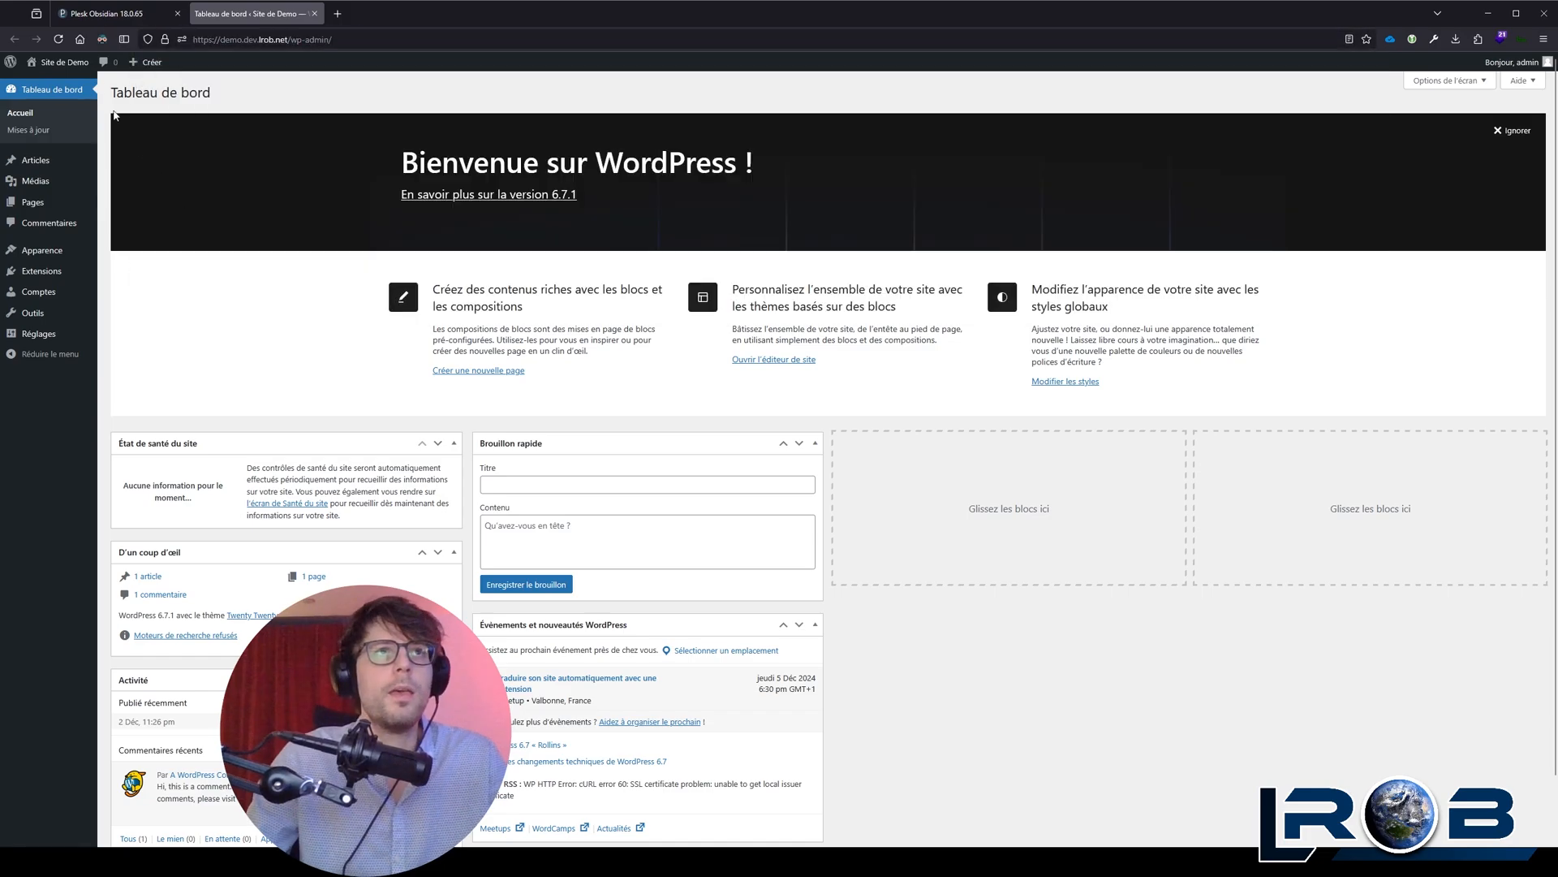
Step: View the demo site's public front page and return to the administration dashboard
{"action": "mouse_move", "coordinate": [52, 60]}
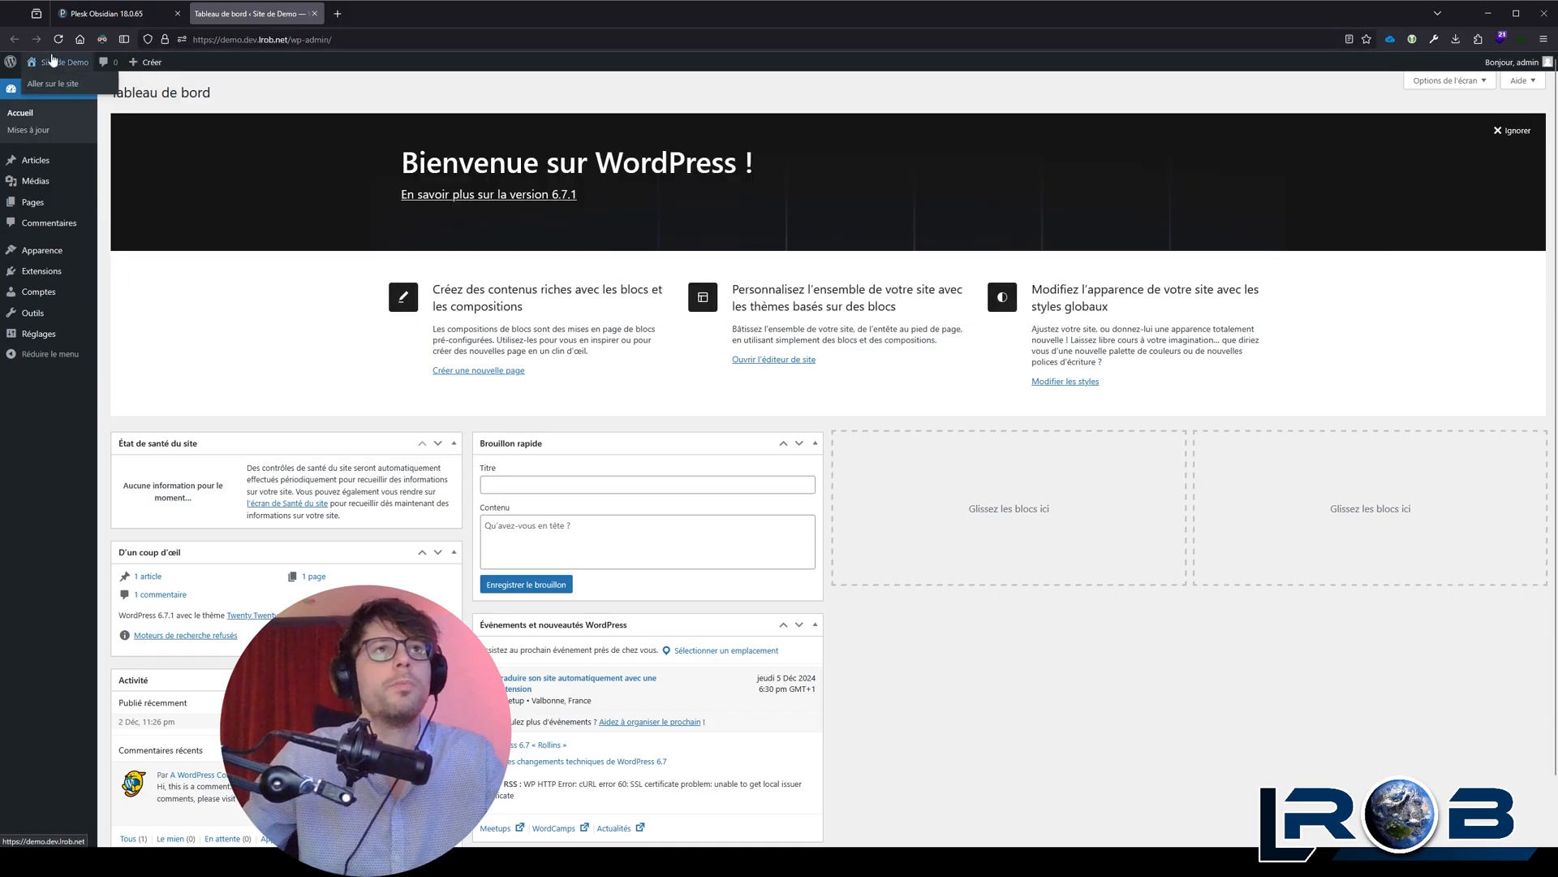
{"action": "left_click", "coordinate": [52, 59]}
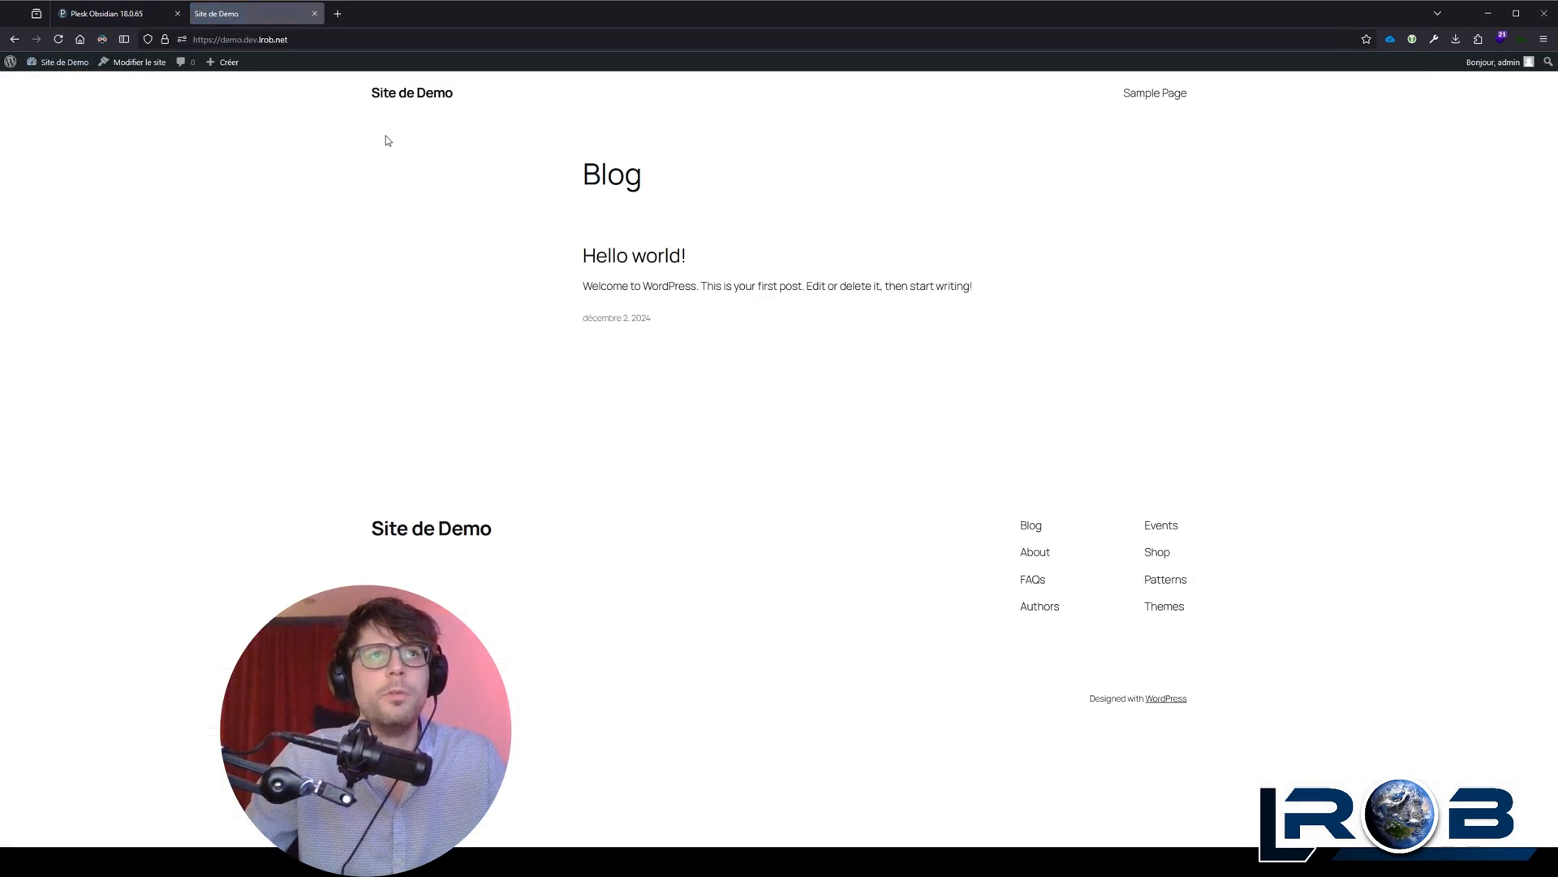
{"action": "left_click", "coordinate": [57, 62]}
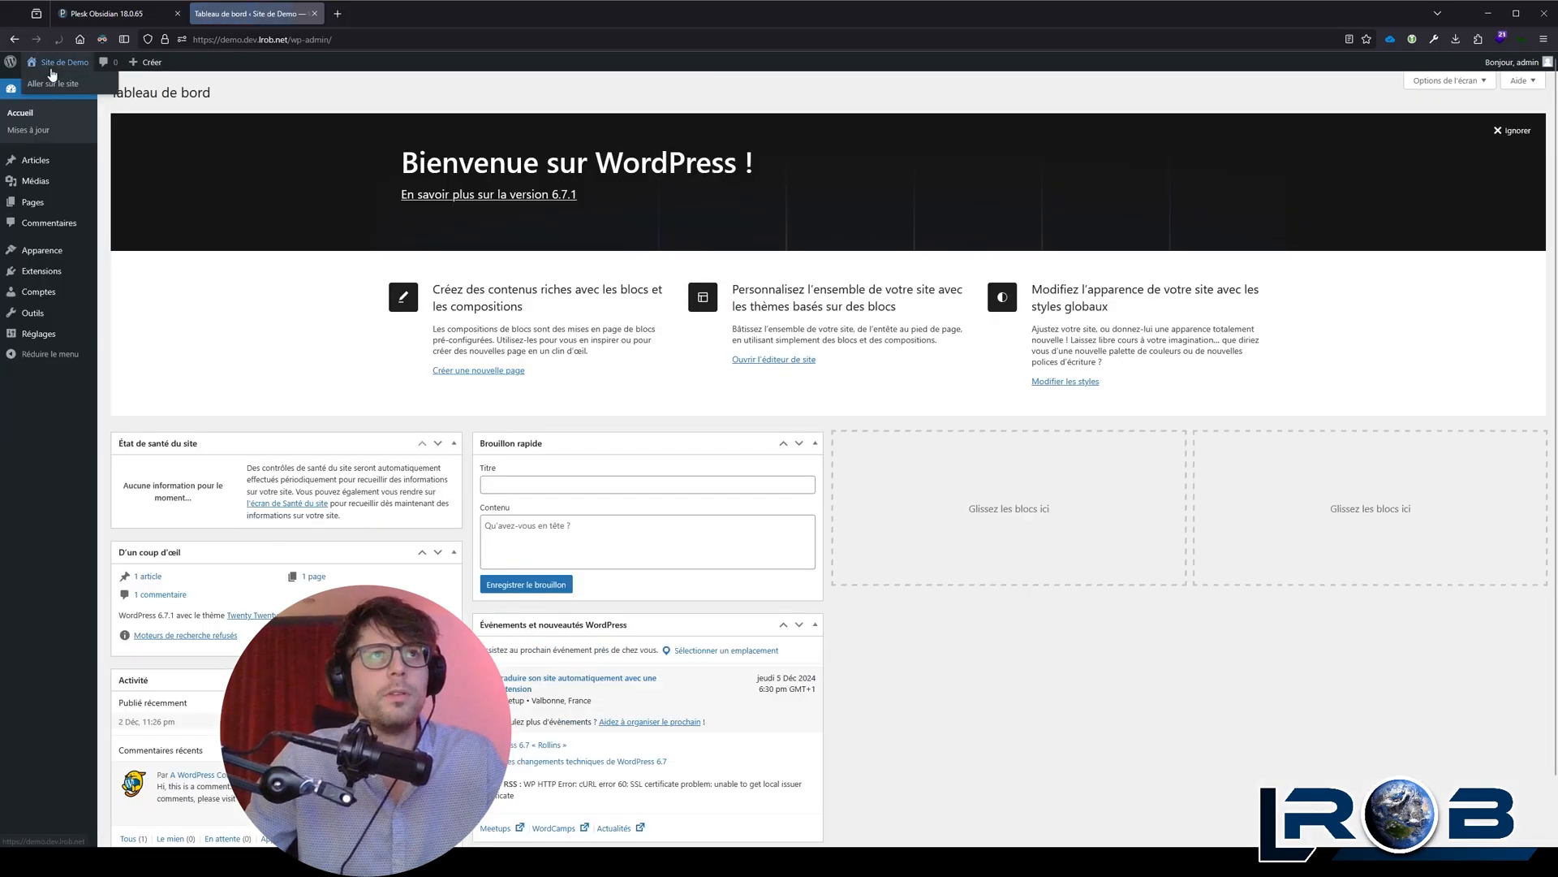
{"action": "left_click", "coordinate": [56, 64]}
{"action": "left_click", "coordinate": [57, 66]}
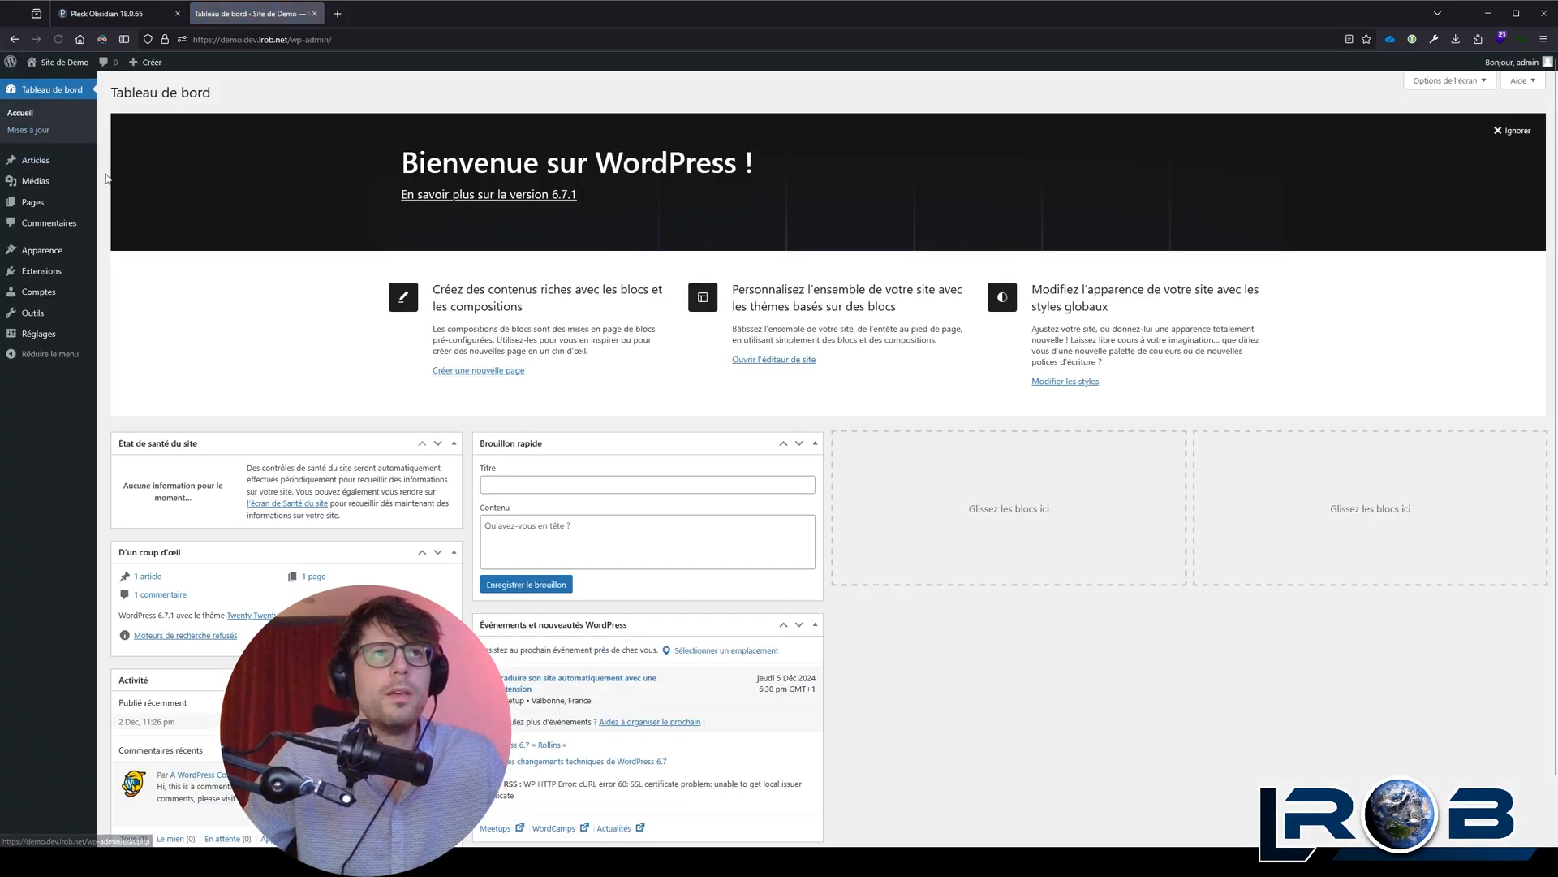
{"action": "mouse_move", "coordinate": [62, 65]}
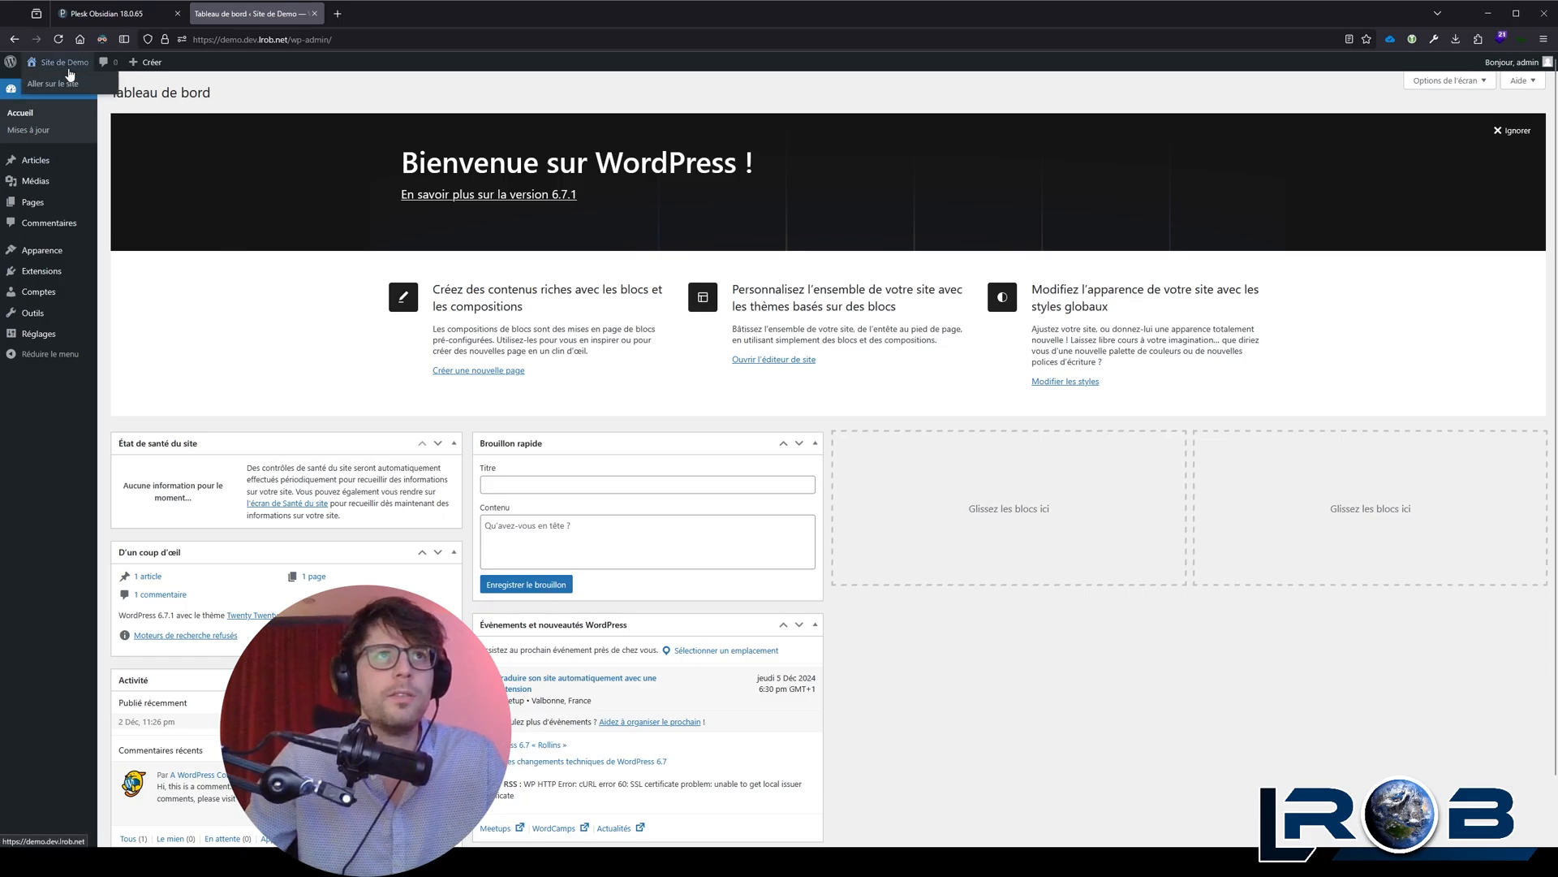
{"action": "mouse_move", "coordinate": [144, 64]}
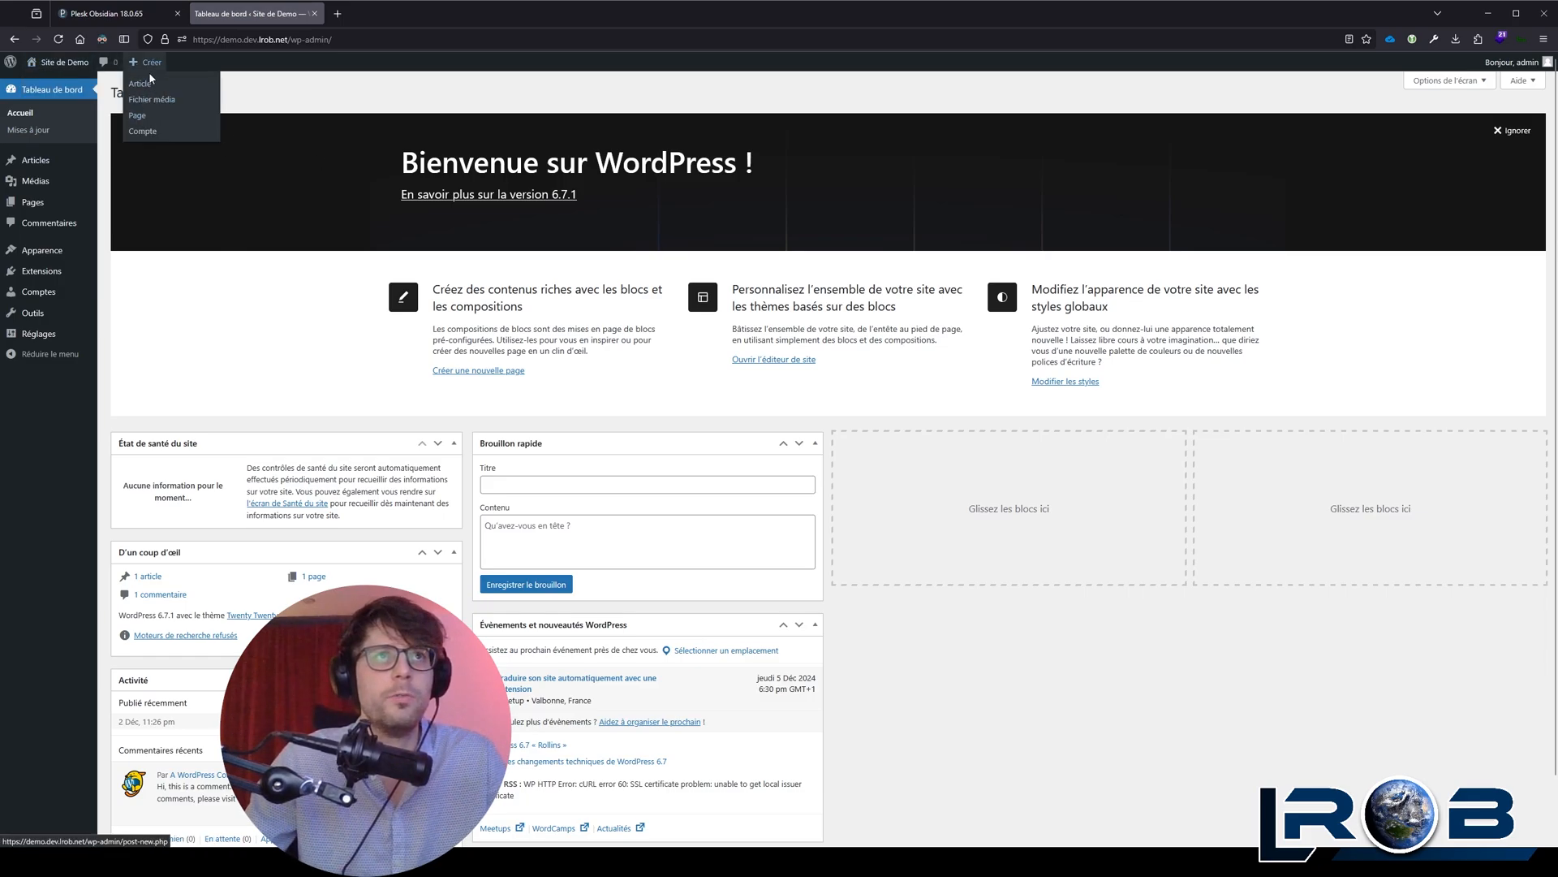
Step: Compare the lists of existing articles and existing pages in the site administration
{"action": "left_click", "coordinate": [49, 160]}
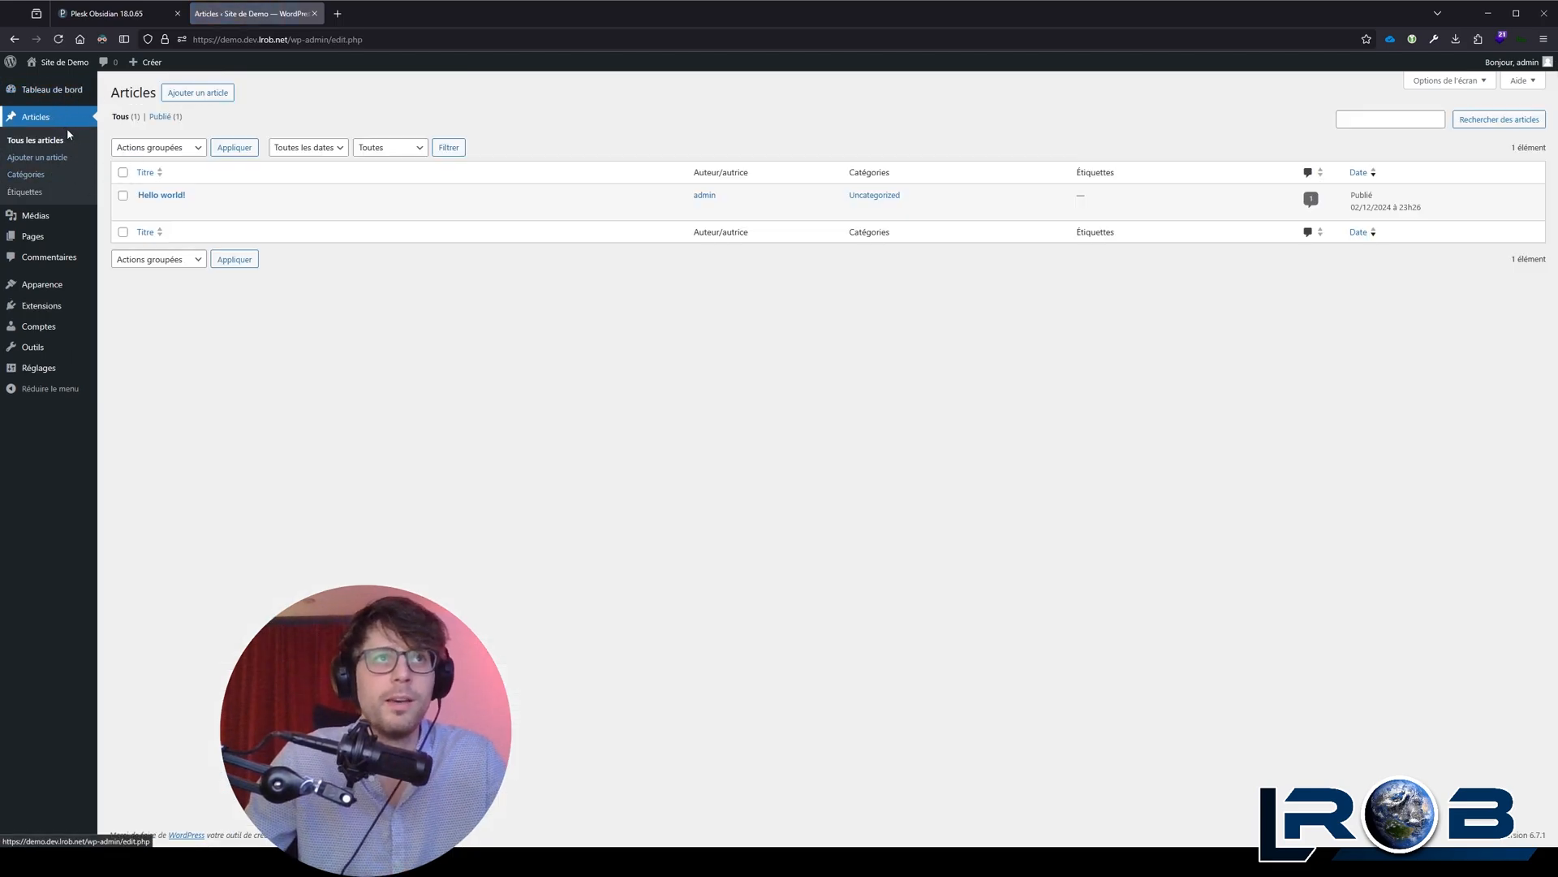
{"action": "left_click", "coordinate": [62, 238]}
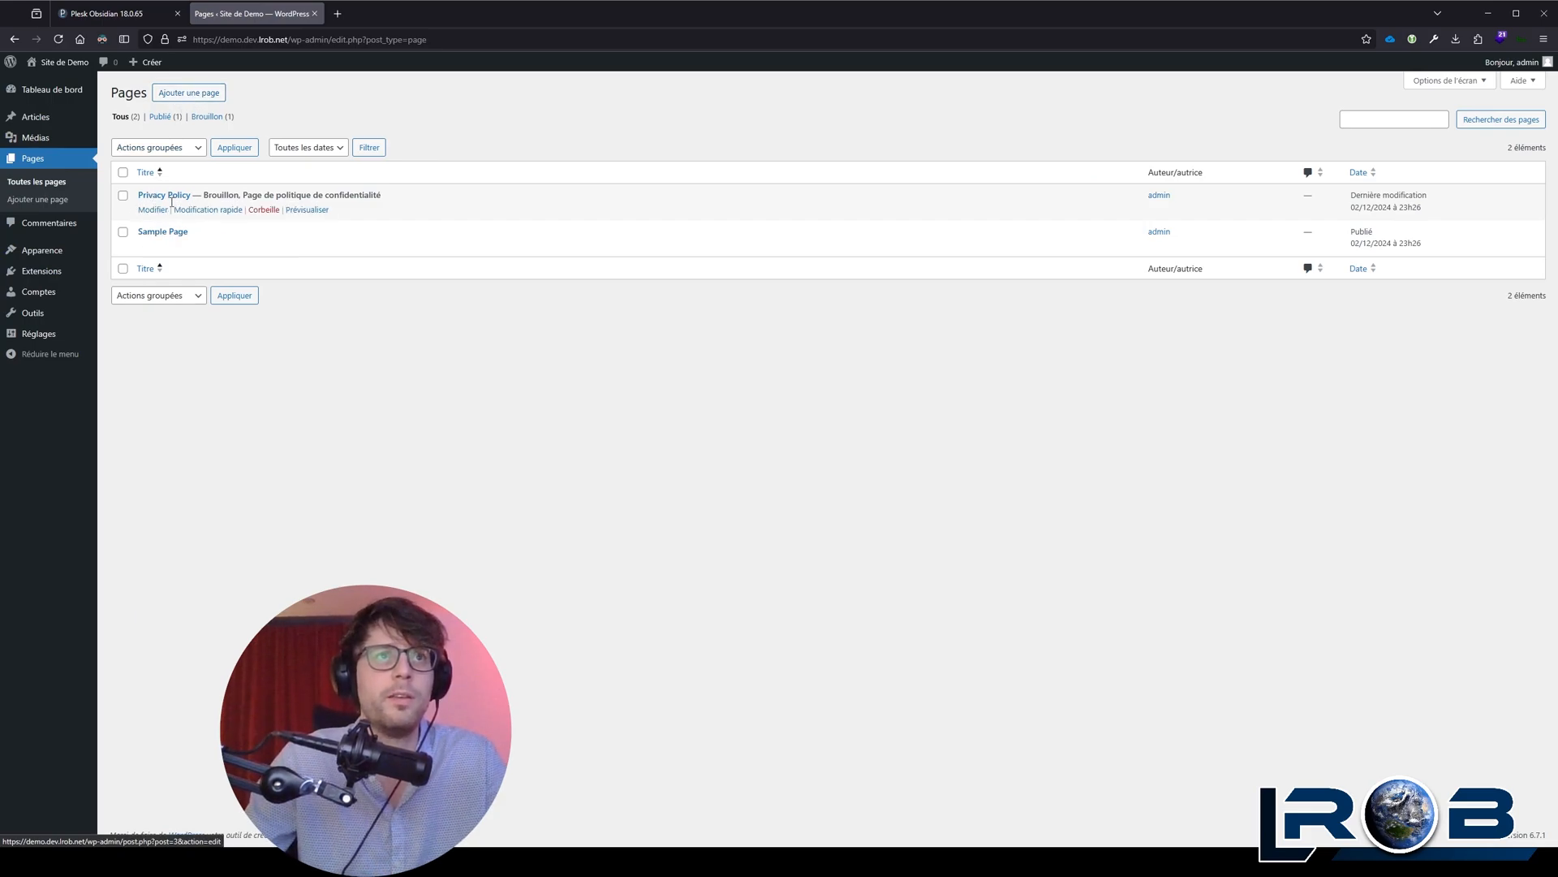
{"action": "mouse_move", "coordinate": [166, 242]}
{"action": "left_click", "coordinate": [36, 116]}
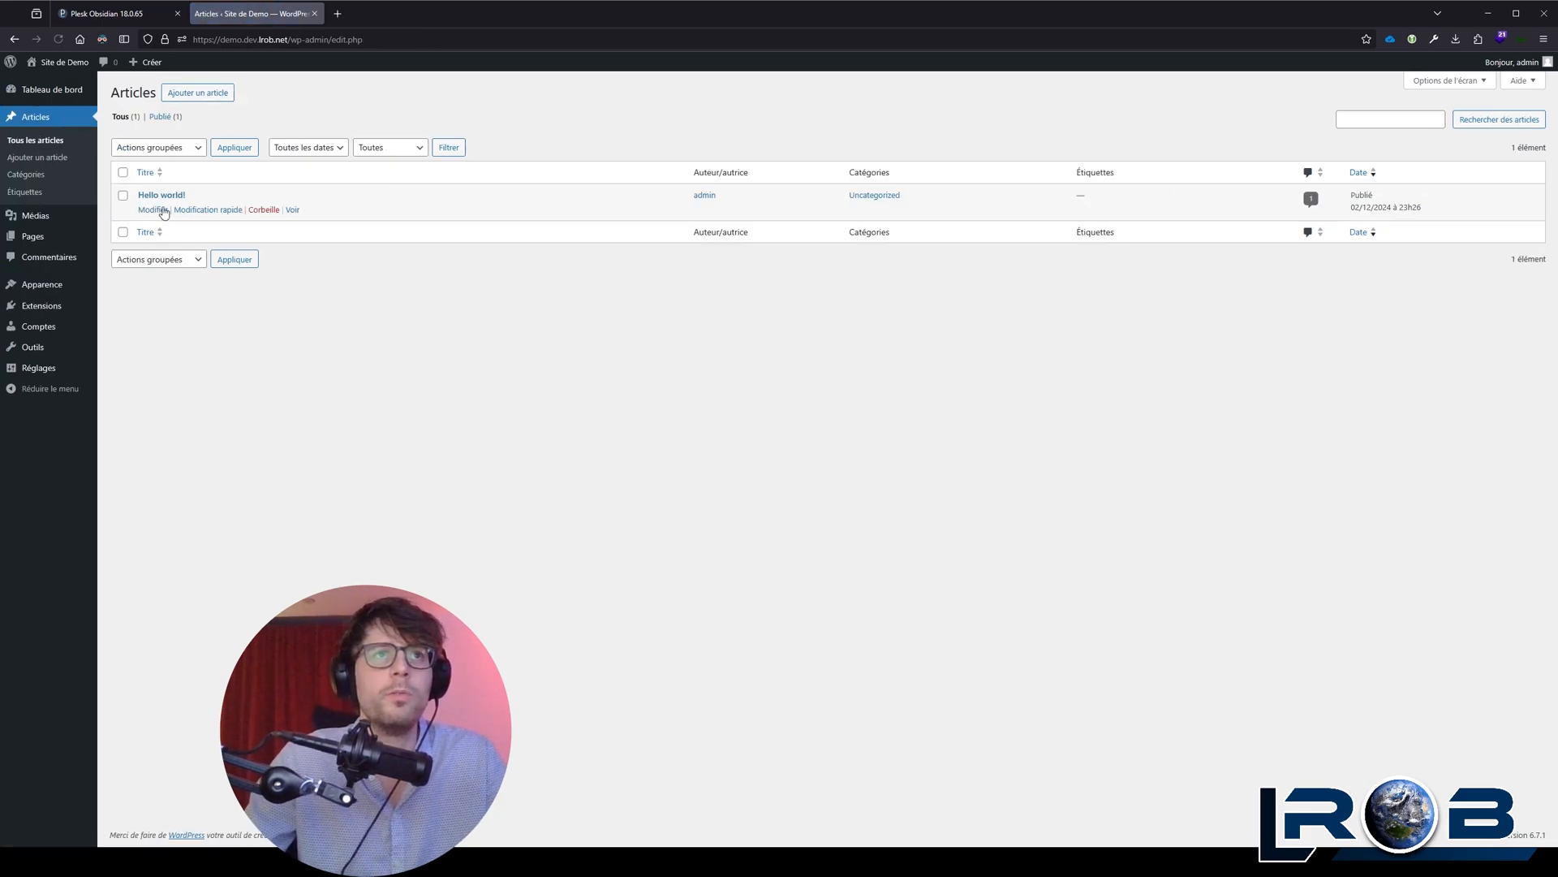
{"action": "left_click", "coordinate": [37, 235]}
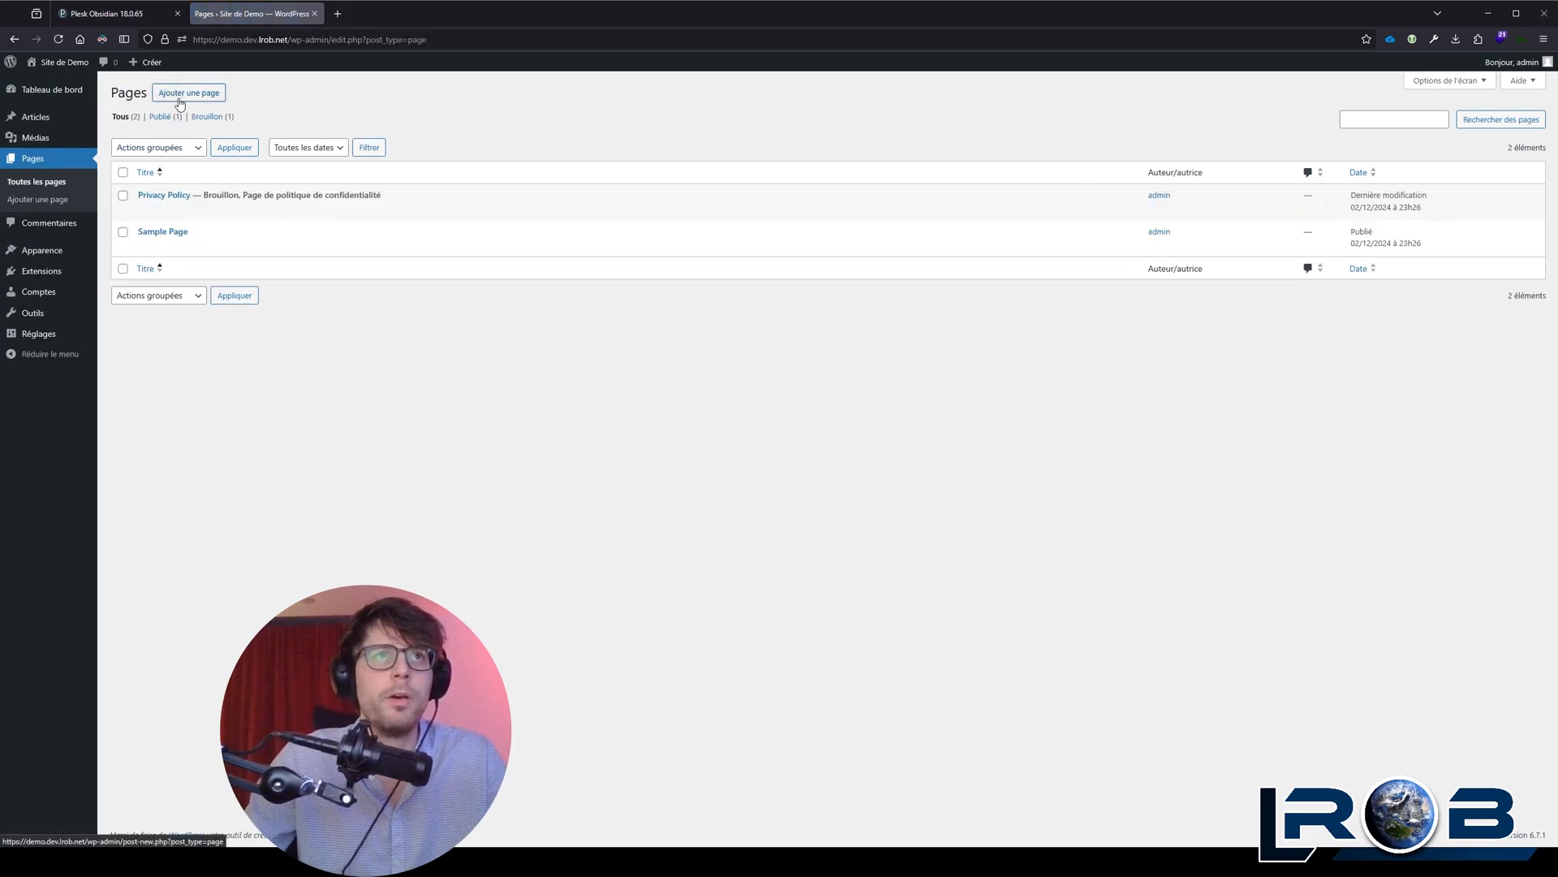
Step: From the public site, create a new page based on the "Landing page for book" composition
{"action": "left_click", "coordinate": [77, 65]}
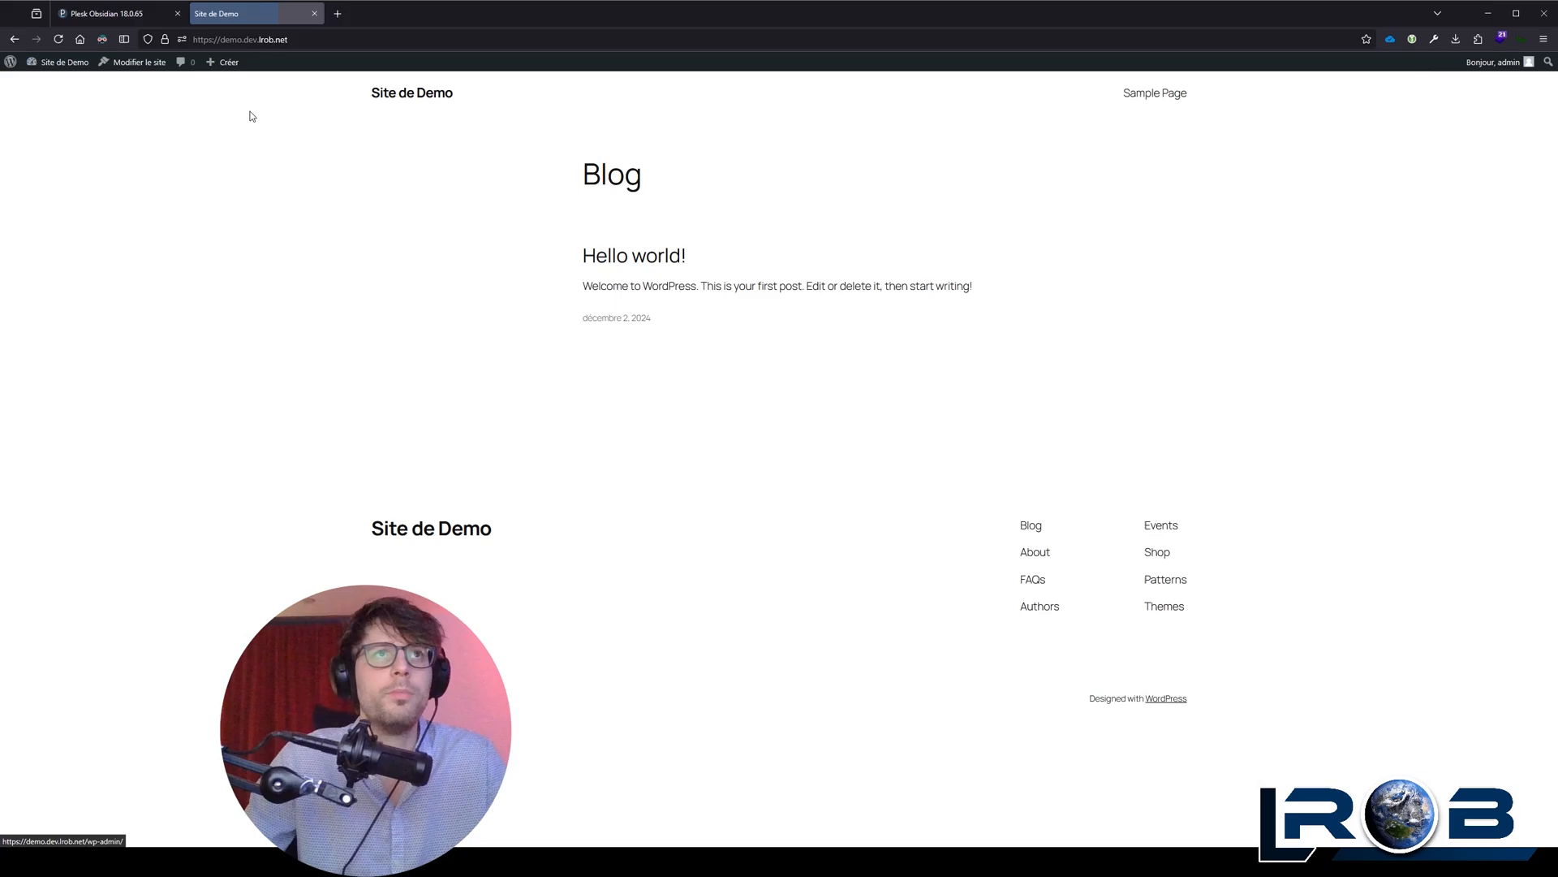
{"action": "mouse_move", "coordinate": [220, 70]}
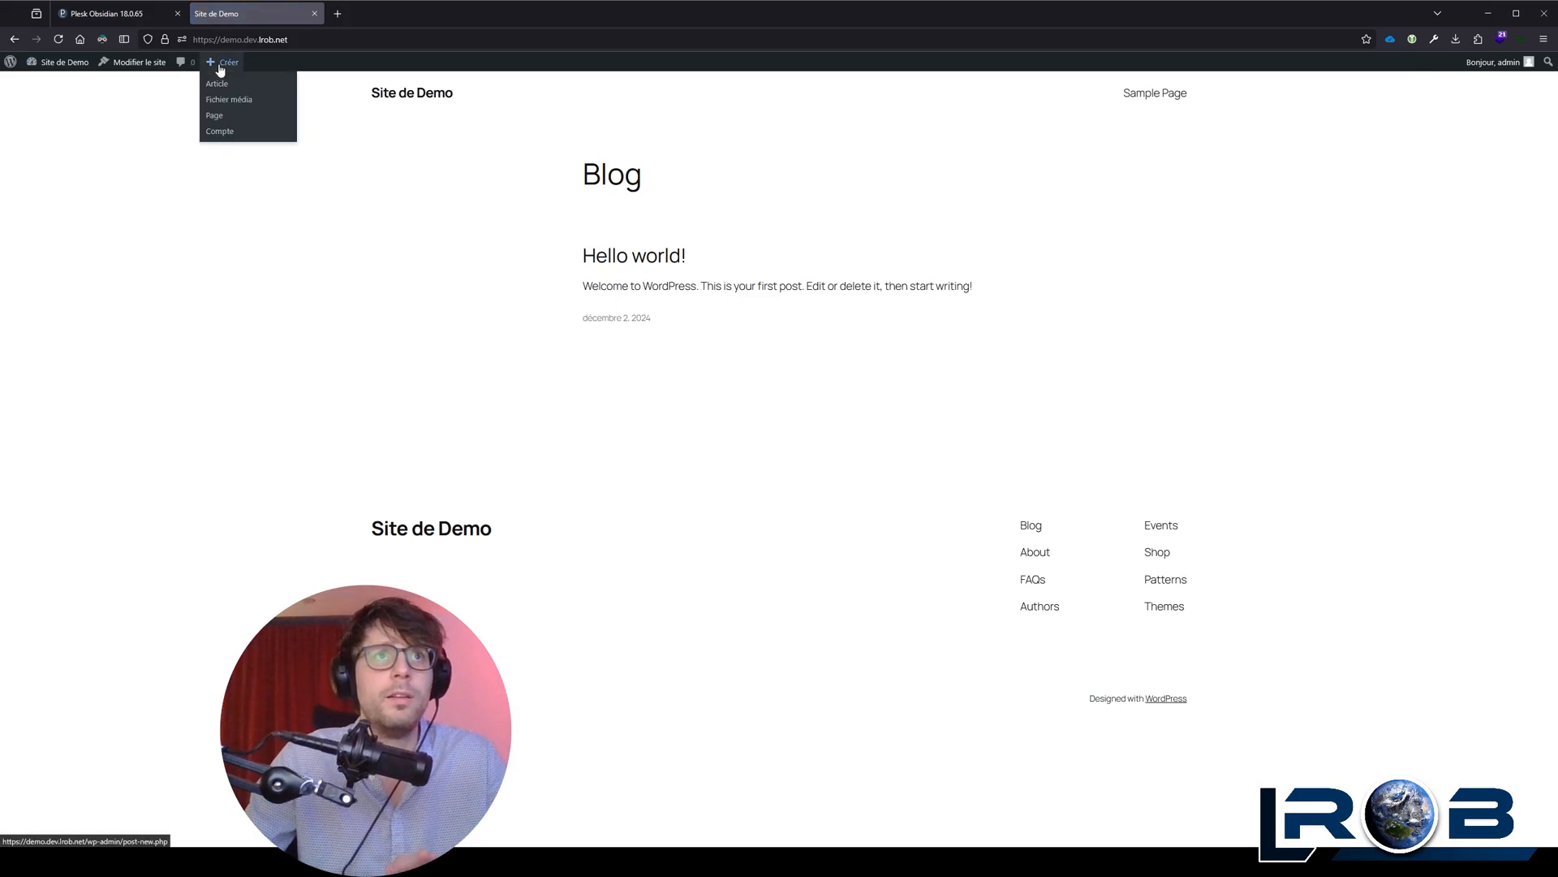
{"action": "left_click", "coordinate": [218, 116]}
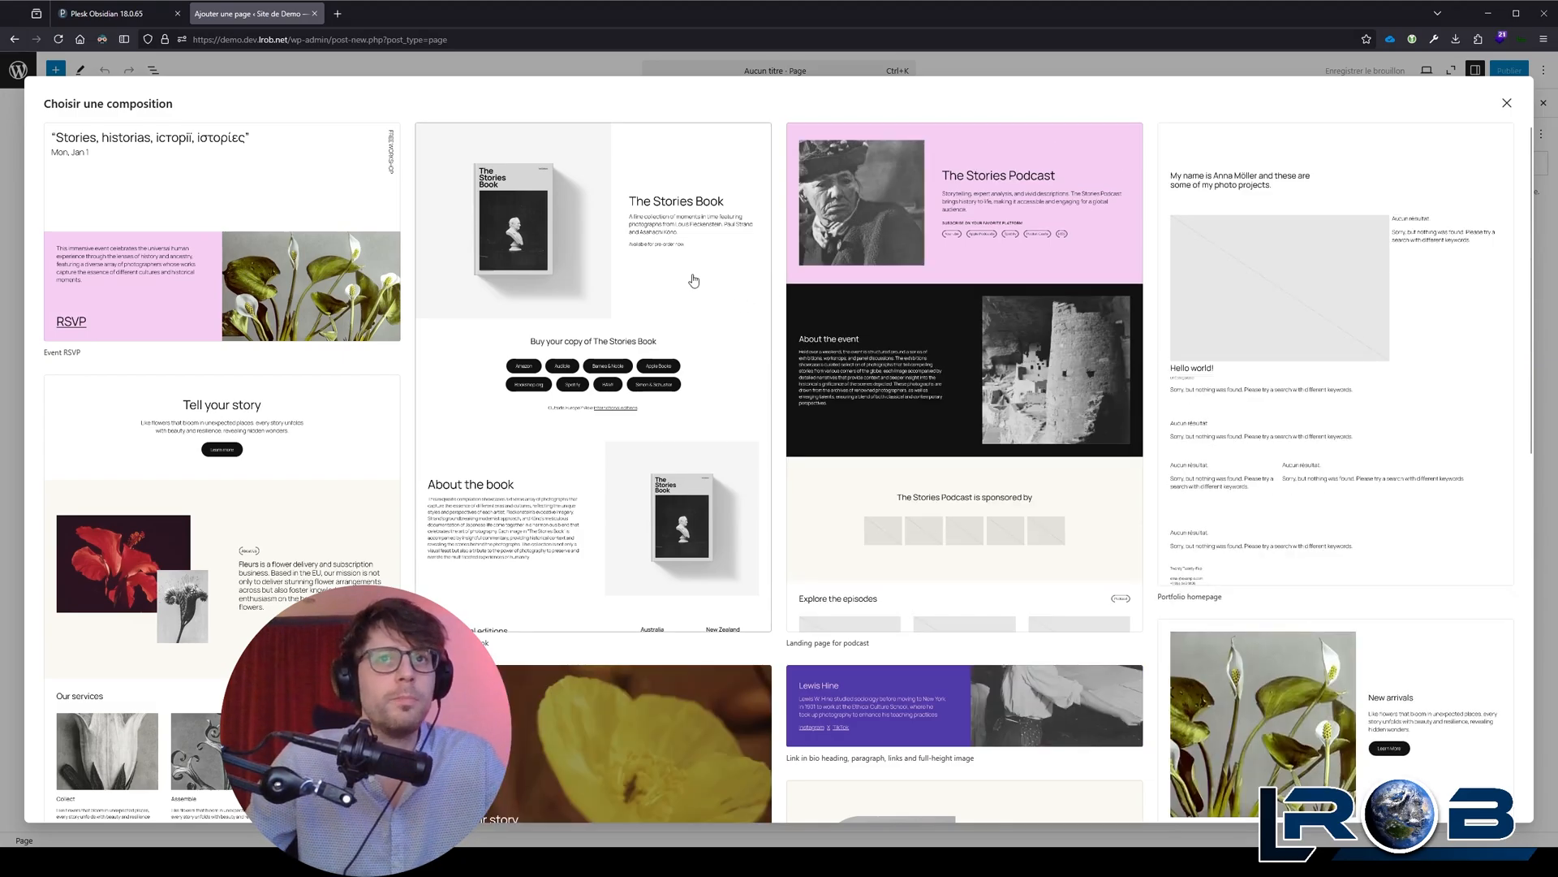
{"action": "scroll", "coordinate": [694, 280], "scroll_direction": "down", "scroll_amount": 3}
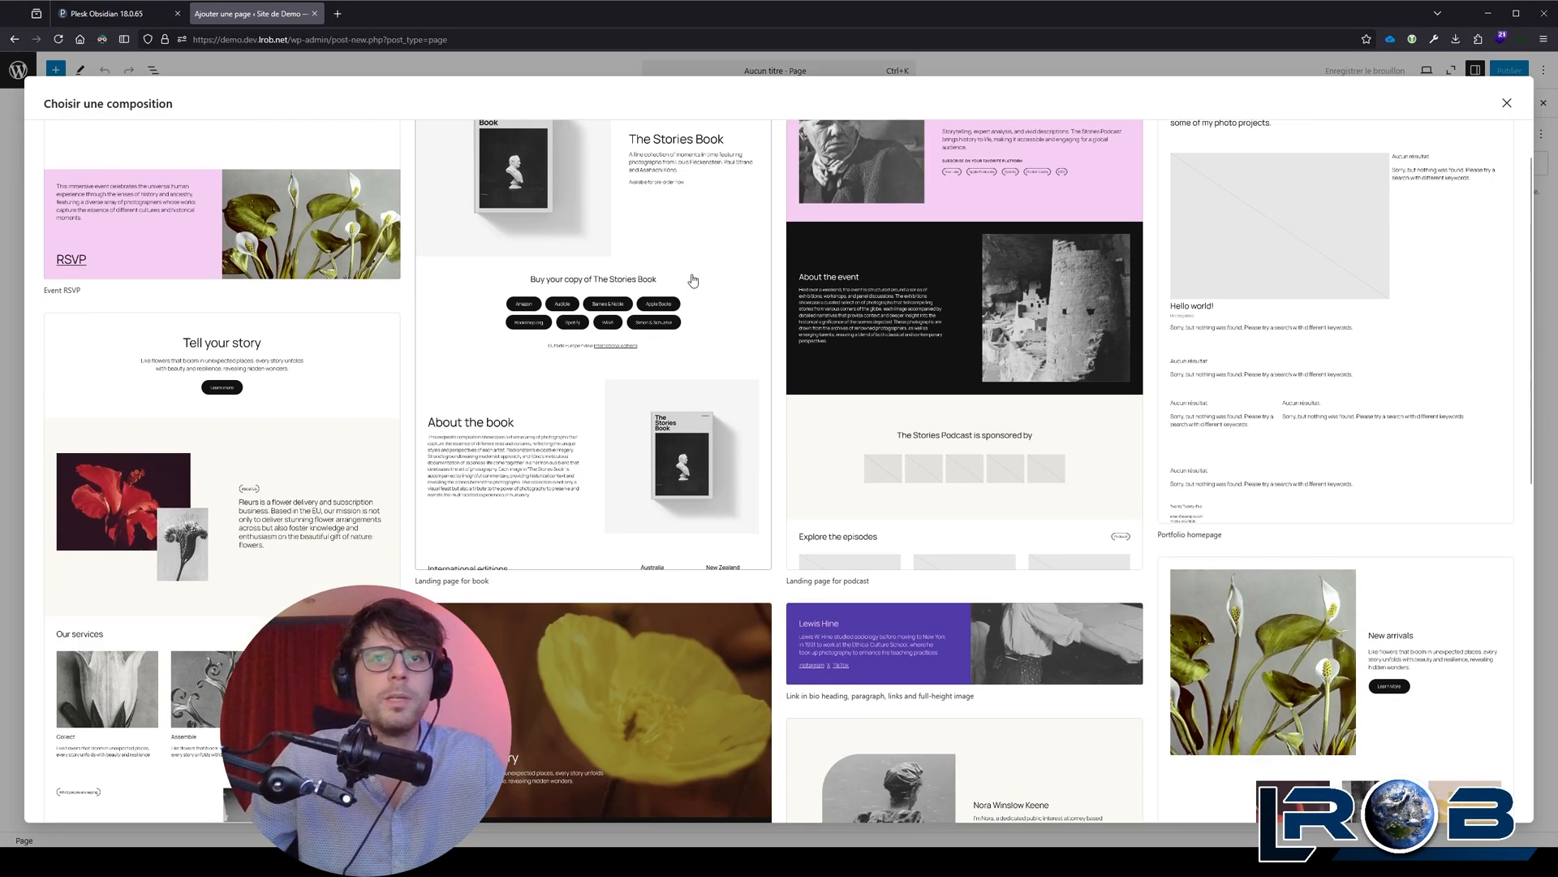
{"action": "scroll", "coordinate": [692, 281], "scroll_direction": "up", "scroll_amount": 3}
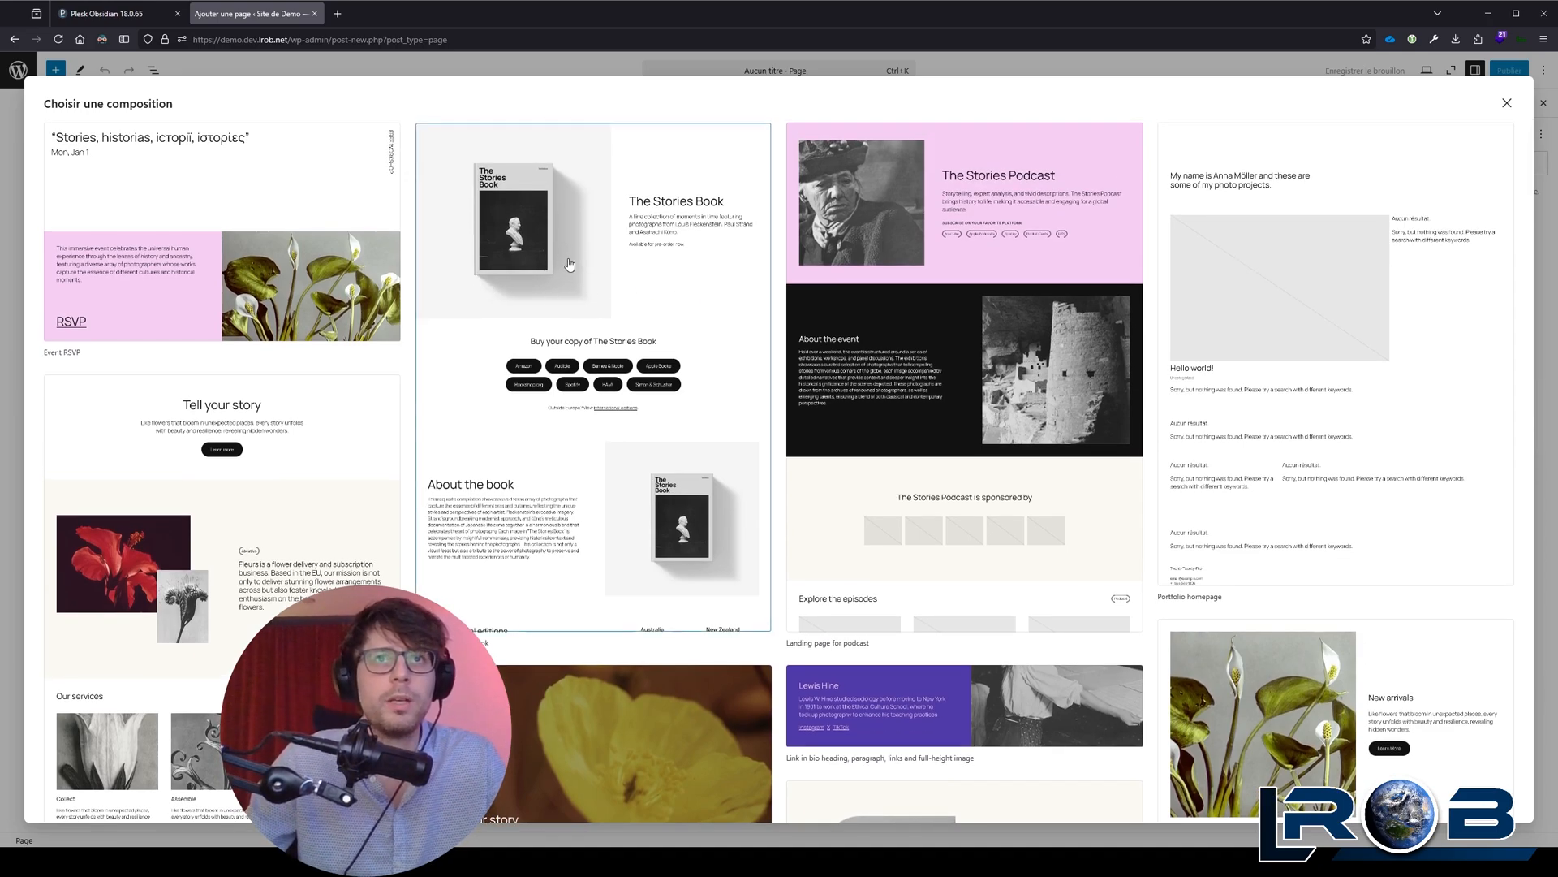
{"action": "left_click", "coordinate": [569, 261]}
{"action": "left_click", "coordinate": [630, 264]}
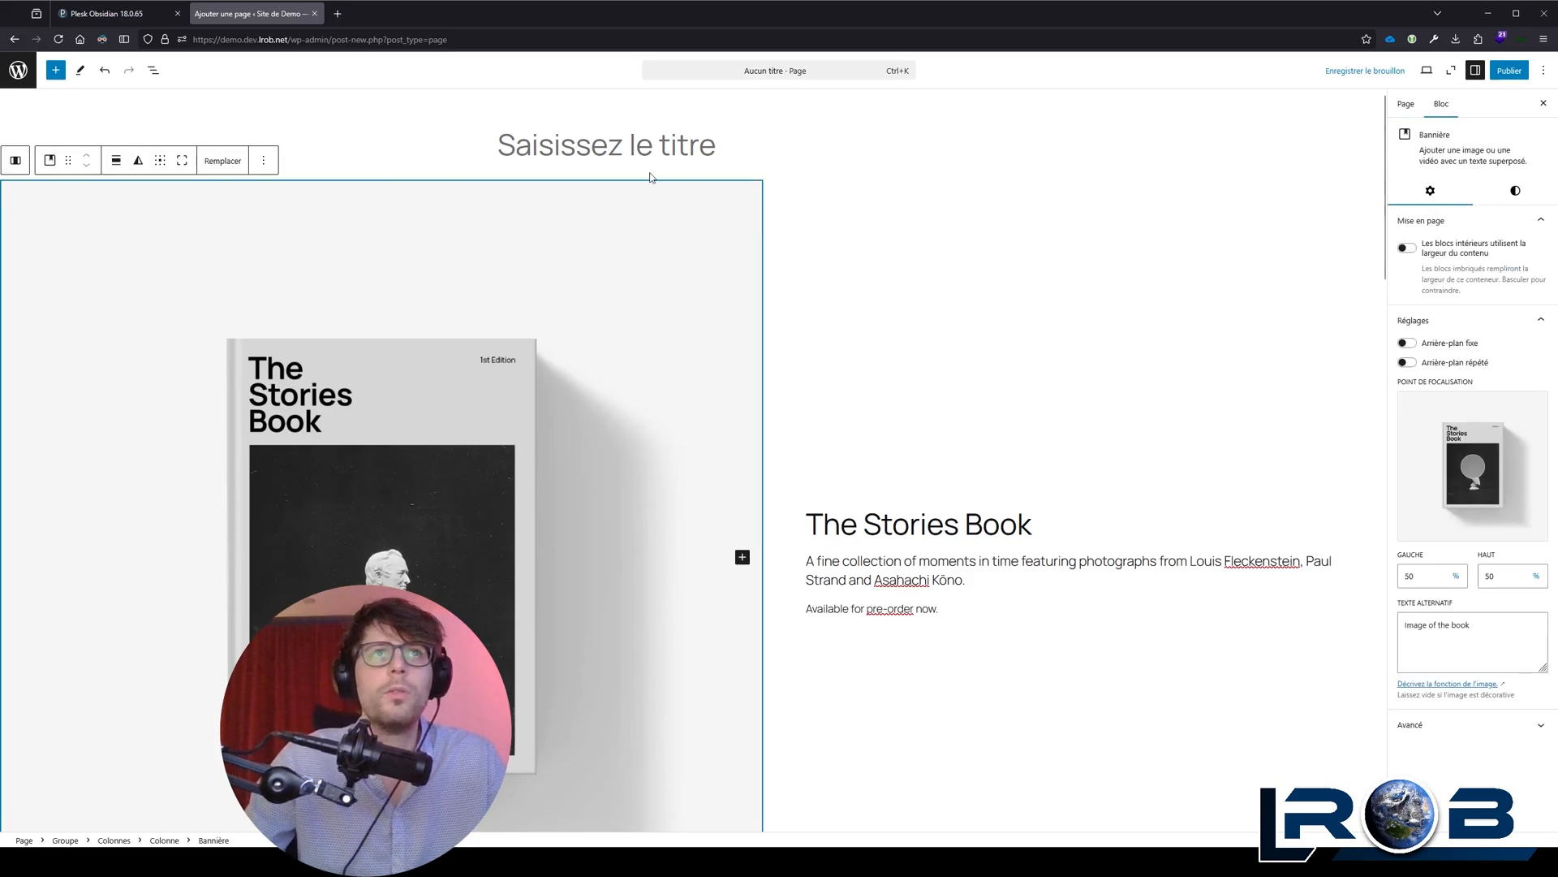
Step: Title the new page "Accueil du super site !"
{"action": "left_click", "coordinate": [641, 143]}
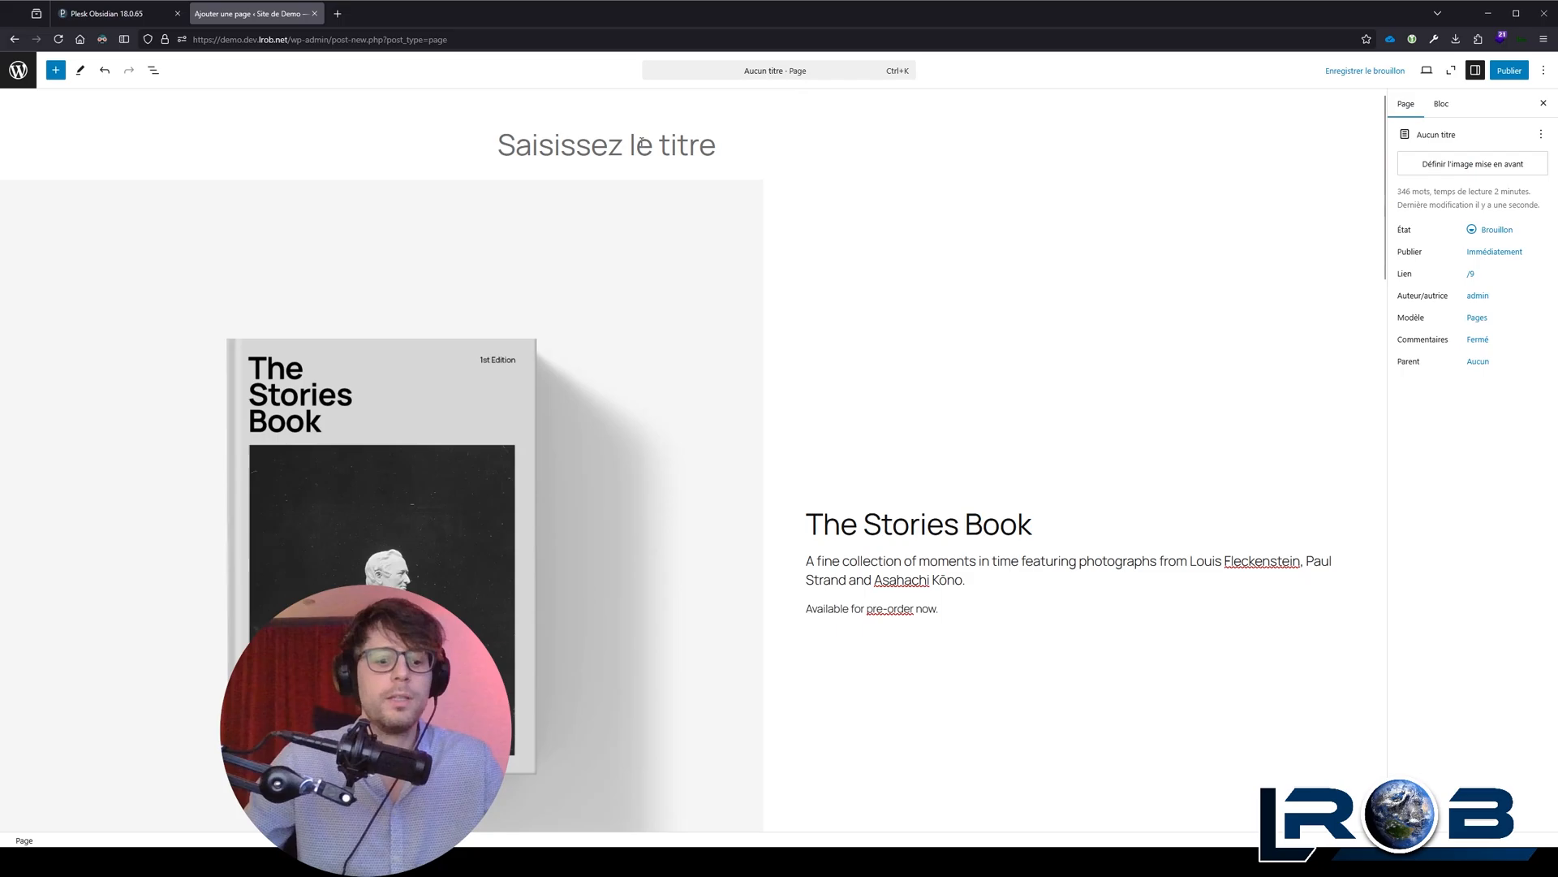
{"action": "type", "text": "Accueil"}
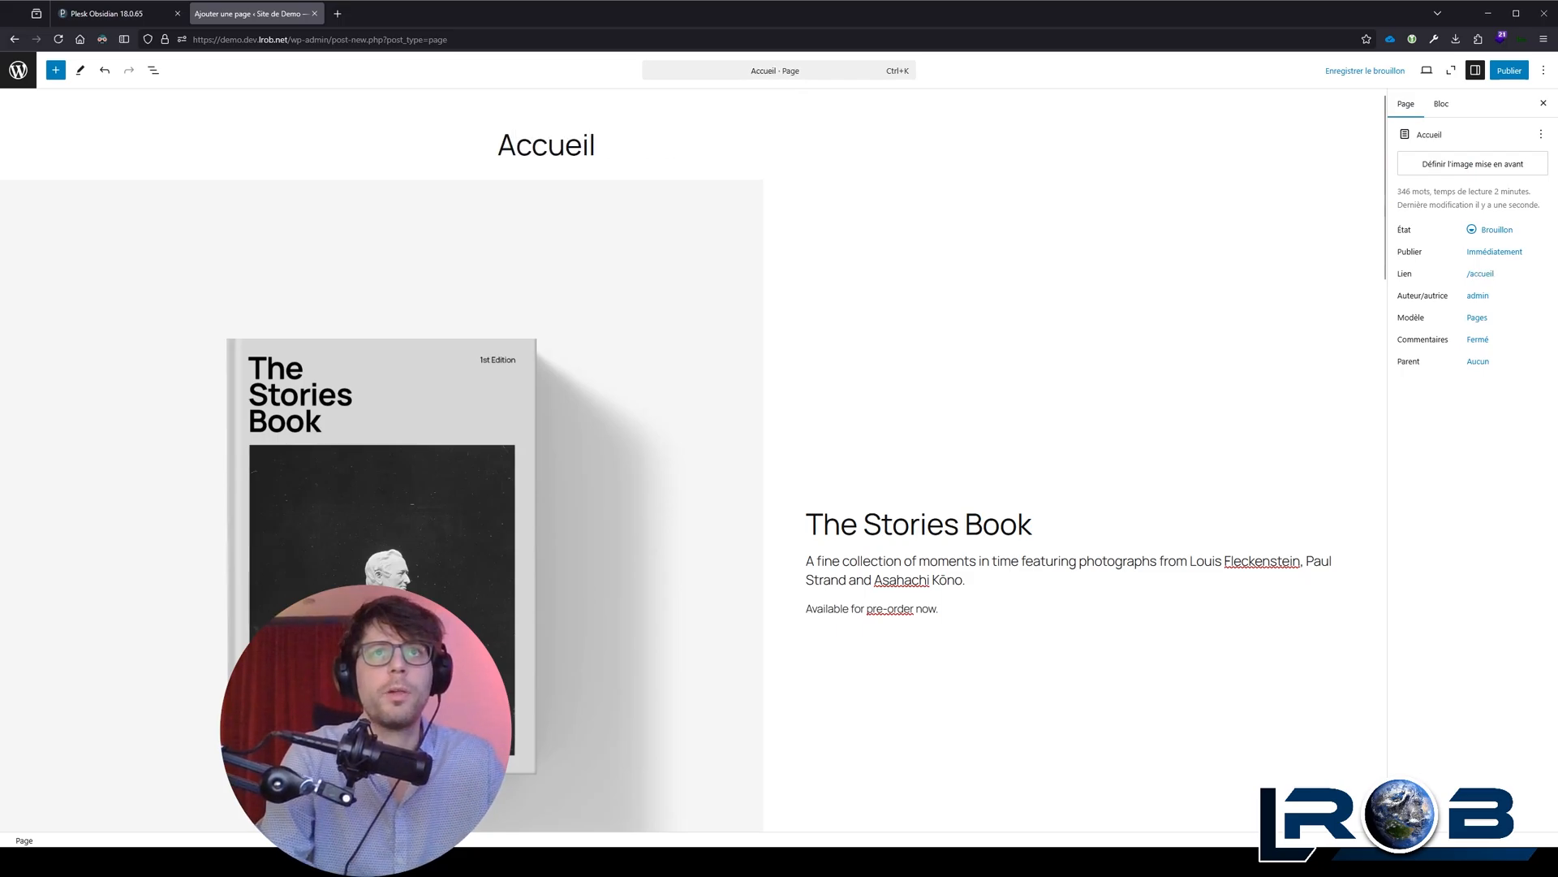
{"action": "type", "text": " du super si"}
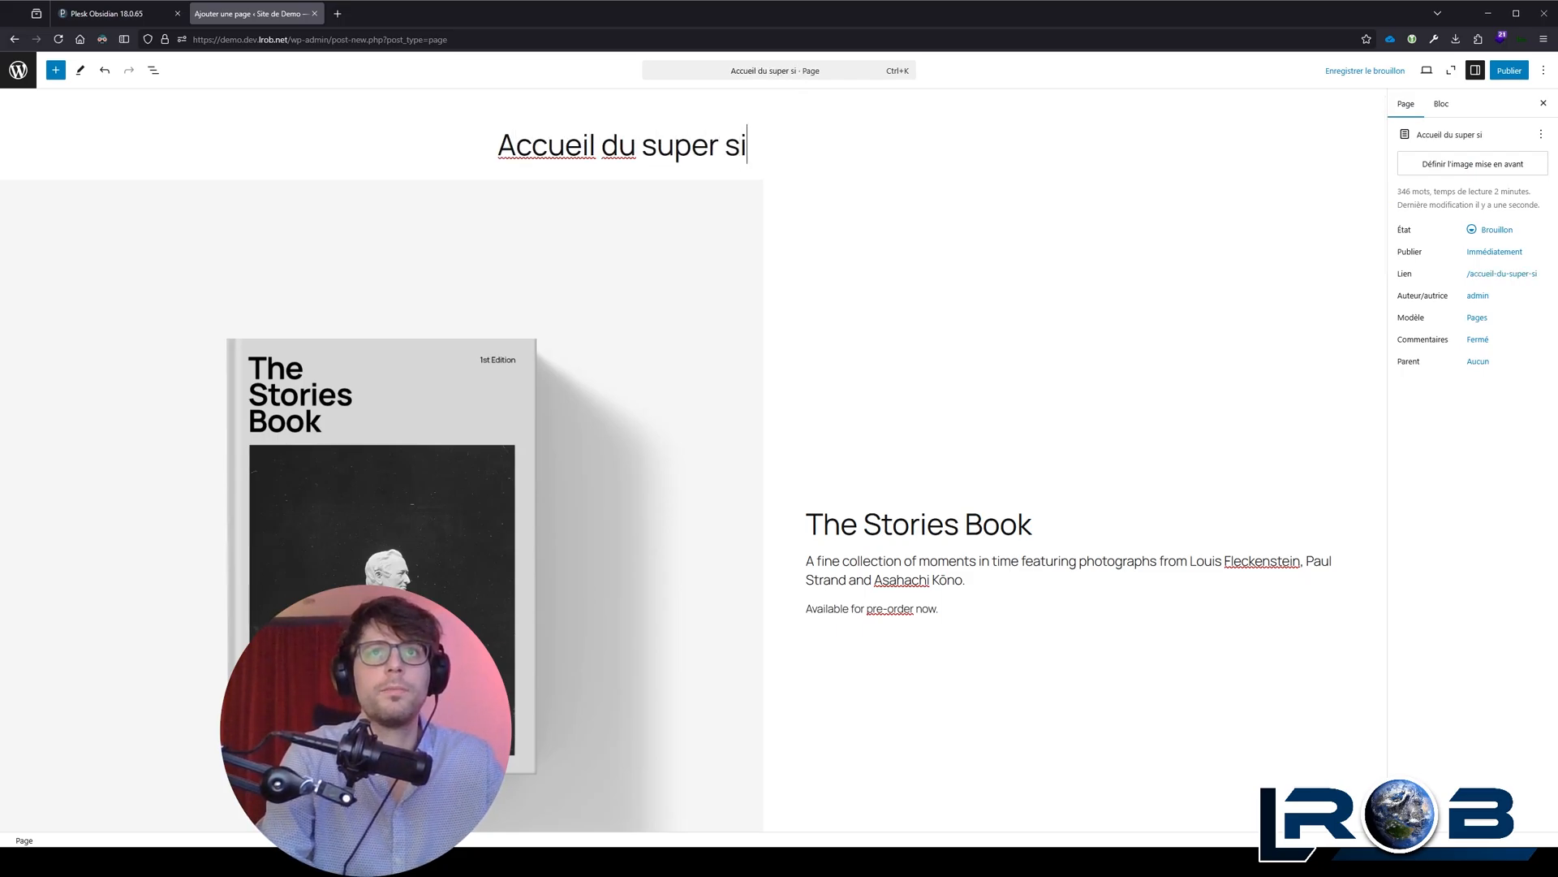
{"action": "type", "text": "te !"}
Step: Inspect the block settings of the banner, the "The Stories Book" heading and the two paragraphs below it
{"action": "left_click", "coordinate": [48, 194]}
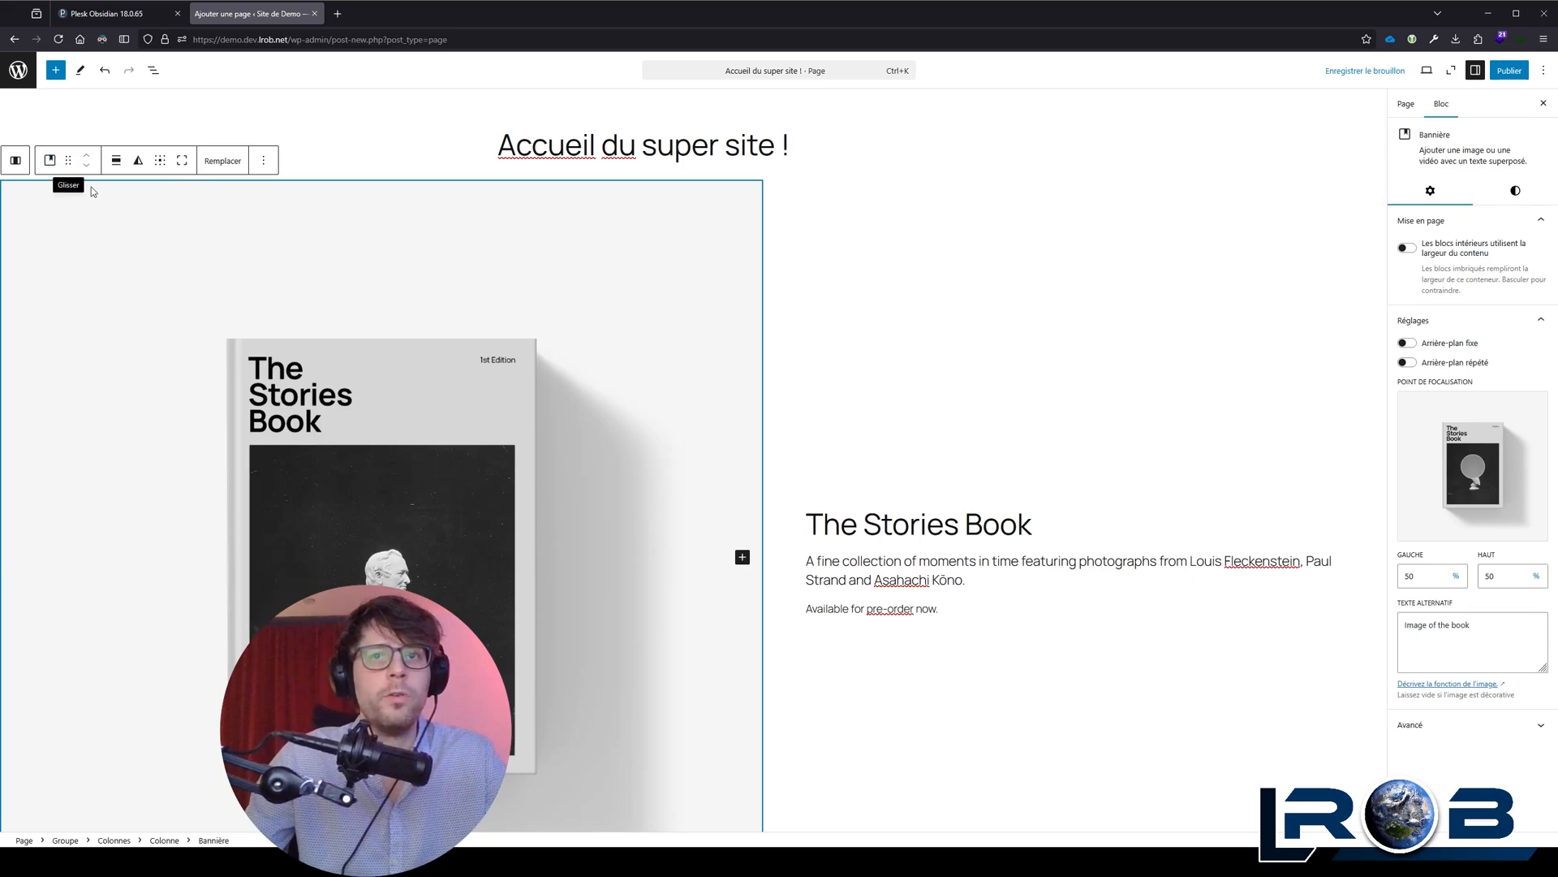
{"action": "scroll", "coordinate": [796, 376], "scroll_direction": "down", "scroll_amount": 3}
{"action": "left_click", "coordinate": [909, 399]}
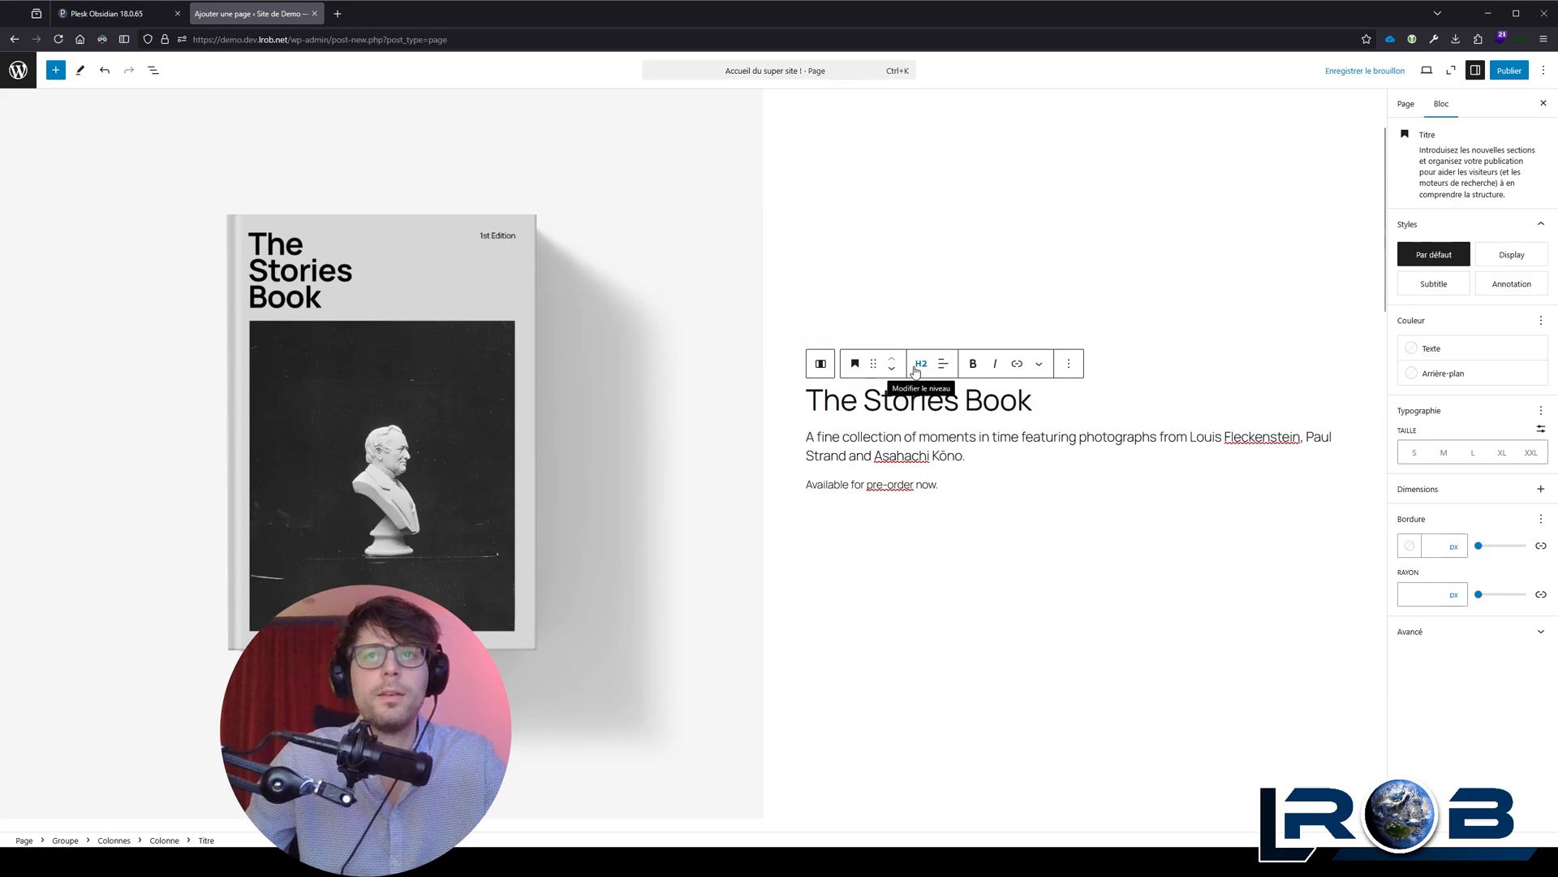
{"action": "left_click", "coordinate": [854, 445]}
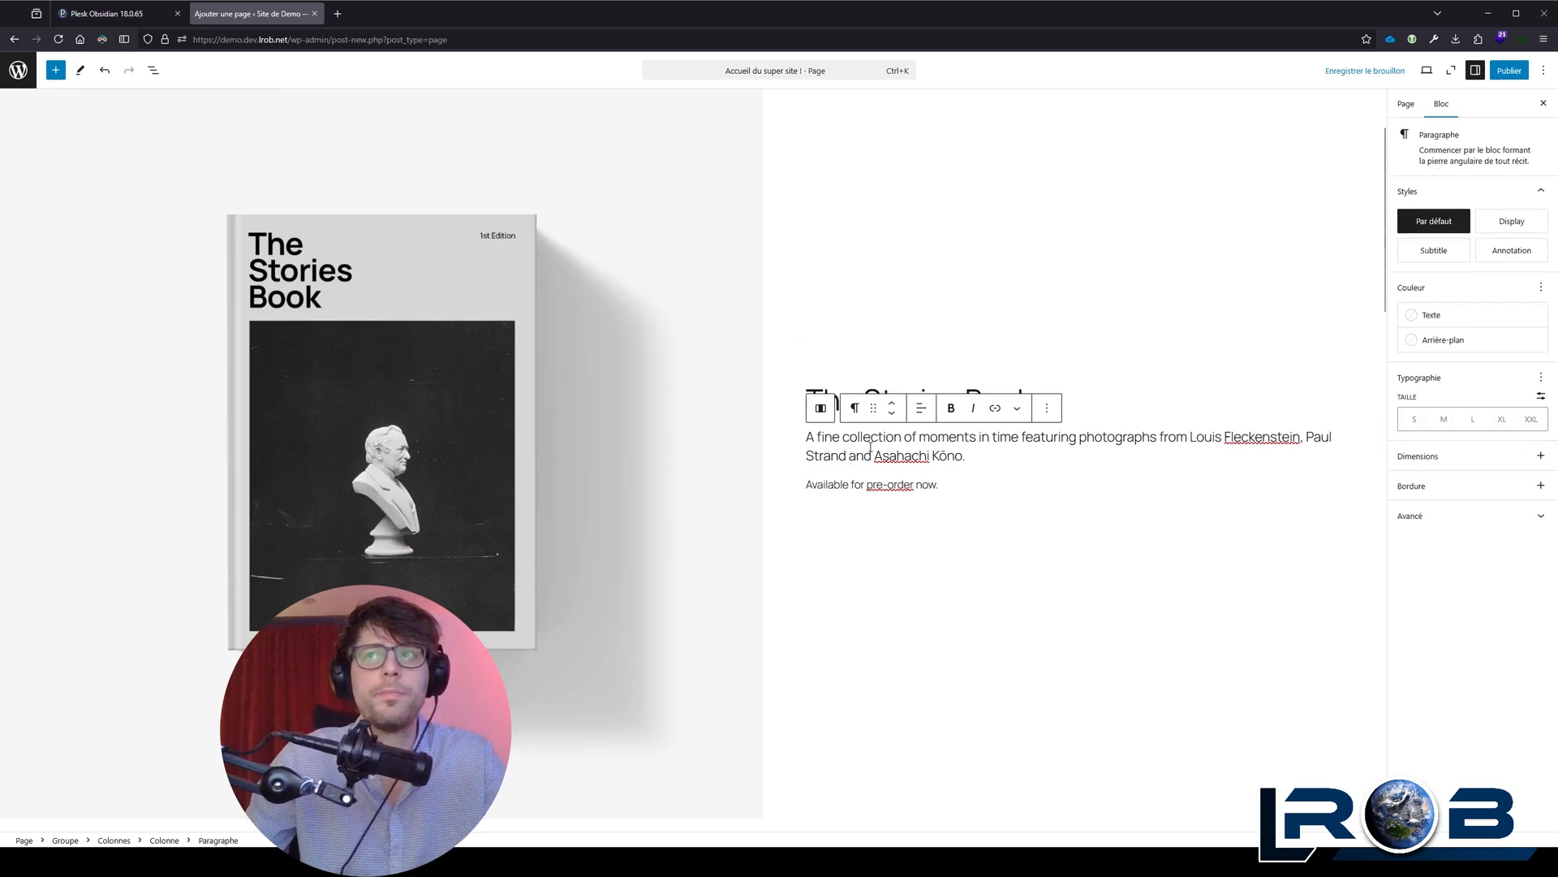
{"action": "left_click", "coordinate": [878, 485]}
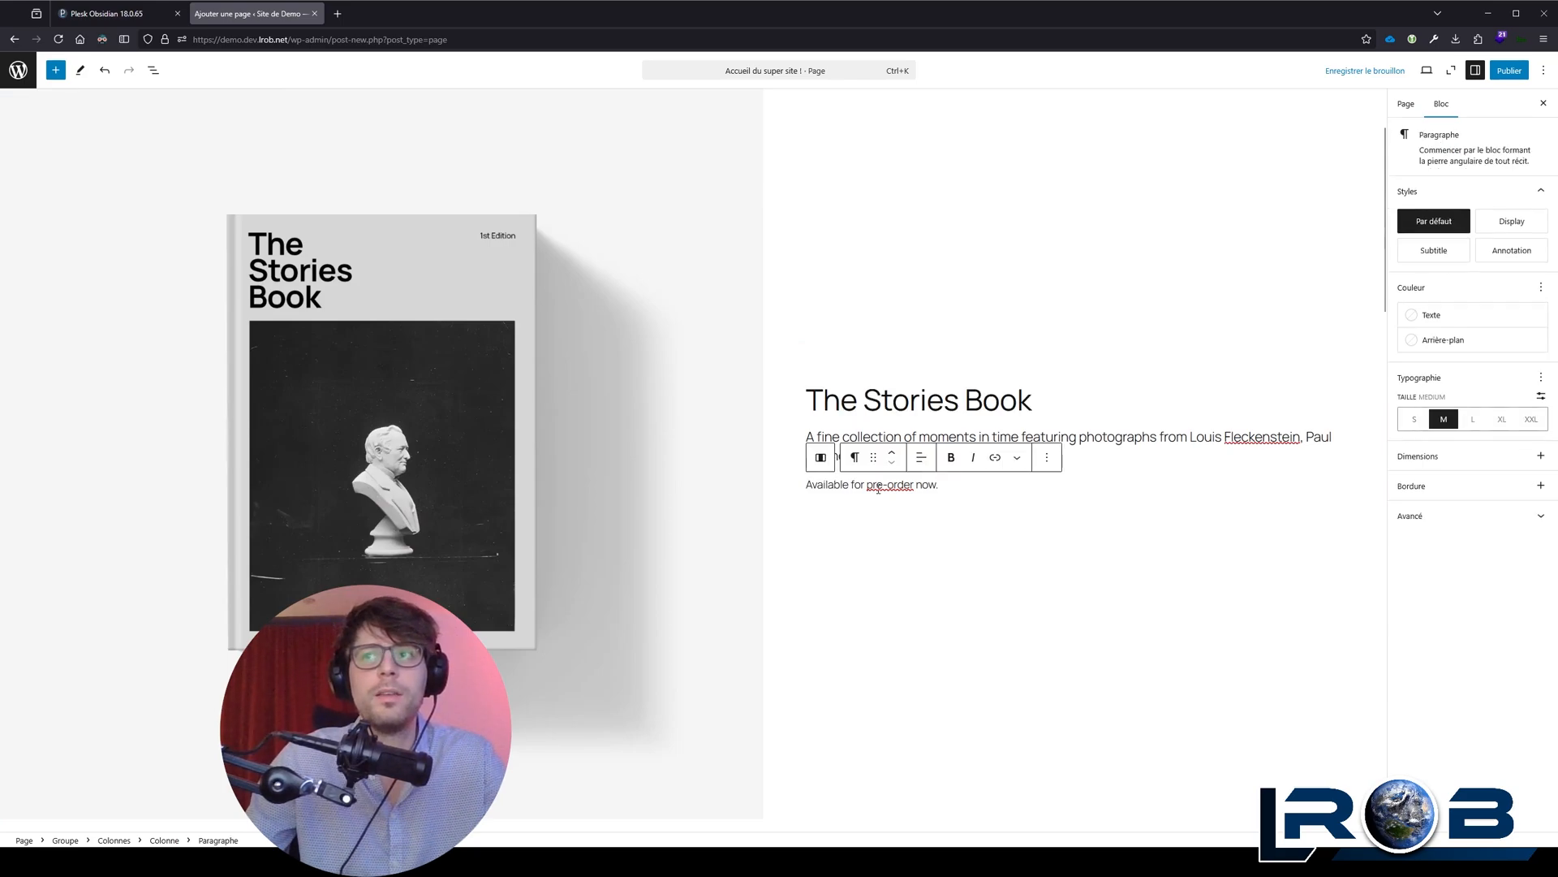
{"action": "left_click", "coordinate": [1102, 439]}
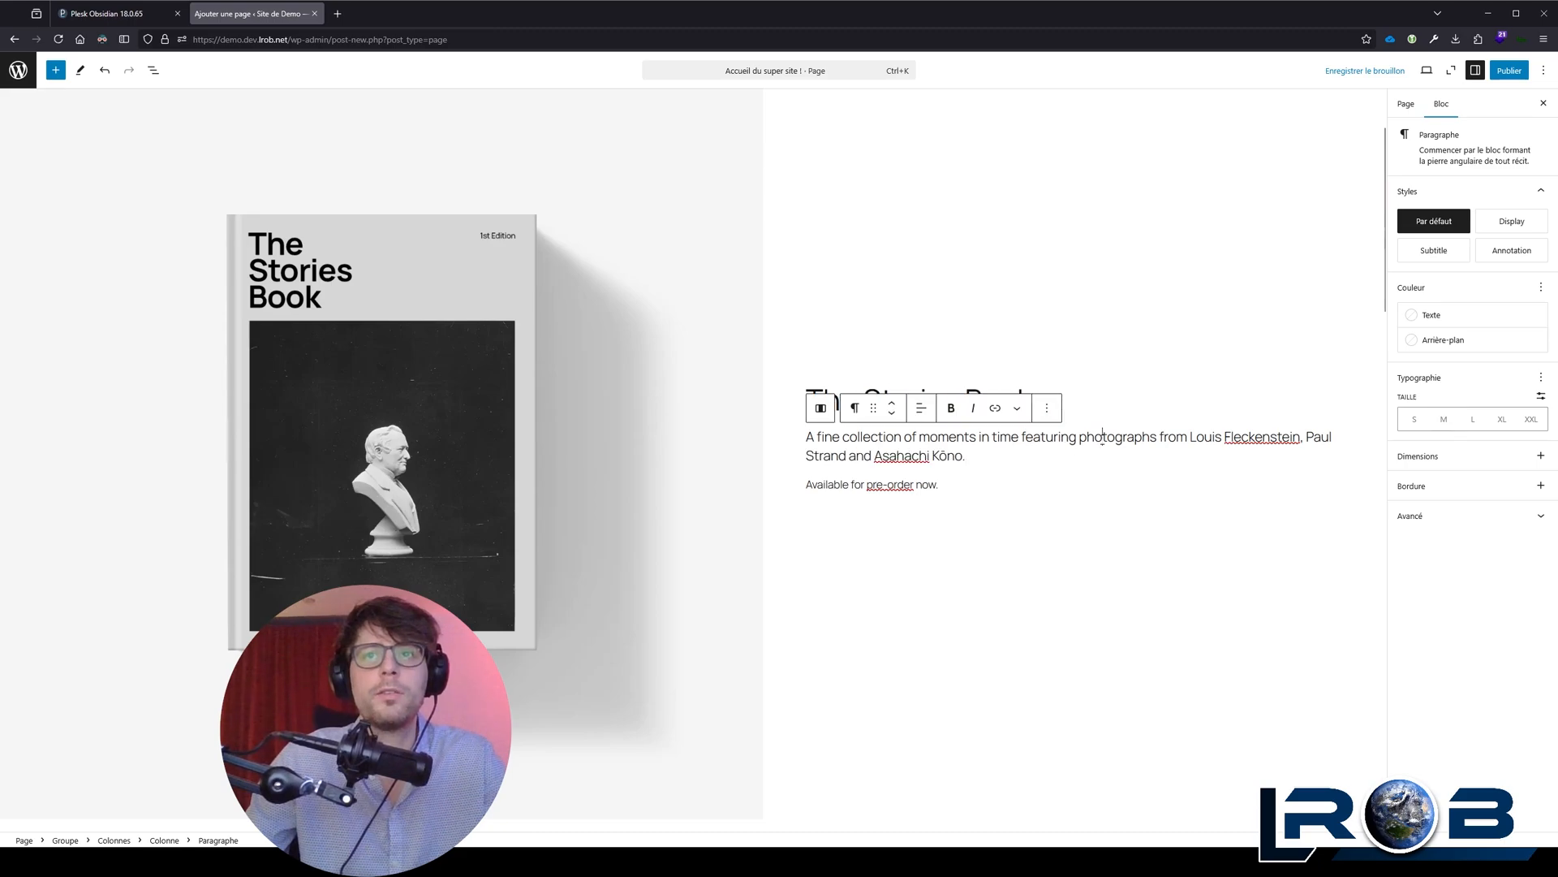
{"action": "left_click", "coordinate": [1444, 419]}
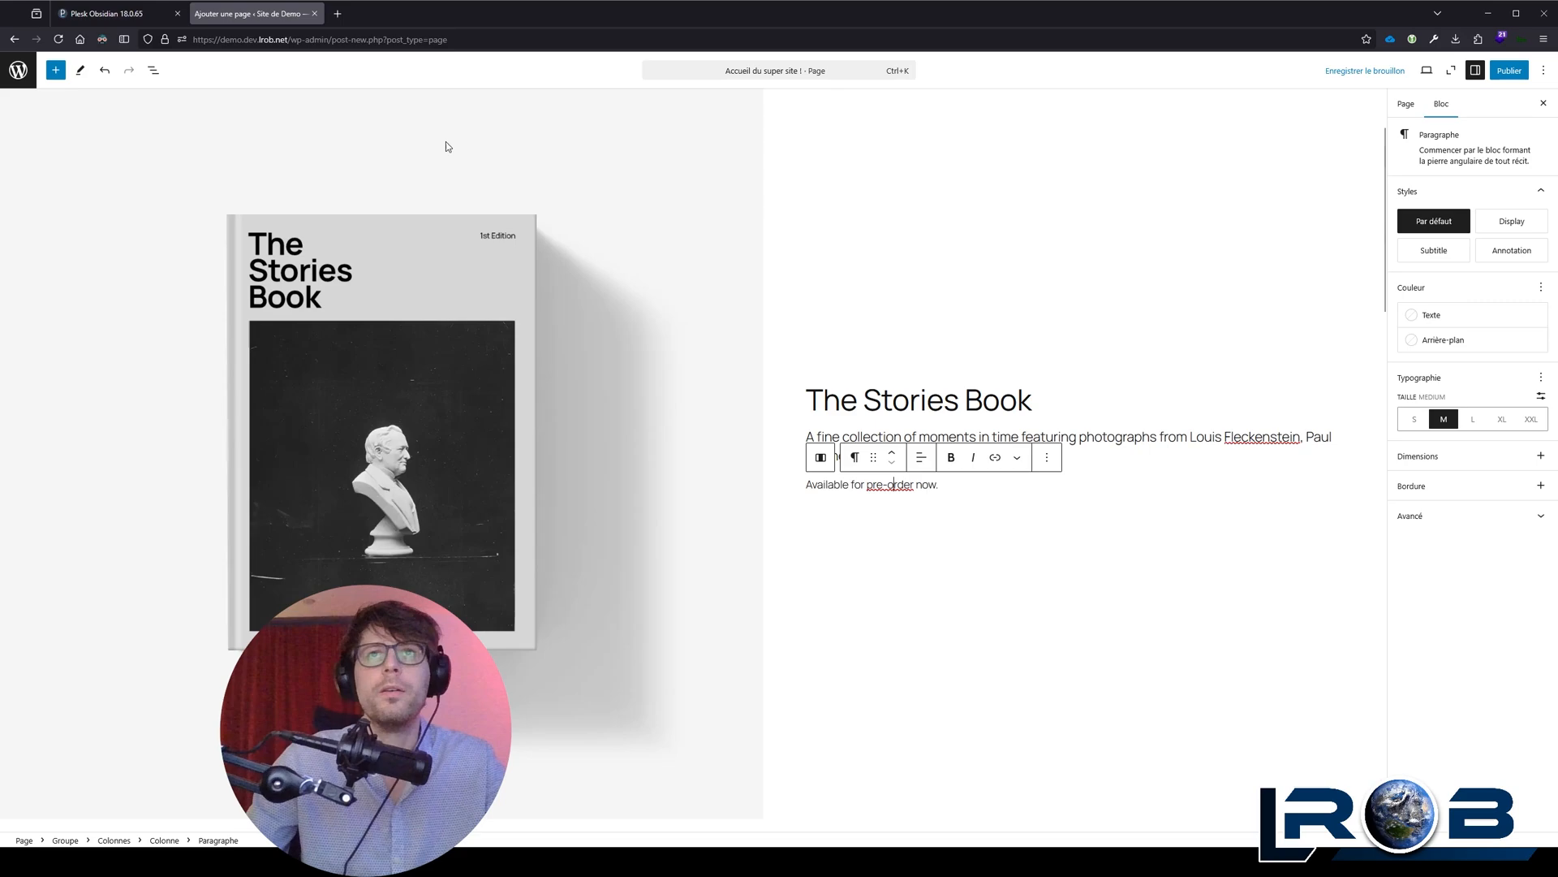
{"action": "scroll", "coordinate": [659, 303], "scroll_direction": "up", "scroll_amount": 3}
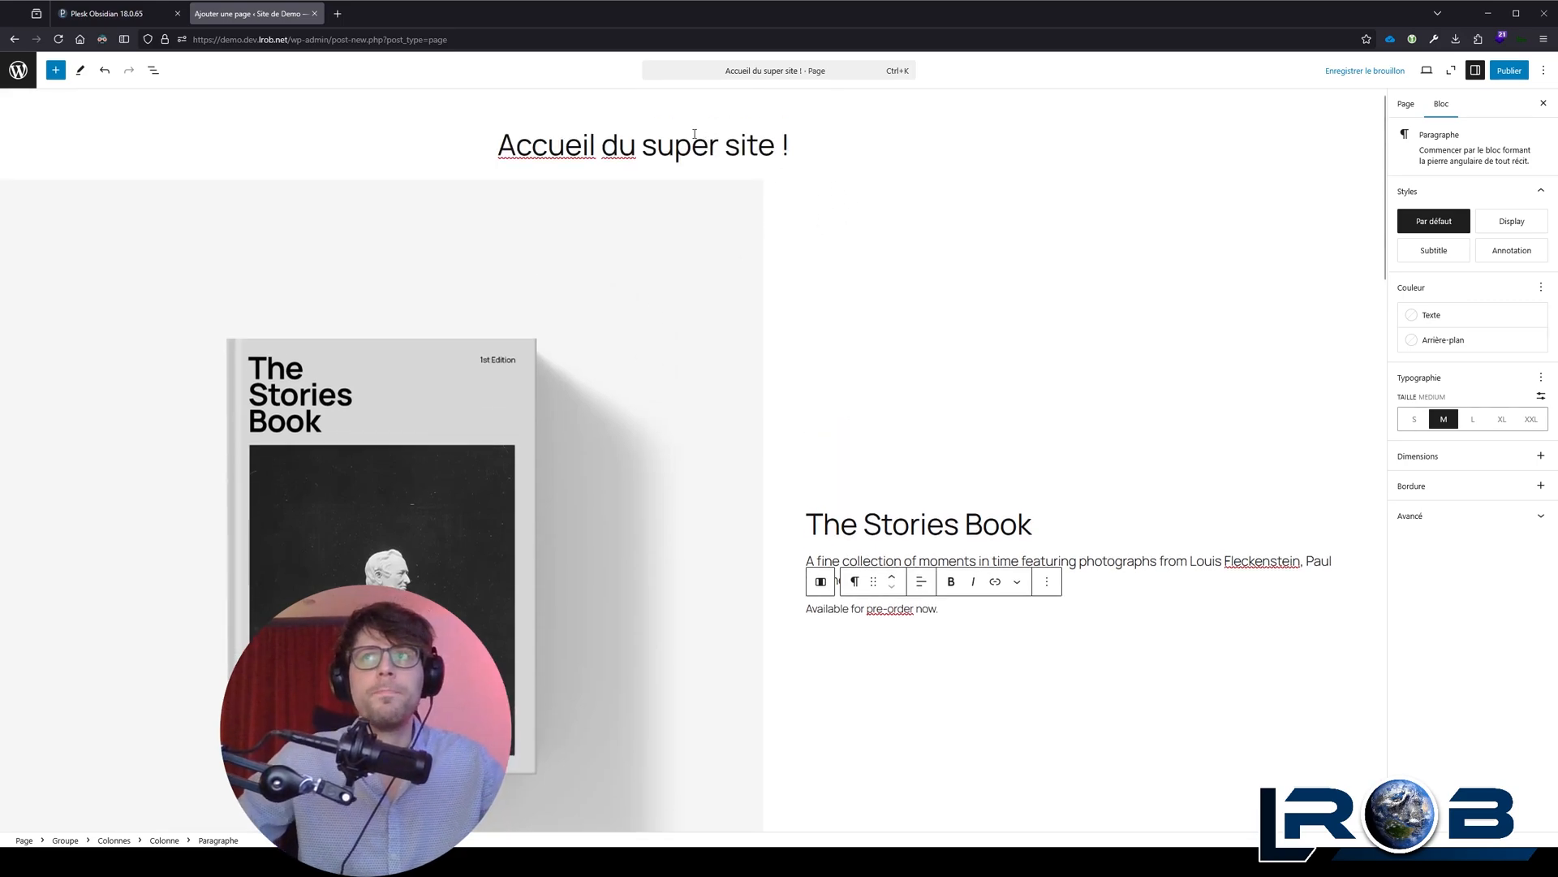
{"action": "left_click", "coordinate": [740, 152]}
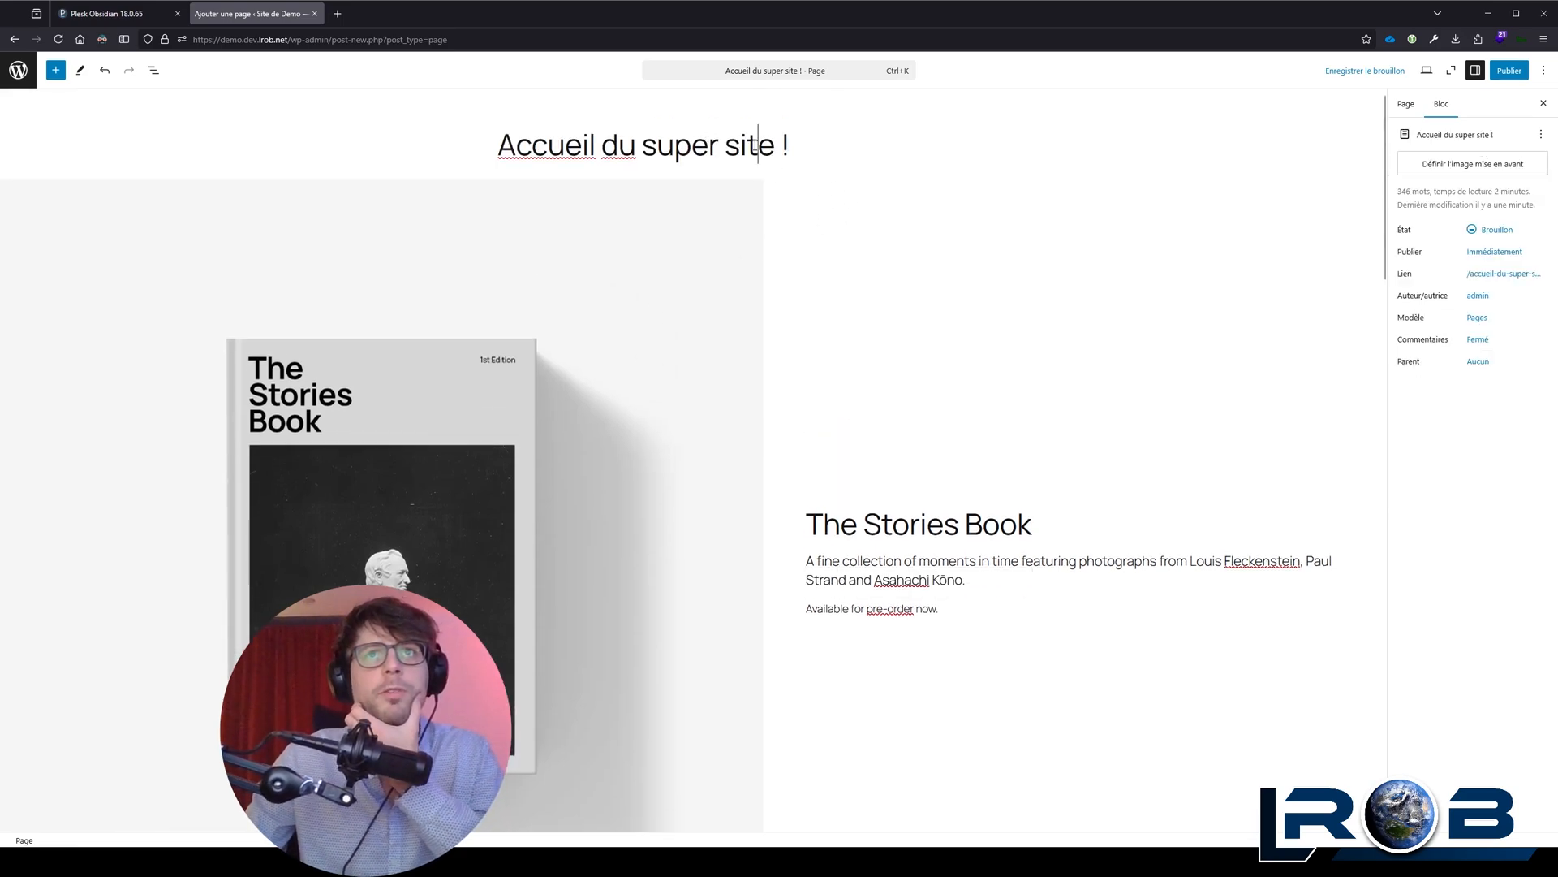
{"action": "left_click_drag", "start_coordinate": [791, 146], "coordinate": [477, 153]}
{"action": "left_click", "coordinate": [566, 140]}
{"action": "left_click", "coordinate": [818, 147]}
{"action": "left_click", "coordinate": [496, 151]}
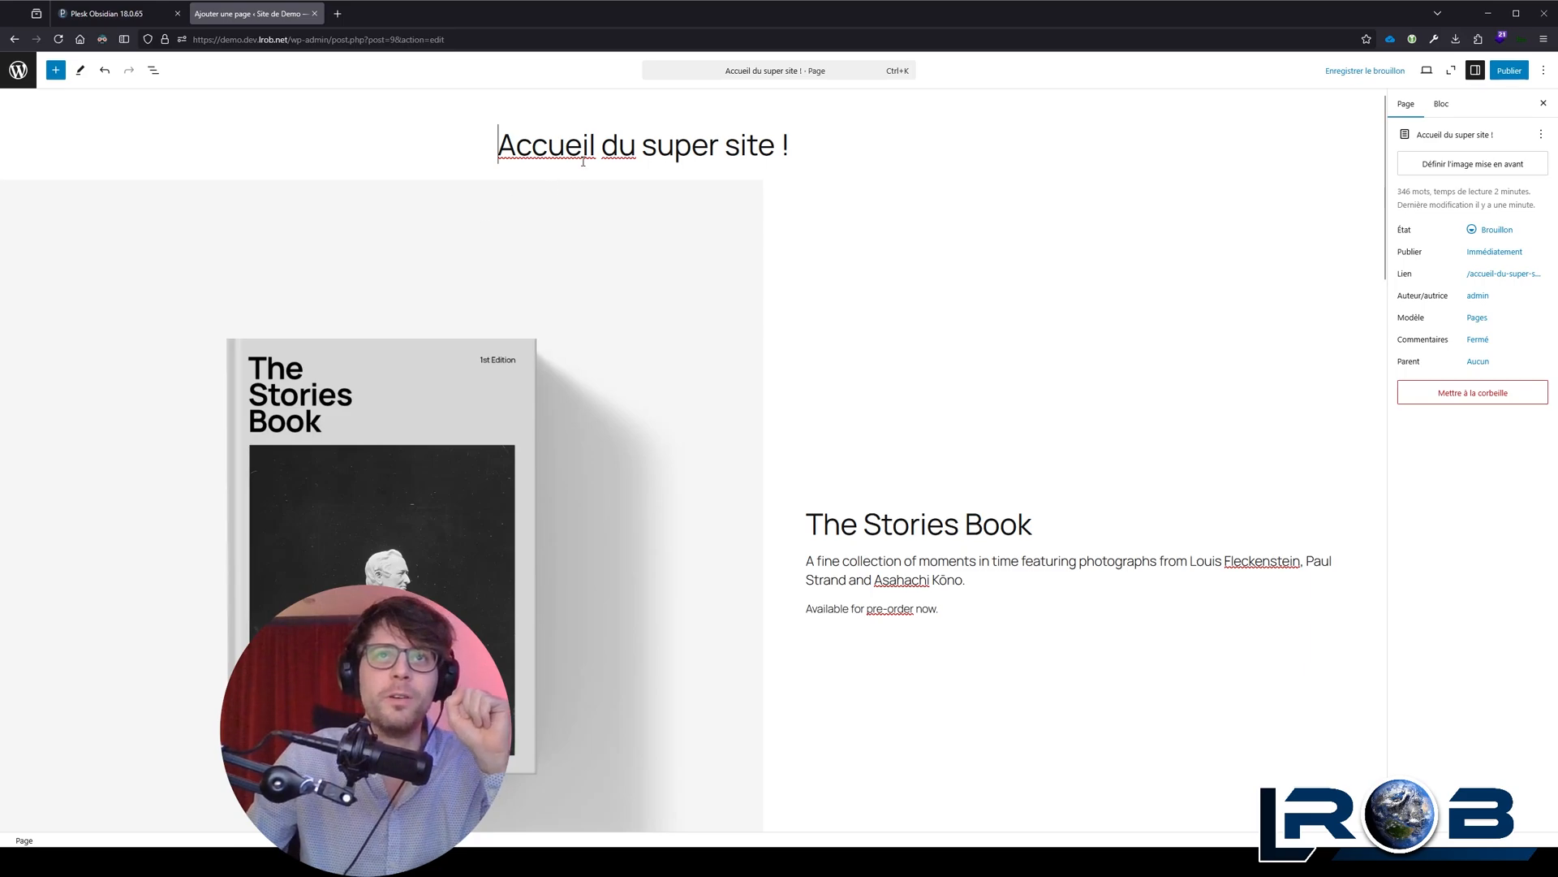
{"action": "left_click_drag", "start_coordinate": [800, 146], "coordinate": [487, 151]}
{"action": "left_click", "coordinate": [492, 151]}
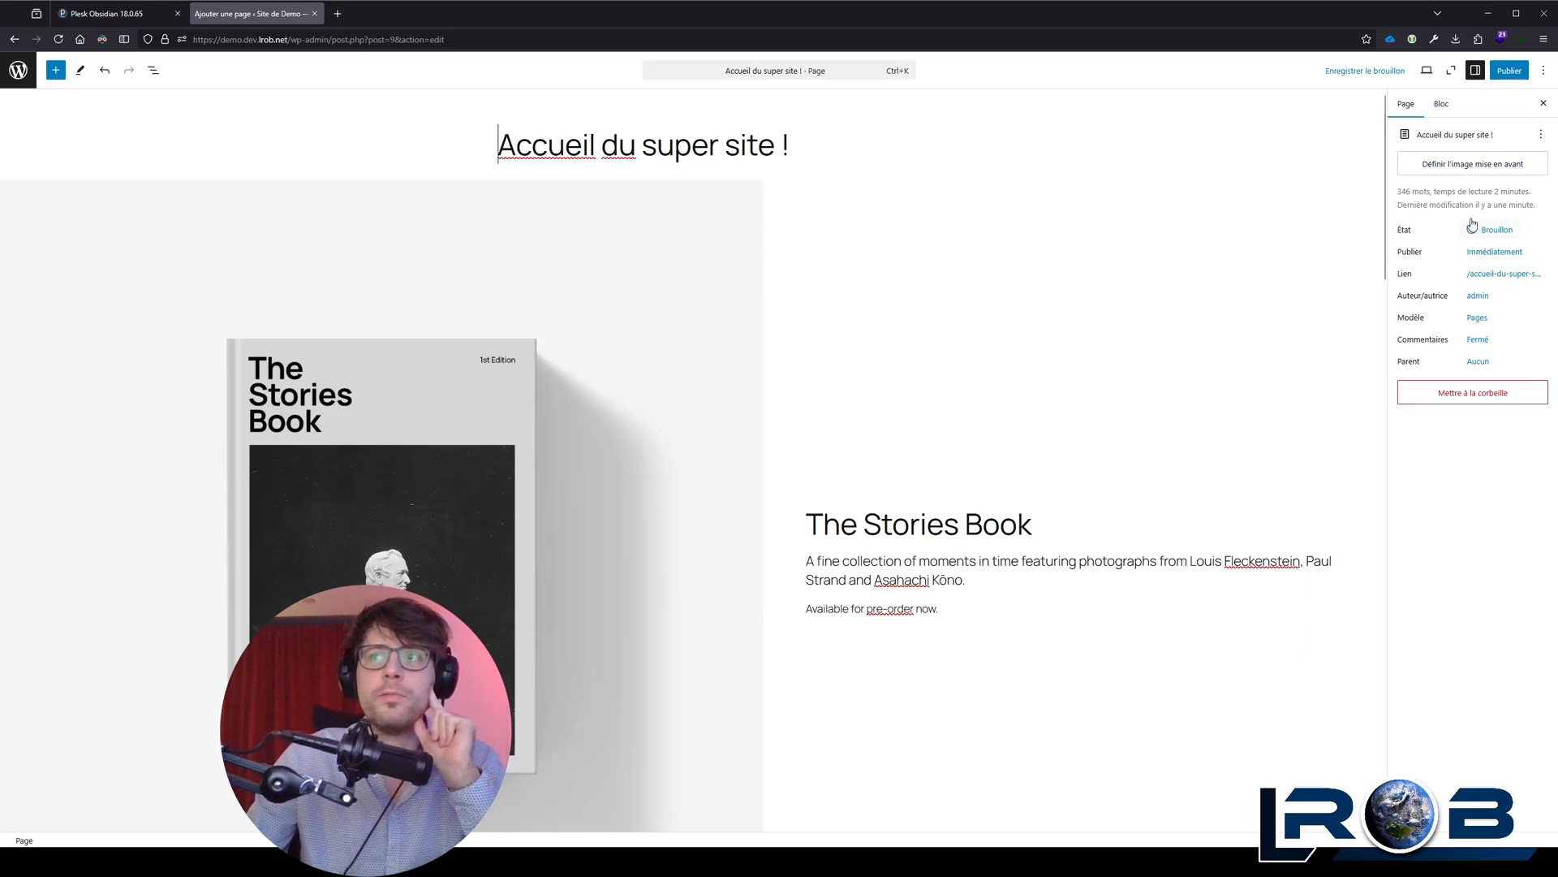
Step: Shorten the page's link to /accueil and upload the LROB logo image as its featured image
{"action": "left_click", "coordinate": [1476, 276]}
{"action": "left_click_drag", "start_coordinate": [1316, 347], "coordinate": [1256, 349]}
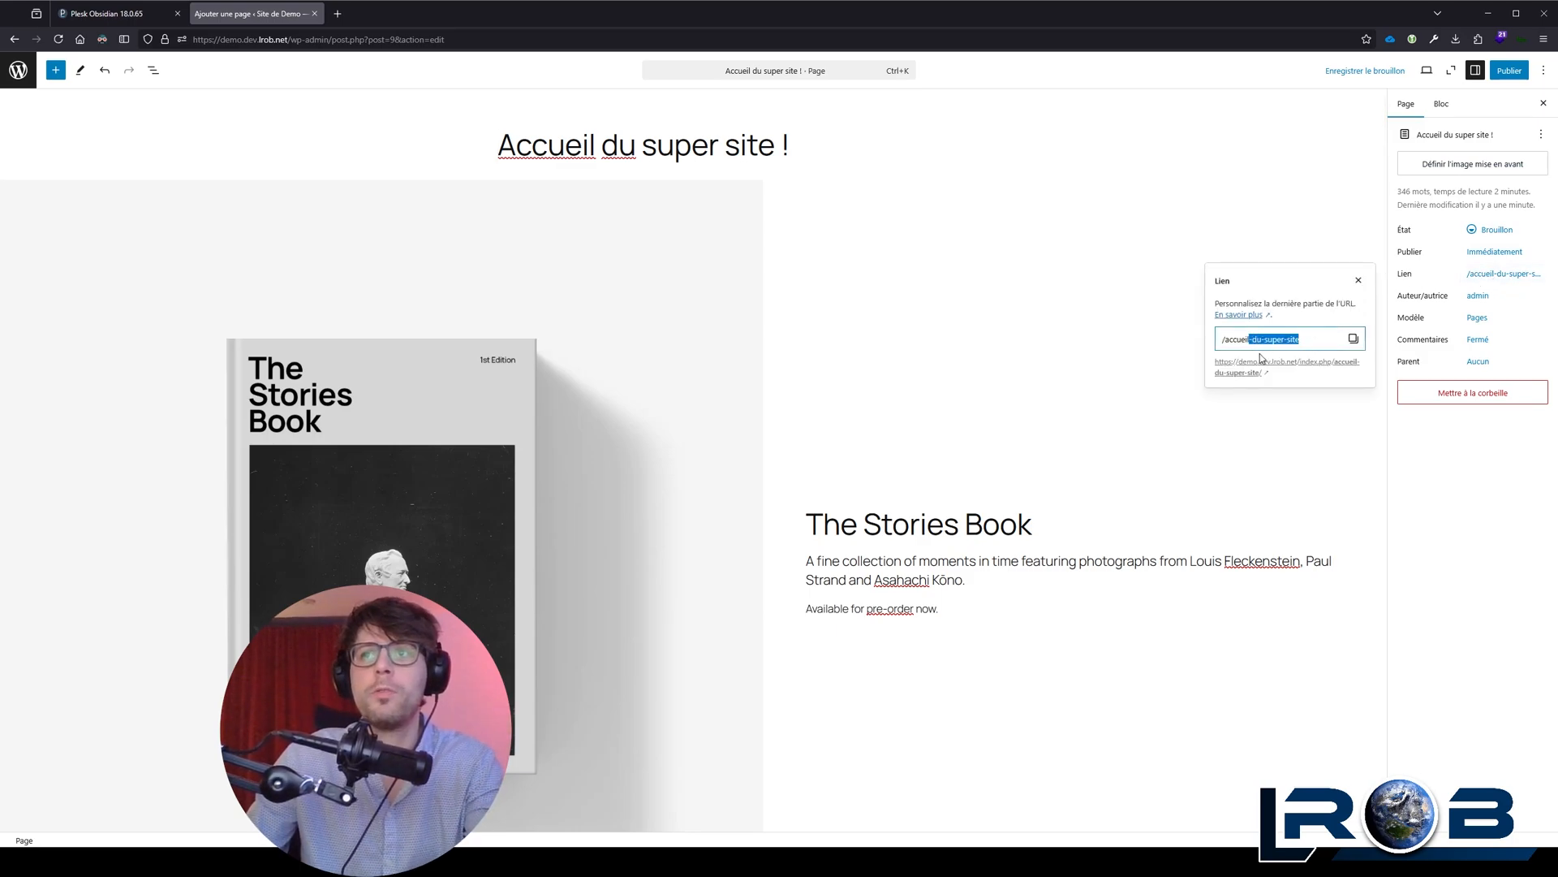
{"action": "key", "text": "BackSpace"}
{"action": "left_click", "coordinate": [1461, 471]}
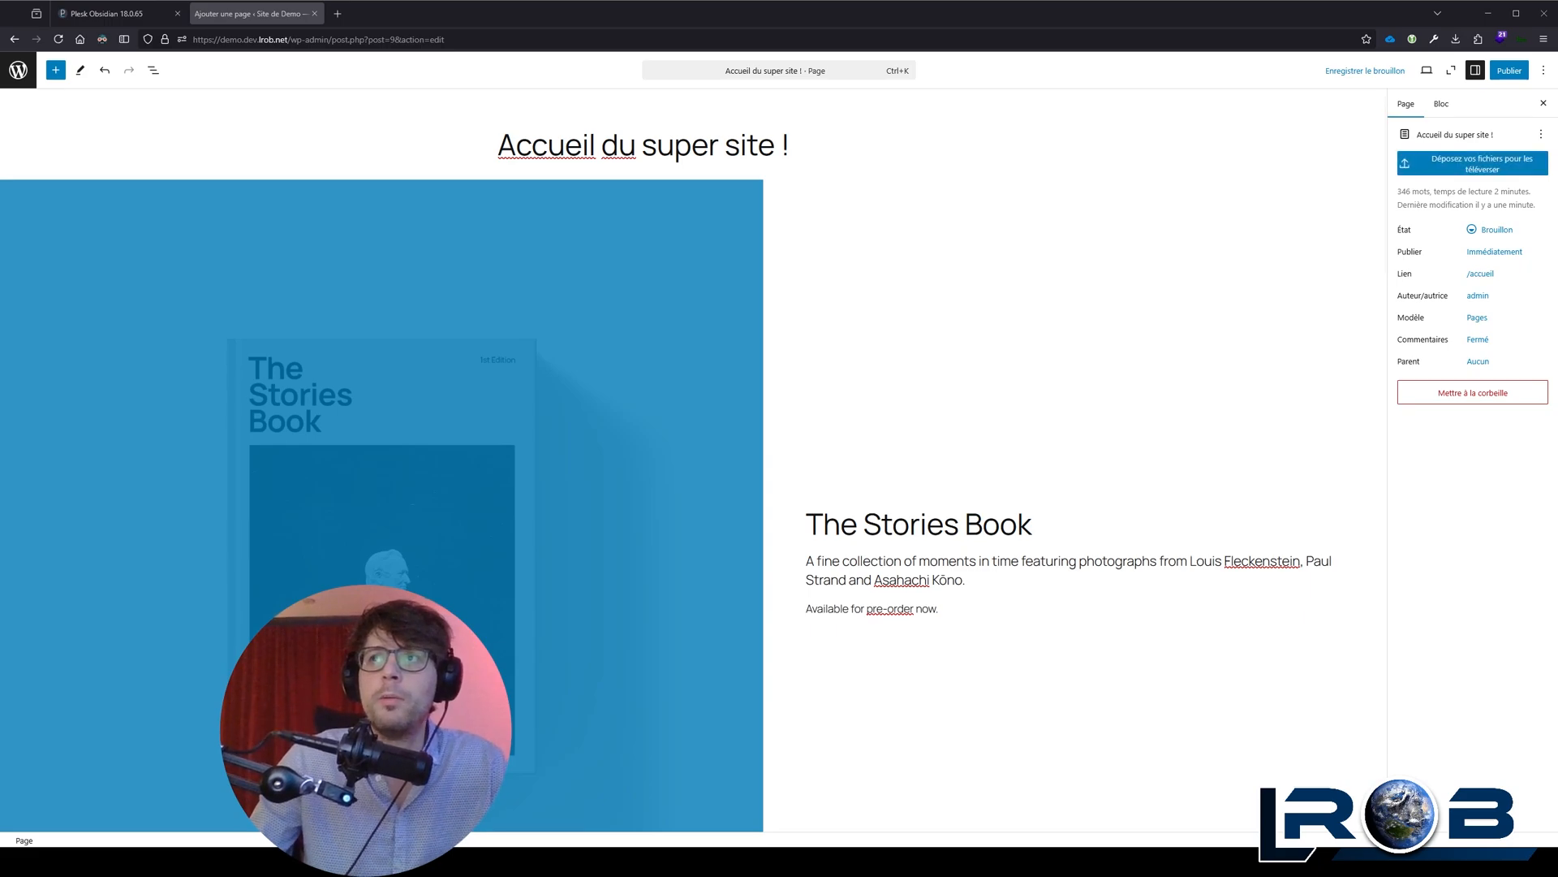
{"action": "left_click_drag", "start_coordinate": [1473, 164], "coordinate": [1473, 163]}
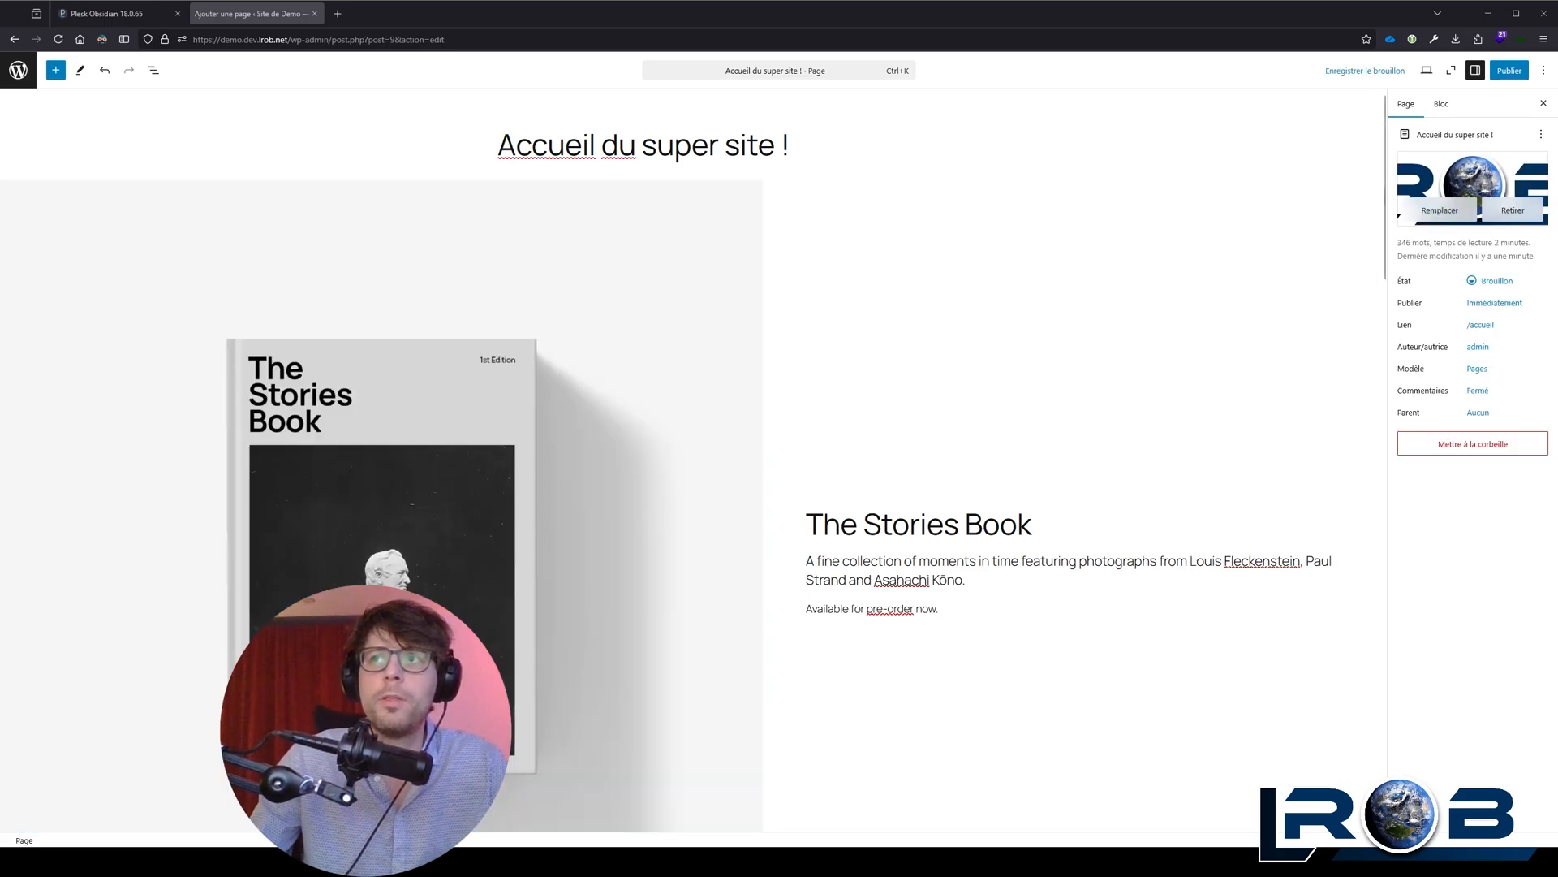
Step: Examine the page's lower blocks, including the "About the book" text, the book image and the "International editions" section
{"action": "left_click", "coordinate": [909, 289]}
{"action": "scroll", "coordinate": [909, 289], "scroll_direction": "down", "scroll_amount": 12}
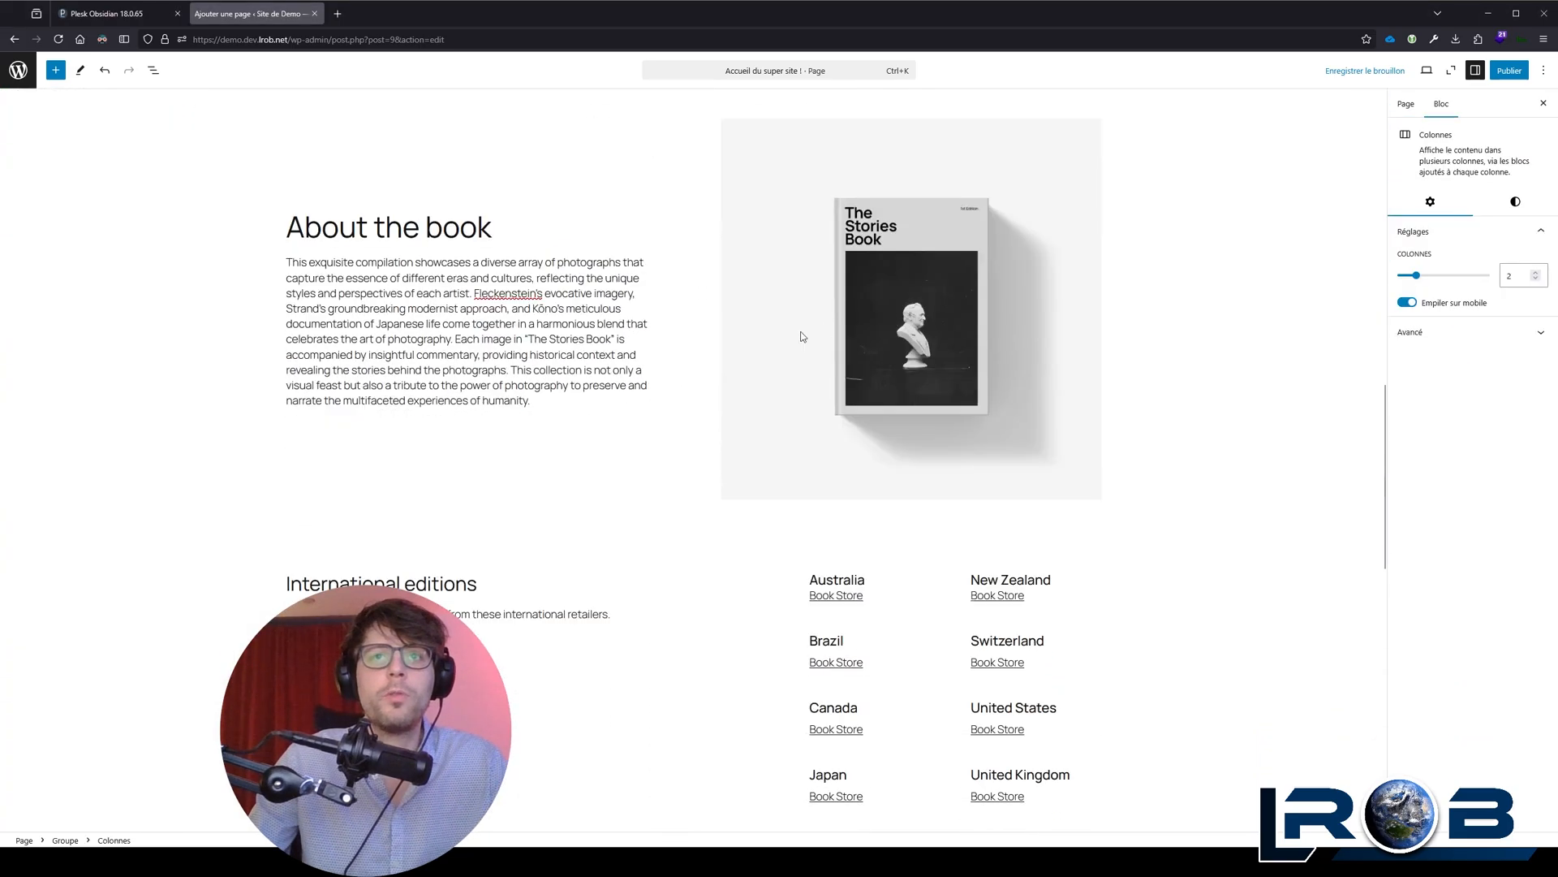
{"action": "left_click", "coordinate": [508, 291]}
{"action": "left_click", "coordinate": [866, 279]}
{"action": "scroll", "coordinate": [850, 294], "scroll_direction": "down", "scroll_amount": 3}
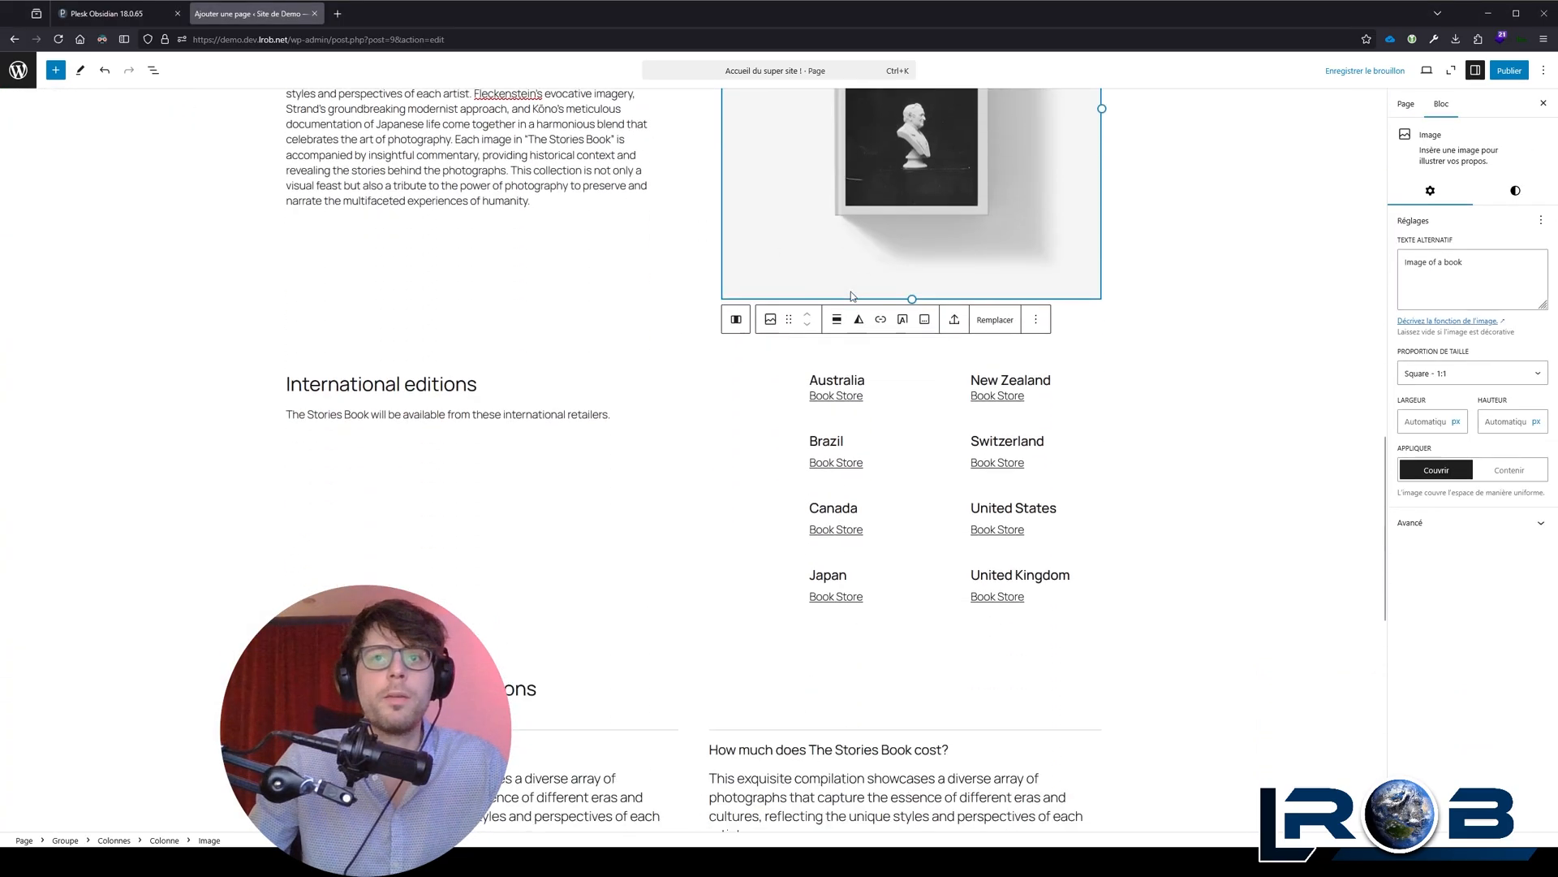
{"action": "scroll", "coordinate": [850, 290], "scroll_direction": "down", "scroll_amount": 2}
{"action": "left_click", "coordinate": [570, 282]}
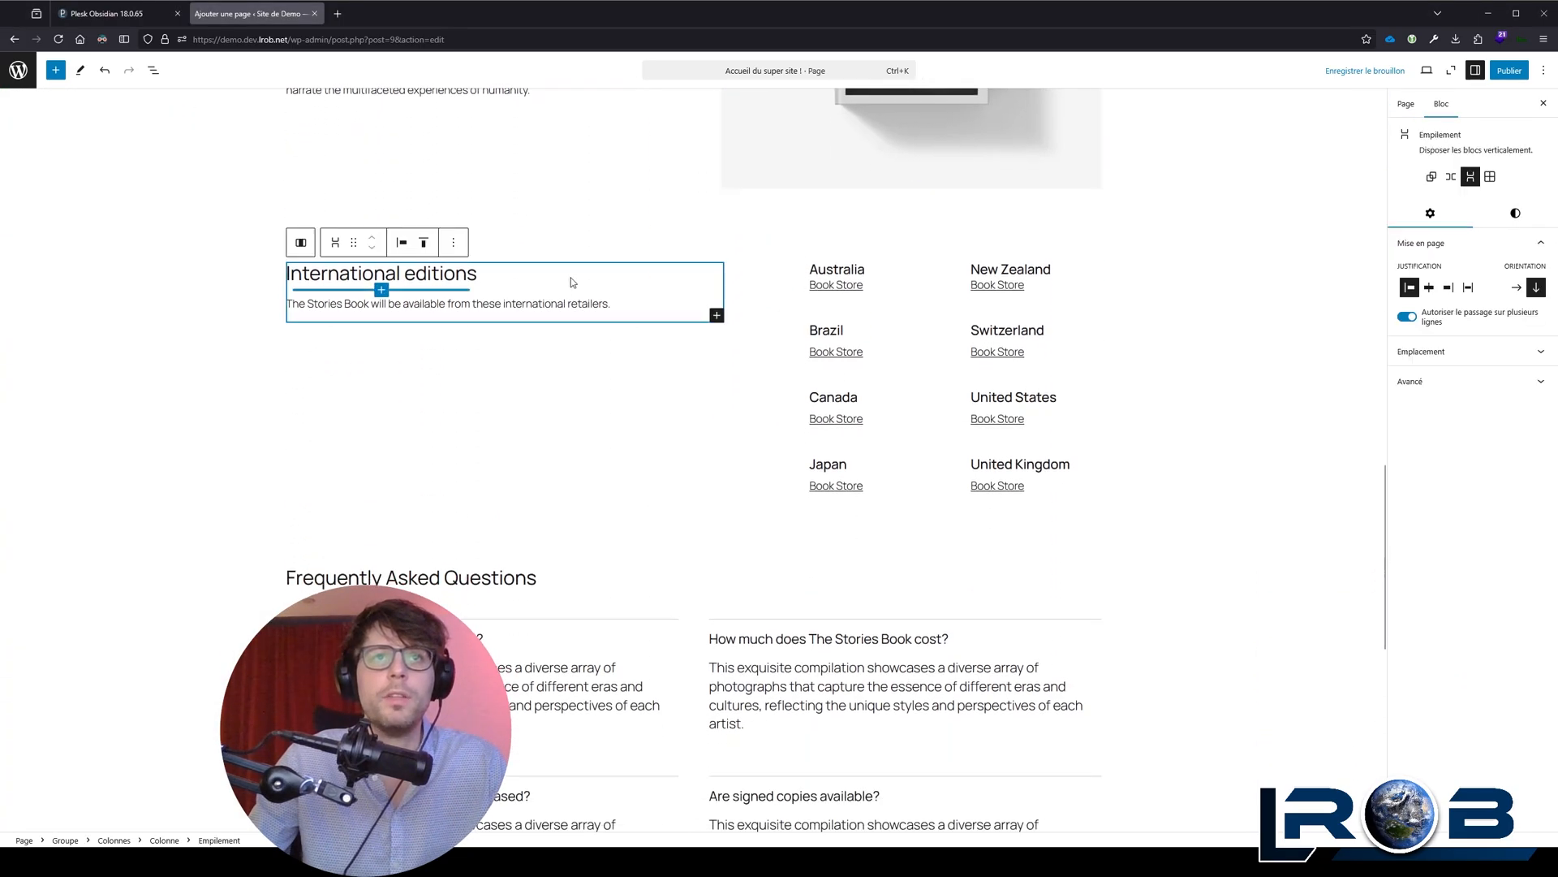
Step: Inspect the block settings of the "International editions" heading and the paragraph below it
{"action": "left_click", "coordinate": [452, 275]}
{"action": "left_click", "coordinate": [395, 273]}
{"action": "left_click", "coordinate": [312, 303]}
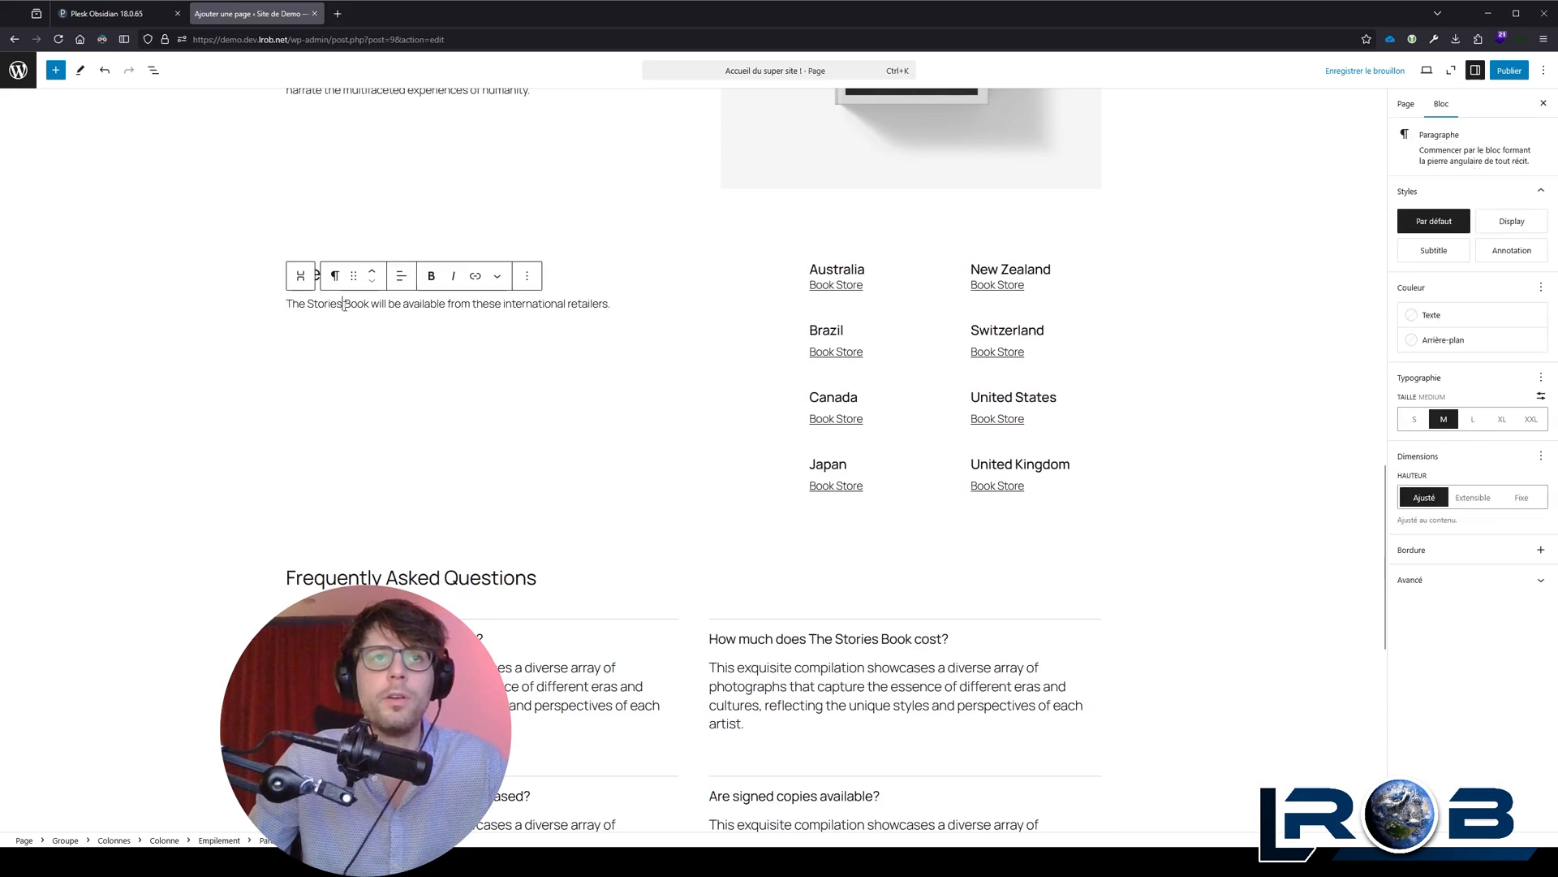
{"action": "left_click", "coordinate": [599, 276]}
{"action": "left_click", "coordinate": [429, 273]}
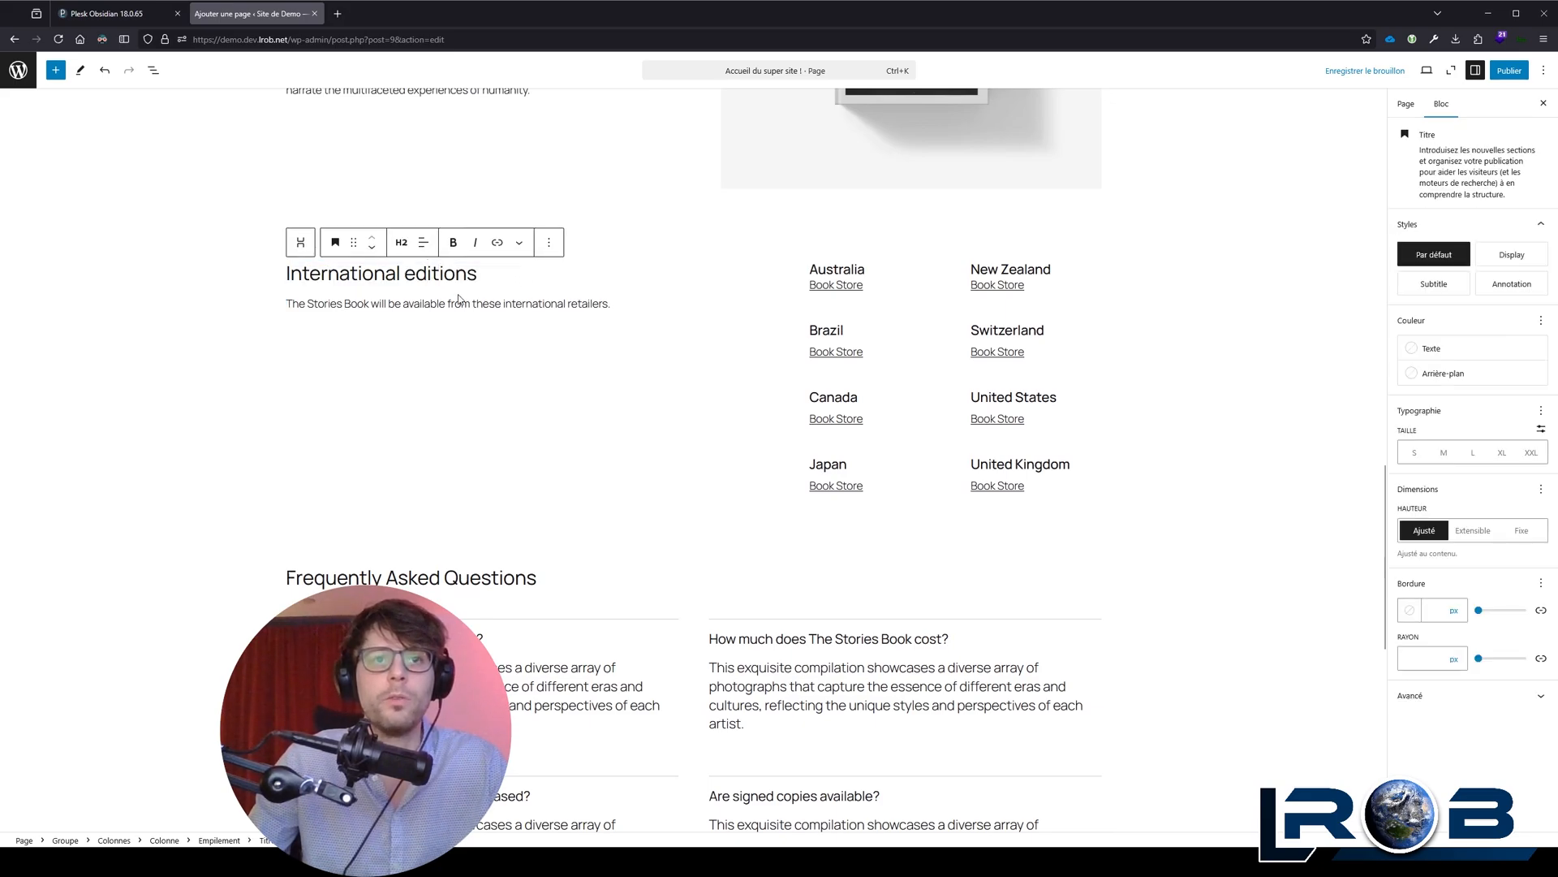
Step: Examine the "The Stories Book" heading in the banner and its parent blocks, up to the enclosing Colonnes block
{"action": "scroll", "coordinate": [515, 339], "scroll_direction": "up", "scroll_amount": 15}
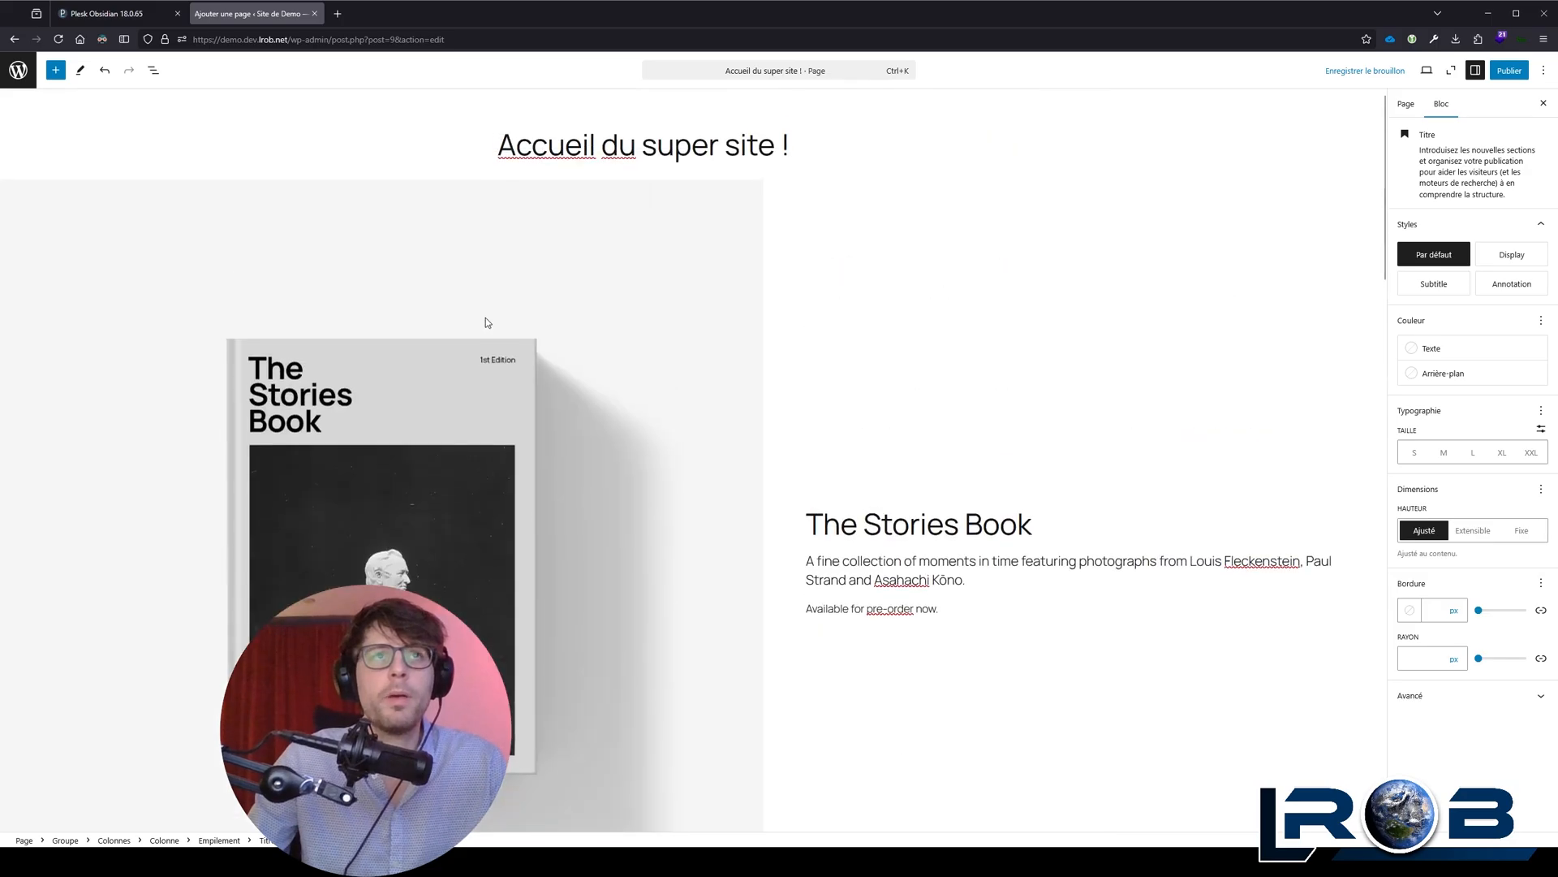
{"action": "left_click", "coordinate": [853, 299]}
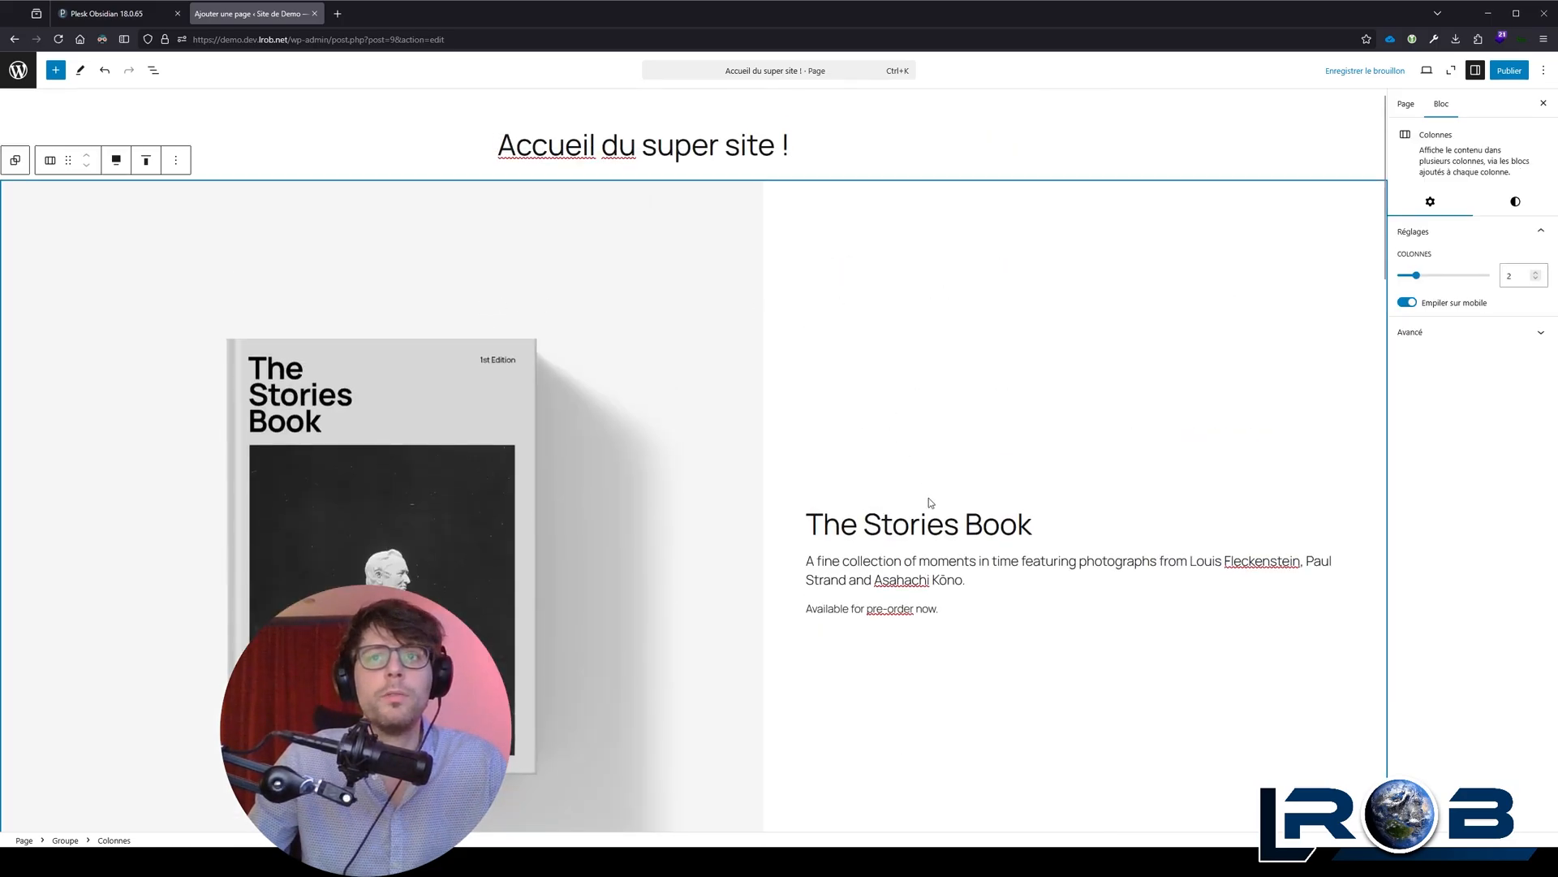
{"action": "left_click", "coordinate": [922, 523]}
{"action": "left_click", "coordinate": [922, 522]}
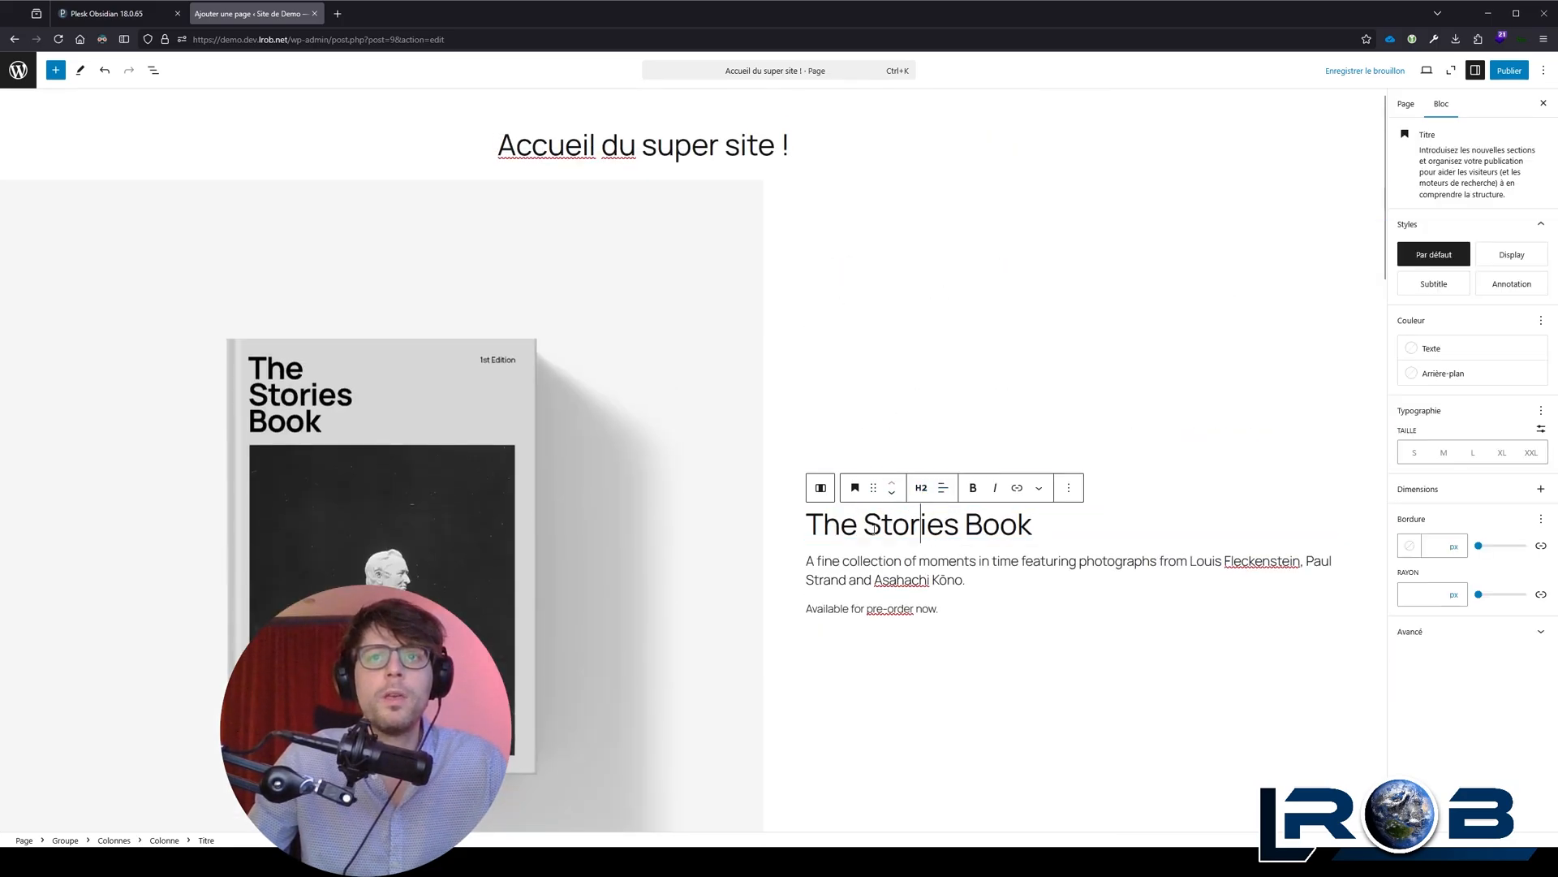
{"action": "left_click", "coordinate": [893, 528]}
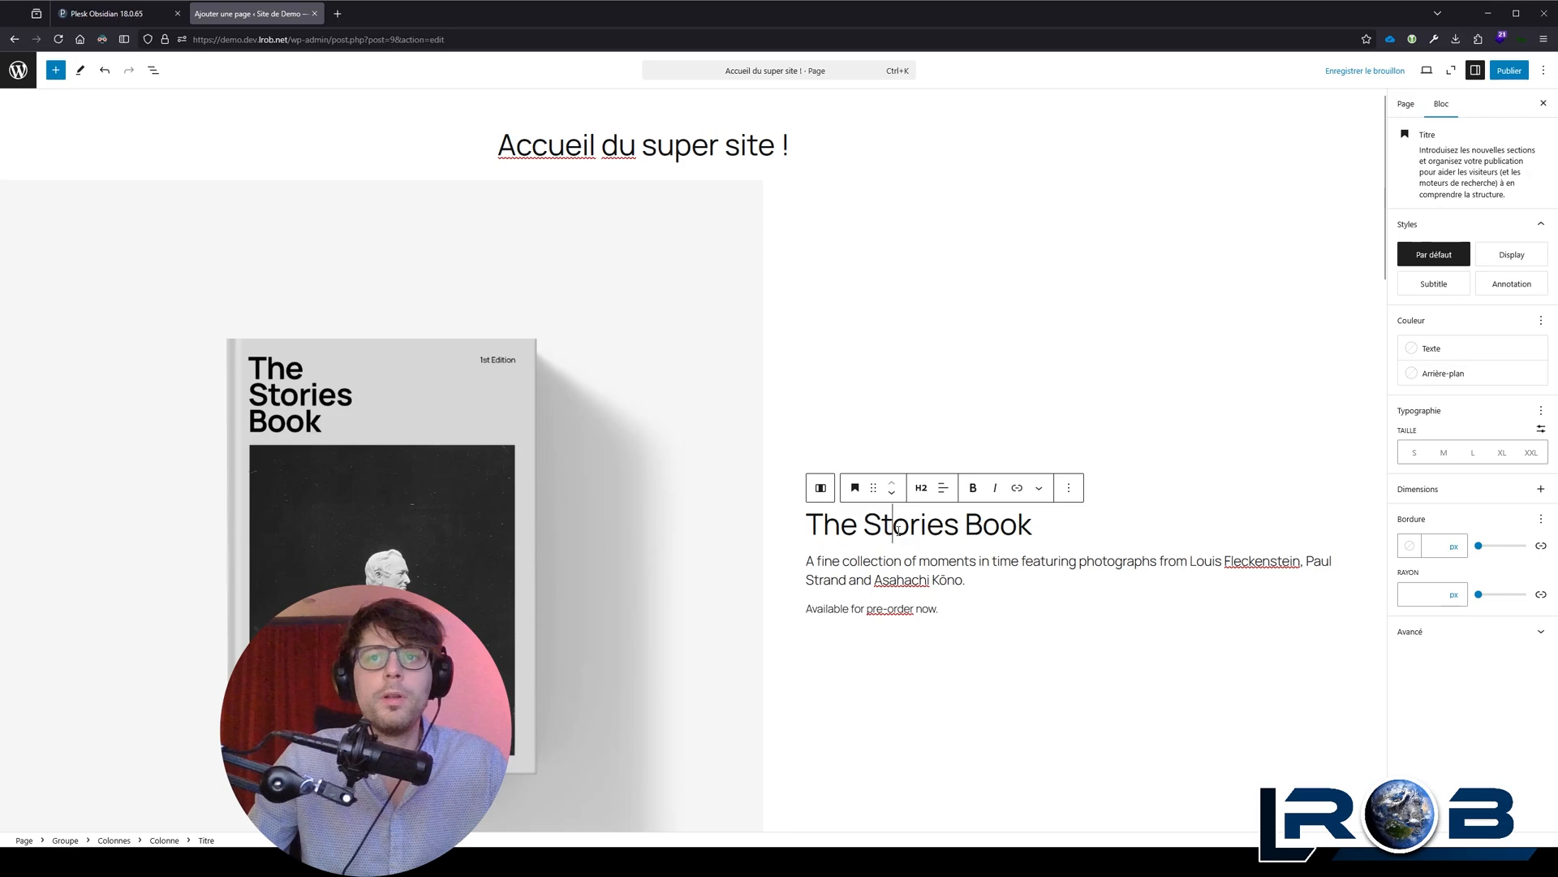
{"action": "left_click", "coordinate": [820, 490]}
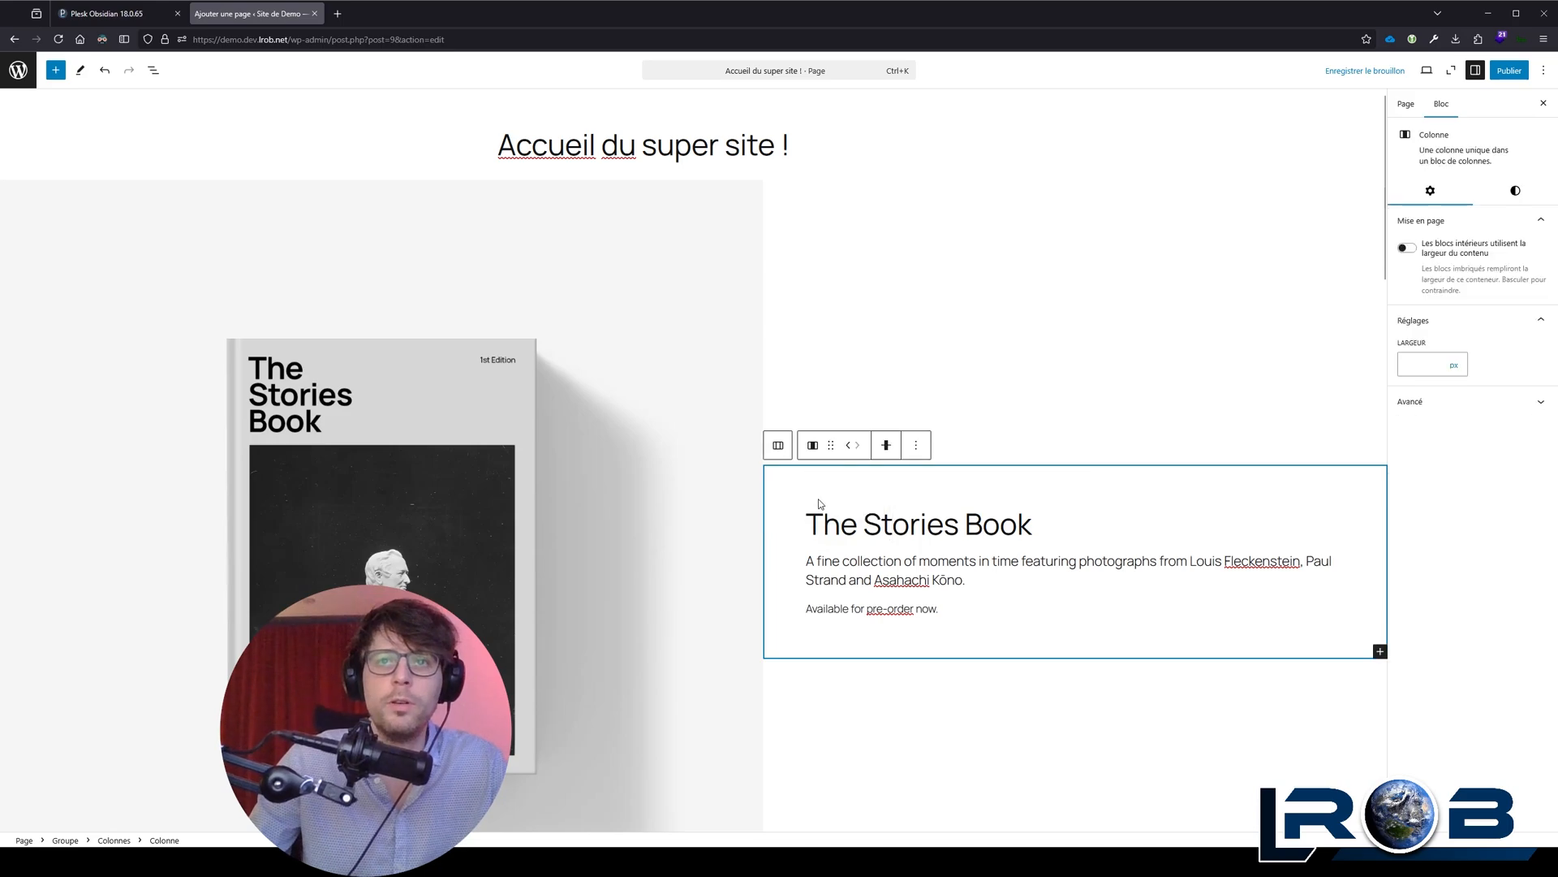
{"action": "left_click", "coordinate": [779, 448]}
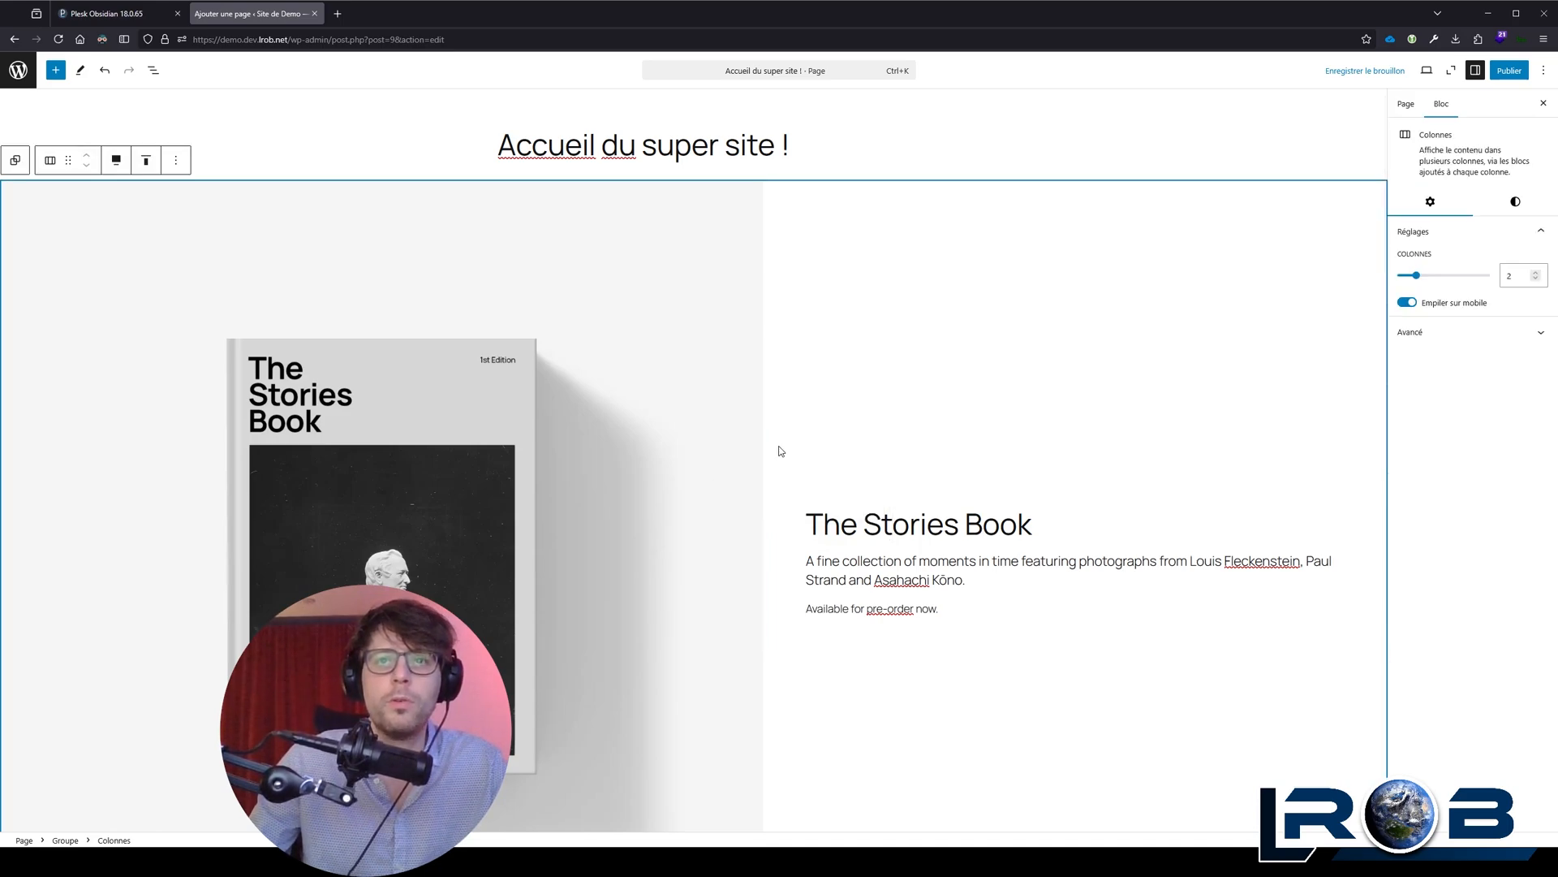
Step: Show the page's block list and locate the second, third and fourth groups on the page
{"action": "left_click", "coordinate": [152, 72]}
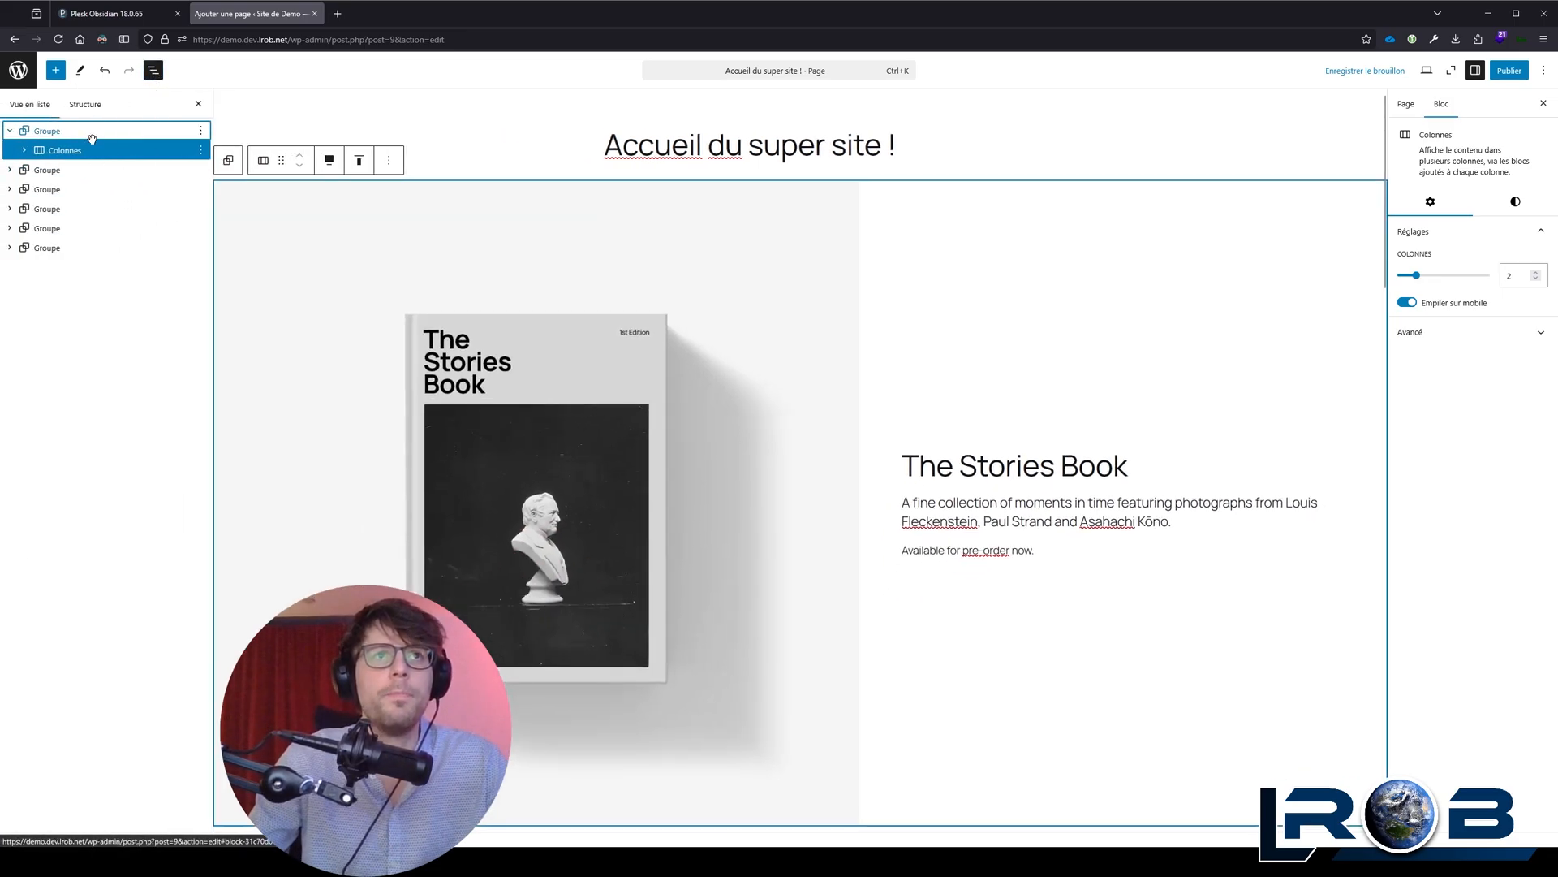
{"action": "left_click", "coordinate": [38, 171]}
{"action": "left_click", "coordinate": [78, 193]}
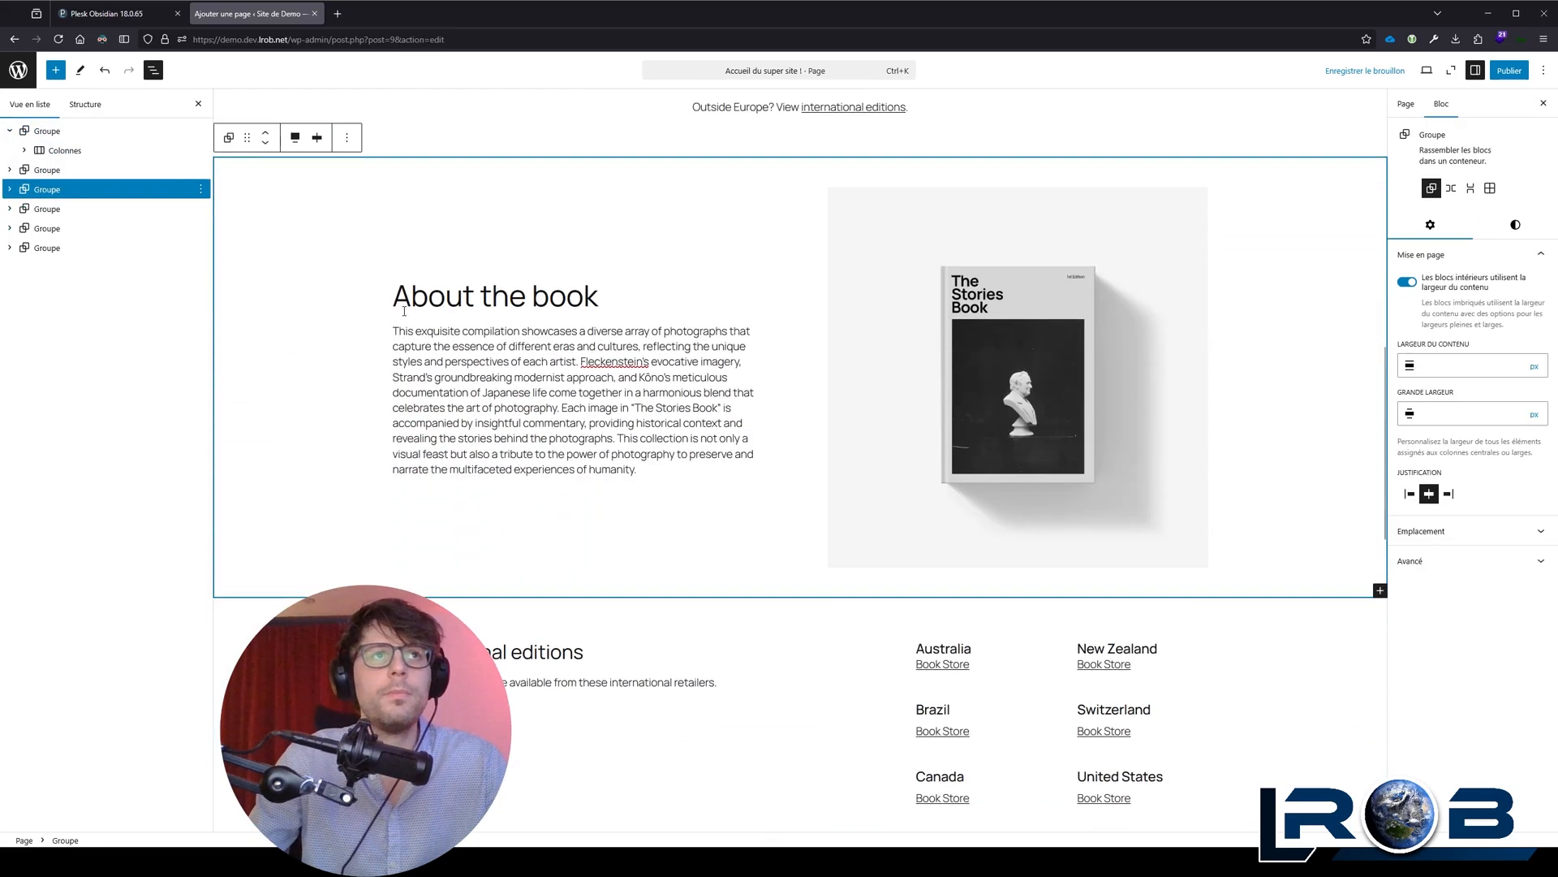
{"action": "left_click", "coordinate": [122, 209]}
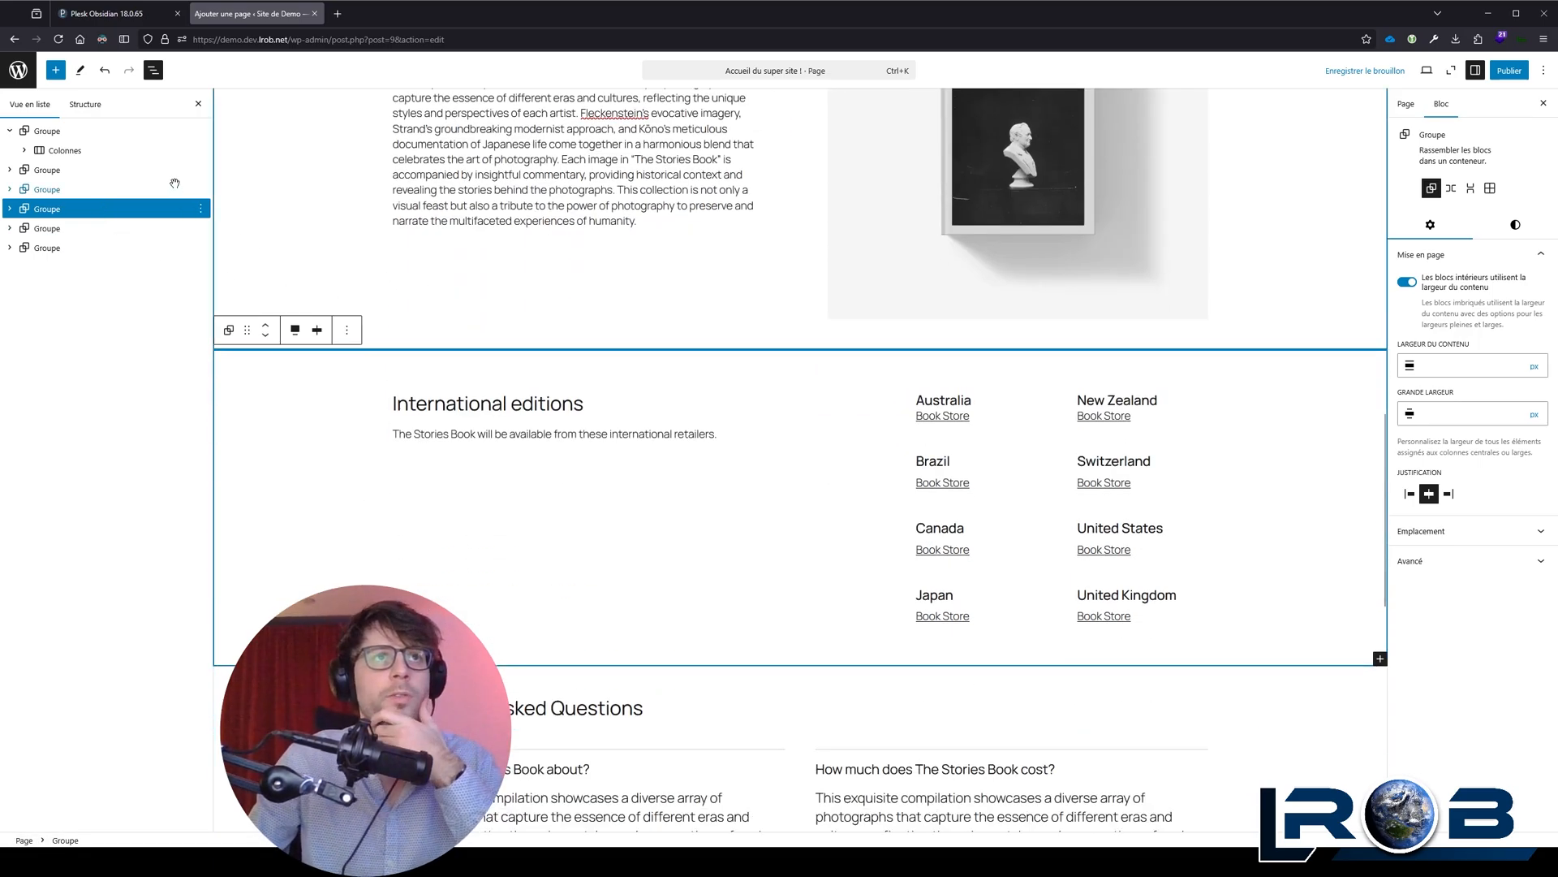
Step: Rename the first group, which holds the banner columns, as "Intro Books"
{"action": "left_click", "coordinate": [193, 134]}
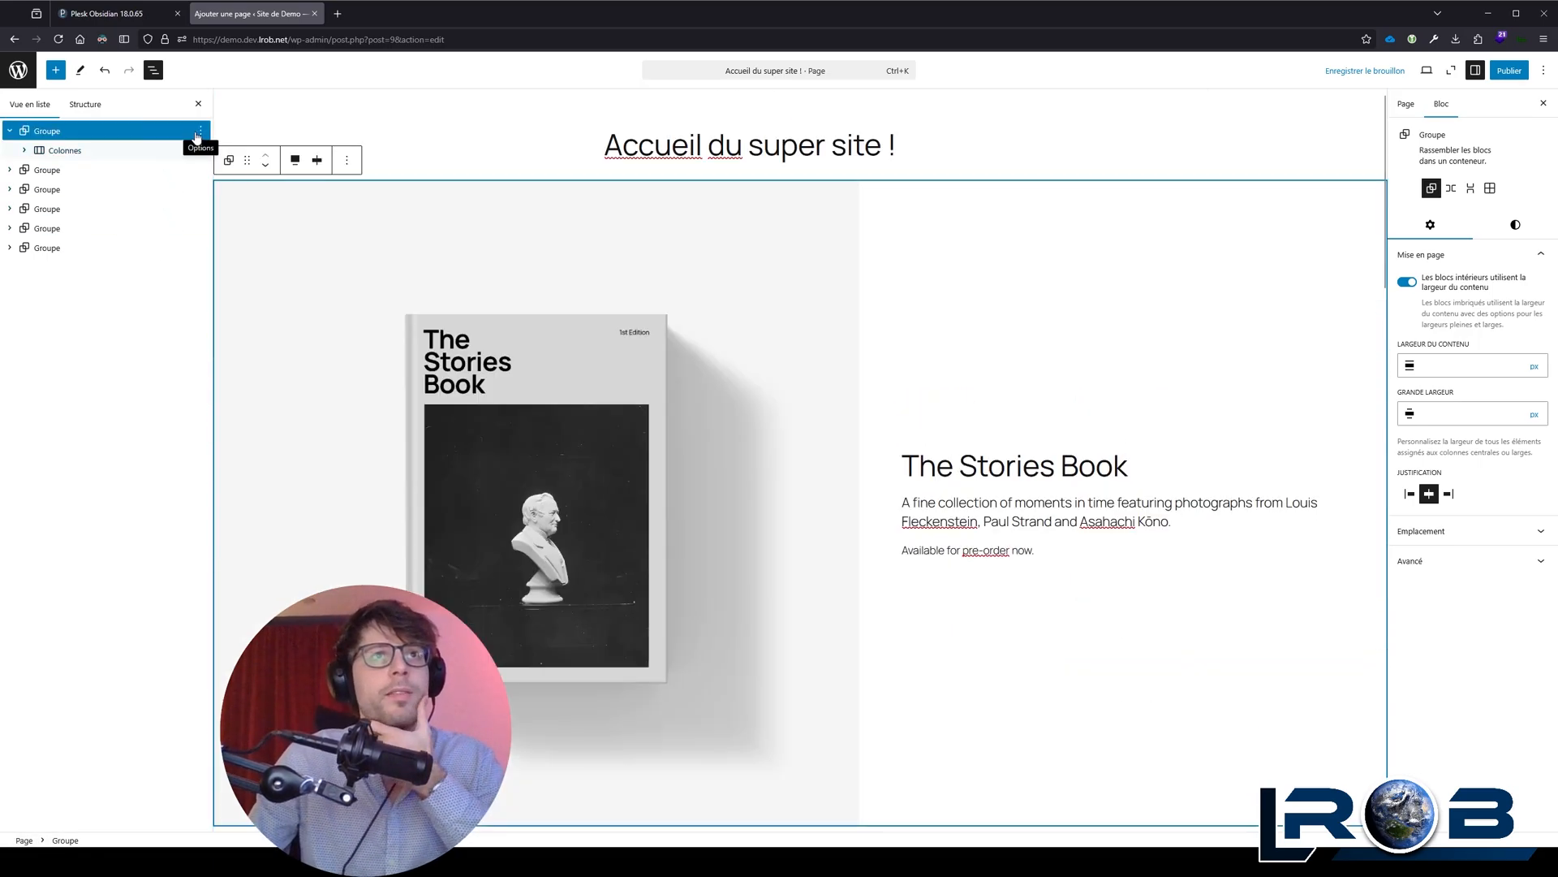
{"action": "left_click", "coordinate": [200, 131]}
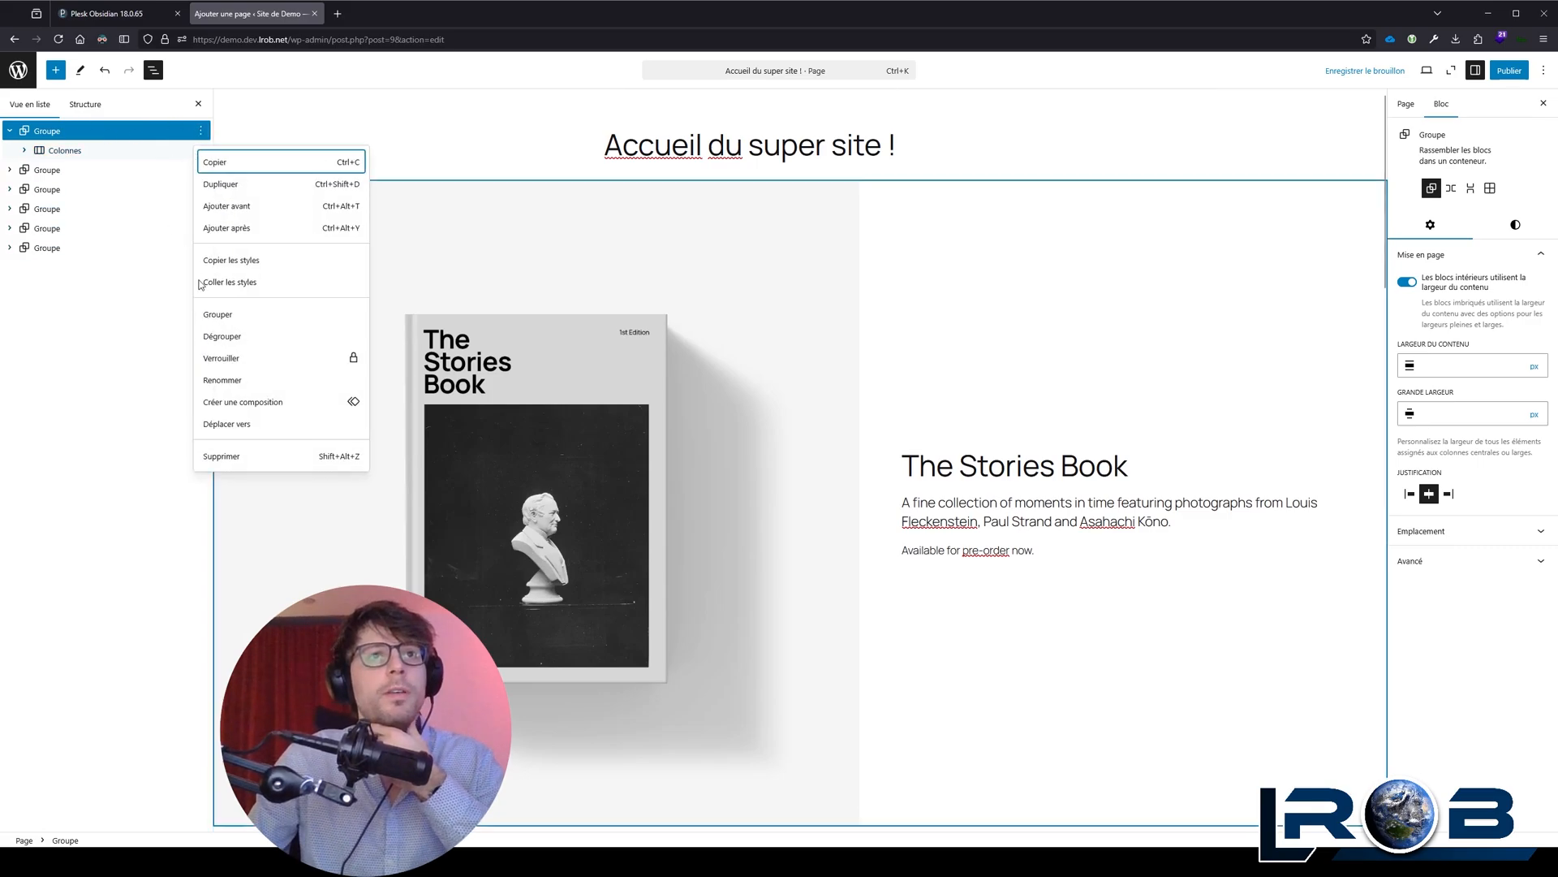
{"action": "left_click", "coordinate": [253, 381]}
{"action": "type", "text": "Intro Boo"}
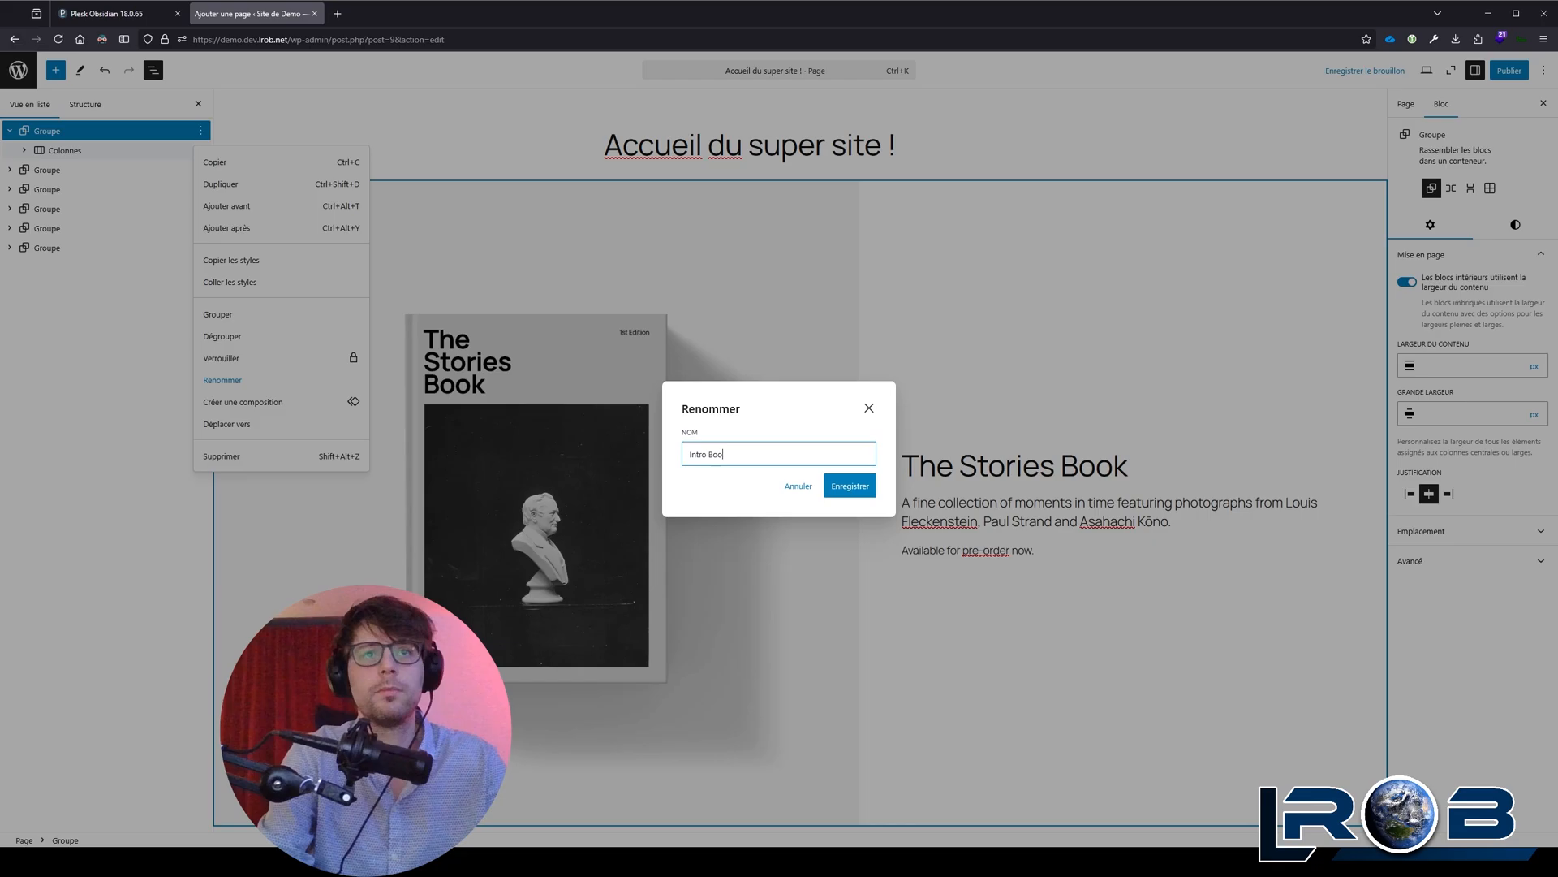
{"action": "type", "text": "ks"}
{"action": "key", "text": "Return"}
Step: Select the Intro Books group and bring up its style settings
{"action": "scroll", "coordinate": [617, 406], "scroll_direction": "down", "scroll_amount": 2}
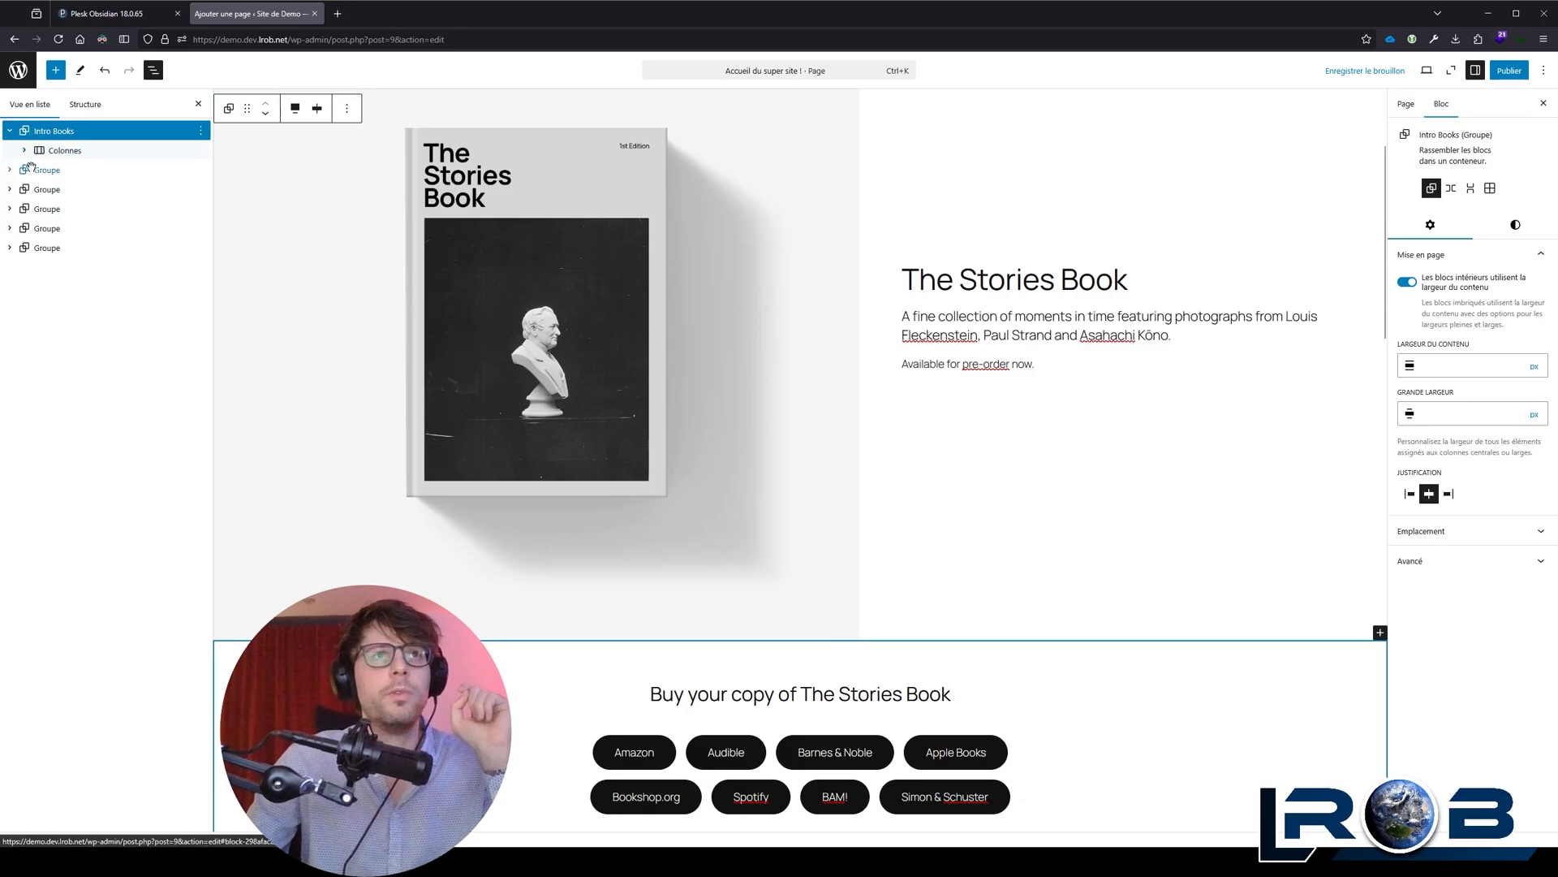
{"action": "scroll", "coordinate": [479, 279], "scroll_direction": "up", "scroll_amount": 3}
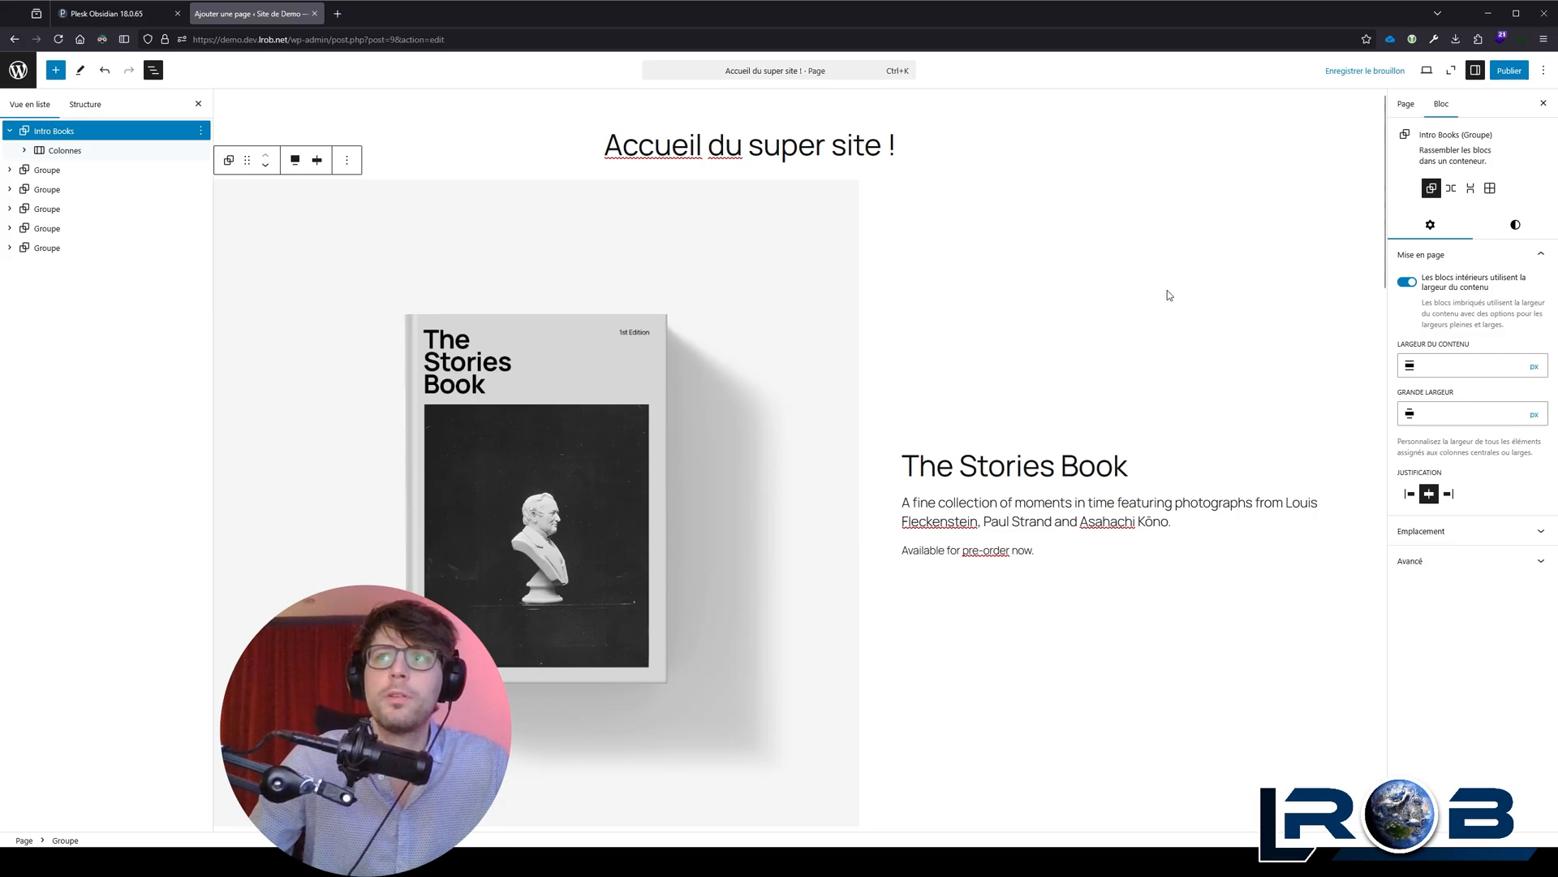
{"action": "left_click", "coordinate": [30, 134]}
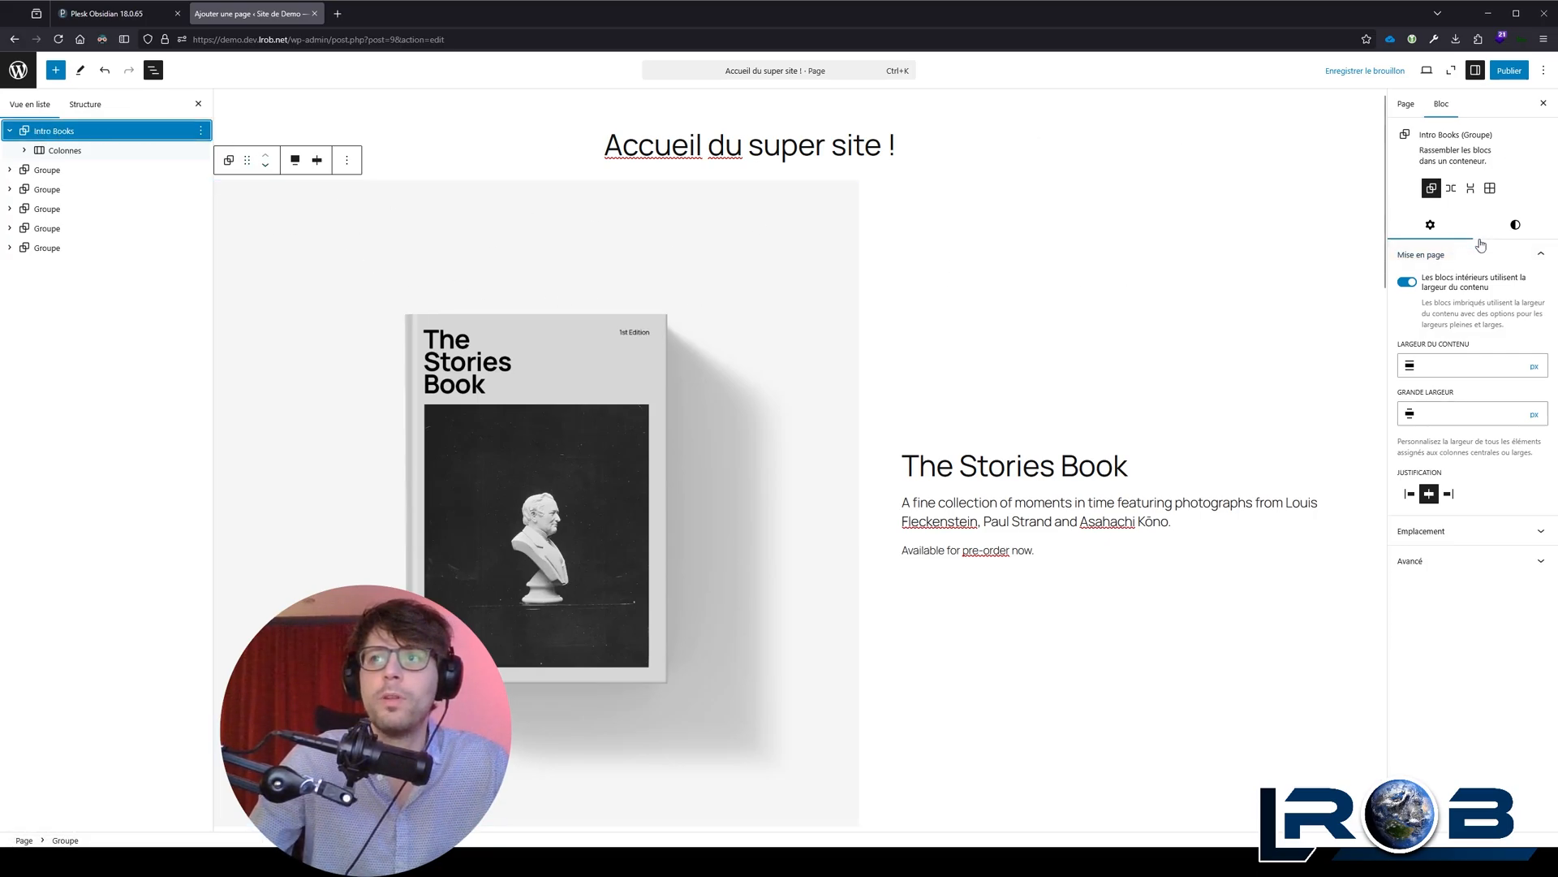
{"action": "left_click", "coordinate": [1526, 233]}
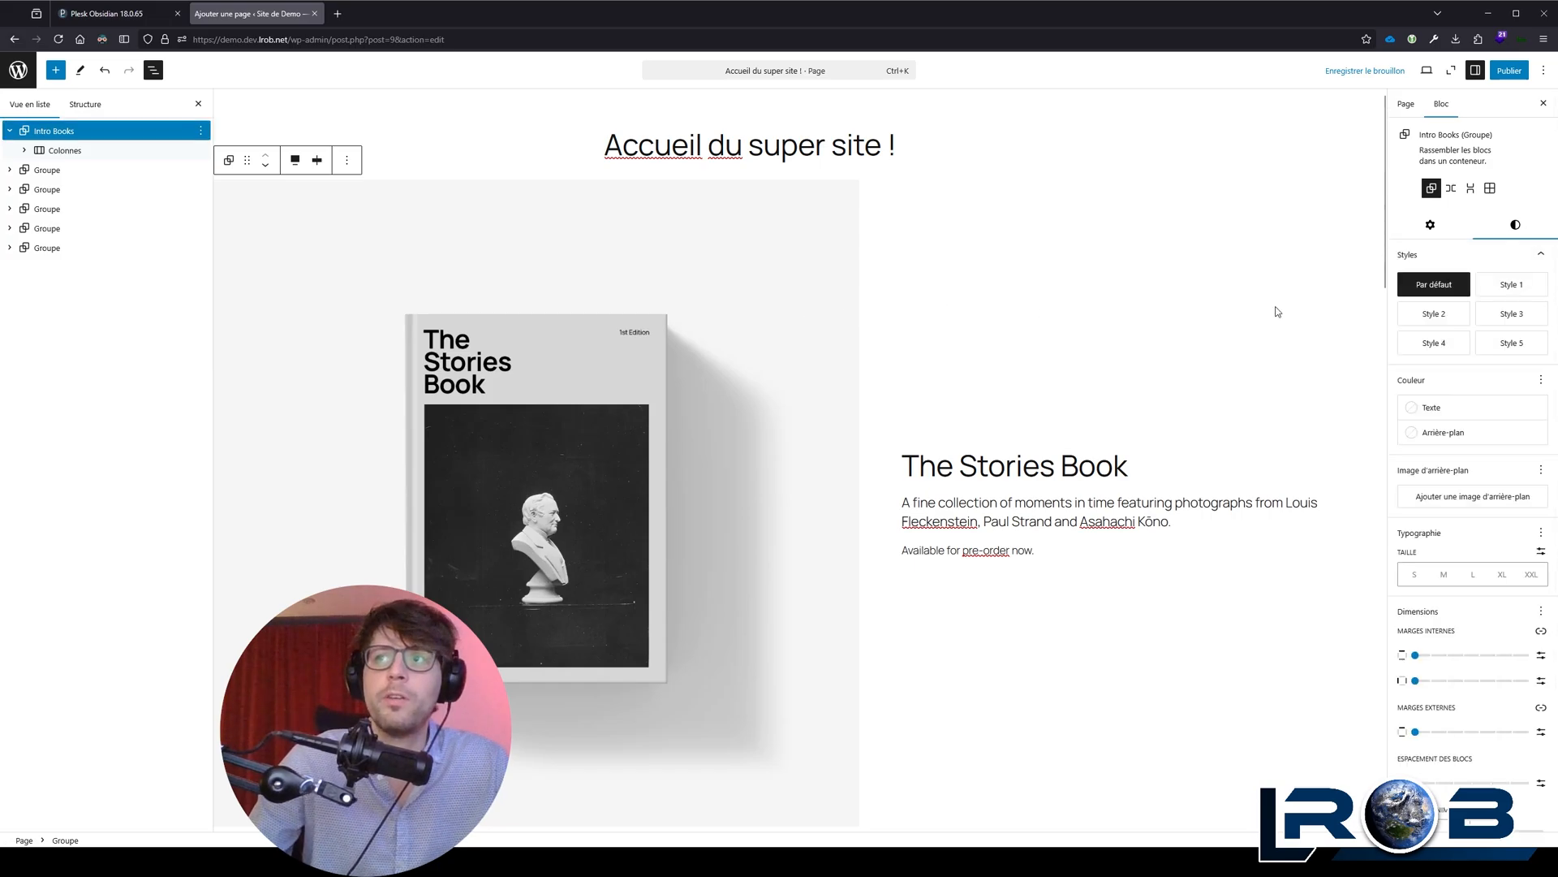
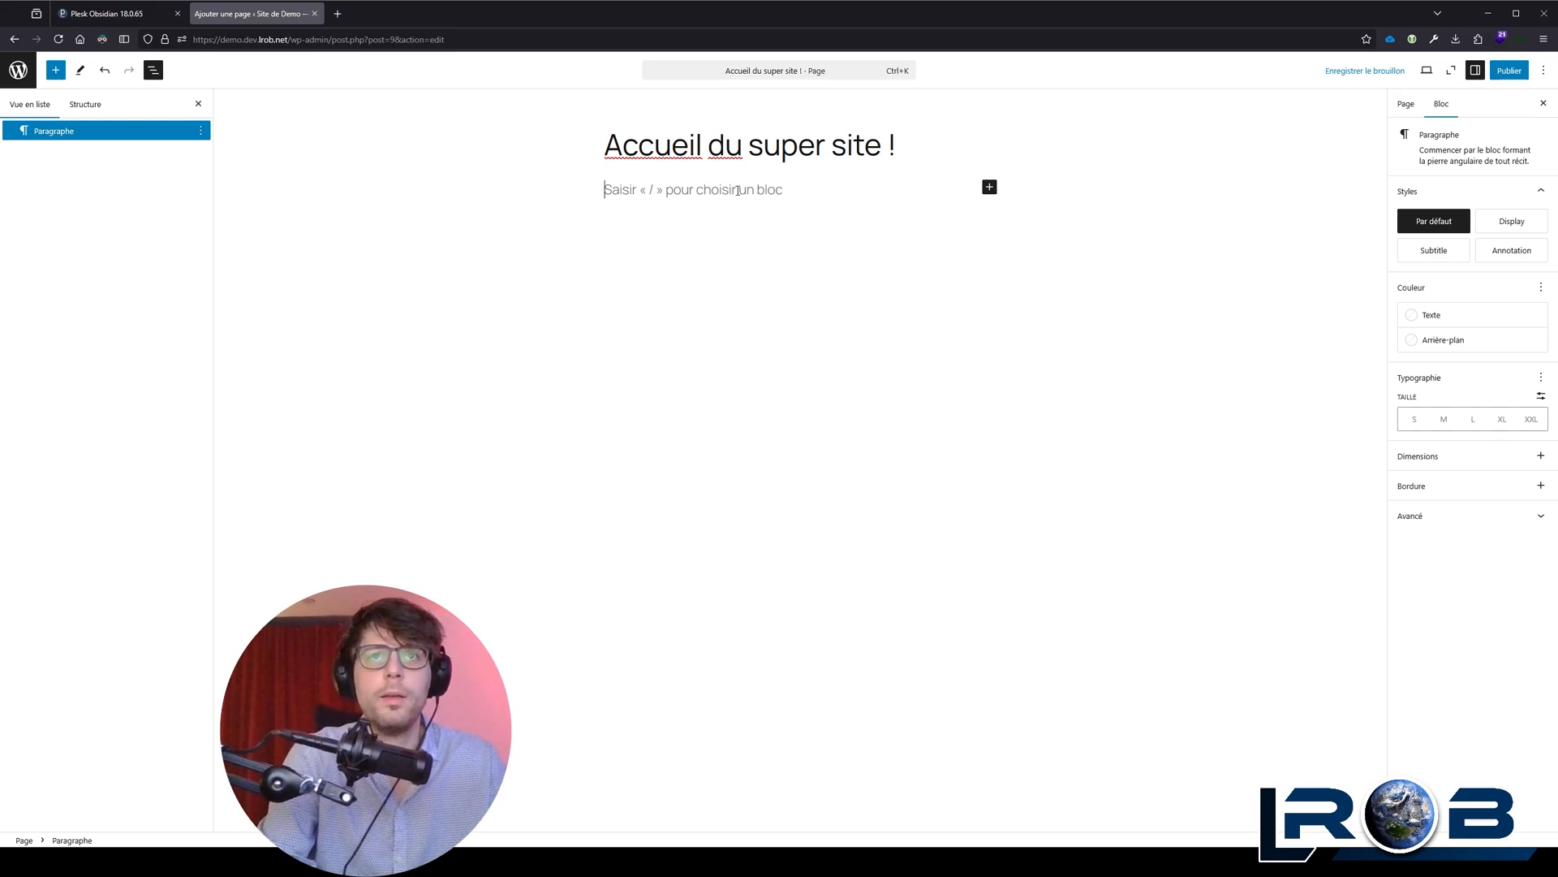
Step: Write two paragraphs below the page title: "Taper du texte tout bêtement !" and "Nouveau paragraphe."
{"action": "type", "text": "Taper du text"}
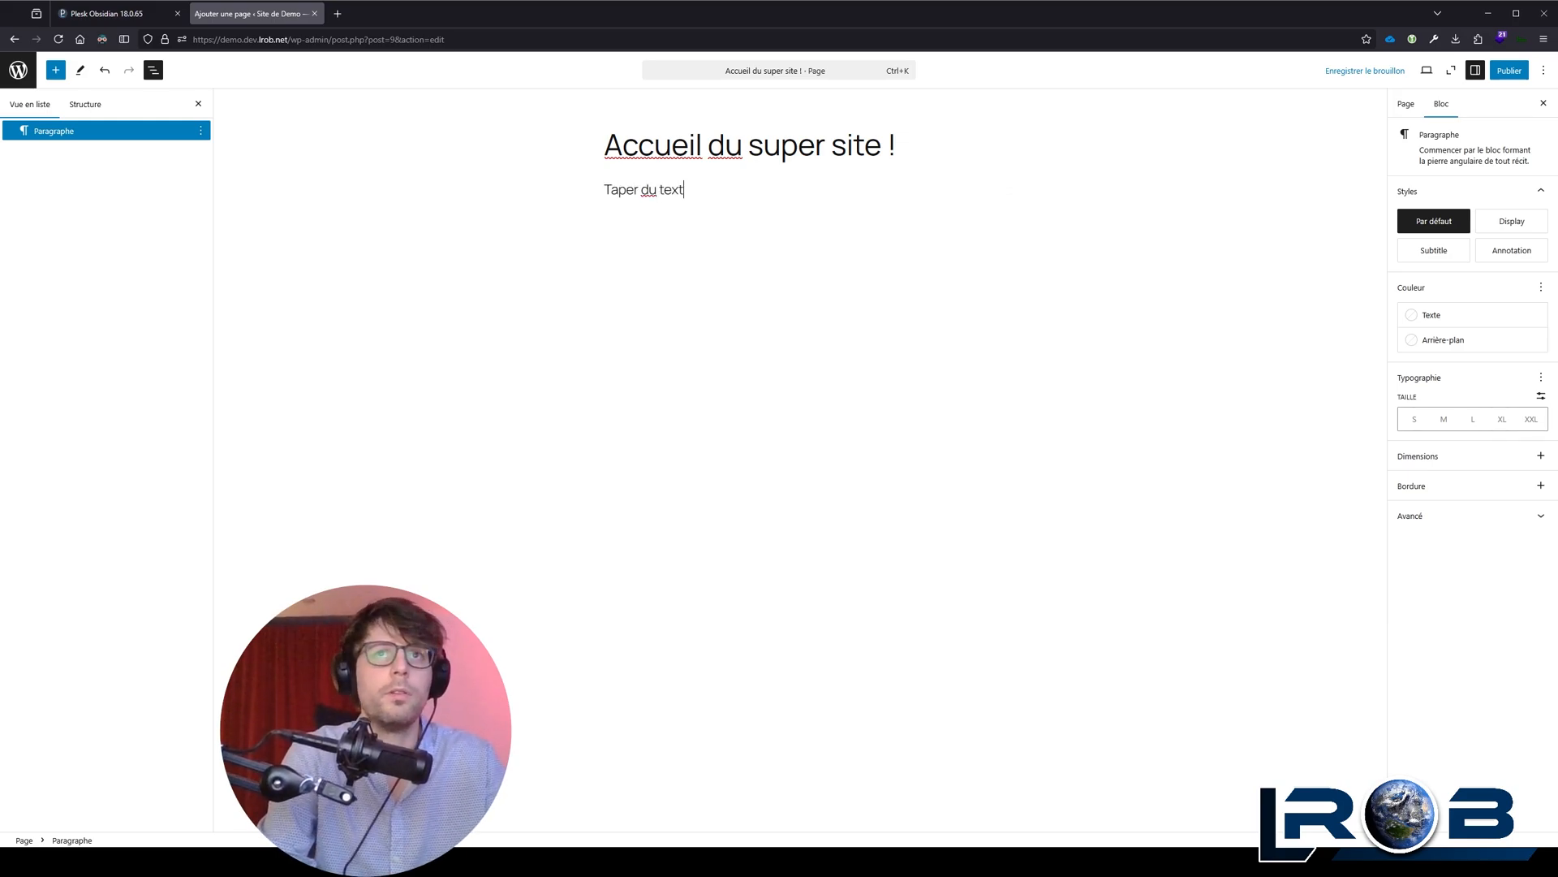
{"action": "type", "text": "e t"}
{"action": "key", "text": "BackSpace"}
{"action": "key", "text": "BackSpace"}
{"action": "type", "text": "e tout bê"}
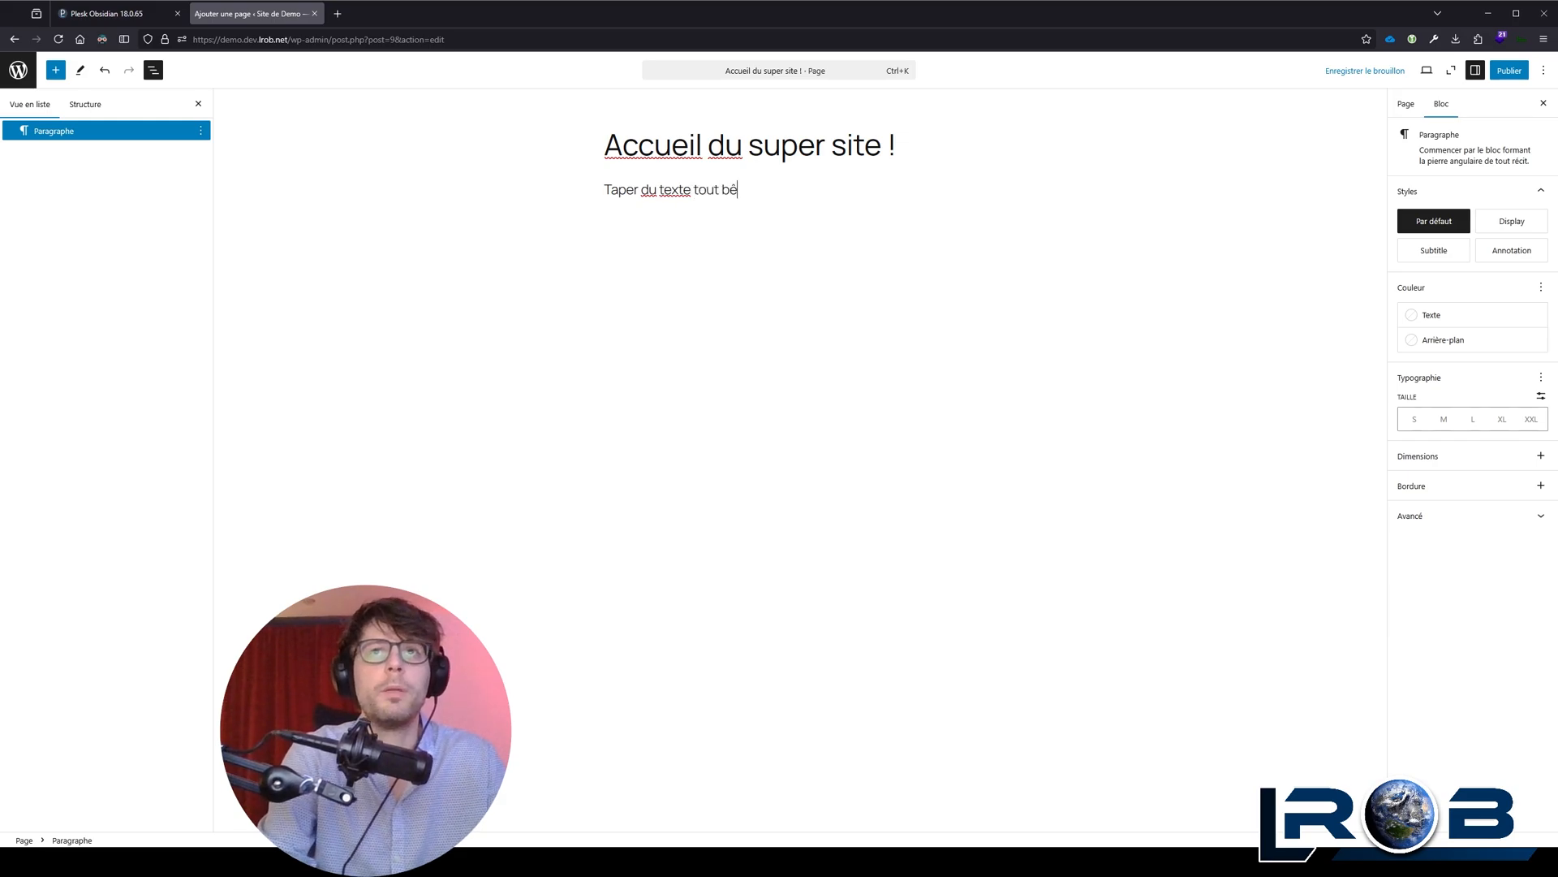
{"action": "type", "text": "tement !"}
{"action": "key", "text": "Return"}
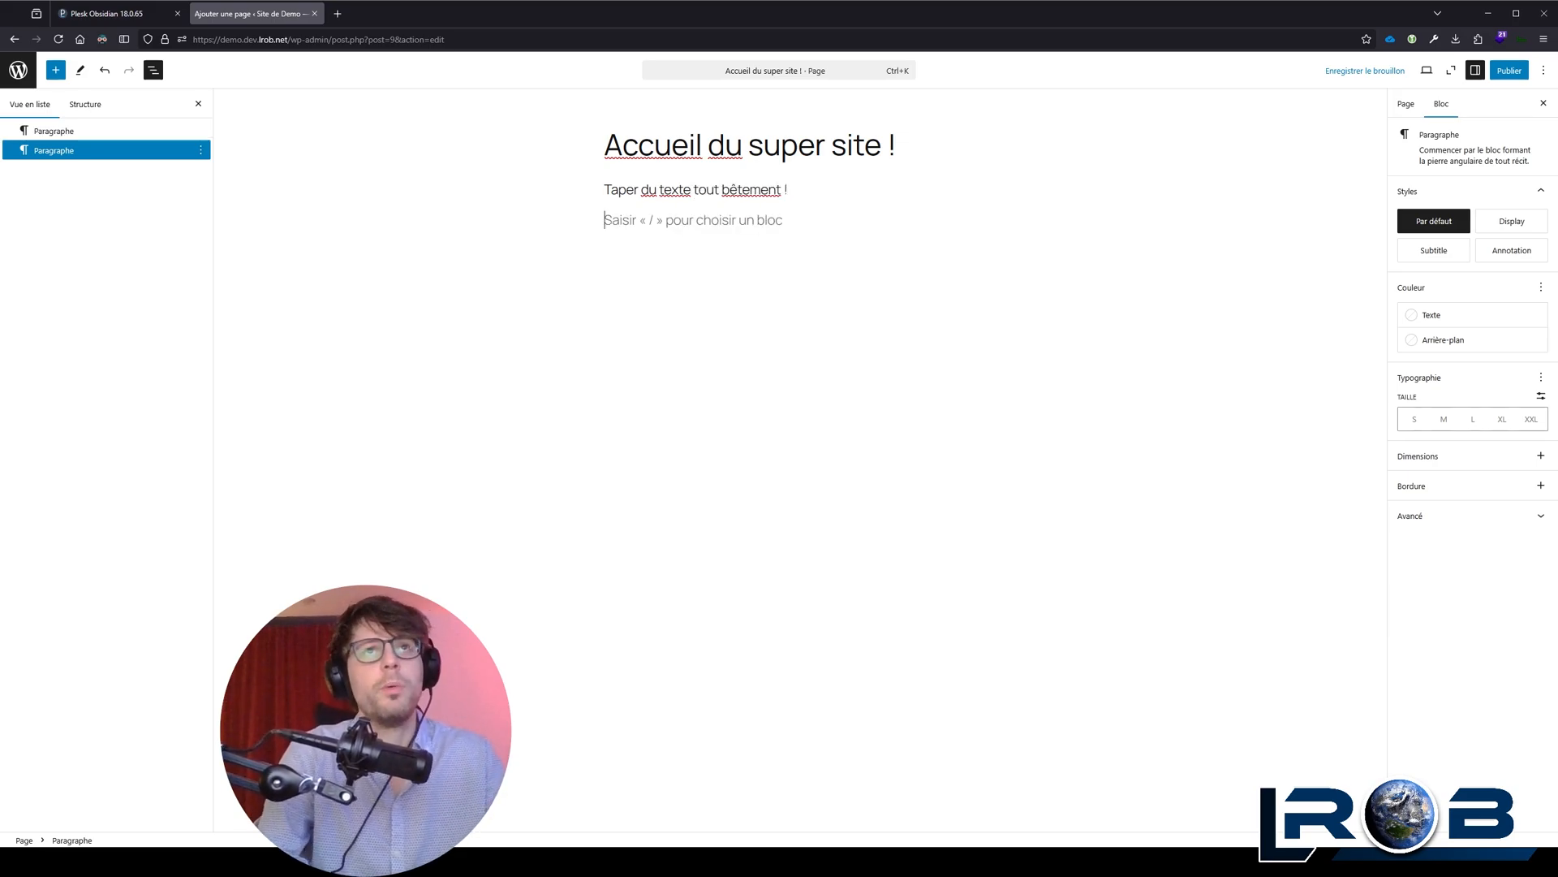
{"action": "type", "text": "Nouveau paragraphe."}
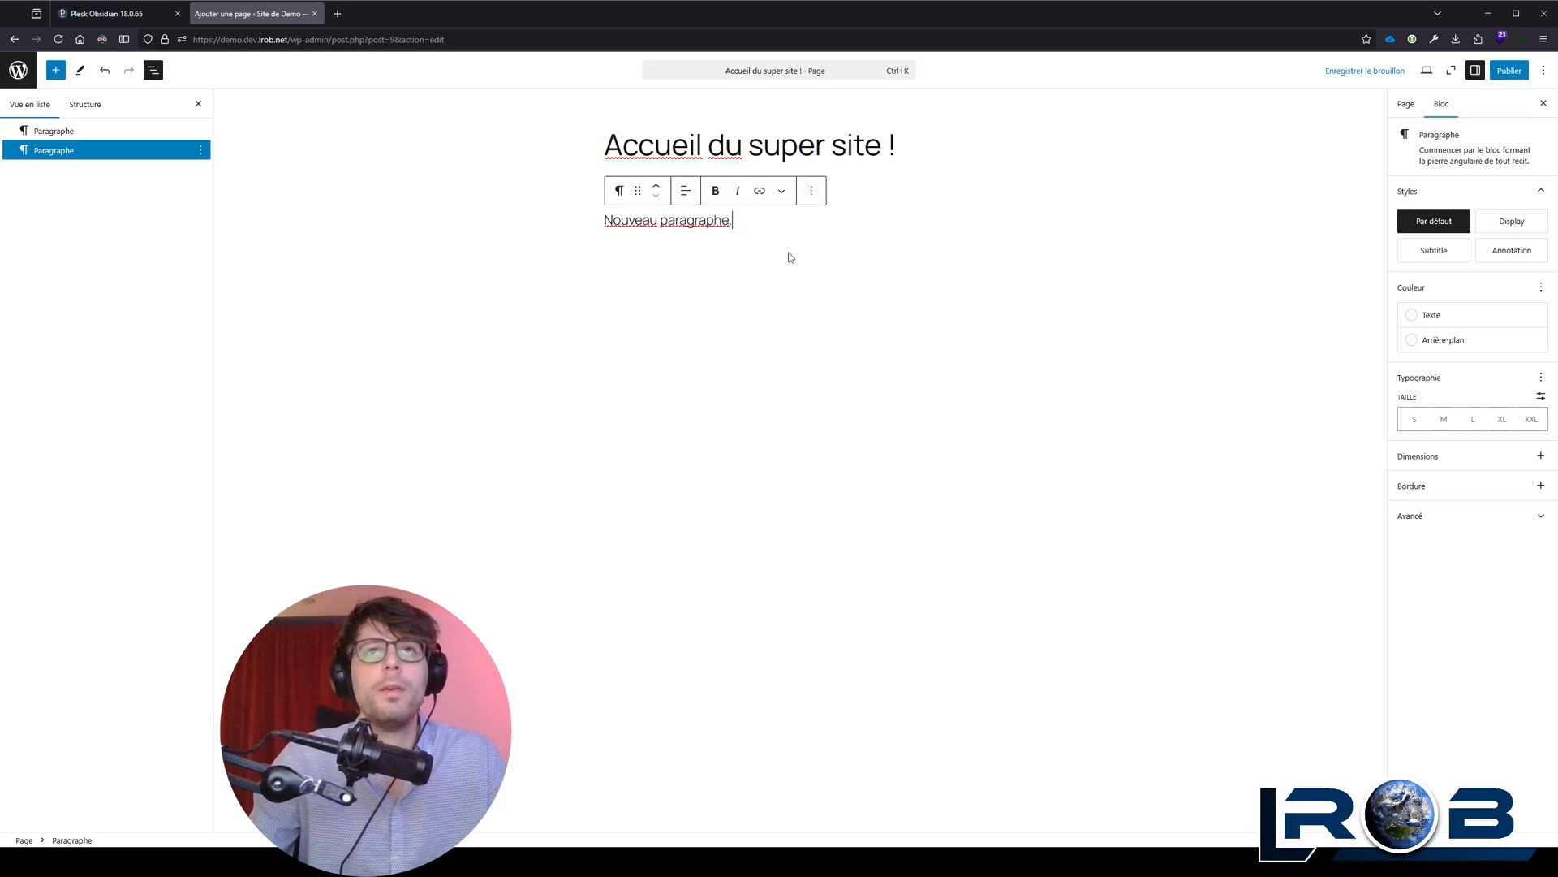
{"action": "left_click", "coordinate": [919, 201]}
Step: Transform the paragraph "Taper du texte tout bêtement !" into a Titre block
{"action": "left_click", "coordinate": [706, 189]}
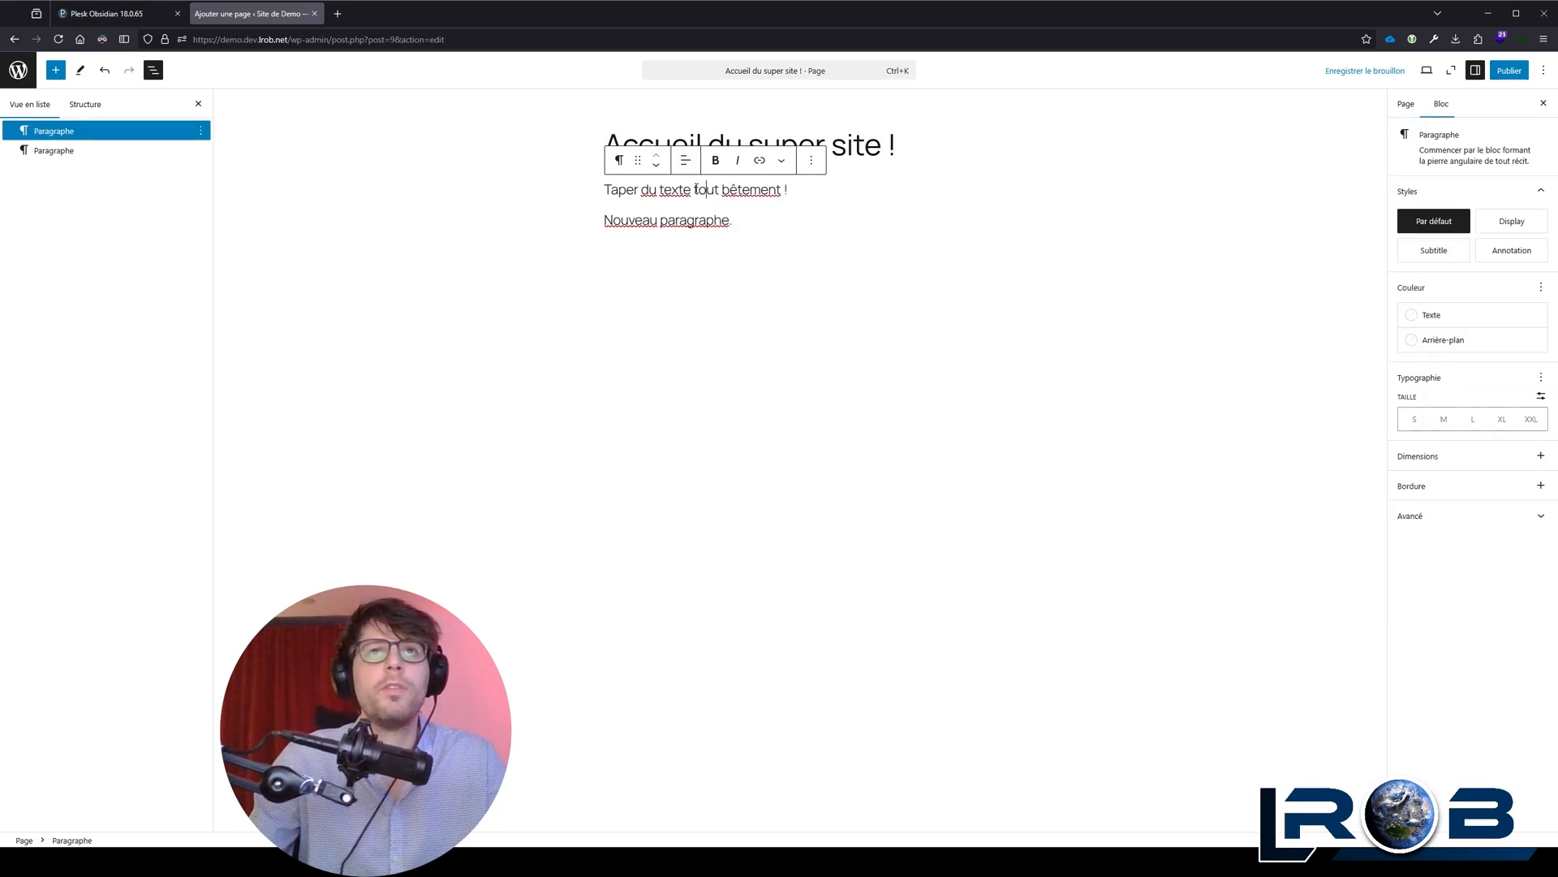
{"action": "left_click", "coordinate": [618, 160]}
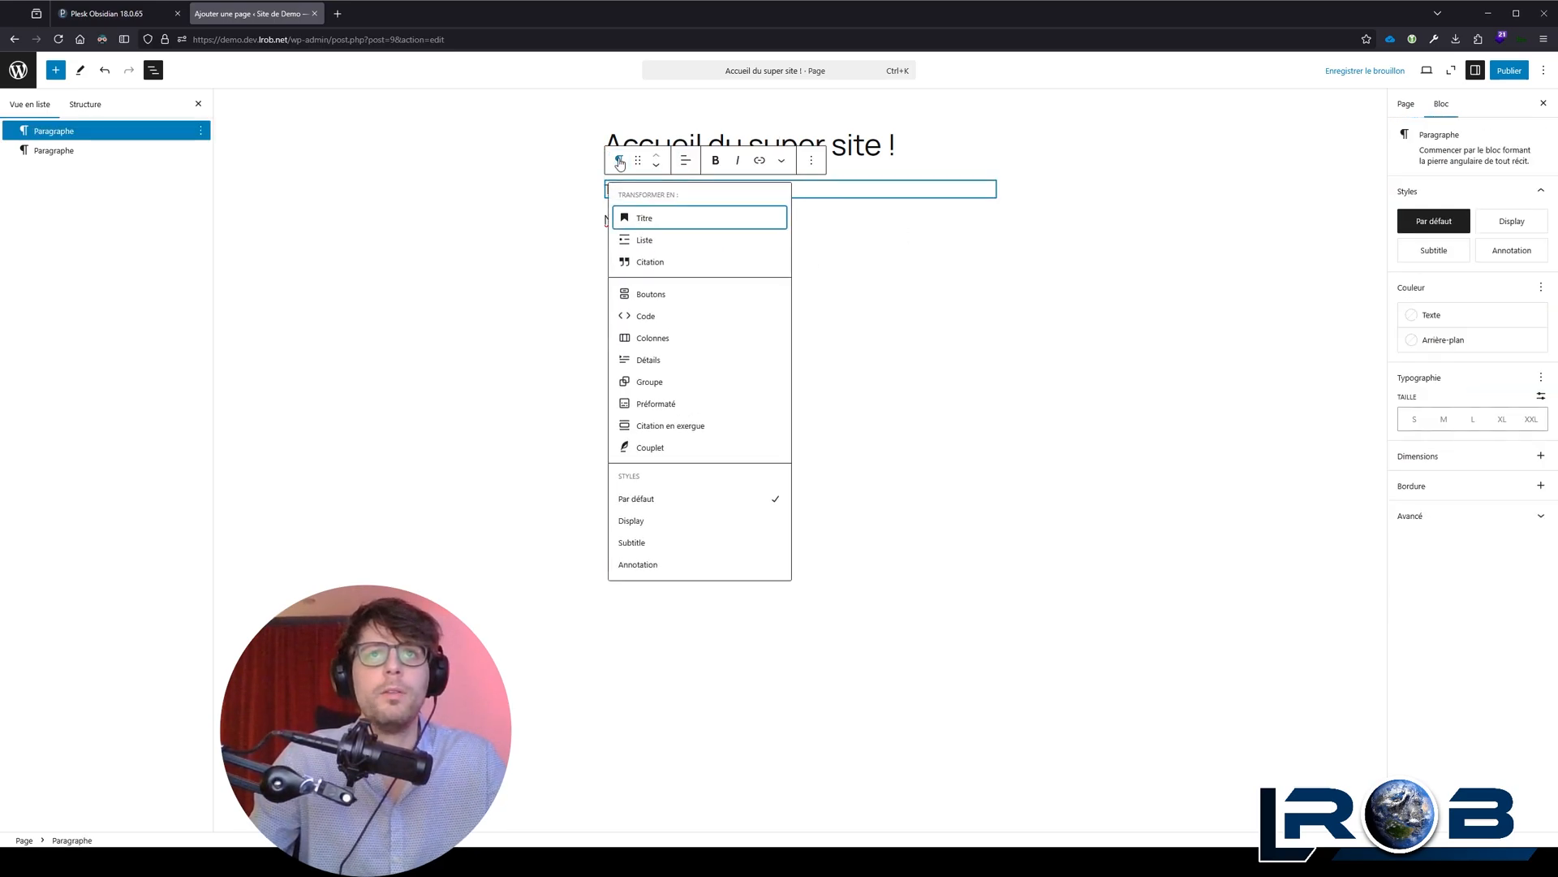
{"action": "left_click", "coordinate": [892, 190]}
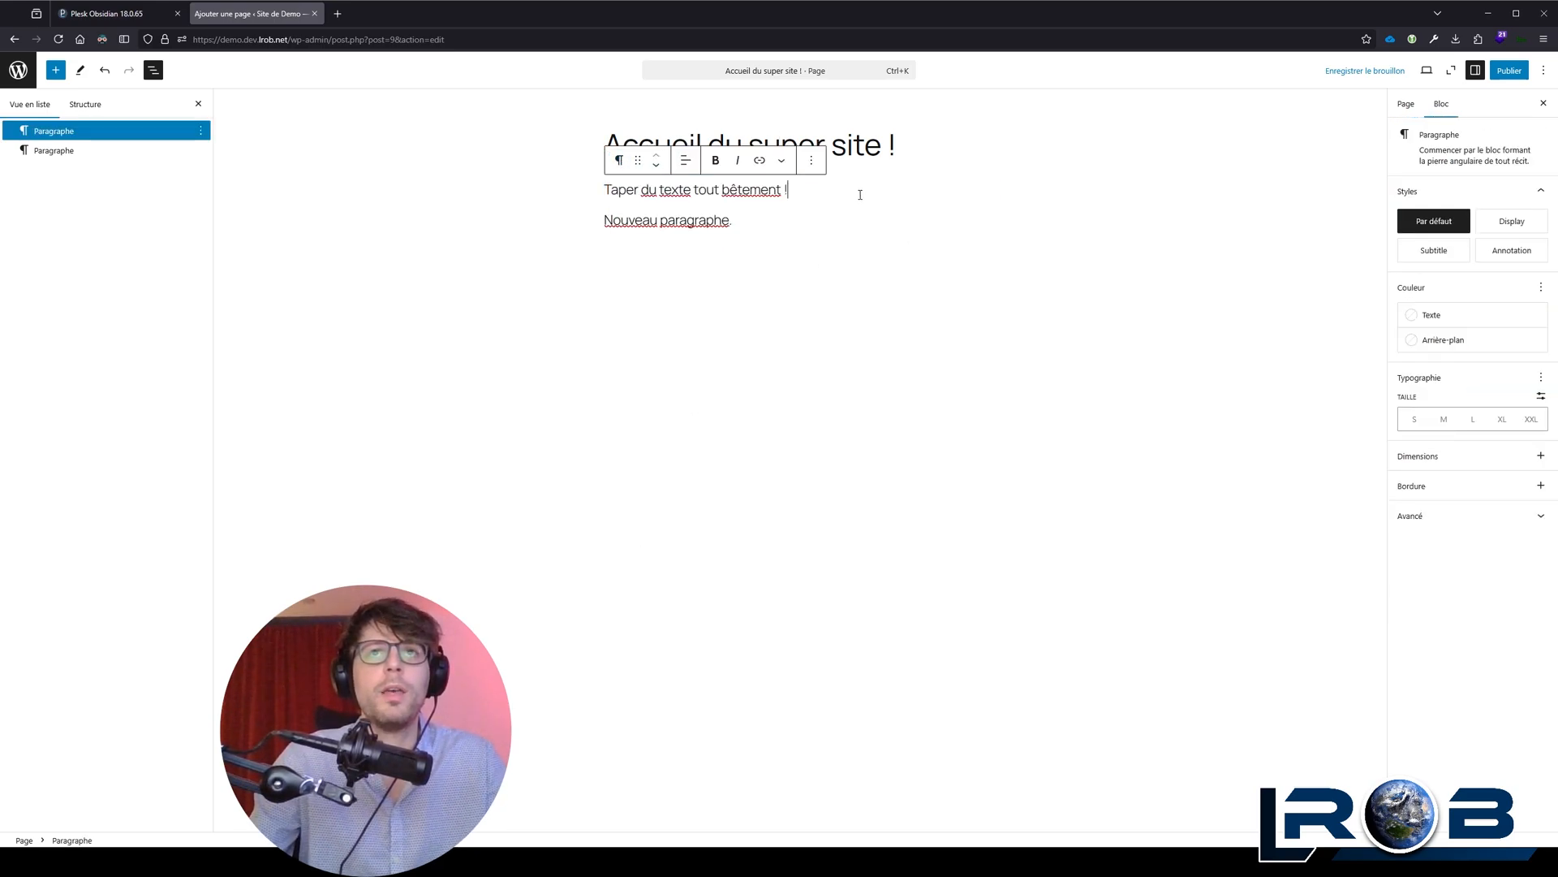
{"action": "left_click", "coordinate": [619, 160]}
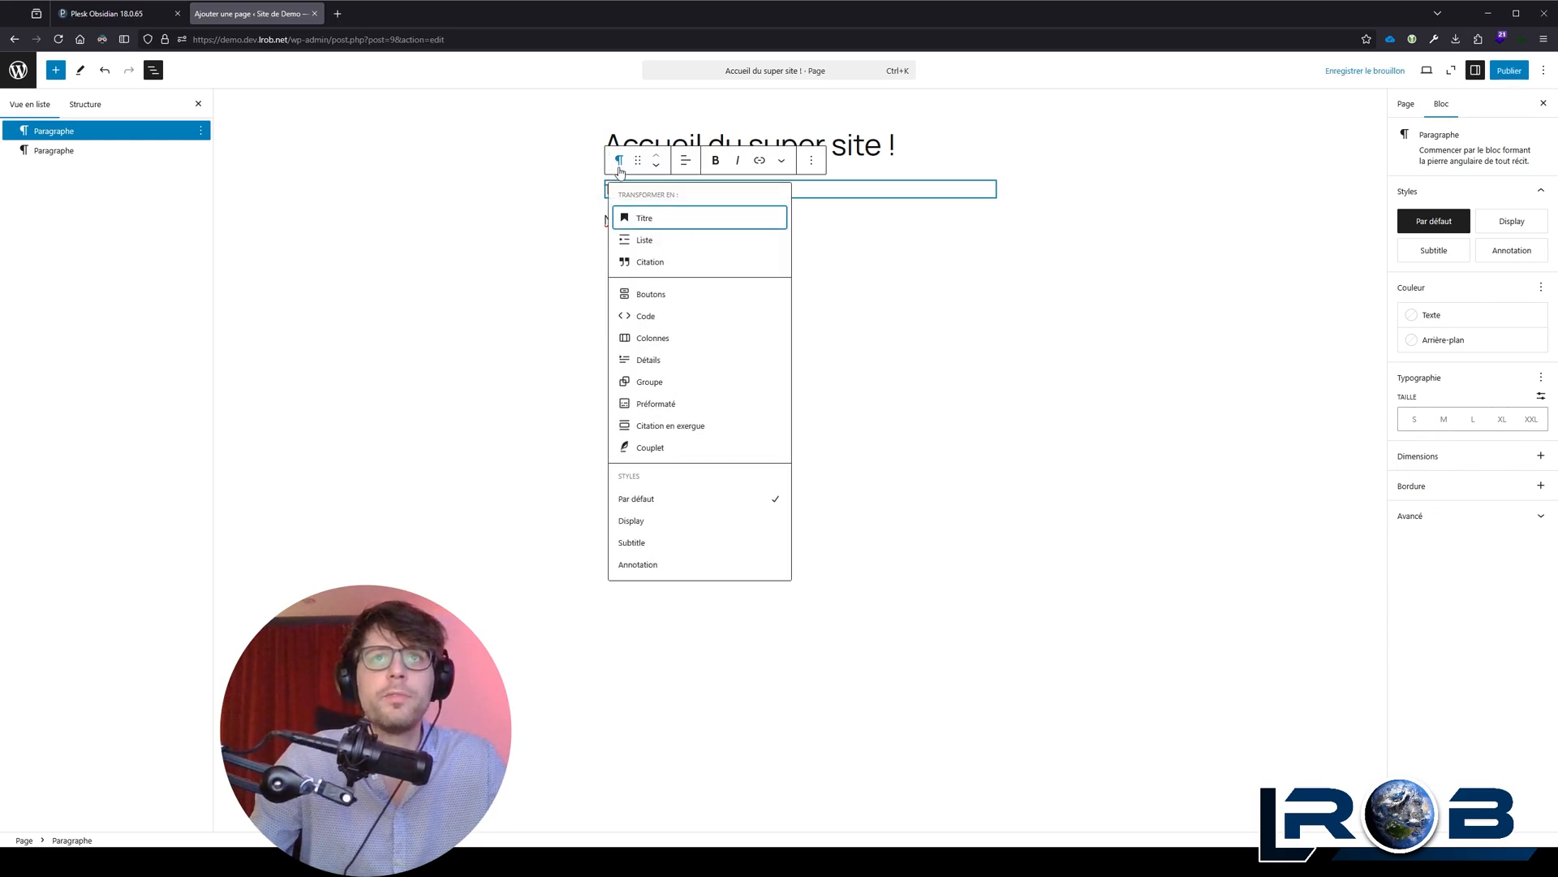
{"action": "left_click", "coordinate": [644, 222]}
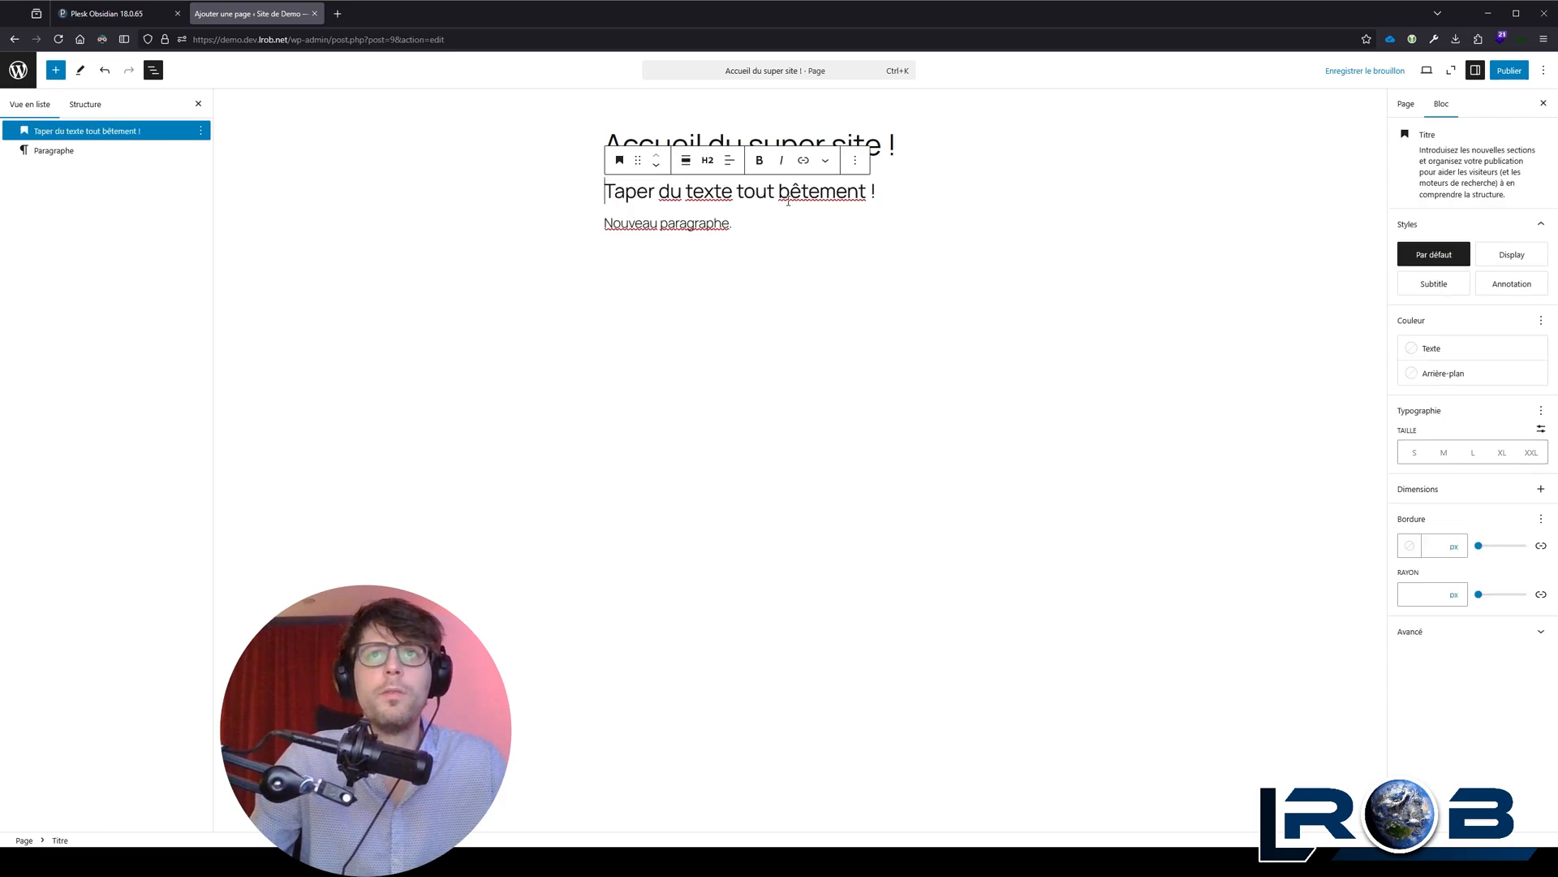
Step: Try level H1 on the "Taper du texte tout bêtement !" heading and set it back to H2
{"action": "left_click", "coordinate": [706, 169]}
{"action": "left_click", "coordinate": [718, 198]}
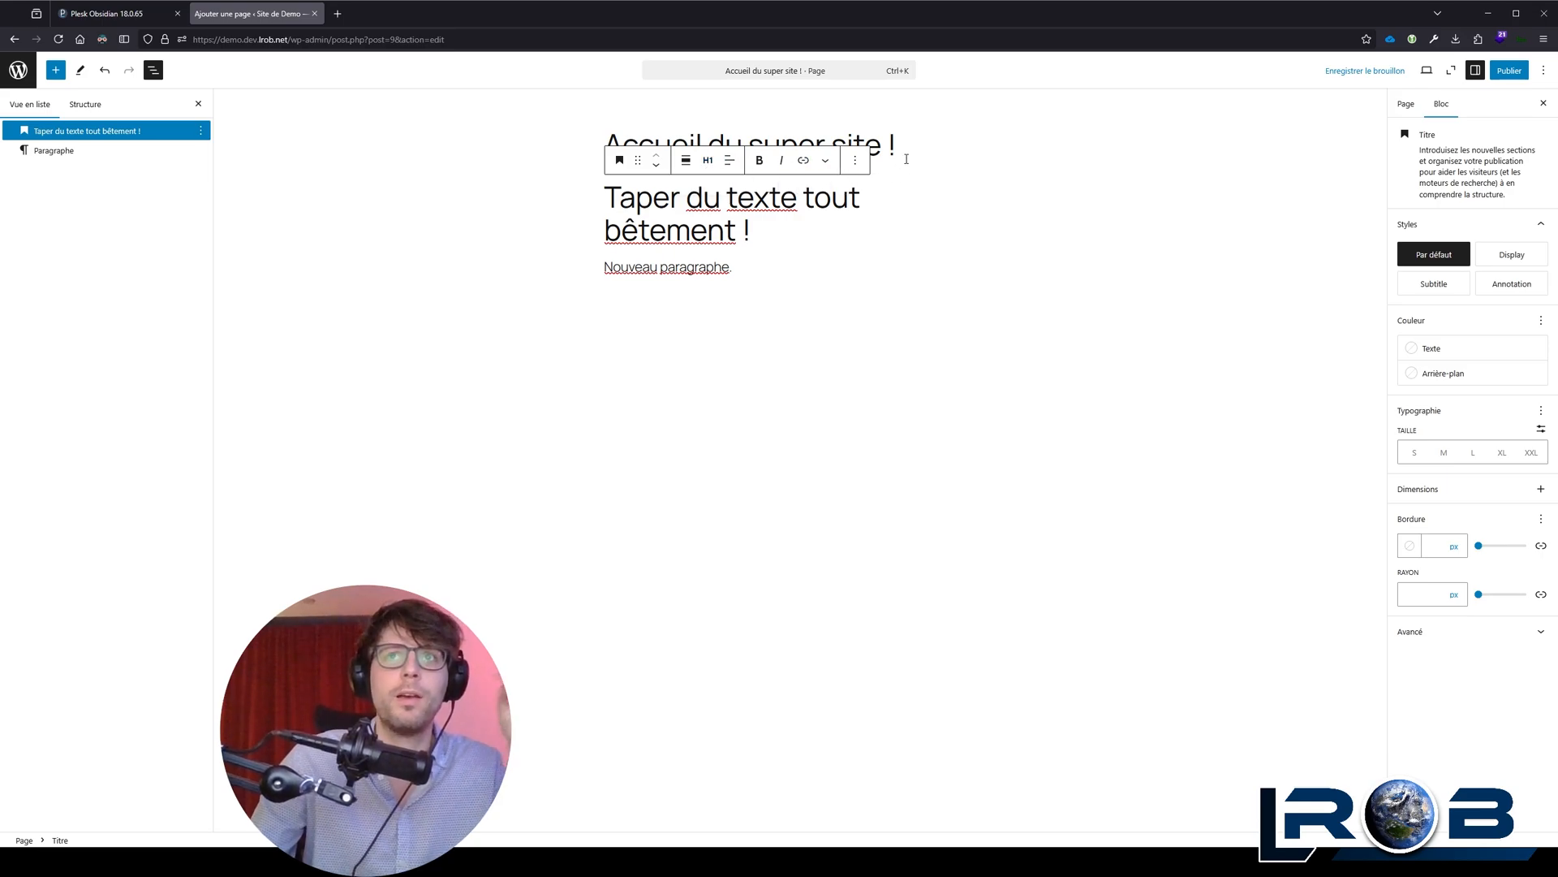
{"action": "left_click", "coordinate": [707, 160]}
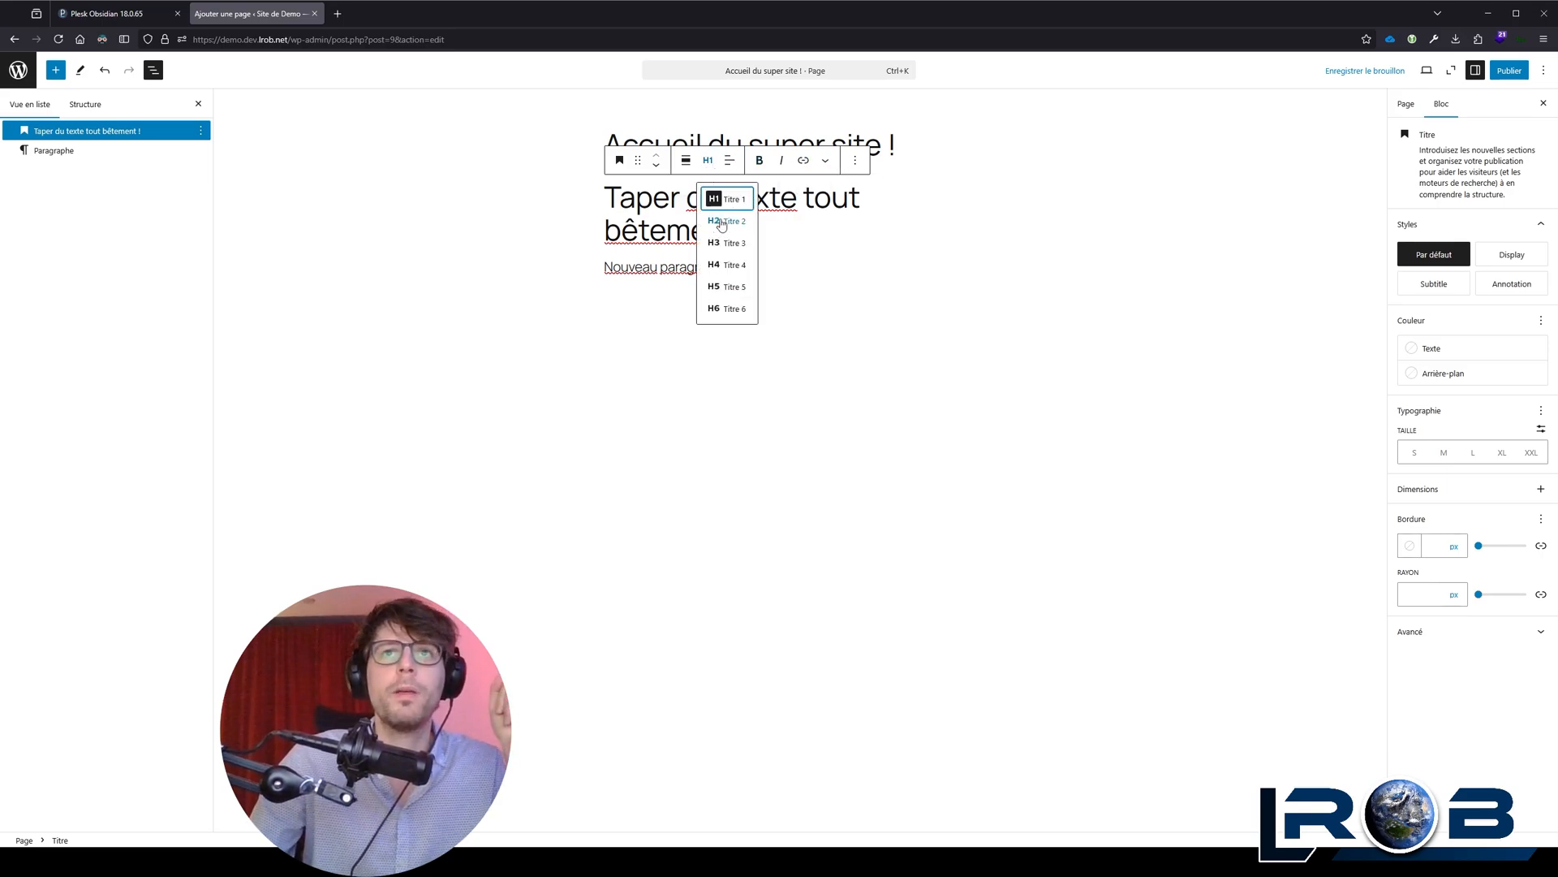
{"action": "left_click", "coordinate": [721, 221]}
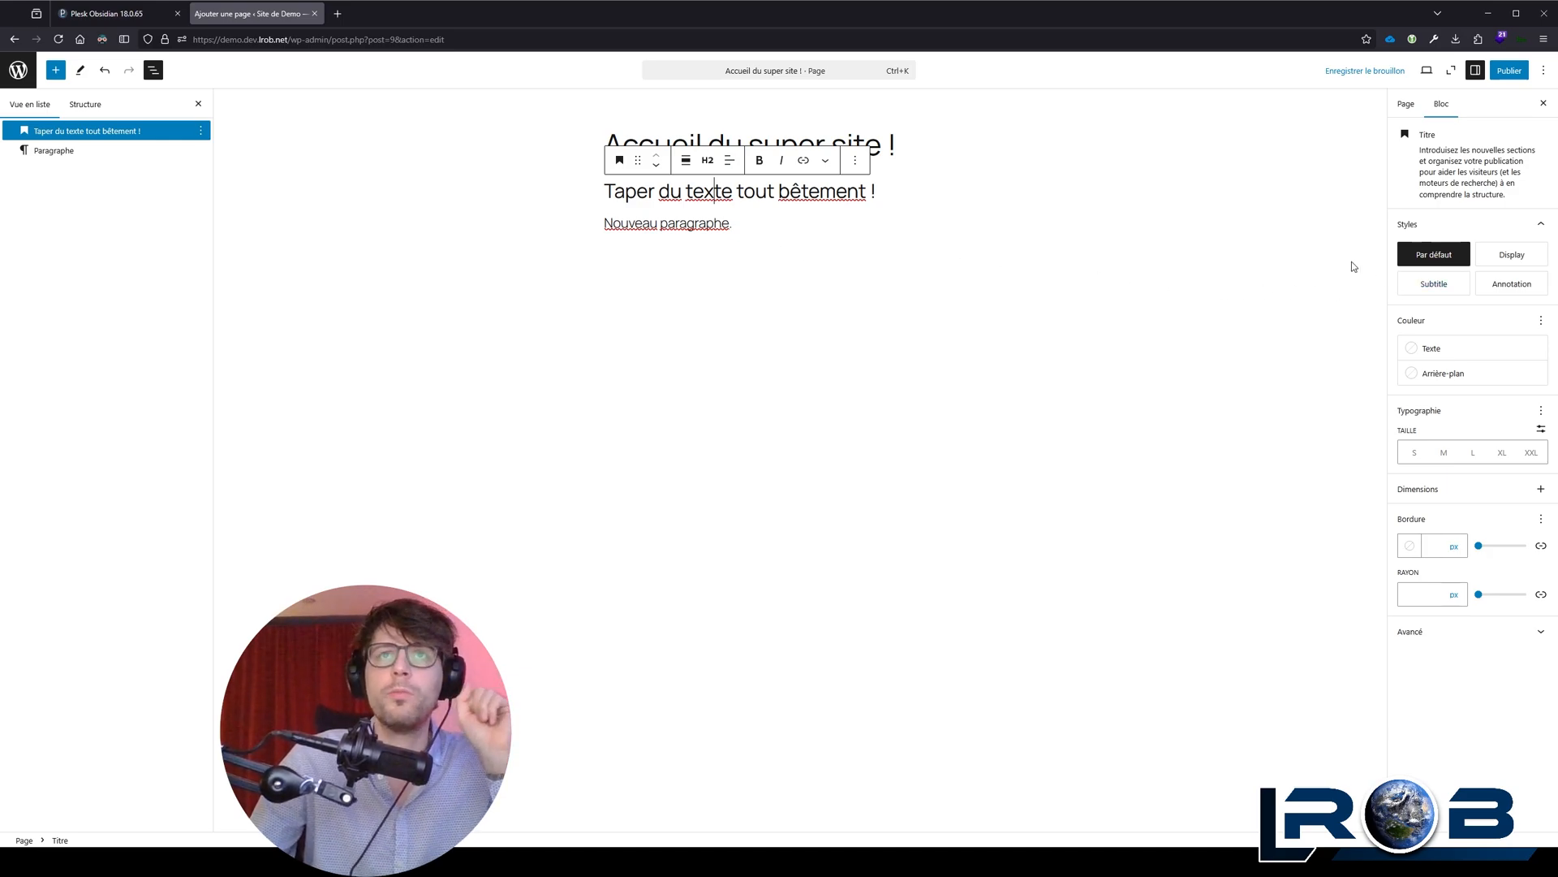
Step: Give the "Taper du texte tout bêtement !" heading the Display style, Grande largeur alignment and centred text
{"action": "left_click", "coordinate": [615, 192]}
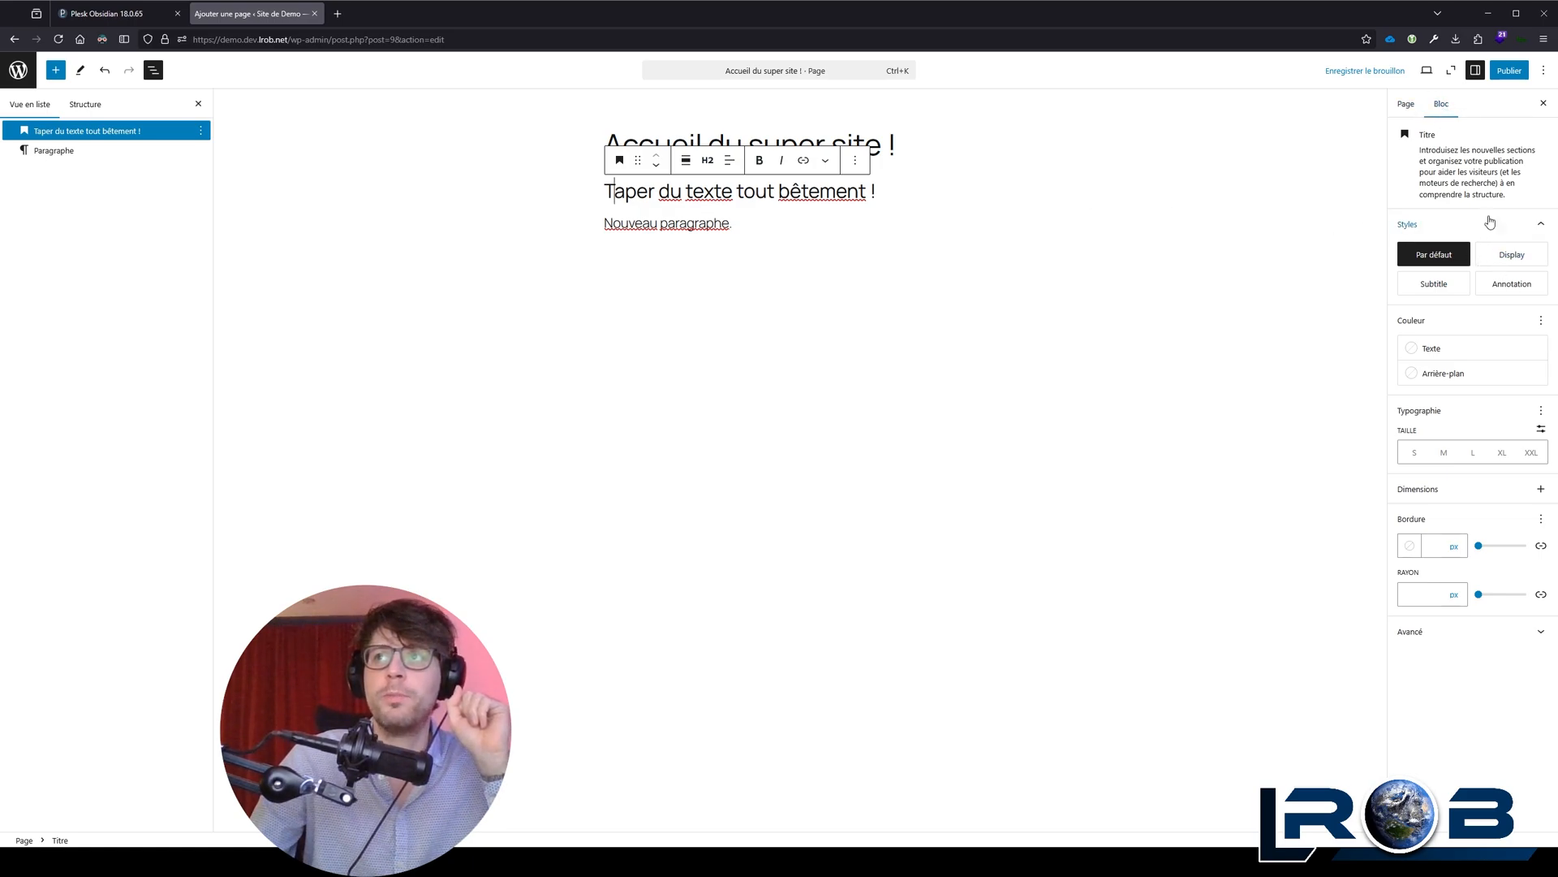
{"action": "left_click", "coordinate": [1512, 255]}
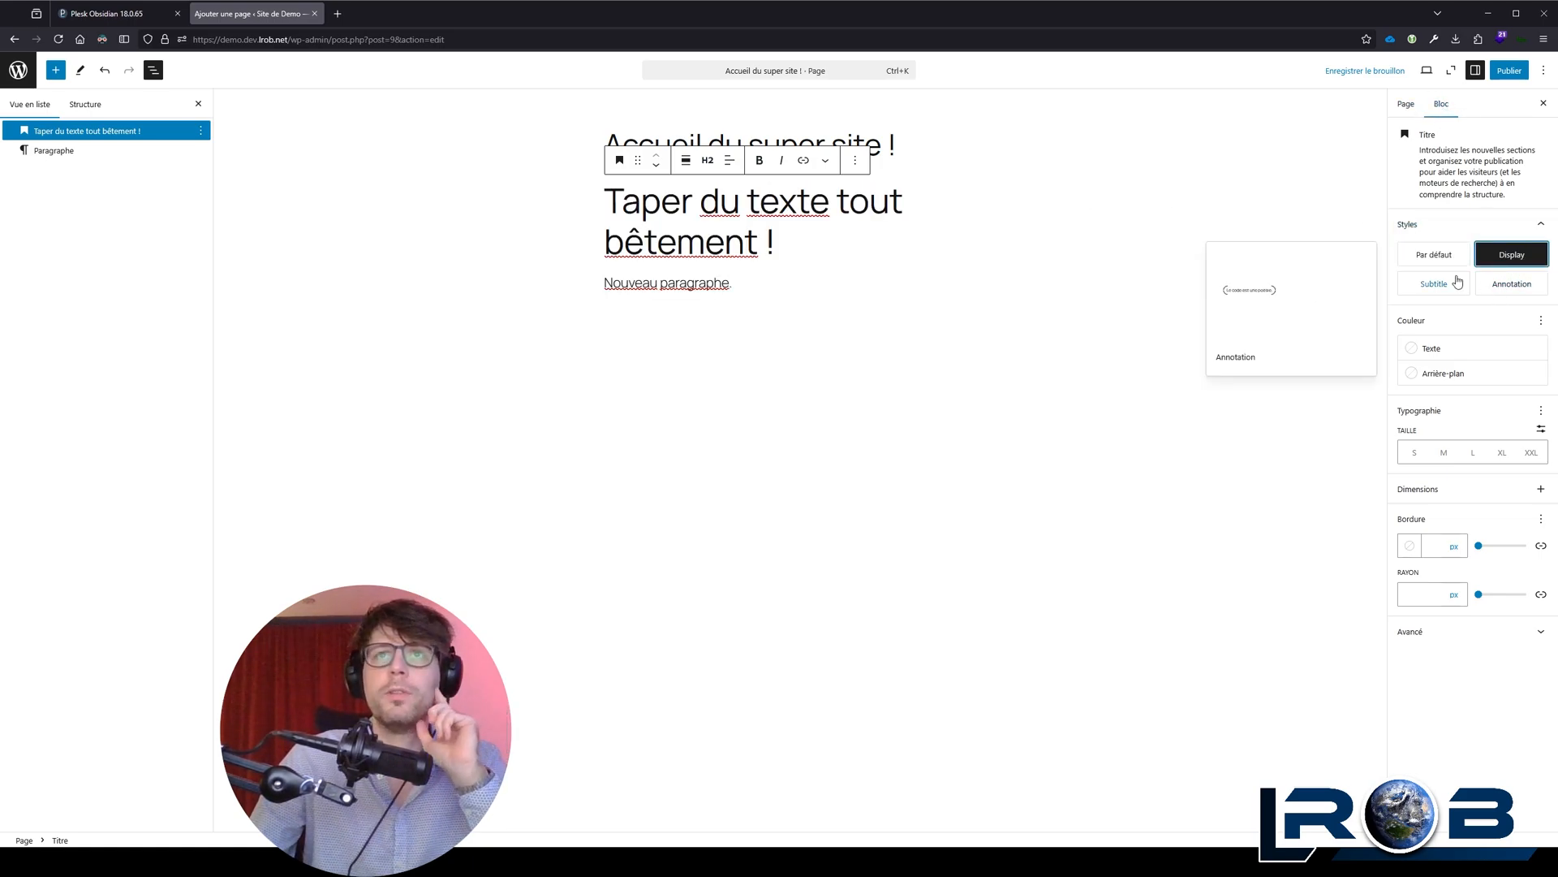
{"action": "left_click", "coordinate": [686, 163]}
{"action": "left_click", "coordinate": [734, 227]}
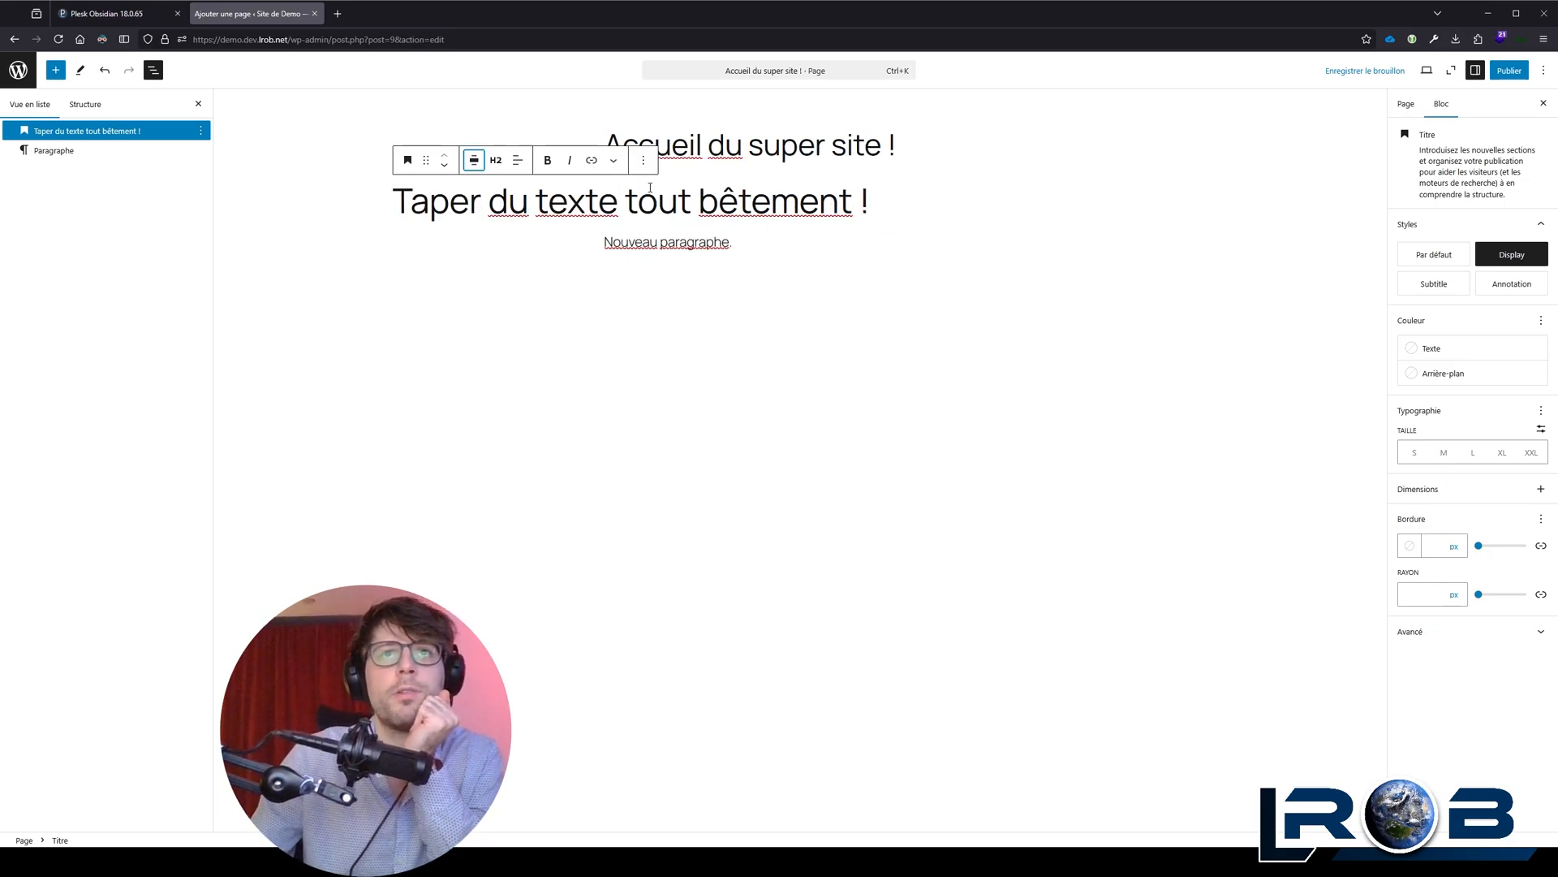
{"action": "left_click", "coordinate": [517, 160]}
{"action": "left_click", "coordinate": [559, 220]}
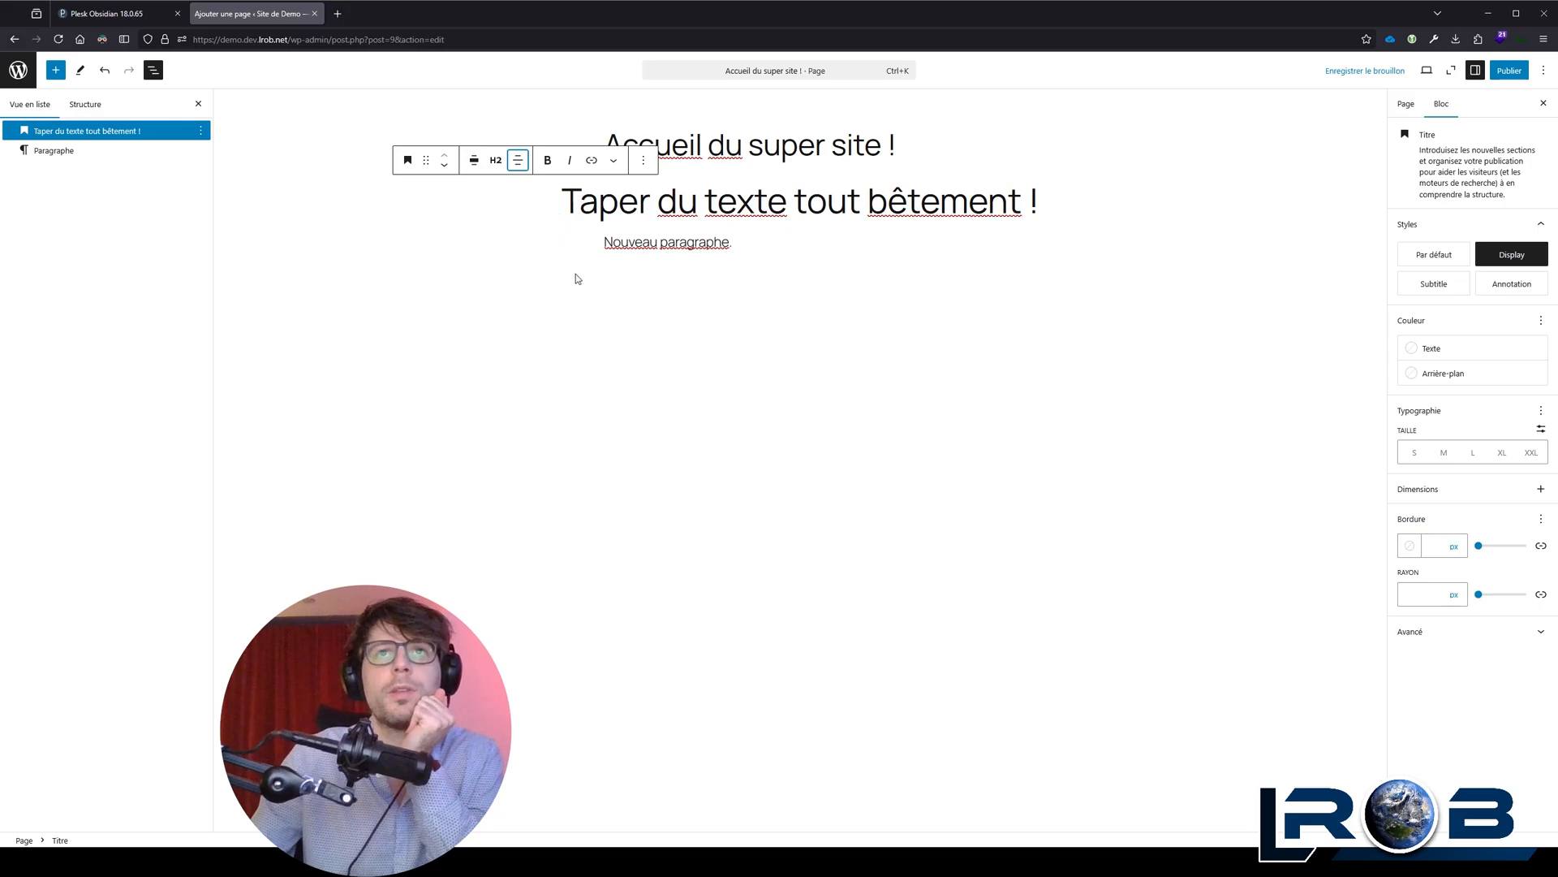
Step: Insert an Image block between the page title and the "Taper du texte tout bêtement !" heading
{"action": "left_click", "coordinate": [1057, 198]}
{"action": "left_click", "coordinate": [966, 150]}
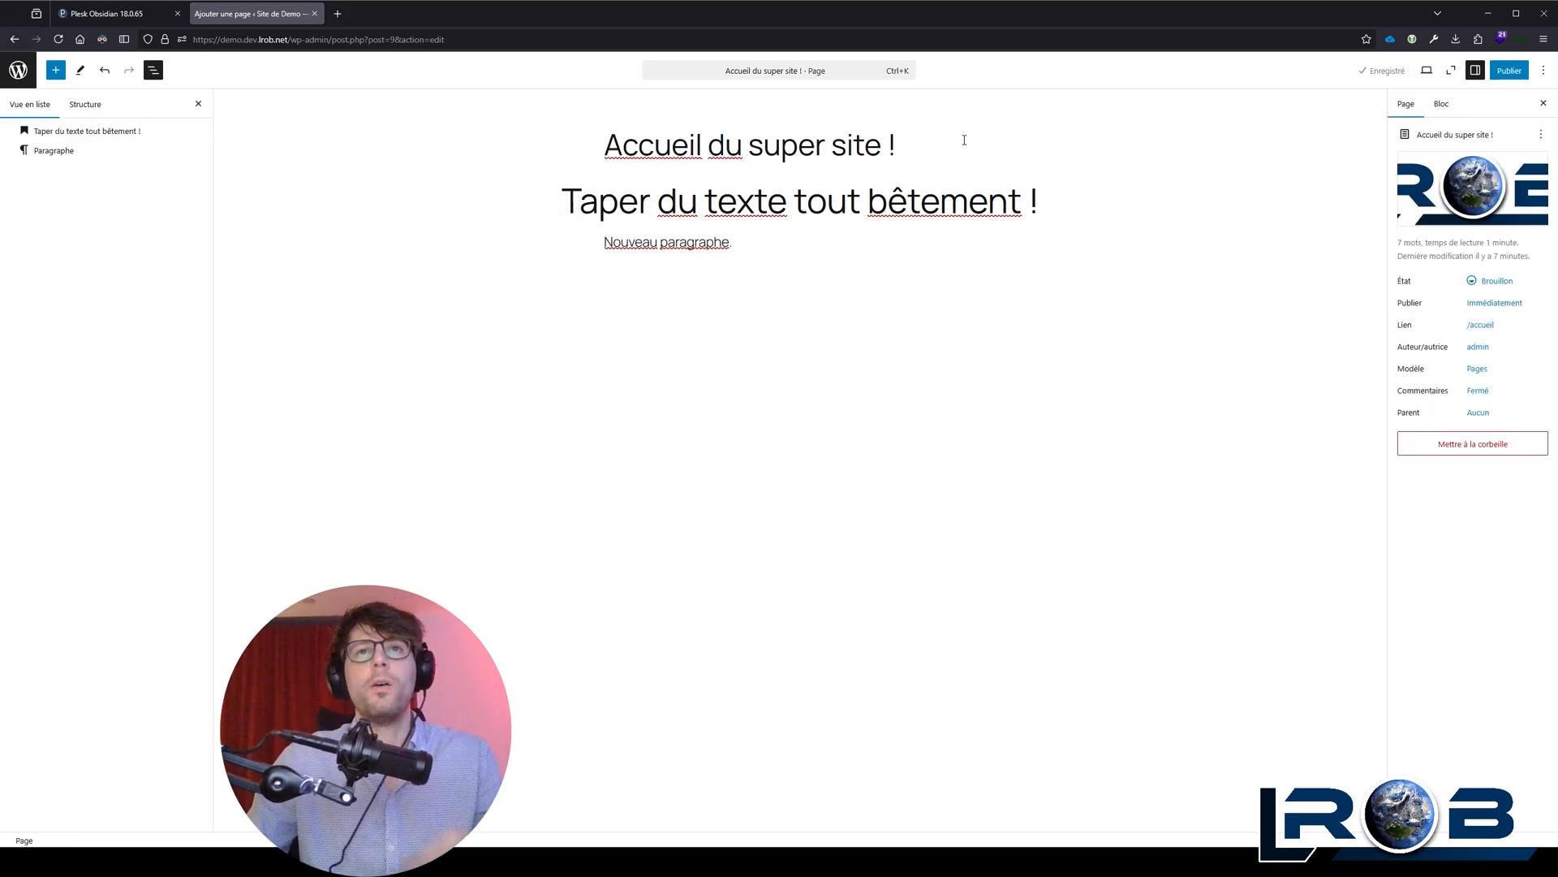
{"action": "key", "text": "Return"}
{"action": "type", "text": "/image"}
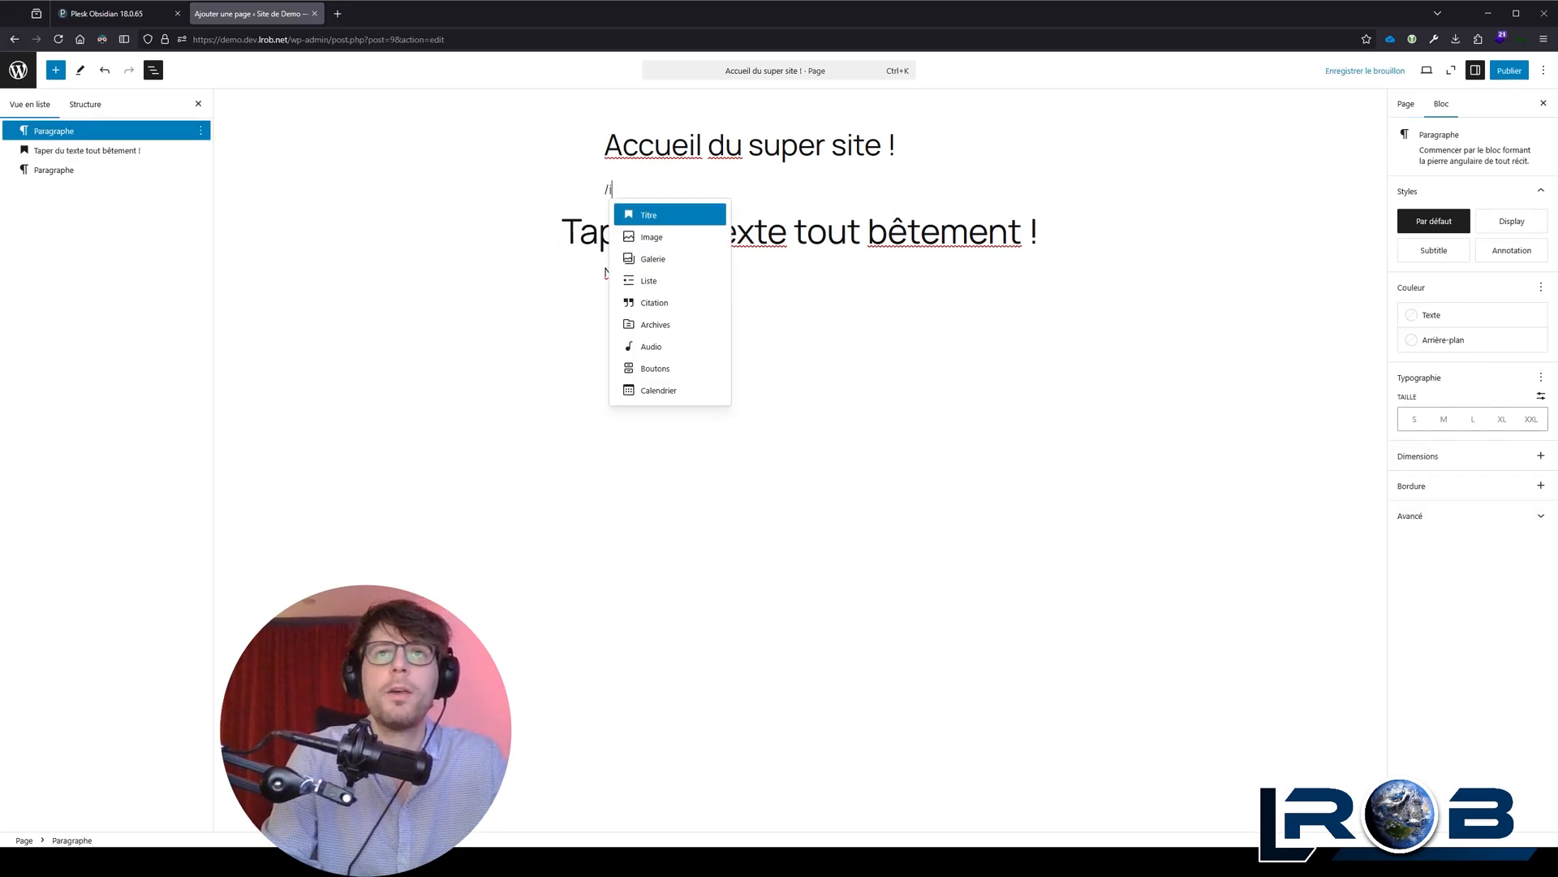
{"action": "key", "text": "Return"}
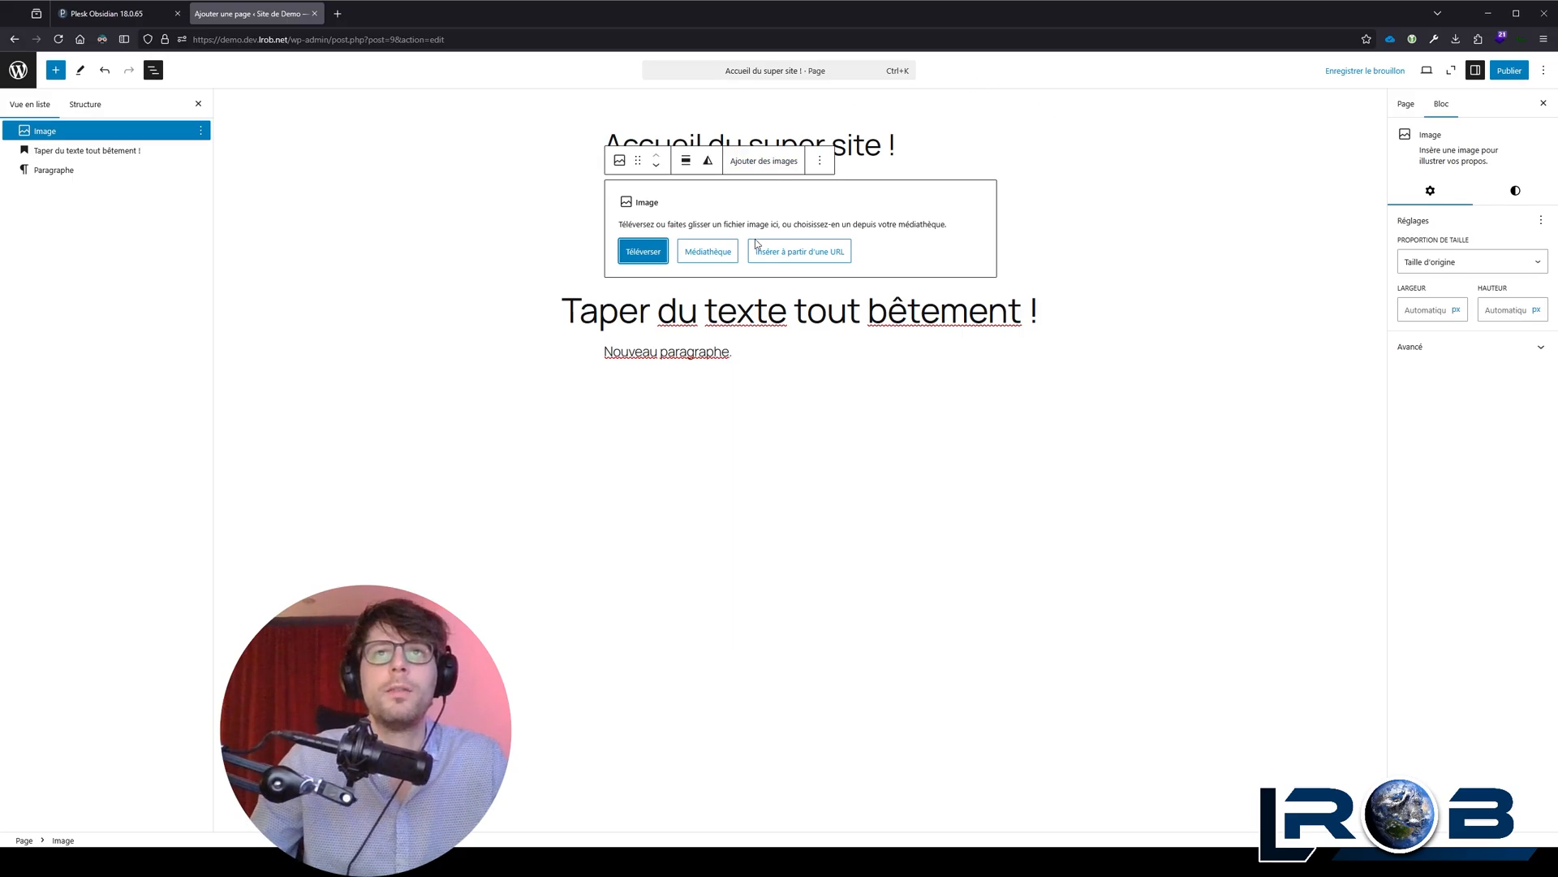
Step: Check the media library for the Image block and try to add an image file from the computer instead
{"action": "left_click", "coordinate": [705, 253]}
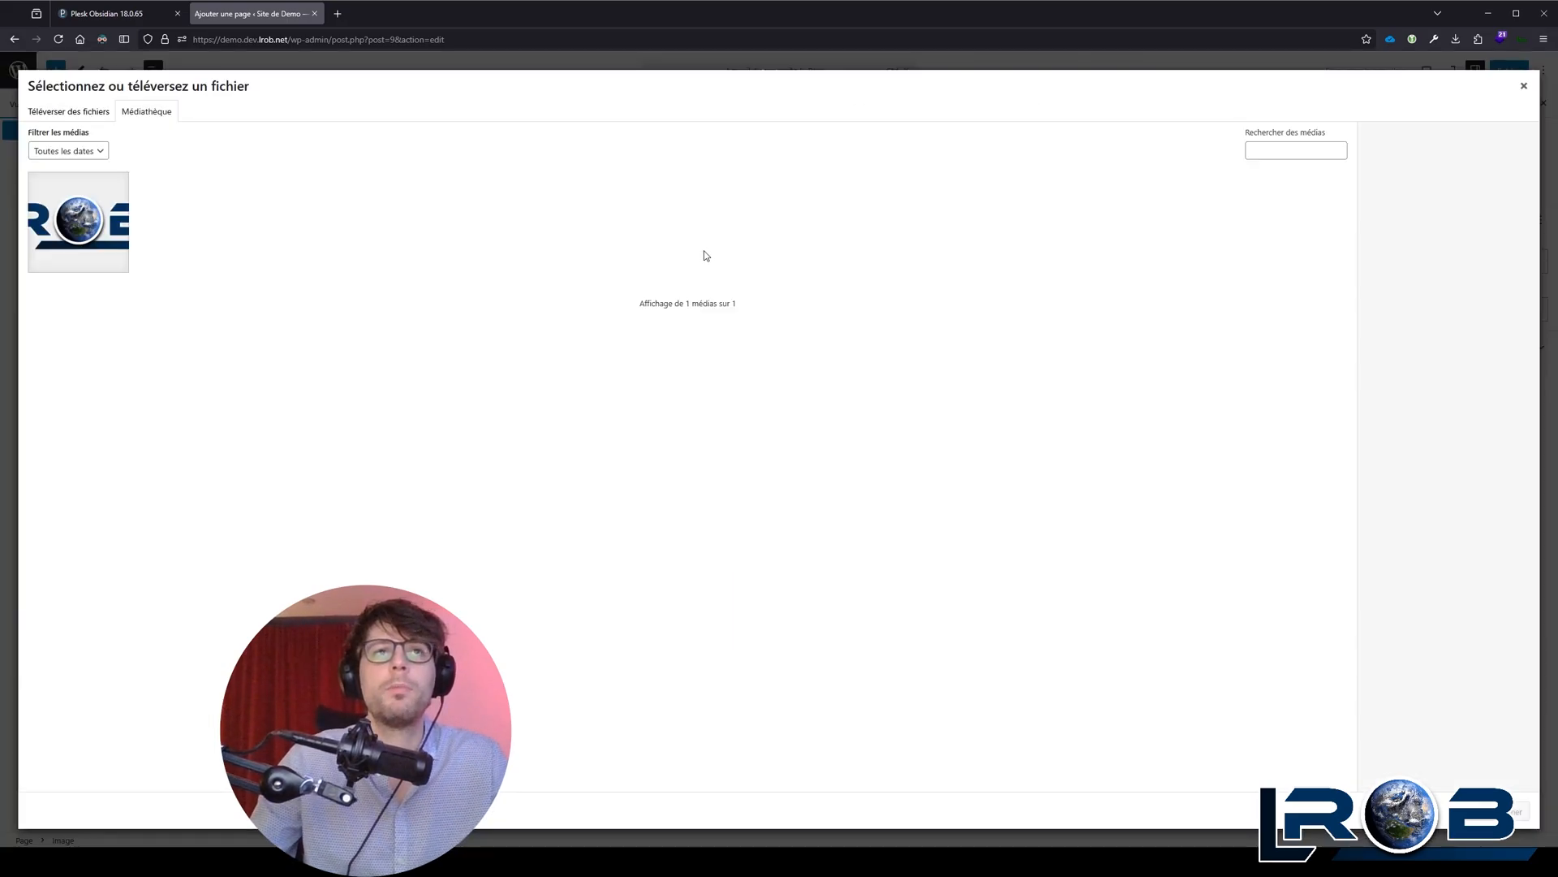
{"action": "left_click", "coordinate": [1525, 90]}
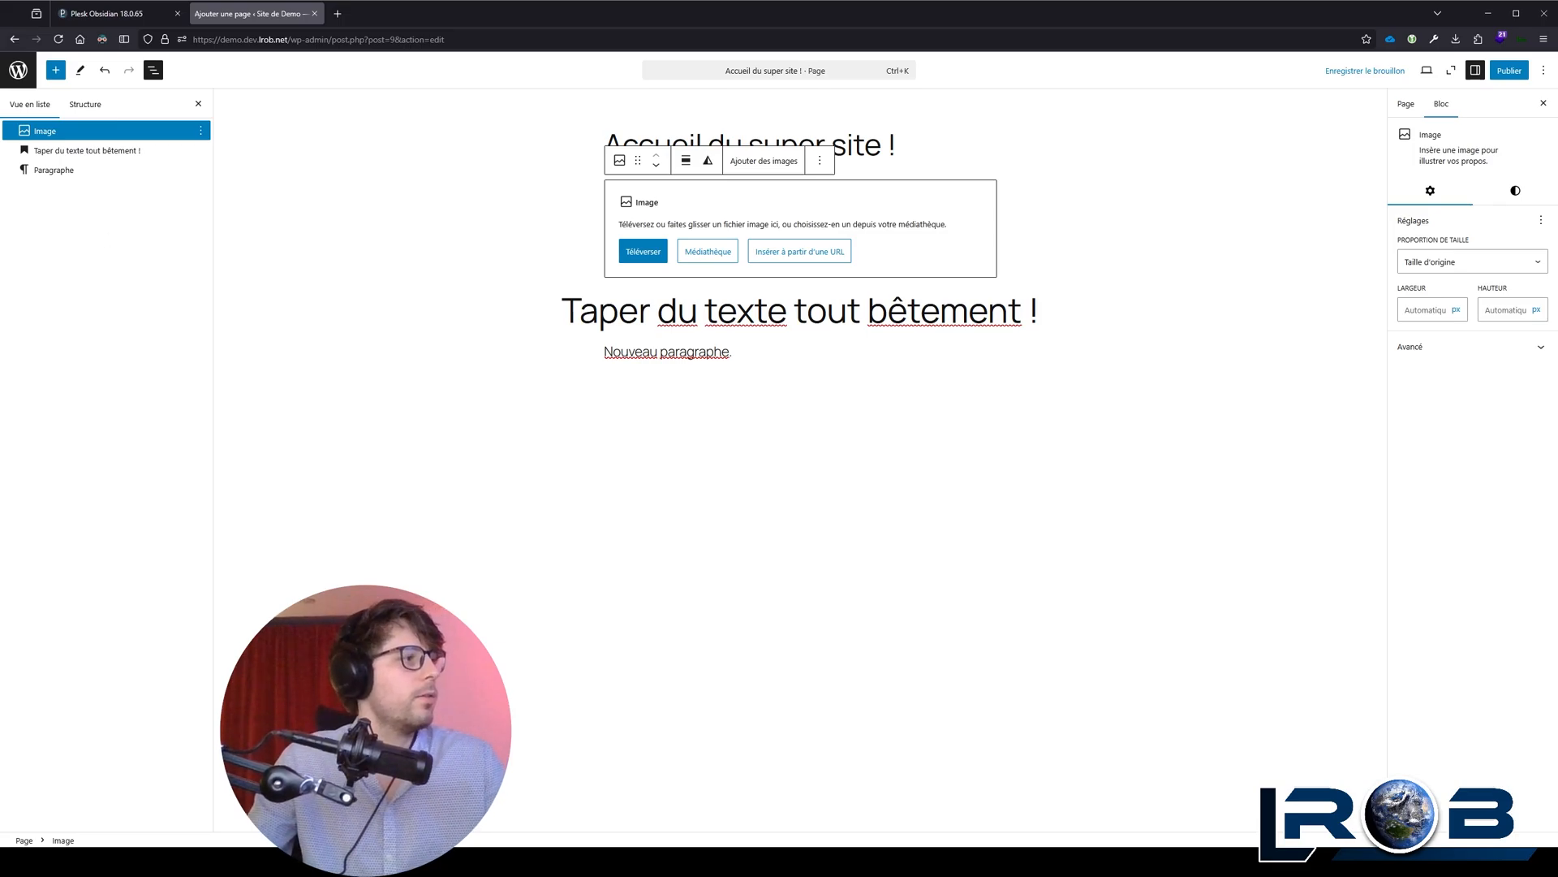
{"action": "left_click_drag", "start_coordinate": [1557, 228], "coordinate": [800, 228]}
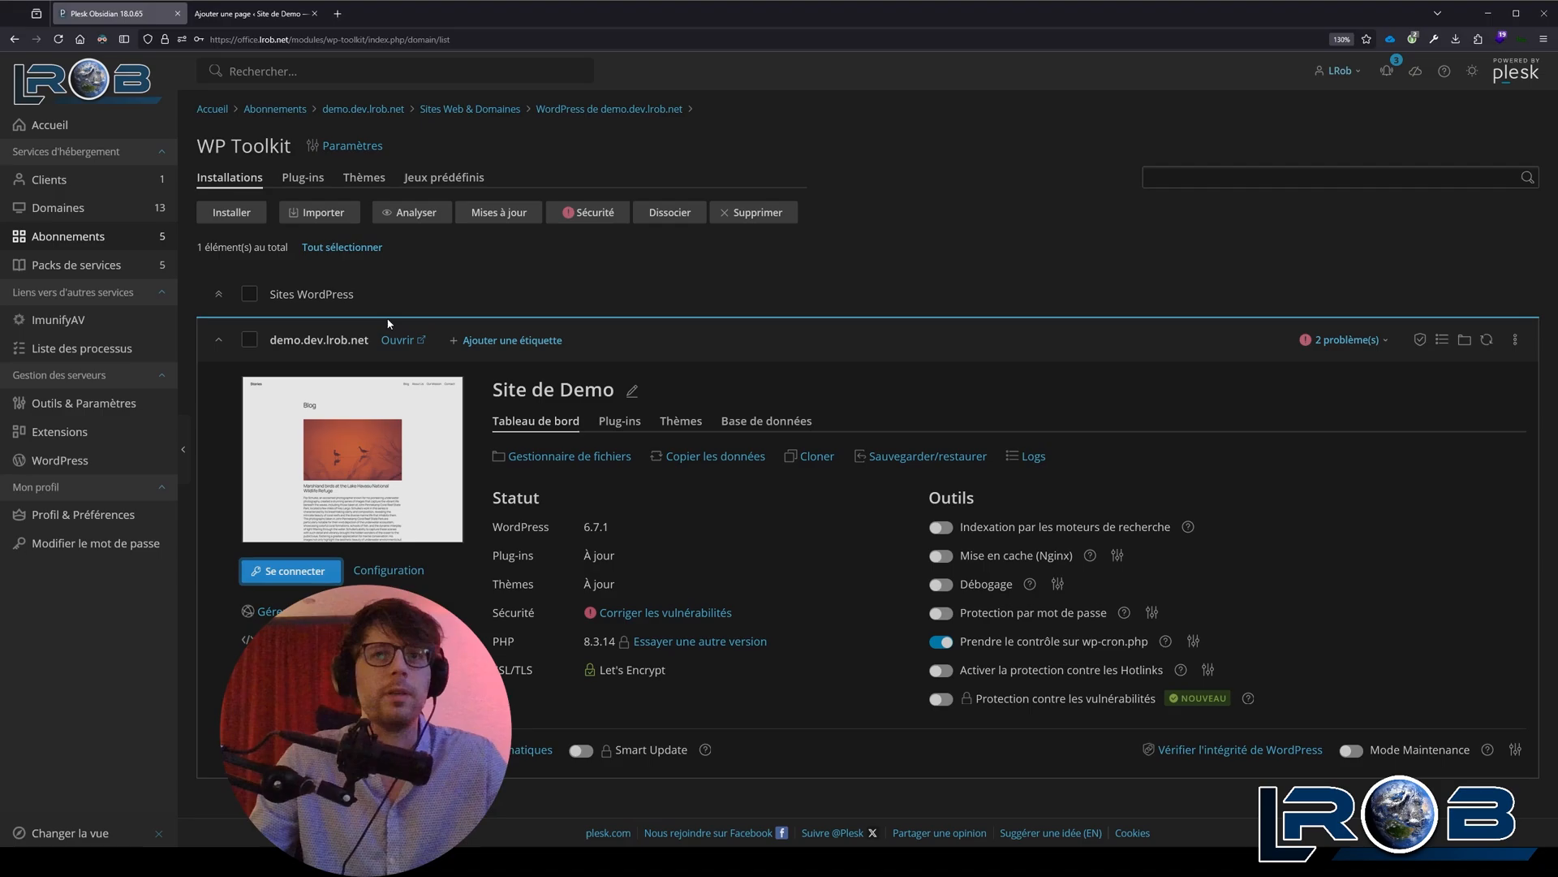
Step: Switch to Plesk and open the PHP settings of the demo.dev.lrob.net site
{"action": "left_click", "coordinate": [398, 111]}
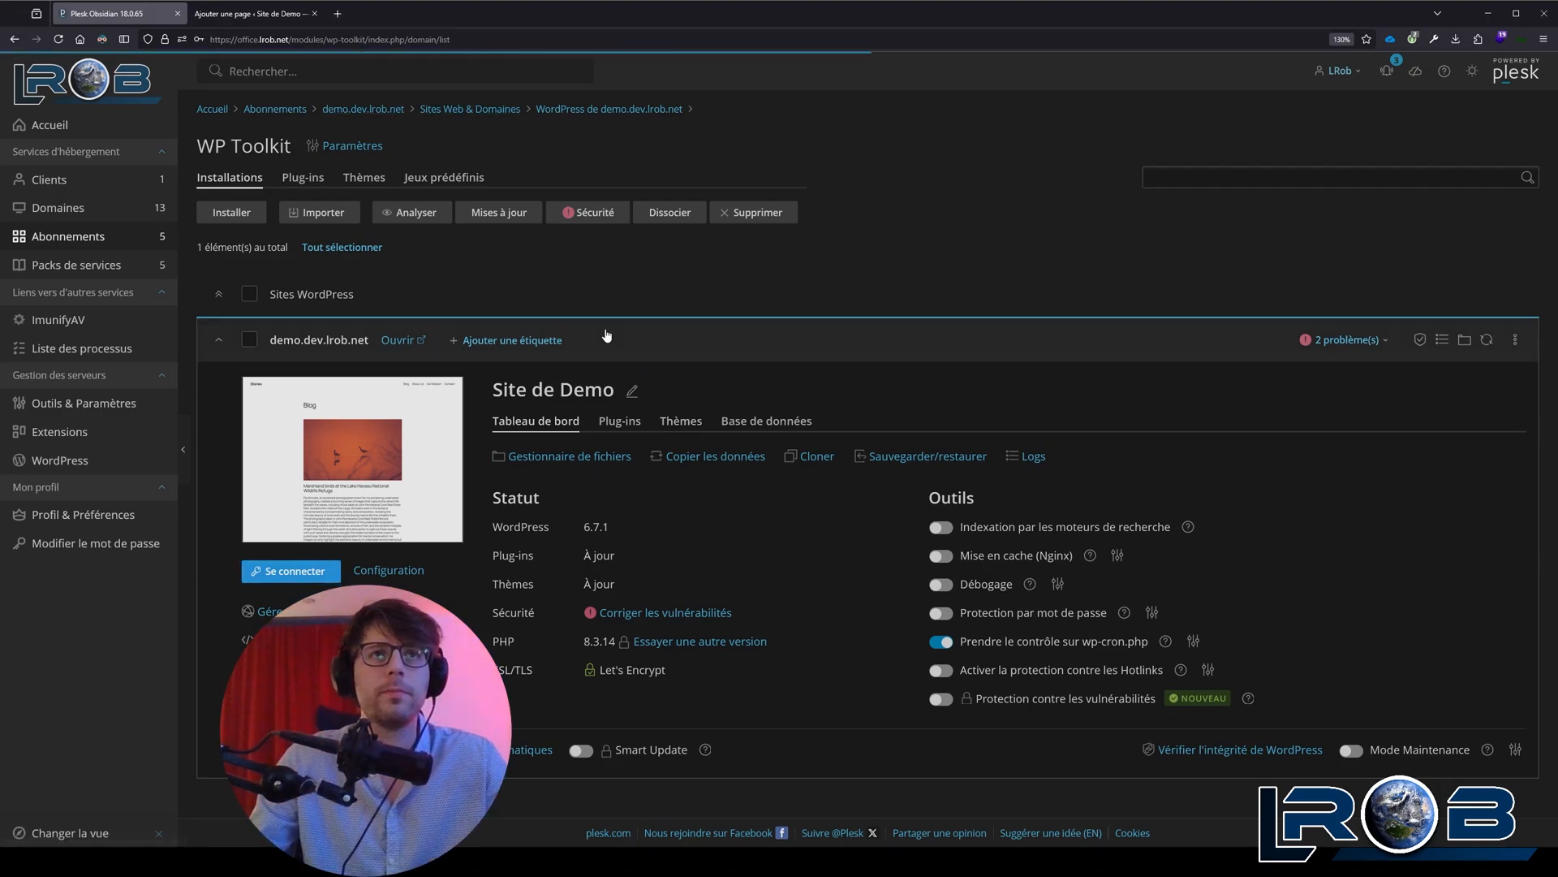
{"action": "left_click", "coordinate": [534, 584]}
{"action": "scroll", "coordinate": [742, 565], "scroll_direction": "down", "scroll_amount": 3}
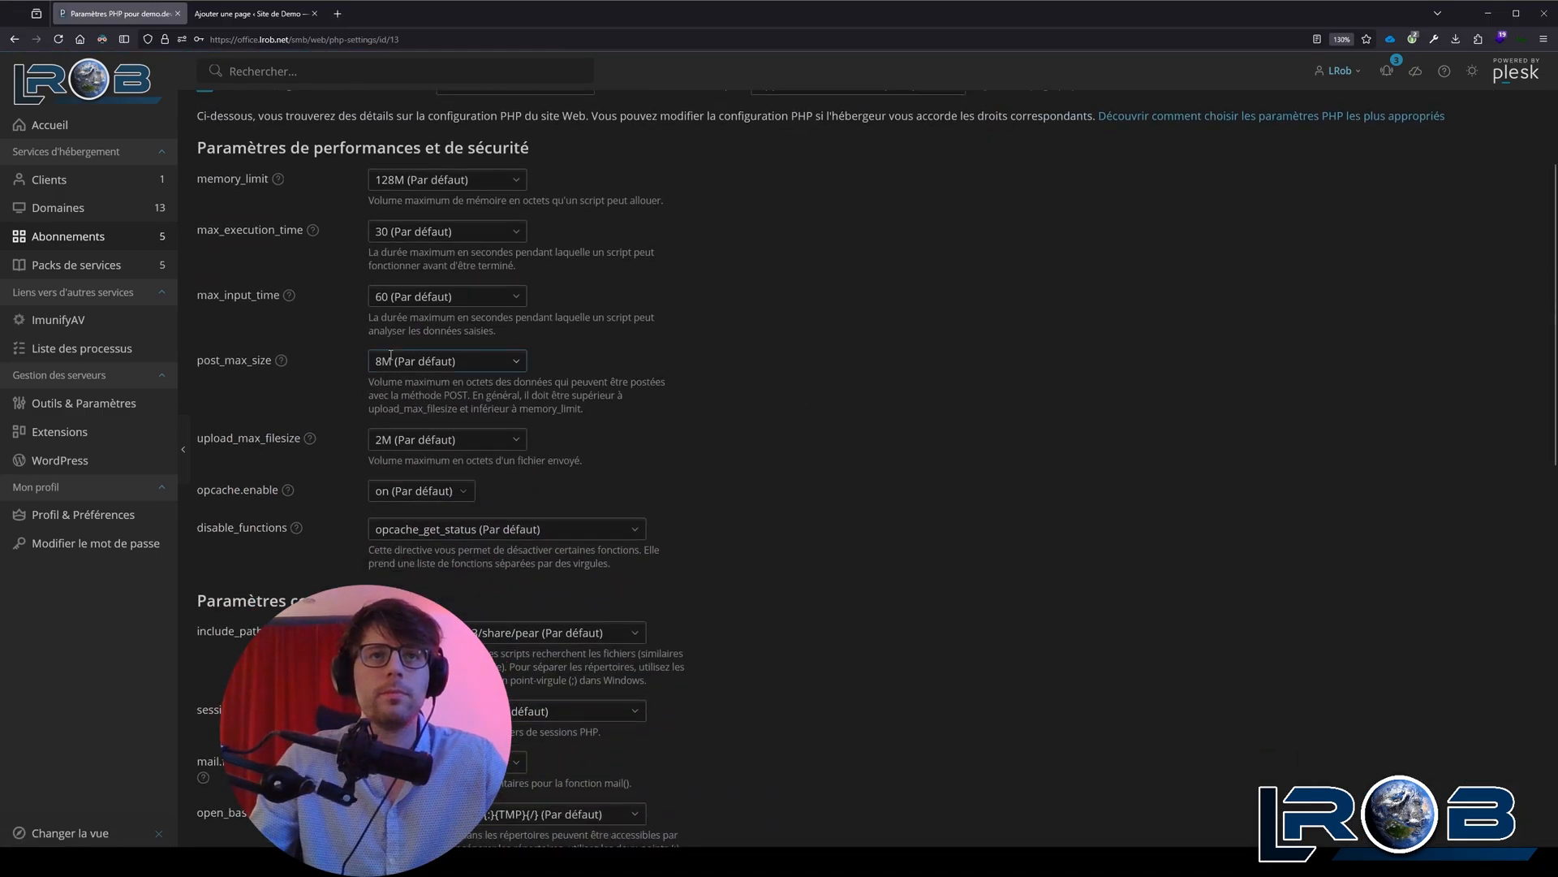
Step: Set both post_max_size and upload_max_filesize to 128M in the site's PHP performance and security settings
{"action": "left_click", "coordinate": [385, 361]}
{"action": "type", "text": "12"}
{"action": "key", "text": "ctrl+a"}
{"action": "key", "text": "ctrl+c"}
{"action": "left_click", "coordinate": [438, 439]}
{"action": "key", "text": "ctrl+v"}
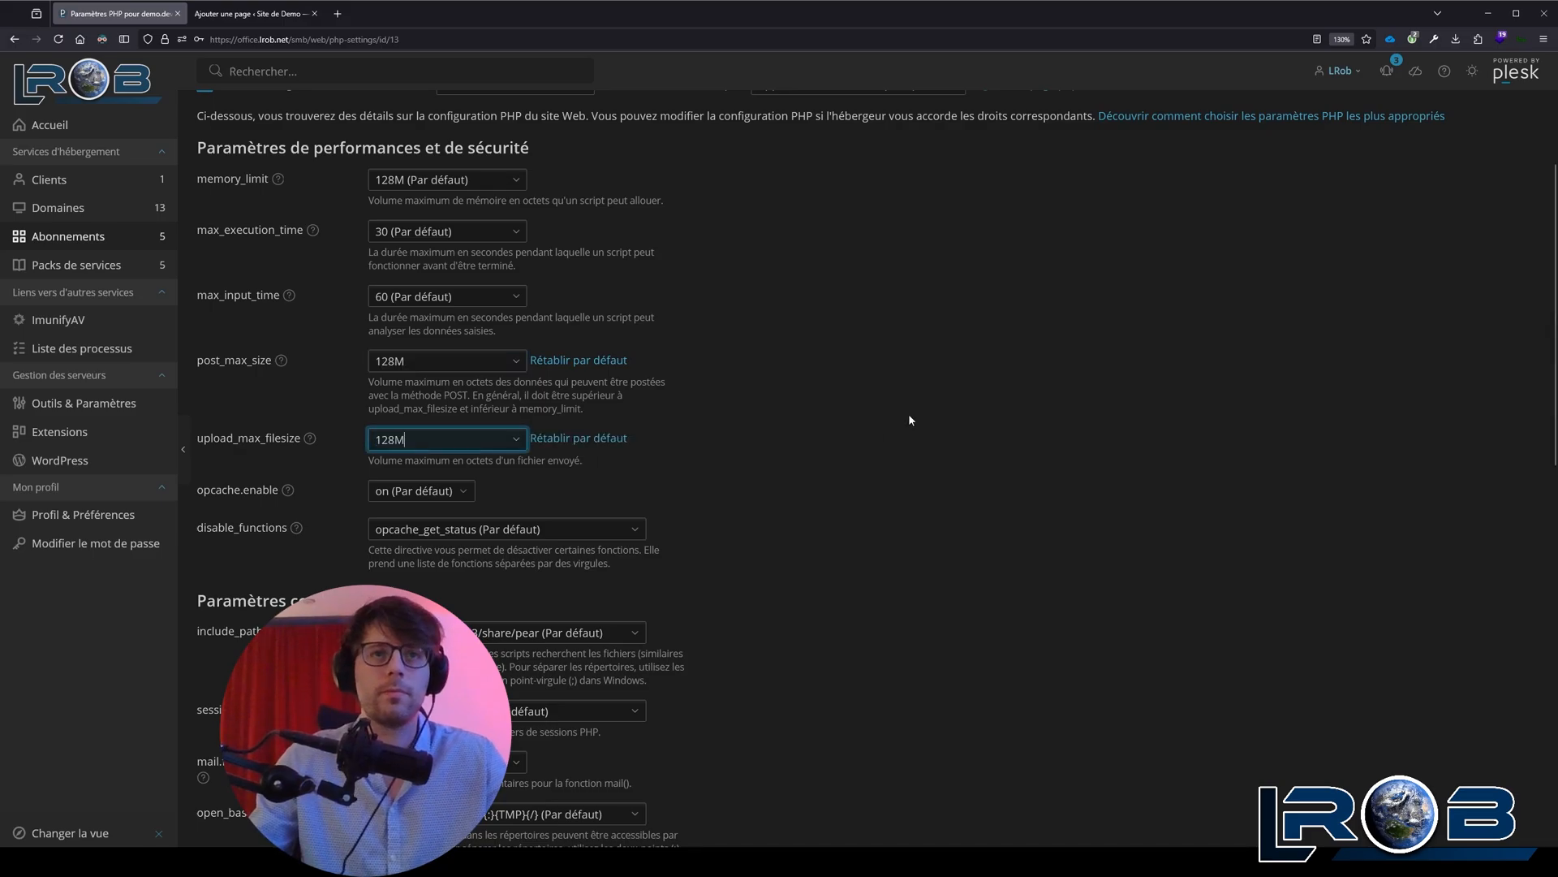
{"action": "scroll", "coordinate": [909, 412], "scroll_direction": "down", "scroll_amount": 10}
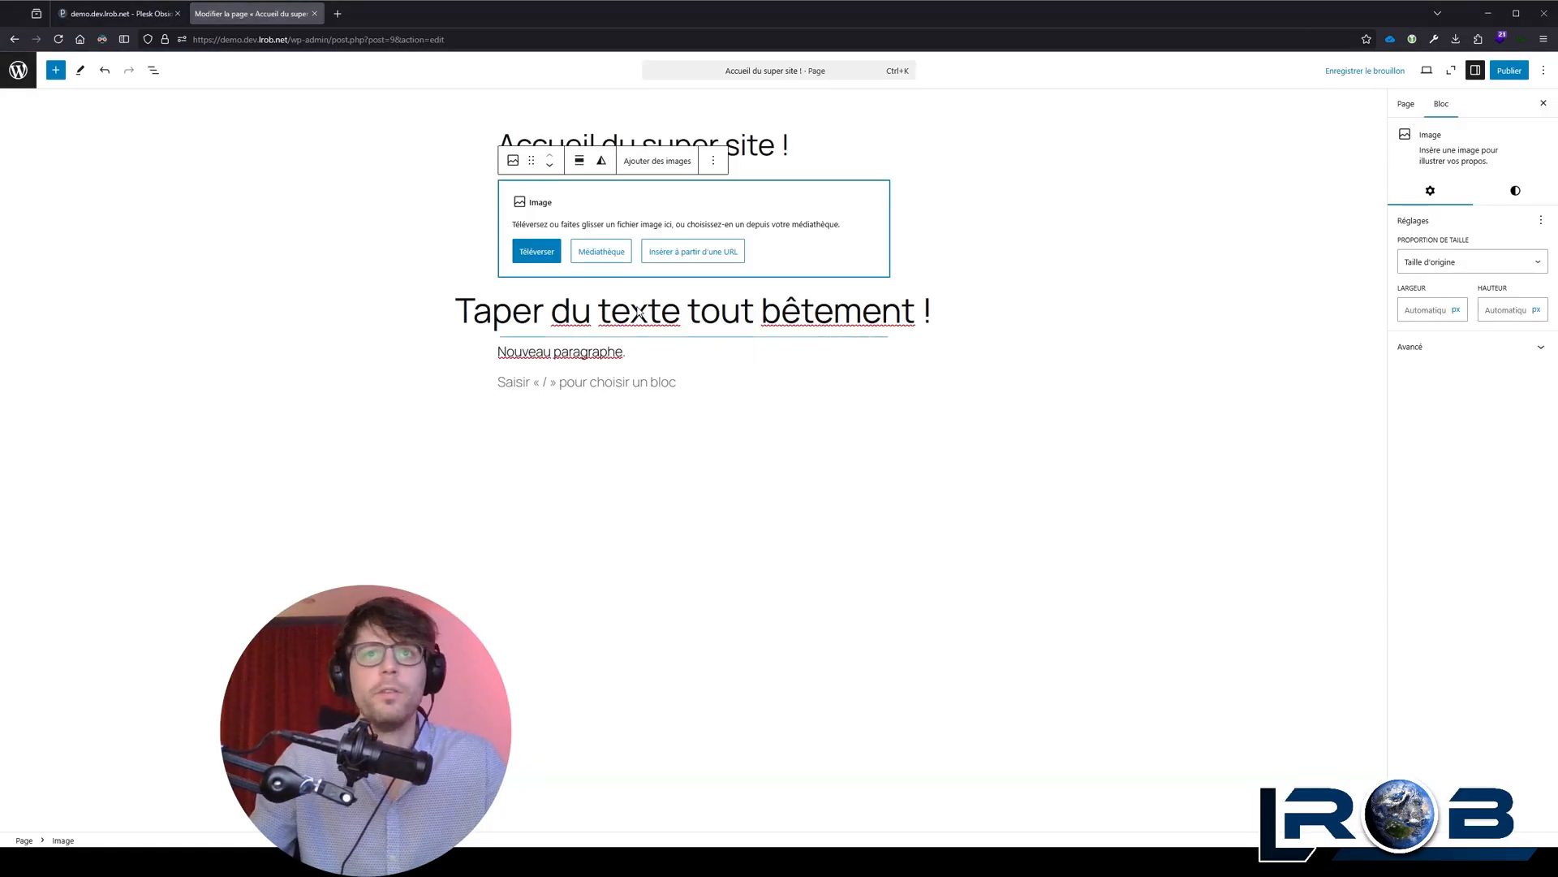
Step: Upload the starry sky picture from the computer into the page's Image block and set its alignment to Pleine largeur
{"action": "left_click_drag", "start_coordinate": [1557, 251], "coordinate": [650, 246]}
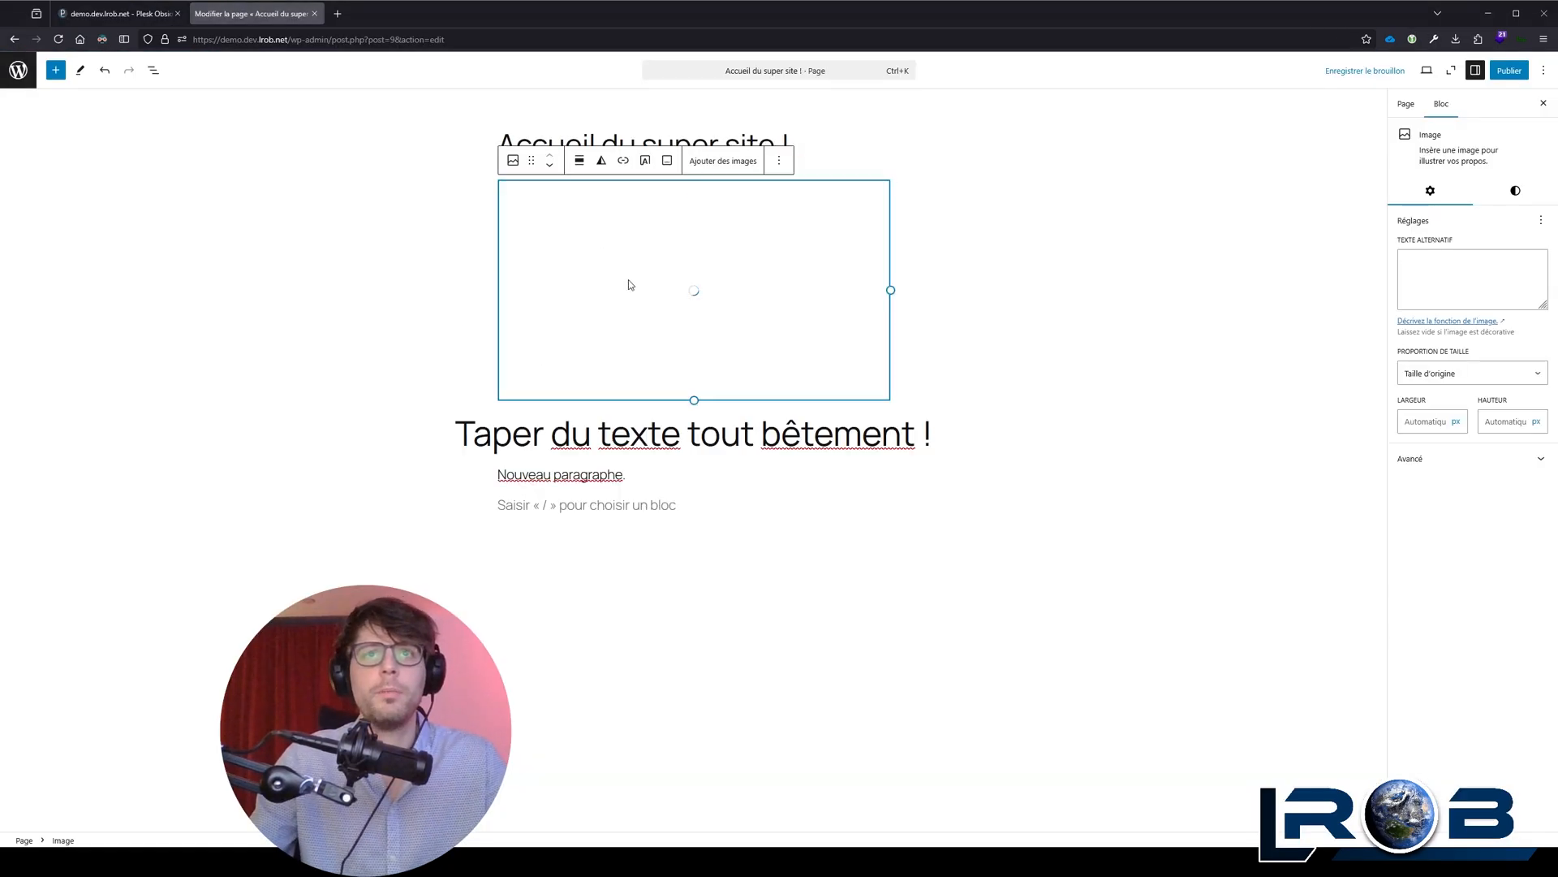
{"action": "left_click", "coordinate": [580, 160]}
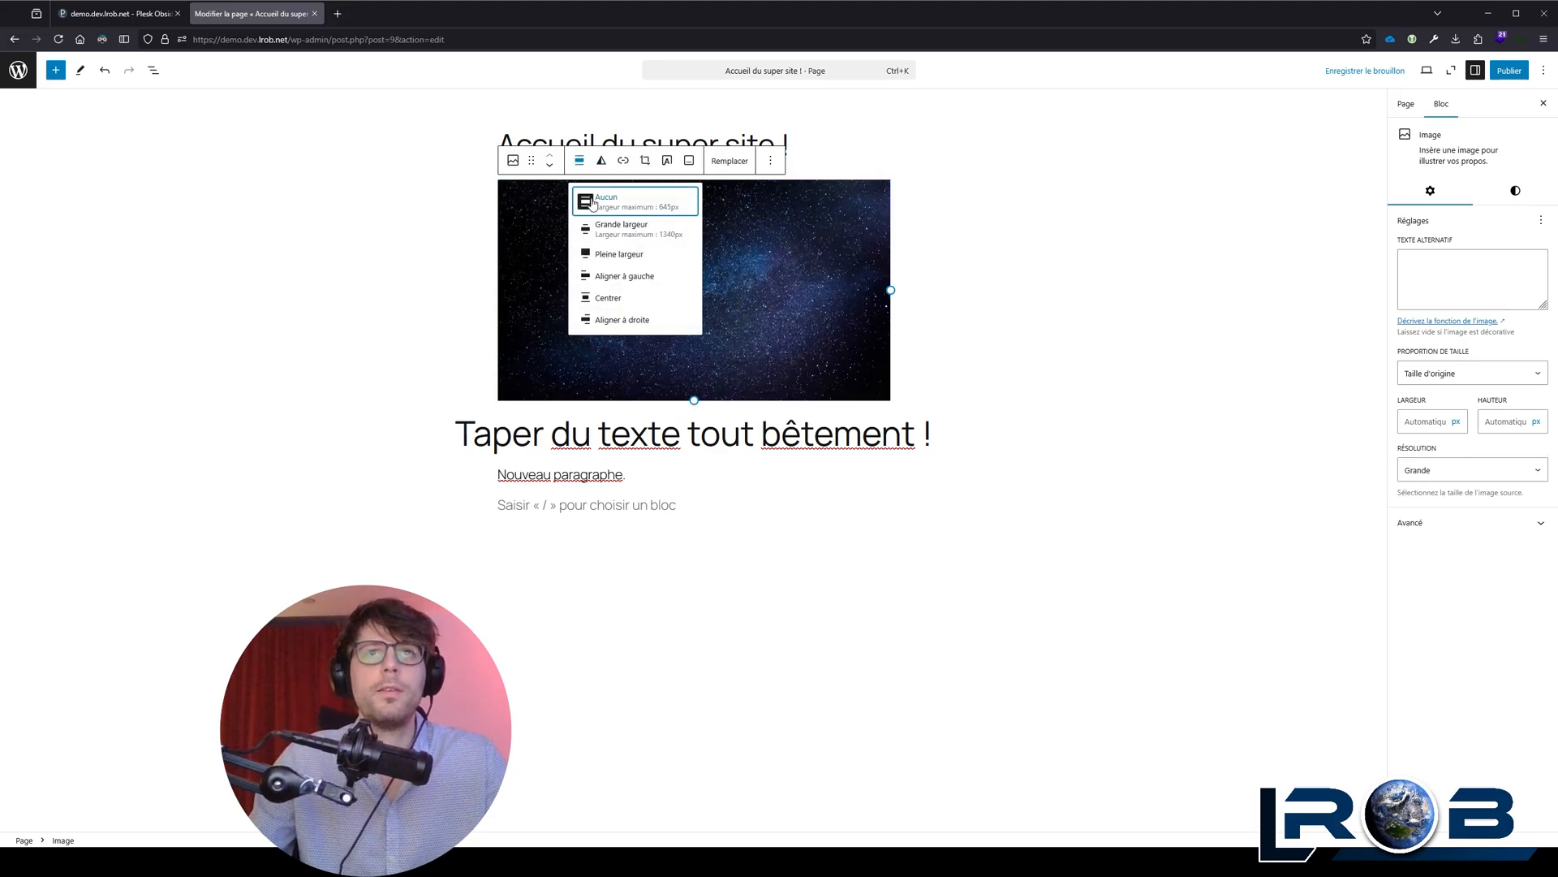
{"action": "left_click", "coordinate": [627, 235]}
{"action": "left_click", "coordinate": [367, 160]}
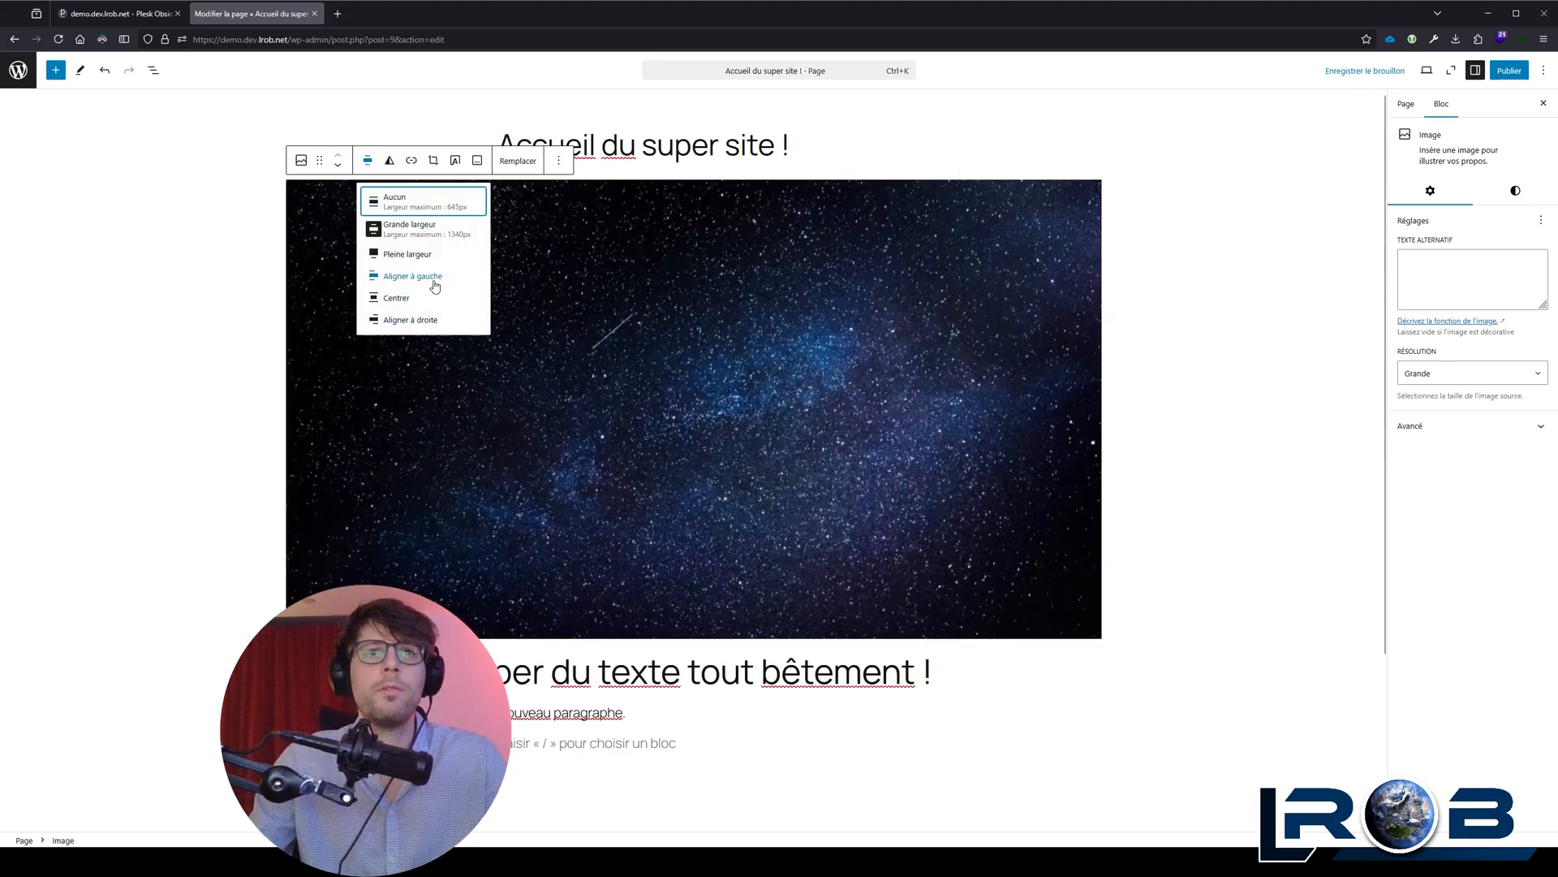
{"action": "left_click", "coordinate": [430, 255]}
{"action": "scroll", "coordinate": [619, 353], "scroll_direction": "down", "scroll_amount": 5}
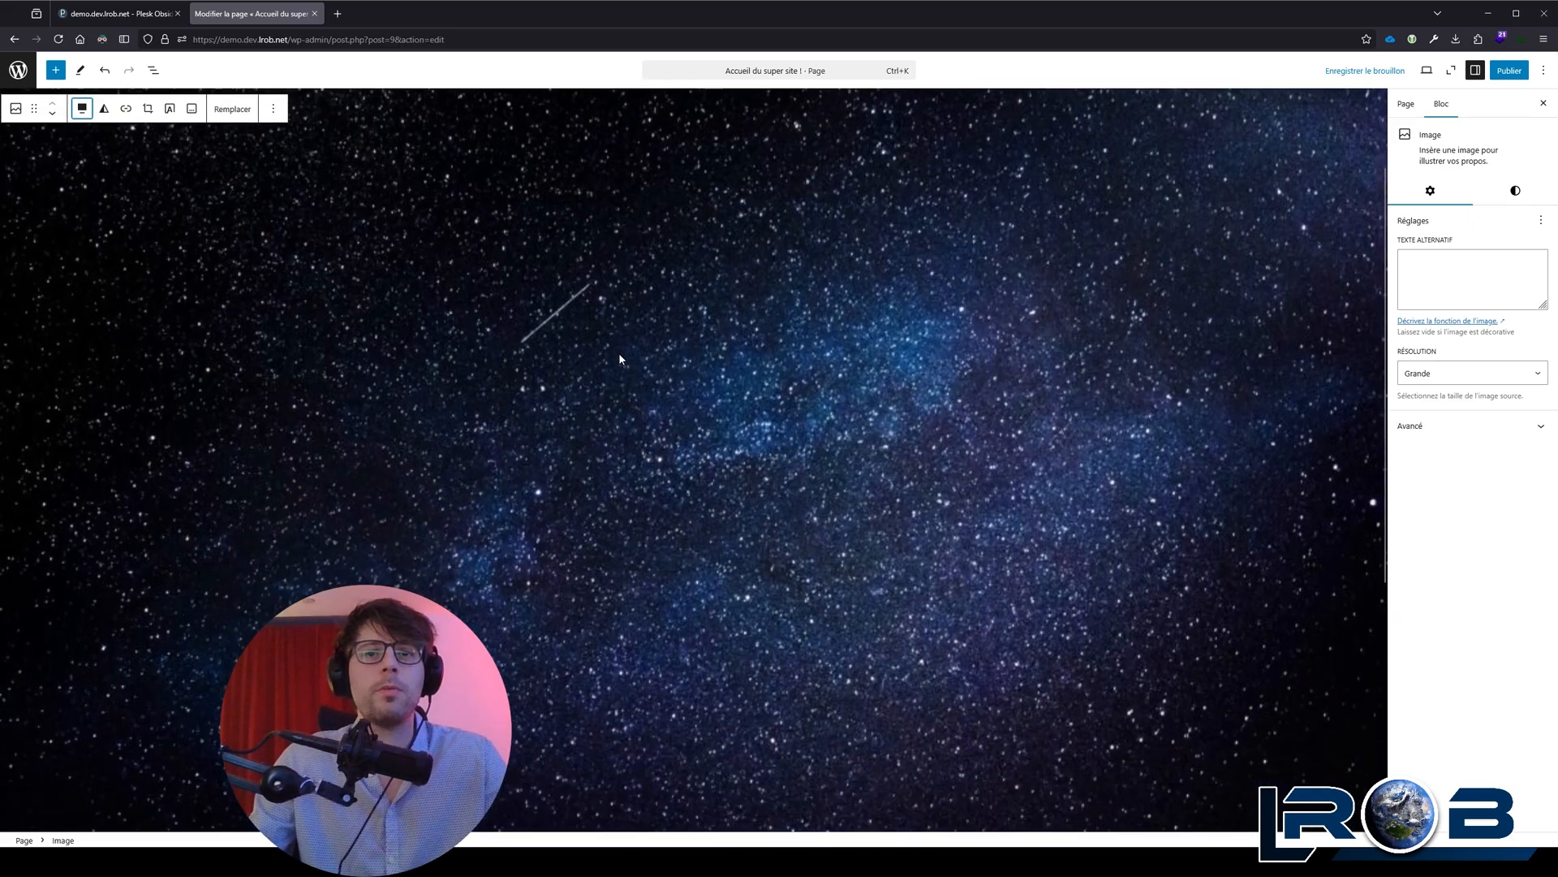
{"action": "scroll", "coordinate": [601, 333], "scroll_direction": "up", "scroll_amount": 5}
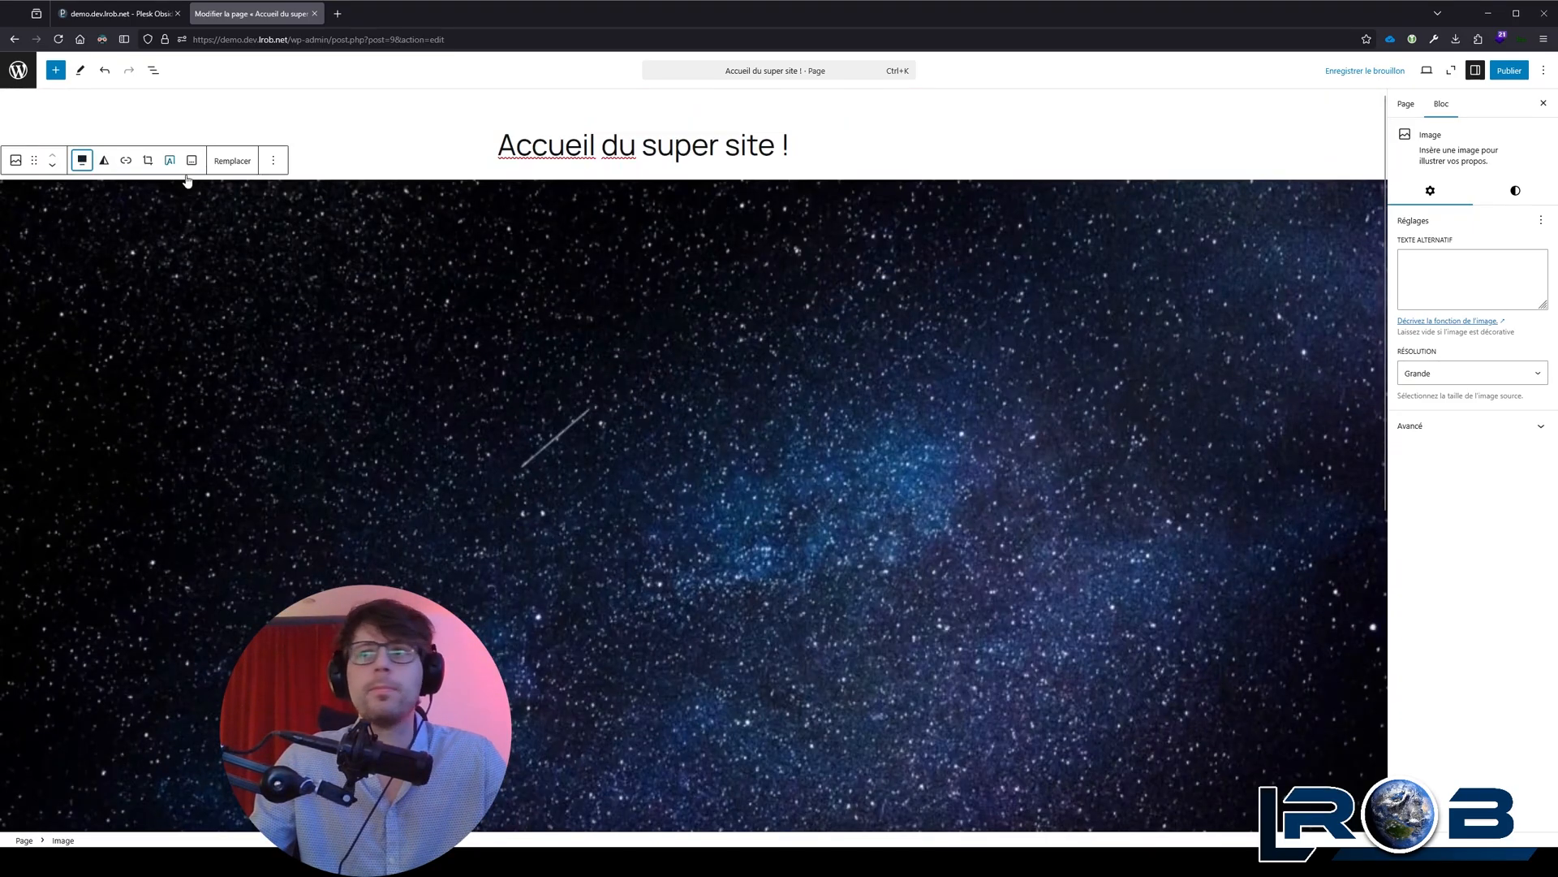
Step: Try the Miniature and Moyenne resolutions on the starry sky image, ending with Taille originale
{"action": "left_click", "coordinate": [1447, 366]}
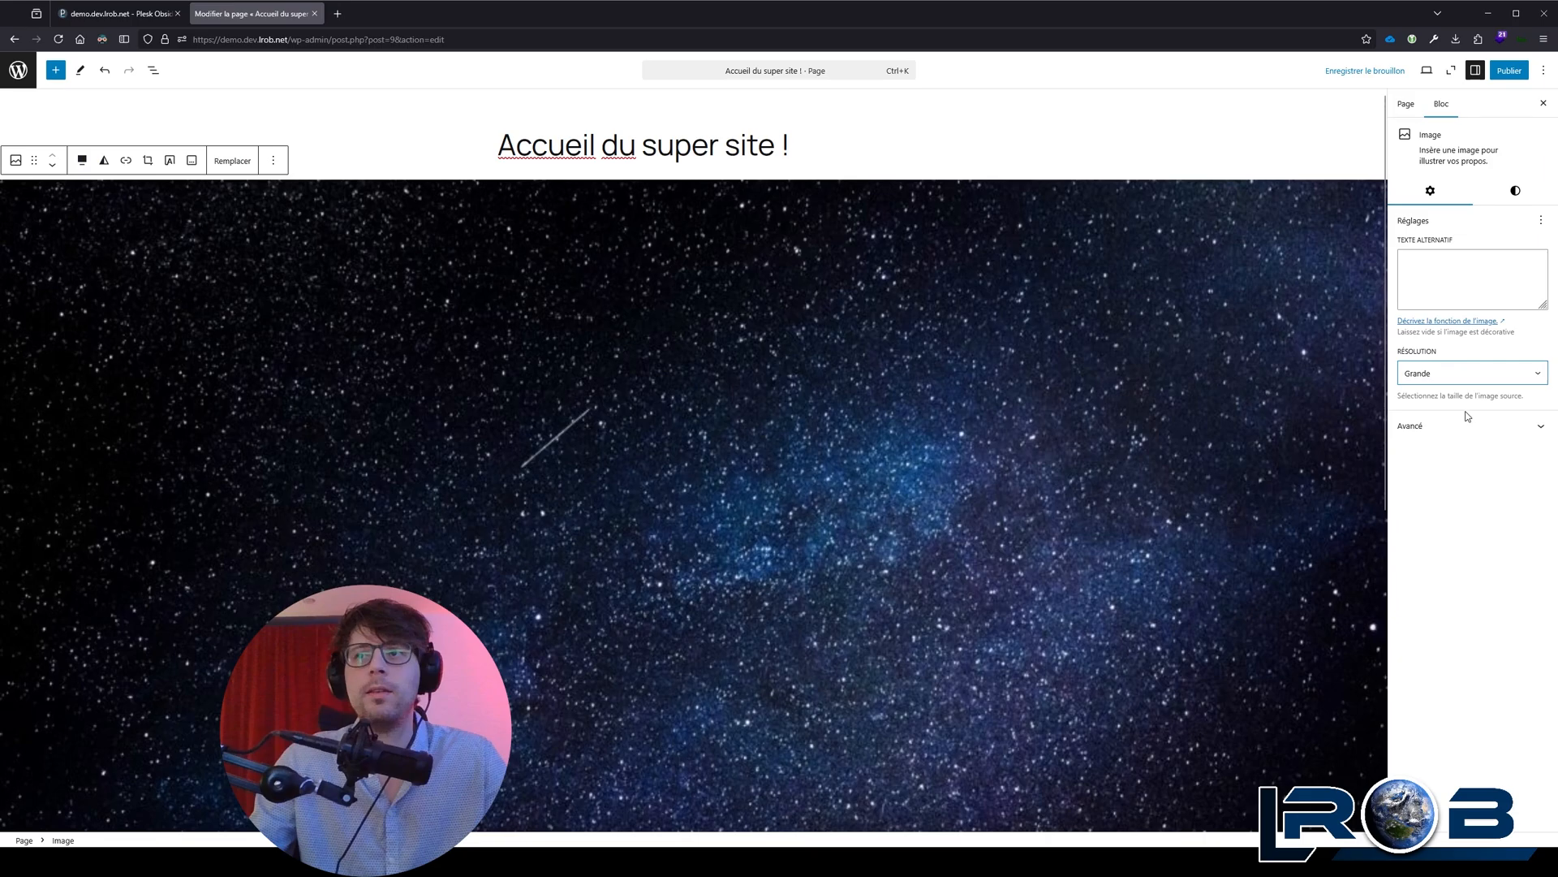
{"action": "left_click", "coordinate": [1464, 400]}
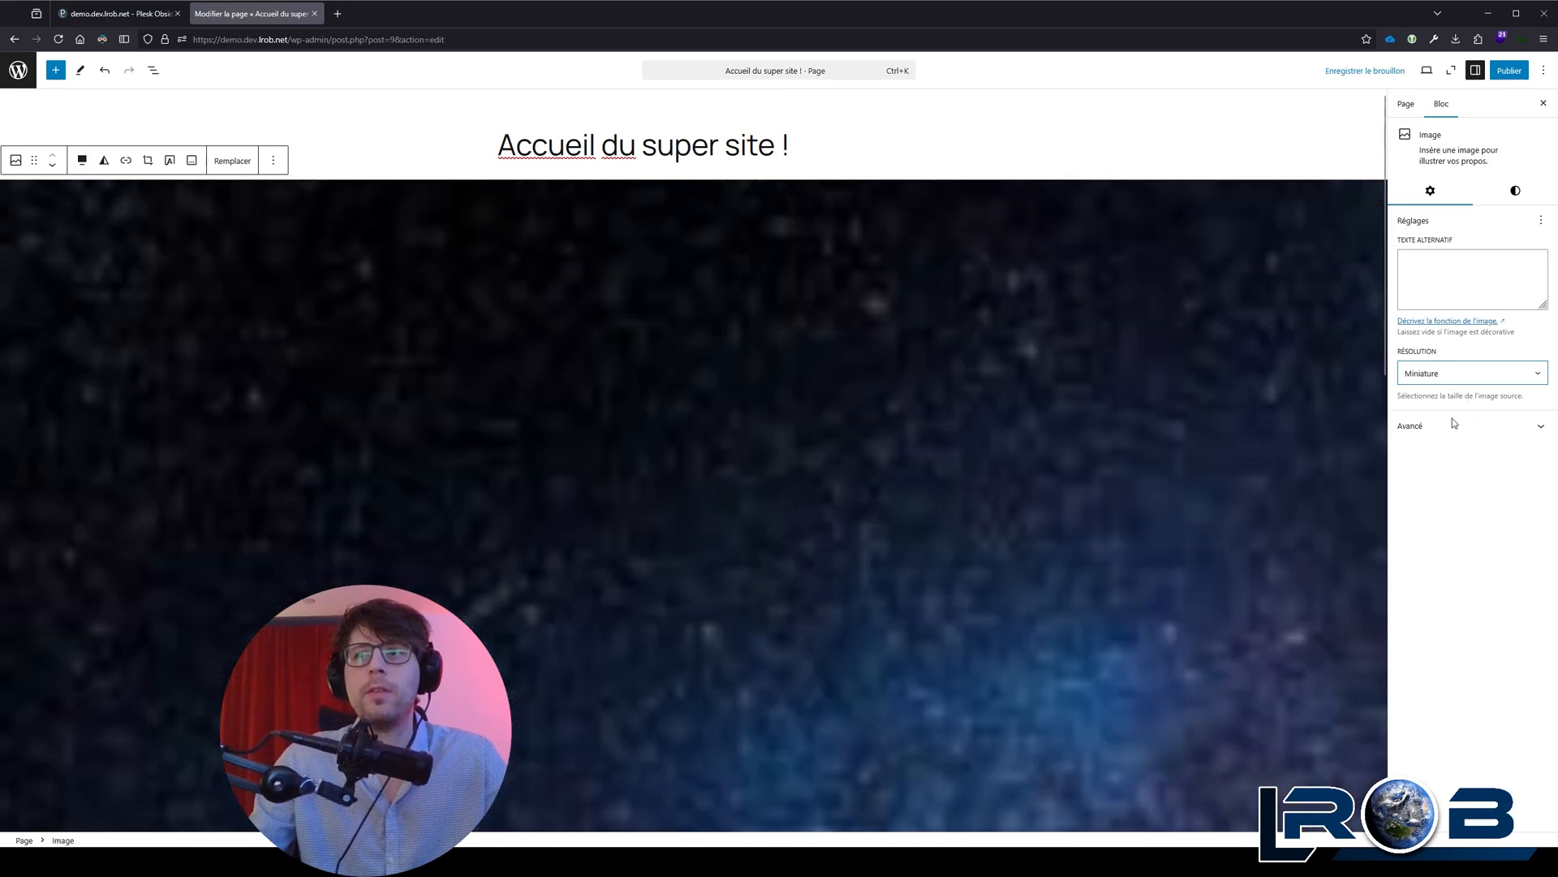
{"action": "left_click", "coordinate": [1453, 418]}
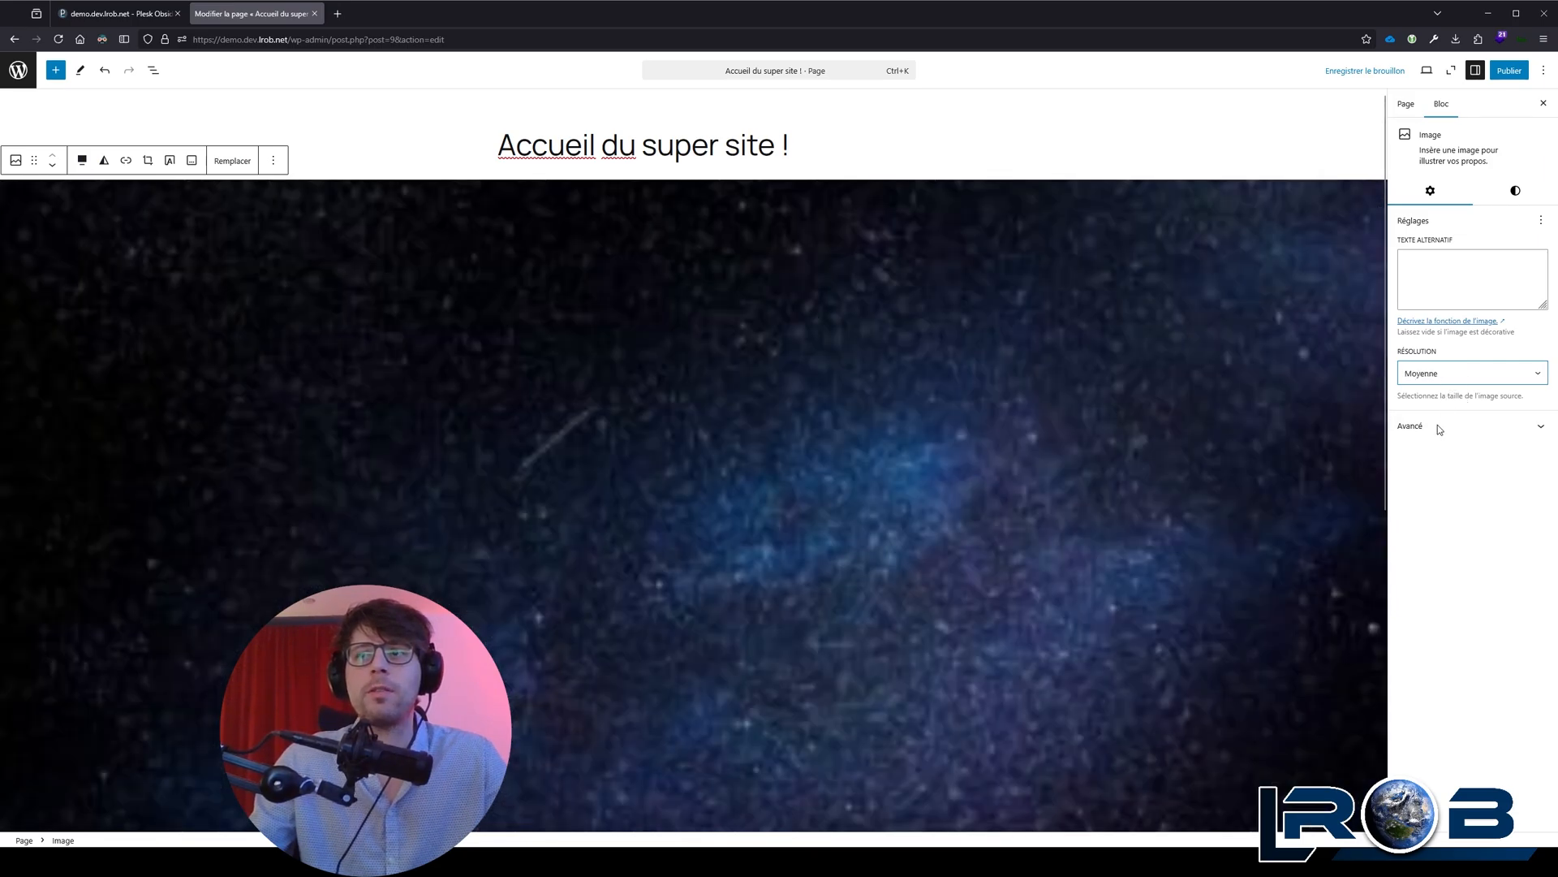
{"action": "left_click", "coordinate": [1445, 399]}
{"action": "scroll", "coordinate": [786, 438], "scroll_direction": "down", "scroll_amount": 2}
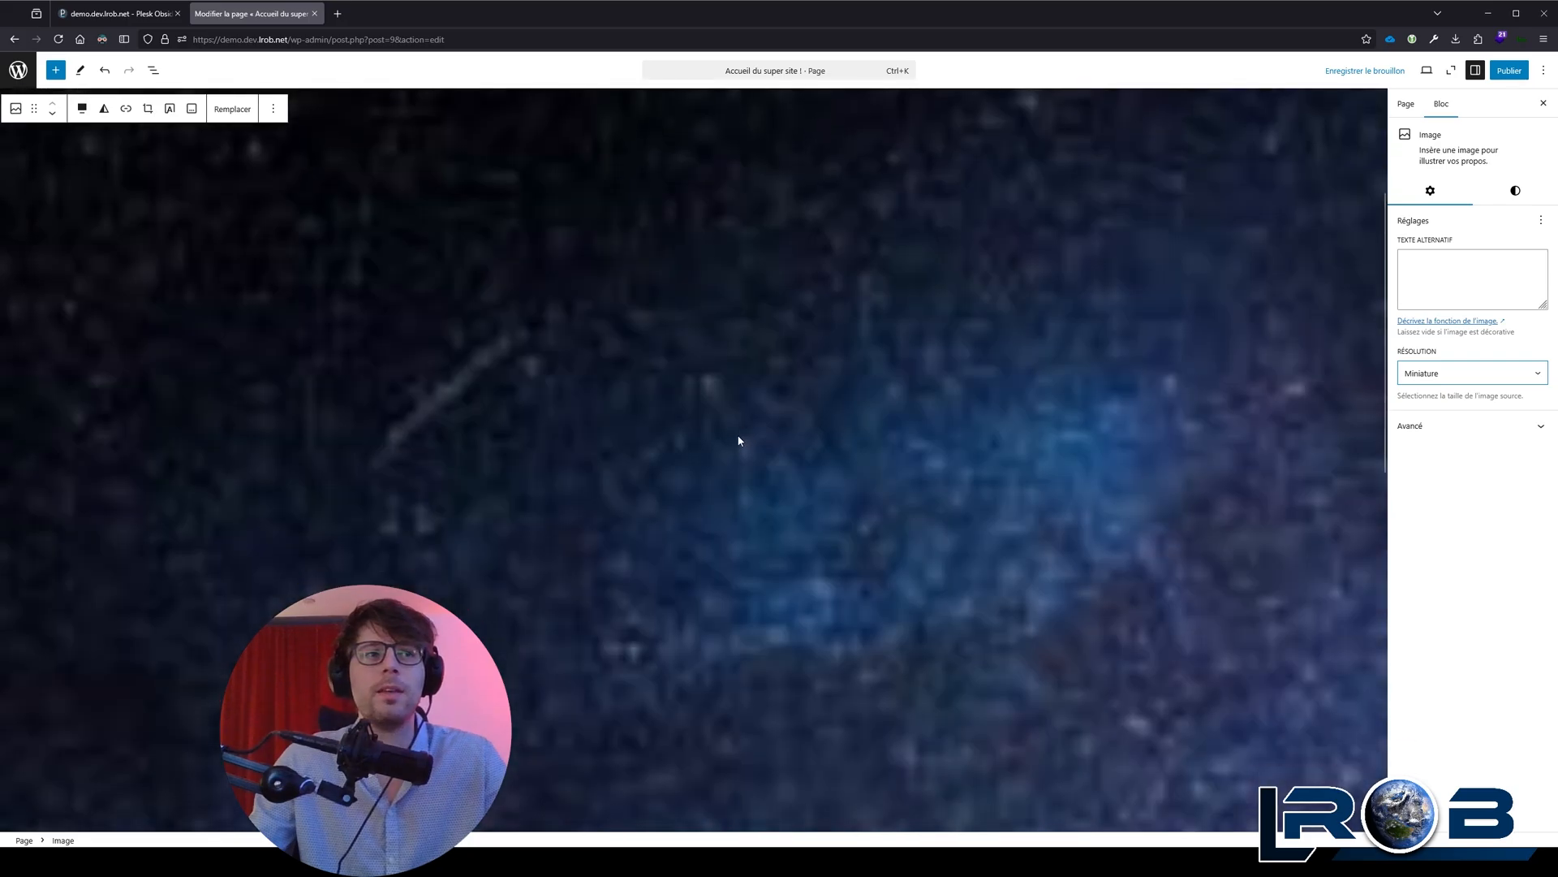
{"action": "left_click", "coordinate": [1427, 372]}
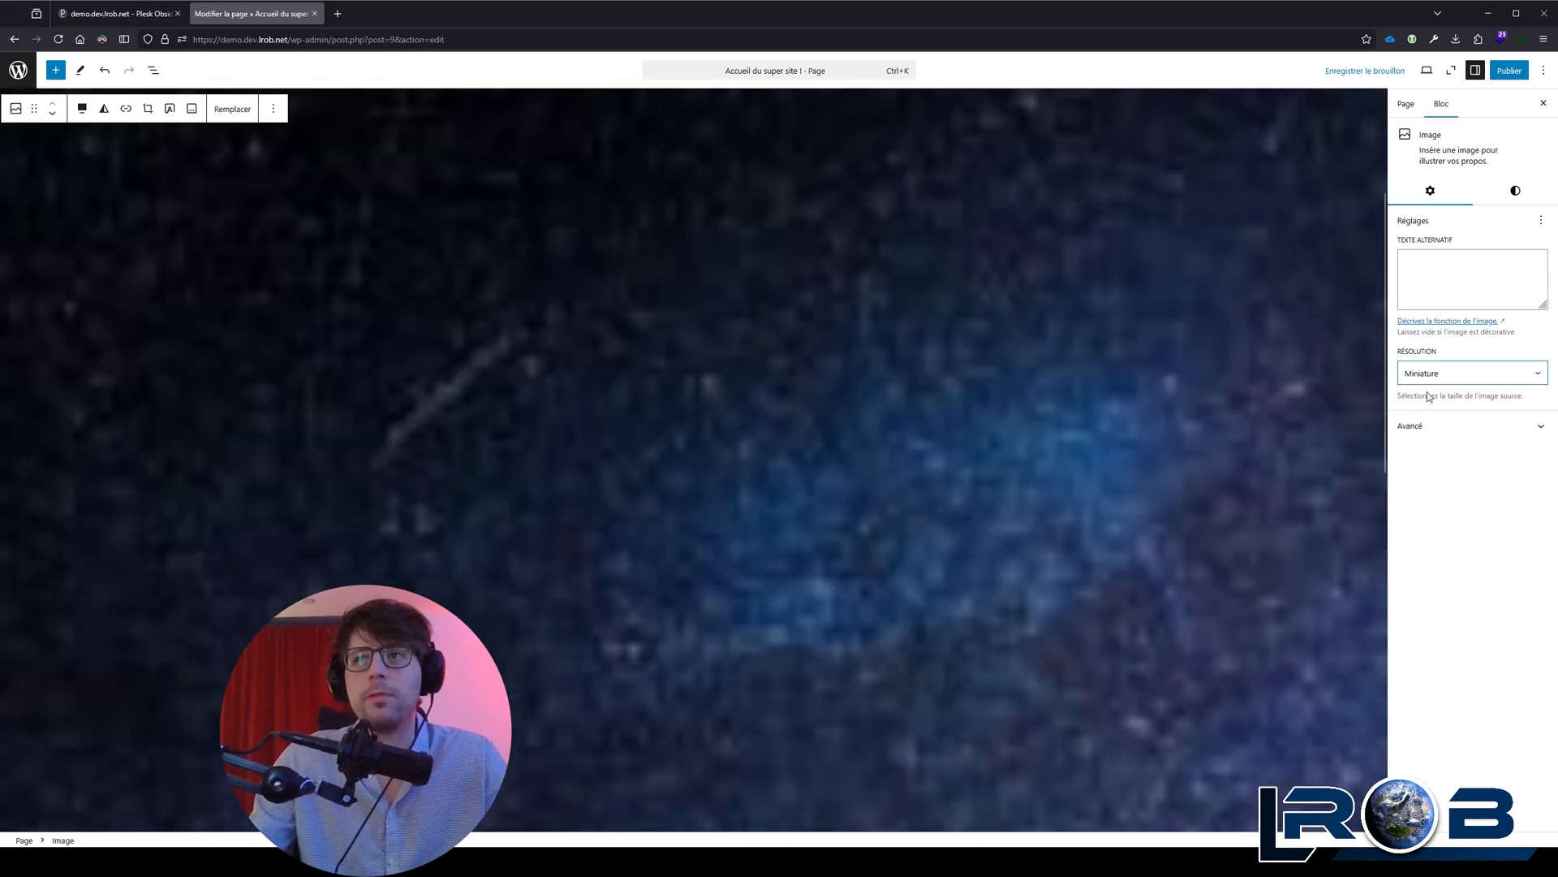
{"action": "left_click", "coordinate": [1420, 453]}
{"action": "scroll", "coordinate": [908, 406], "scroll_direction": "up", "scroll_amount": 3}
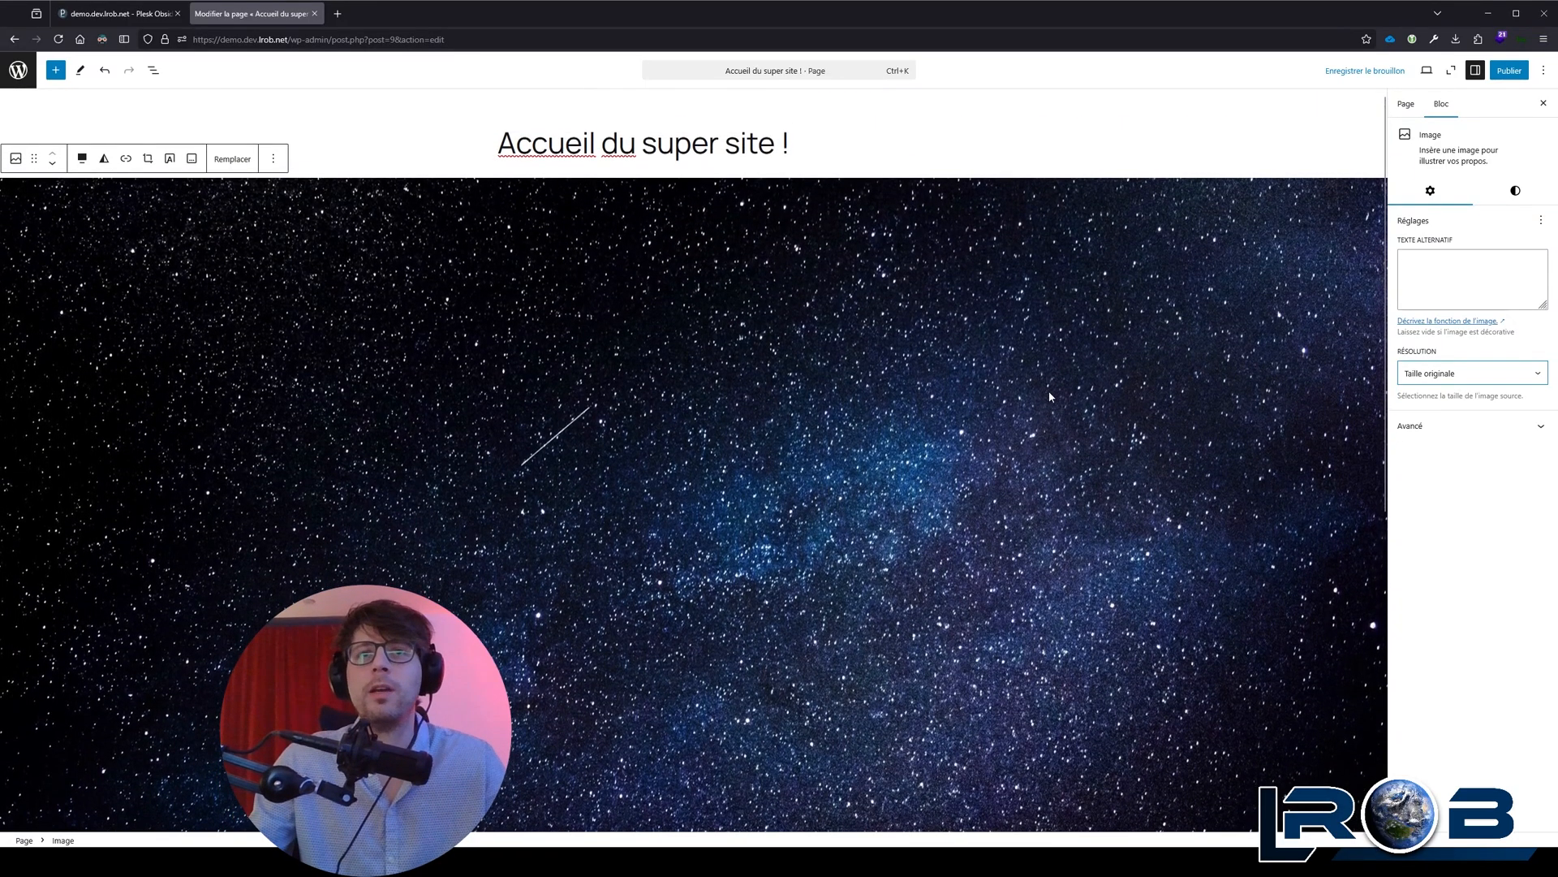
Step: Switch the starry sky image's resolution to Grande and back to Taille originale to compare the two
{"action": "left_click", "coordinate": [1461, 375]}
{"action": "left_click", "coordinate": [1441, 408]}
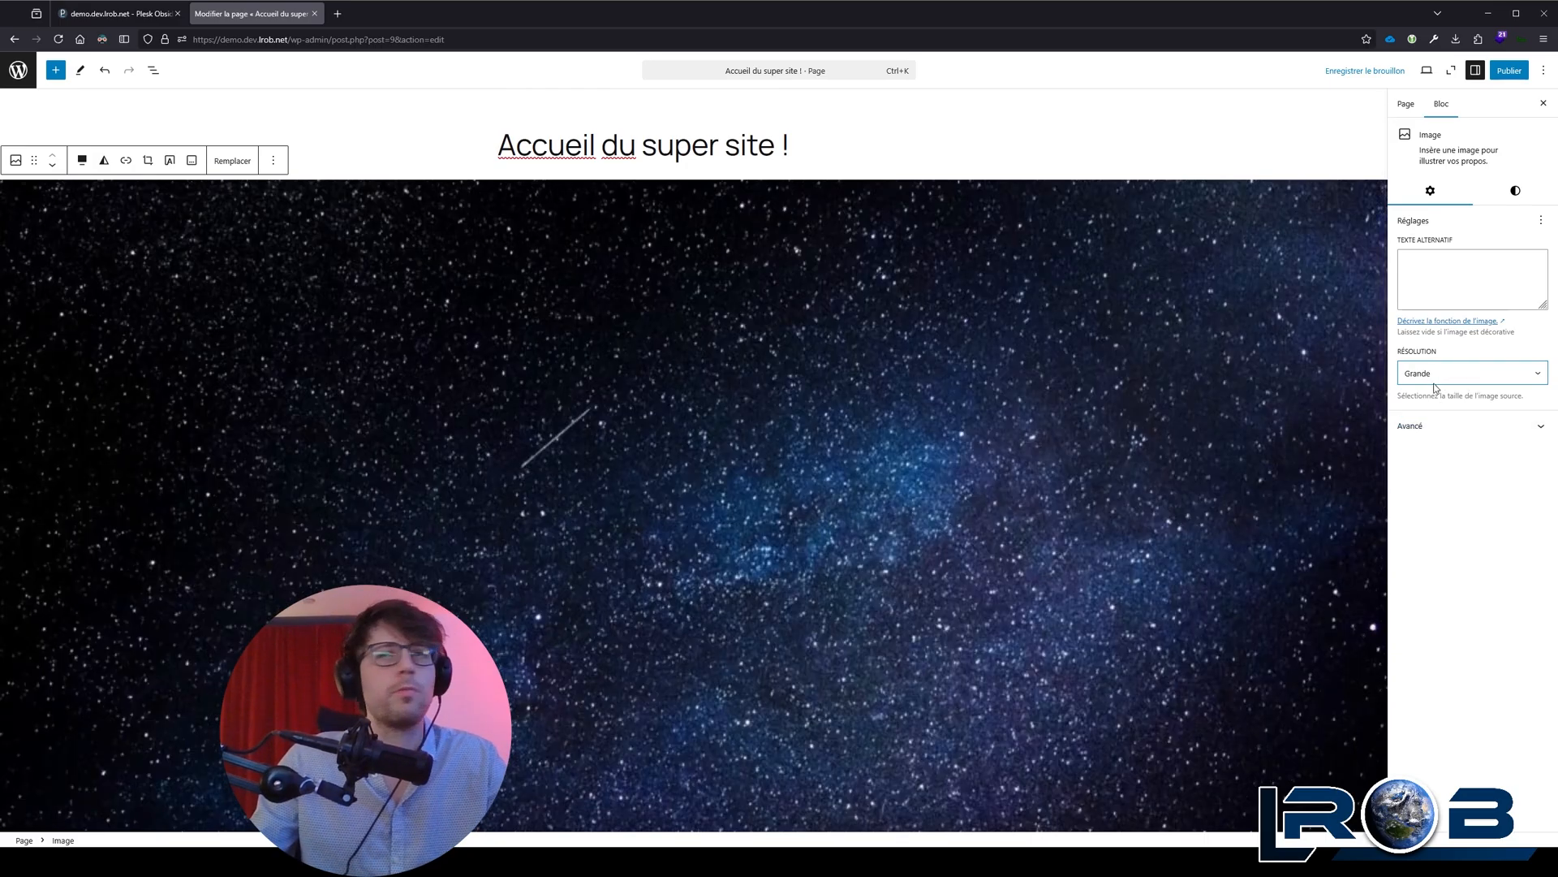
{"action": "left_click", "coordinate": [1446, 438]}
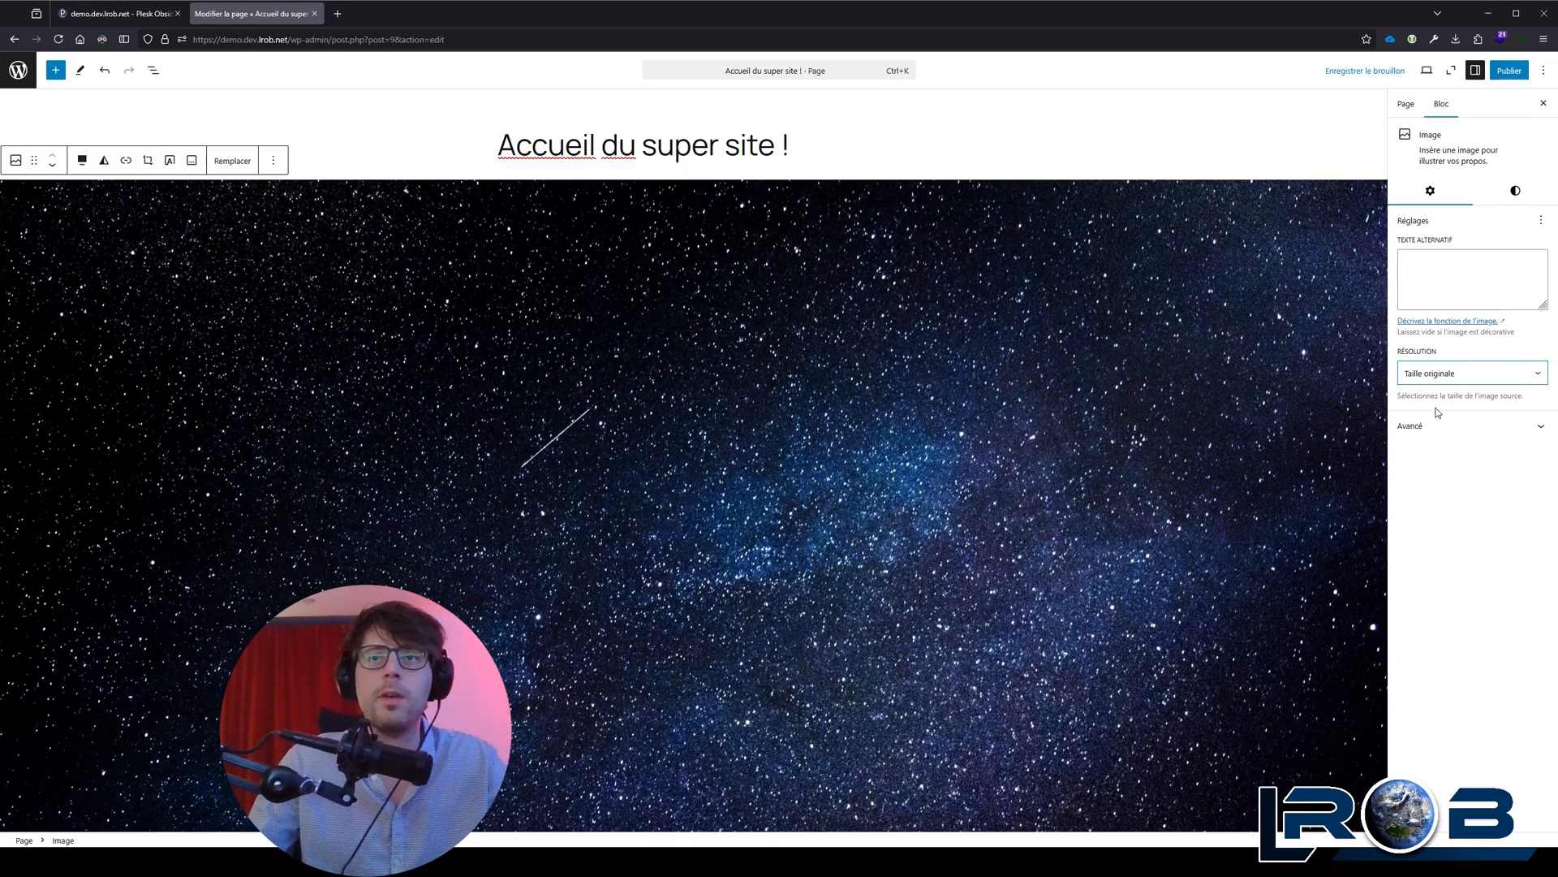
Step: Set the starry sky image's alignment to Aucun and its resolution to Grande
{"action": "left_click", "coordinate": [82, 160]}
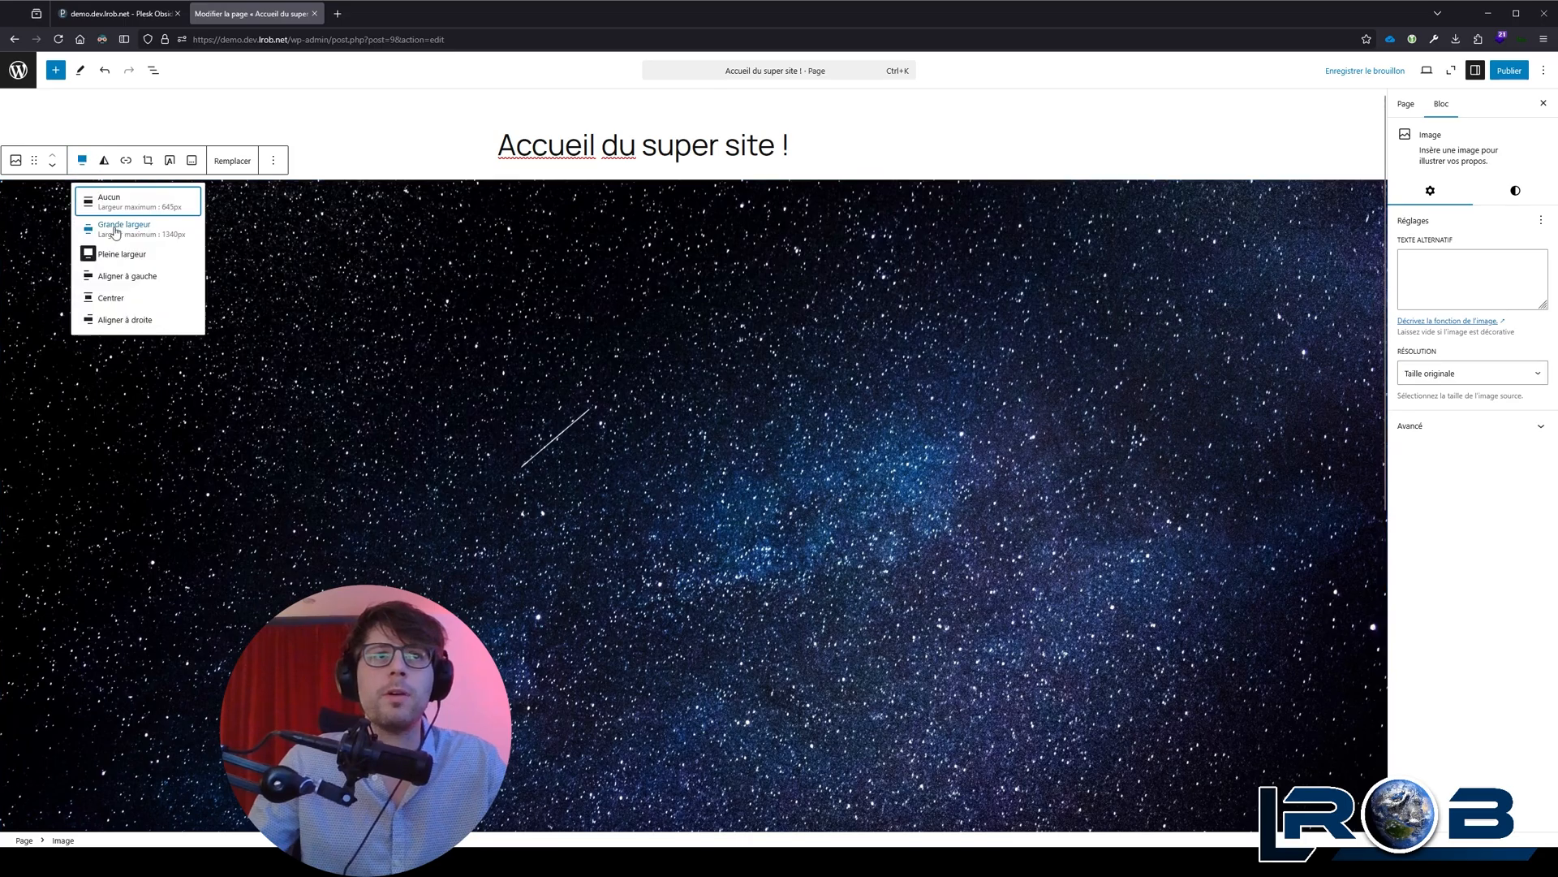
{"action": "left_click", "coordinate": [109, 201]}
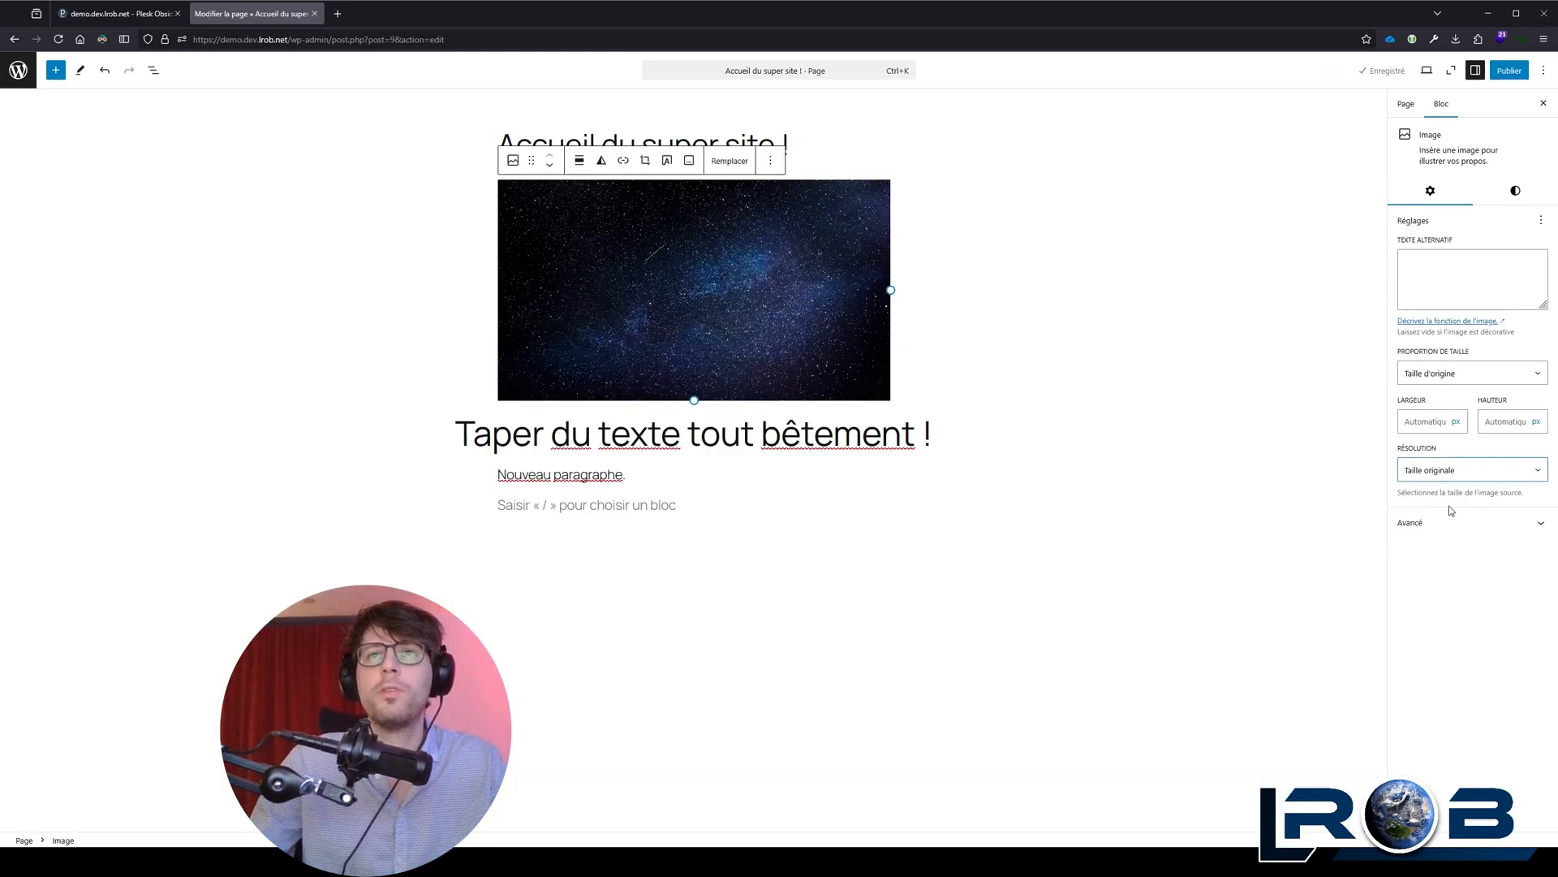
{"action": "left_click", "coordinate": [1451, 509]}
{"action": "key", "text": "Down"}
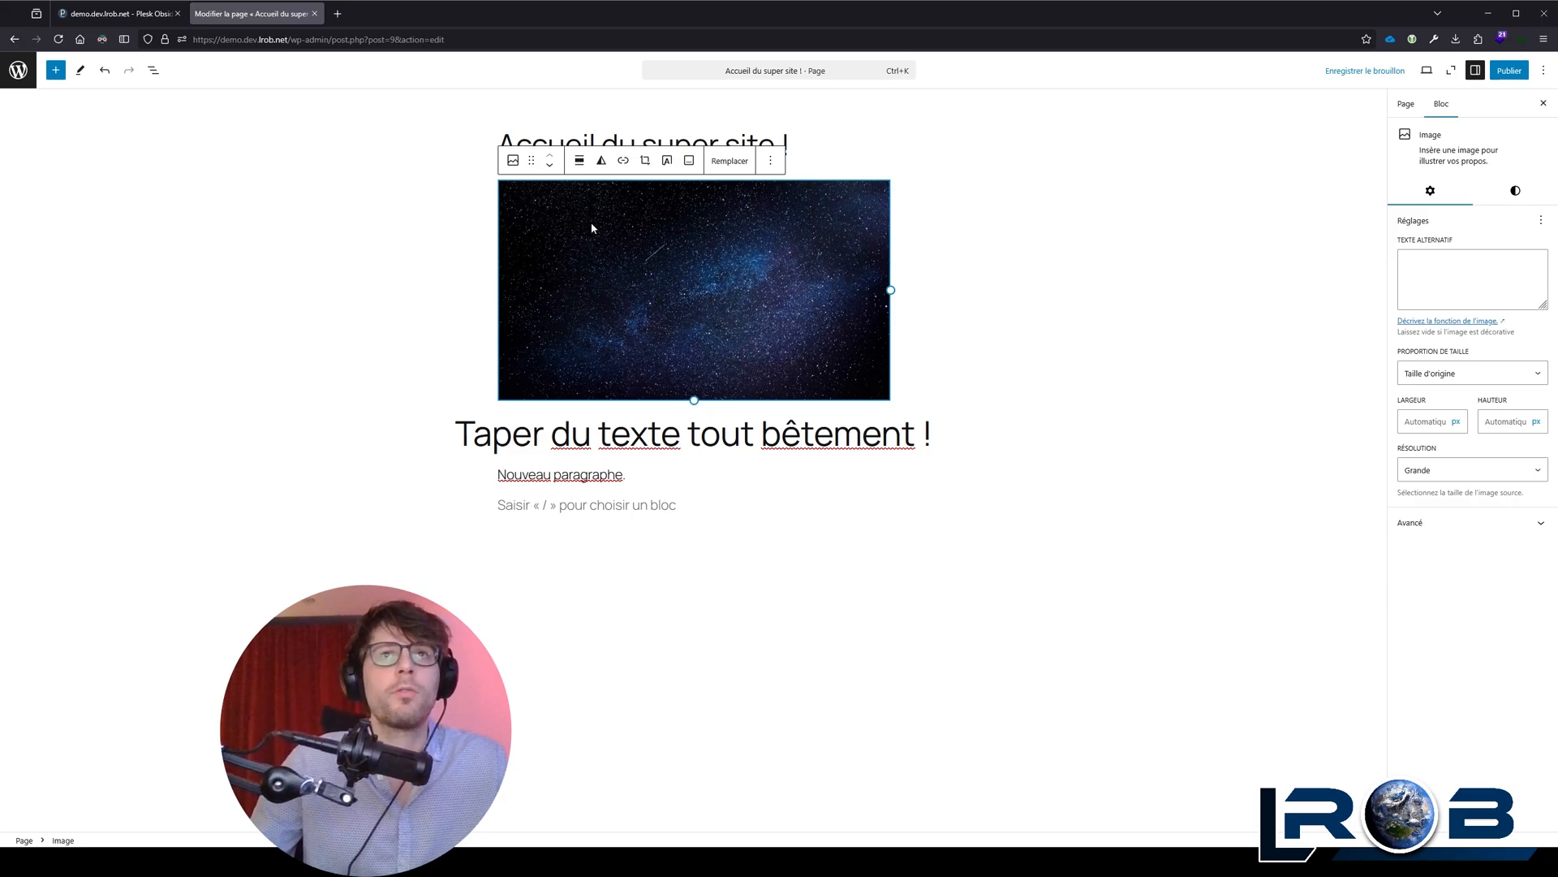
Step: Add an empty paragraph block above the starry sky image and another one below it
{"action": "left_click", "coordinate": [812, 142]}
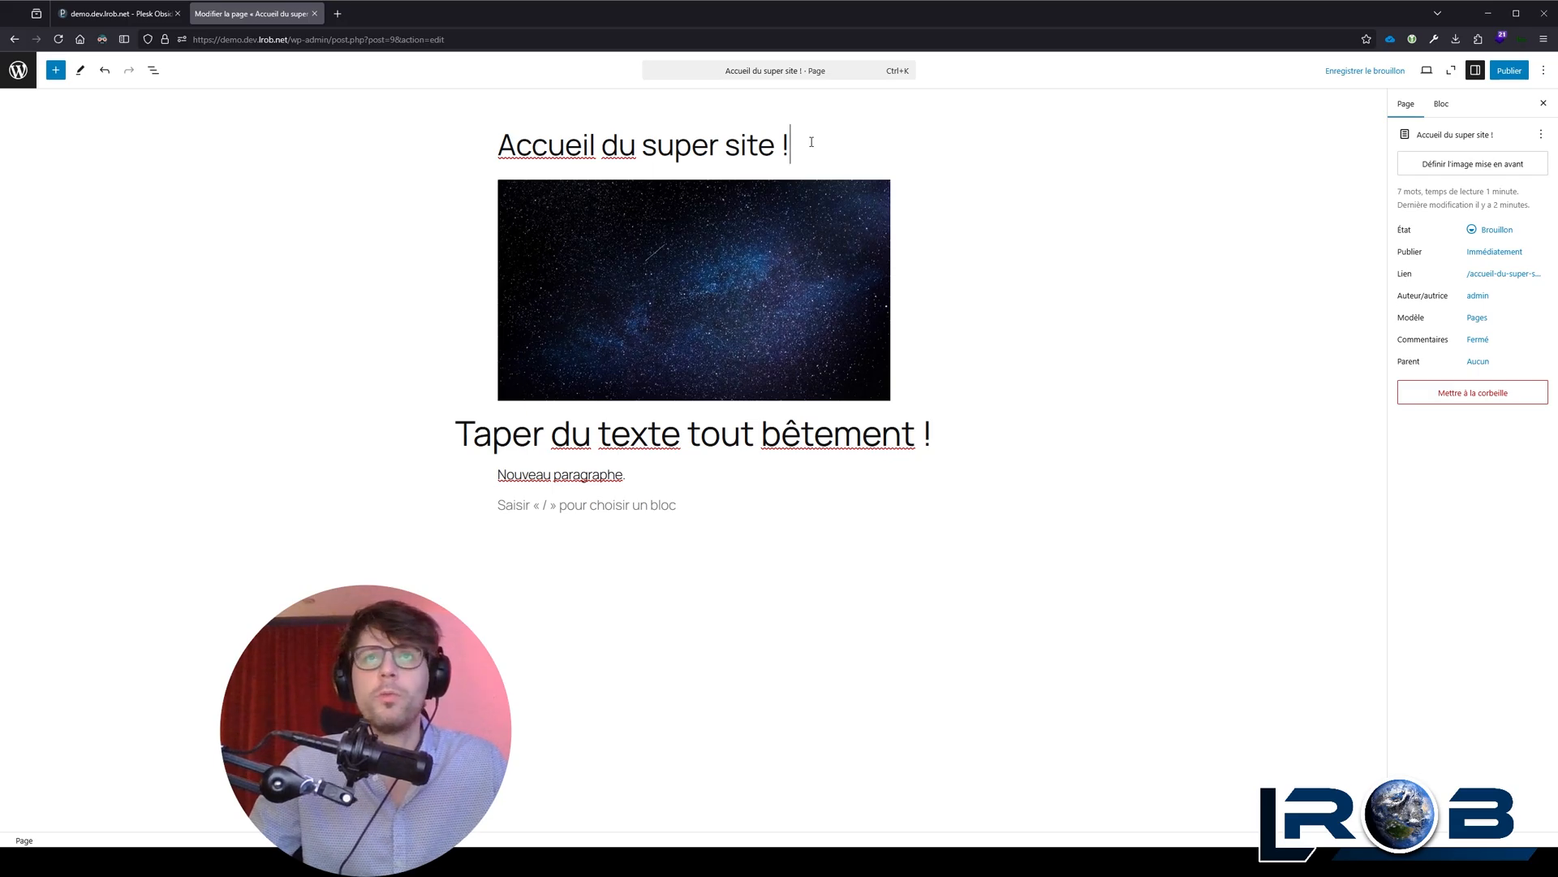
{"action": "key", "text": "Return"}
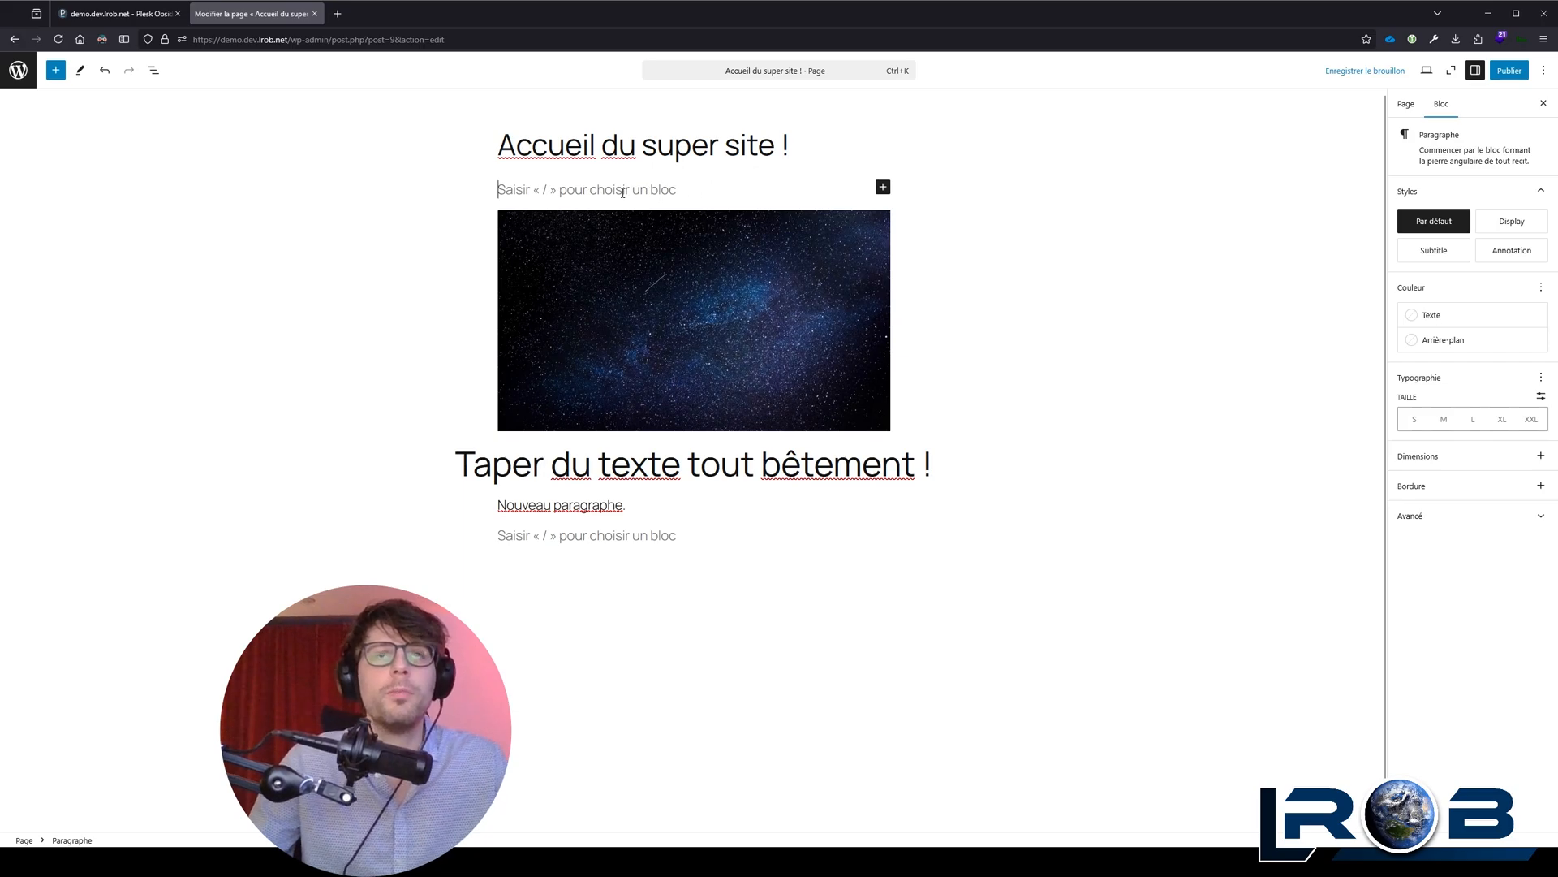
{"action": "left_click", "coordinate": [727, 272]}
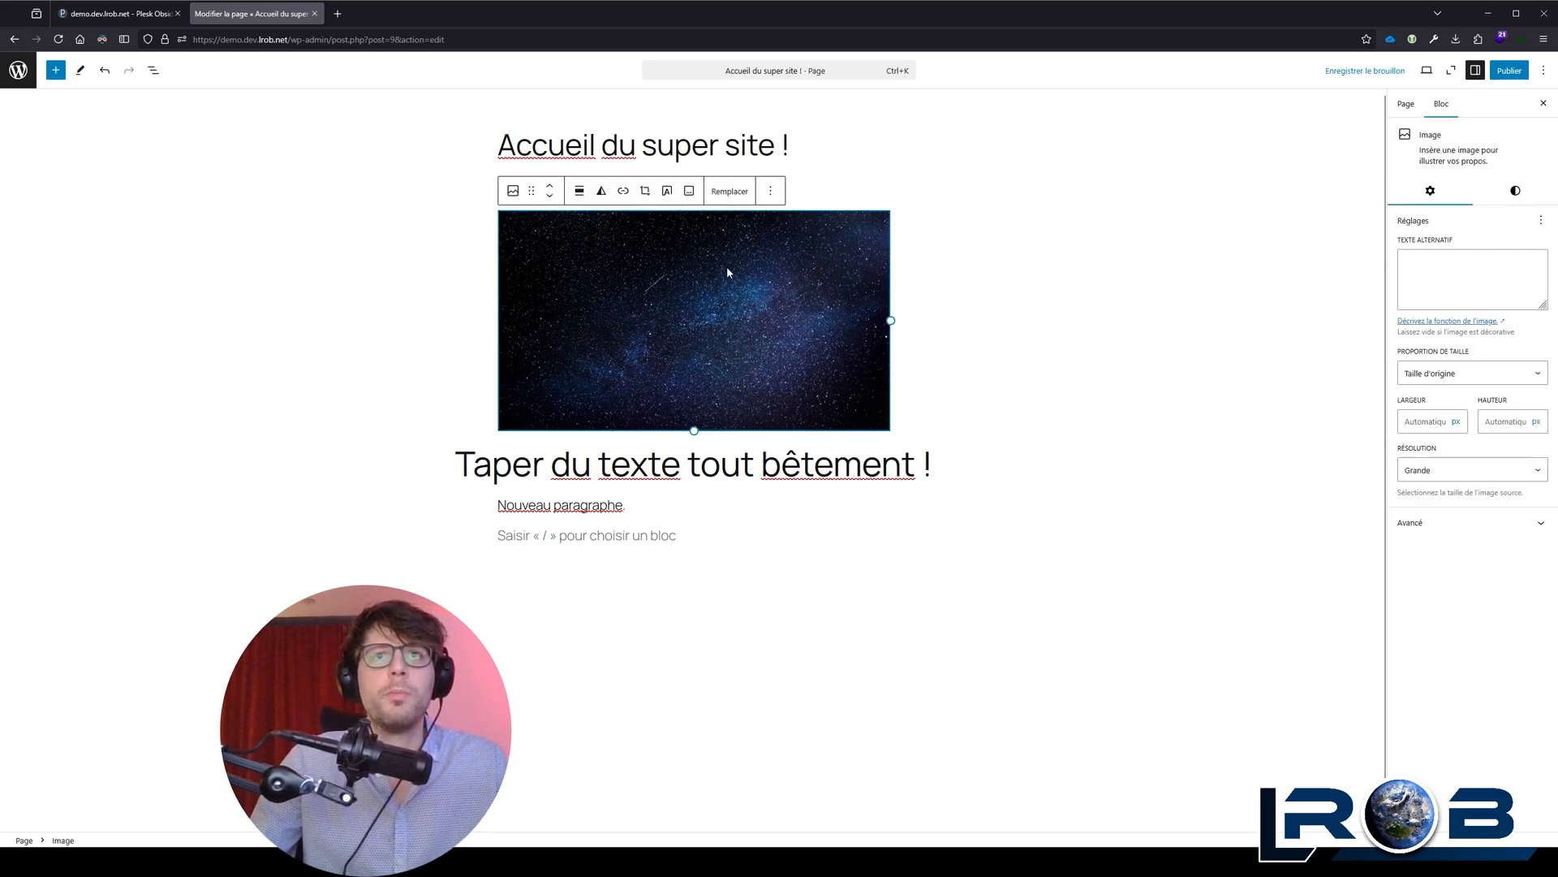
{"action": "key", "text": "Return"}
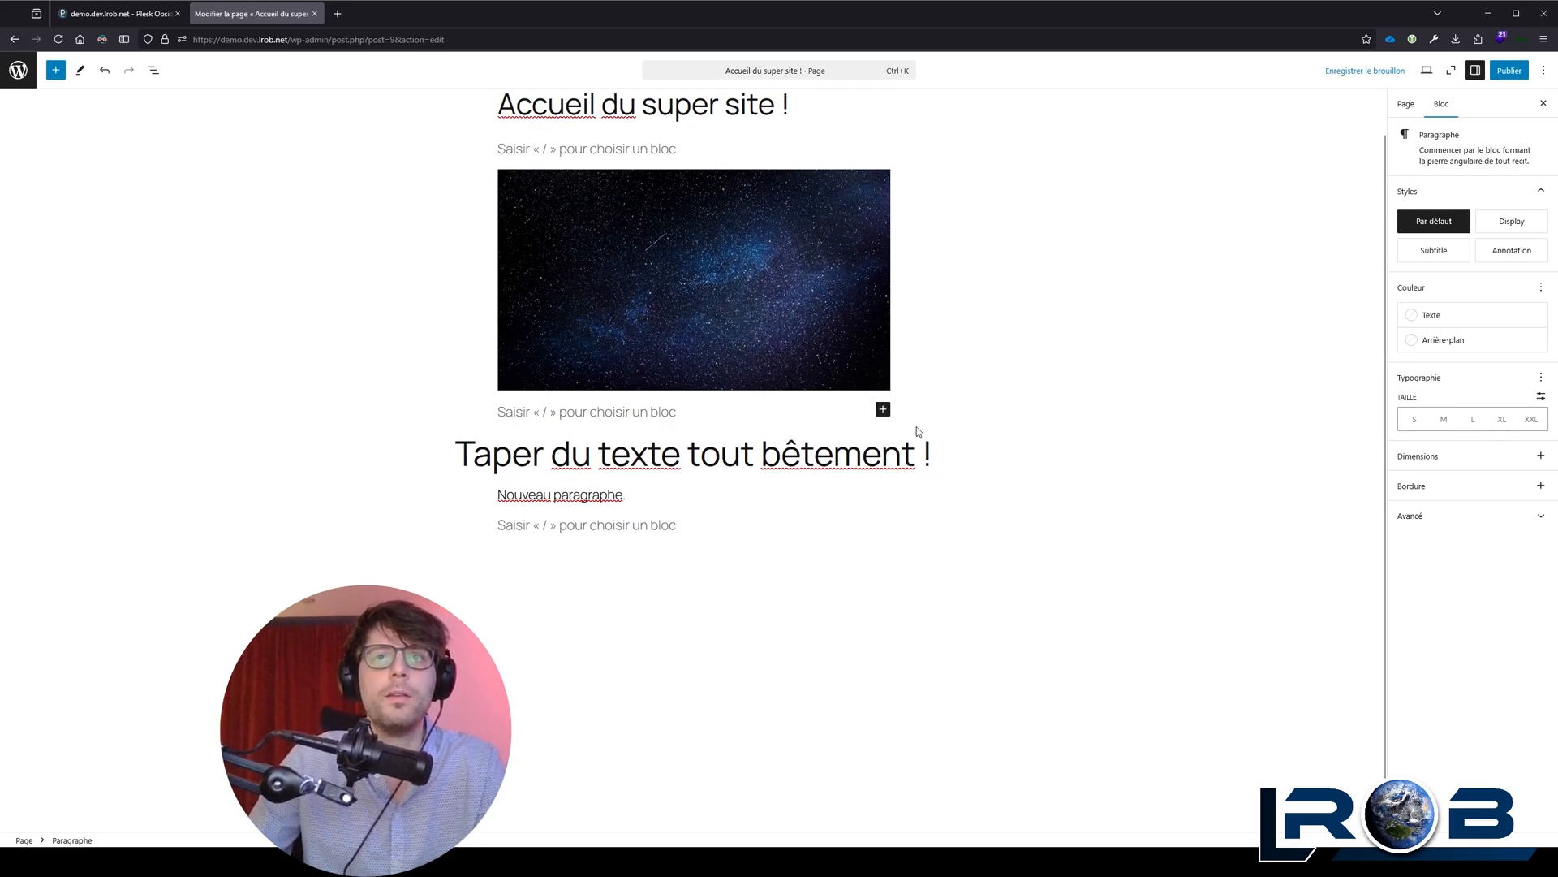
Step: Browse the full block library and place a Citation block below the paragraph "Nouveau paragraphe."
{"action": "left_click", "coordinate": [884, 409]}
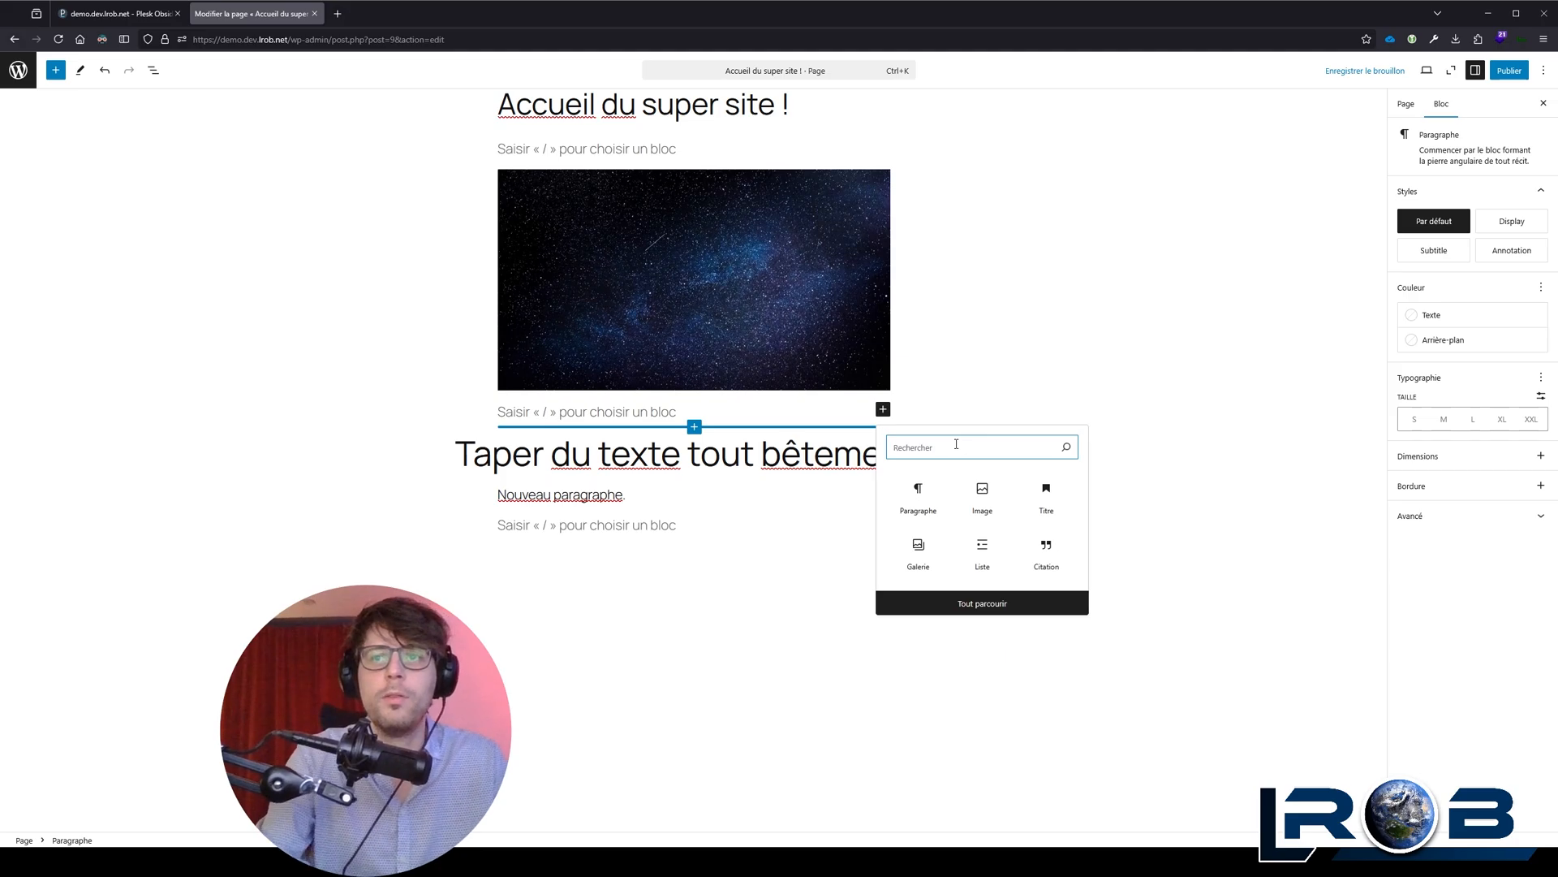
{"action": "left_click", "coordinate": [978, 606]}
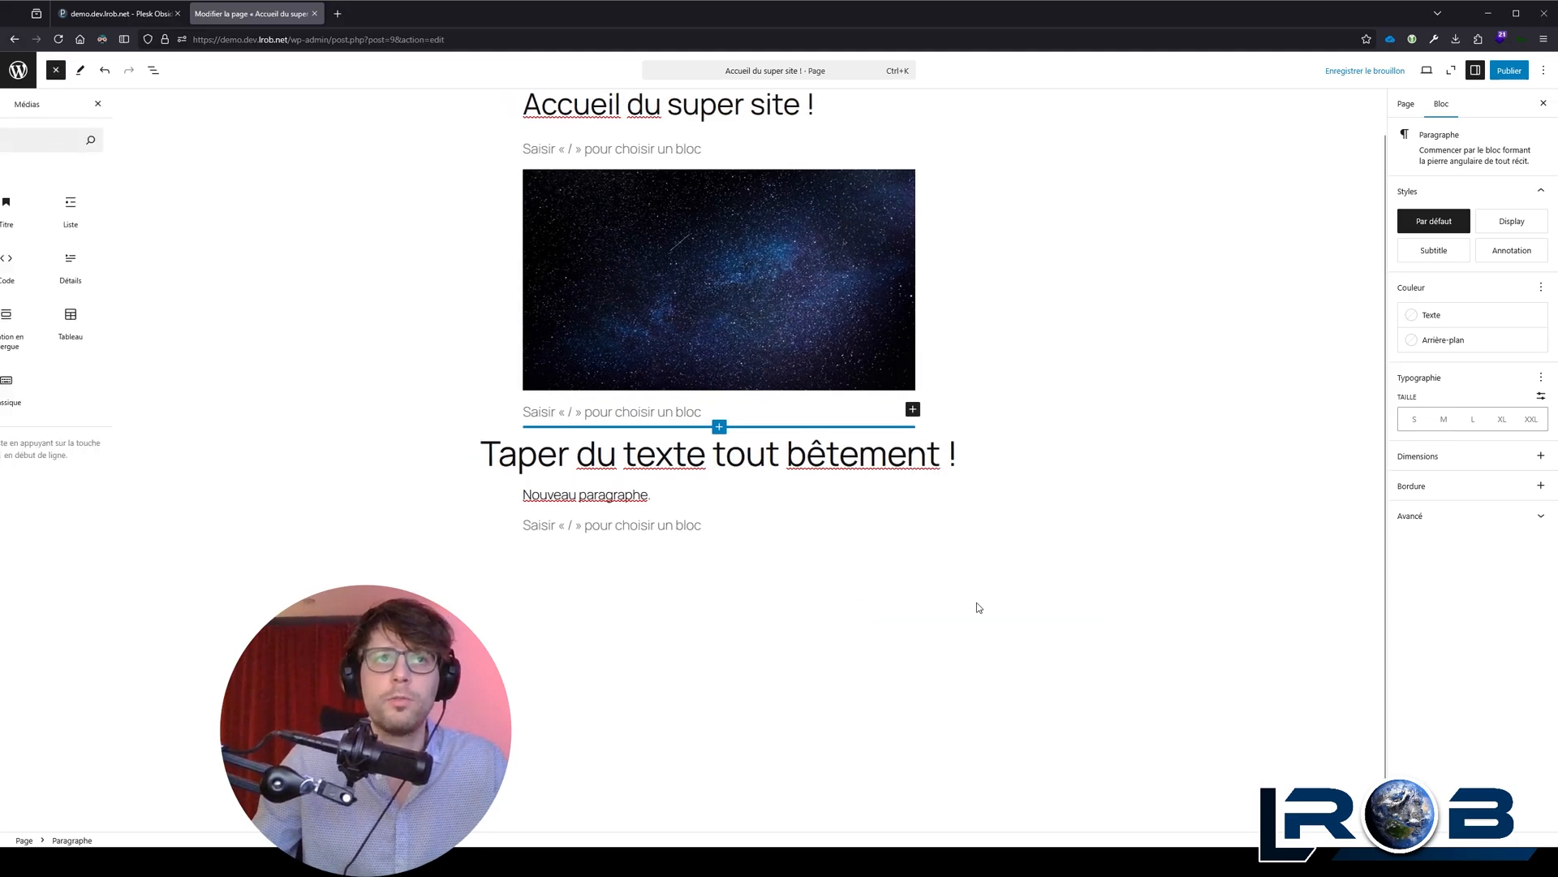
{"action": "scroll", "coordinate": [114, 349], "scroll_direction": "down", "scroll_amount": 3}
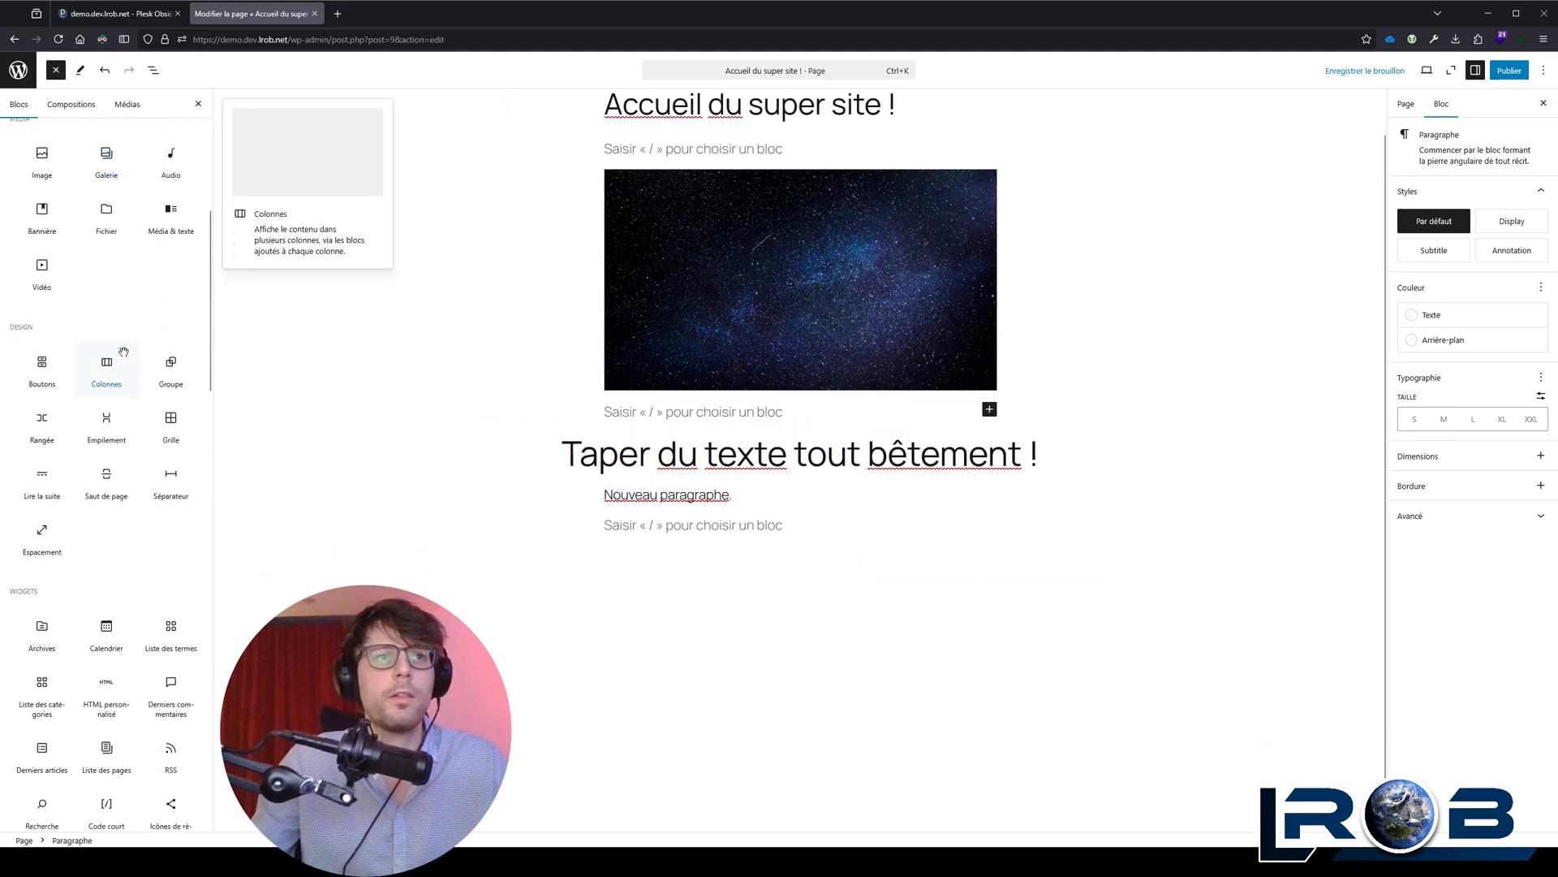
{"action": "scroll", "coordinate": [49, 292], "scroll_direction": "up", "scroll_amount": 3}
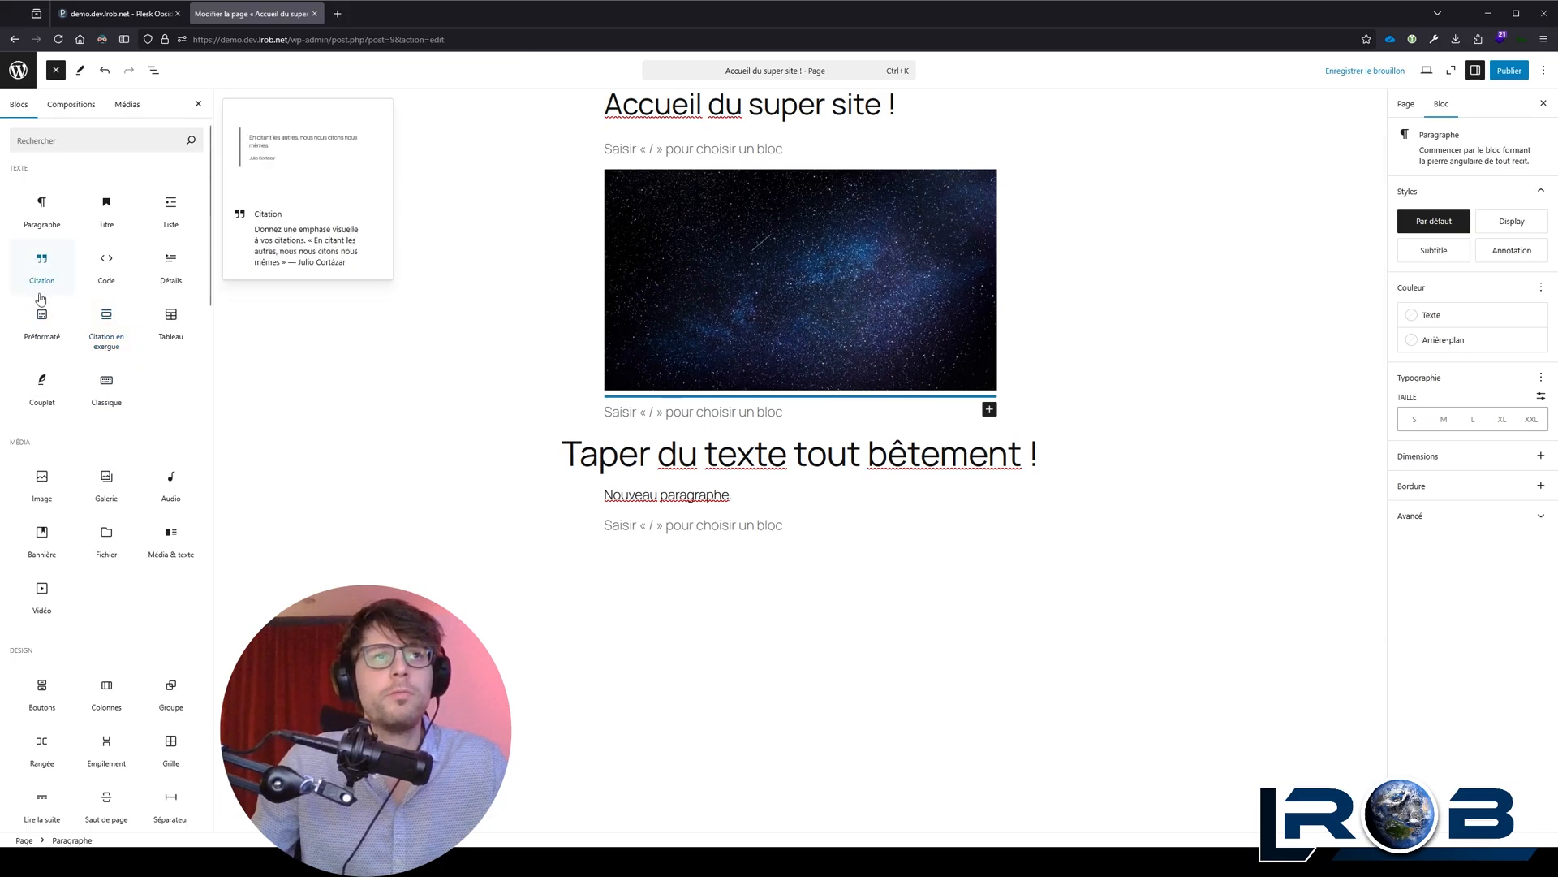
{"action": "left_click_drag", "start_coordinate": [42, 265], "coordinate": [748, 529]}
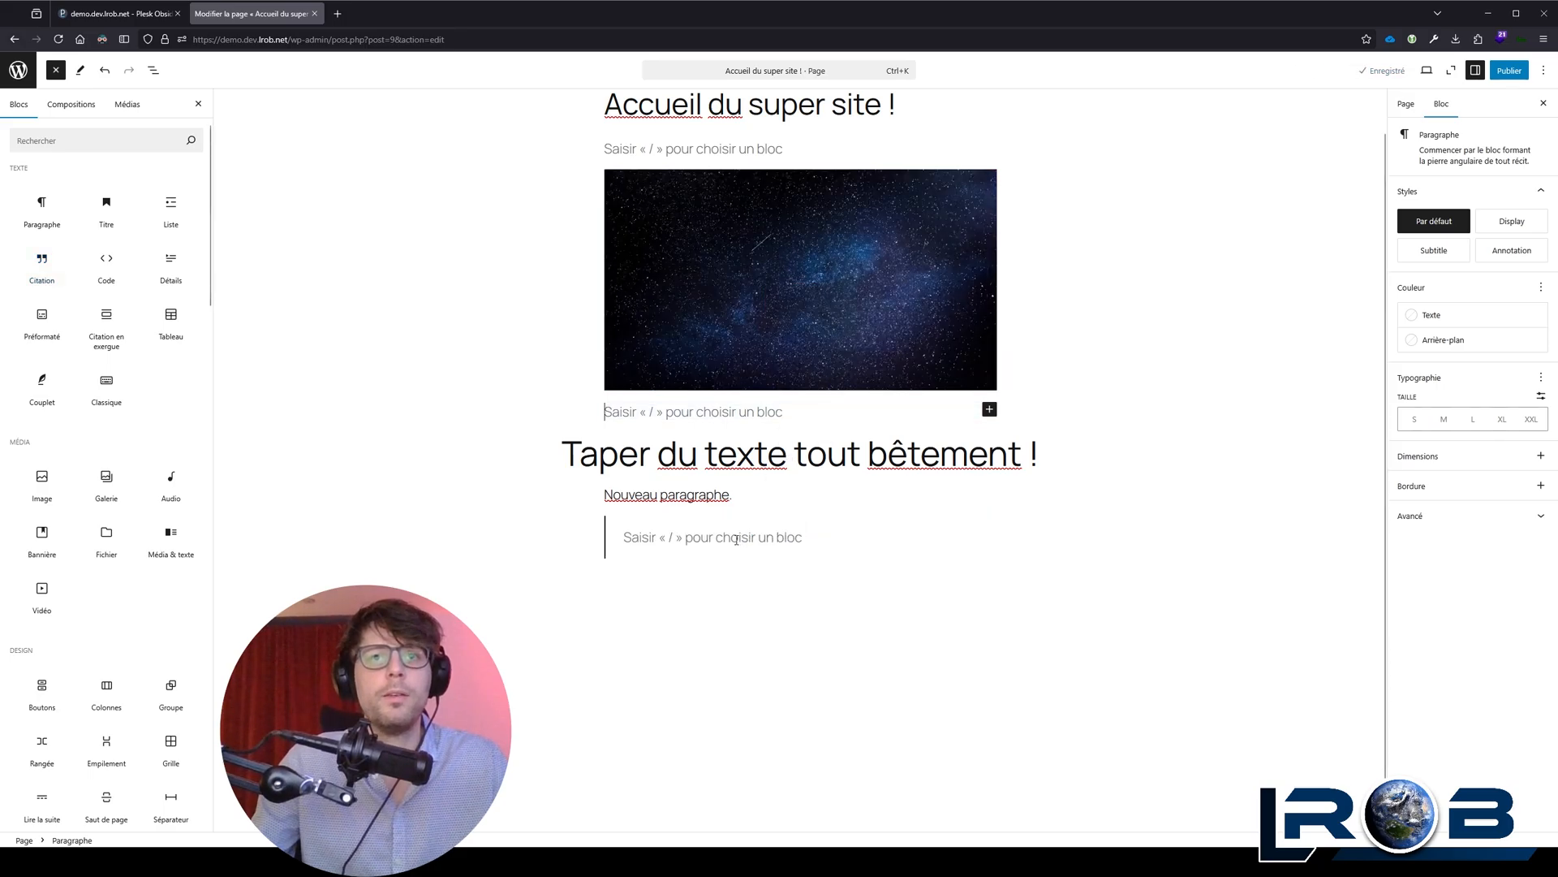
Step: Write "Ceci est une citation !" in the new Citation block
{"action": "left_click", "coordinate": [679, 500]}
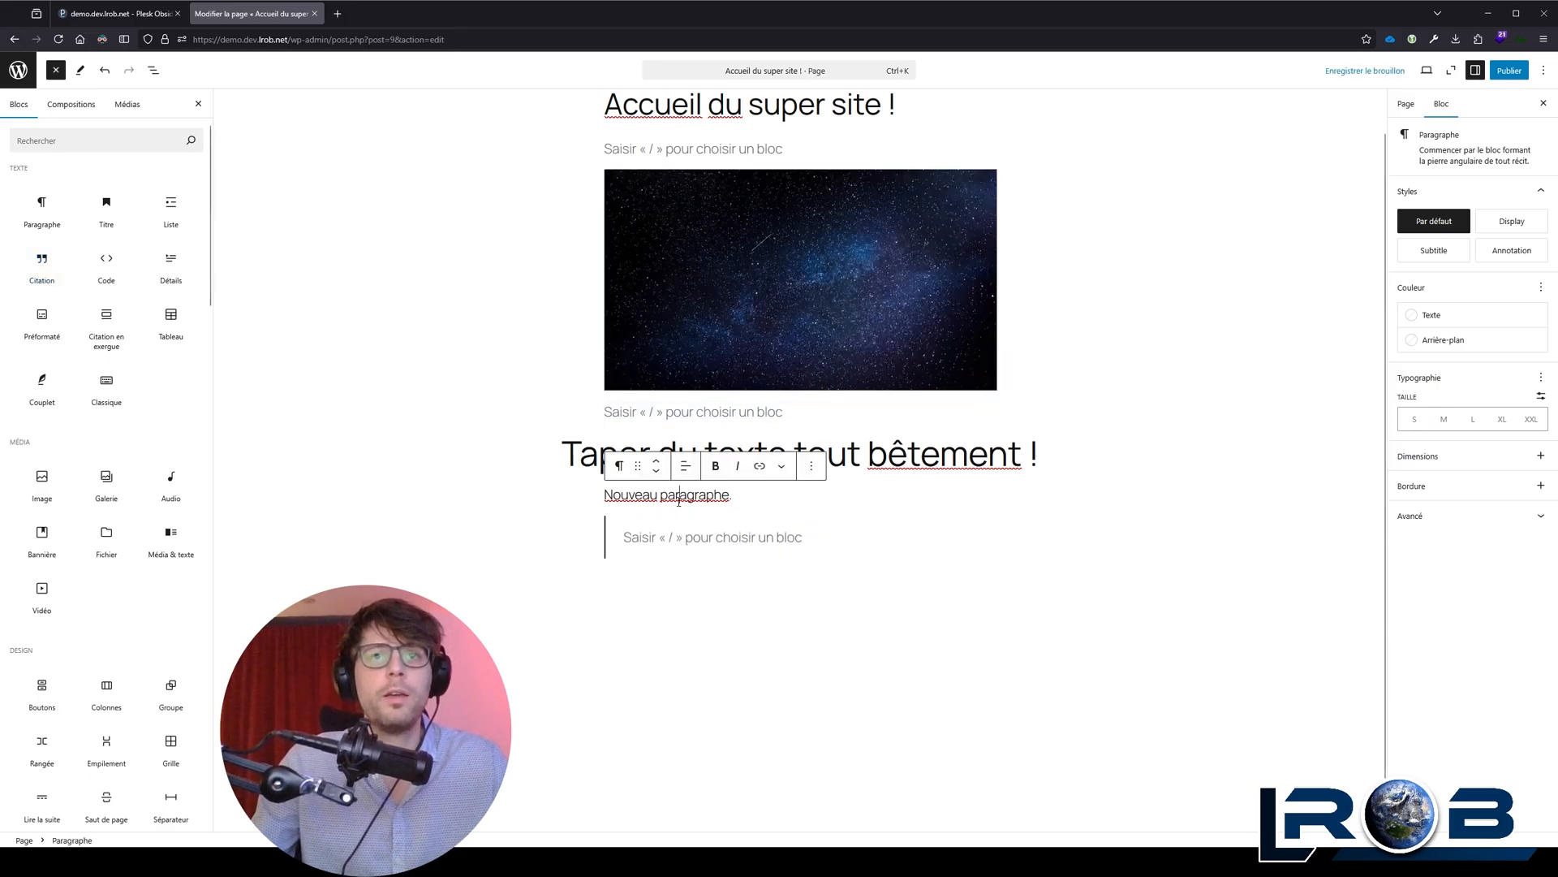
{"action": "left_click", "coordinate": [697, 539]}
{"action": "type", "text": "Ceci est une "}
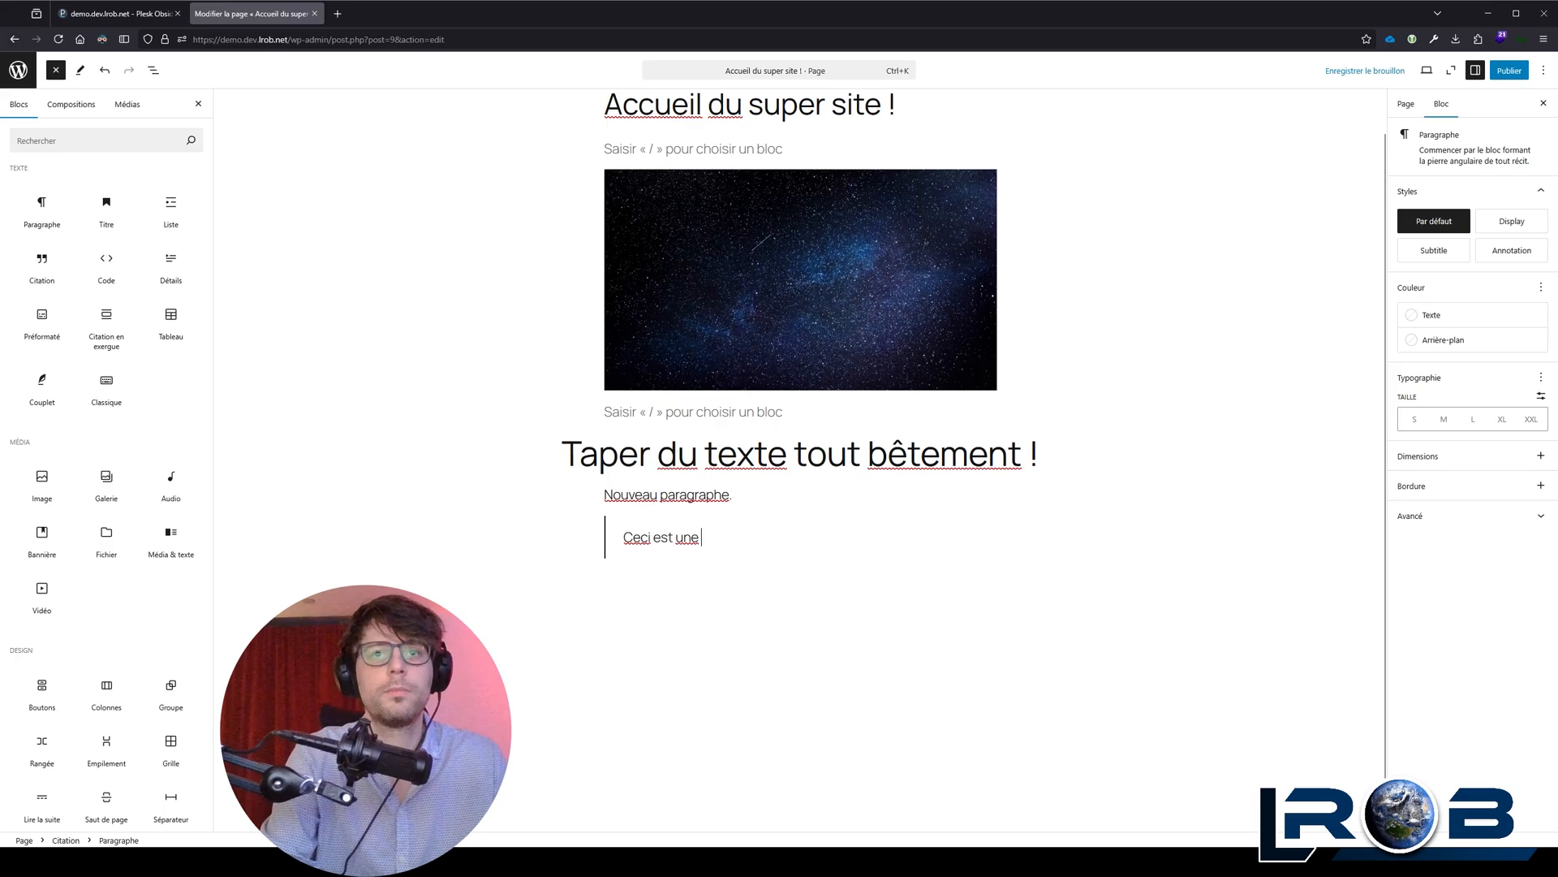
{"action": "type", "text": "citation !"}
Step: Delete the empty paragraph blocks below and above the starry sky image
{"action": "left_click", "coordinate": [715, 412]}
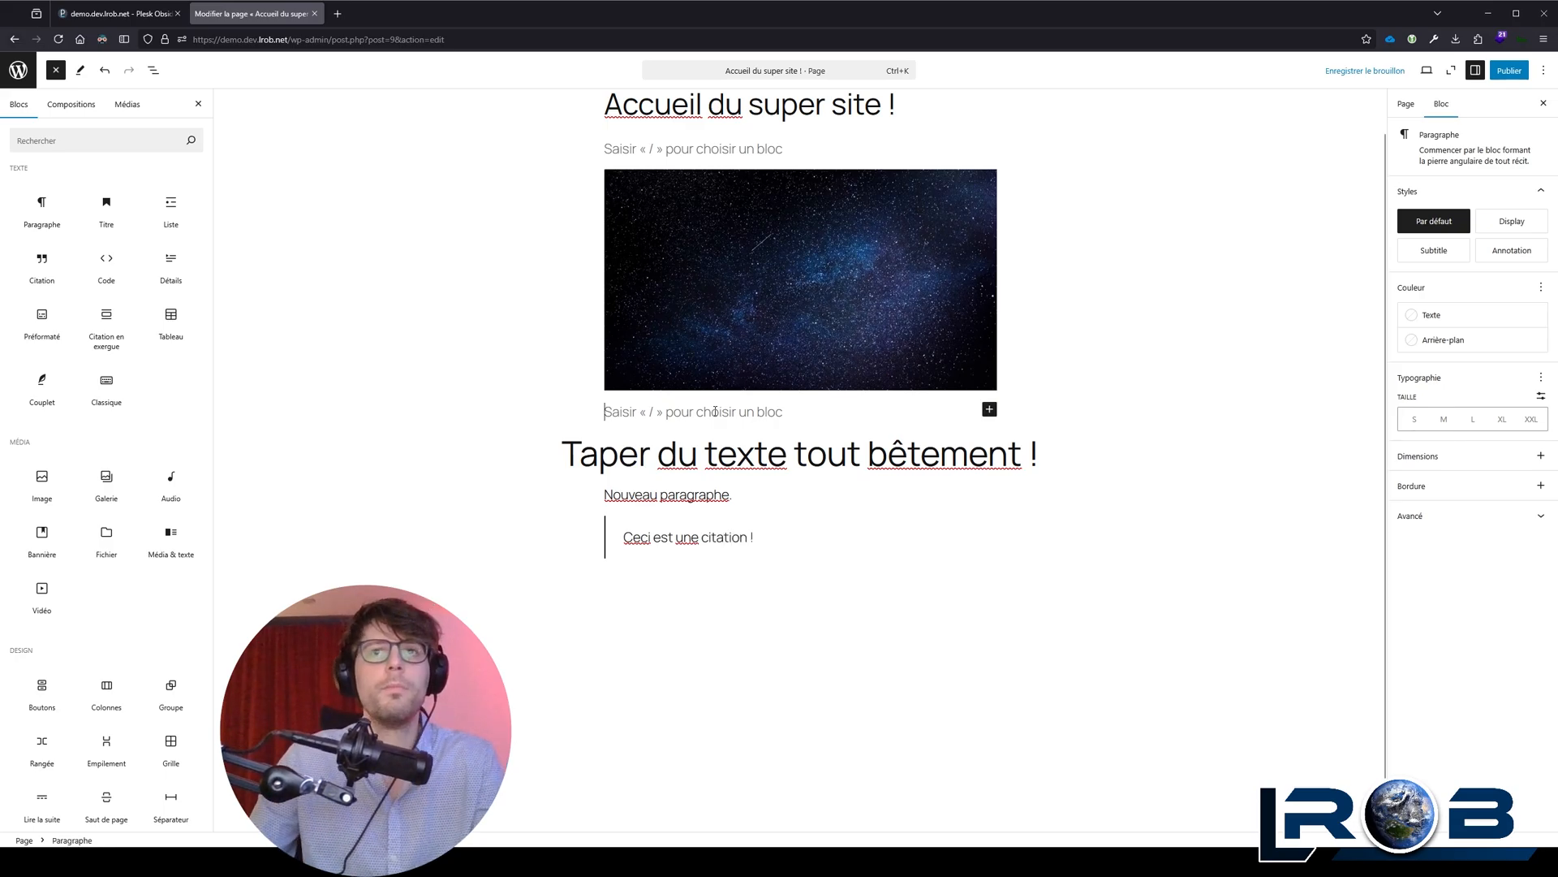
{"action": "key", "text": "BackSpace"}
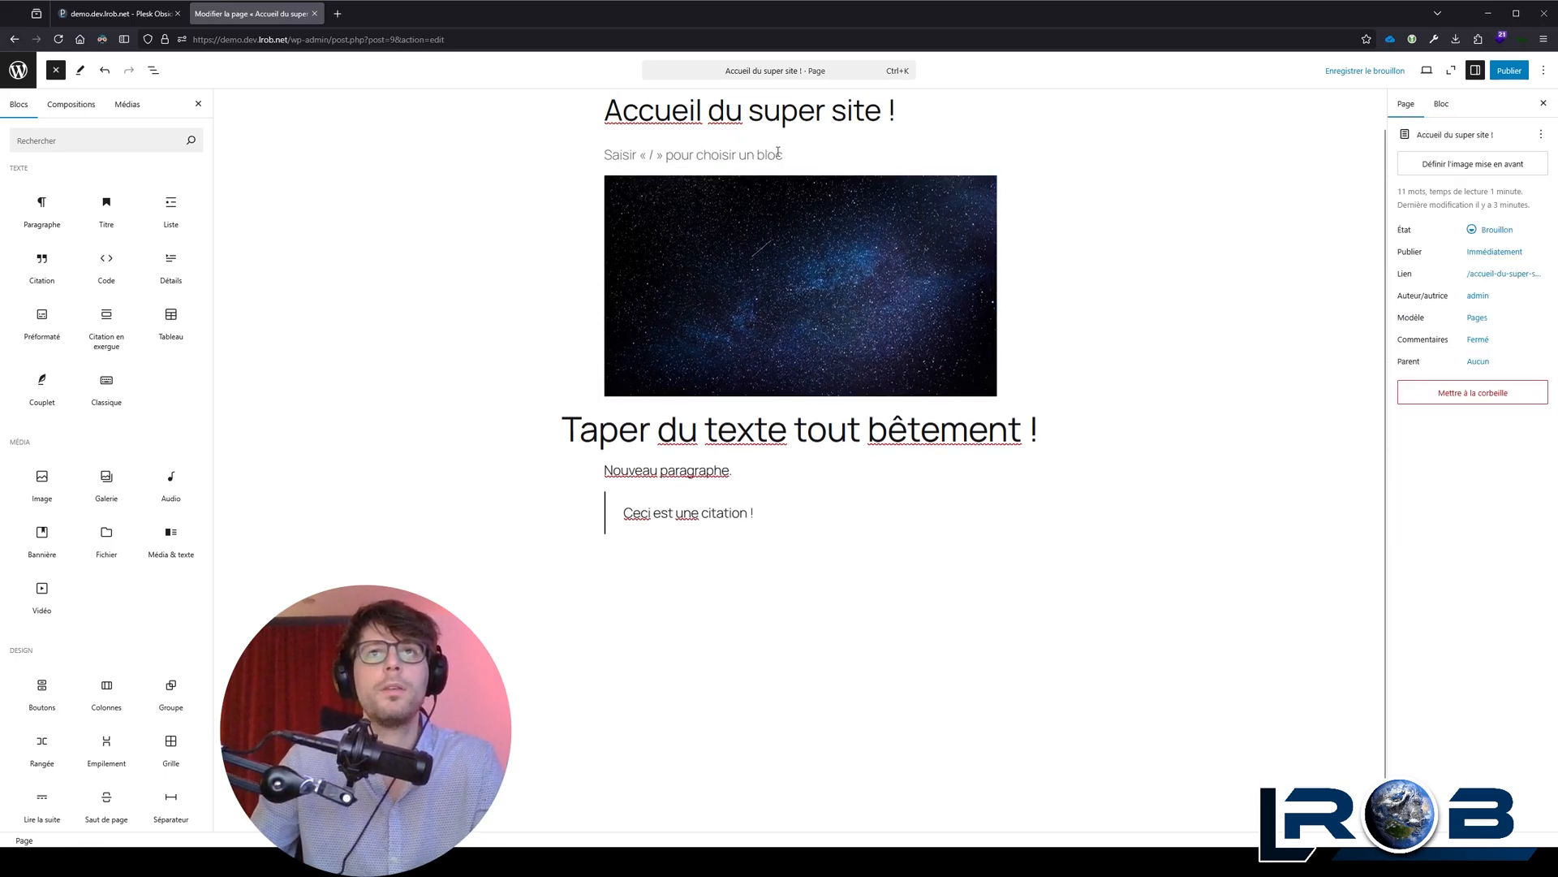
{"action": "left_click", "coordinate": [758, 155]}
{"action": "key", "text": "Delete"}
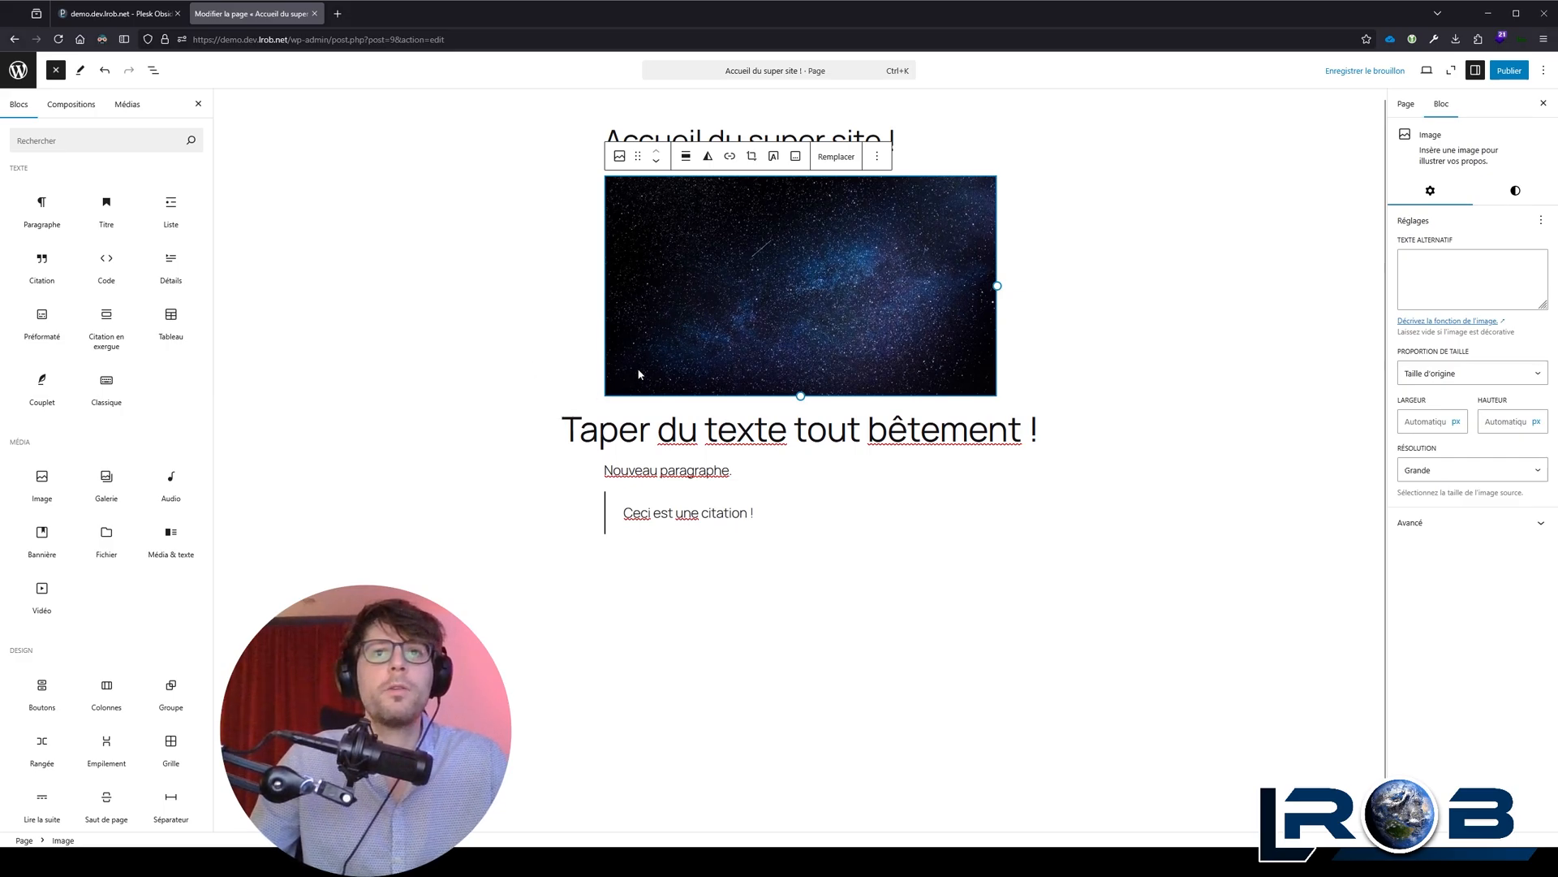
{"action": "left_click", "coordinate": [558, 423]}
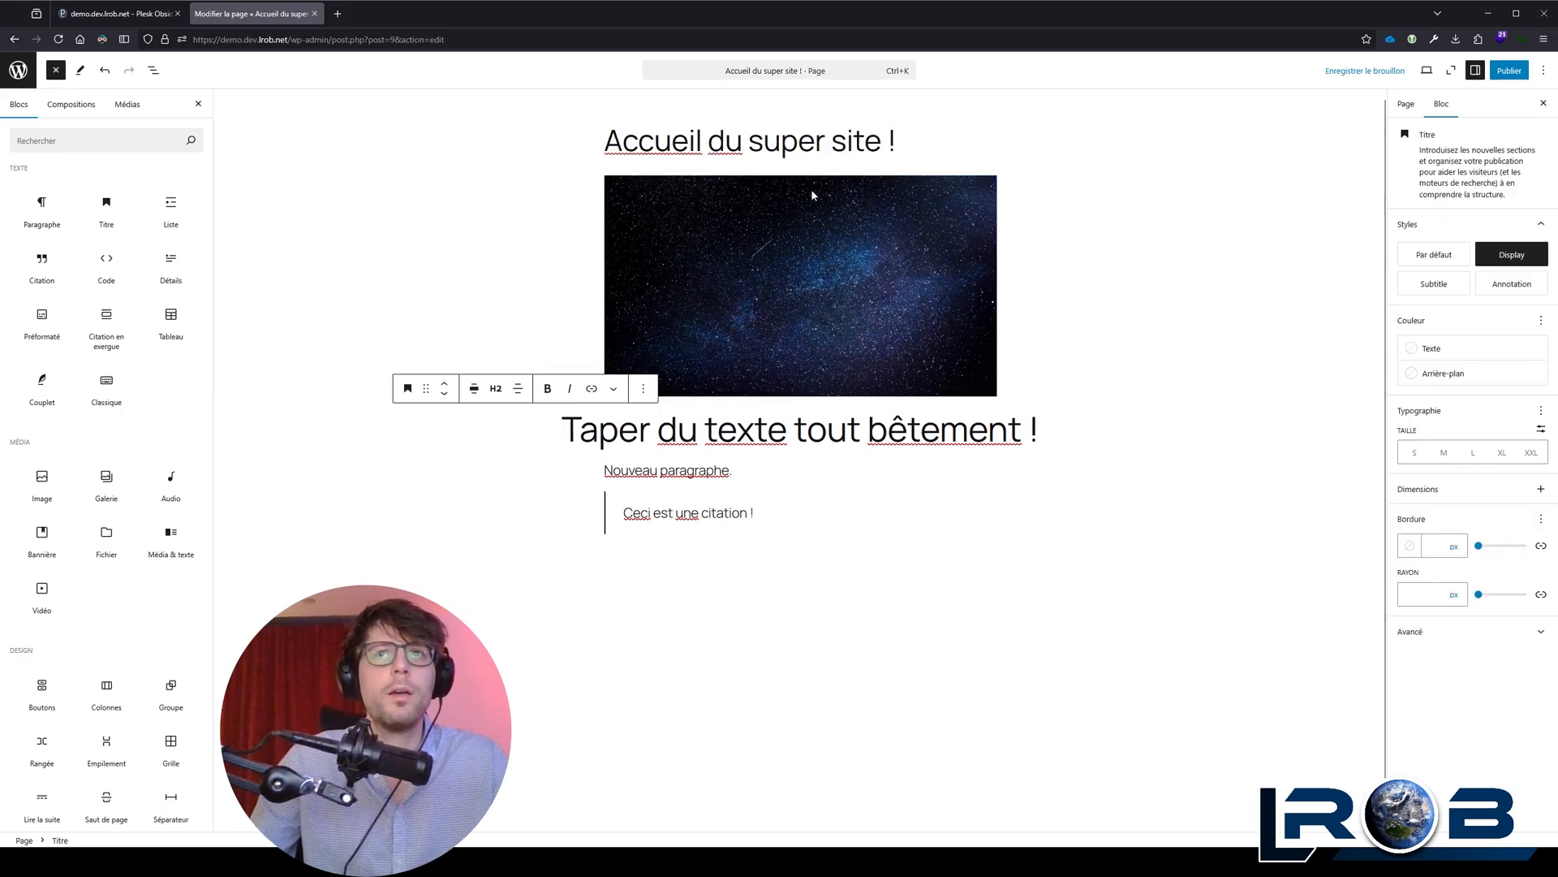
{"action": "left_click", "coordinate": [925, 143]}
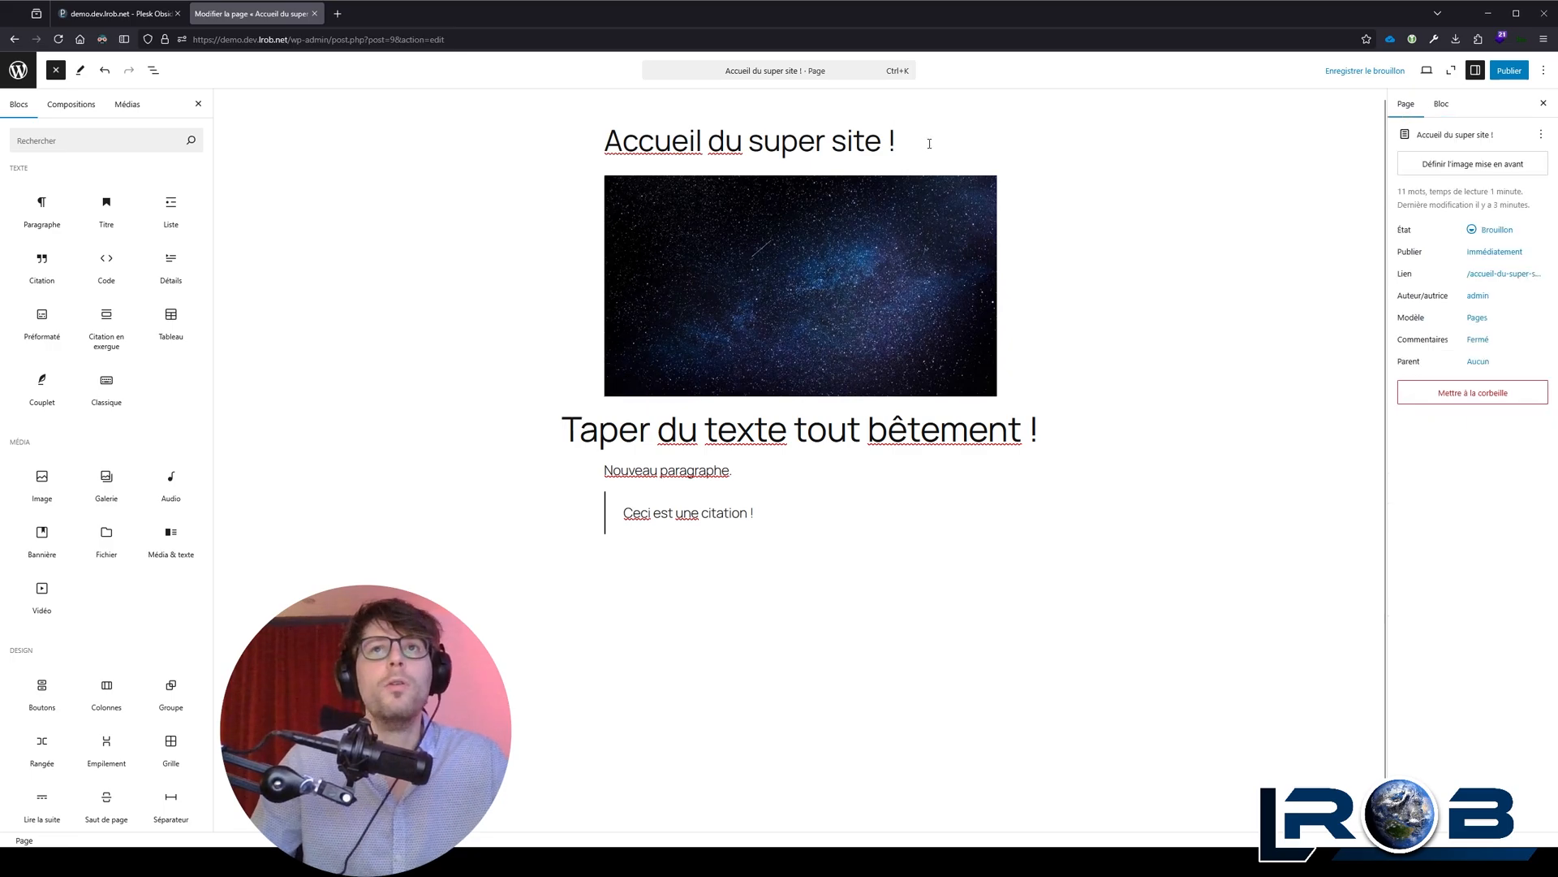
{"action": "left_click", "coordinate": [829, 304]}
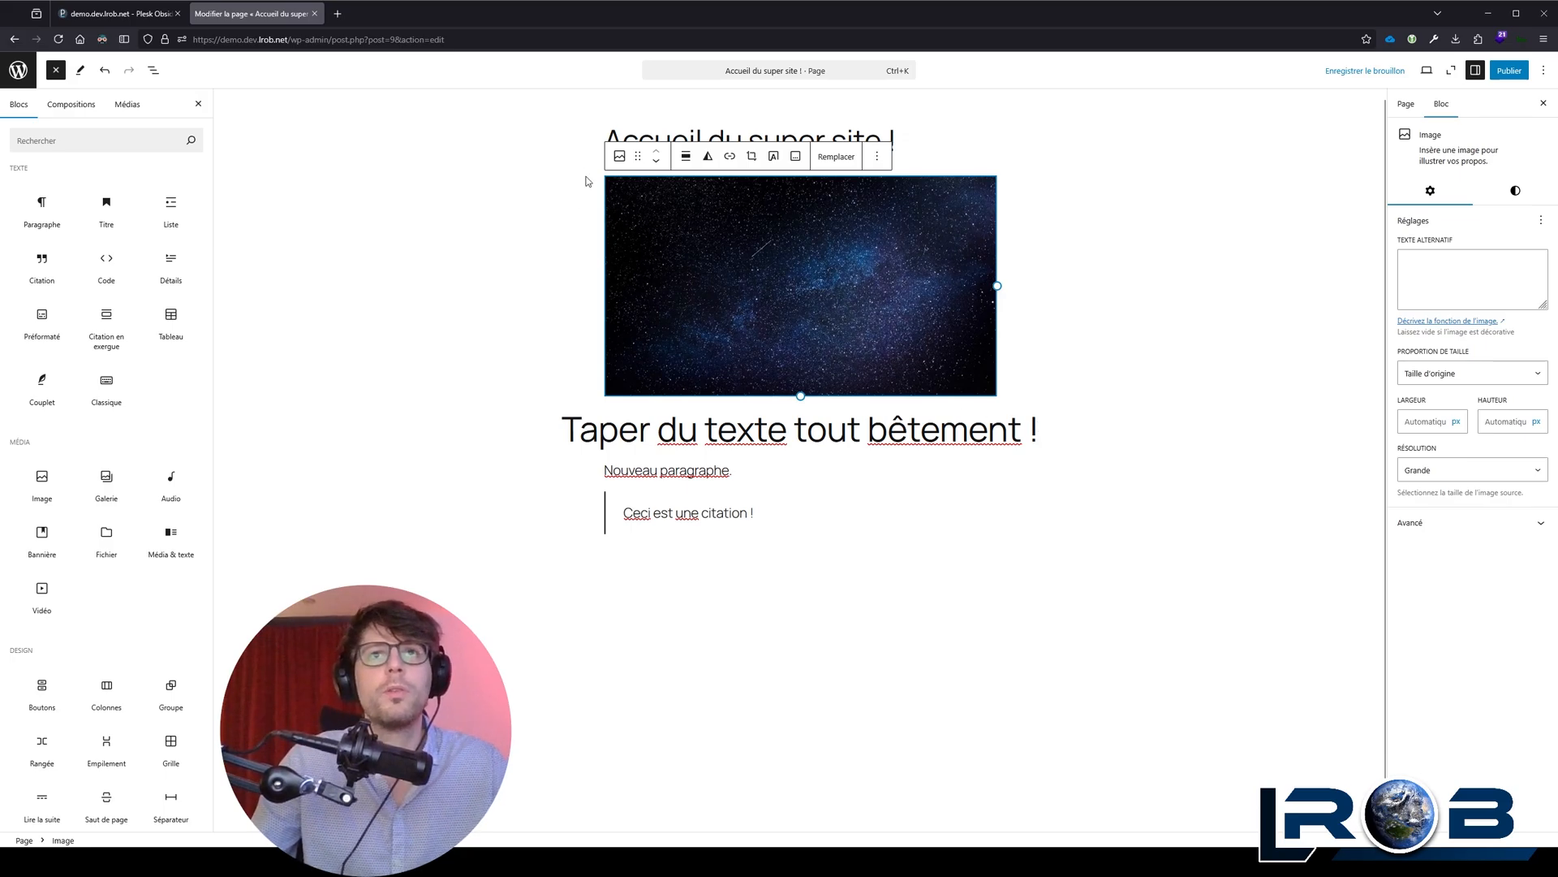
{"action": "left_click", "coordinate": [609, 154]}
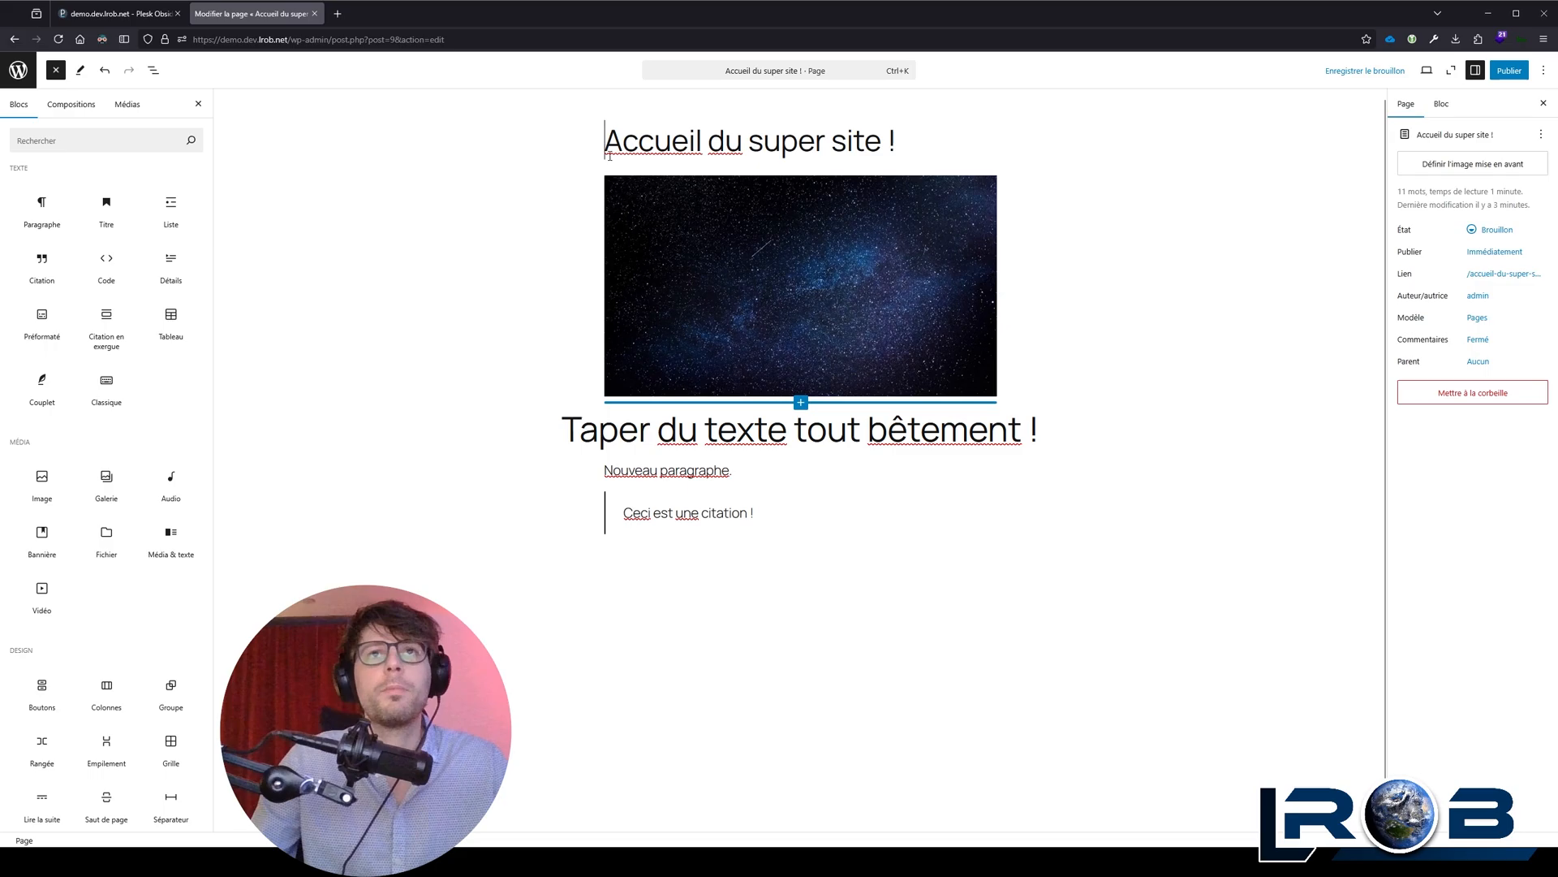
Step: Select the starry sky image together with the heading "Taper du texte tout bêtement !" and group them into a Rangée block
{"action": "left_click", "coordinate": [644, 260]}
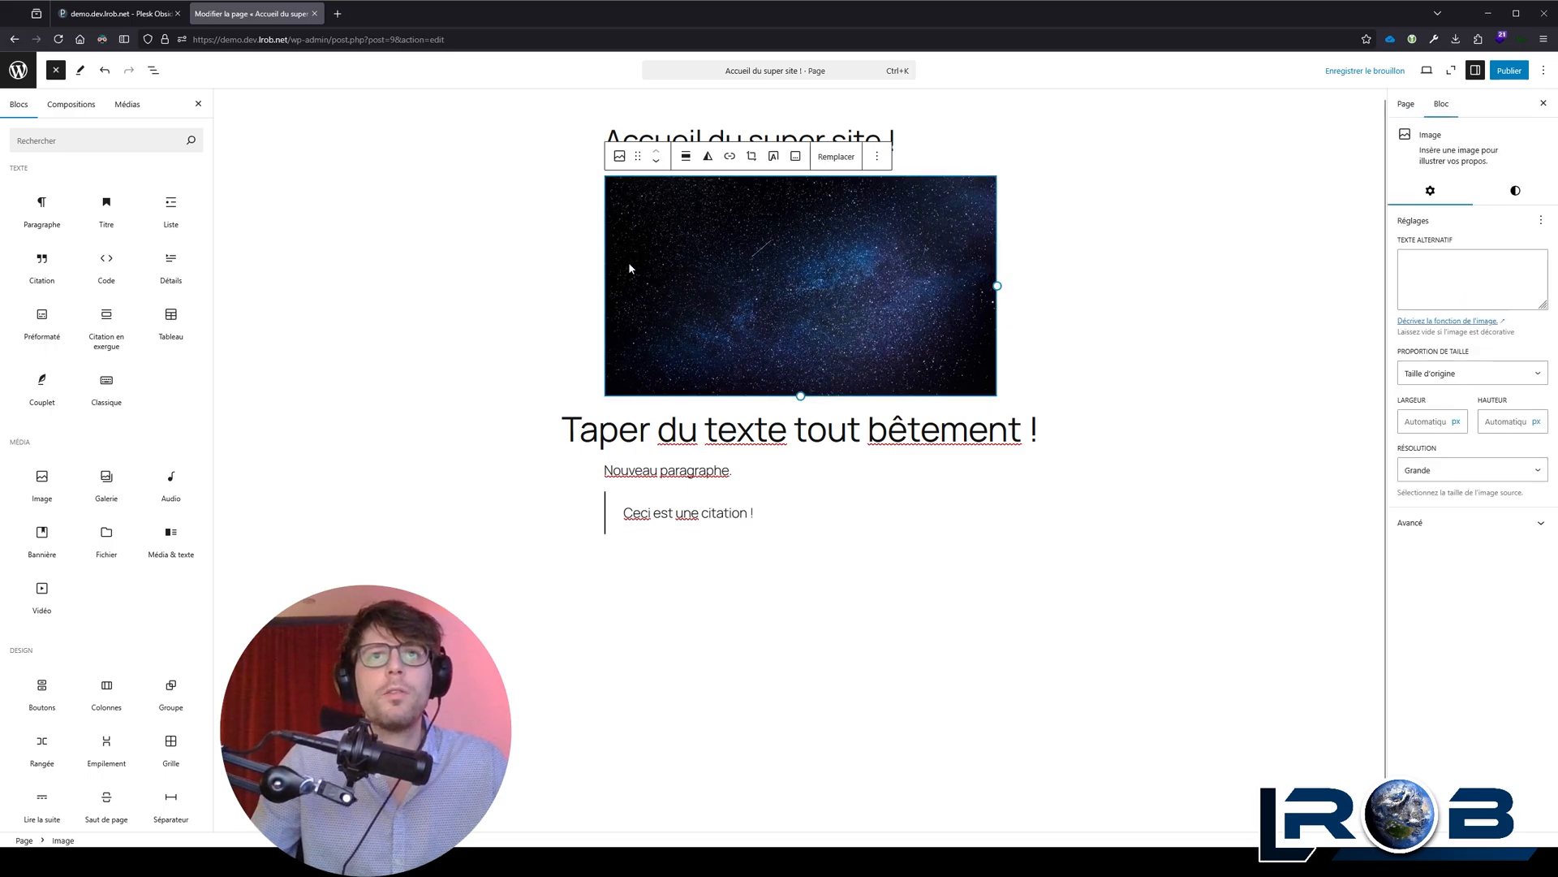
{"action": "left_click", "coordinate": [1038, 423], "text": "shift"}
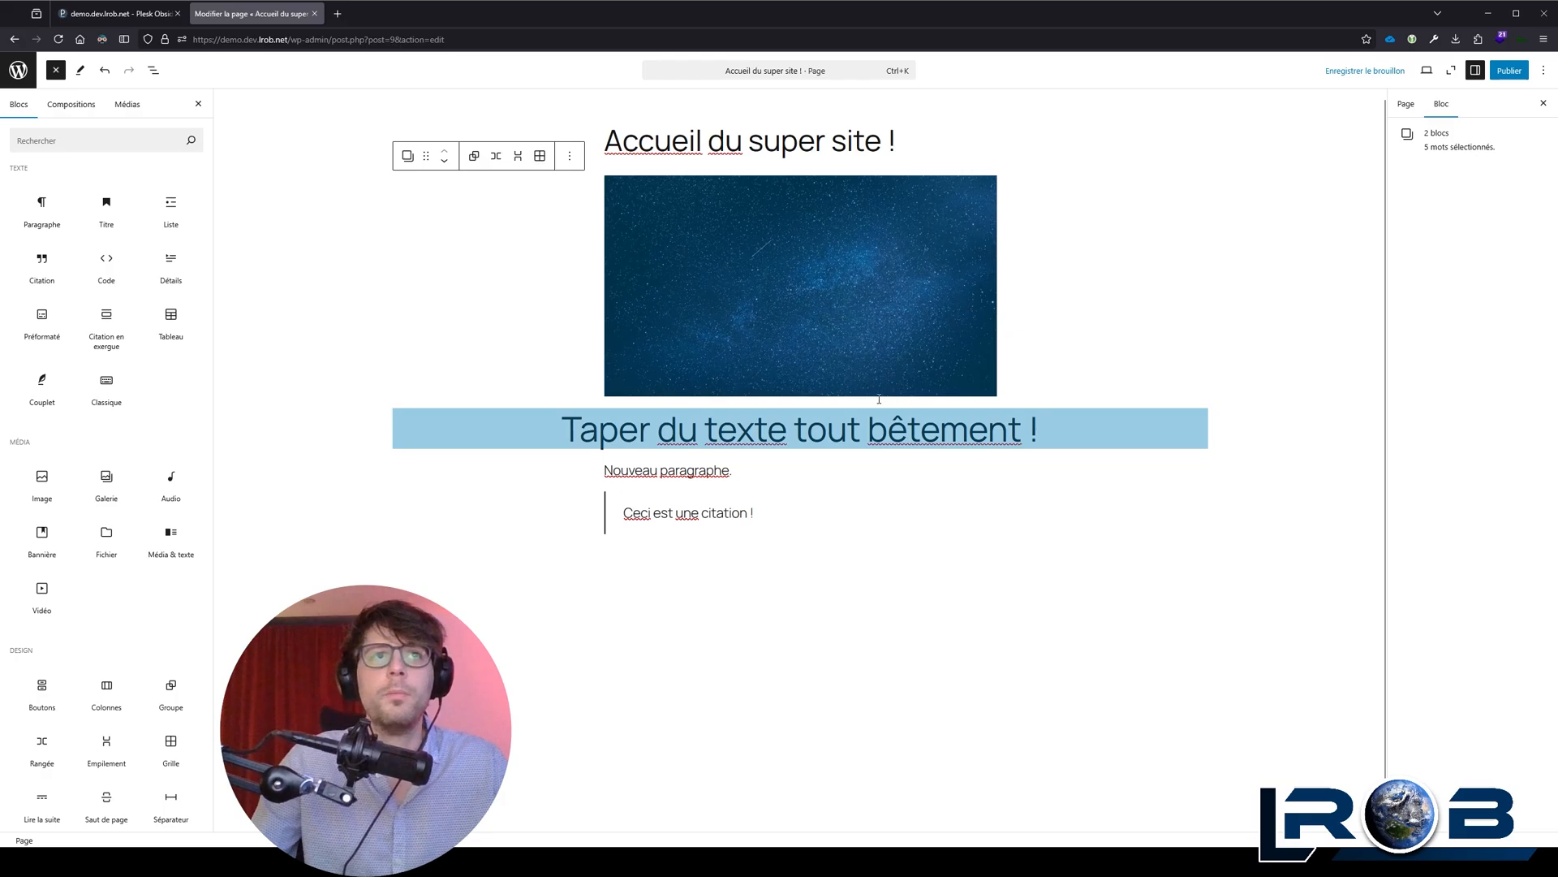
{"action": "left_click", "coordinate": [152, 70]}
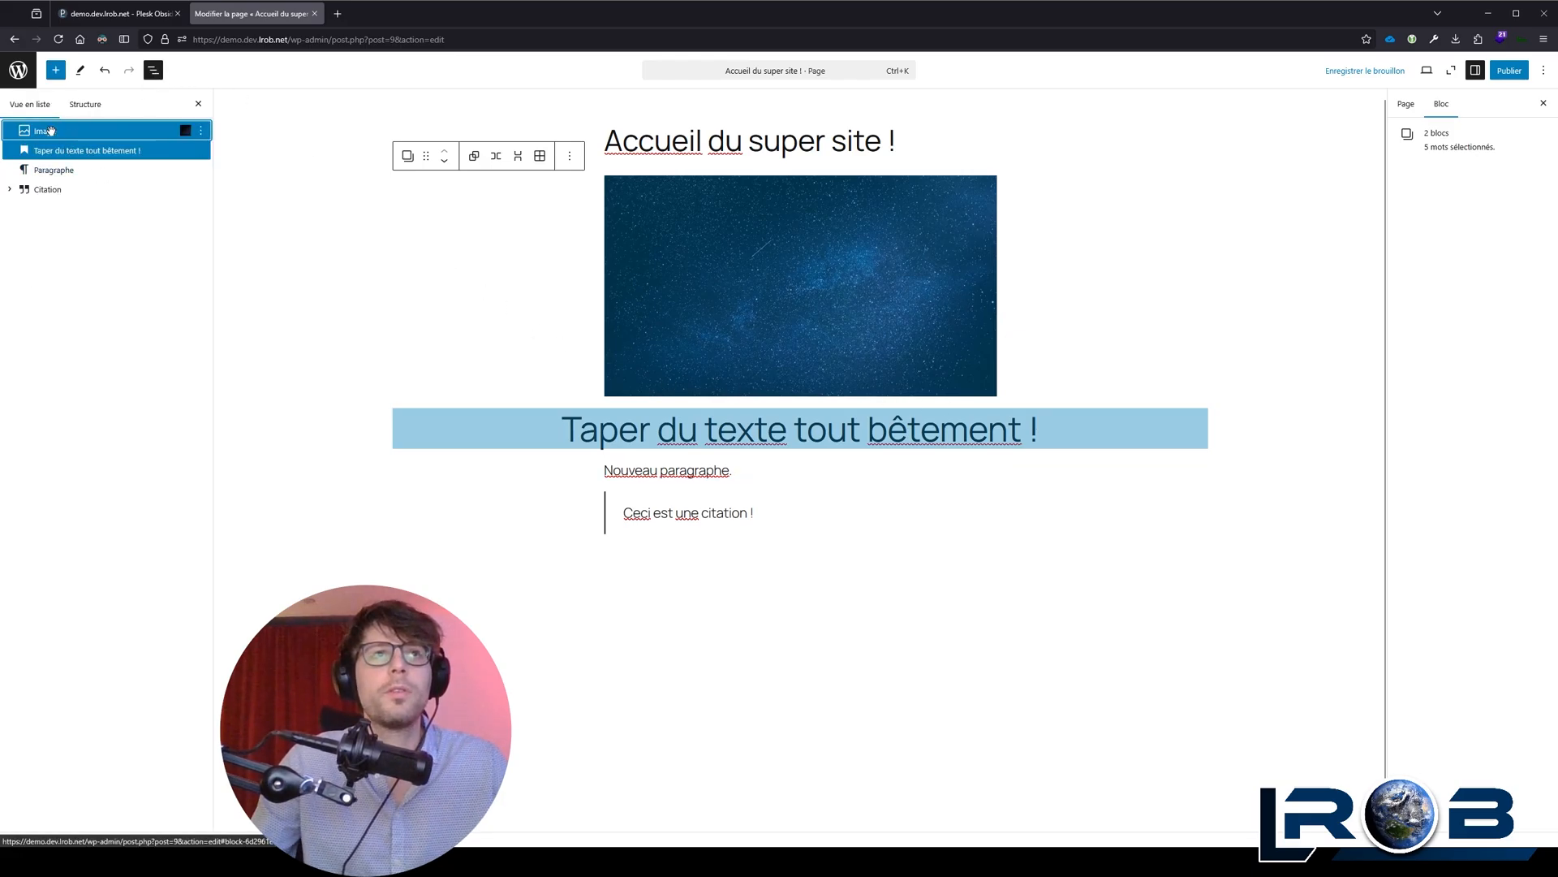
{"action": "left_click", "coordinate": [72, 148]}
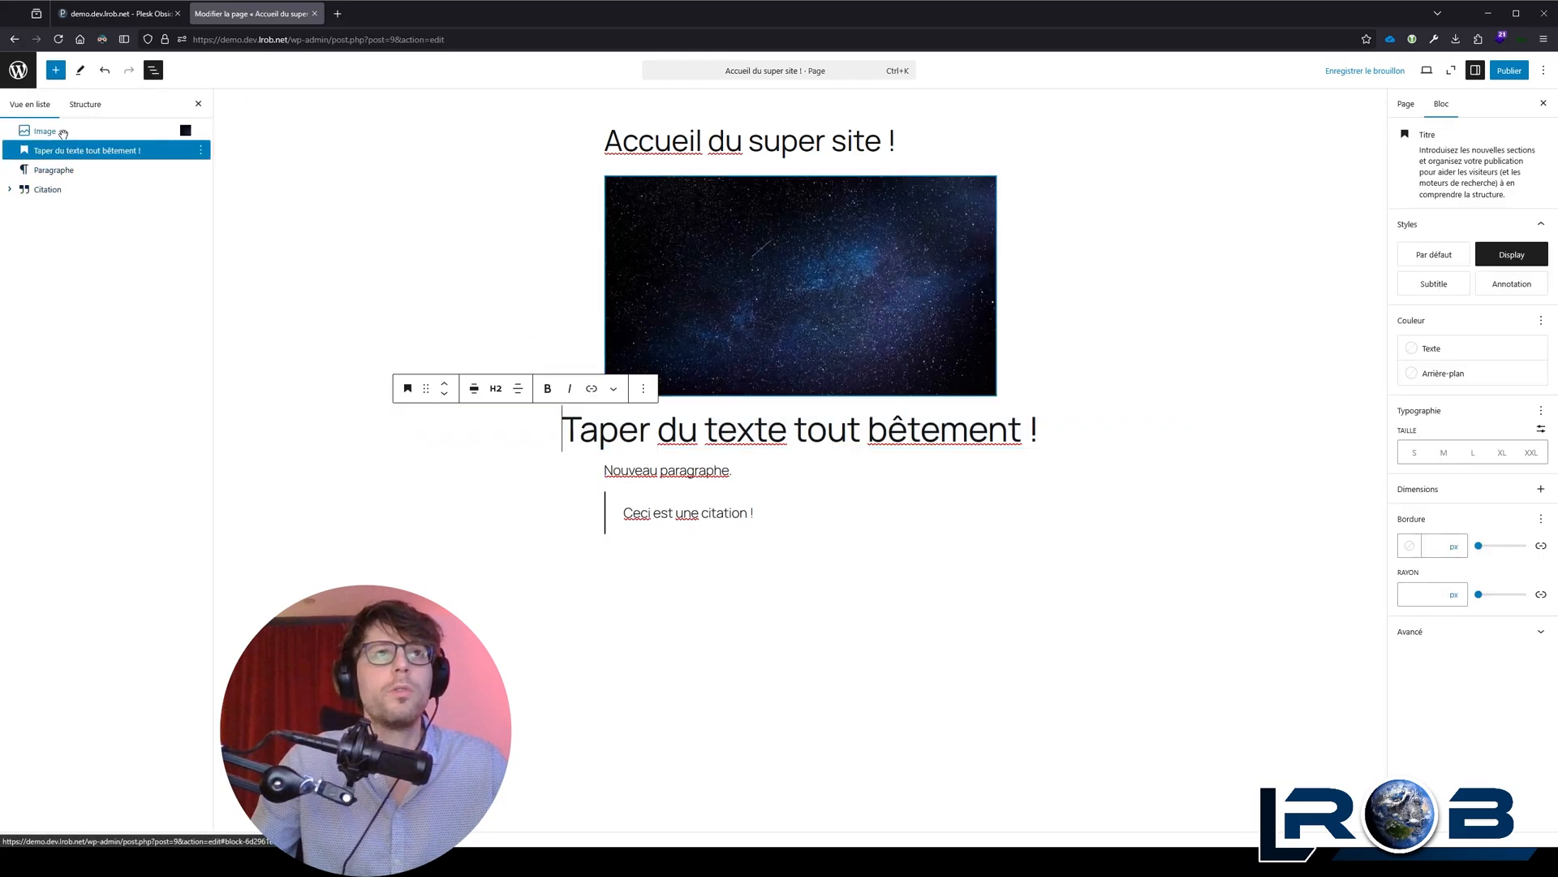
{"action": "left_click", "coordinate": [63, 133]}
{"action": "left_click", "coordinate": [655, 427], "text": "shift"}
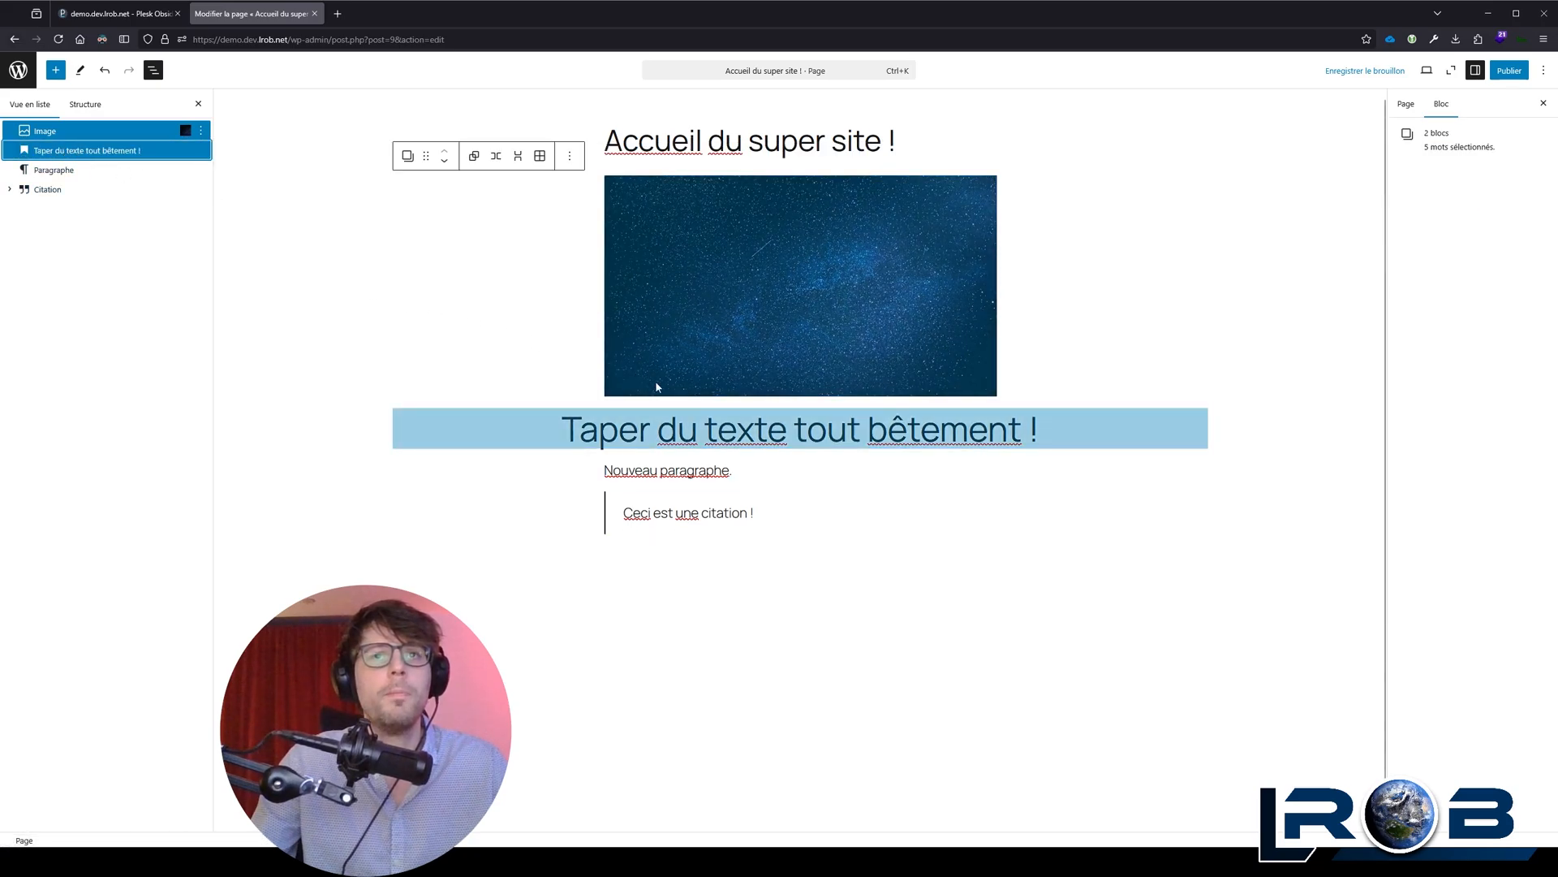
{"action": "left_click", "coordinate": [497, 157]}
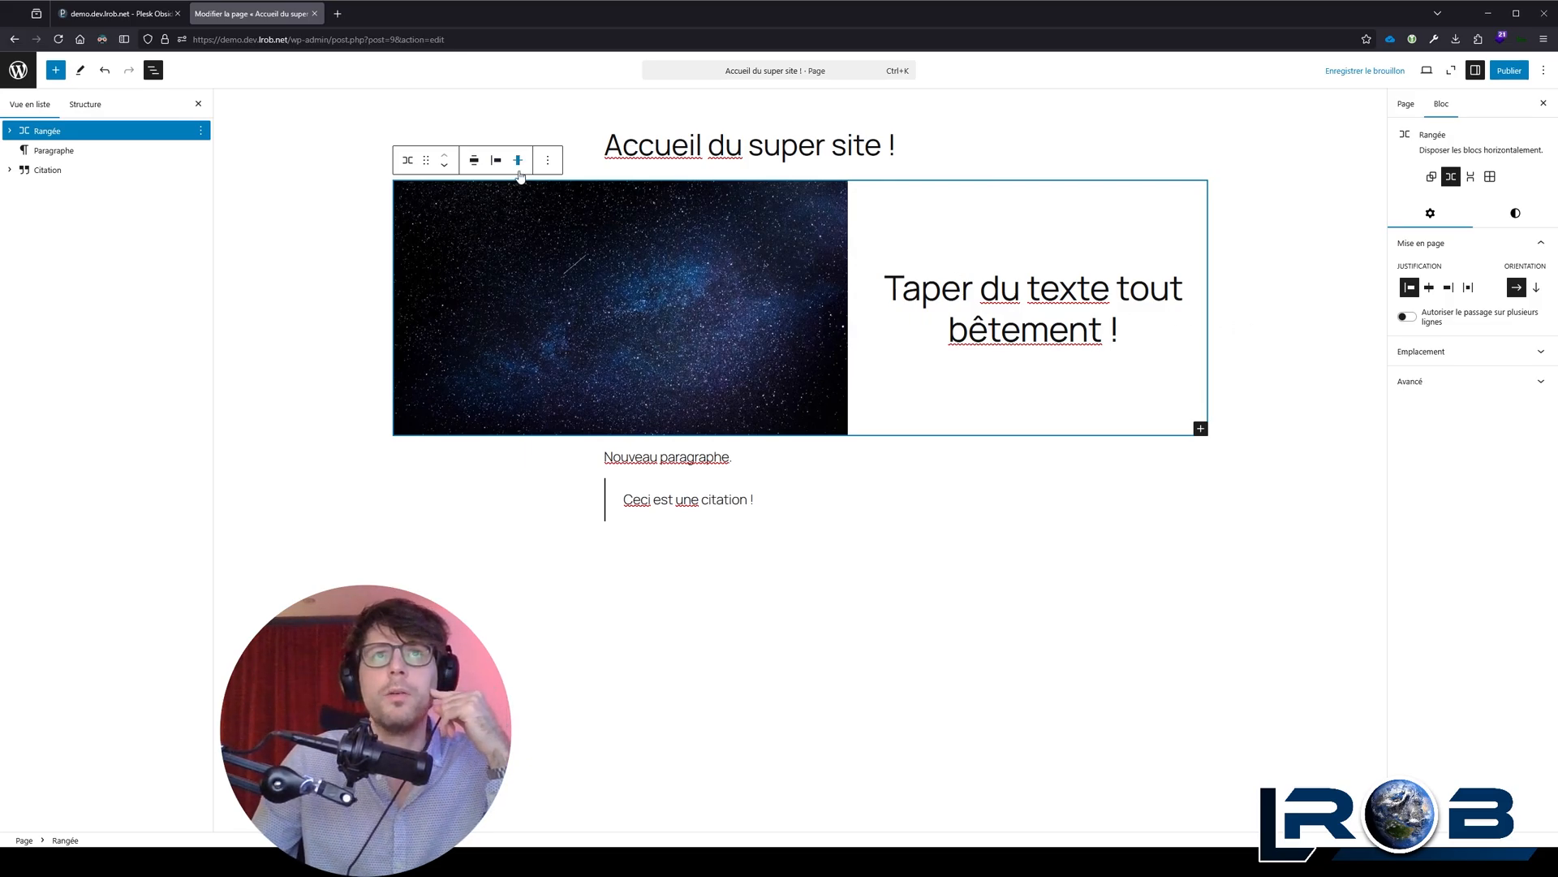
Step: Try centre and right justification for the row's blocks and settle on "Répartir les blocs"
{"action": "left_click", "coordinate": [496, 160]}
{"action": "left_click", "coordinate": [560, 218]}
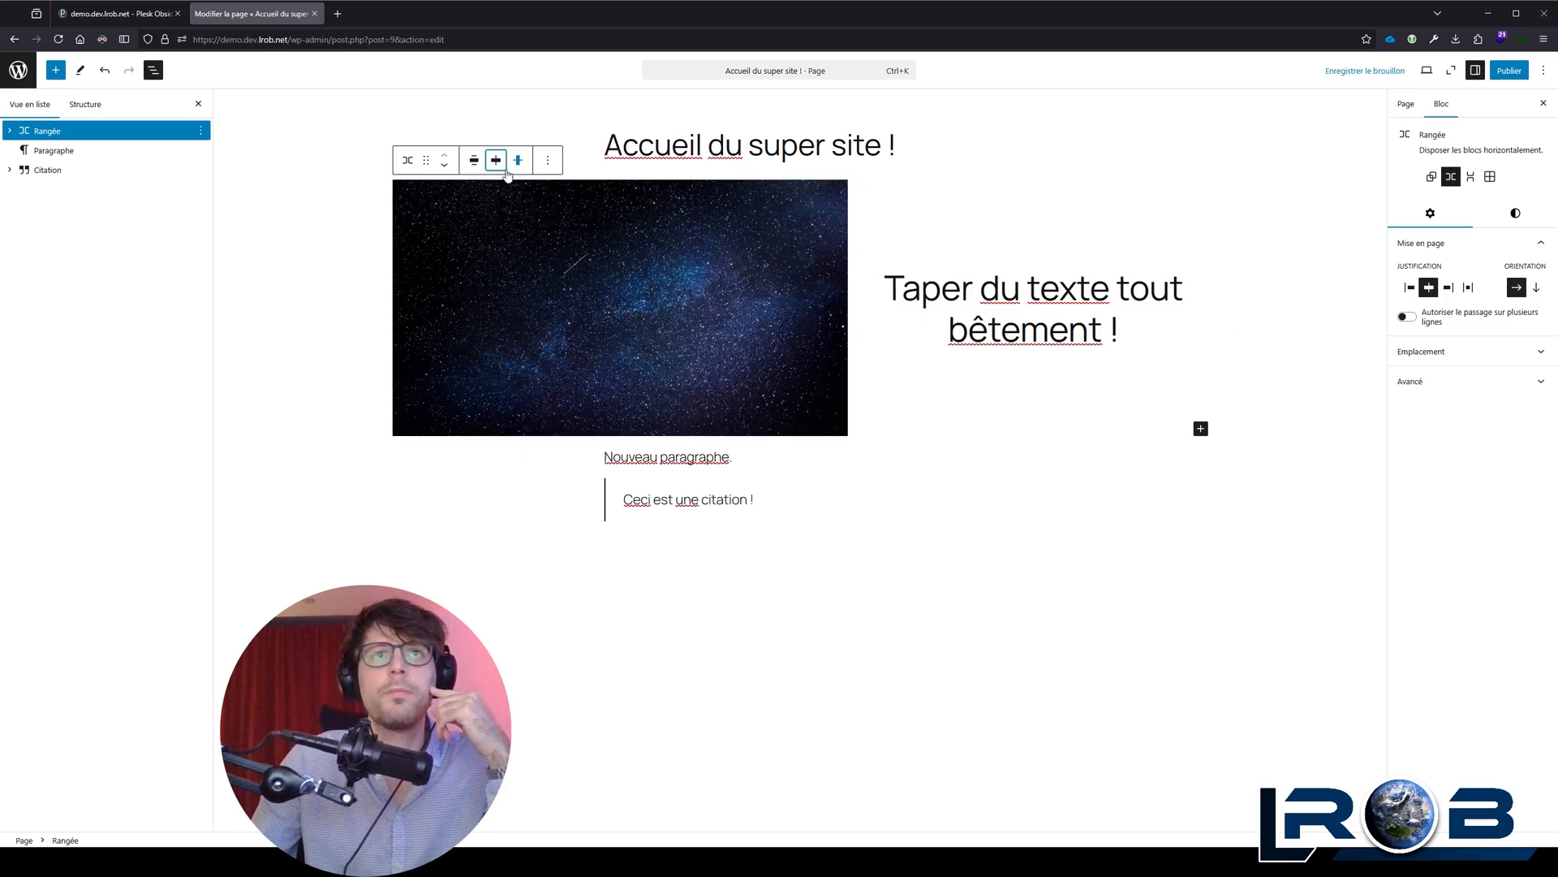
{"action": "left_click", "coordinate": [499, 162]}
{"action": "left_click", "coordinate": [537, 246]}
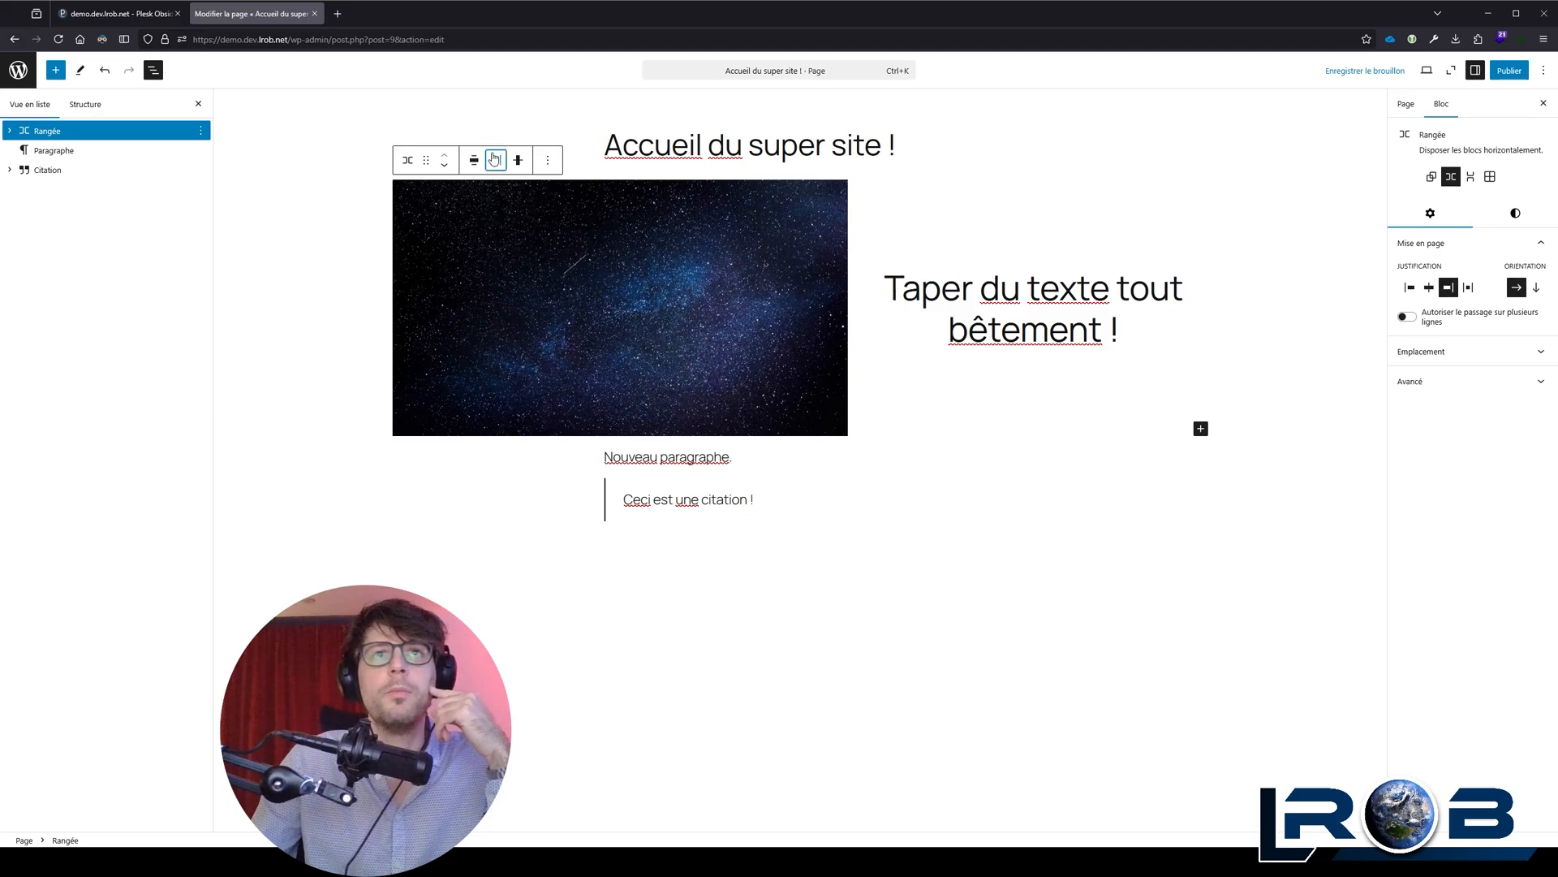
{"action": "left_click", "coordinate": [494, 158]}
{"action": "left_click", "coordinate": [531, 219]}
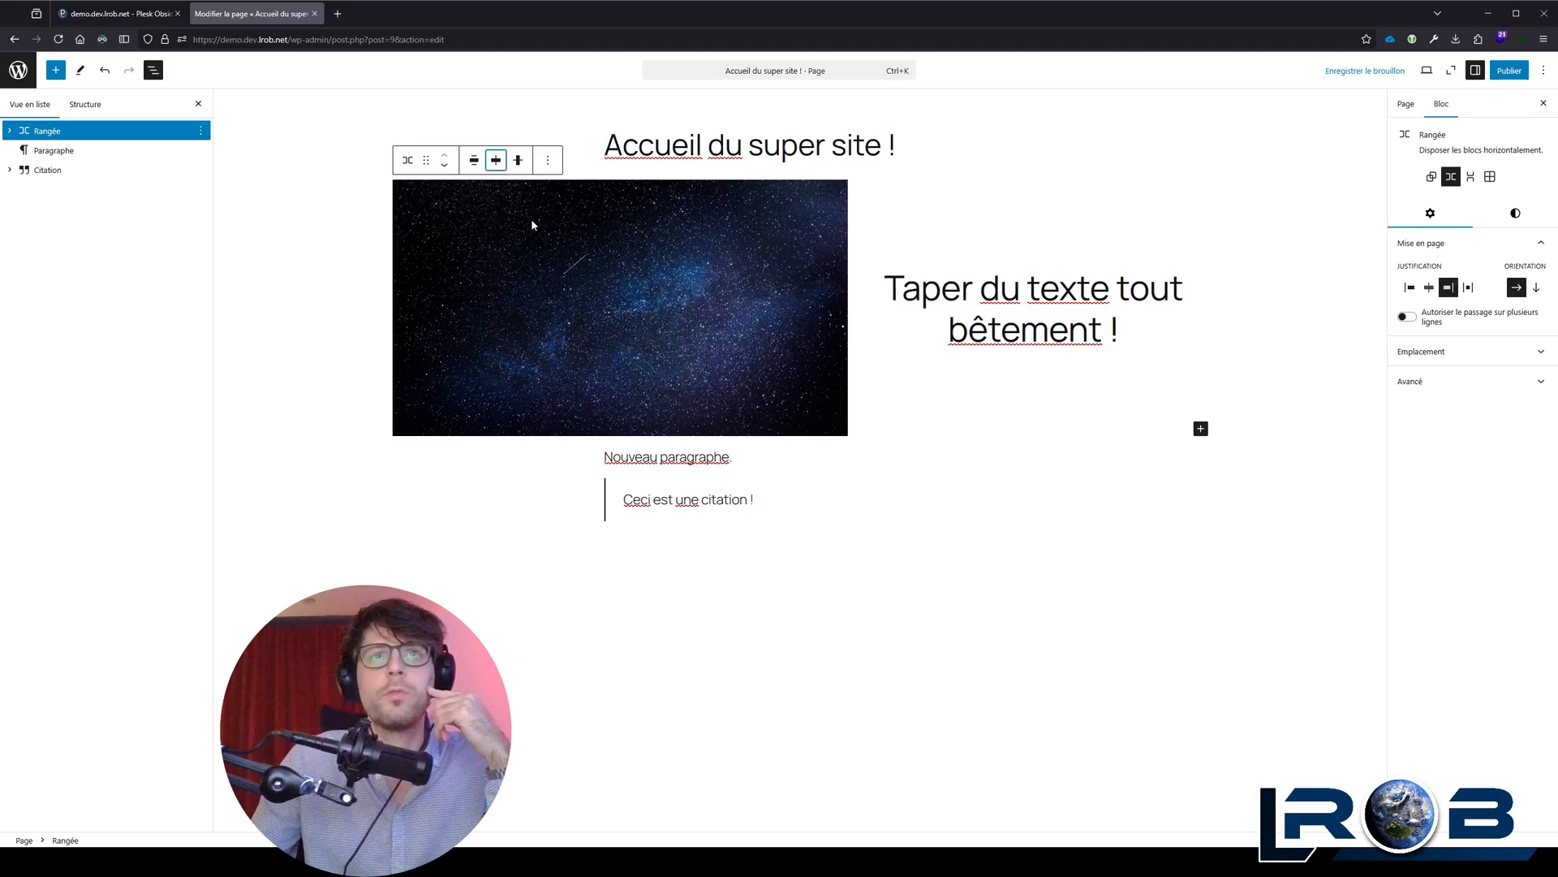
{"action": "left_click", "coordinate": [494, 163]}
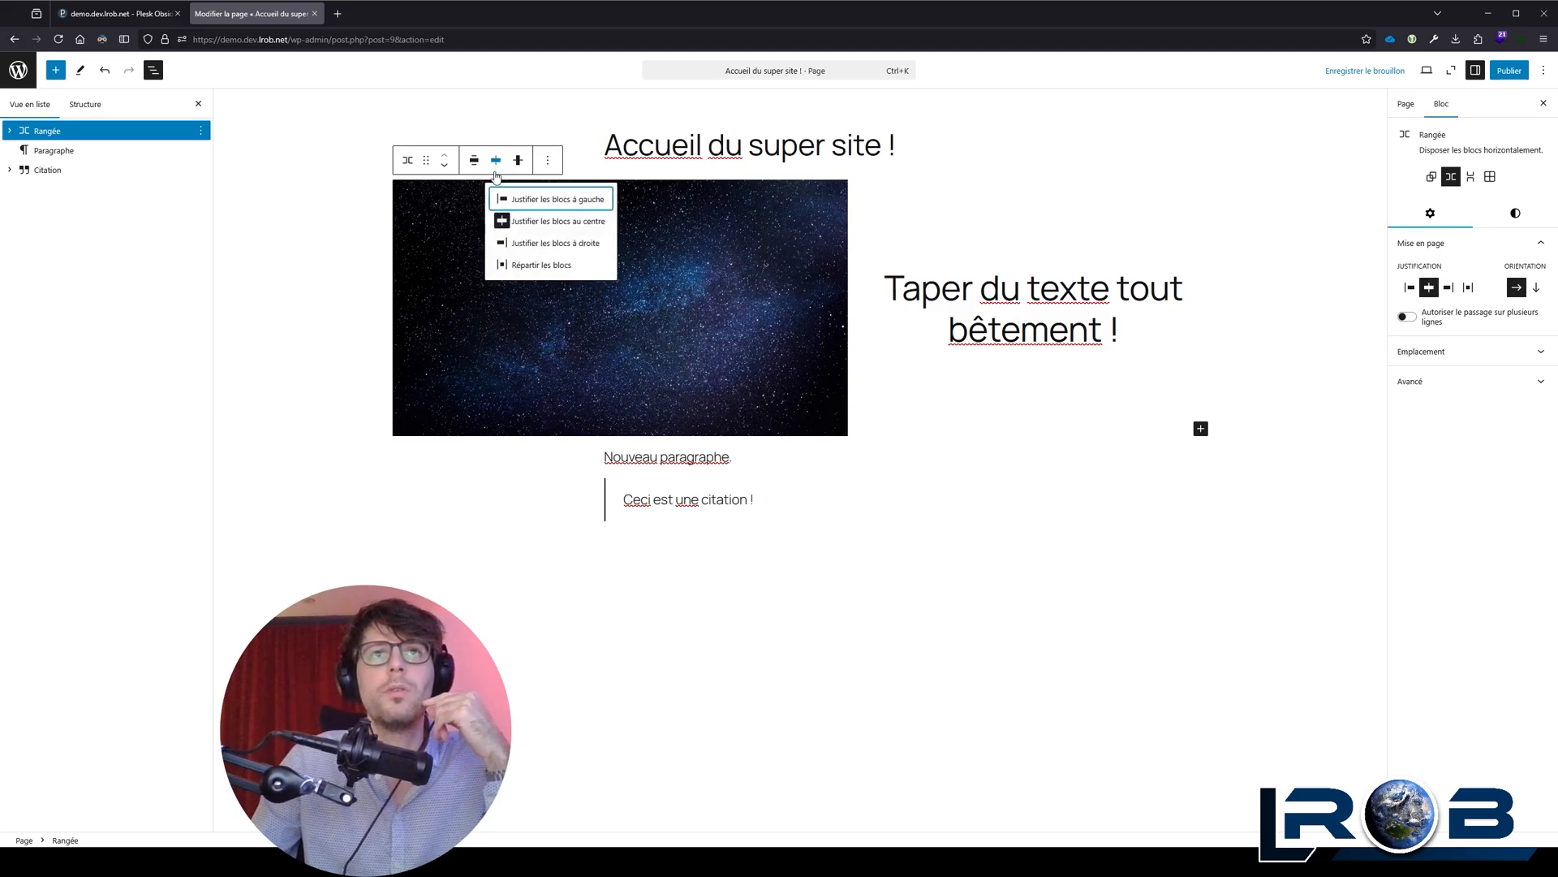
{"action": "left_click", "coordinate": [541, 267]}
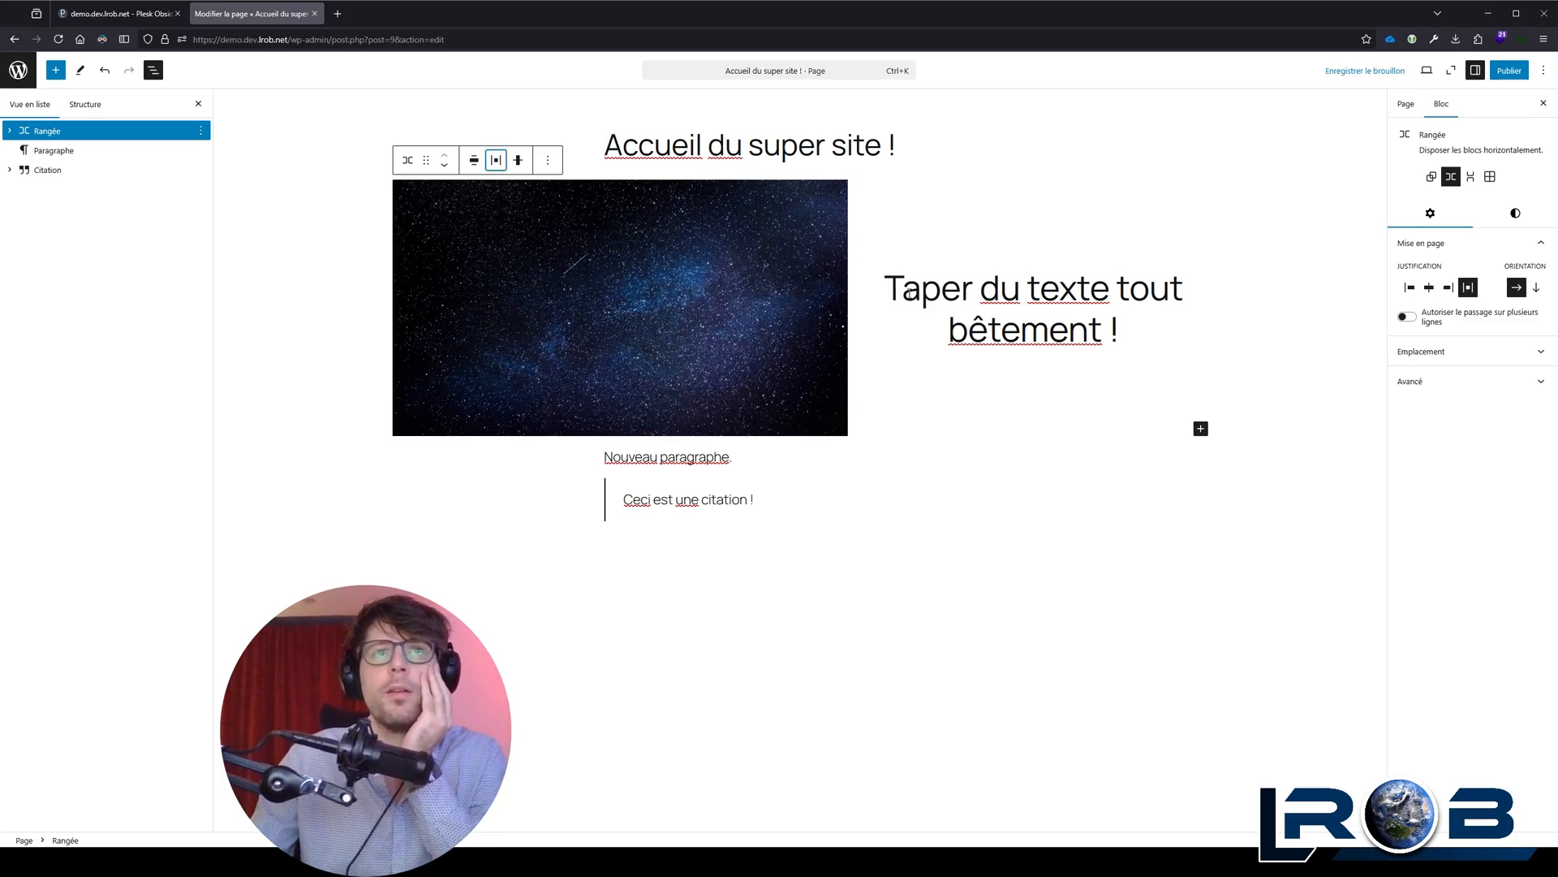
Step: Transform the heading "Taper du texte tout bêtement !" in the row into a Paragraphe block
{"action": "left_click", "coordinate": [962, 280]}
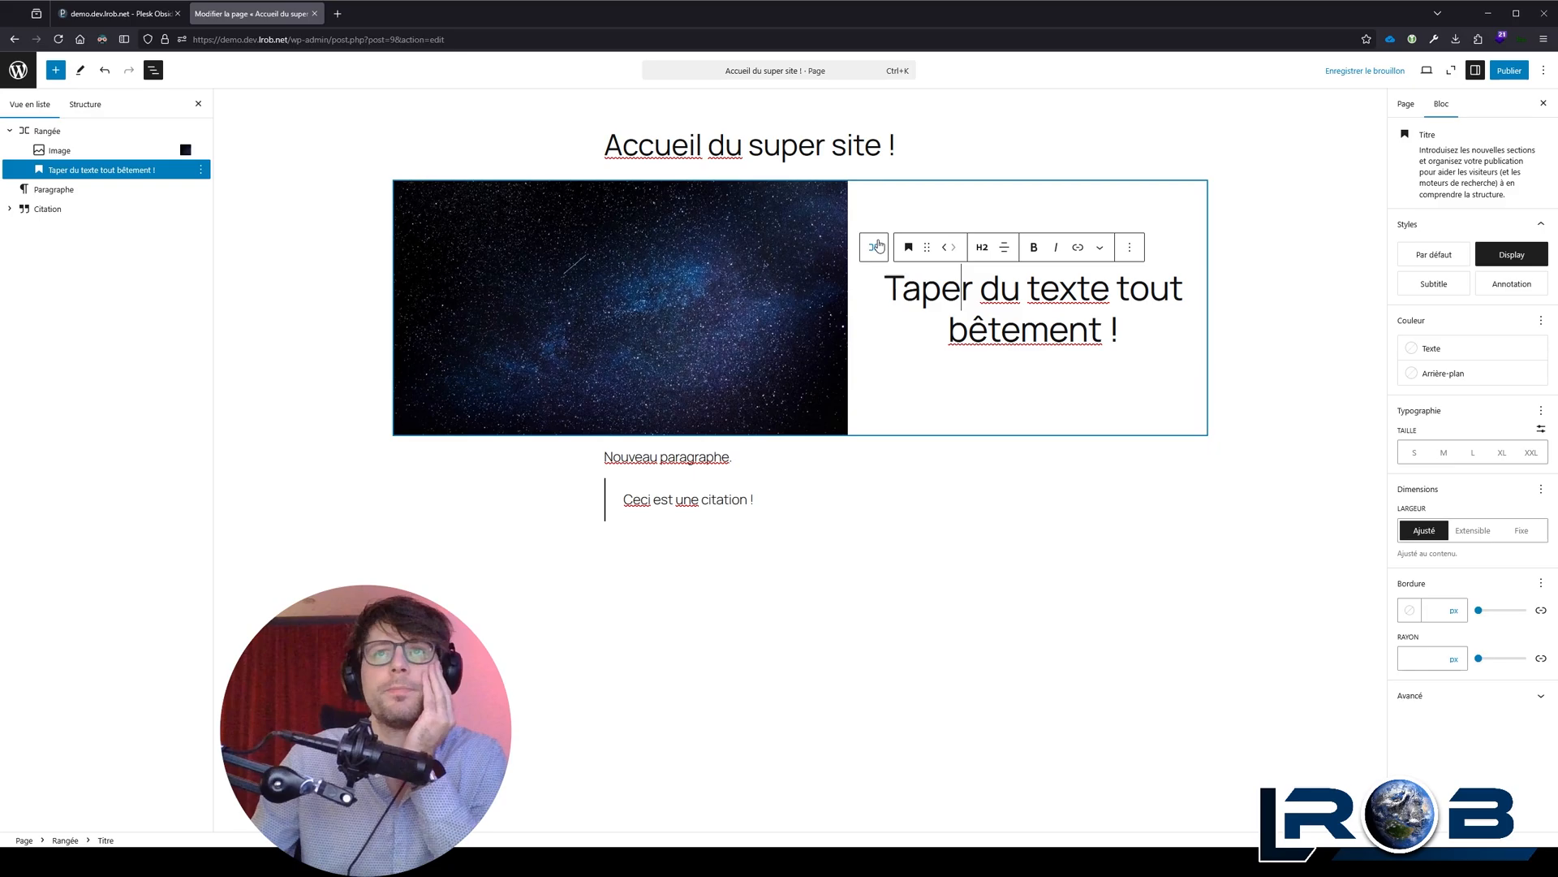
{"action": "left_click", "coordinate": [908, 246]}
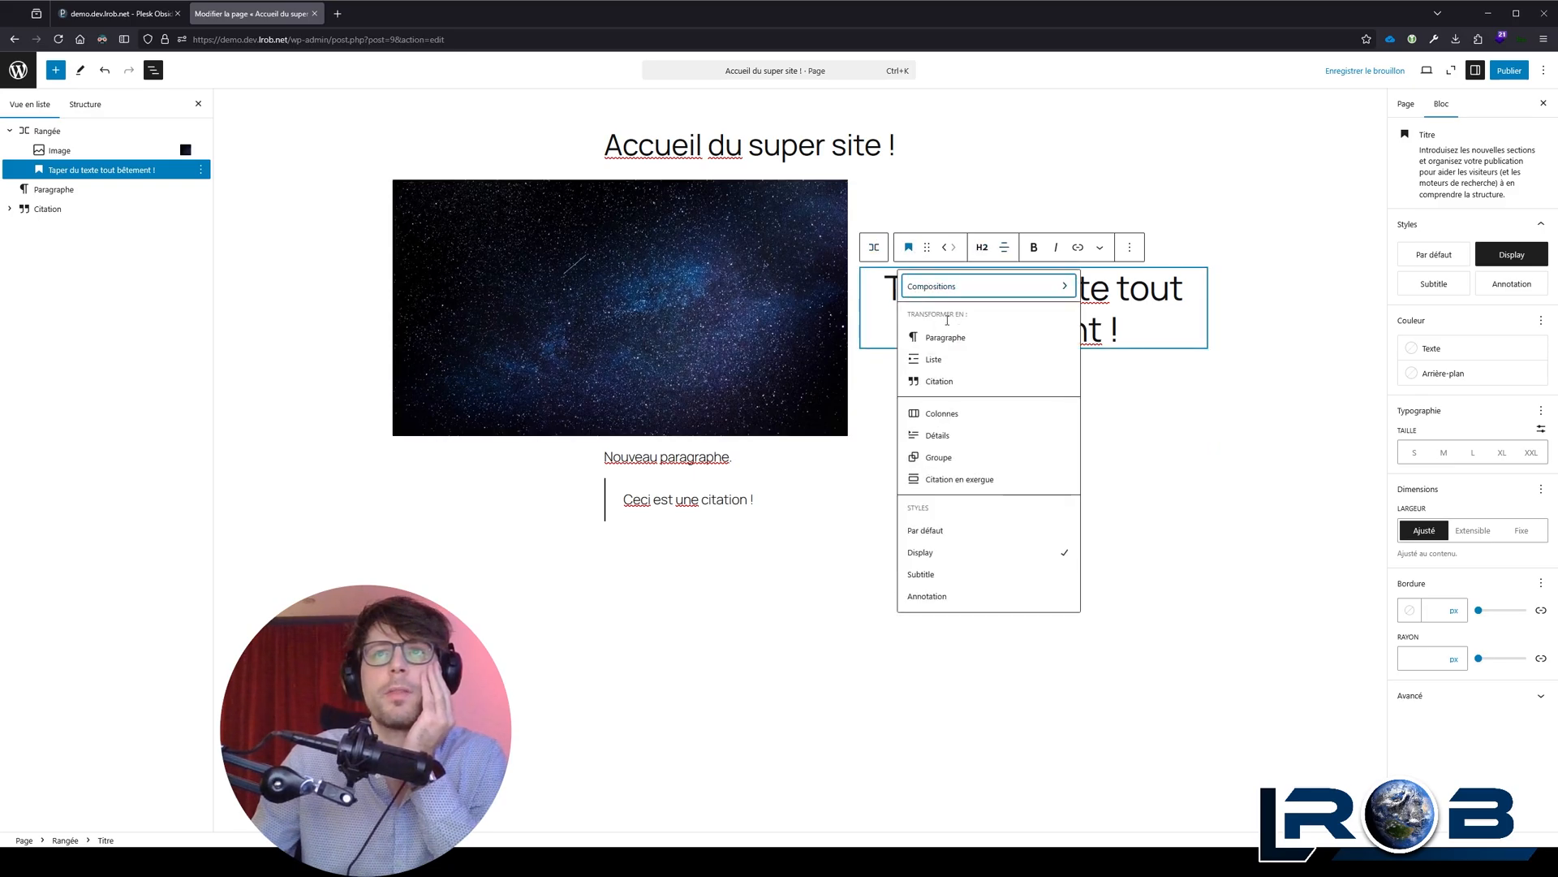
{"action": "left_click", "coordinate": [945, 337]}
Step: Set the starry sky image's resolution to Miniature and try the row's left, centre, right and "Répartir les blocs" justifications
{"action": "left_click", "coordinate": [758, 296]}
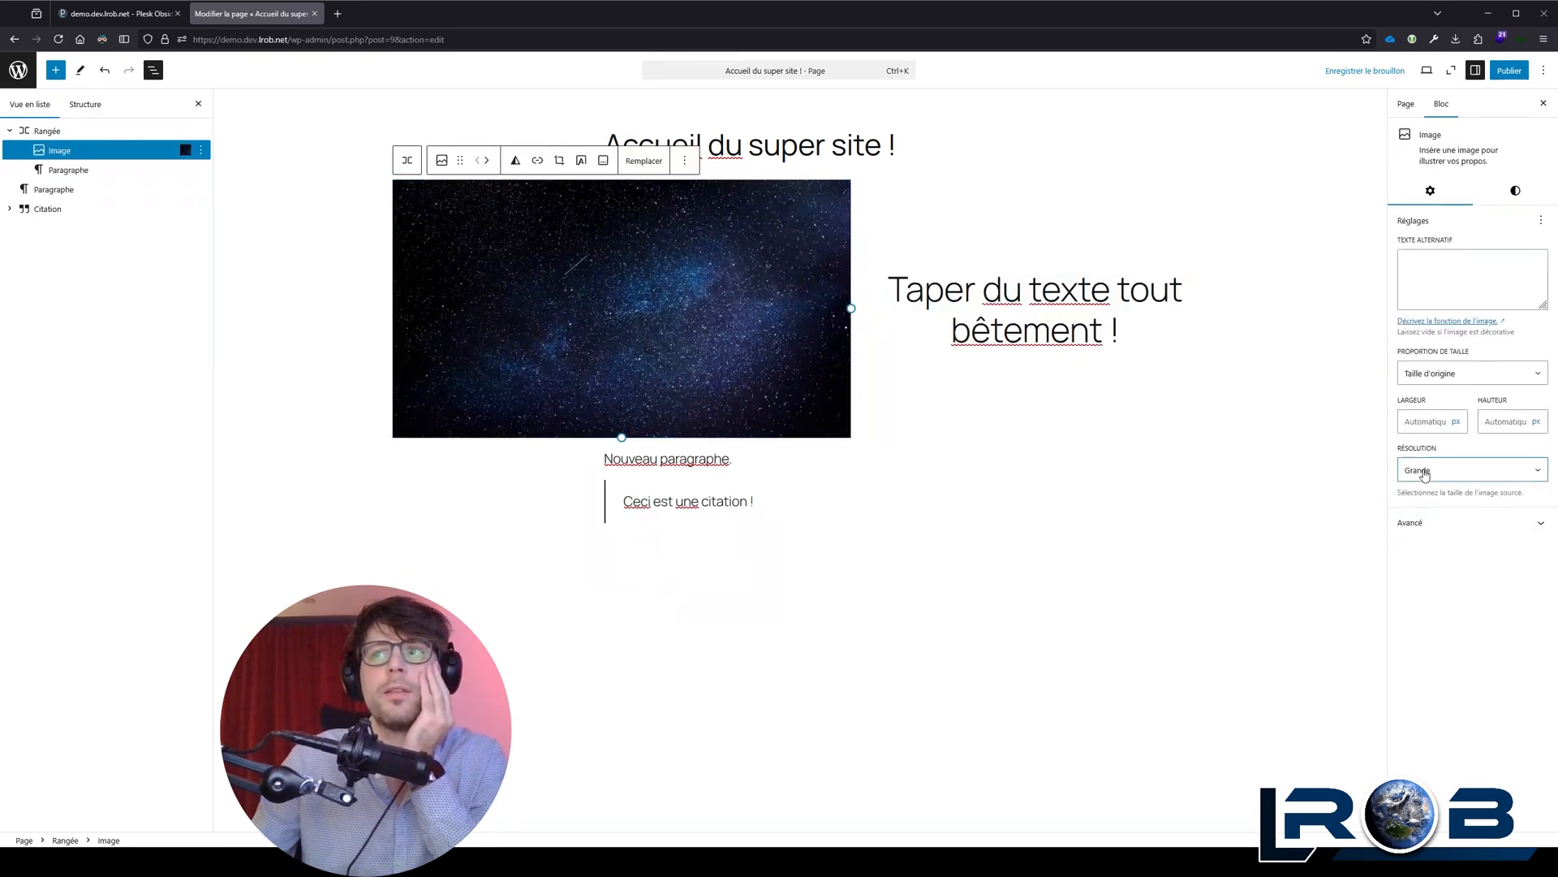
{"action": "left_click", "coordinate": [1449, 499]}
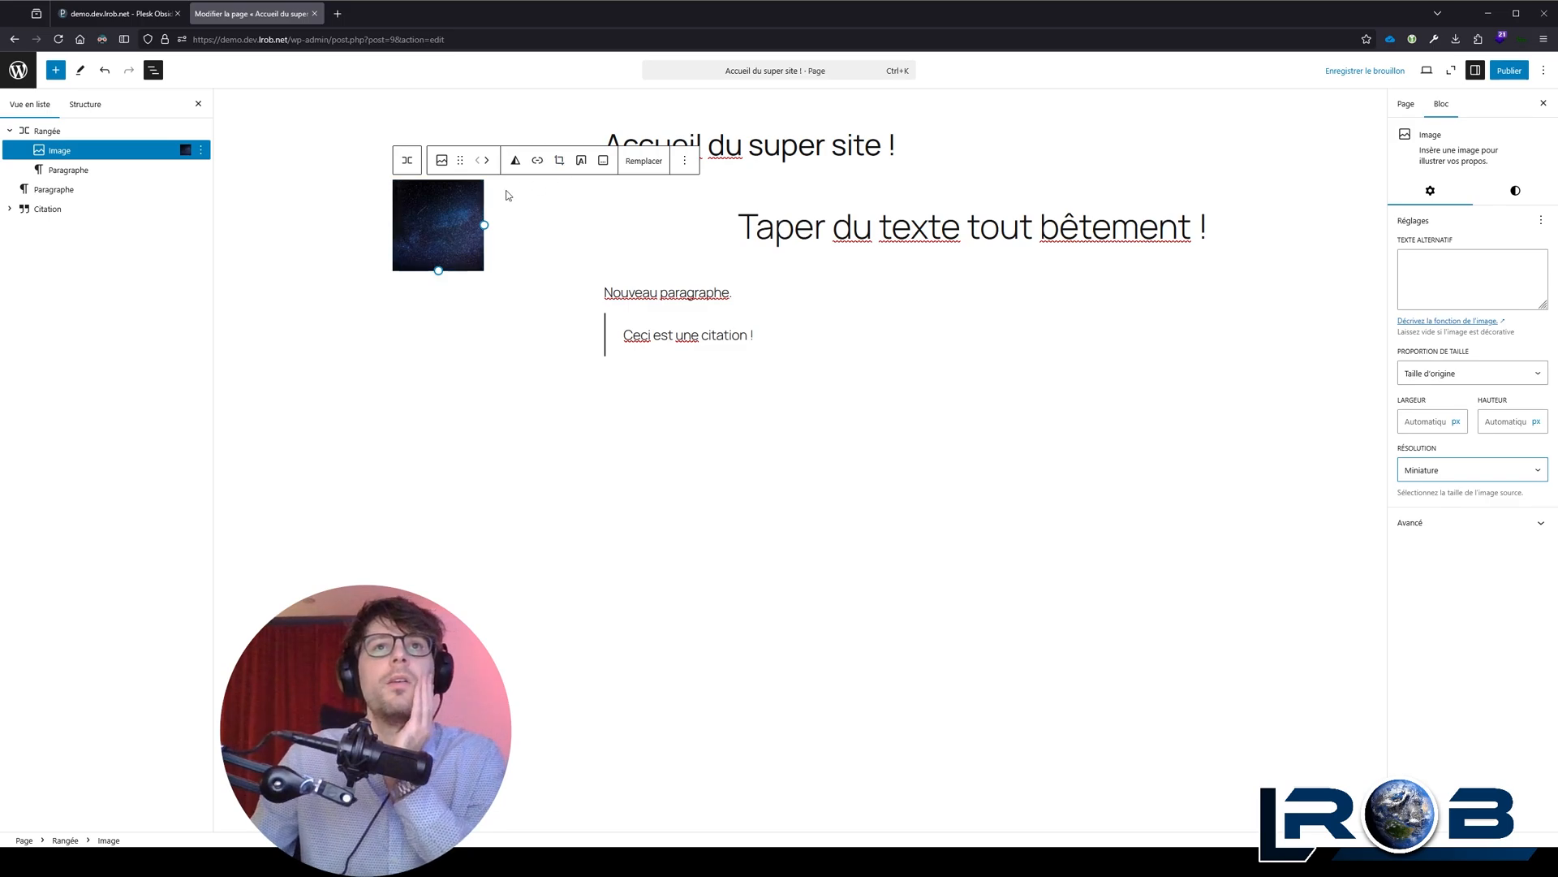
{"action": "left_click", "coordinate": [408, 160]}
{"action": "left_click", "coordinate": [497, 161]}
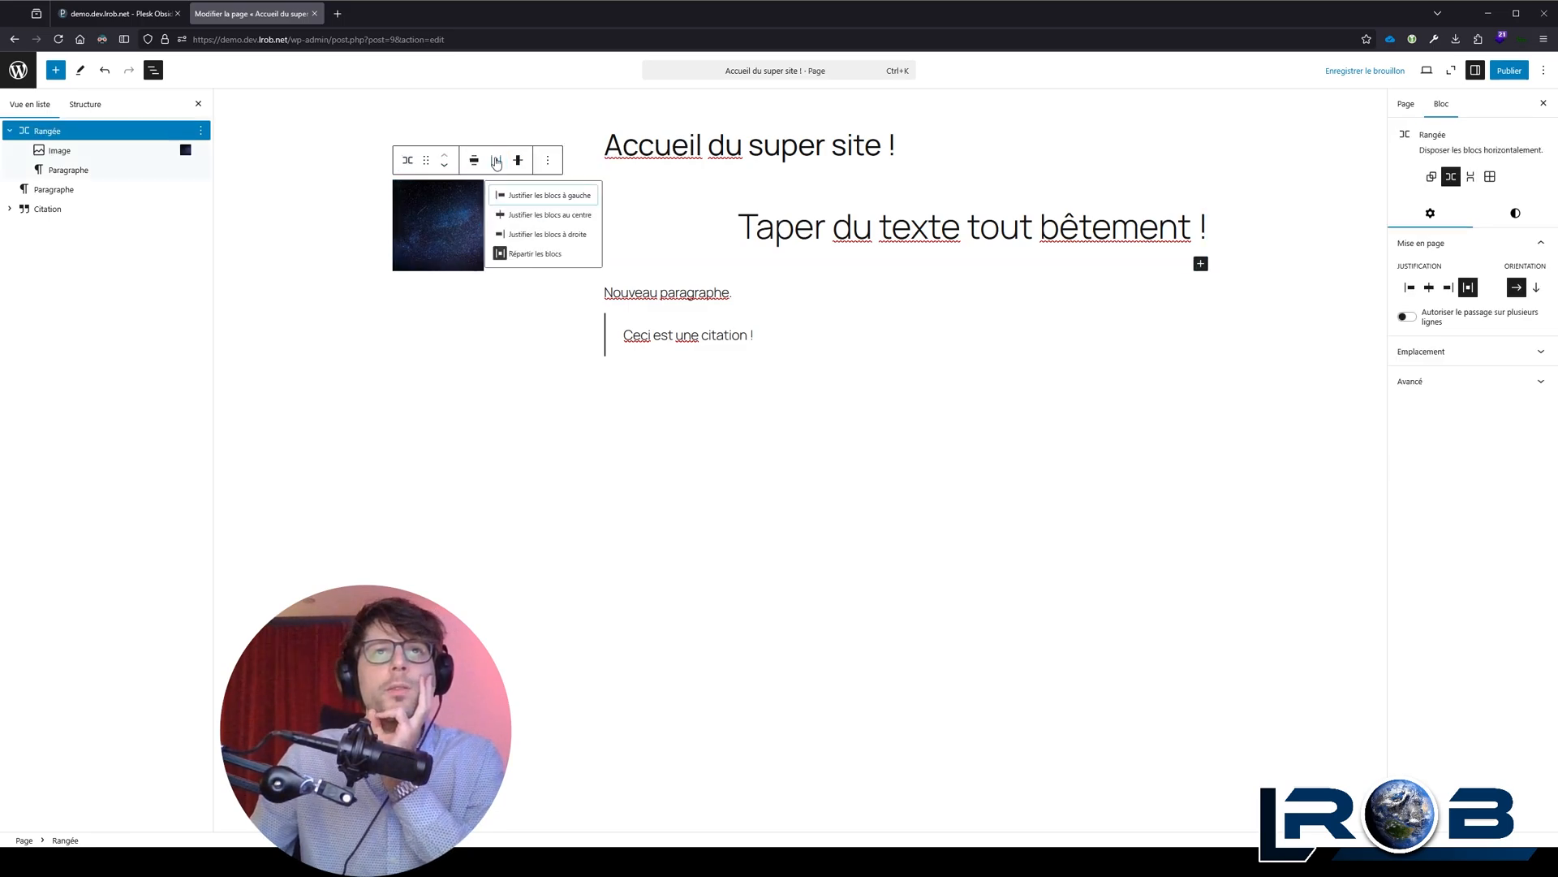
{"action": "left_click", "coordinate": [543, 197]}
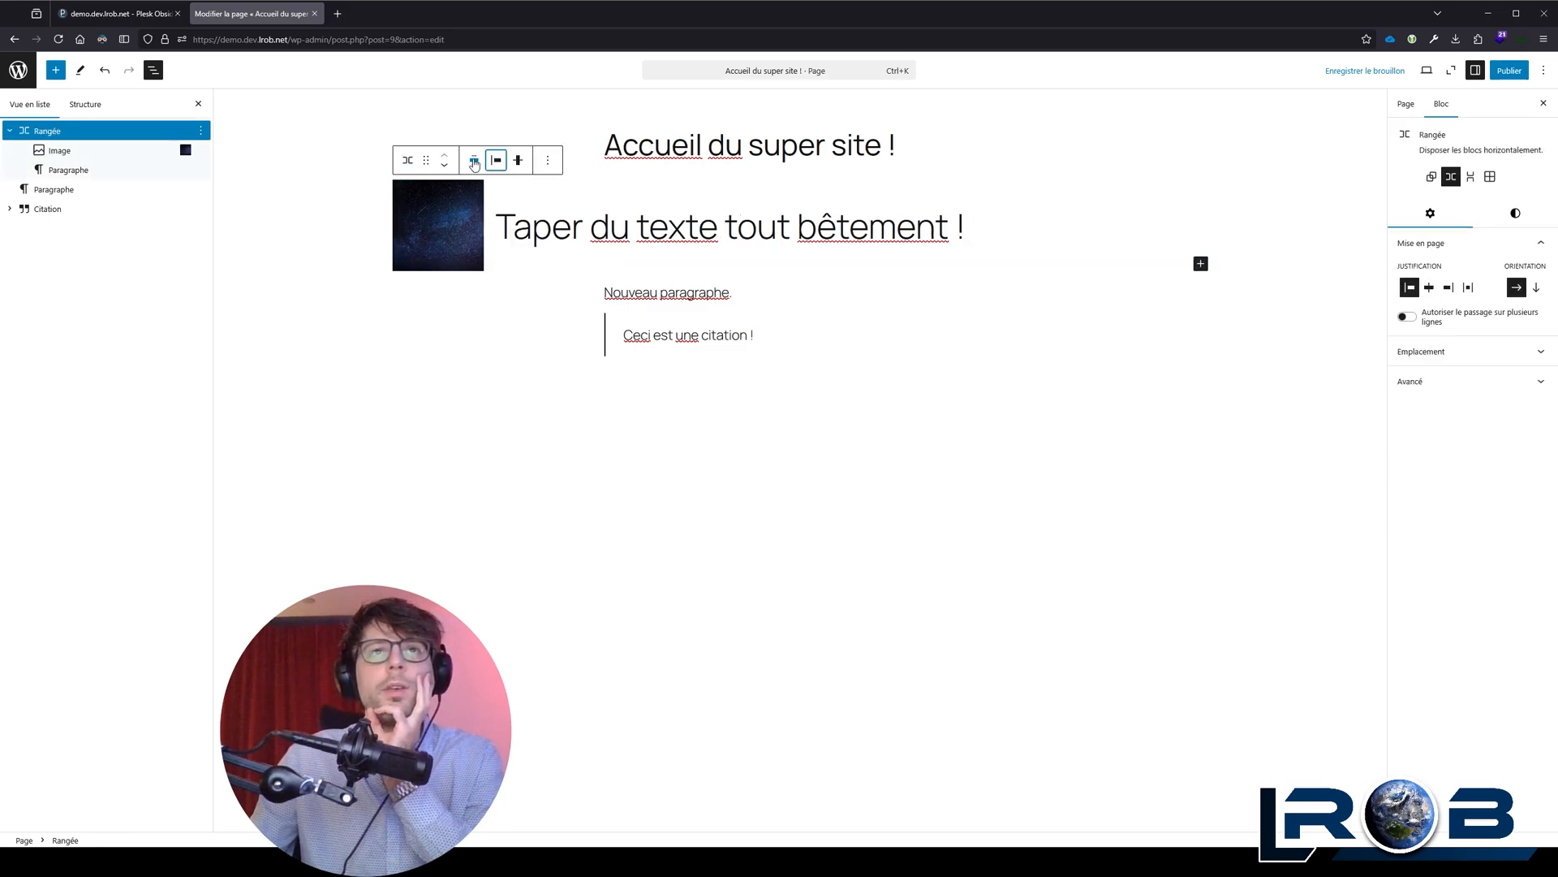
{"action": "left_click", "coordinate": [497, 161]}
{"action": "left_click", "coordinate": [540, 218]}
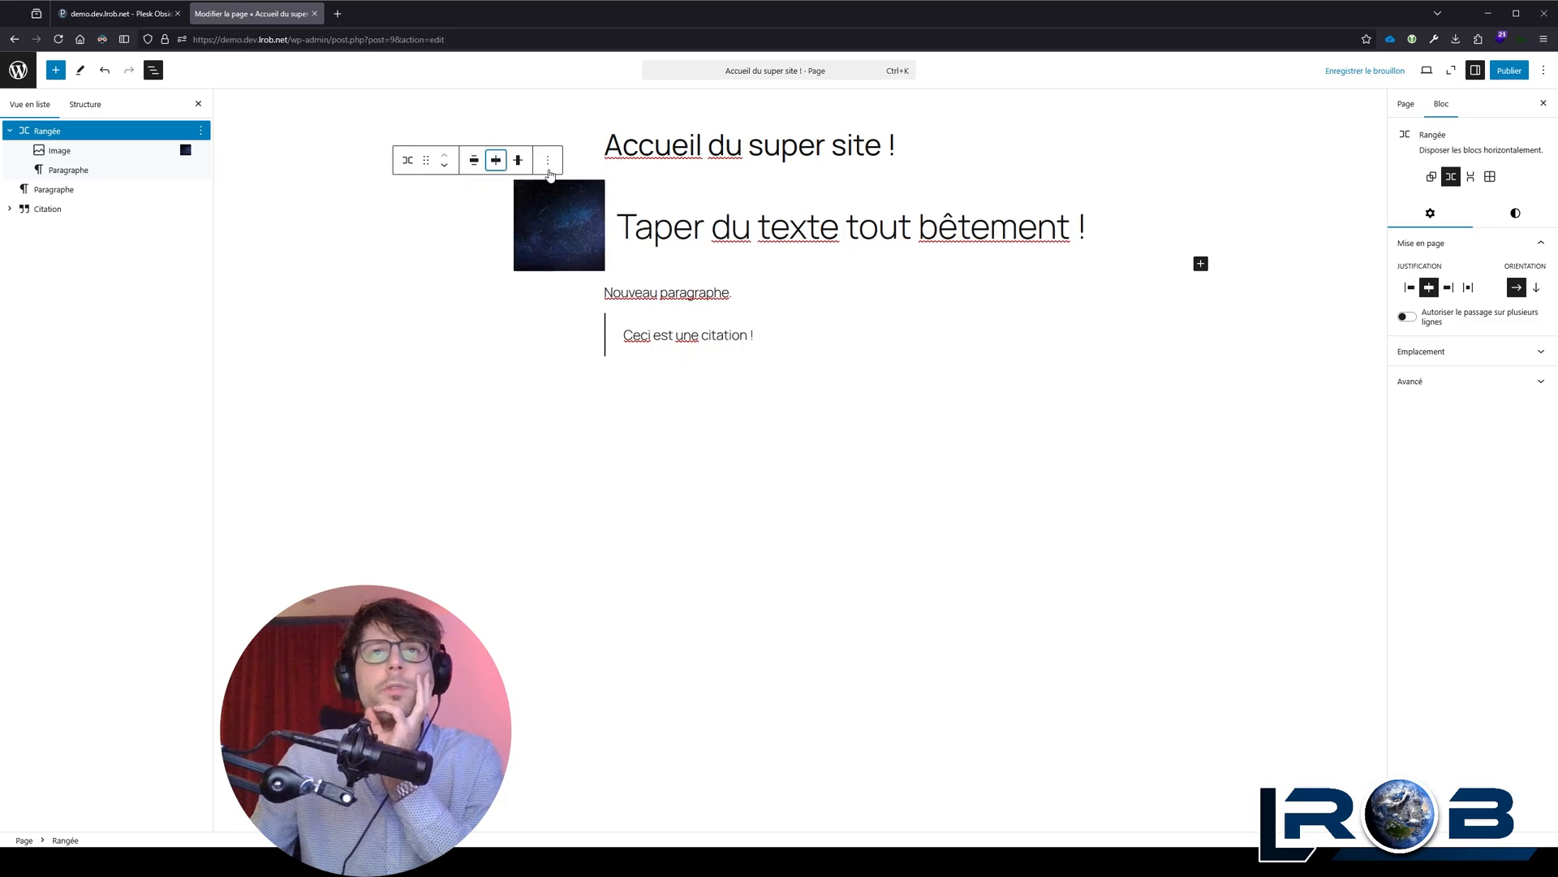
{"action": "left_click", "coordinate": [497, 160]}
{"action": "left_click", "coordinate": [550, 242]}
{"action": "left_click", "coordinate": [496, 160]}
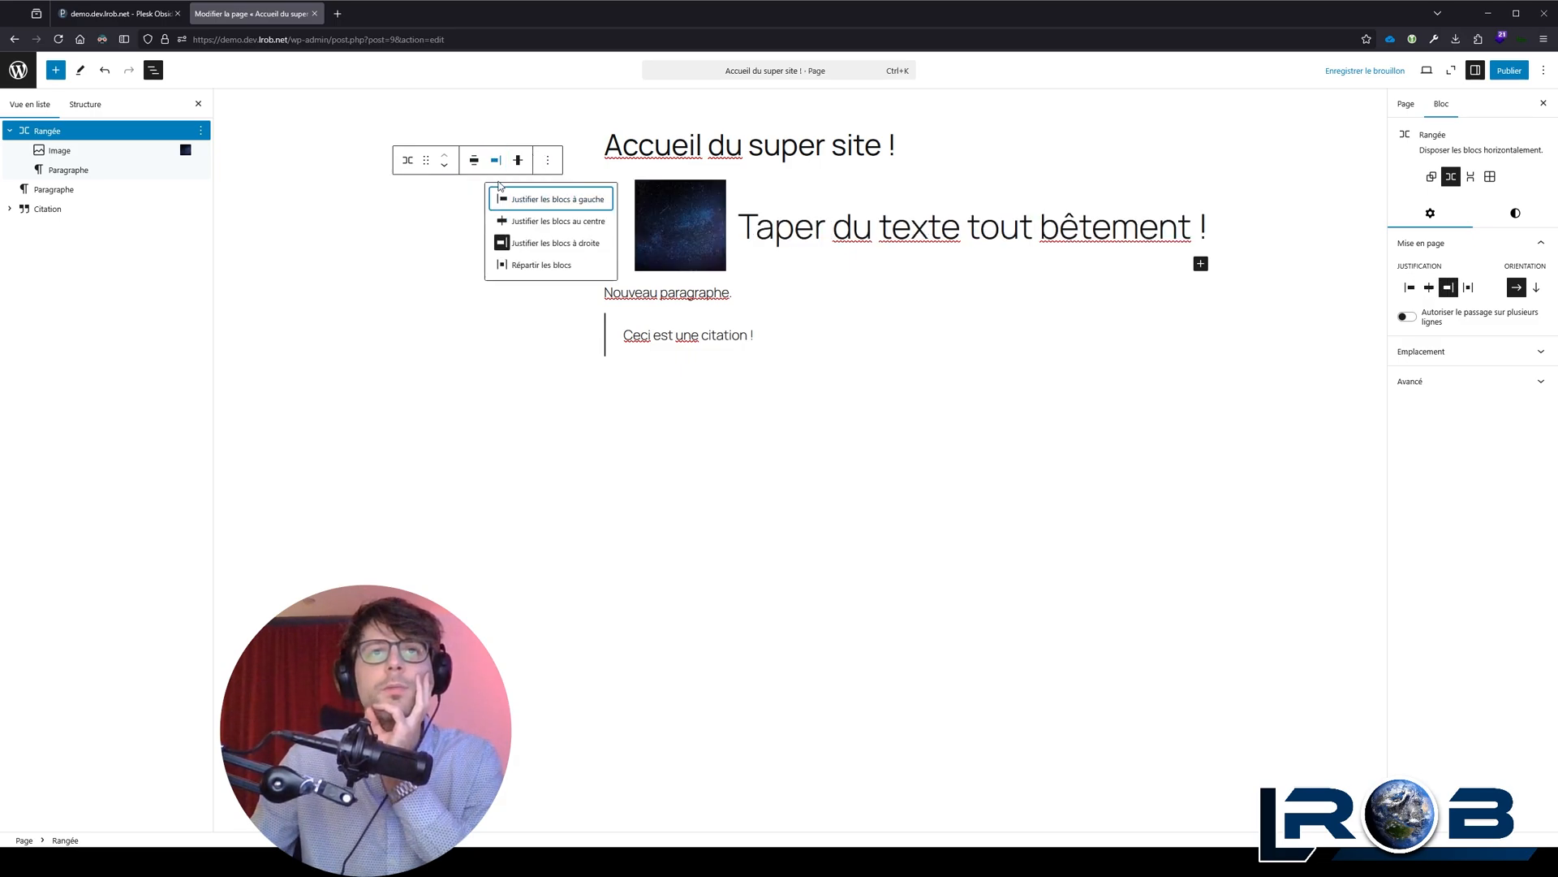
{"action": "left_click", "coordinate": [524, 266]}
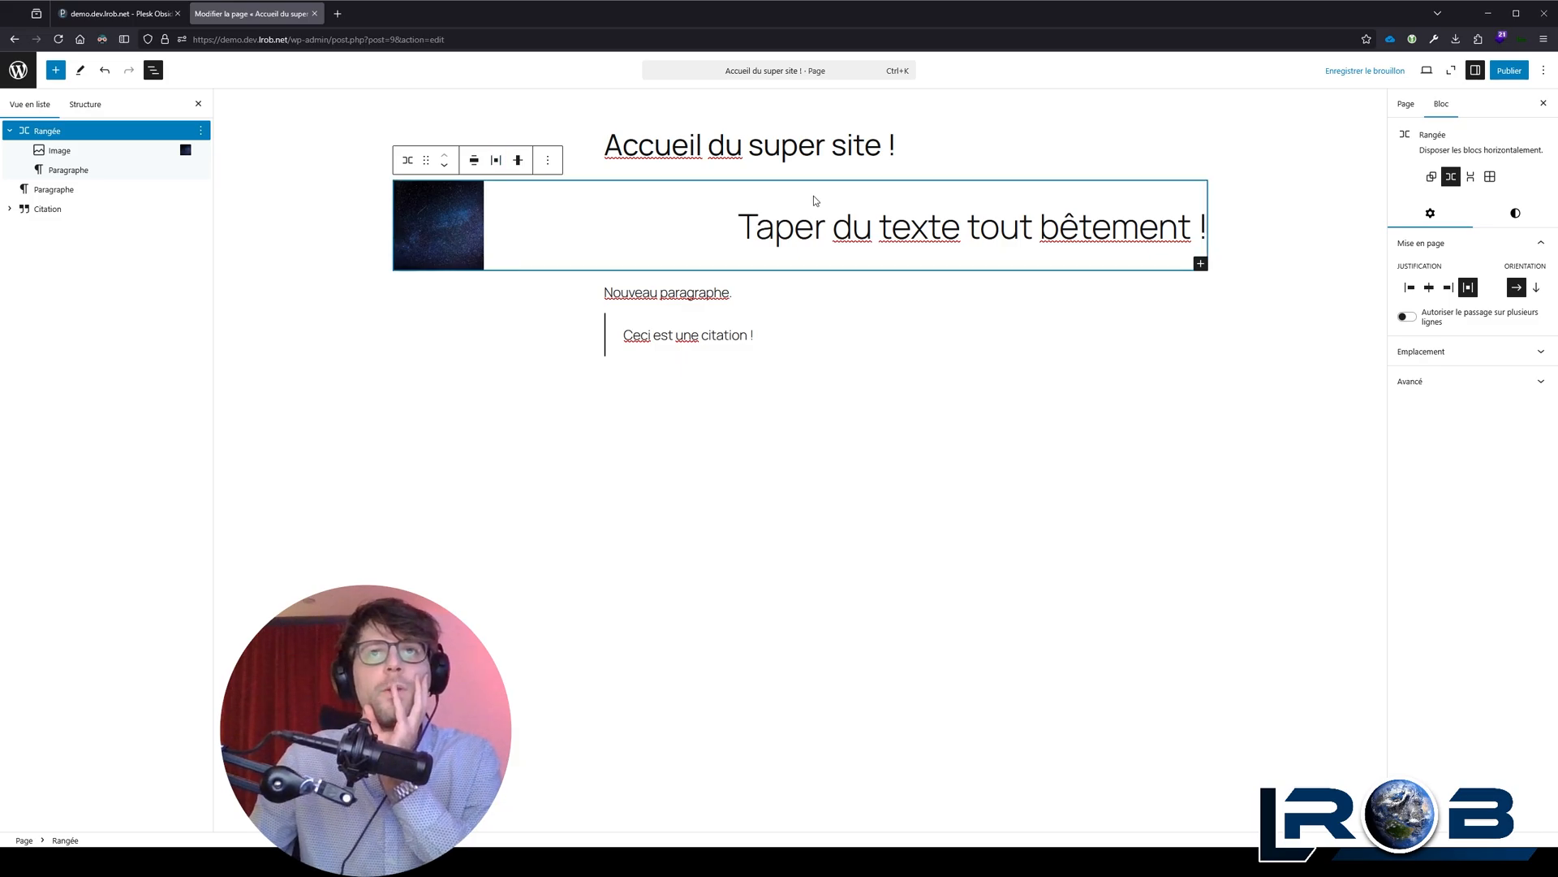
Step: Set the starry sky image's resolution back to Grande
{"action": "left_click", "coordinate": [451, 218]}
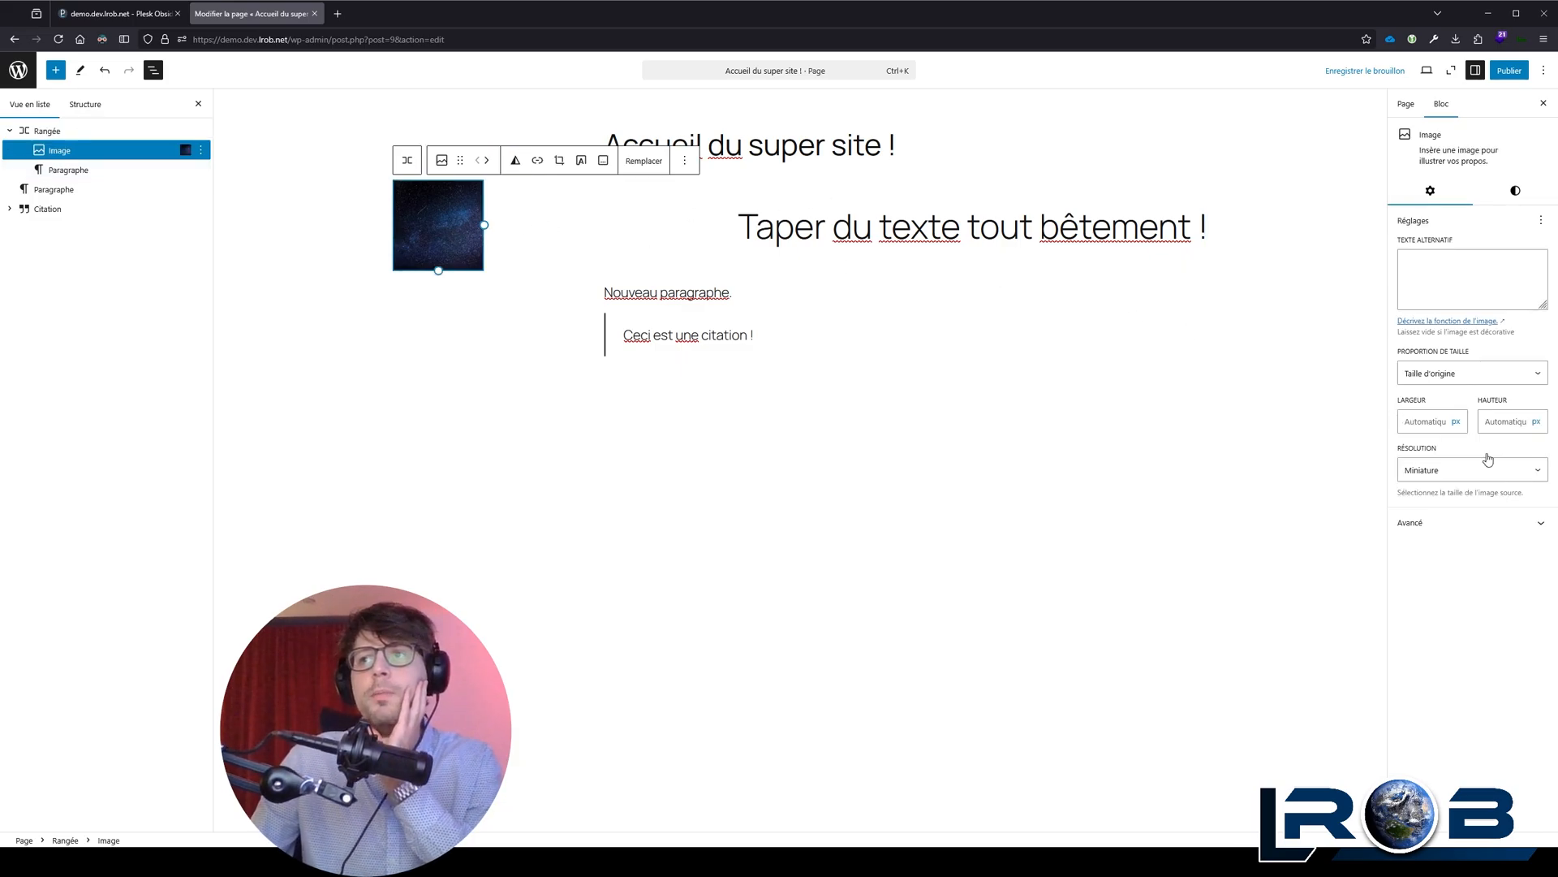
{"action": "left_click", "coordinate": [1471, 525]}
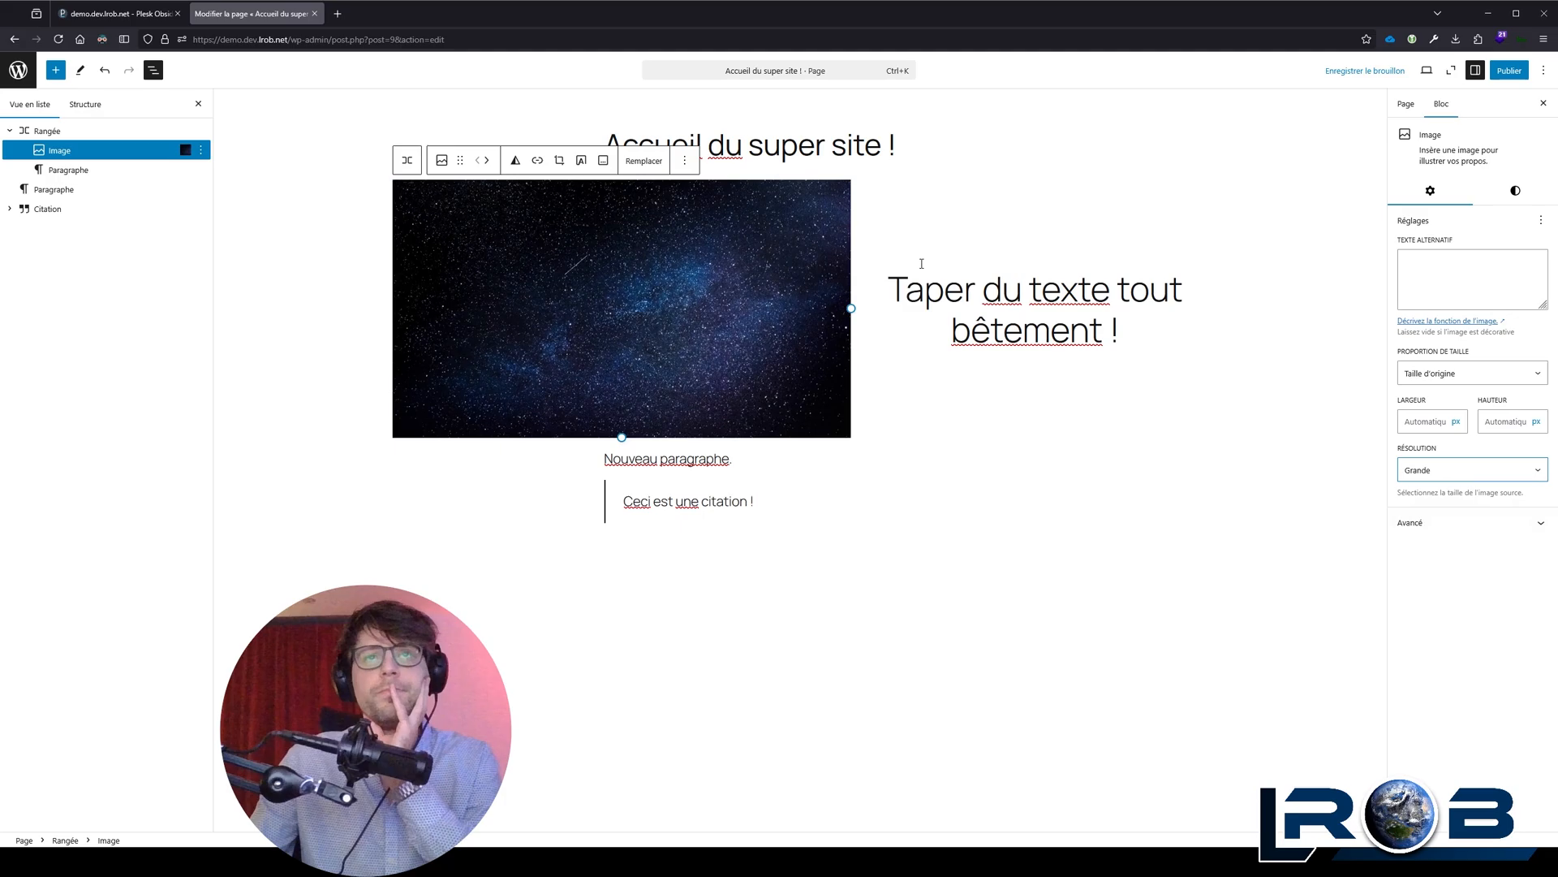
Step: Try starting a new paragraph after "Taper du texte tout bêtement !" inside the row, and undo each attempt
{"action": "left_click", "coordinate": [1145, 344]}
{"action": "left_click", "coordinate": [1144, 339]}
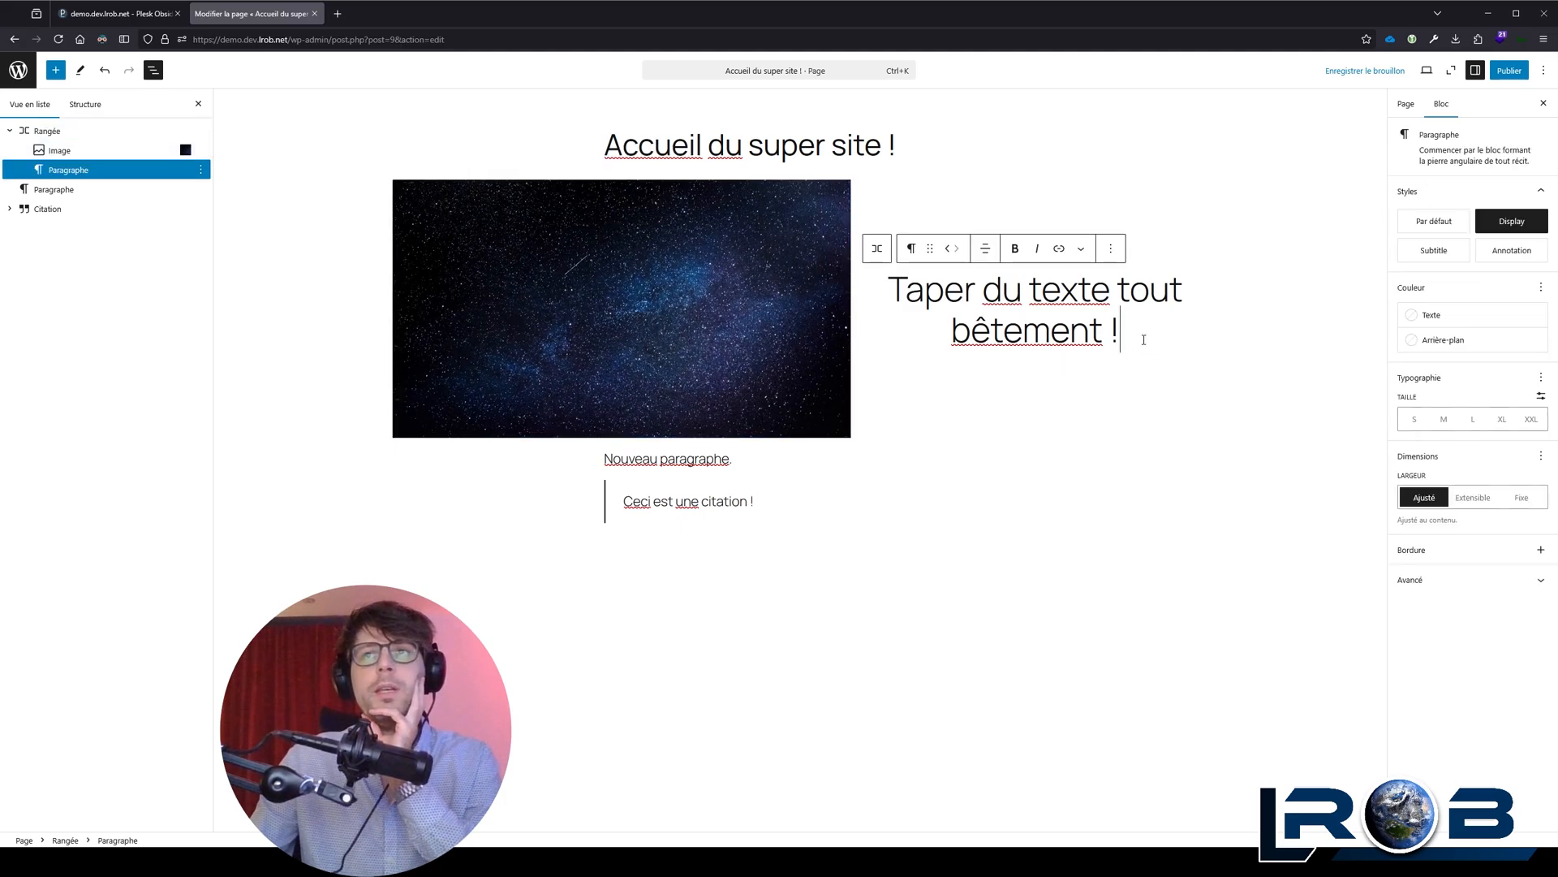
{"action": "key", "text": "Return"}
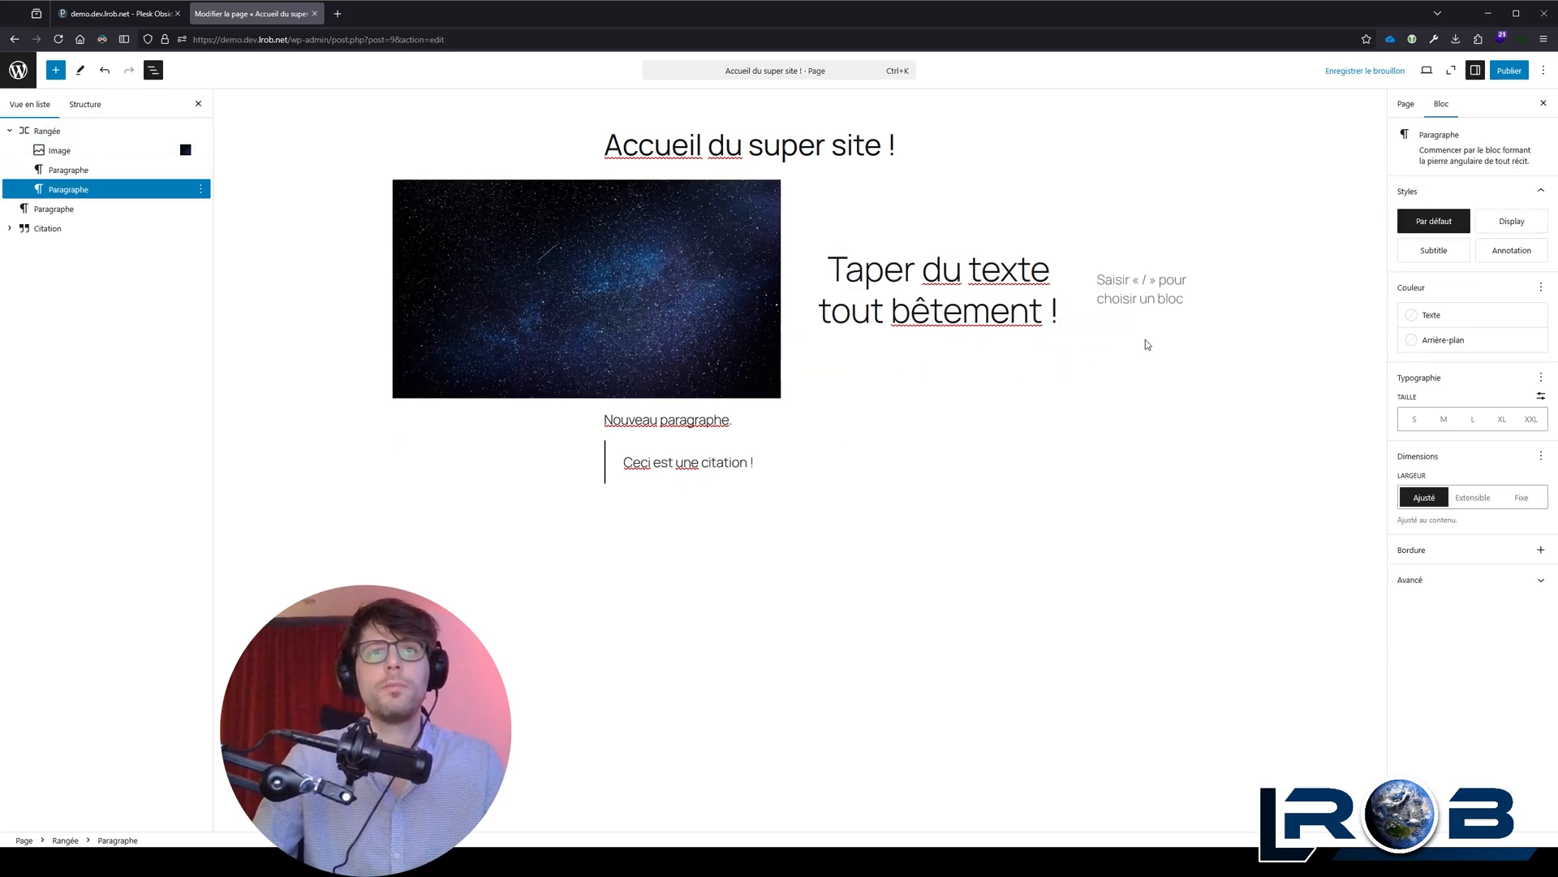
{"action": "key", "text": "ctrl+z"}
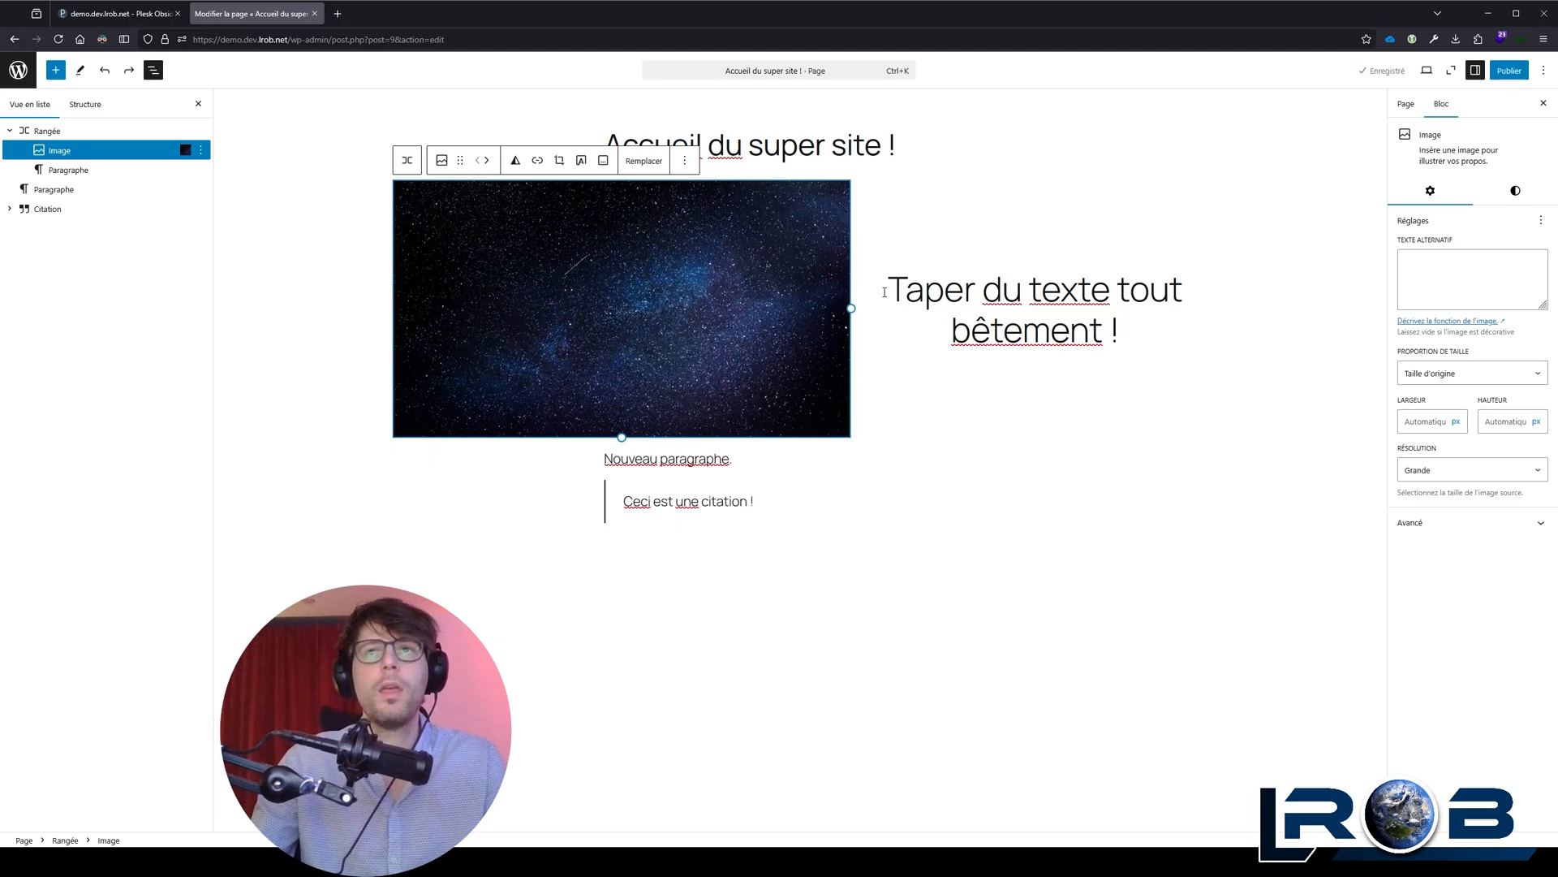
{"action": "left_click", "coordinate": [1133, 318]}
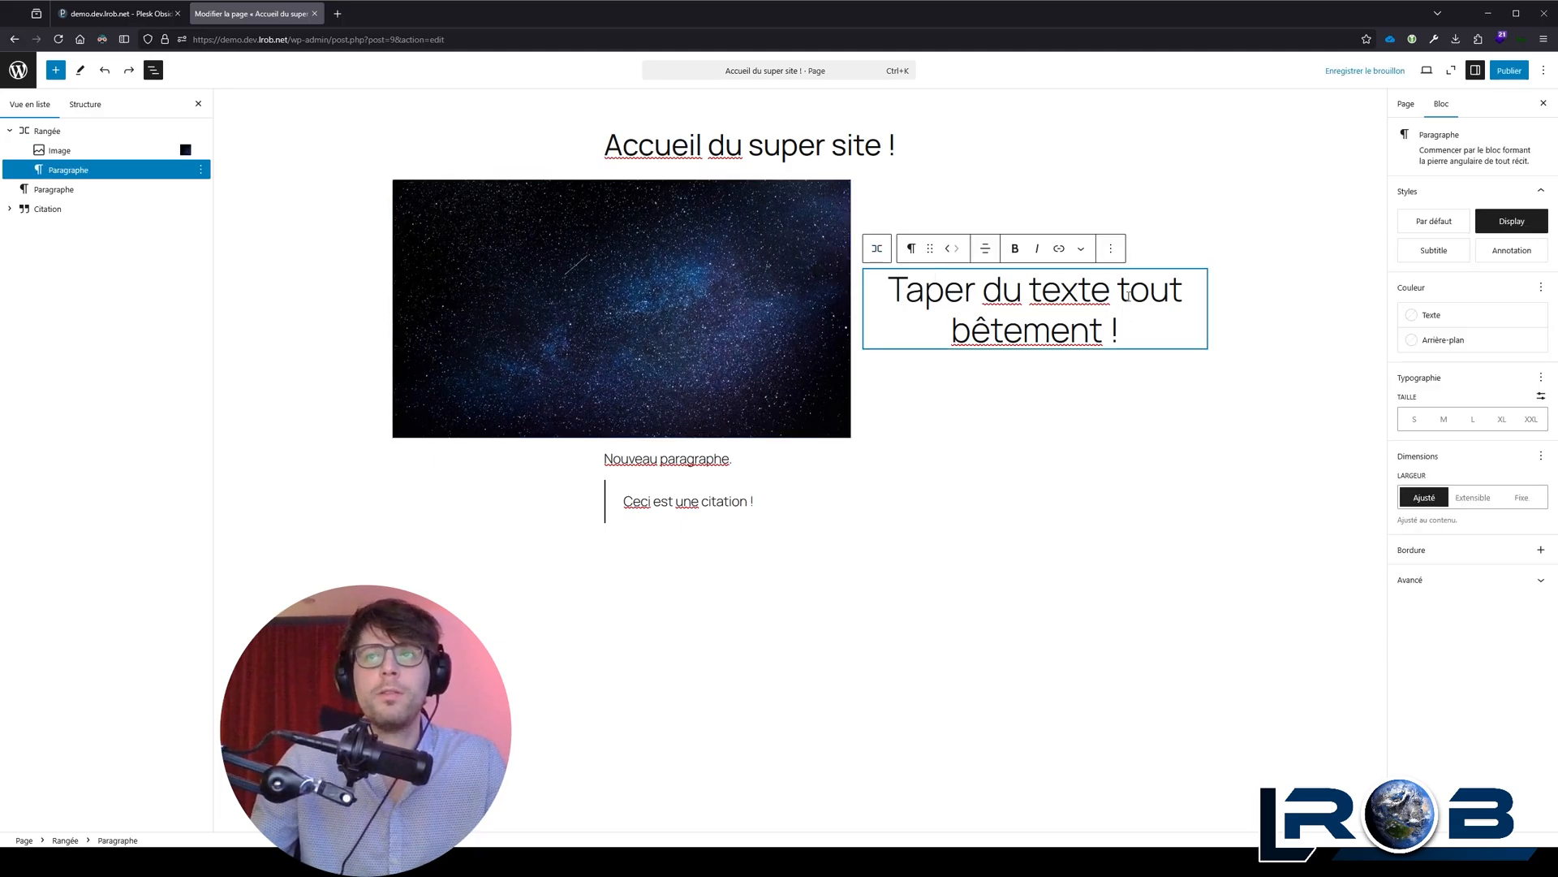
{"action": "key", "text": "Return"}
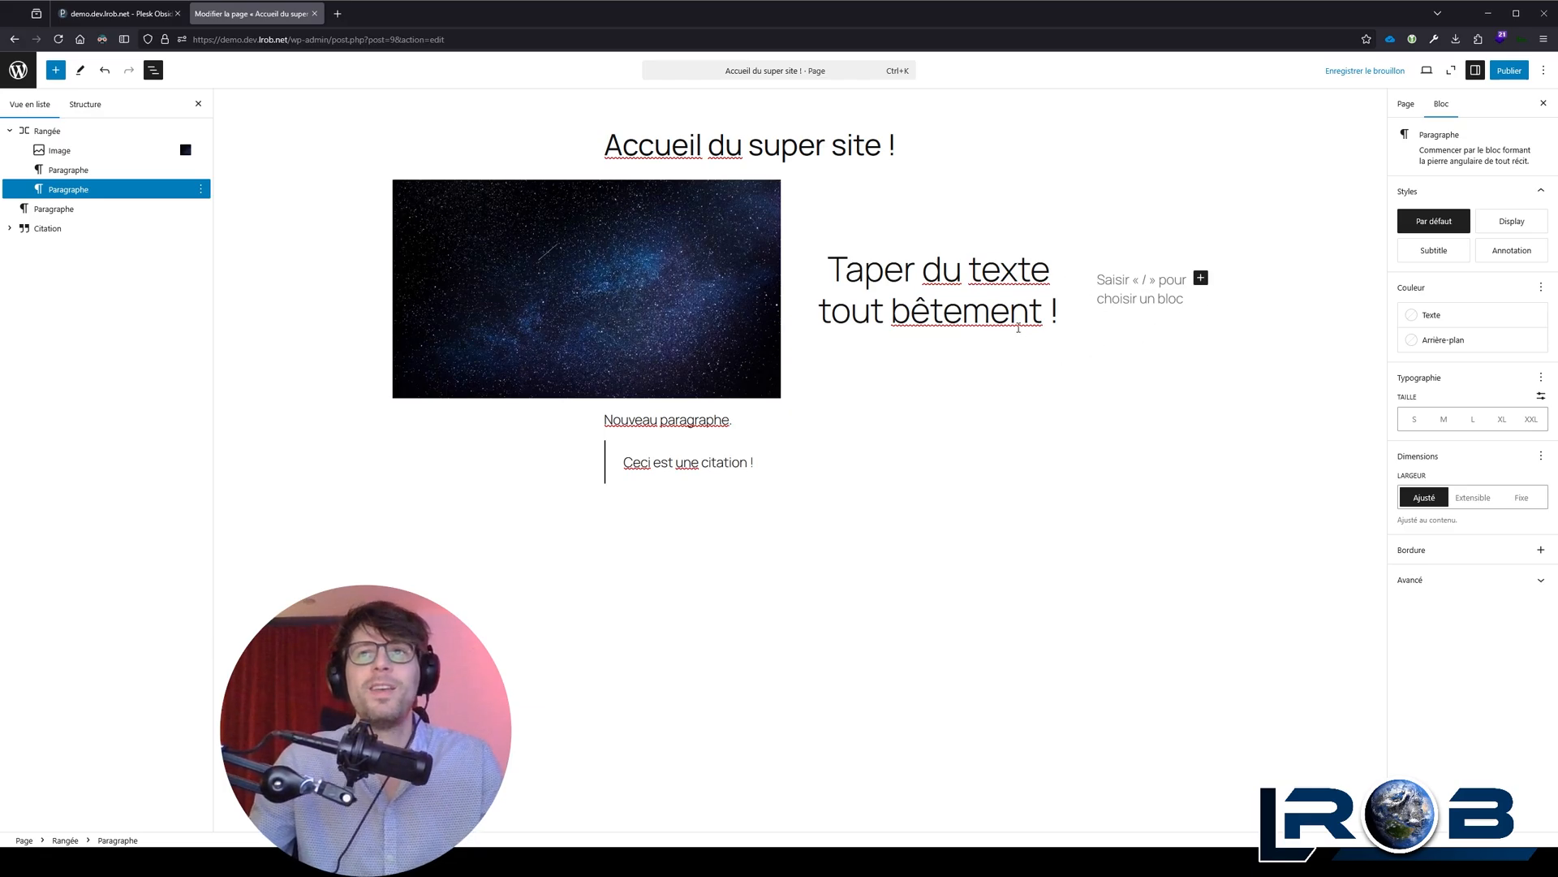
{"action": "key", "text": "ctrl+z"}
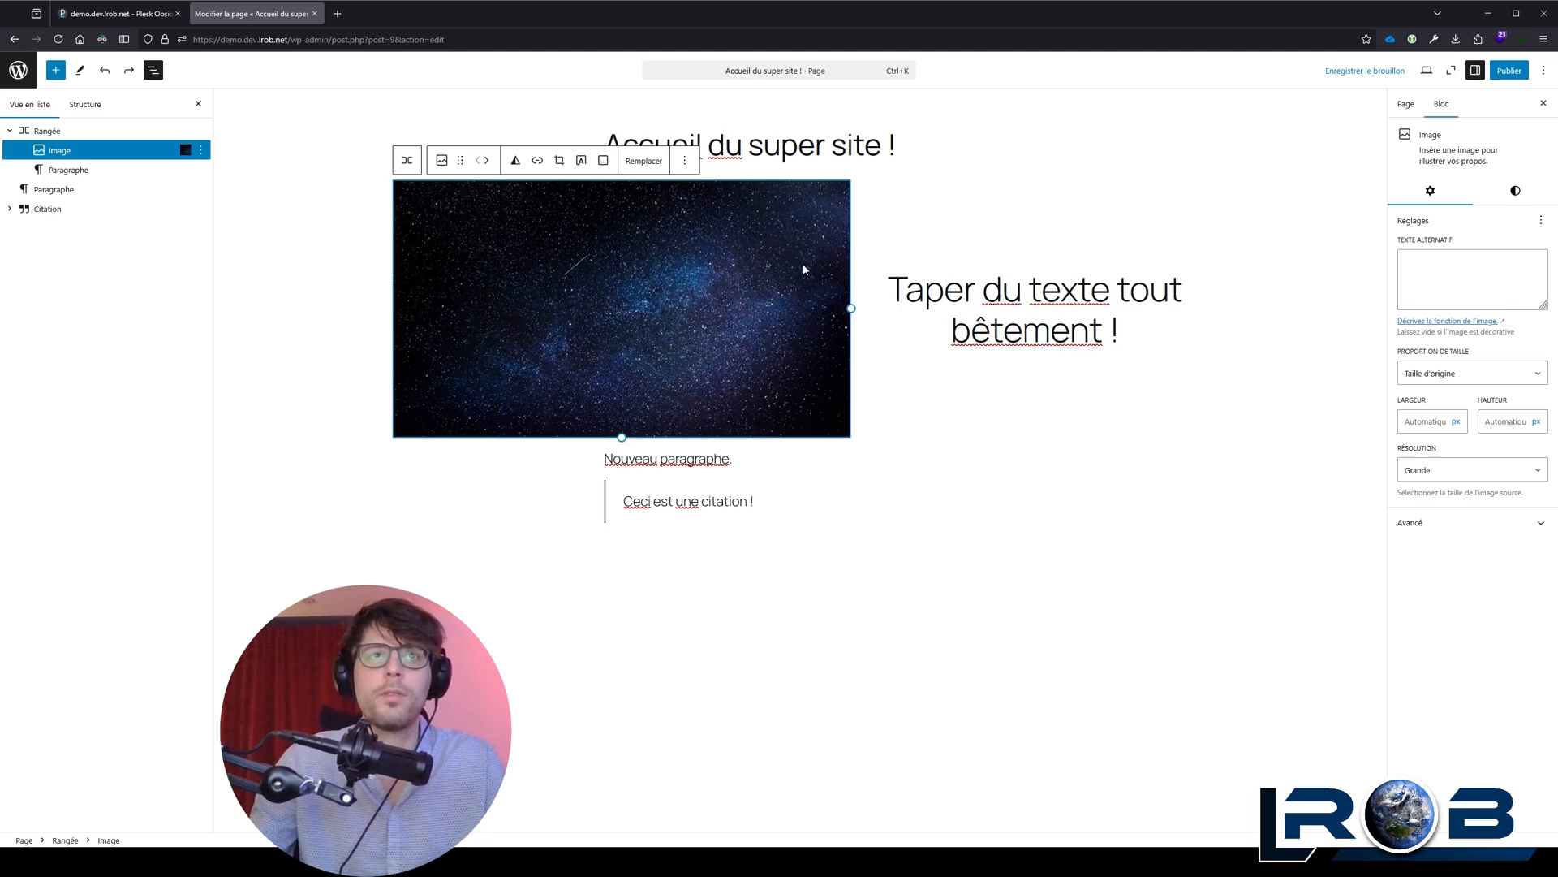
{"action": "left_click", "coordinate": [408, 162]}
{"action": "left_click", "coordinate": [548, 160]}
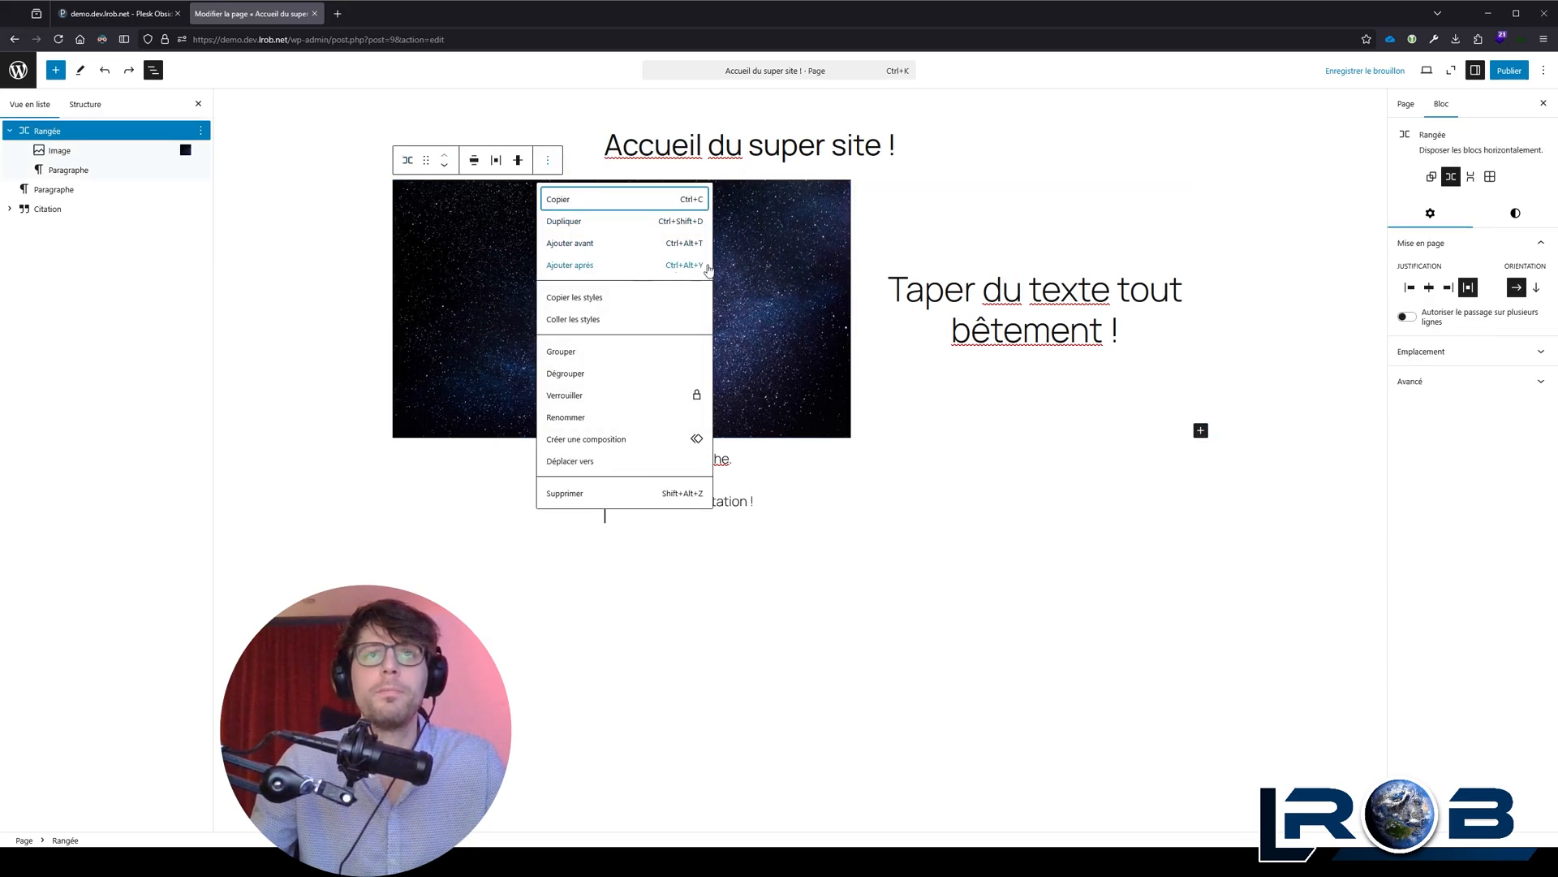
{"action": "left_click", "coordinate": [763, 263]}
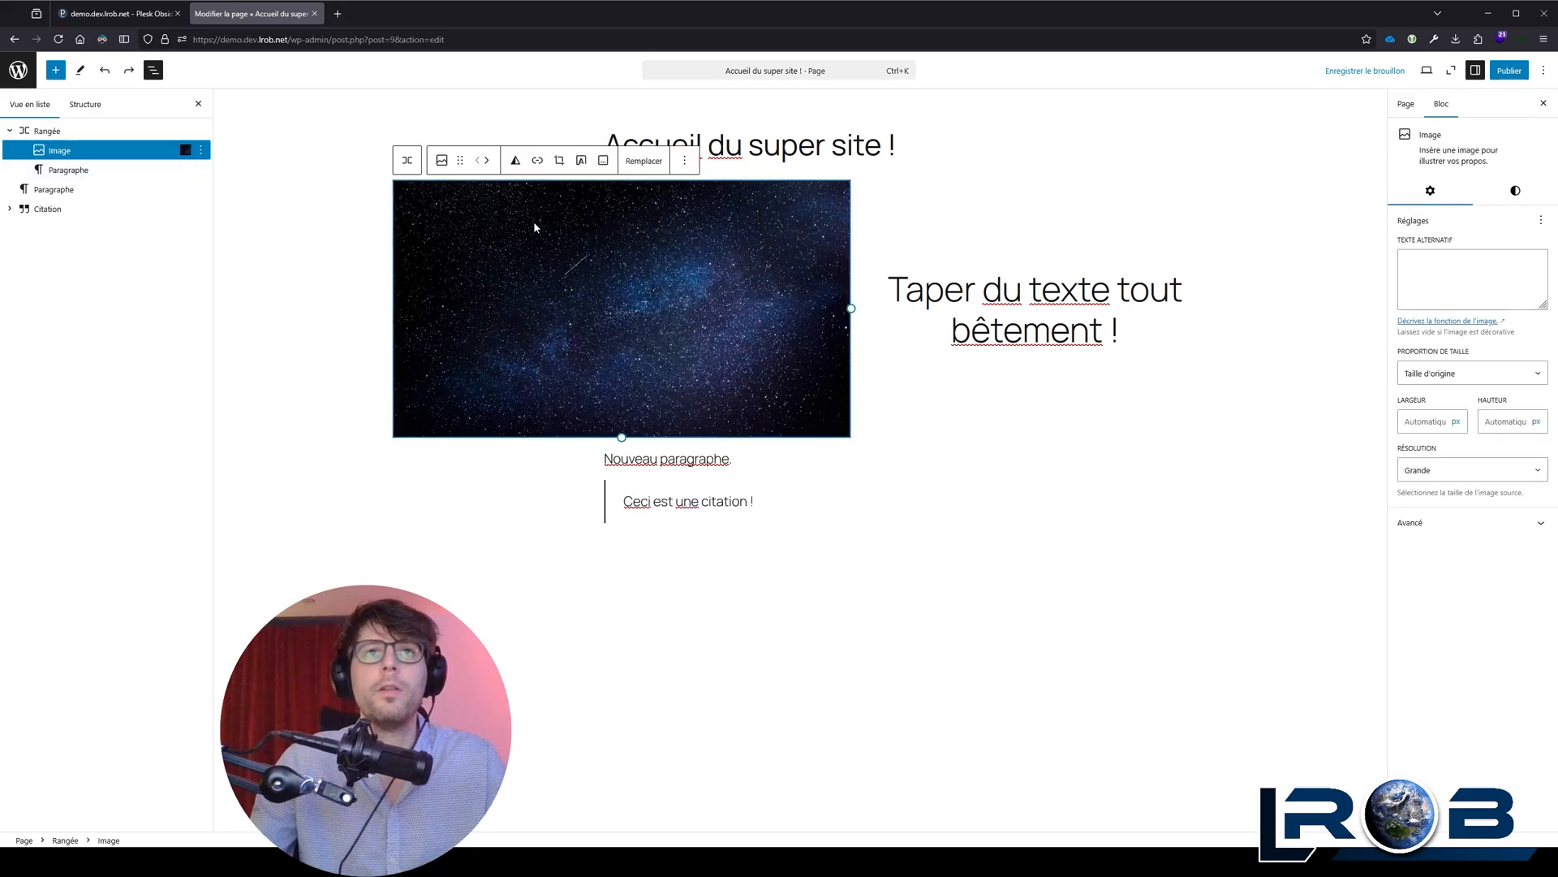
Step: Search for "colo" and insert a Colonnes block with the 50 / 50 layout between the row and "Nouveau paragraphe."
{"action": "left_click", "coordinate": [410, 164]}
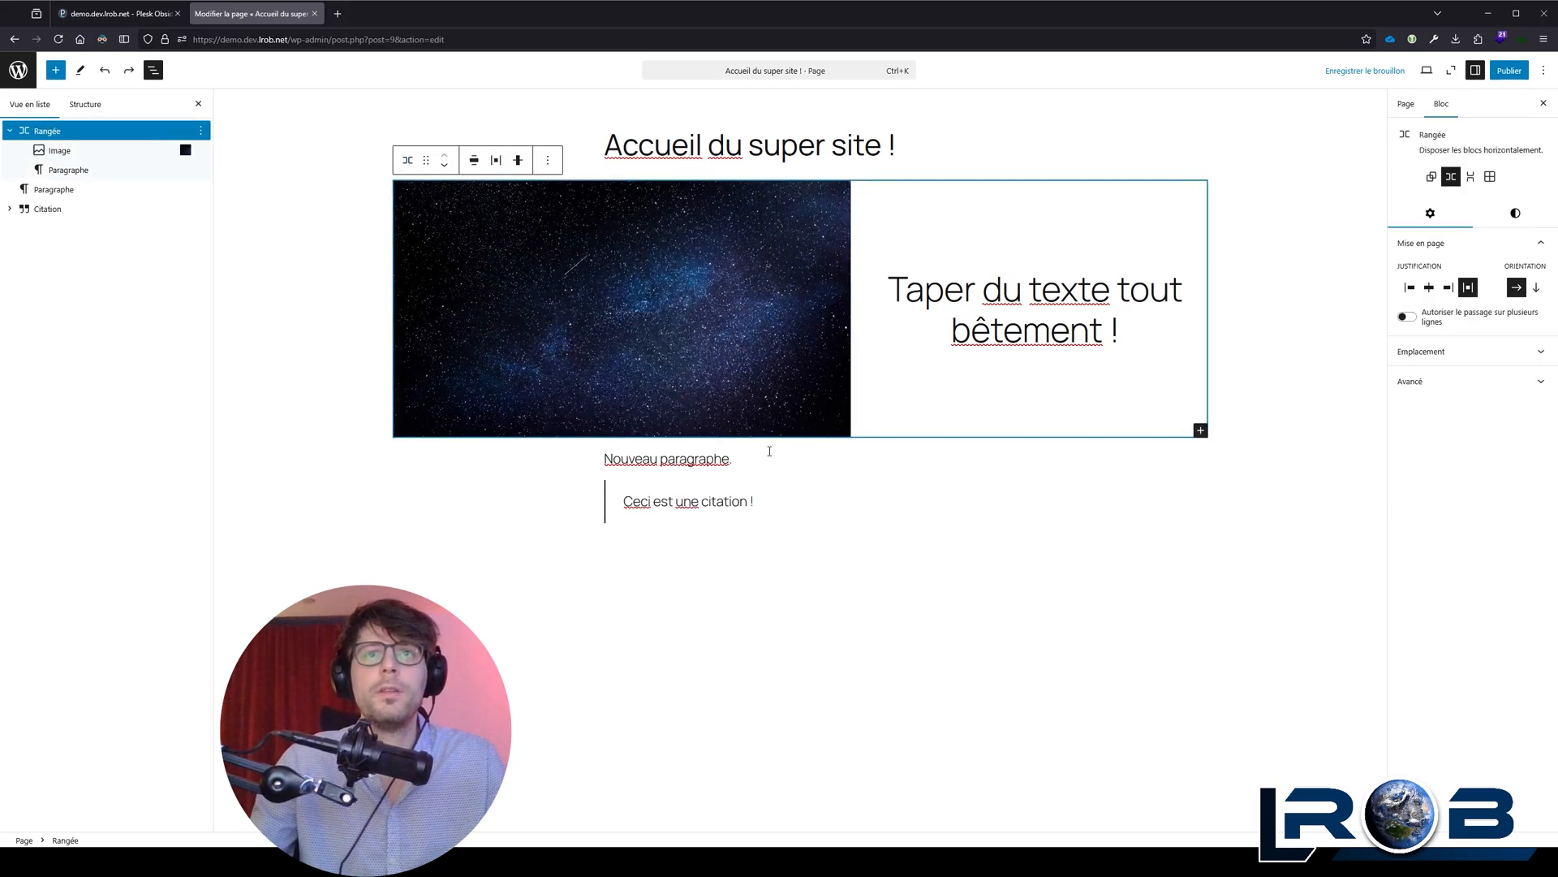
{"action": "mouse_move", "coordinate": [801, 443]}
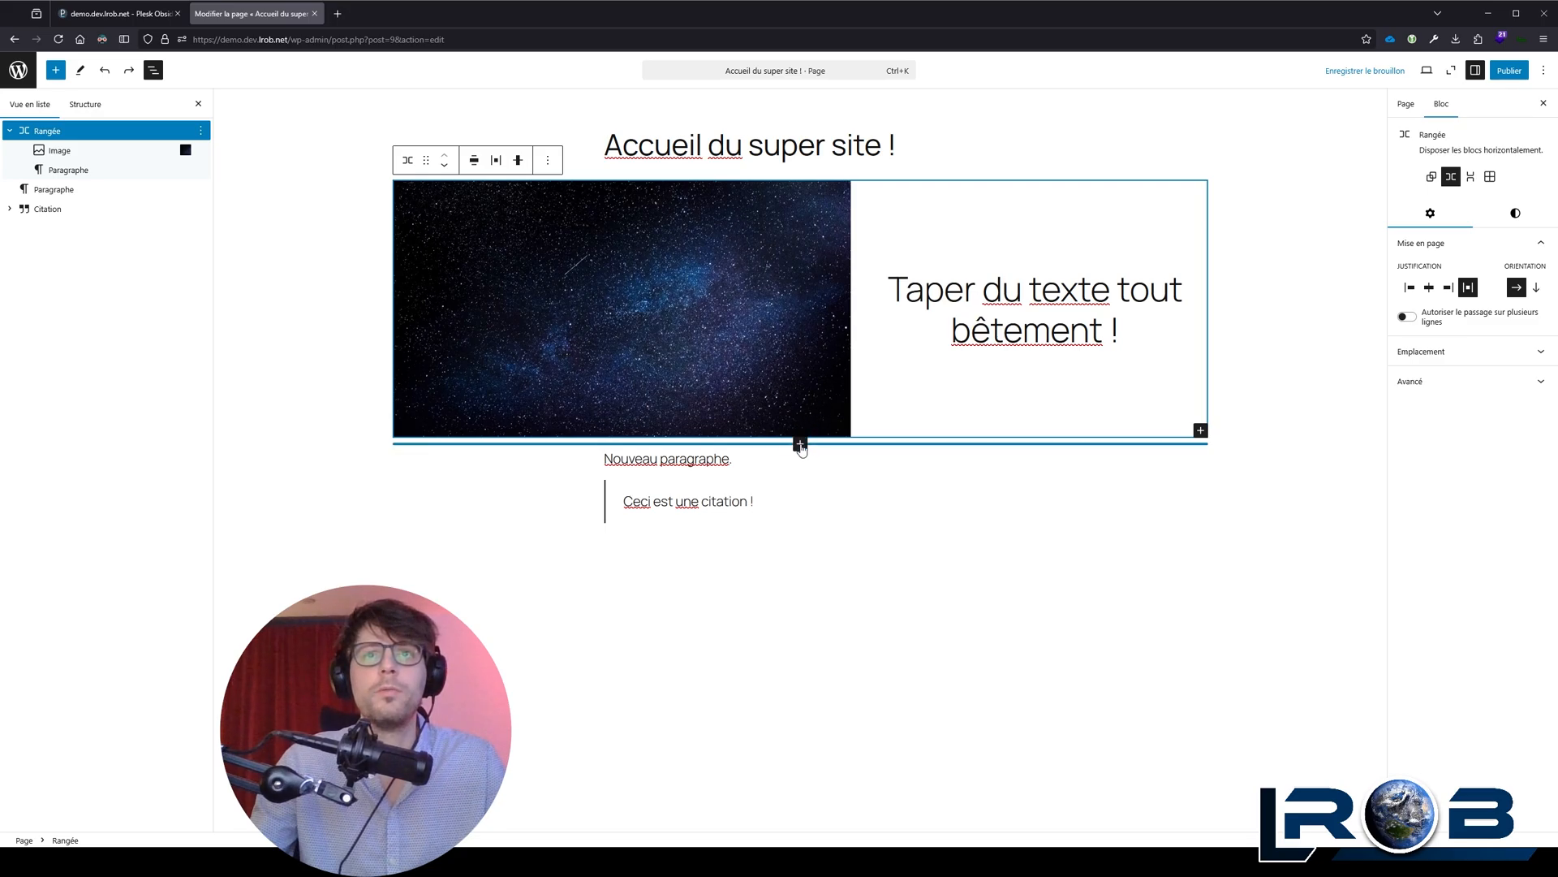
{"action": "left_click", "coordinate": [800, 444]}
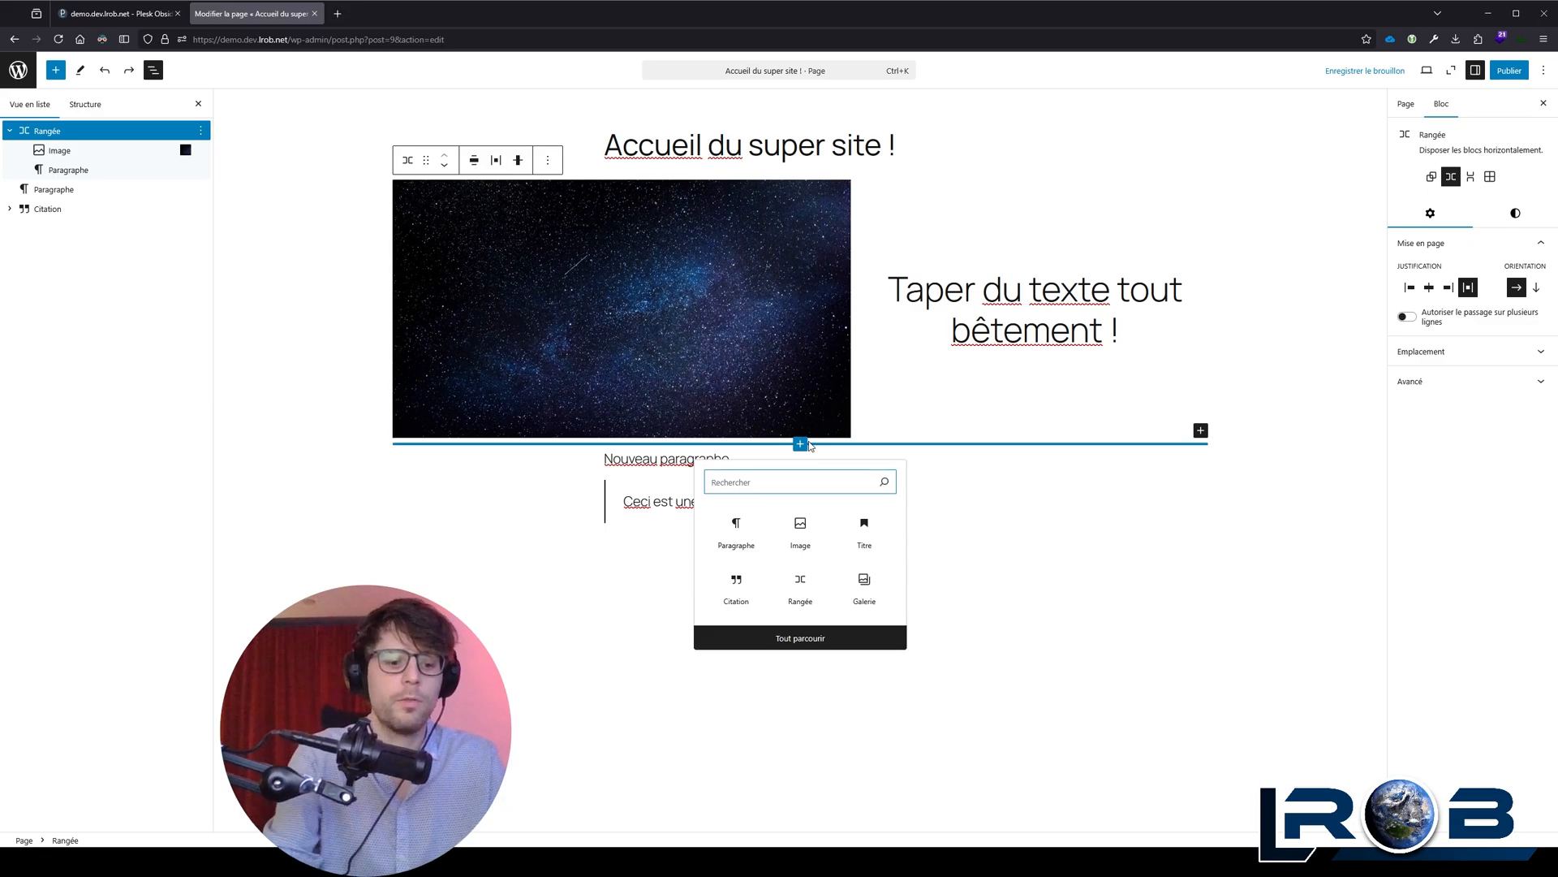
{"action": "type", "text": "colo"}
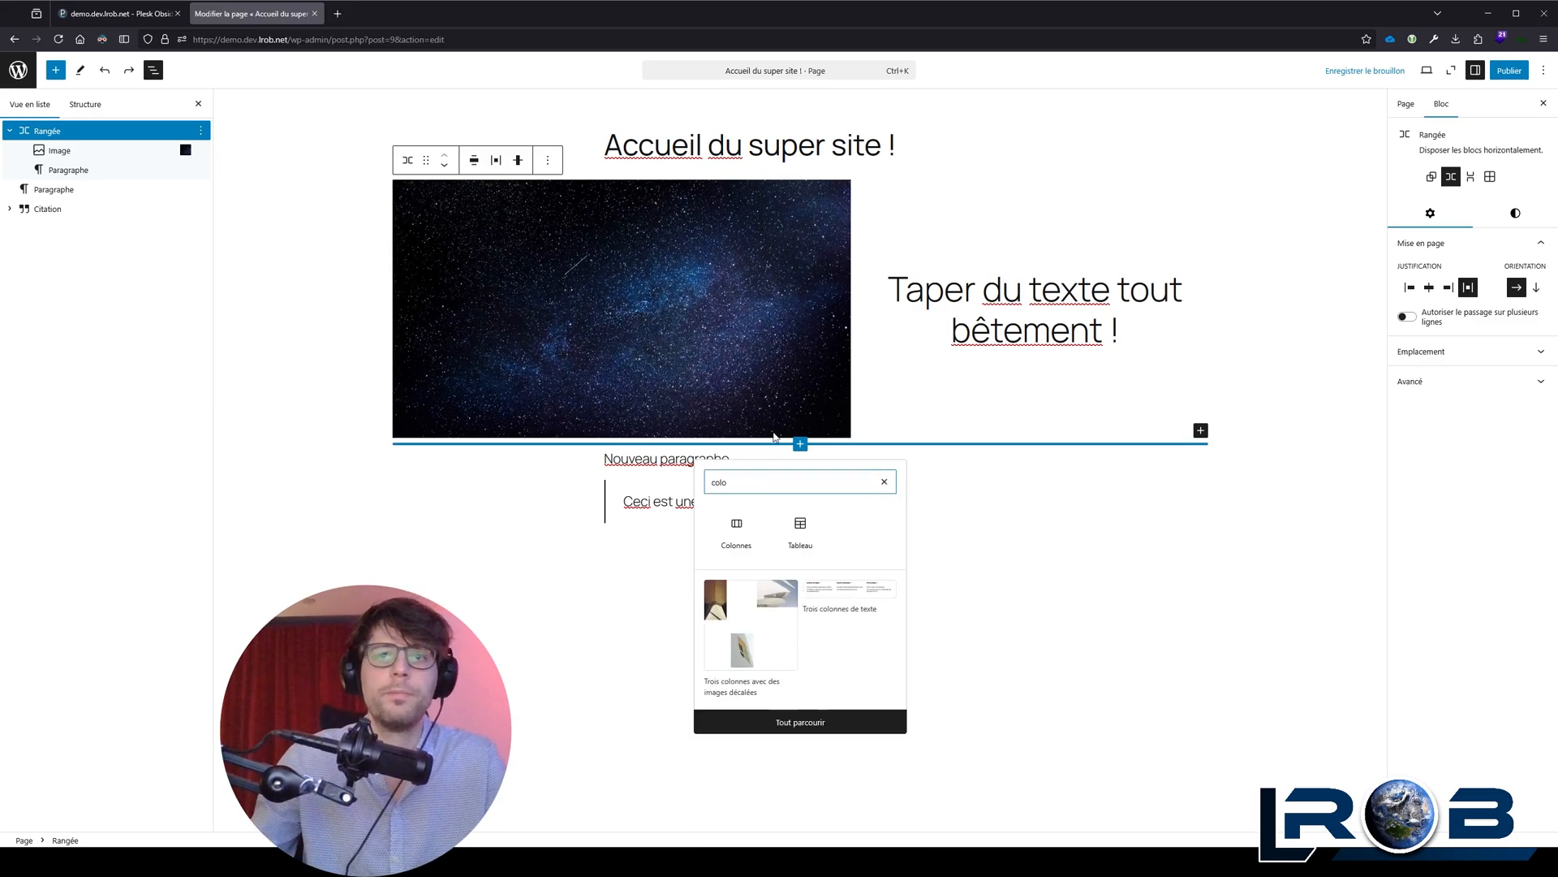
{"action": "left_click", "coordinate": [746, 537]}
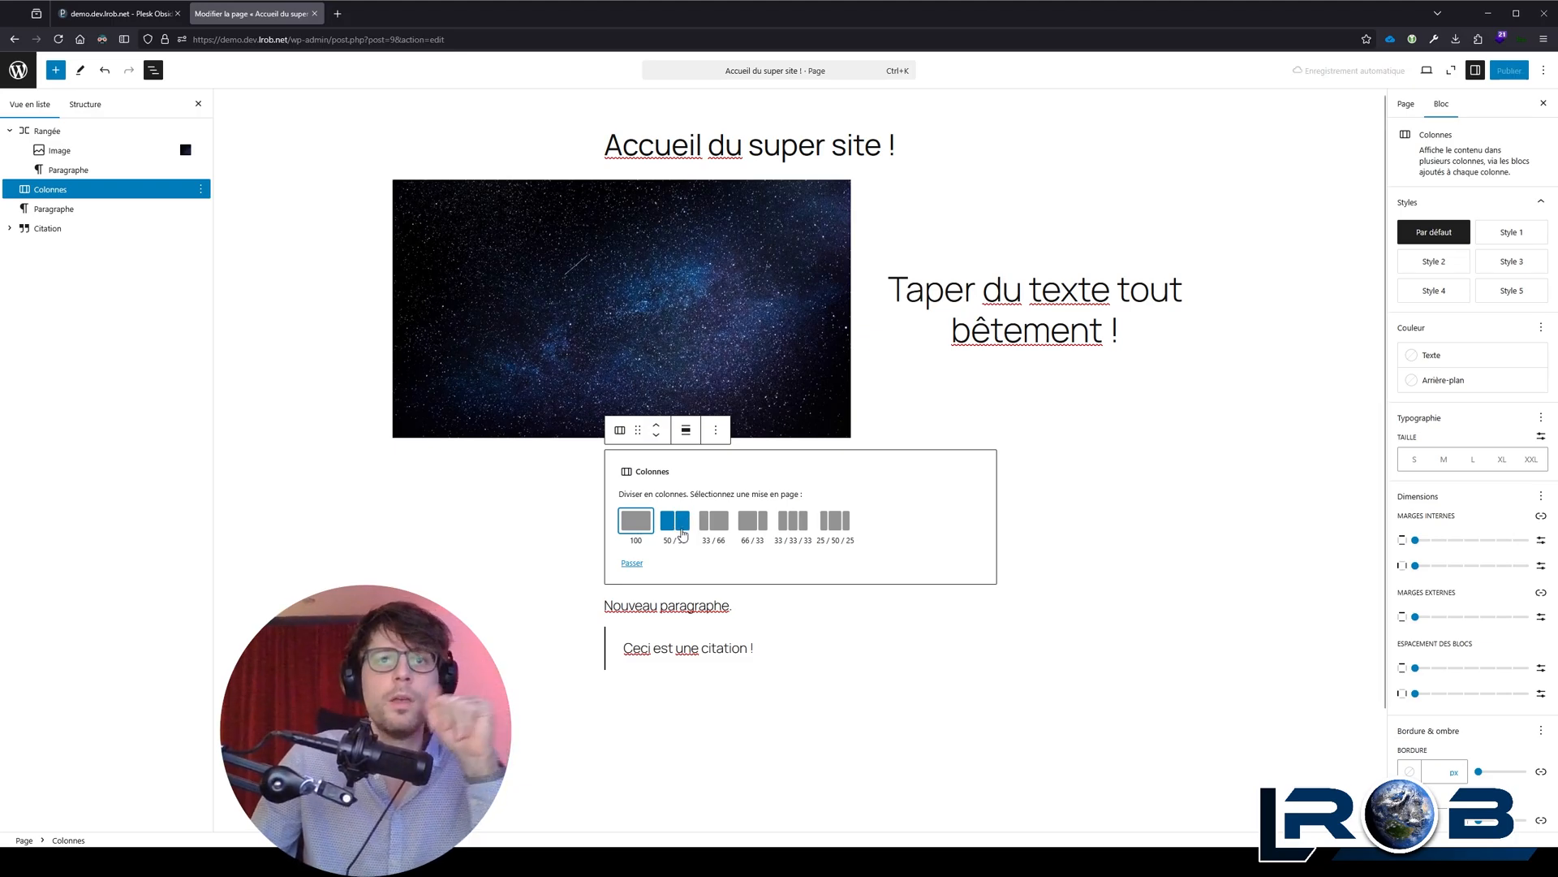
{"action": "left_click", "coordinate": [686, 524]}
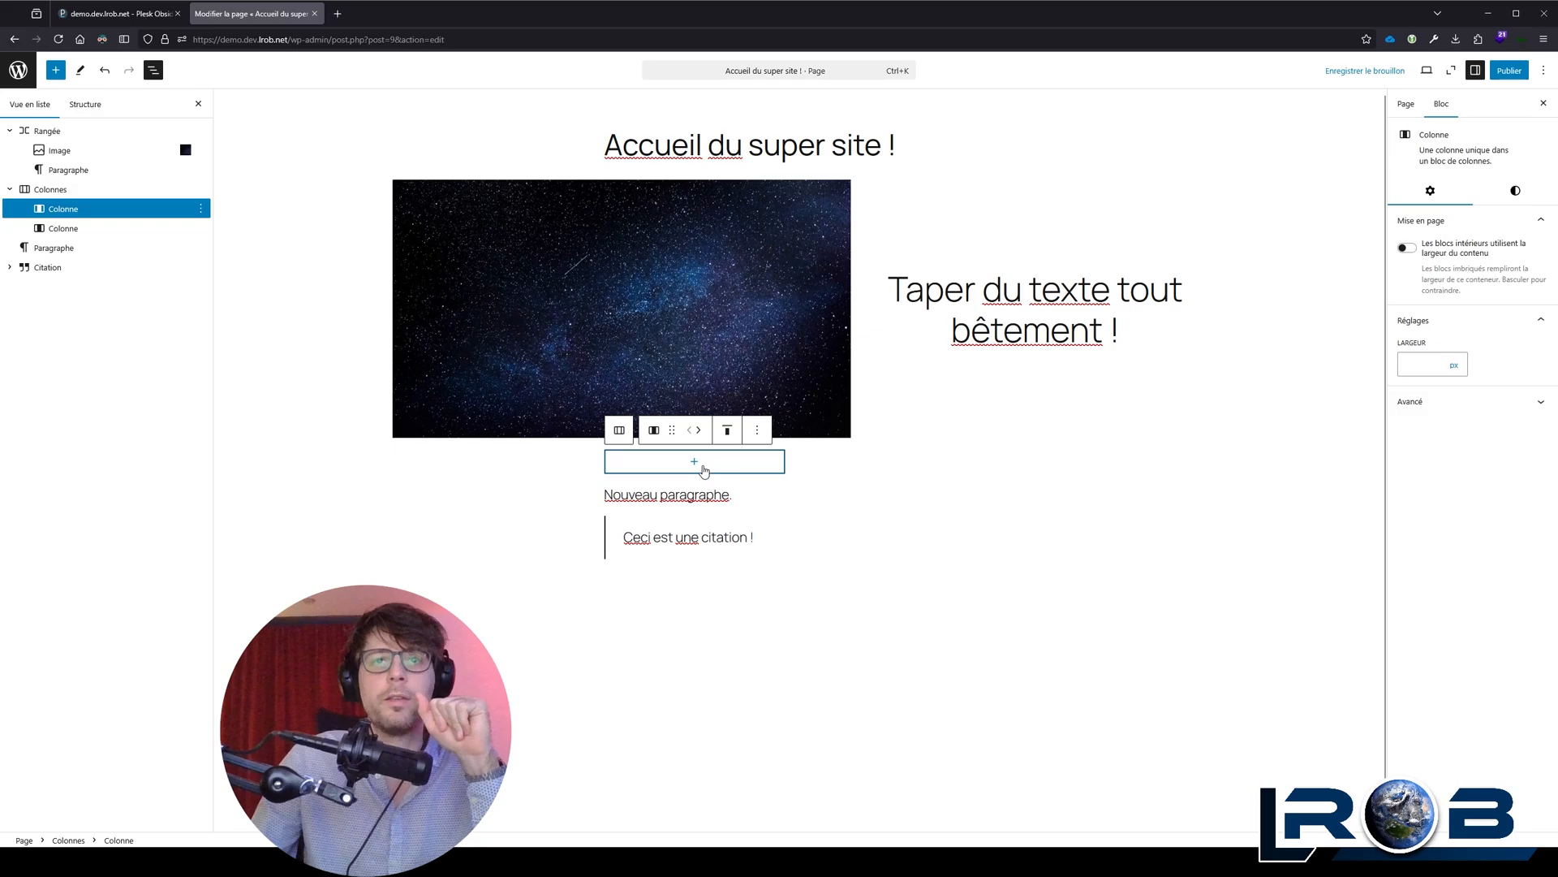
Step: Try moving the starry sky image from the row into the first column, and undo the move
{"action": "left_click", "coordinate": [621, 260]}
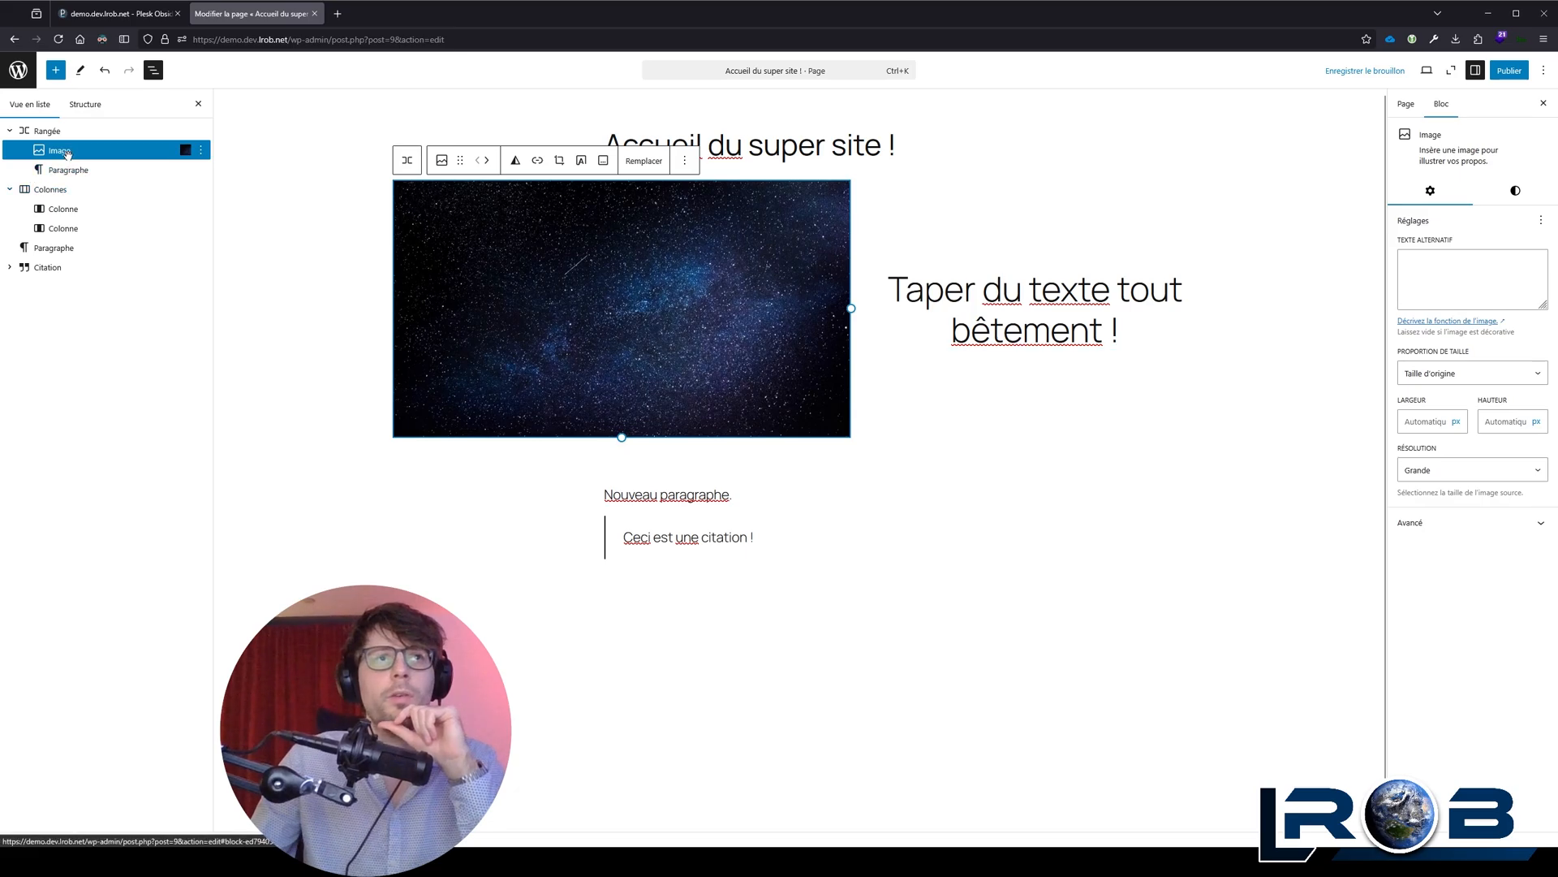
{"action": "left_click_drag", "start_coordinate": [49, 150], "coordinate": [68, 208]}
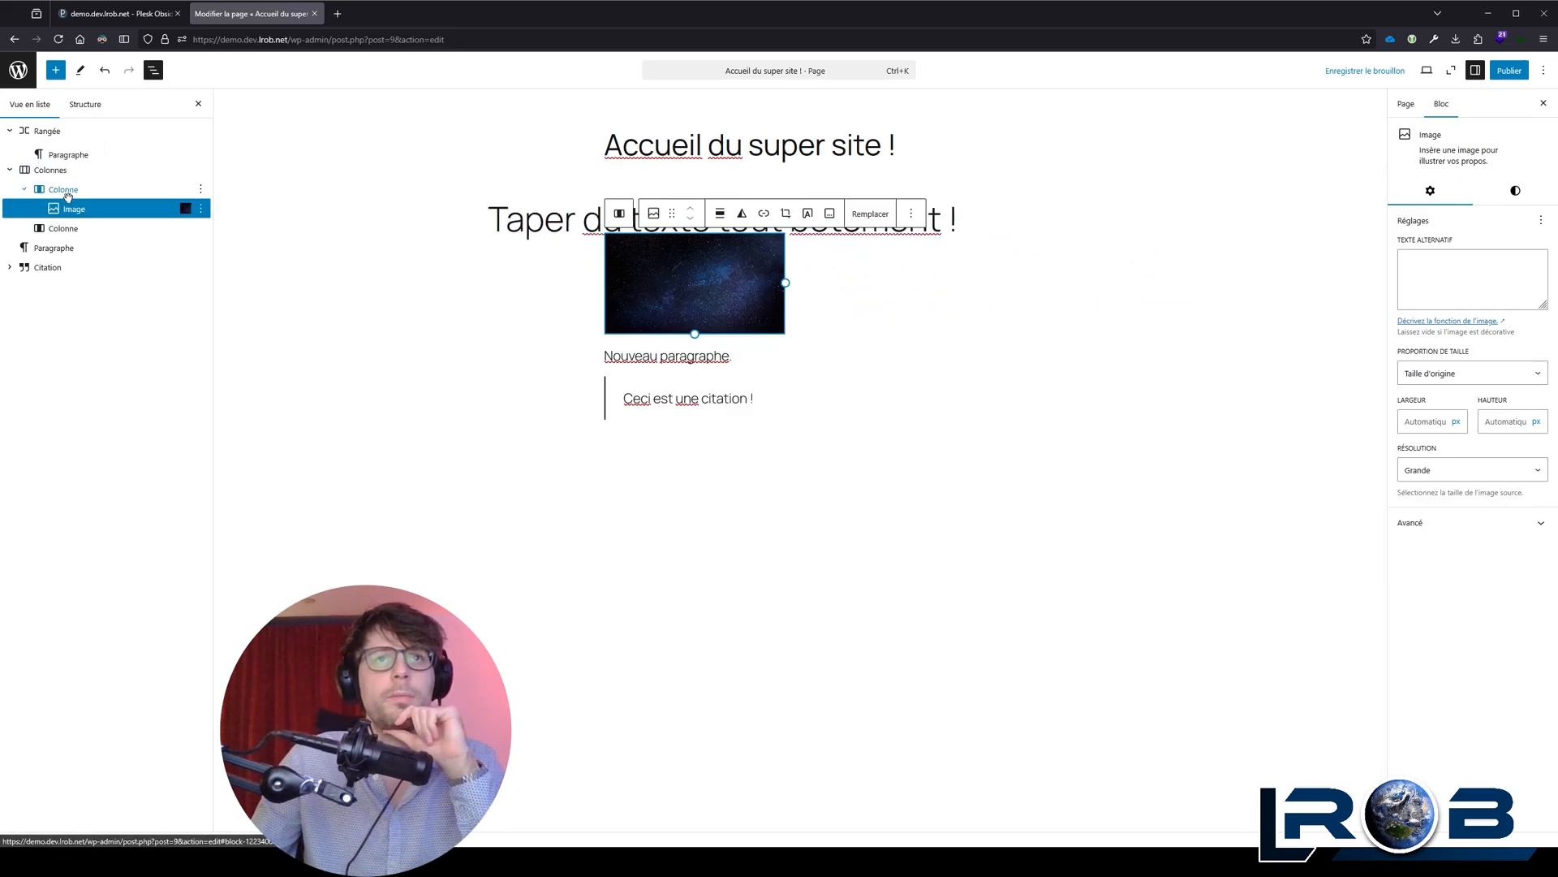
{"action": "left_click", "coordinate": [104, 71]}
Step: Move the starry sky image from the row into the first column of the Colonnes block
{"action": "left_click", "coordinate": [654, 252]}
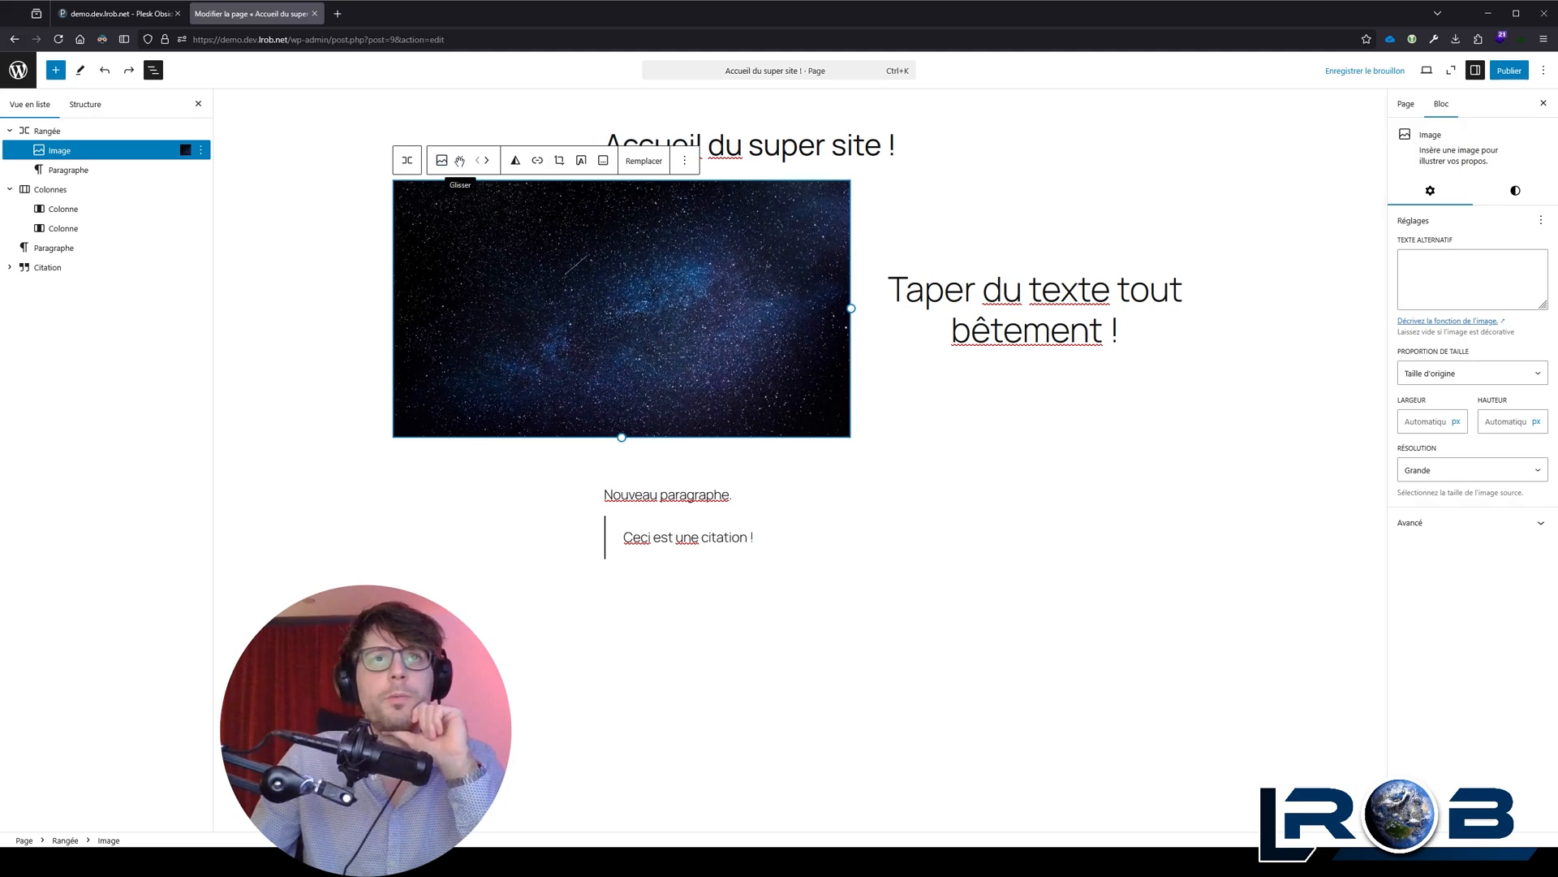
{"action": "left_click_drag", "start_coordinate": [458, 160], "coordinate": [700, 463]}
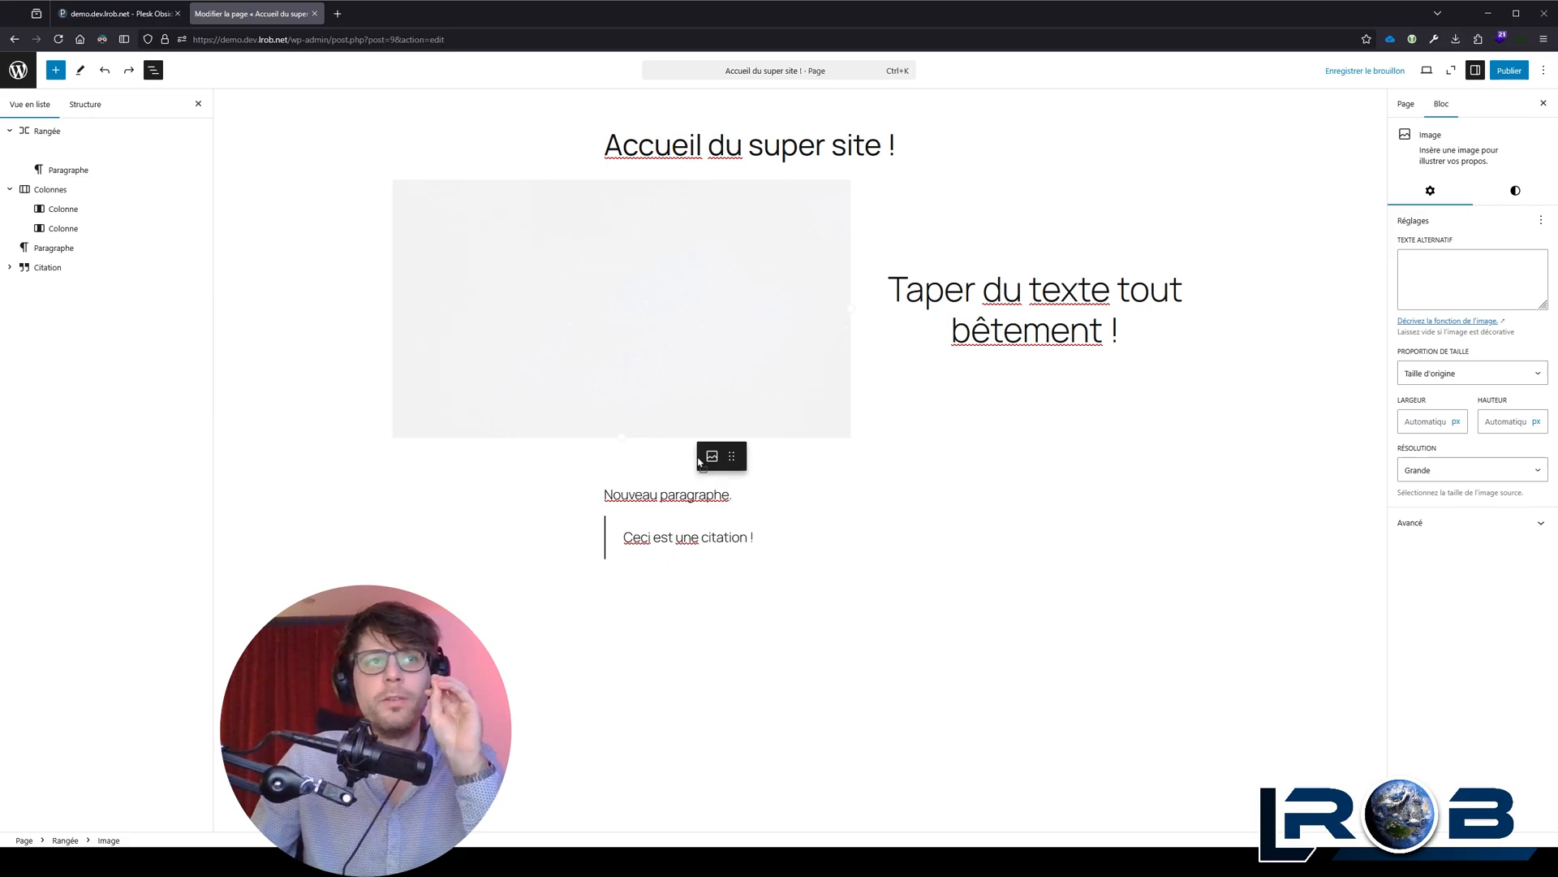
{"action": "left_click_drag", "start_coordinate": [700, 463], "coordinate": [698, 464]}
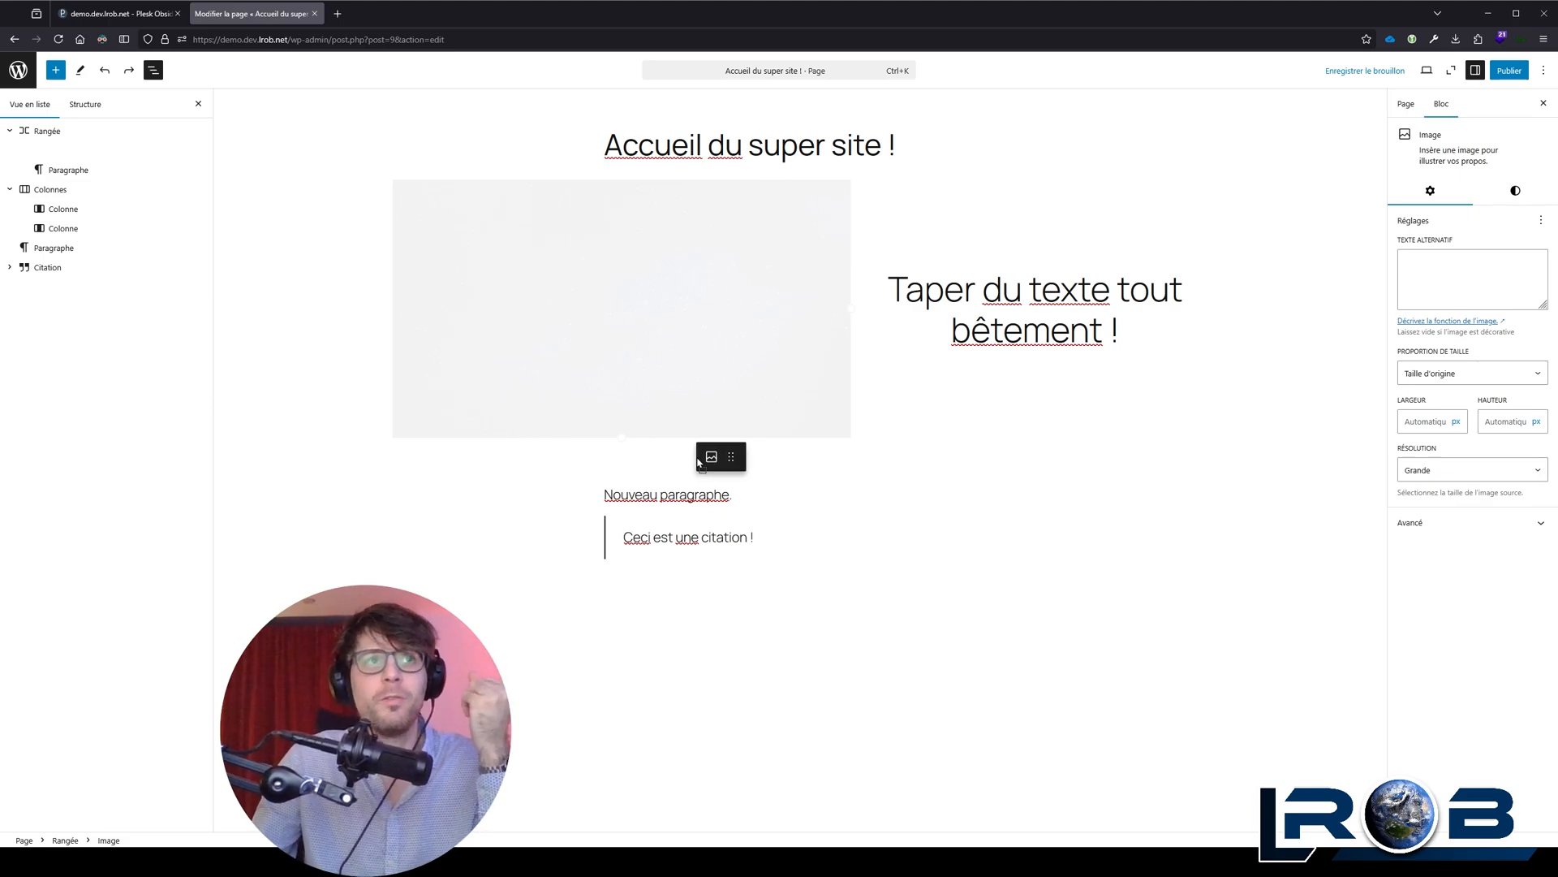
{"action": "left_click_drag", "start_coordinate": [697, 462], "coordinate": [697, 455]}
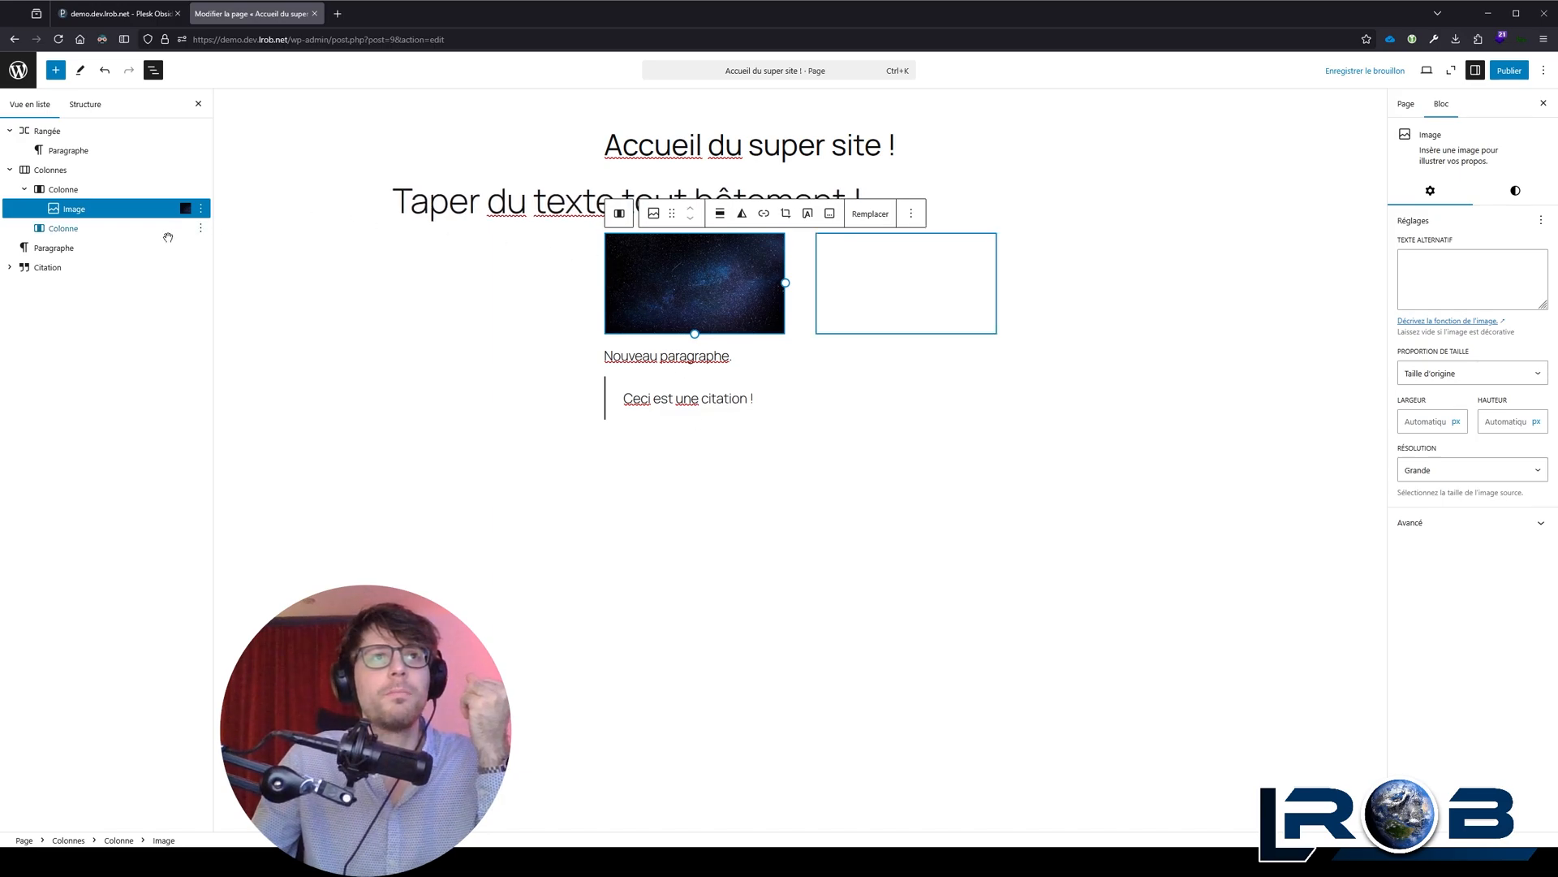
{"action": "left_click", "coordinate": [52, 192]}
{"action": "left_click", "coordinate": [72, 209]}
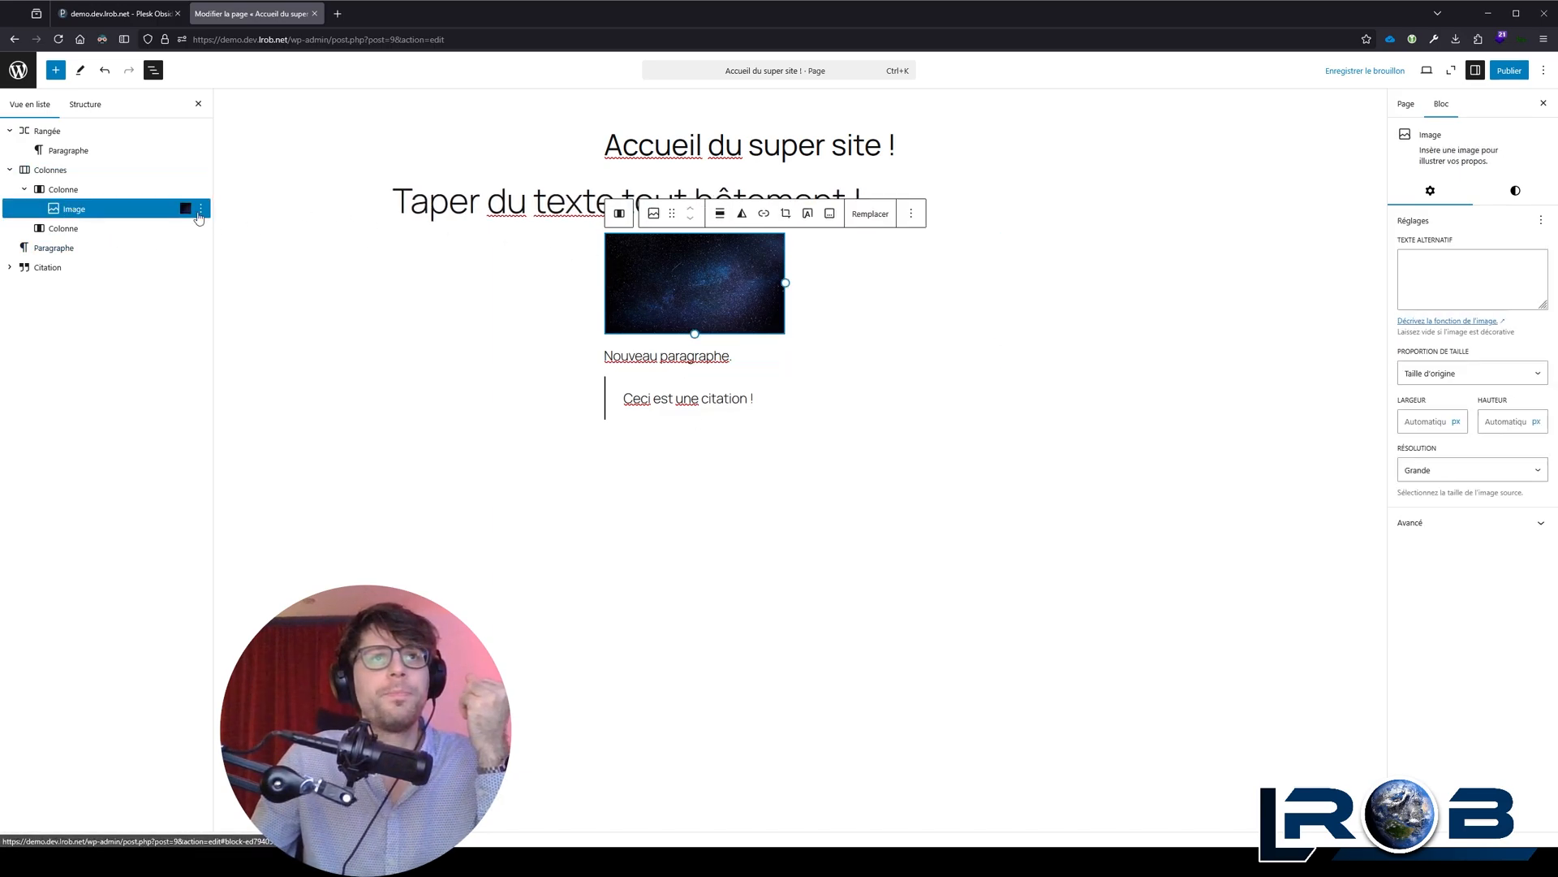
Step: Convert the paragraph "Taper du texte tout bêtement !" to a Titre block and move it into the second column
{"action": "left_click", "coordinate": [70, 151]}
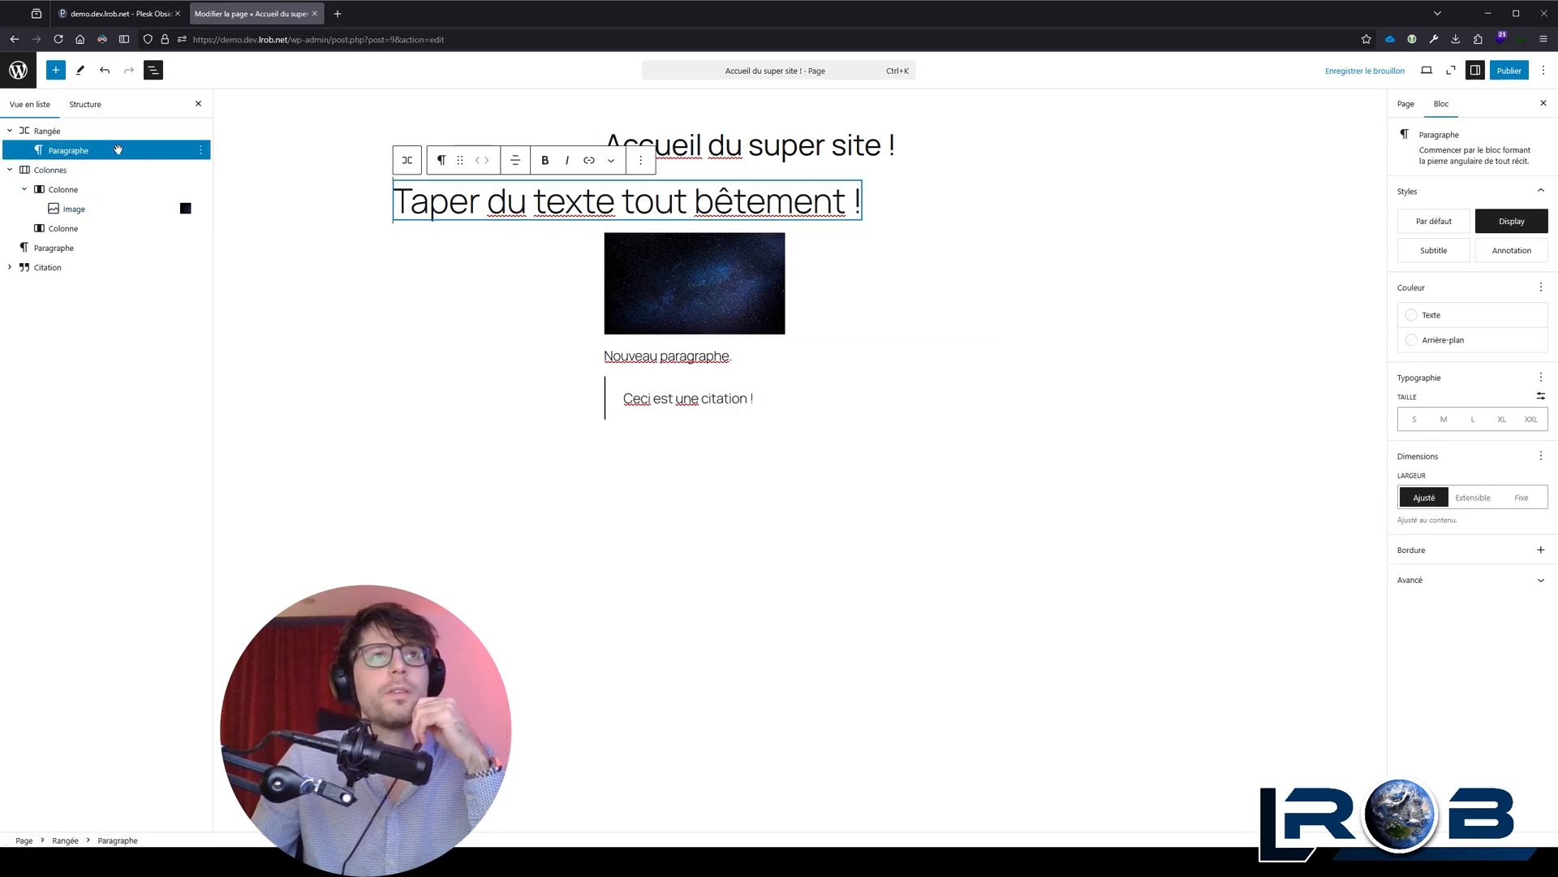
{"action": "left_click", "coordinate": [441, 160]}
{"action": "left_click", "coordinate": [484, 217]}
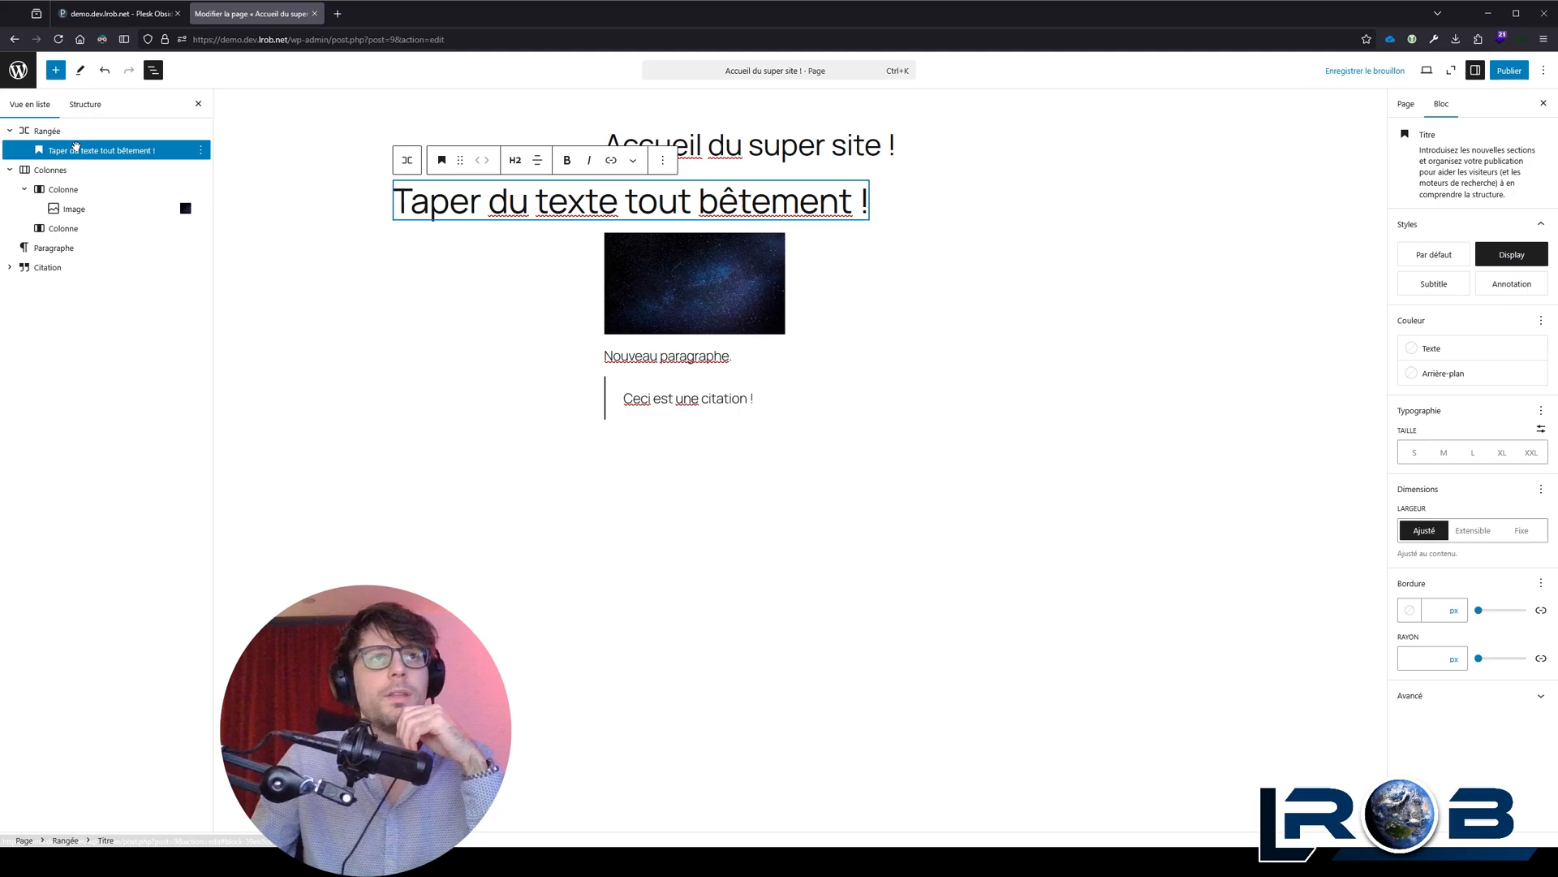
{"action": "left_click_drag", "start_coordinate": [72, 152], "coordinate": [89, 214]}
Step: Set the alignment of the Colonnes block holding the image and the heading to Grande largeur
{"action": "left_click", "coordinate": [663, 255]}
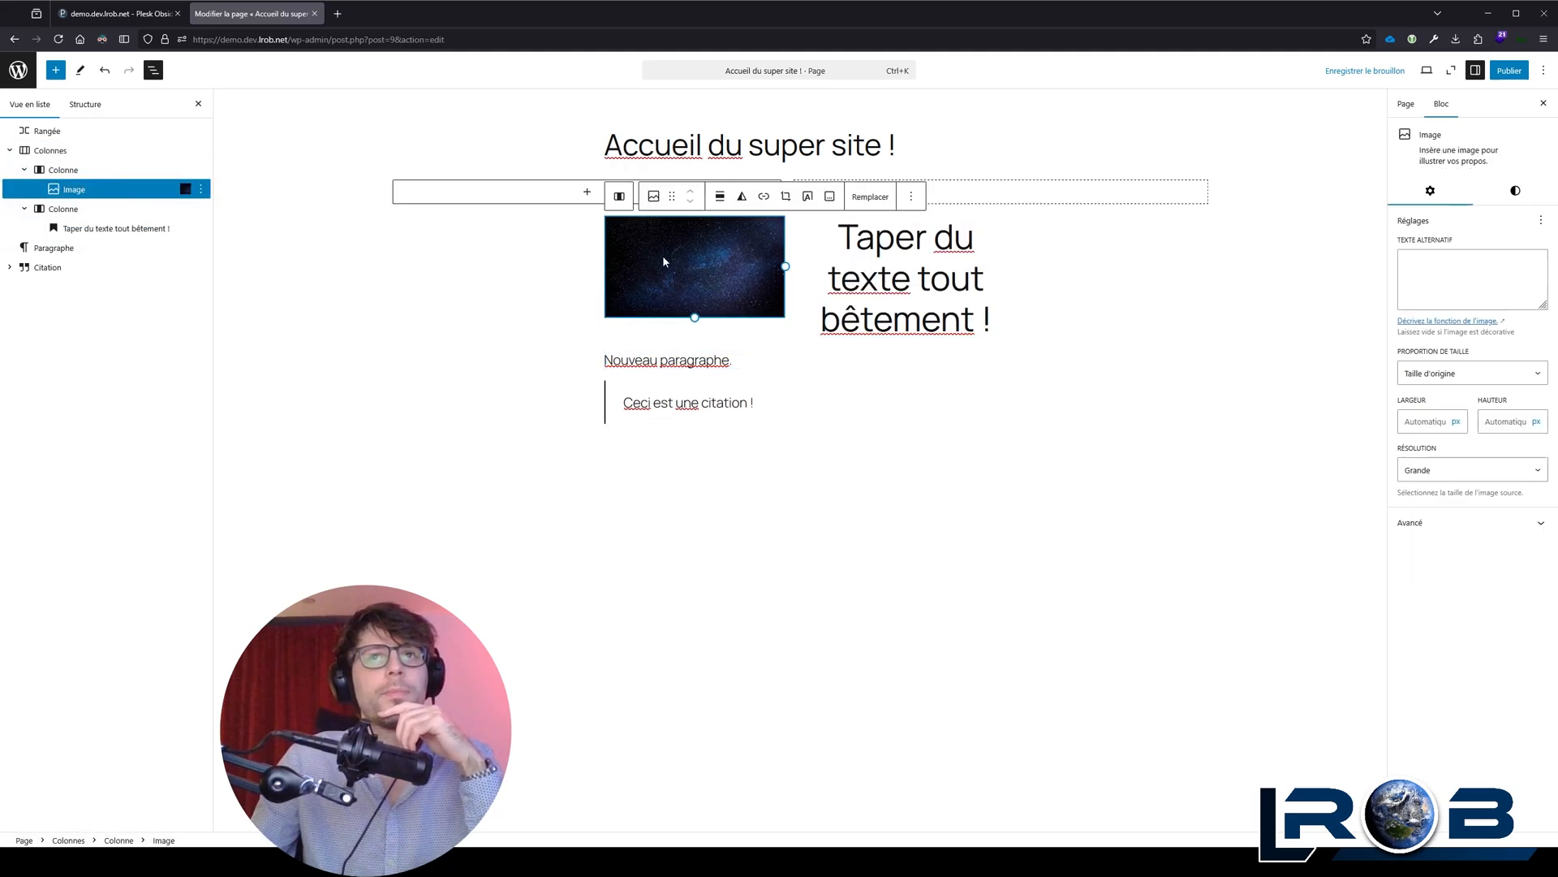
{"action": "left_click", "coordinate": [620, 197]}
{"action": "left_click", "coordinate": [619, 196]}
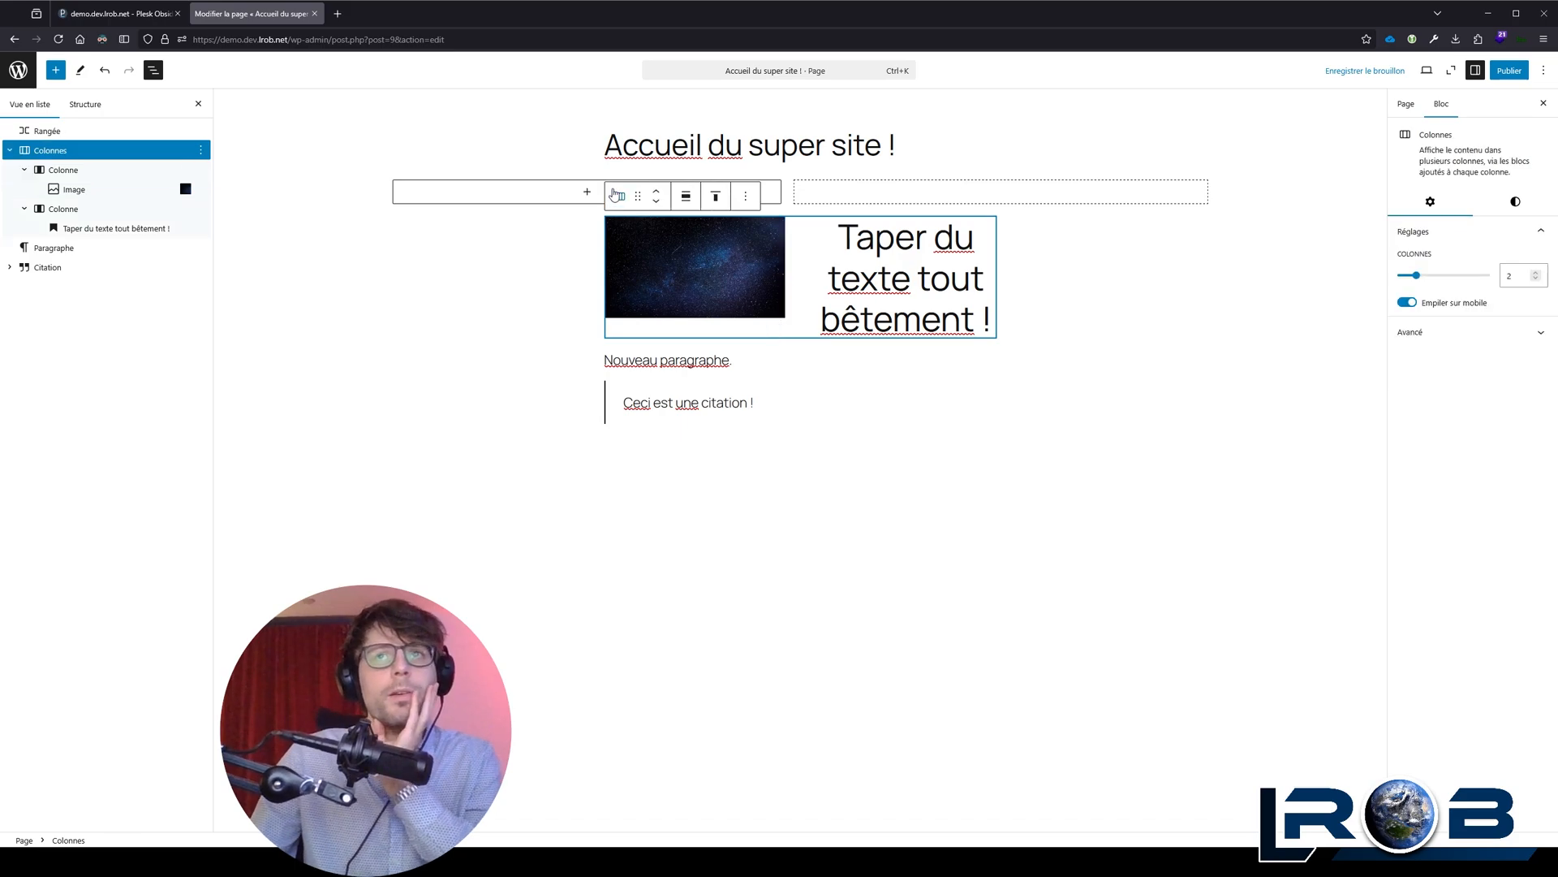
{"action": "left_click", "coordinate": [690, 204]}
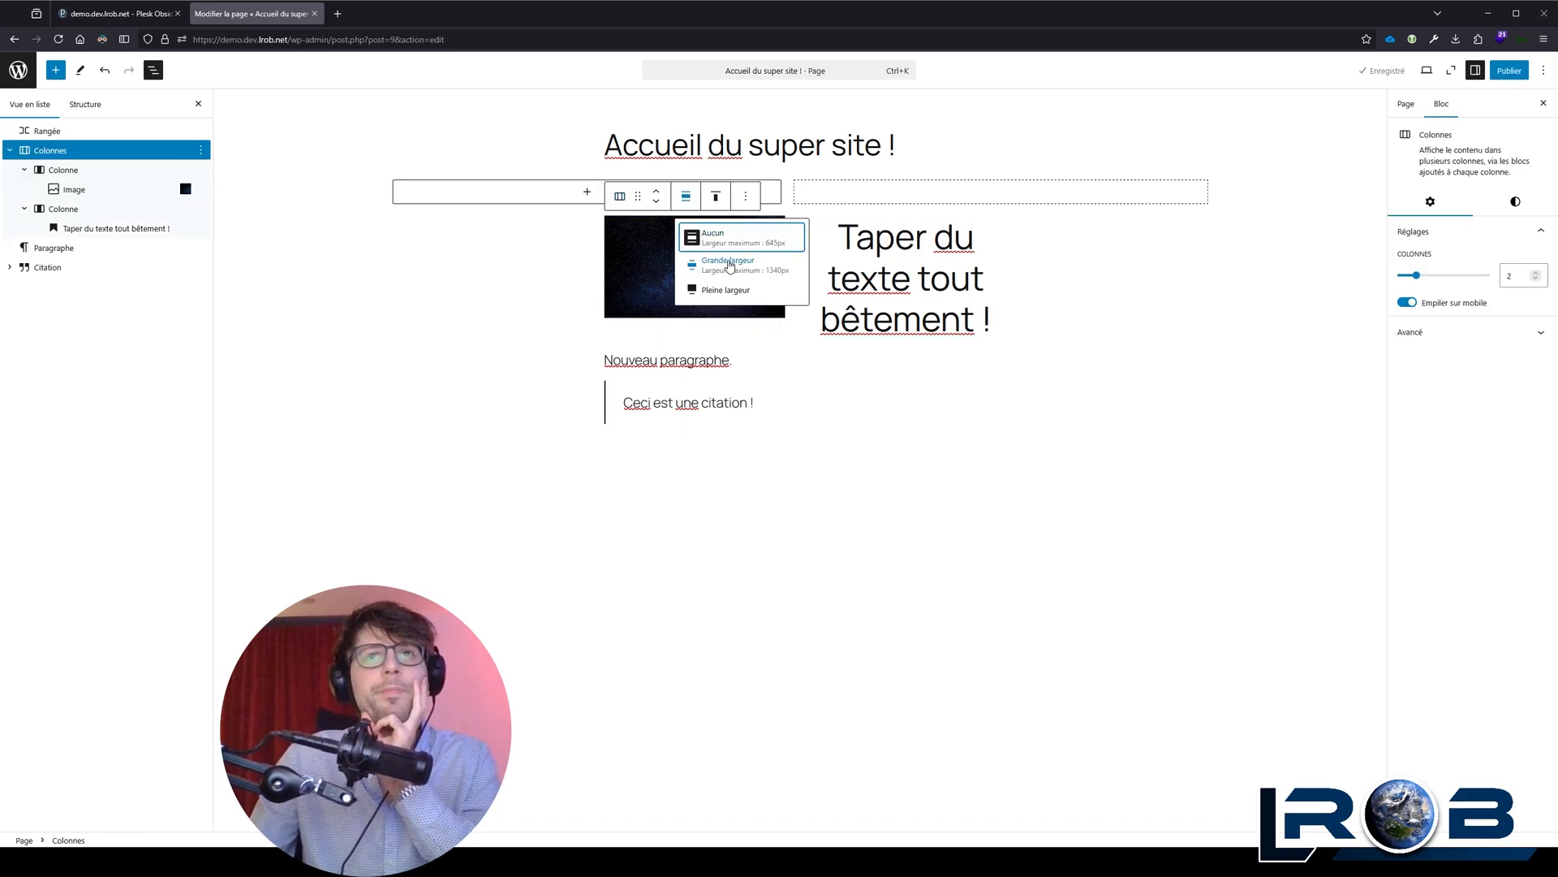
{"action": "left_click", "coordinate": [730, 268]}
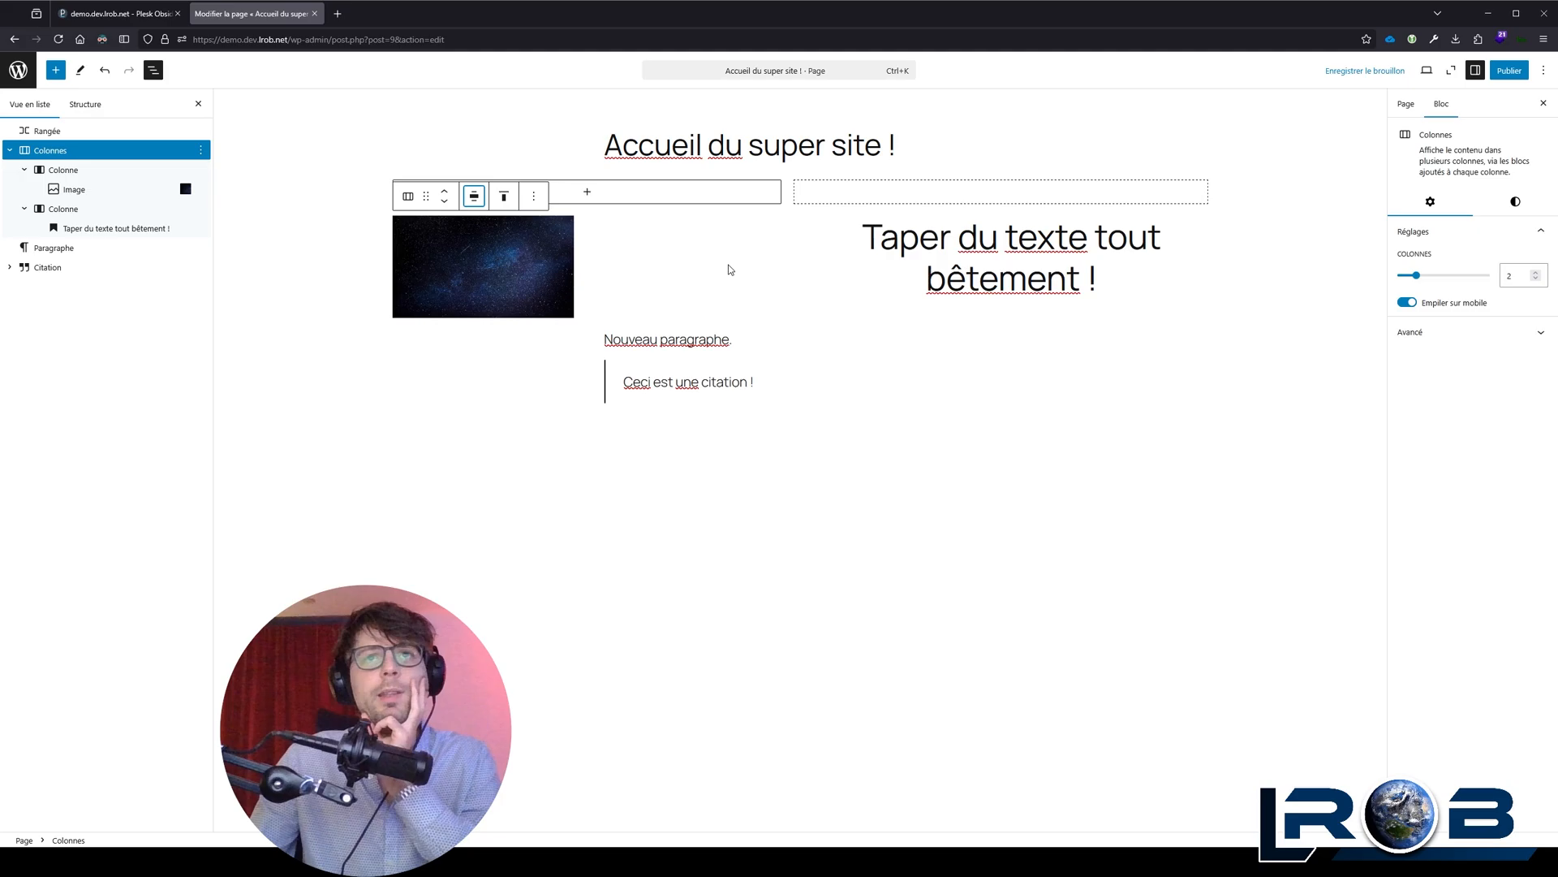
Step: Set the alignment of the Colonnes block holding the image and the heading to Pleine largeur
{"action": "left_click", "coordinate": [501, 248]}
{"action": "left_click", "coordinate": [899, 278]}
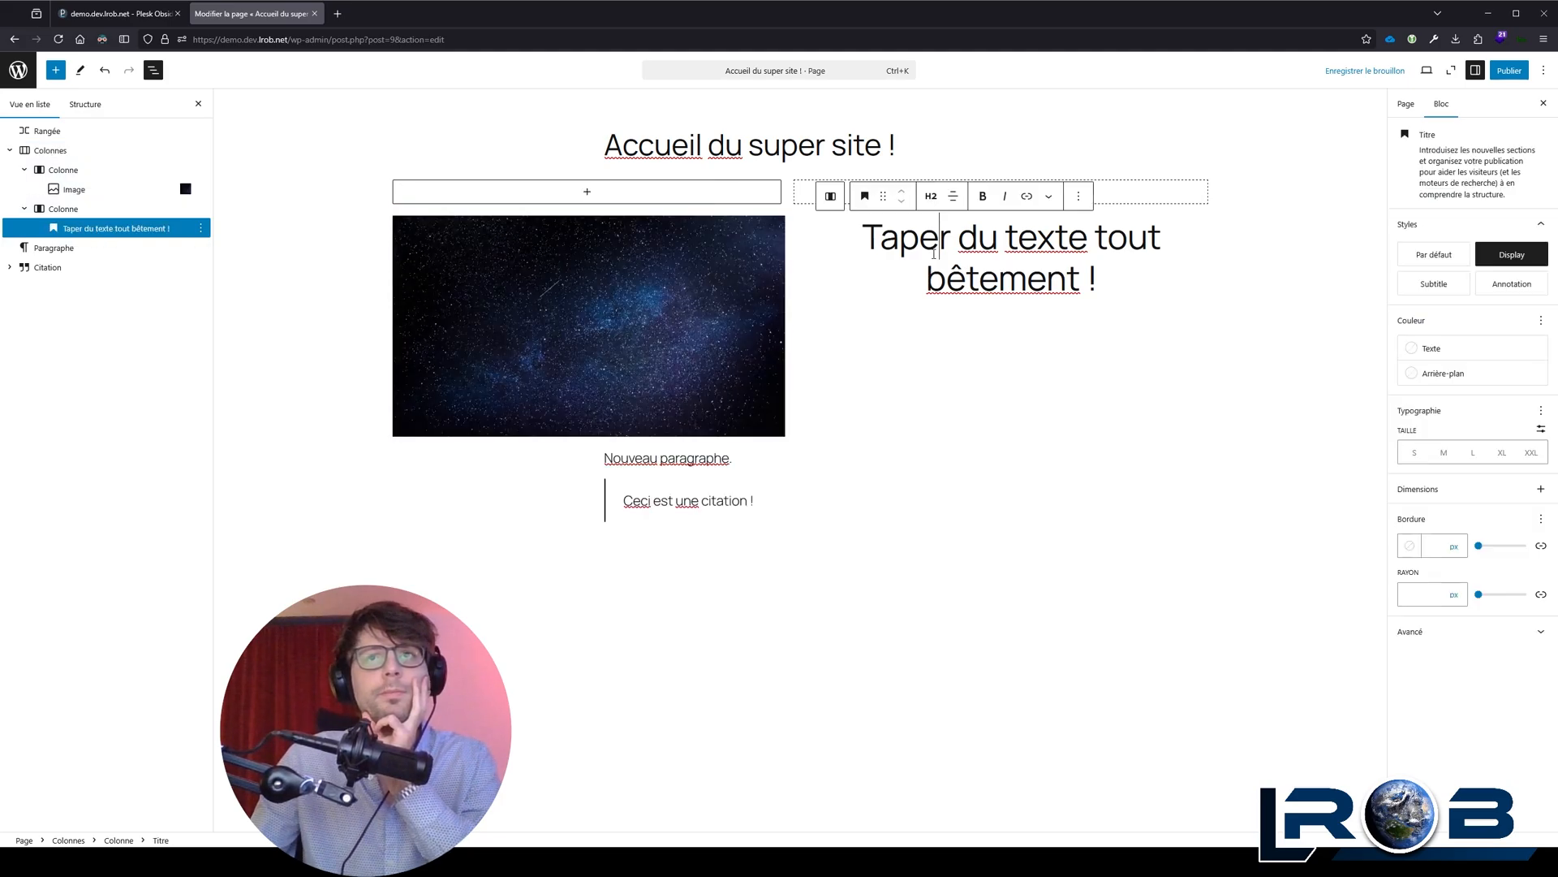
{"action": "left_click", "coordinate": [604, 280]}
{"action": "left_click", "coordinate": [508, 196]}
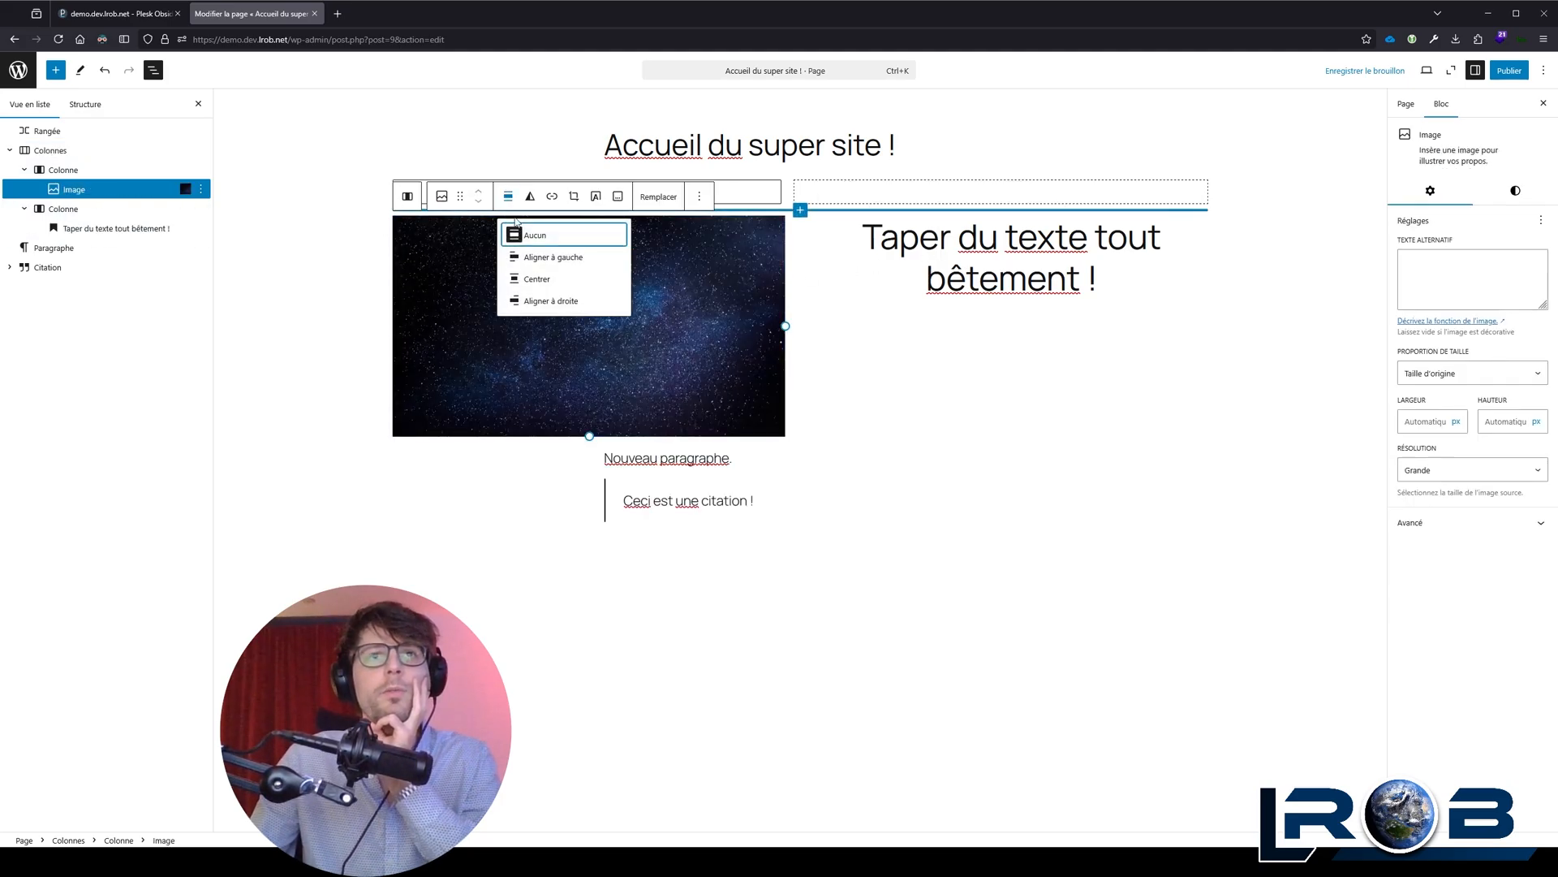
{"action": "left_click", "coordinate": [409, 197]}
{"action": "left_click", "coordinate": [408, 196]}
{"action": "left_click", "coordinate": [477, 196]}
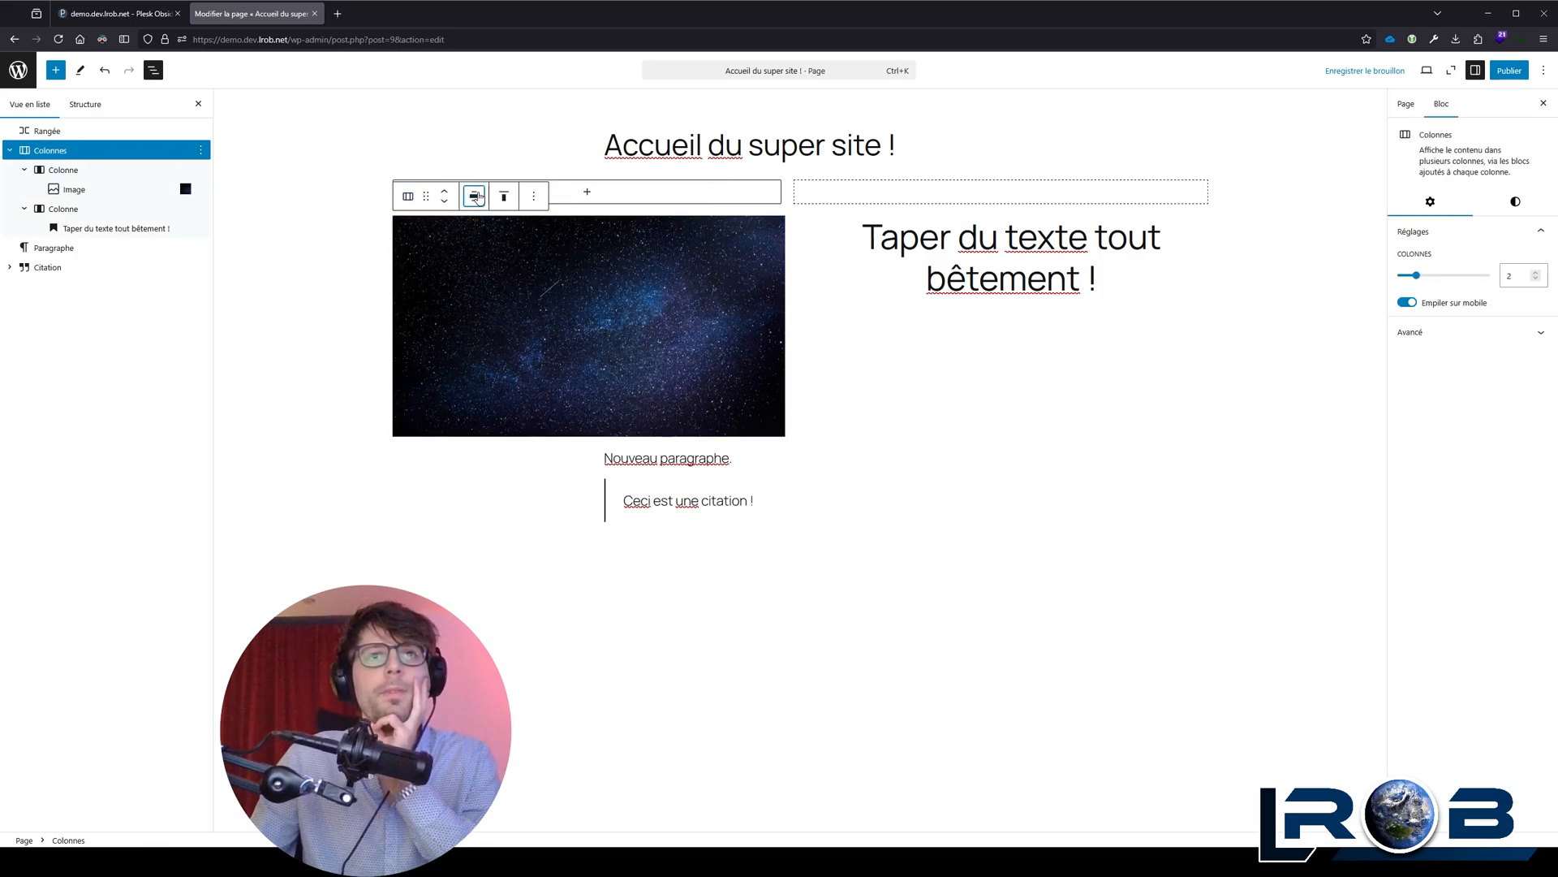
{"action": "left_click", "coordinate": [526, 294]}
{"action": "left_click", "coordinate": [543, 290]}
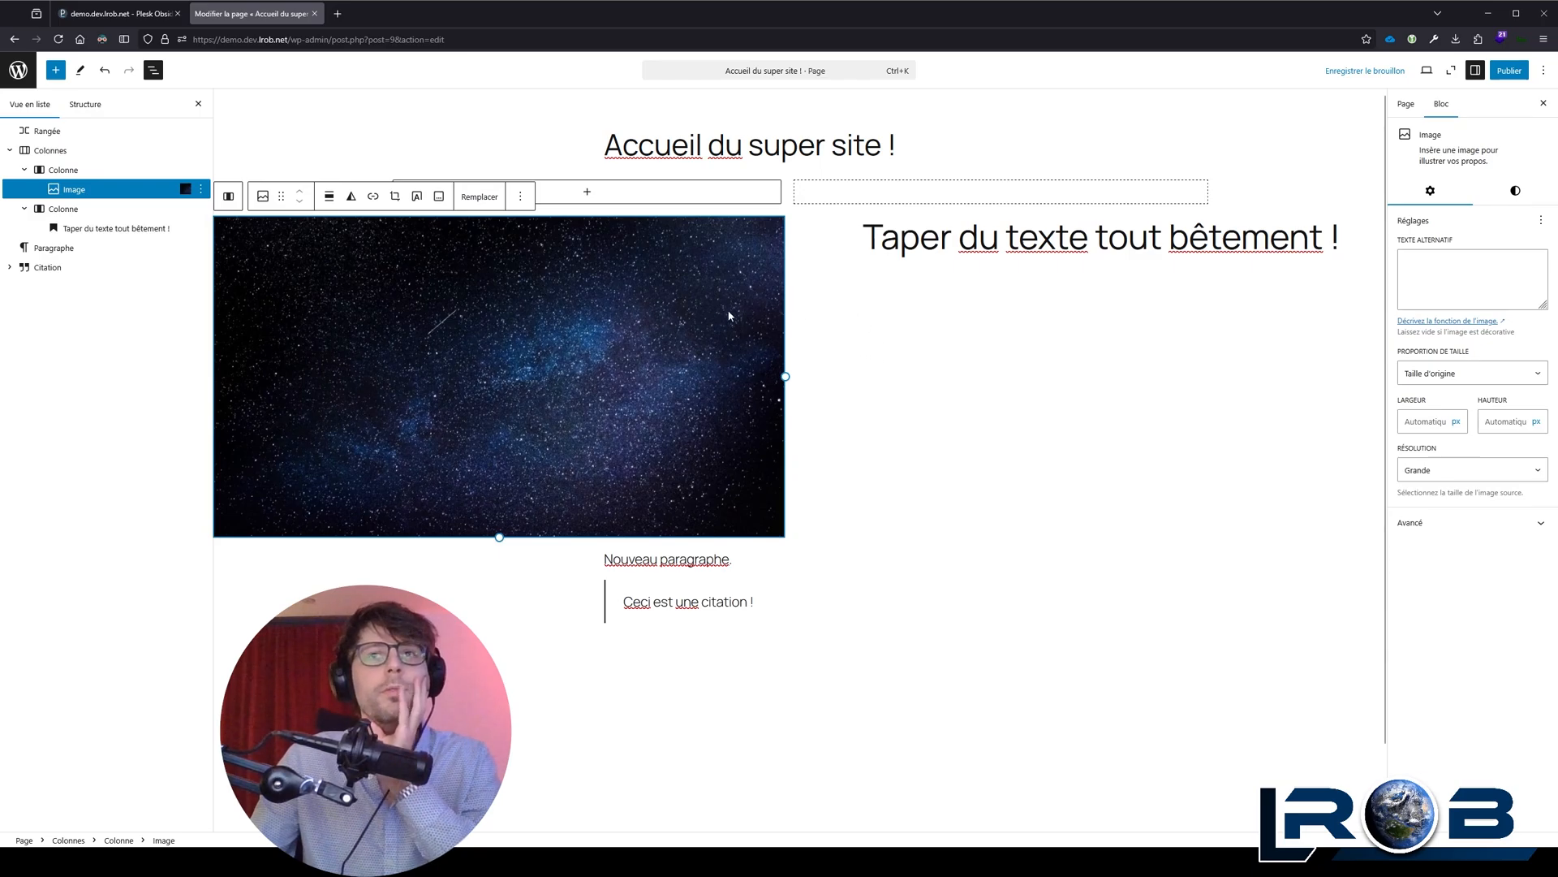
Step: Try aligning the whole Colonnes block vertically to the middle, and set it back to Aligner en haut
{"action": "left_click", "coordinate": [965, 242]}
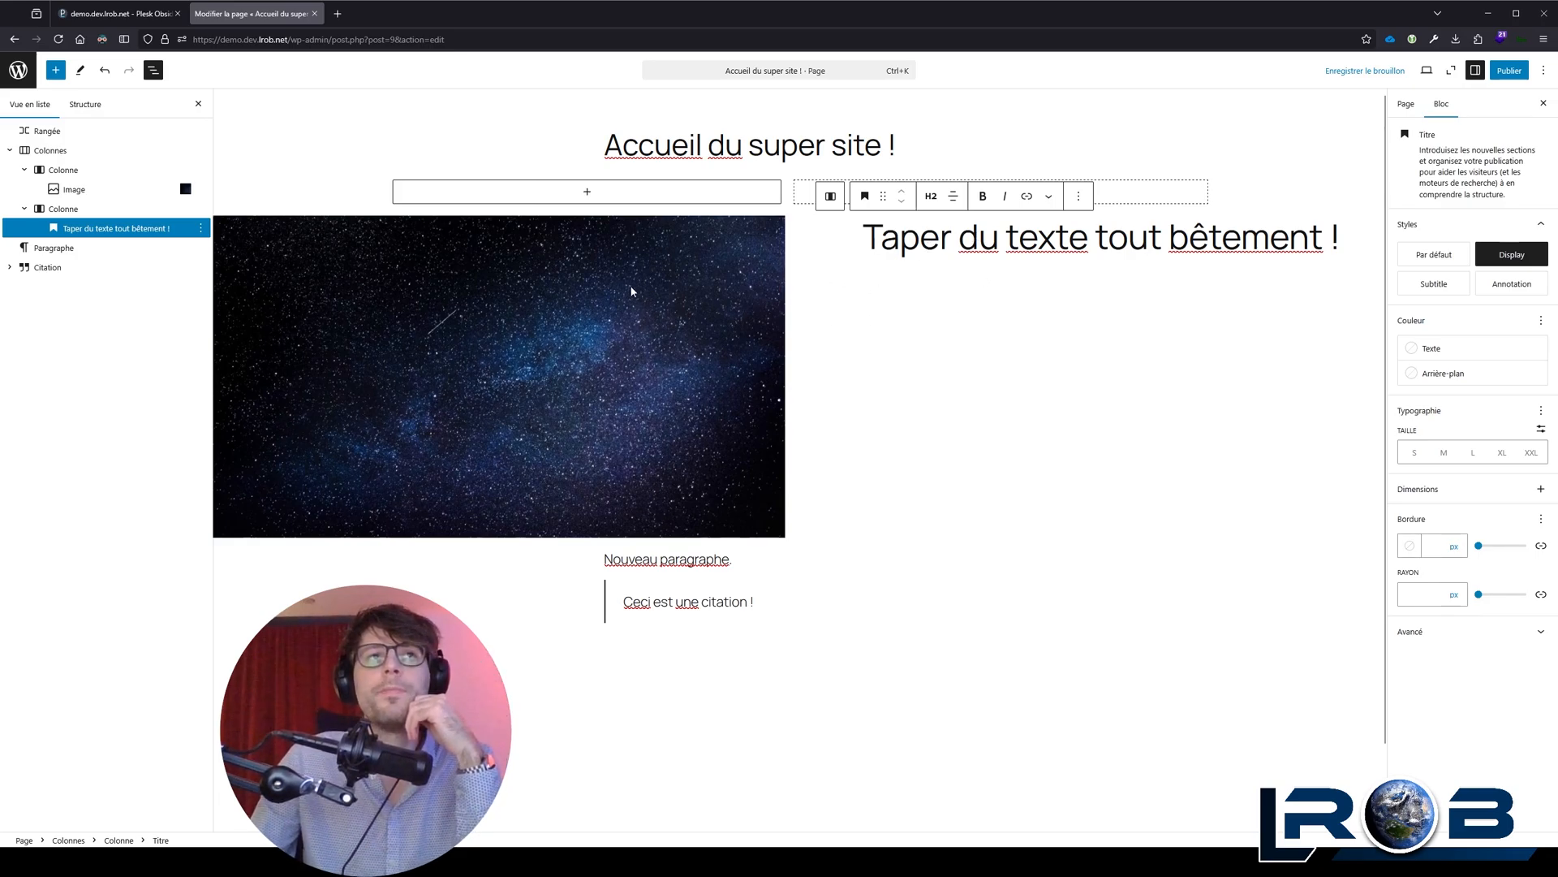
{"action": "left_click", "coordinate": [95, 151]}
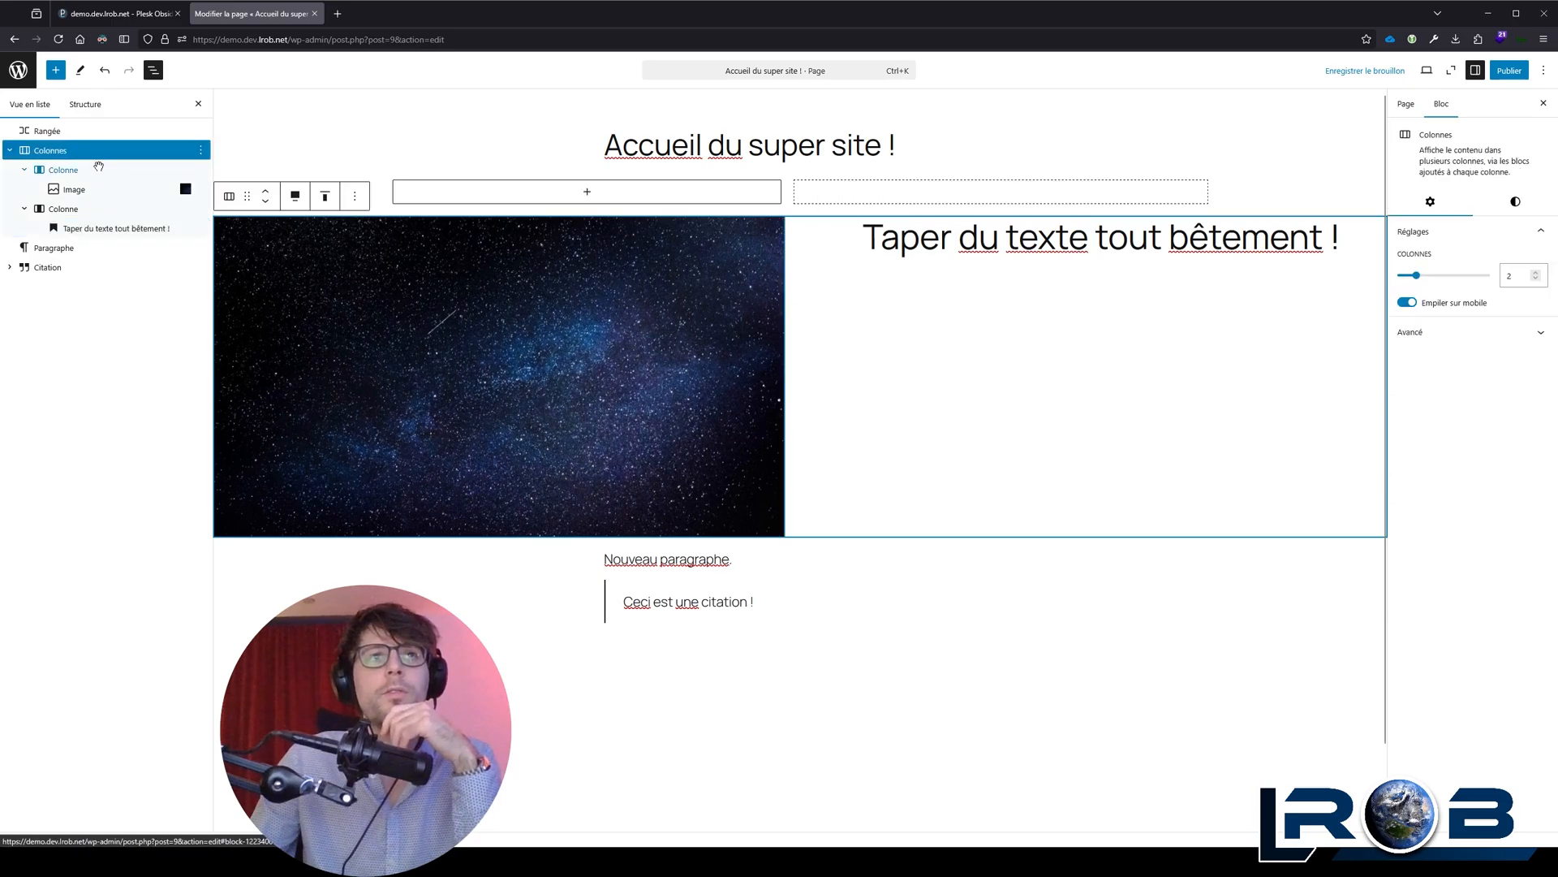
{"action": "left_click", "coordinate": [324, 196]}
{"action": "left_click", "coordinate": [374, 262]}
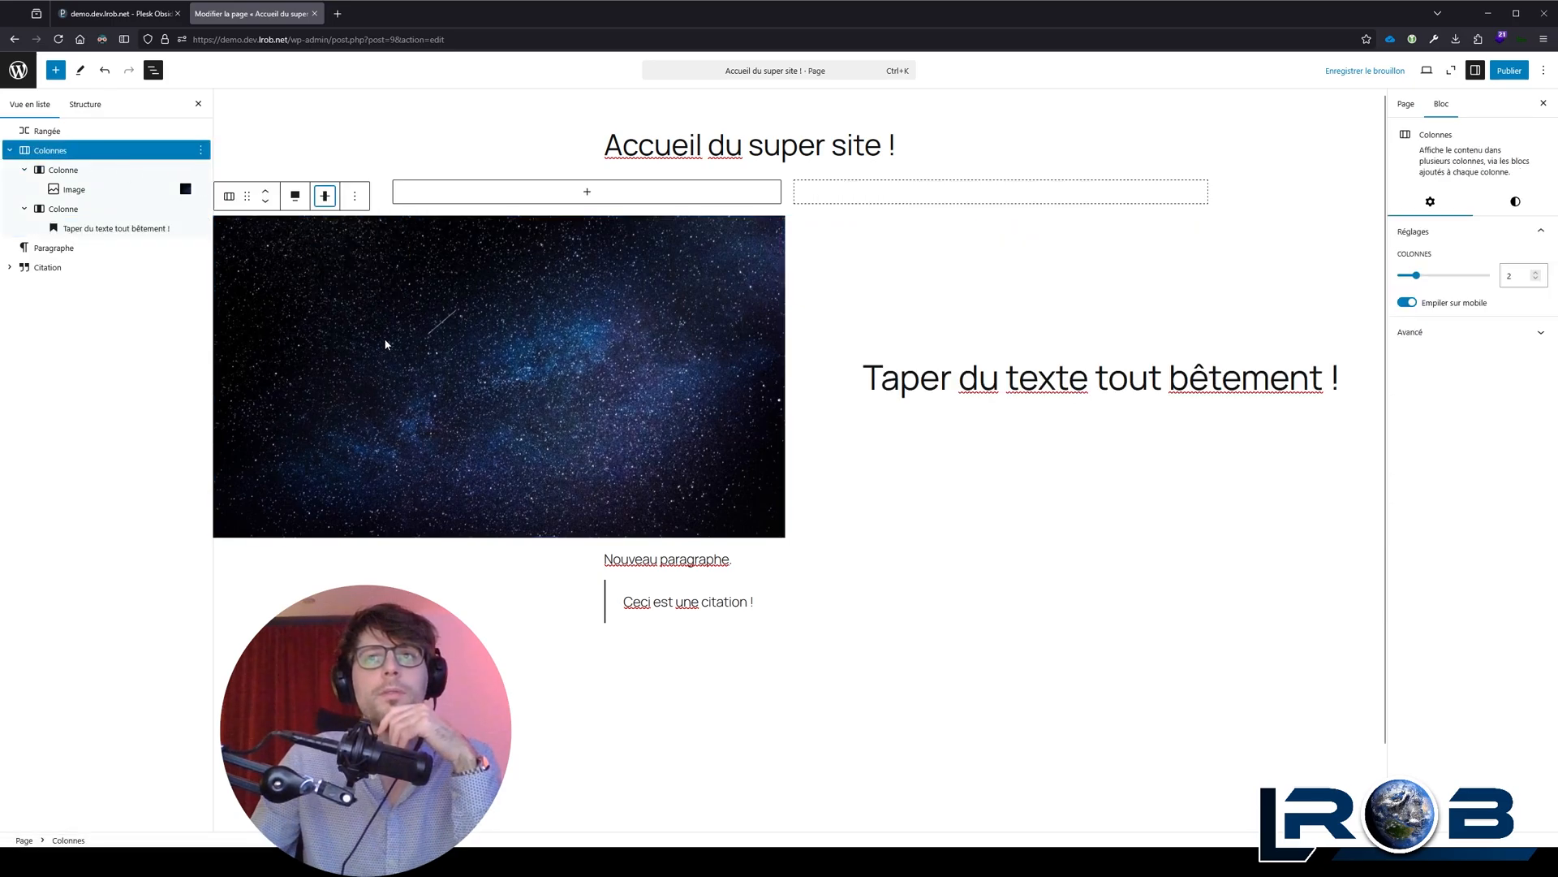
{"action": "left_click", "coordinate": [325, 196]}
{"action": "left_click", "coordinate": [355, 233]}
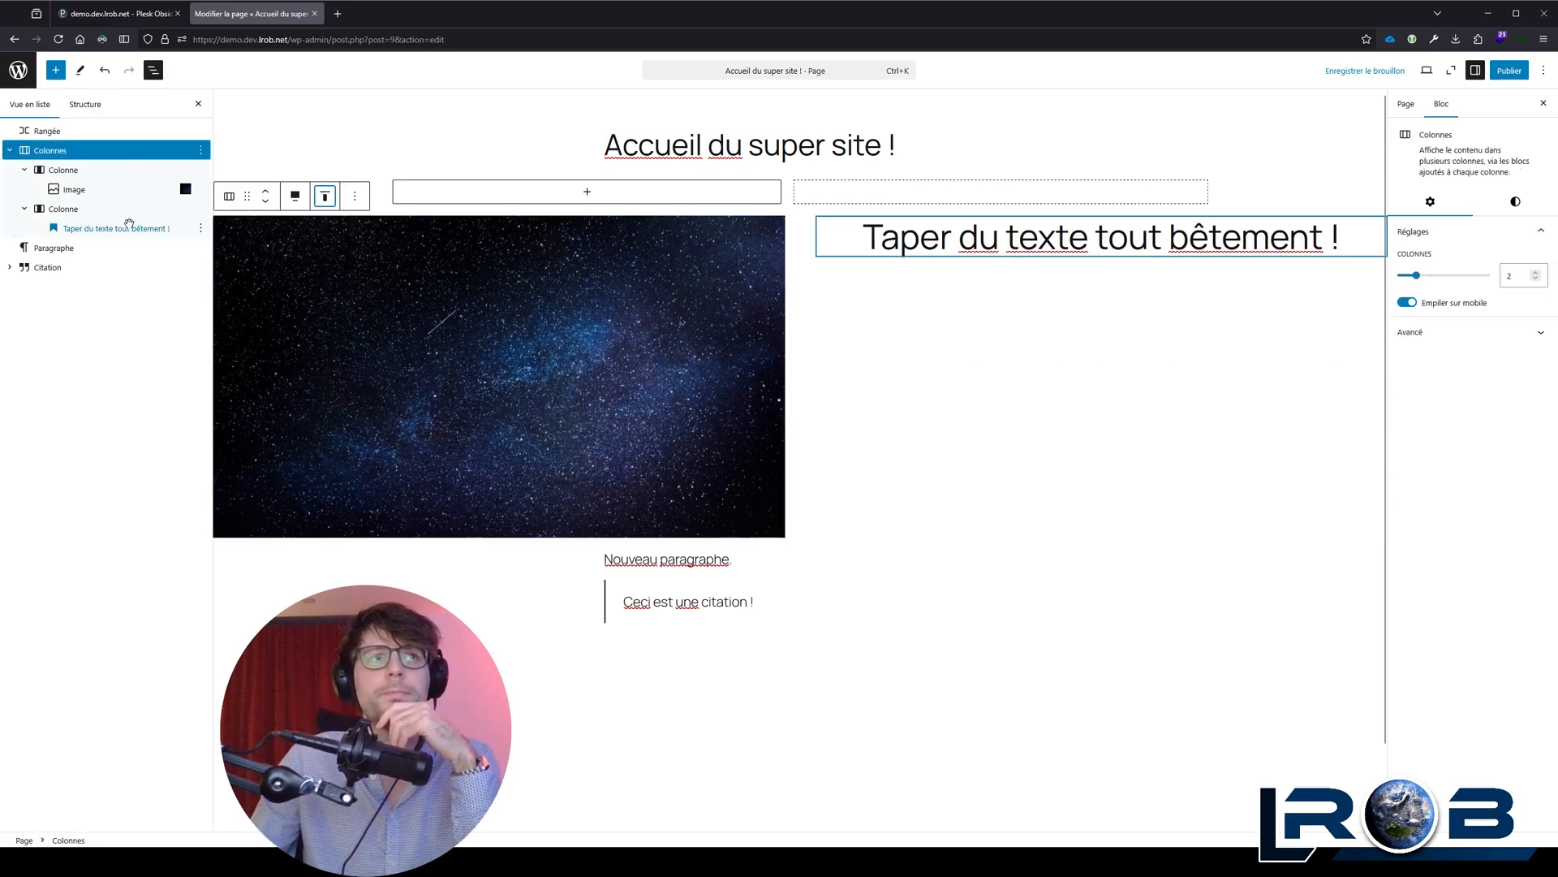
Step: Set the vertical alignment of the second column, which contains the heading, to Aligner au milieu
{"action": "left_click", "coordinate": [65, 209]}
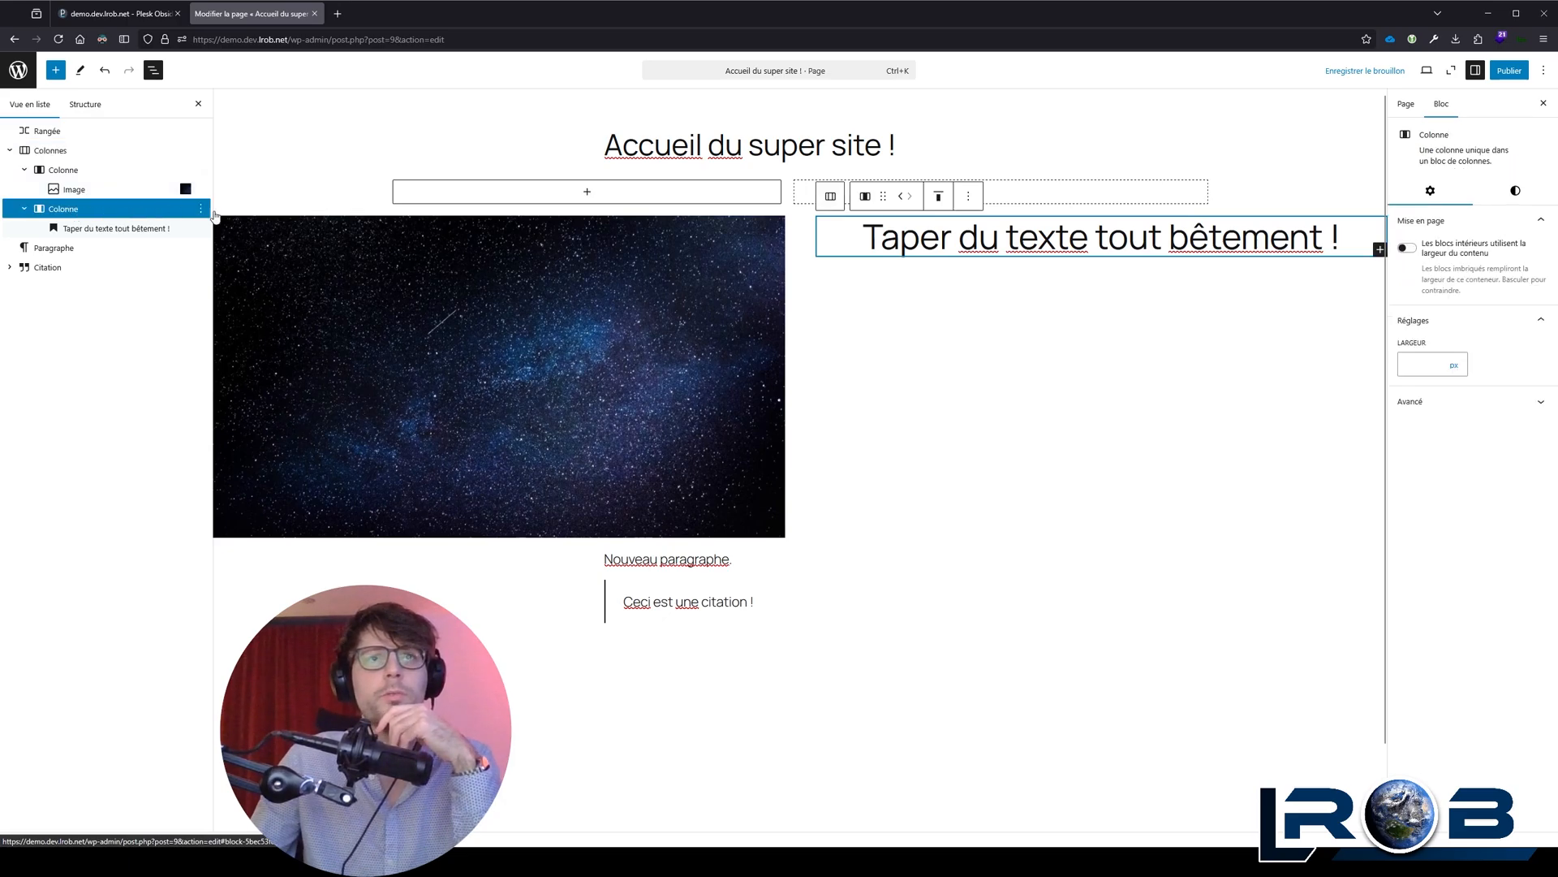
{"action": "left_click", "coordinate": [938, 196]}
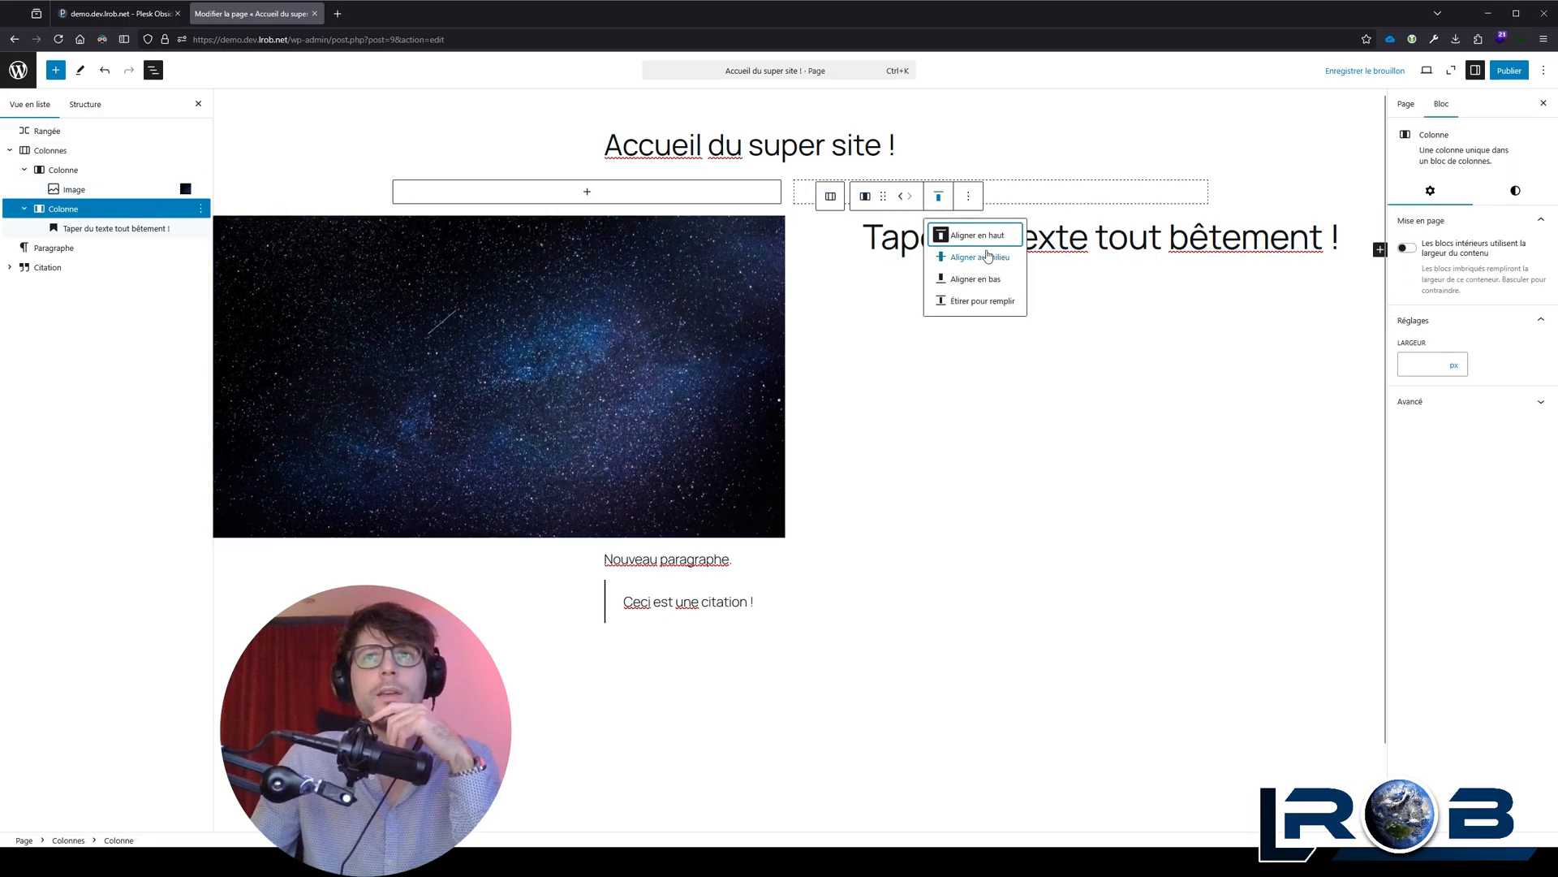
{"action": "left_click", "coordinate": [988, 254]}
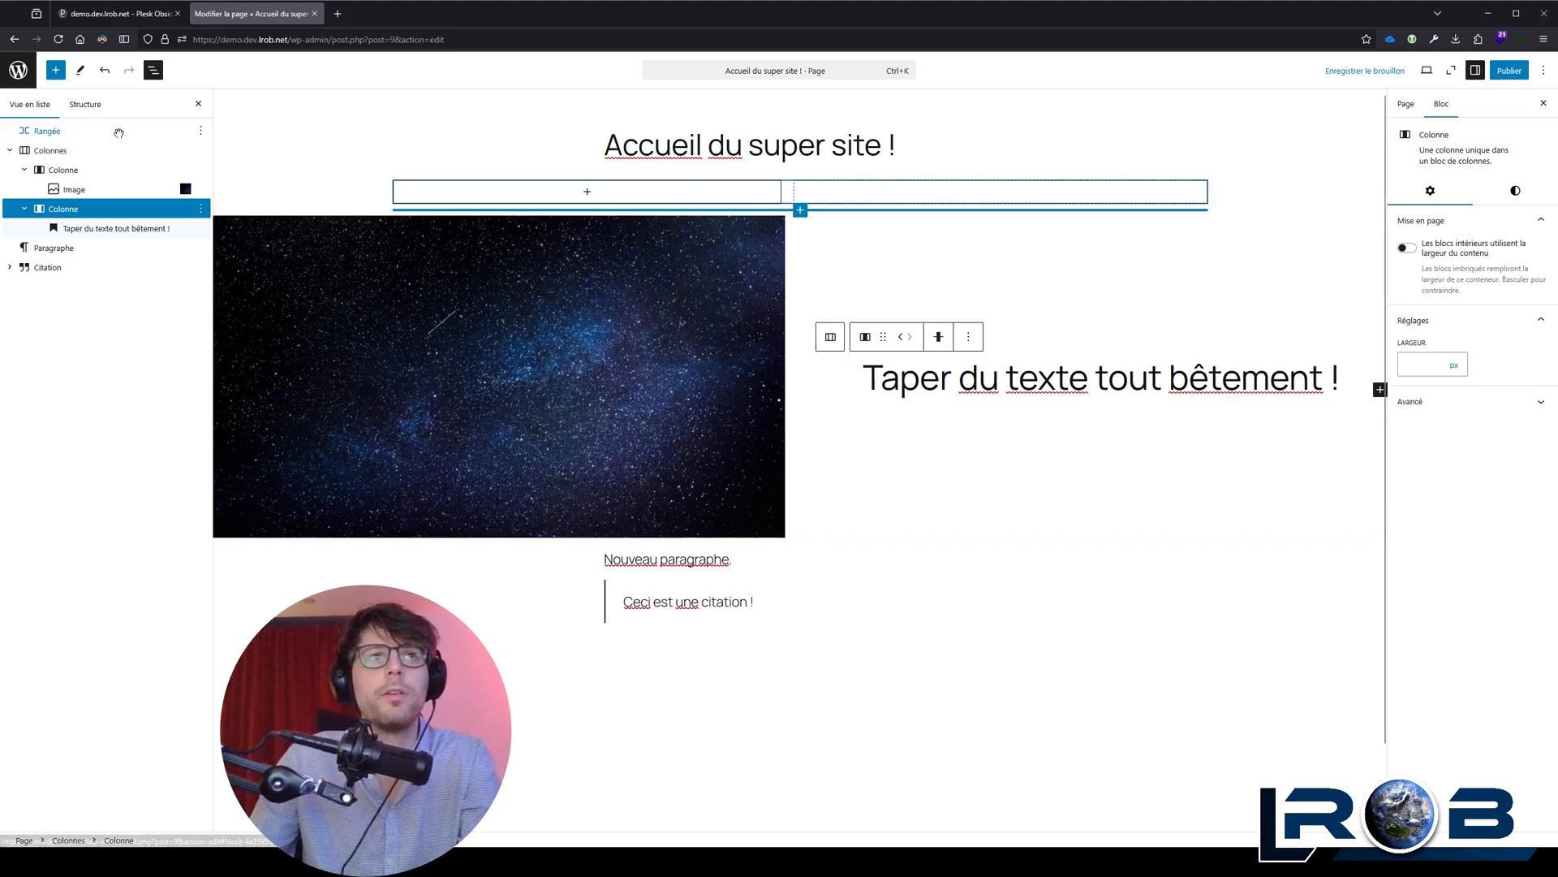
Step: Delete the empty Rangée block between the page title and the Colonnes block
{"action": "left_click", "coordinate": [97, 131]}
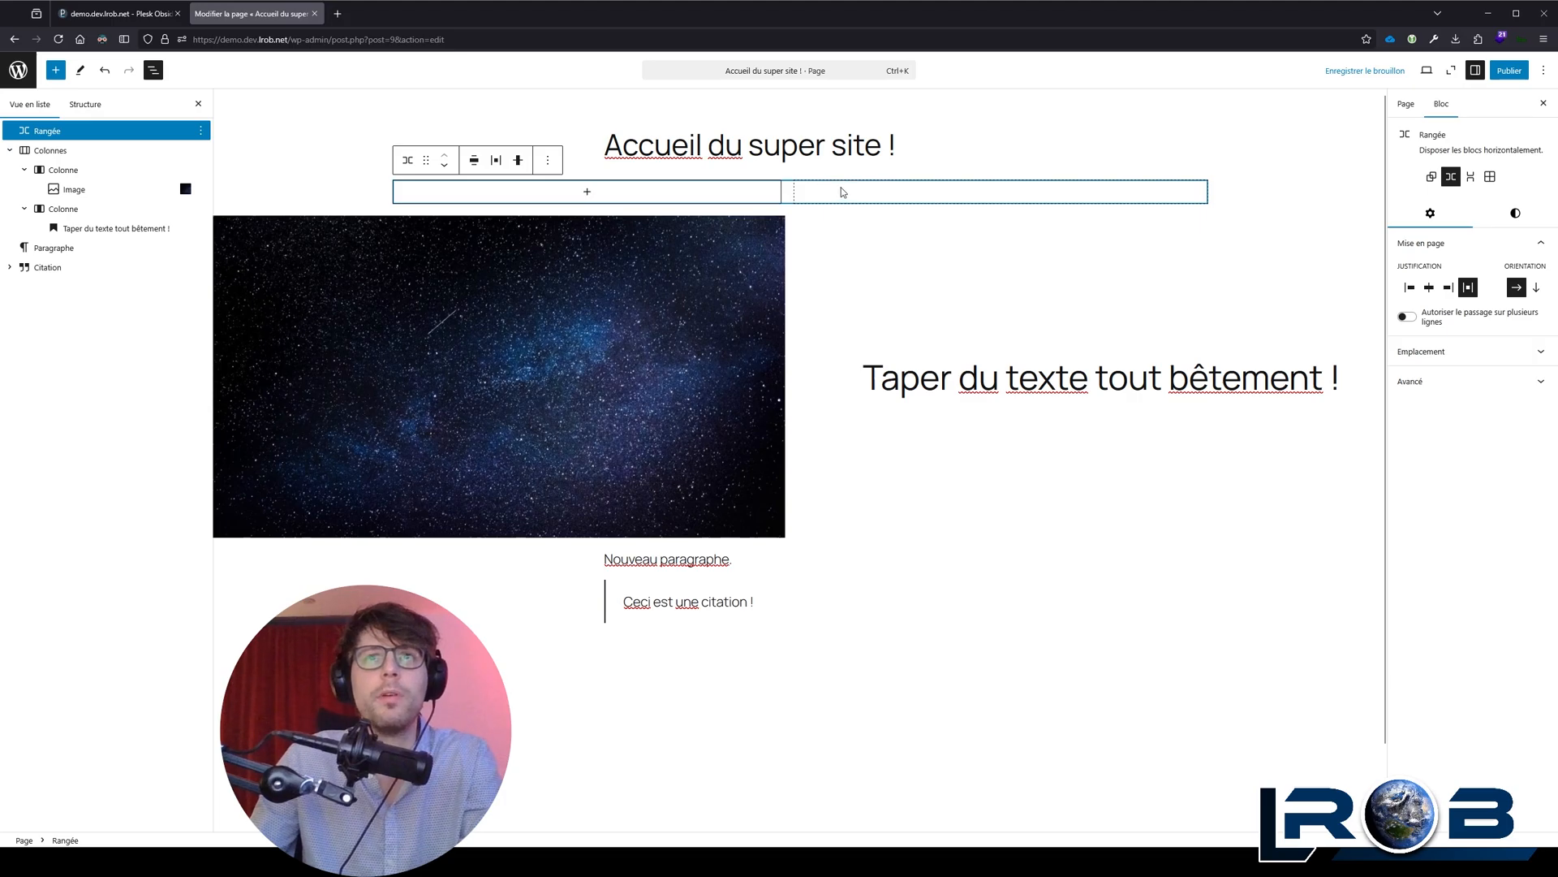
{"action": "left_click", "coordinate": [875, 158]}
{"action": "left_click", "coordinate": [836, 196]}
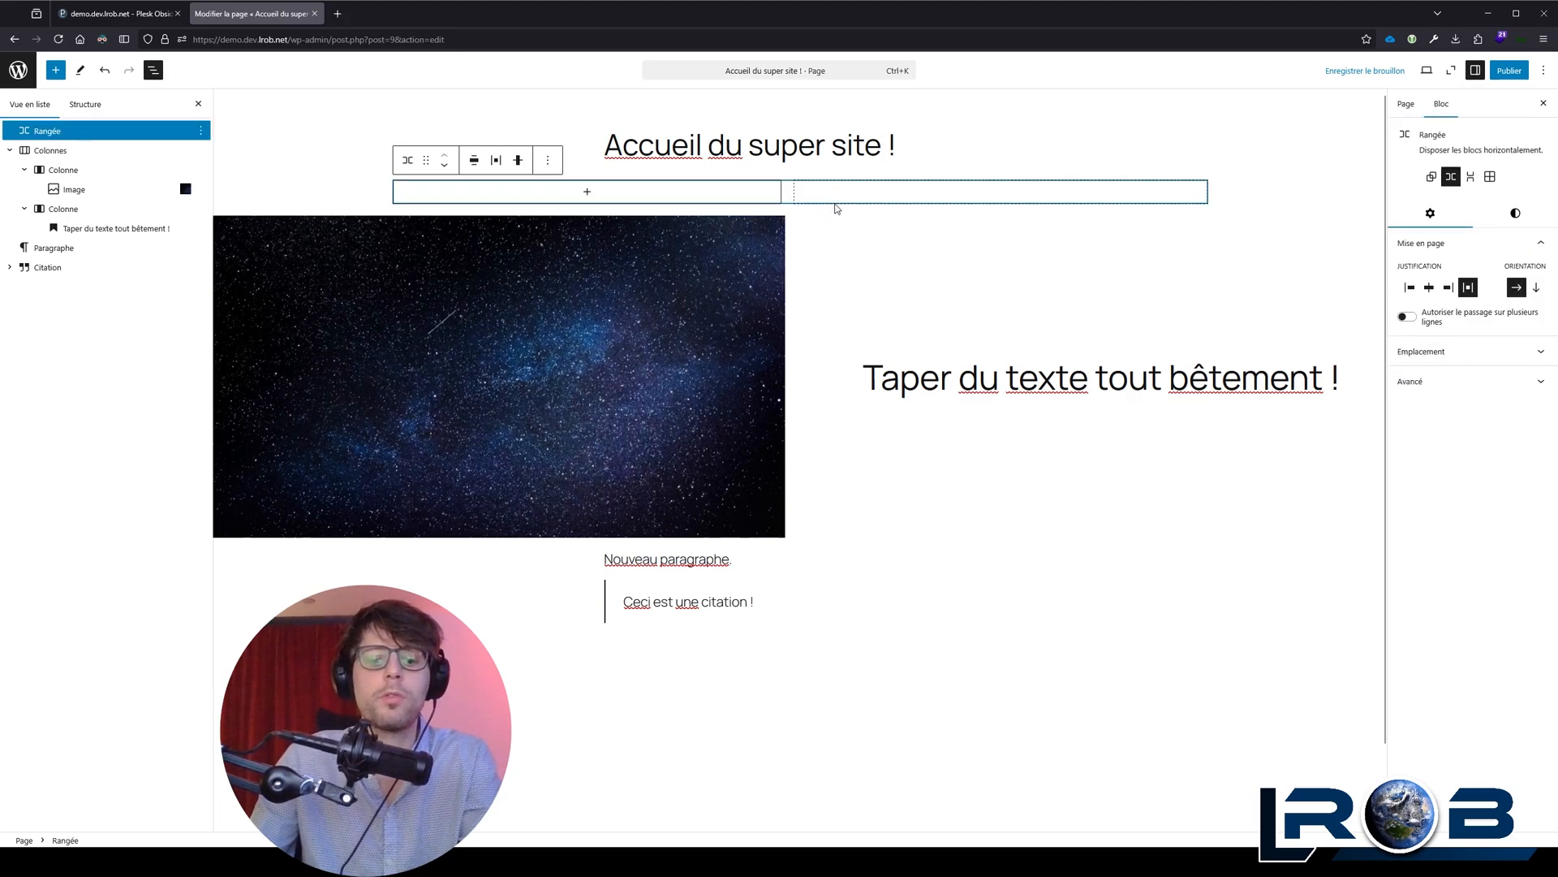
{"action": "key", "text": "Delete"}
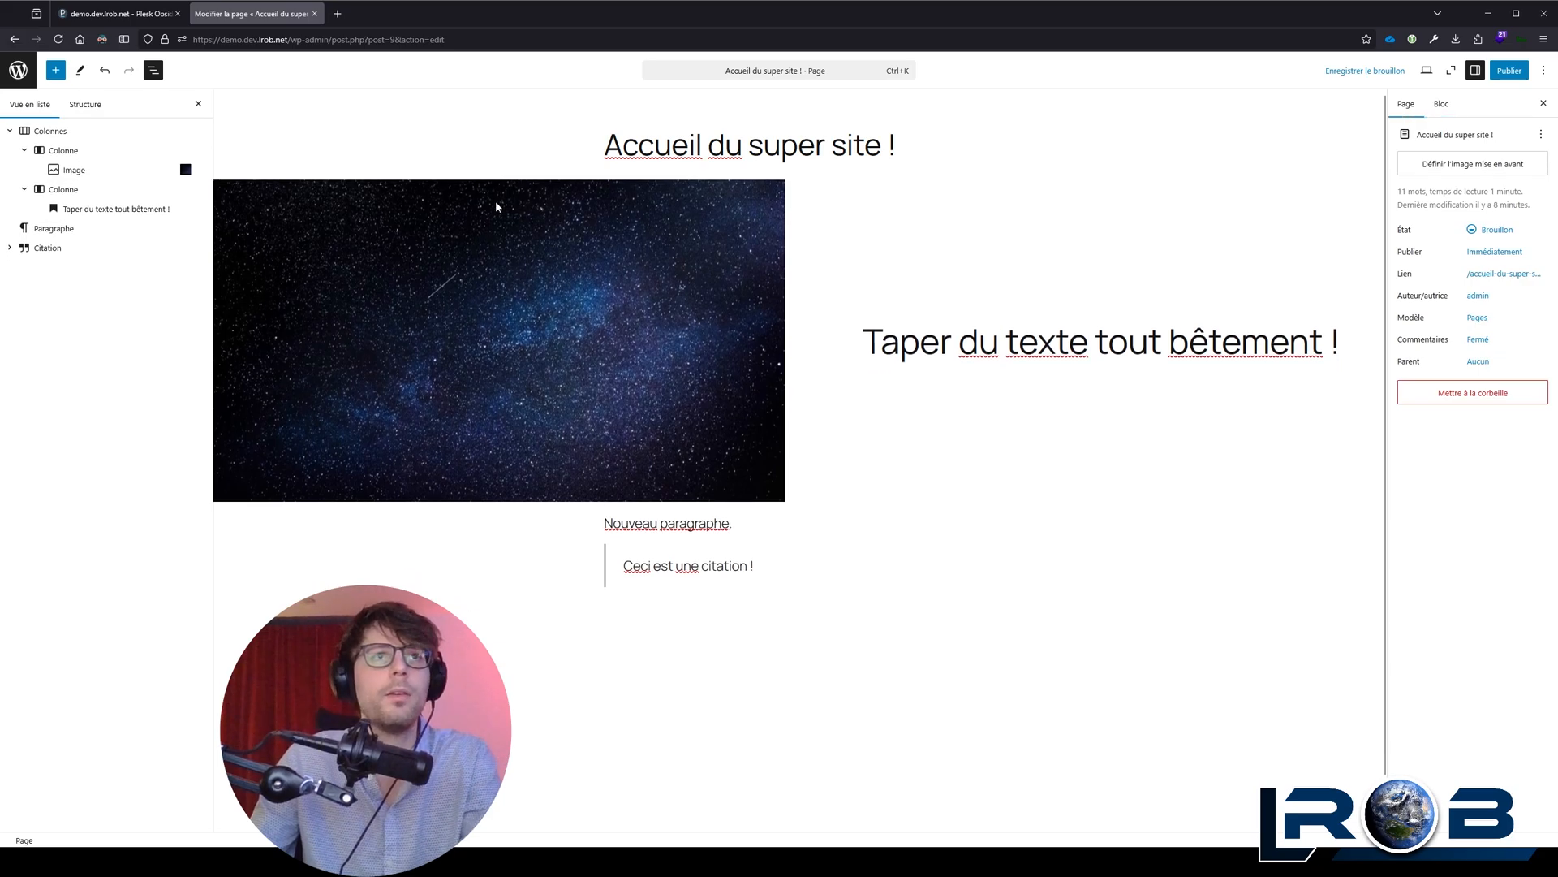
{"action": "left_click", "coordinate": [781, 521]}
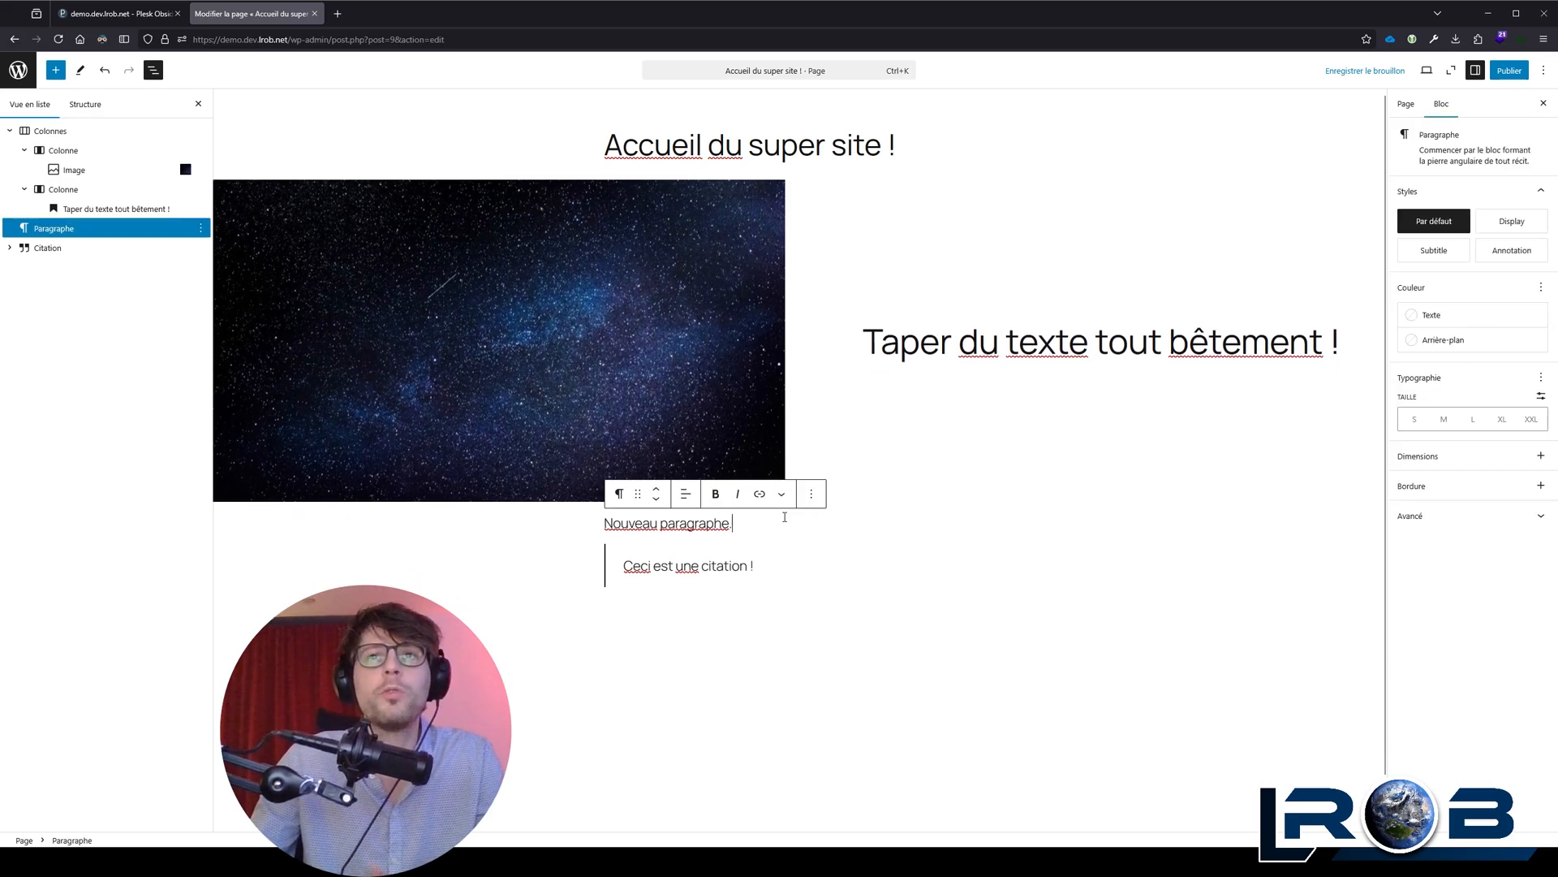
{"action": "key", "text": "ctrl+s"}
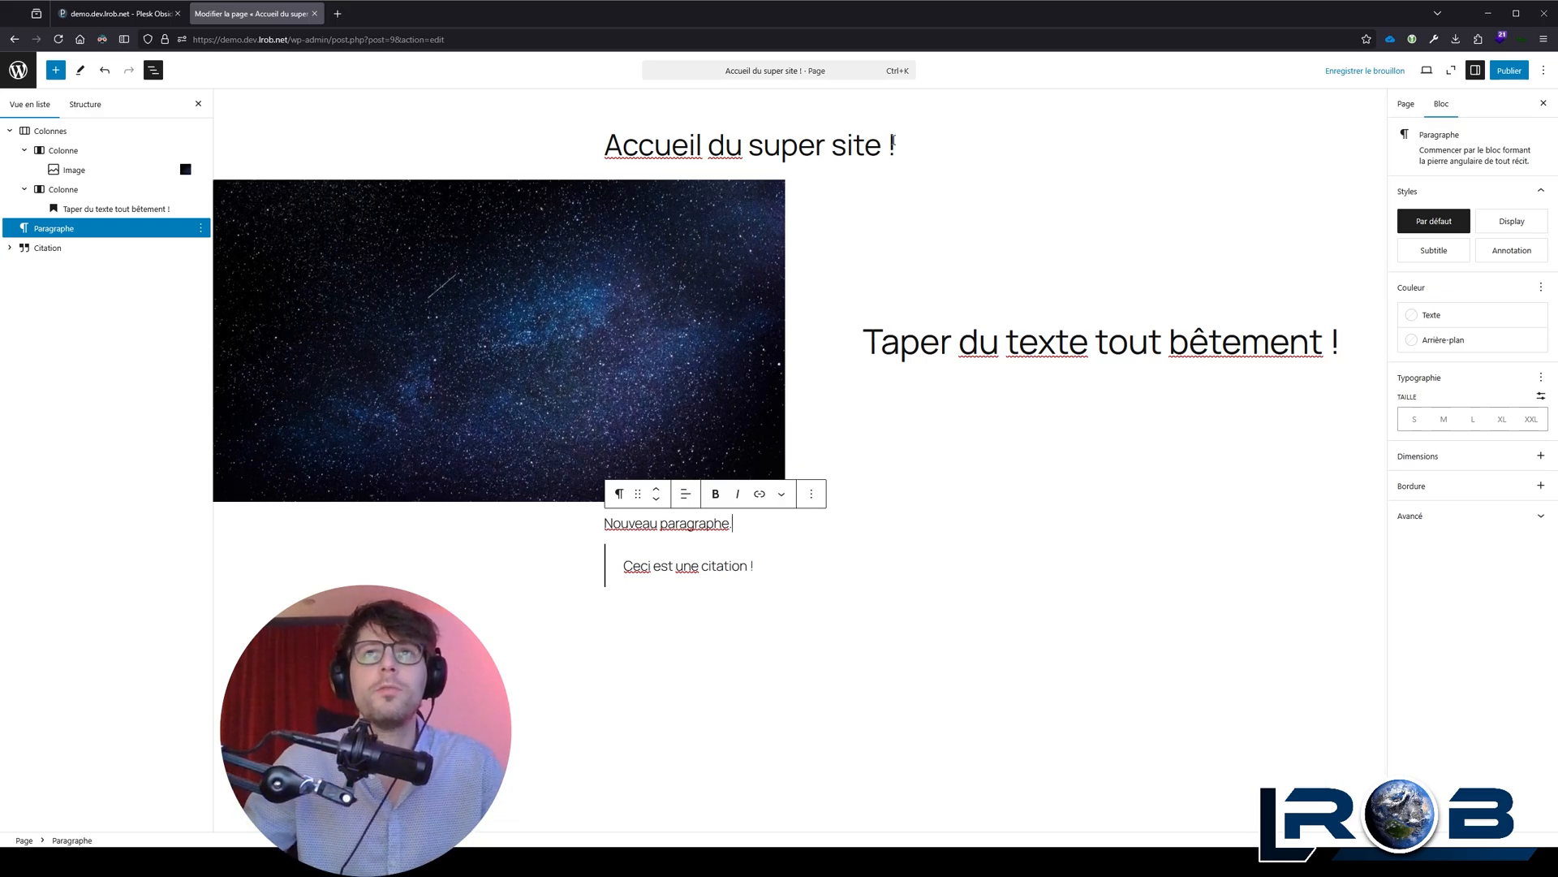
Step: Search for "bann" and insert a Bannière block directly below the page title
{"action": "left_click", "coordinate": [922, 147]}
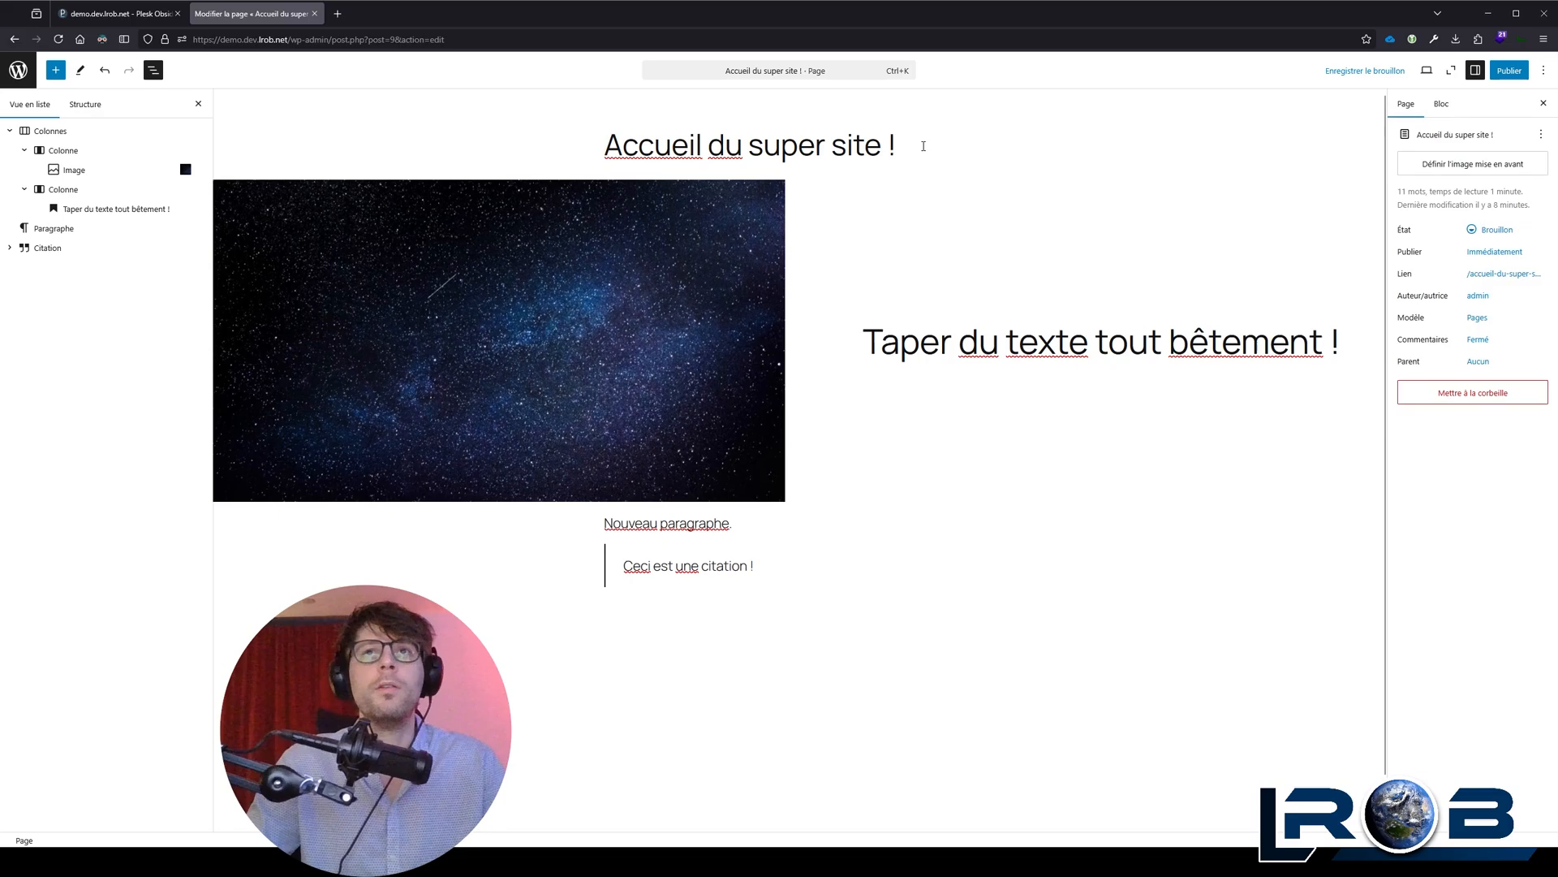
{"action": "key", "text": "Return"}
{"action": "type", "text": "/bann"}
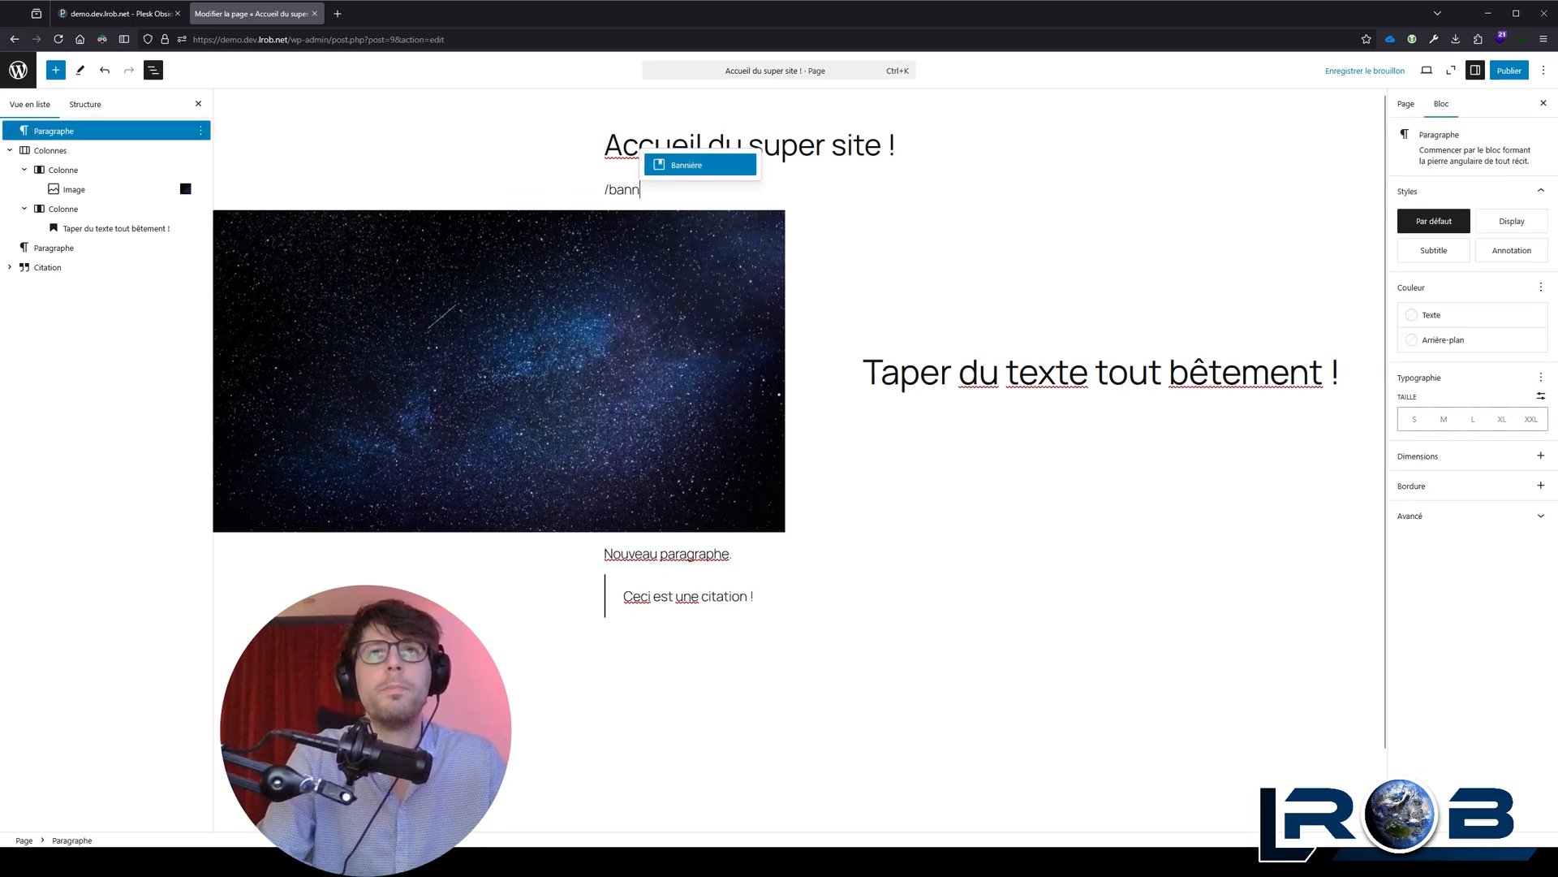
{"action": "key", "text": "Return"}
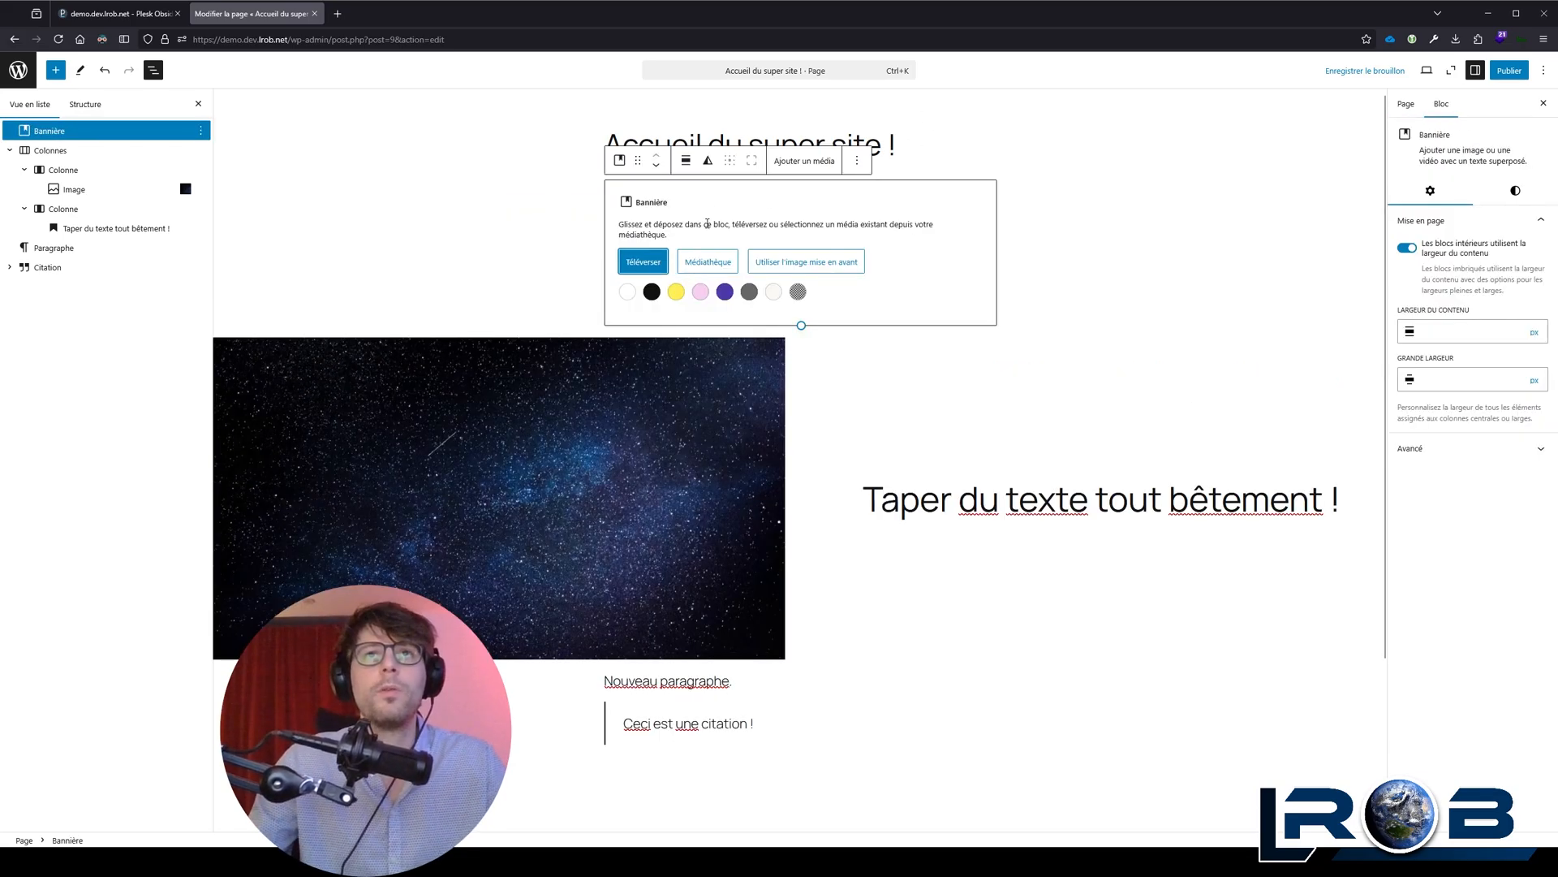
Step: Use the starry sky image from the media library as the background of the Bannière block
{"action": "left_click", "coordinate": [701, 222]}
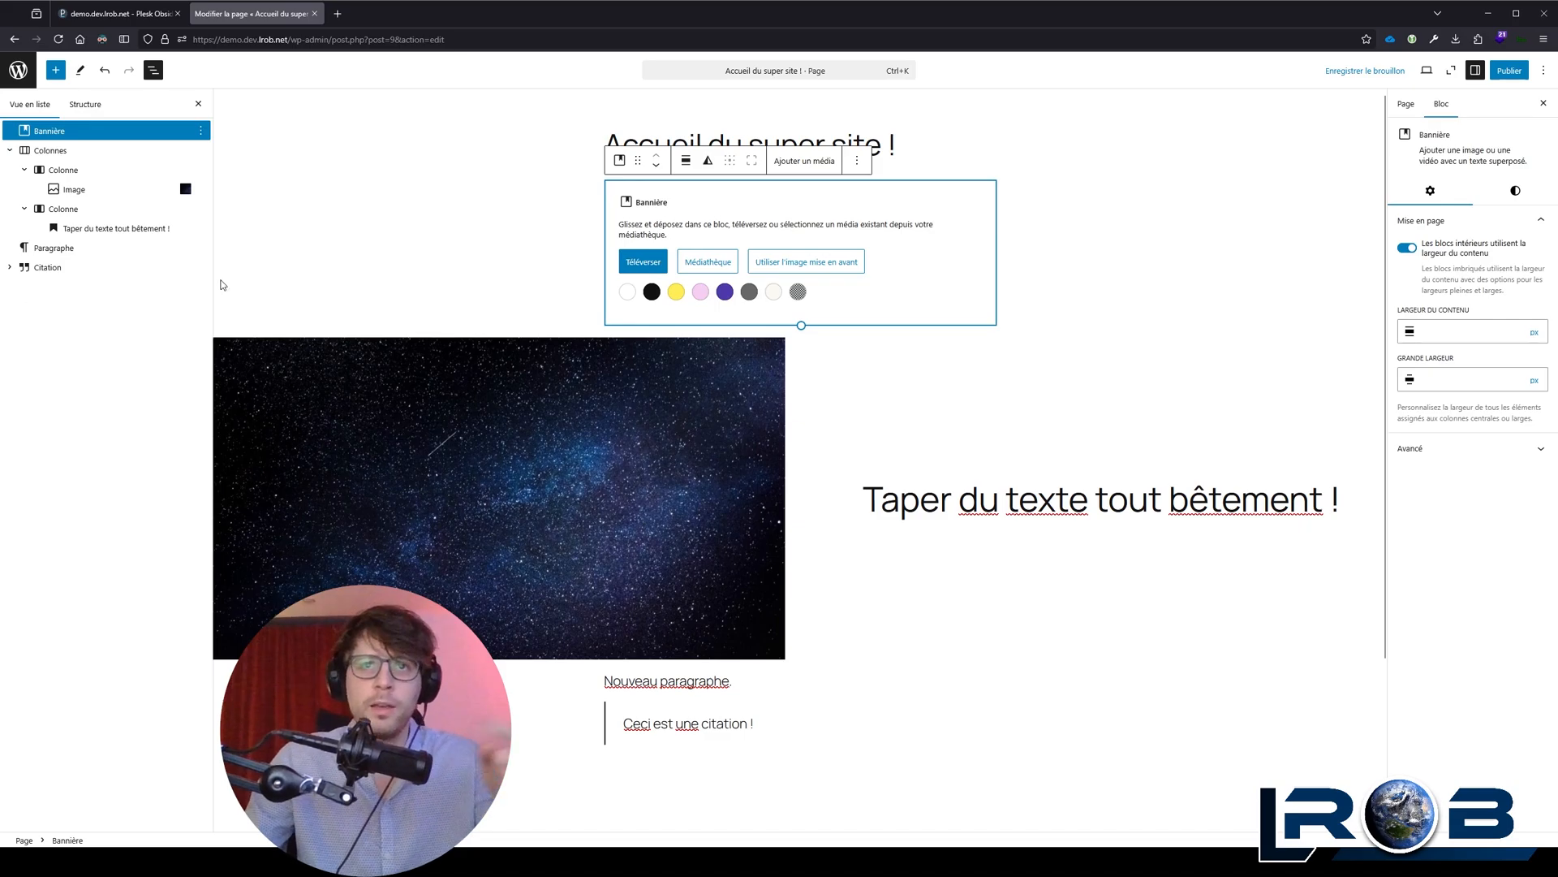
{"action": "left_click", "coordinate": [707, 262]}
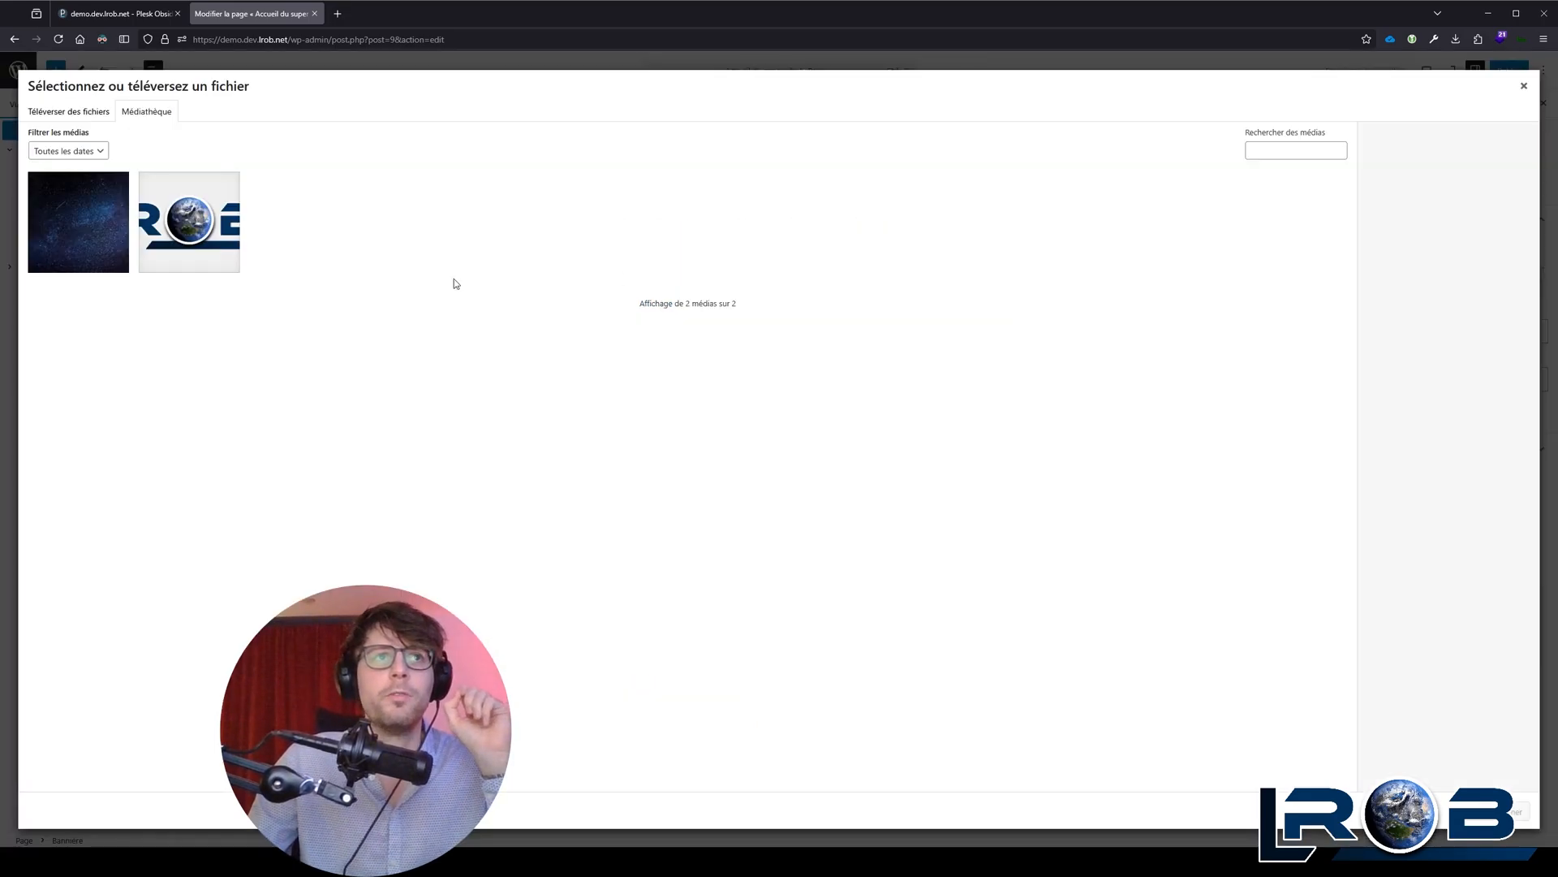
{"action": "left_click", "coordinate": [46, 265]}
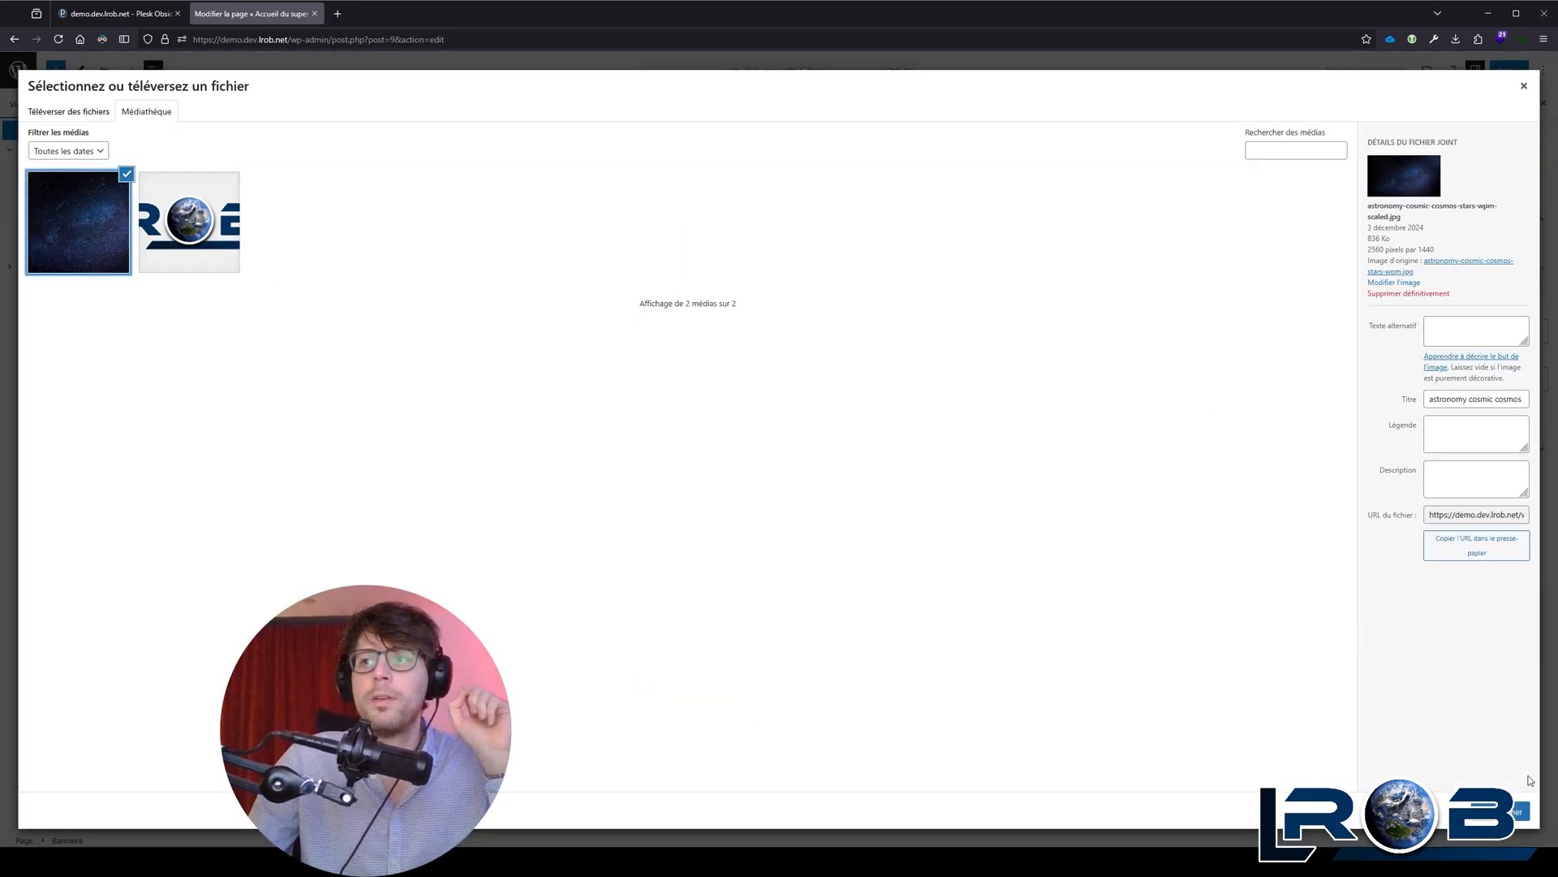
{"action": "left_click", "coordinate": [1520, 811]}
Step: Set the alignment of the Bannière block to Pleine largeur
{"action": "left_click", "coordinate": [682, 198]}
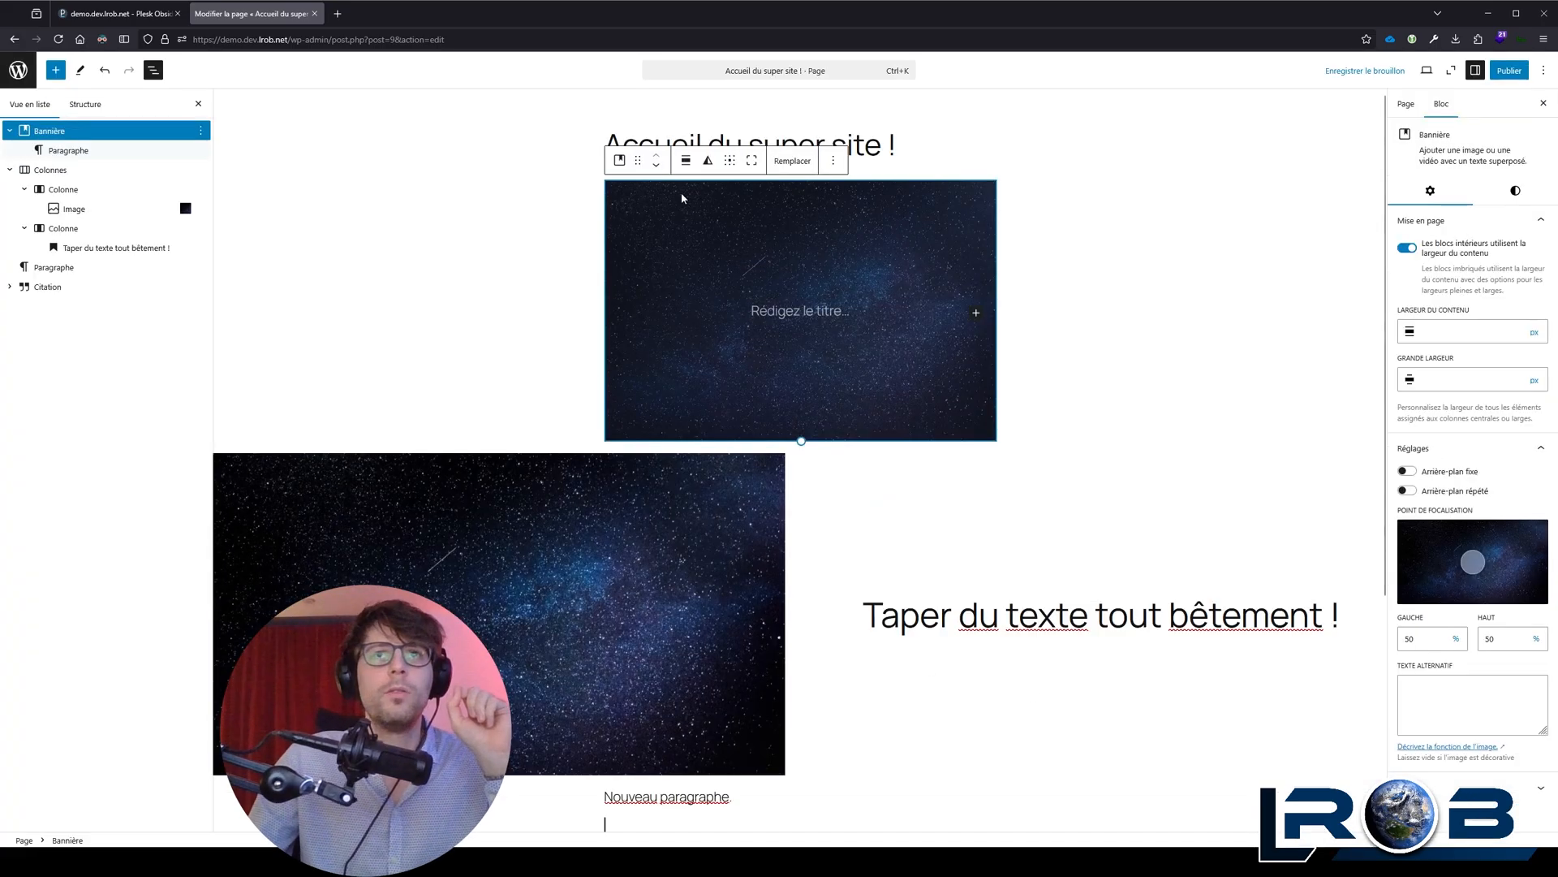
{"action": "left_click", "coordinate": [692, 161]}
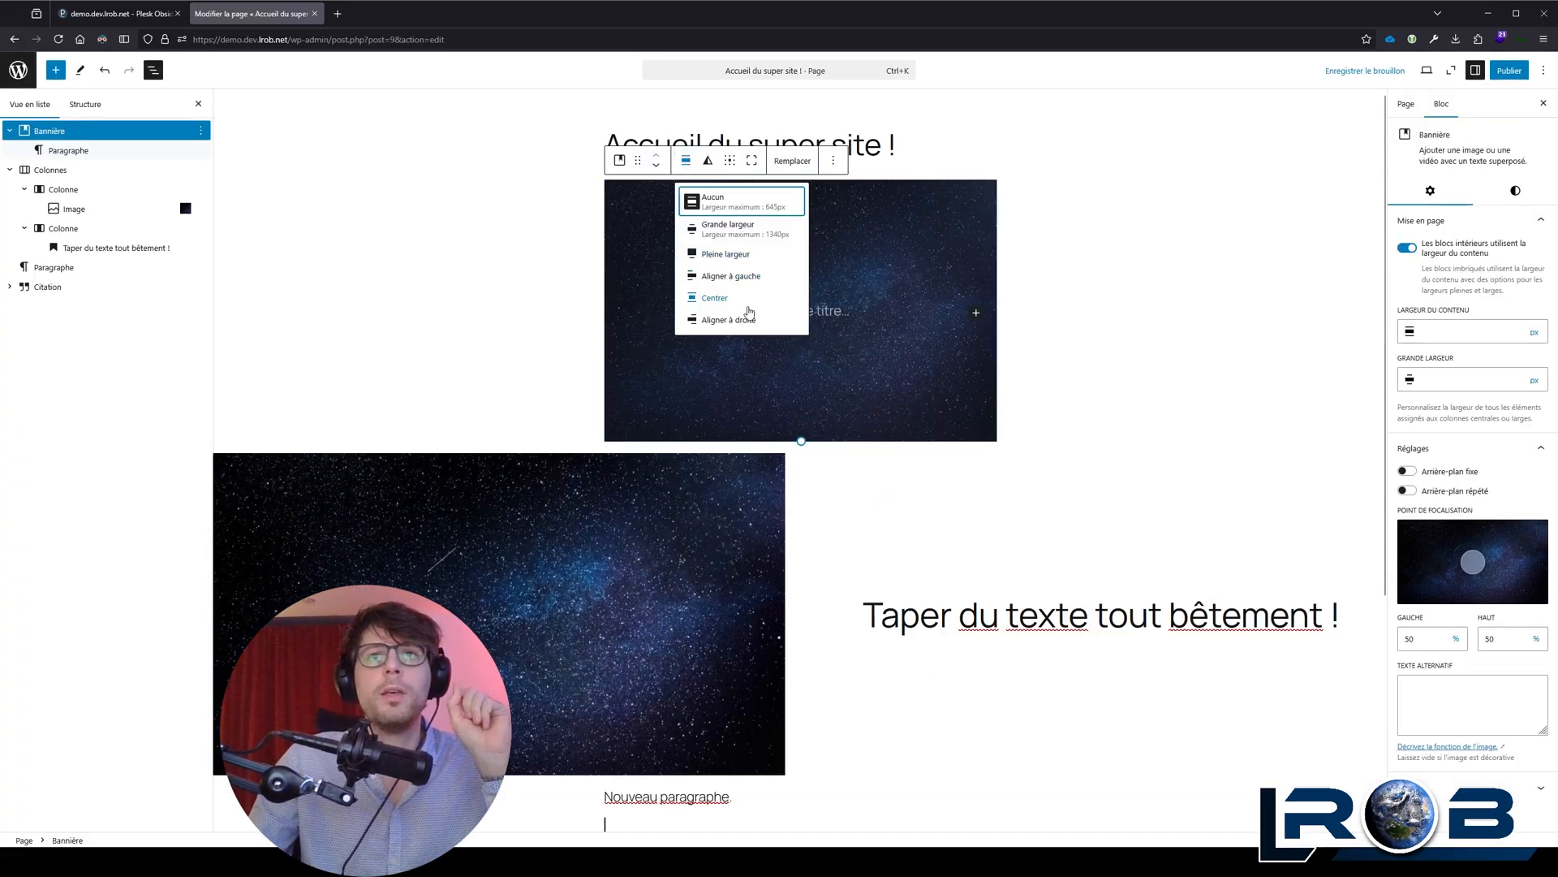
{"action": "left_click", "coordinate": [770, 254]}
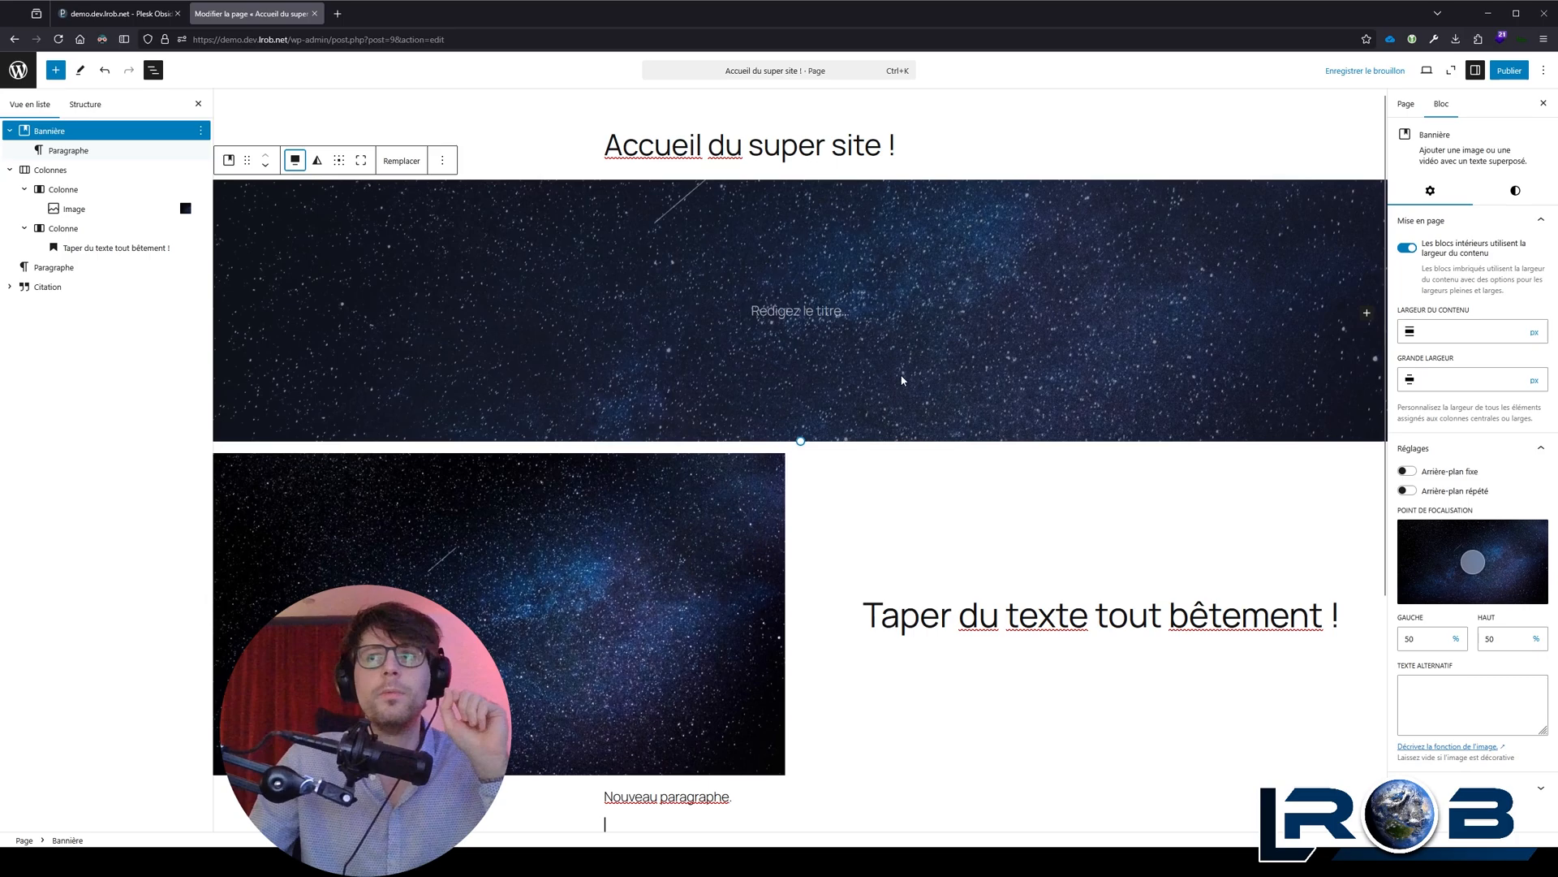
Step: Enter "Ma super bannière !" as the text inside the Bannière block
{"action": "left_click", "coordinate": [1515, 190]}
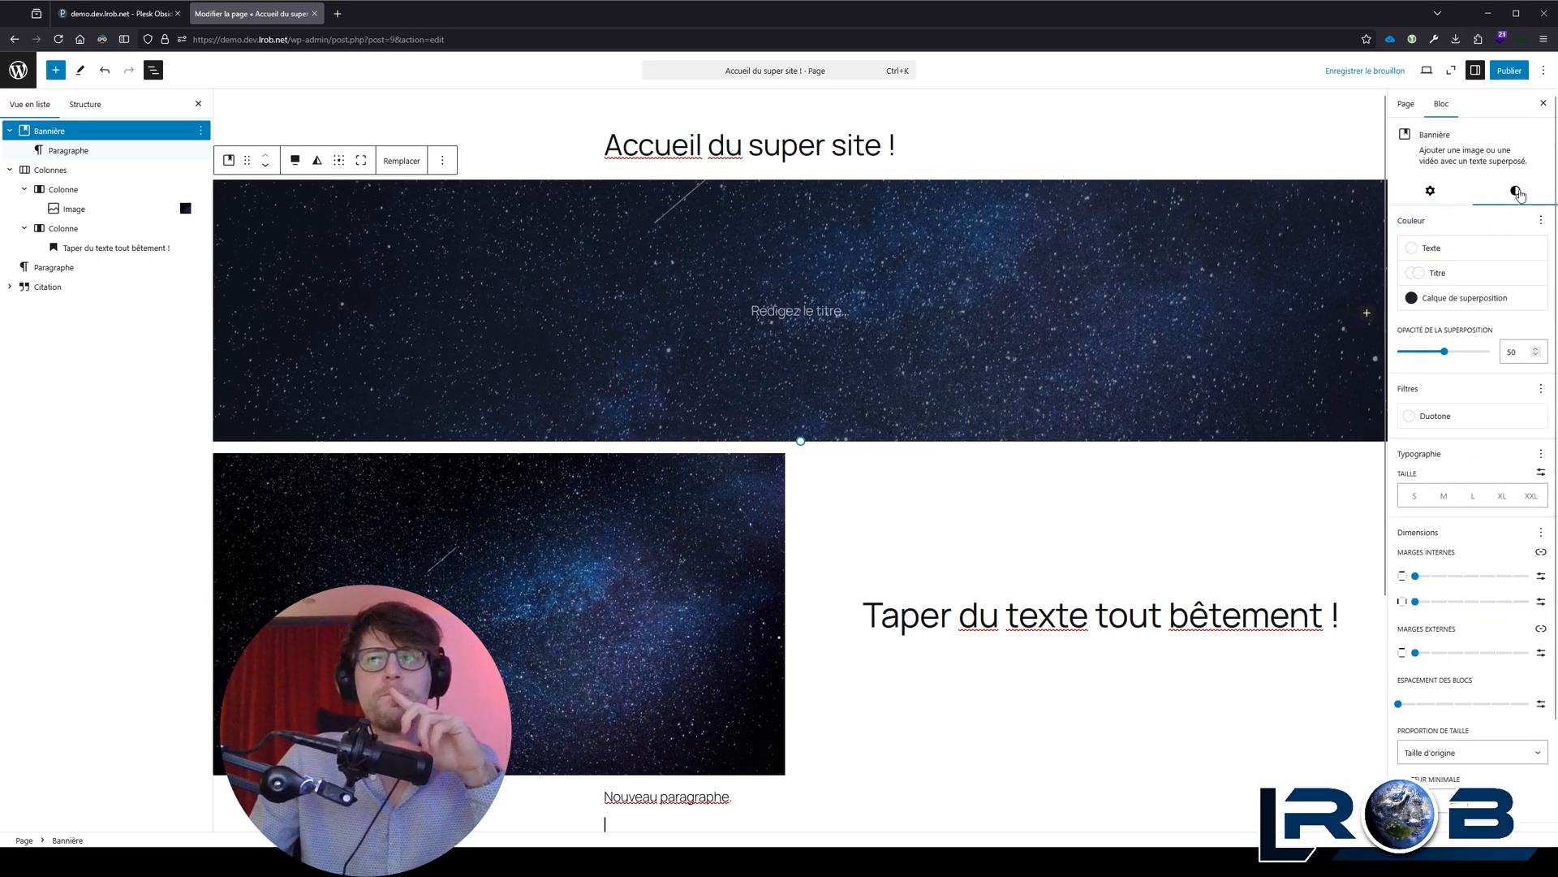
{"action": "left_click", "coordinate": [683, 522]}
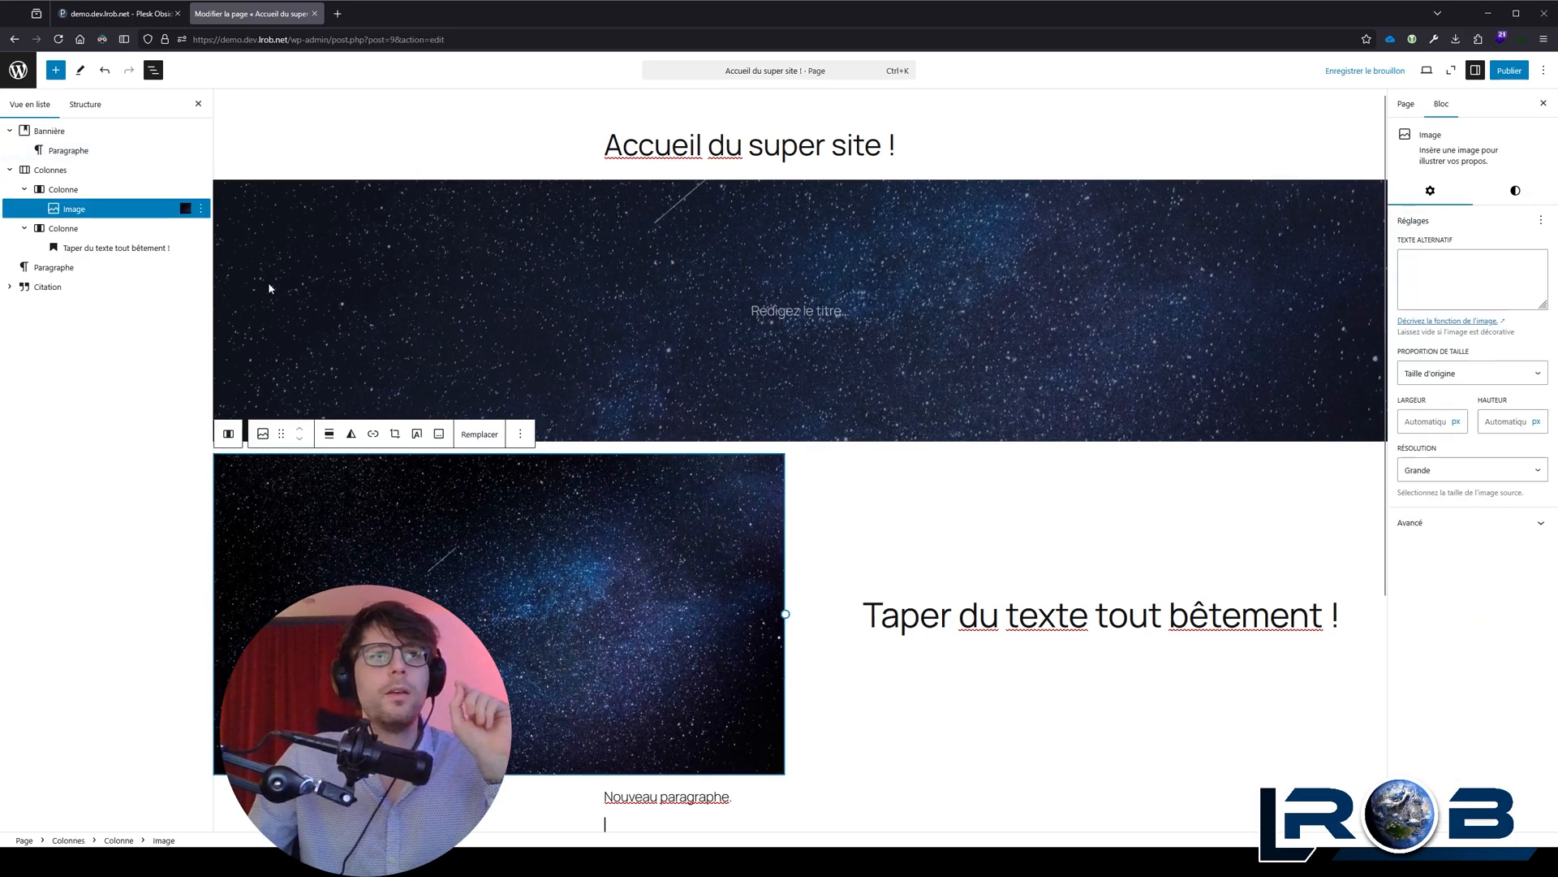
{"action": "left_click", "coordinate": [1056, 614]}
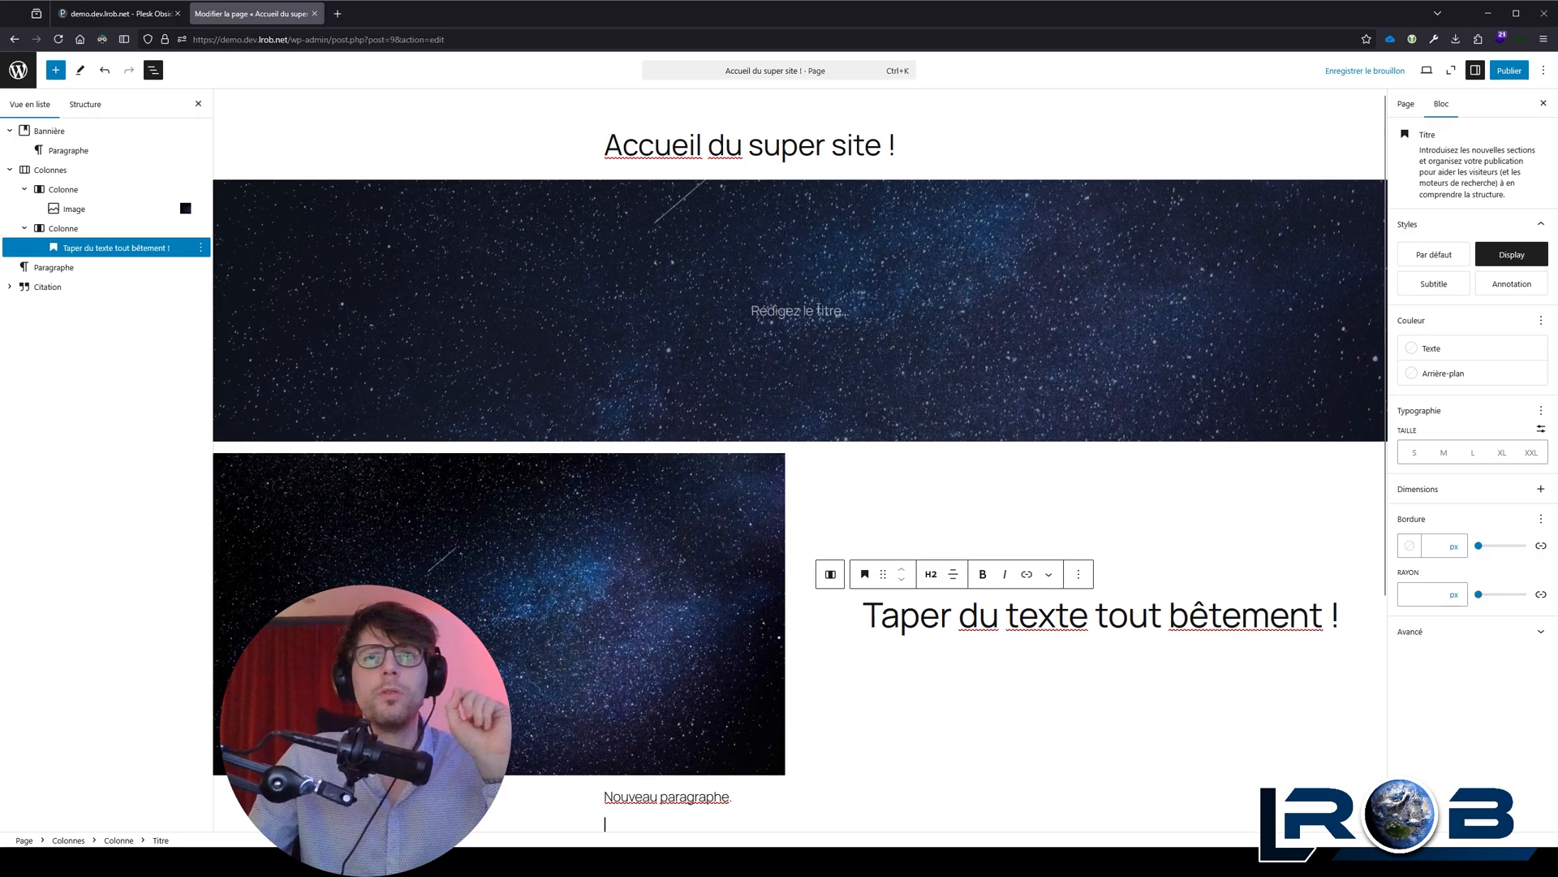
{"action": "left_click", "coordinate": [819, 309]}
{"action": "triple_click", "coordinate": [993, 604]}
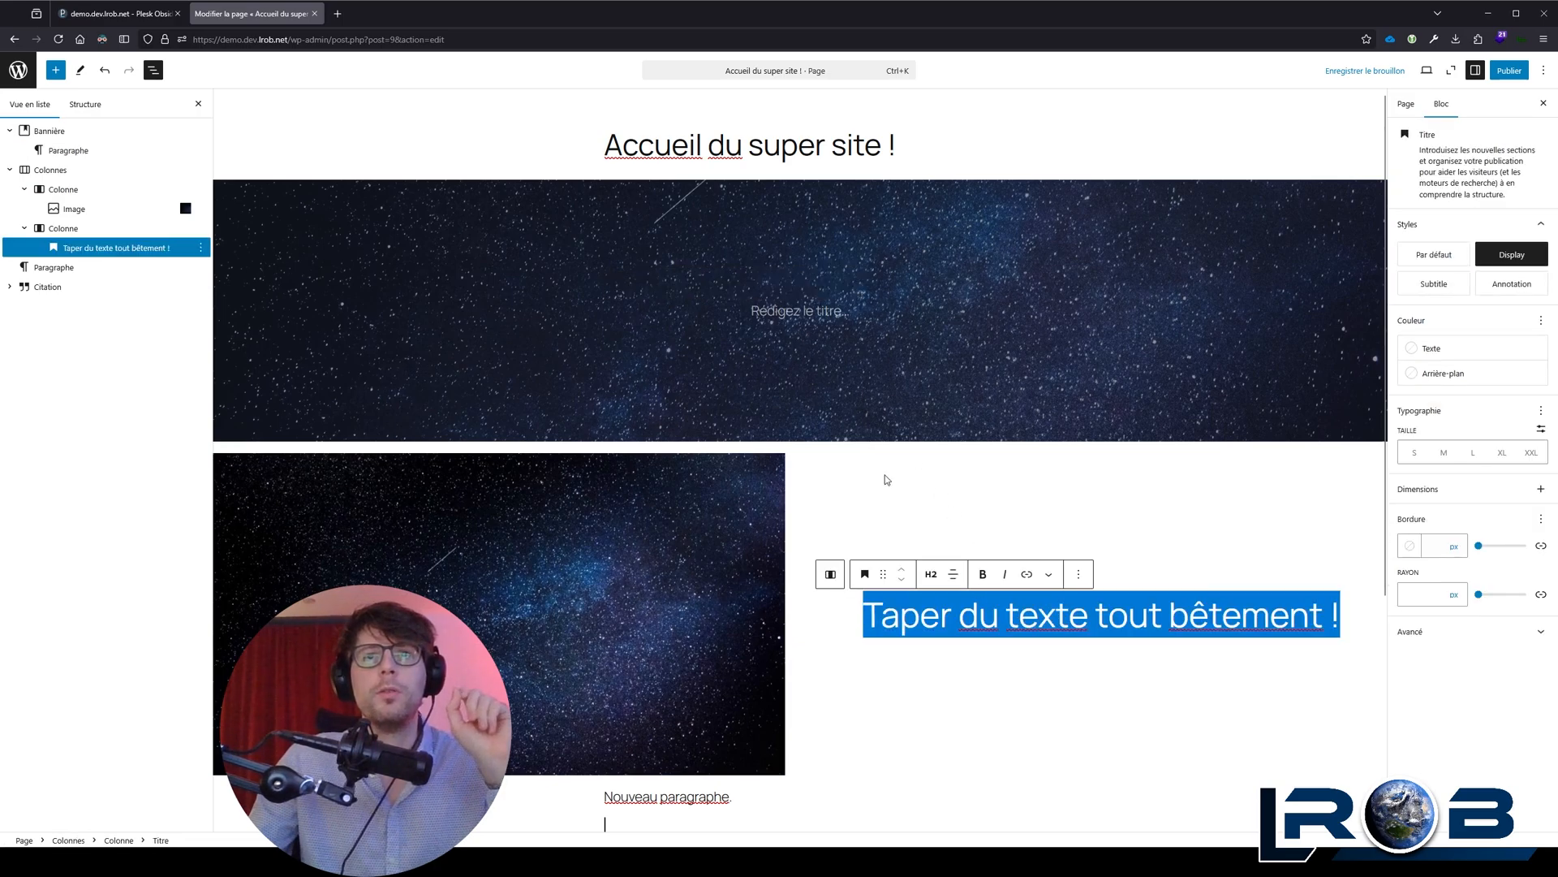
{"action": "left_click", "coordinate": [826, 310]}
{"action": "type", "text": "Ma"}
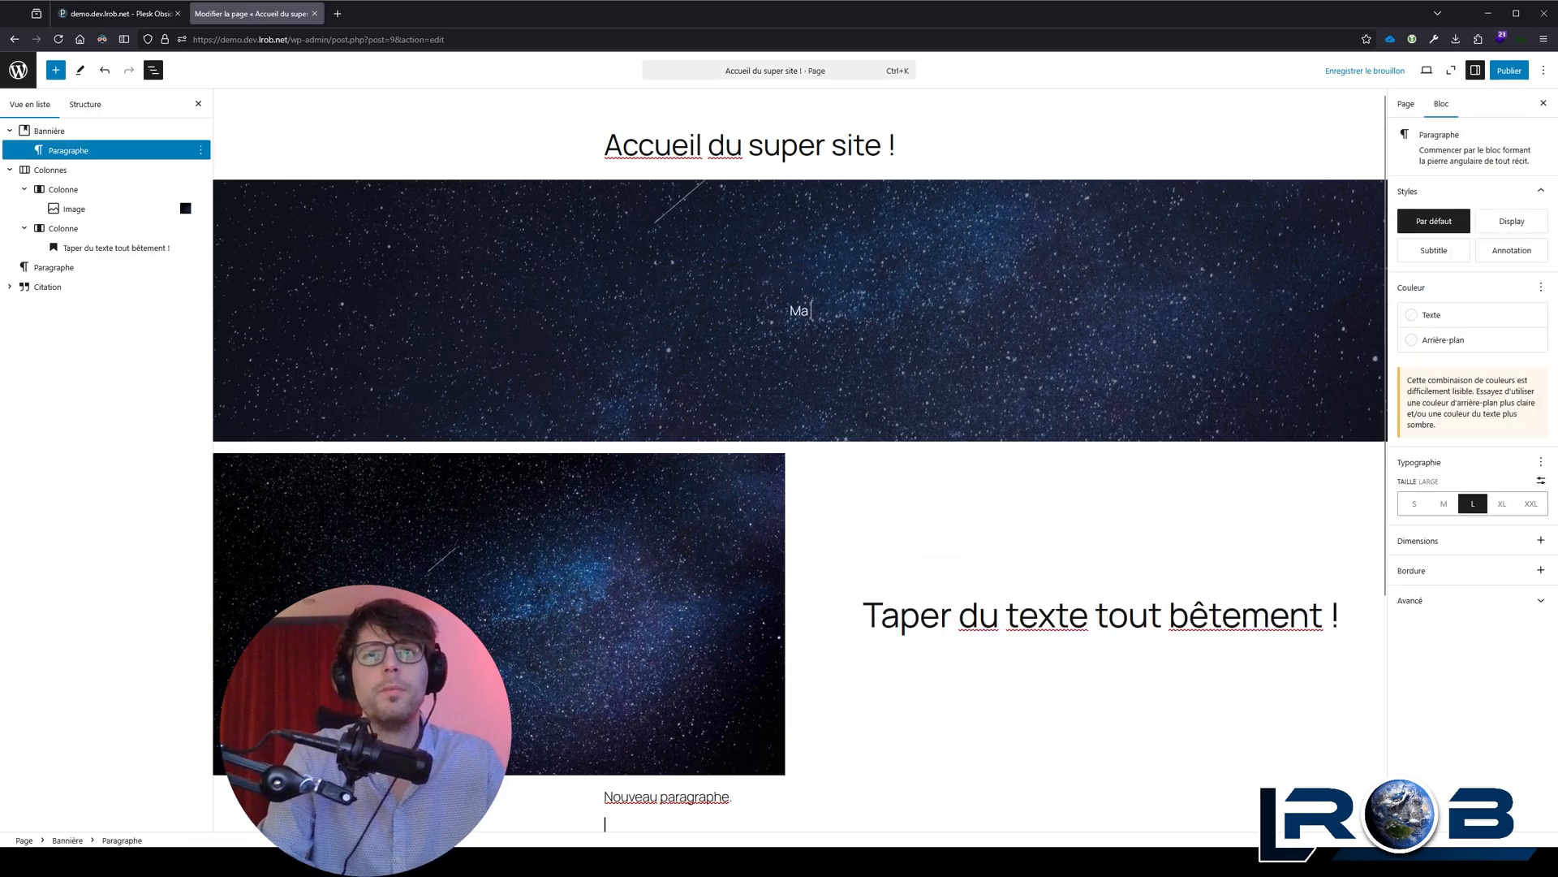
{"action": "type", "text": " super bannière !"}
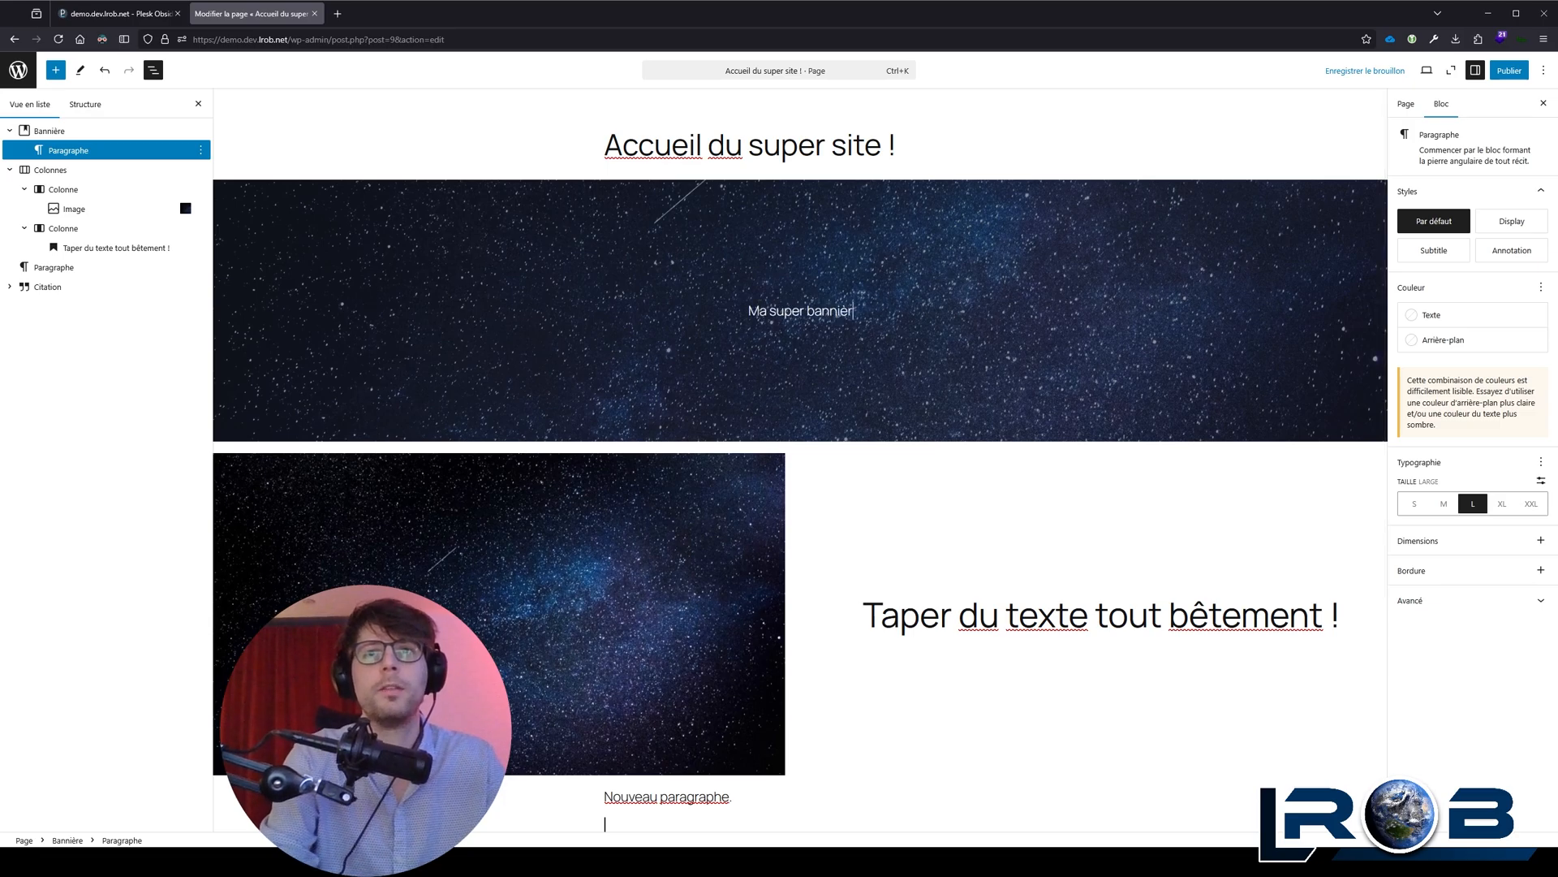
Step: Transform the "Ma super bannière !" paragraph in the banner into a Titre block
{"action": "left_click", "coordinate": [654, 283]}
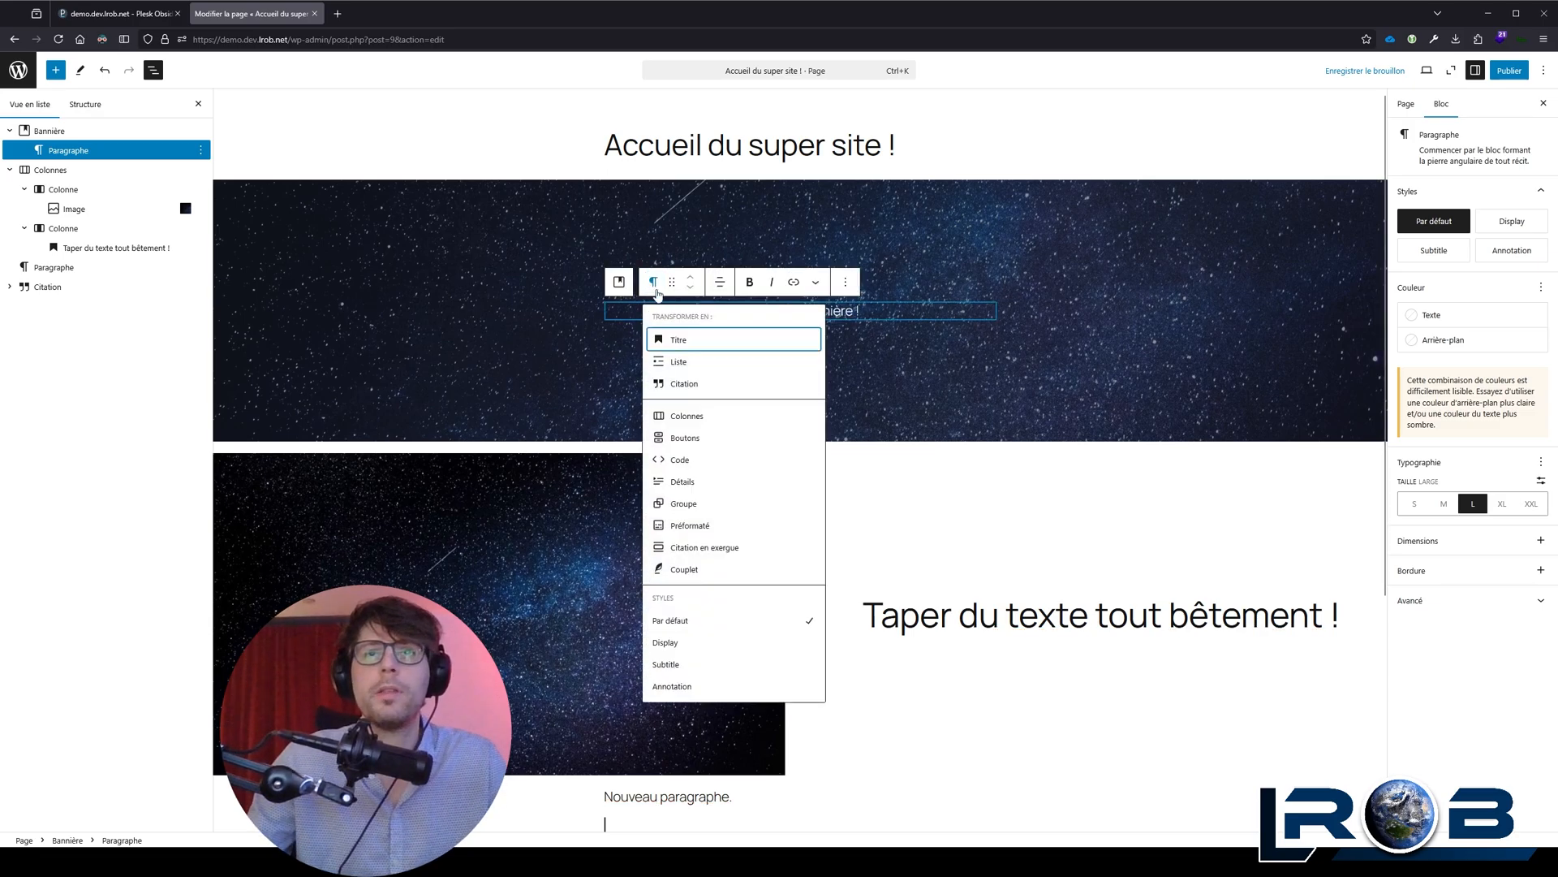
{"action": "left_click", "coordinate": [678, 340]}
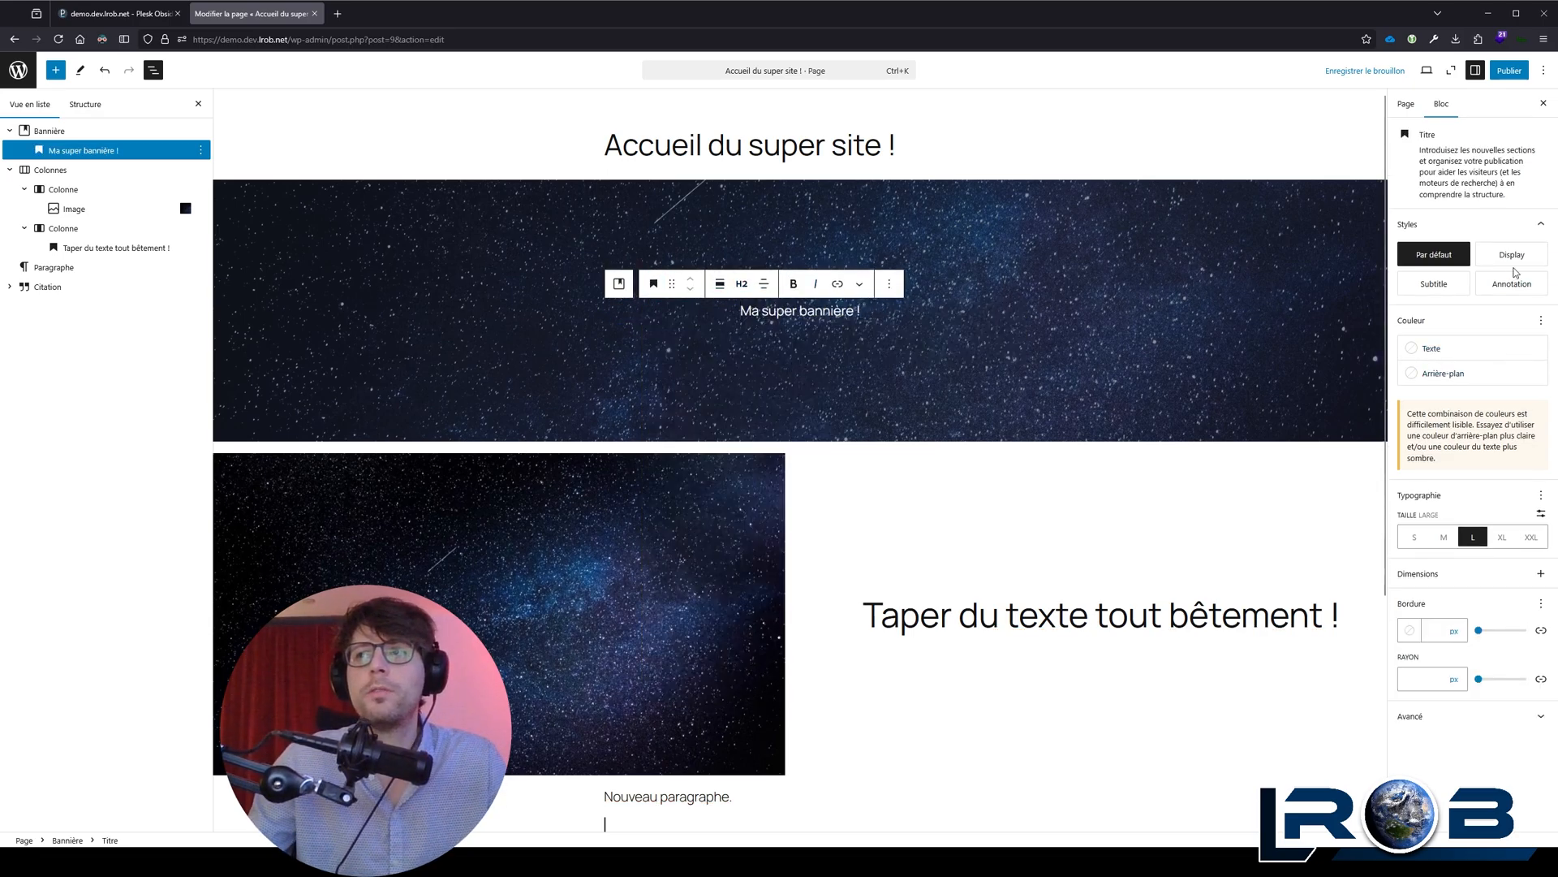
{"action": "left_click", "coordinate": [1541, 497]}
{"action": "left_click", "coordinate": [1540, 497]}
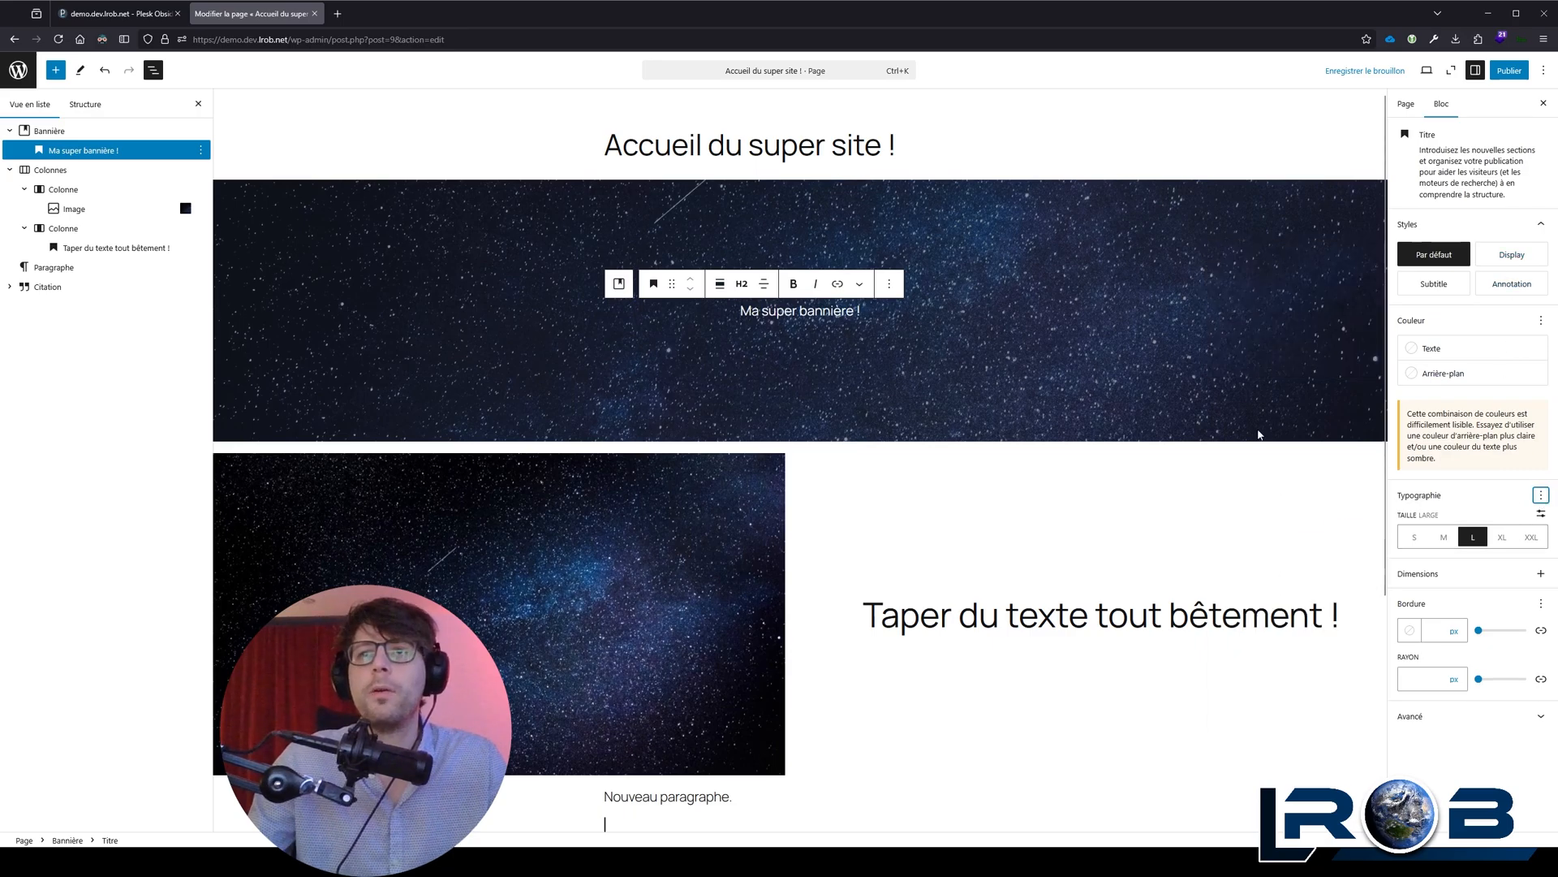
{"action": "left_click", "coordinate": [778, 311]}
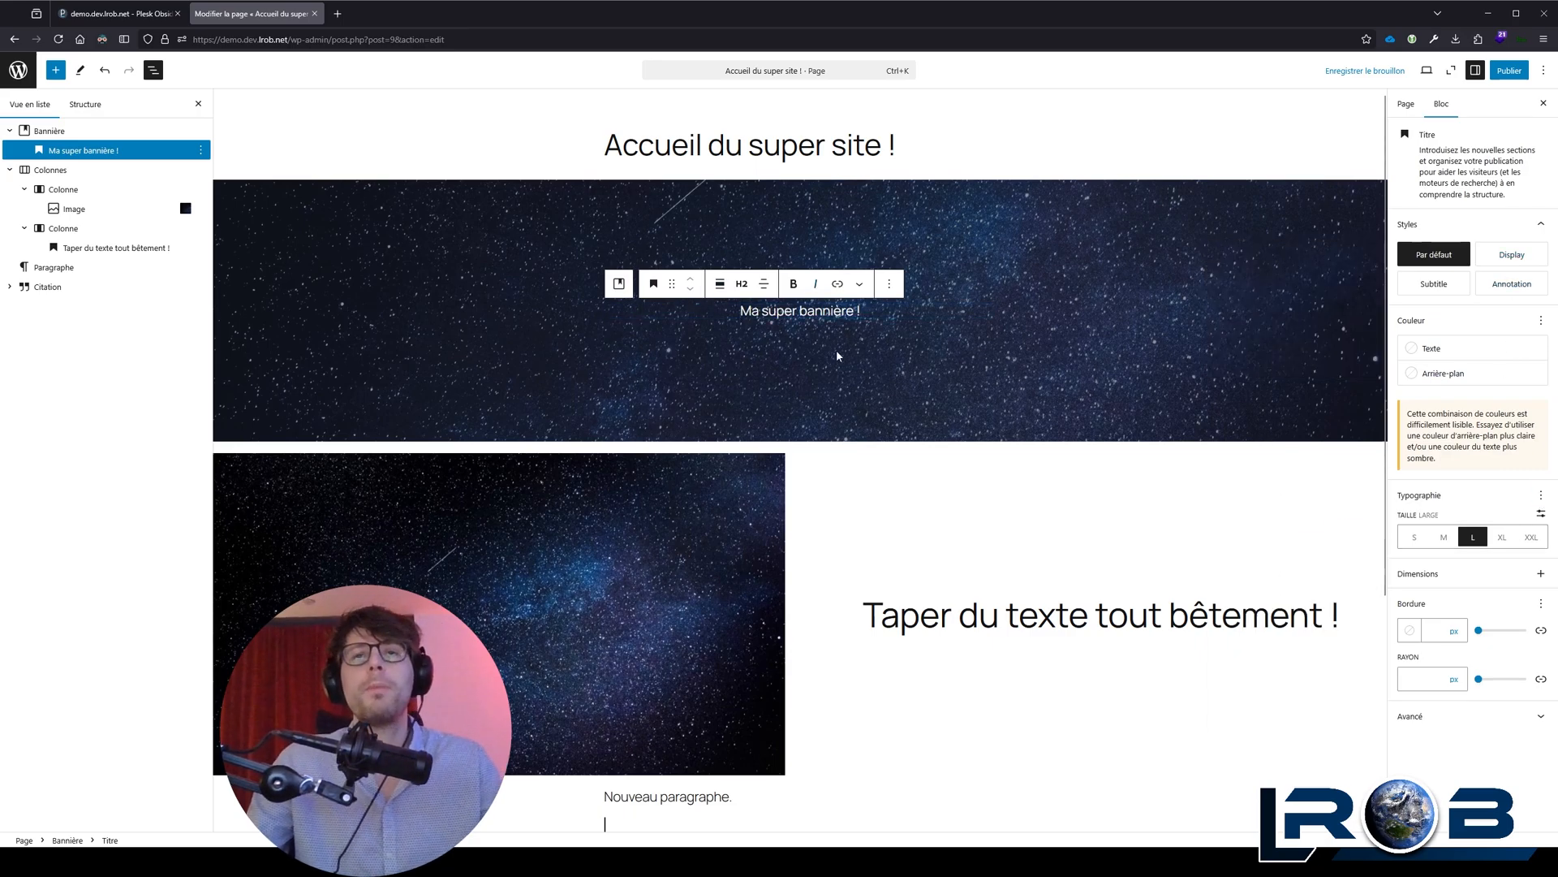
{"action": "left_click", "coordinate": [816, 320]}
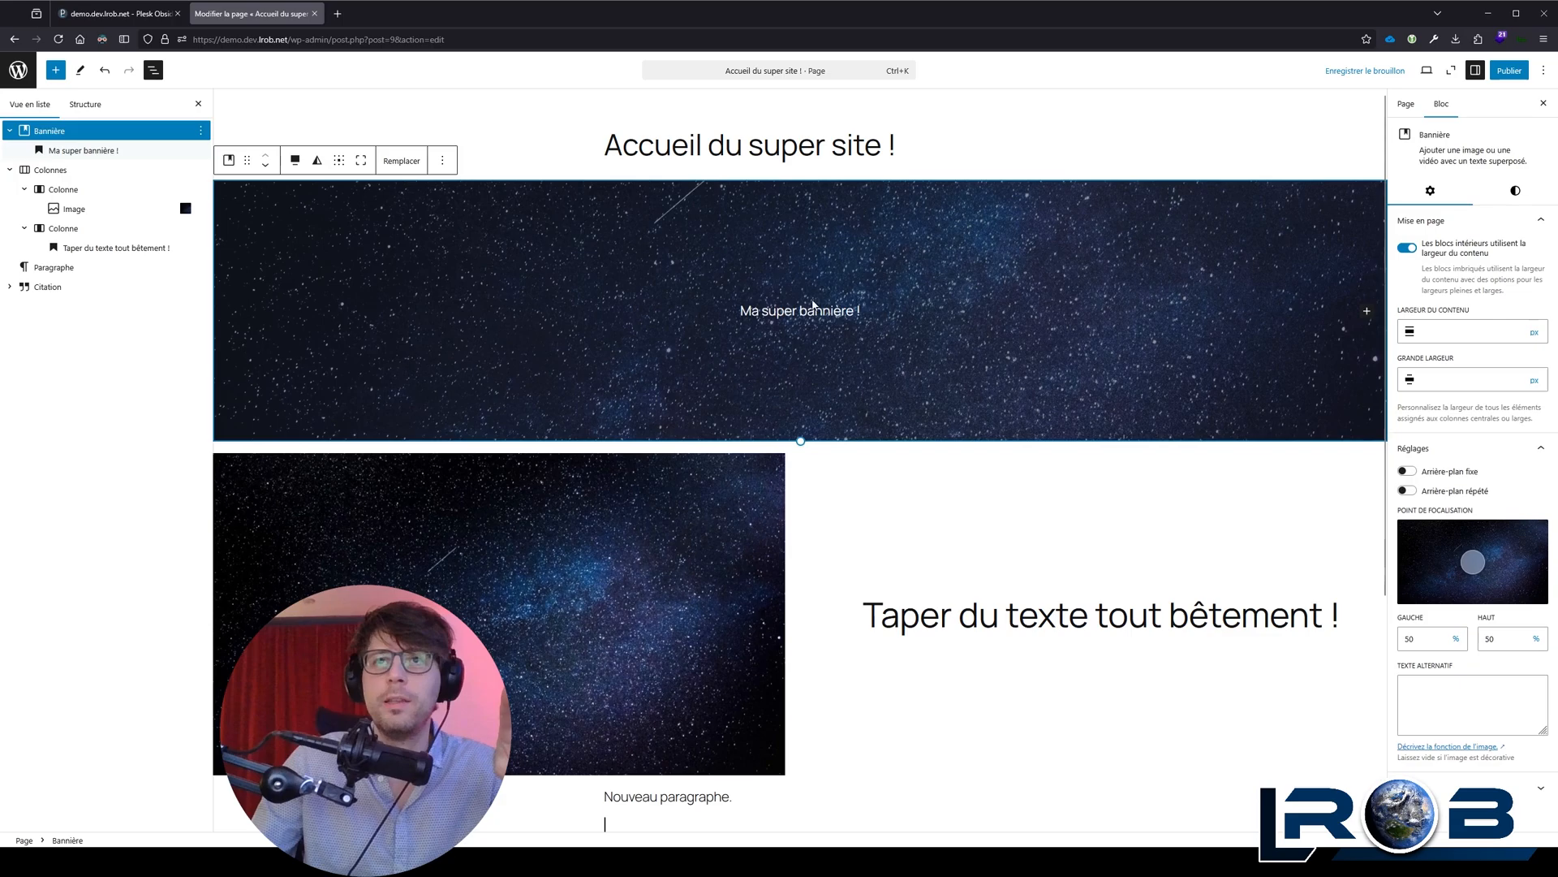
Step: Reset the Taille setting in the typography options of the banner heading
{"action": "left_click", "coordinate": [785, 311]}
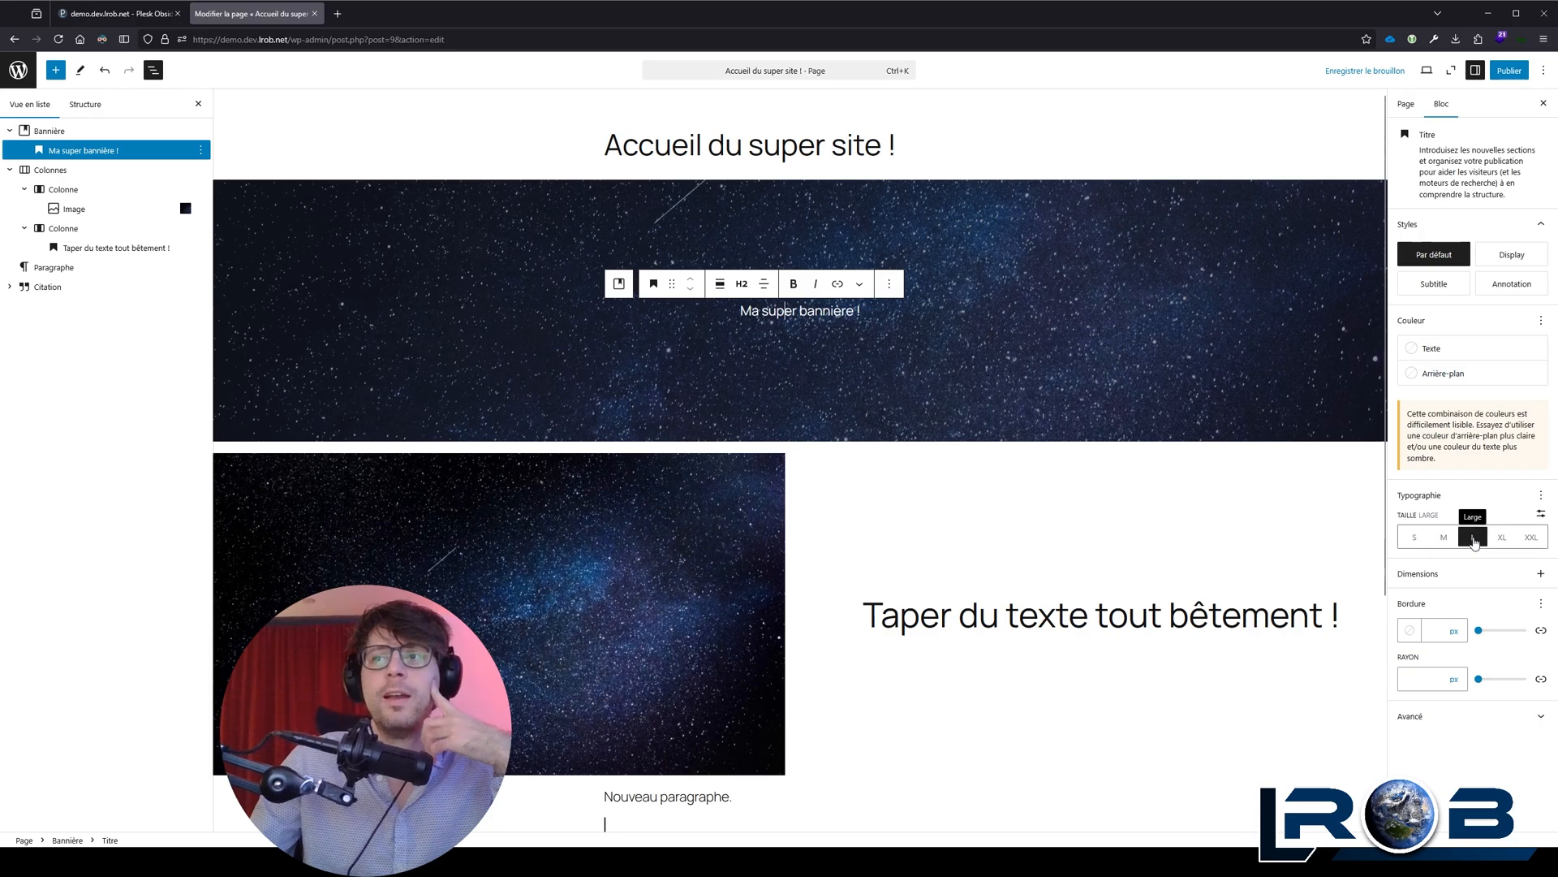
{"action": "left_click", "coordinate": [1478, 541]}
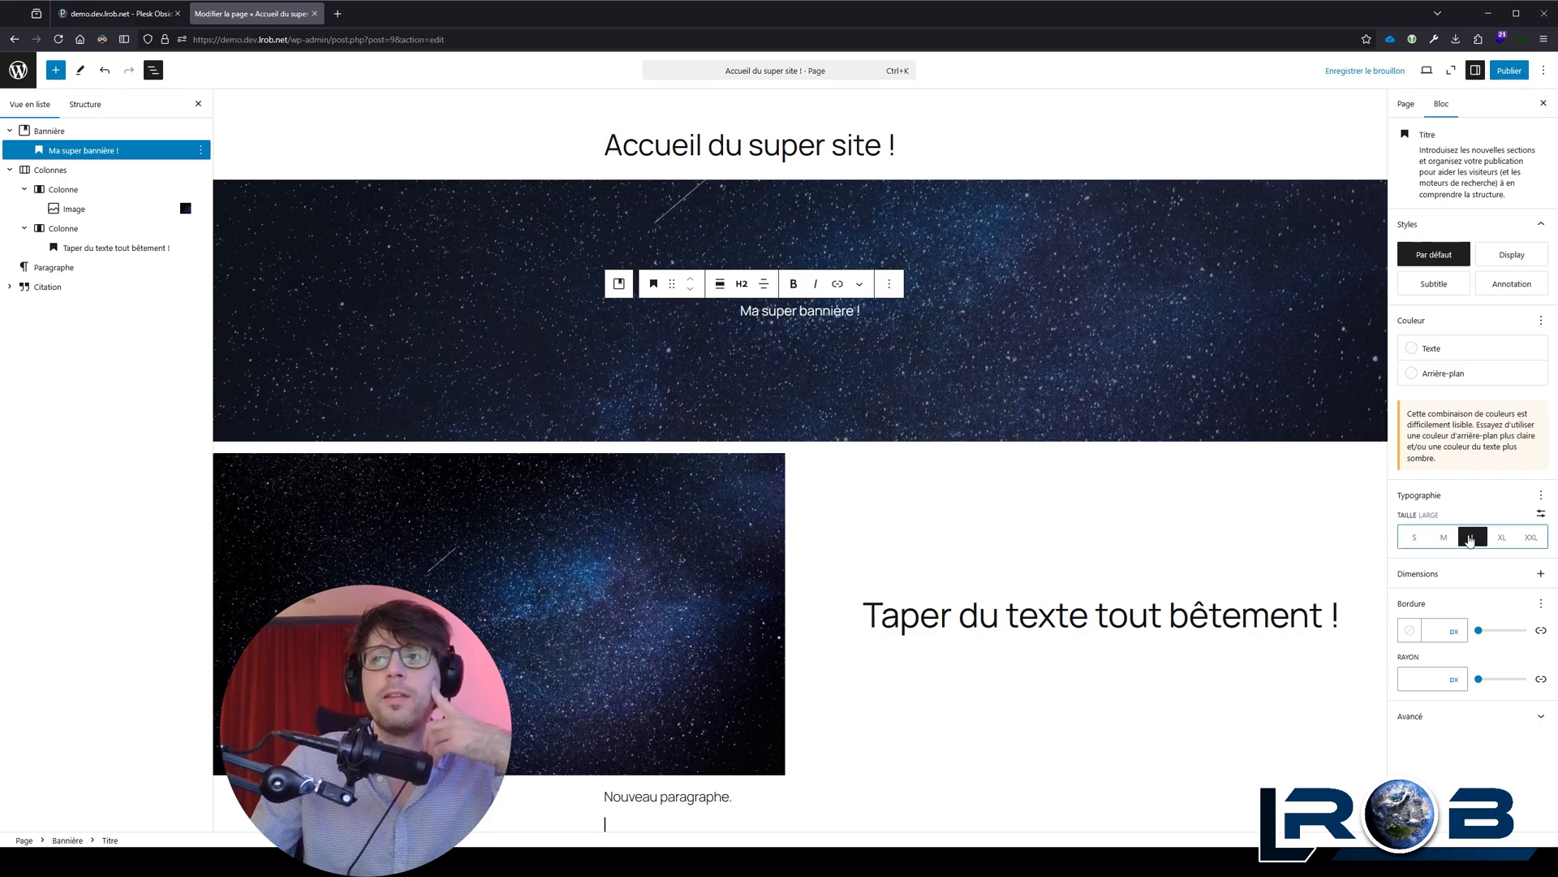
{"action": "left_click", "coordinate": [1542, 497]}
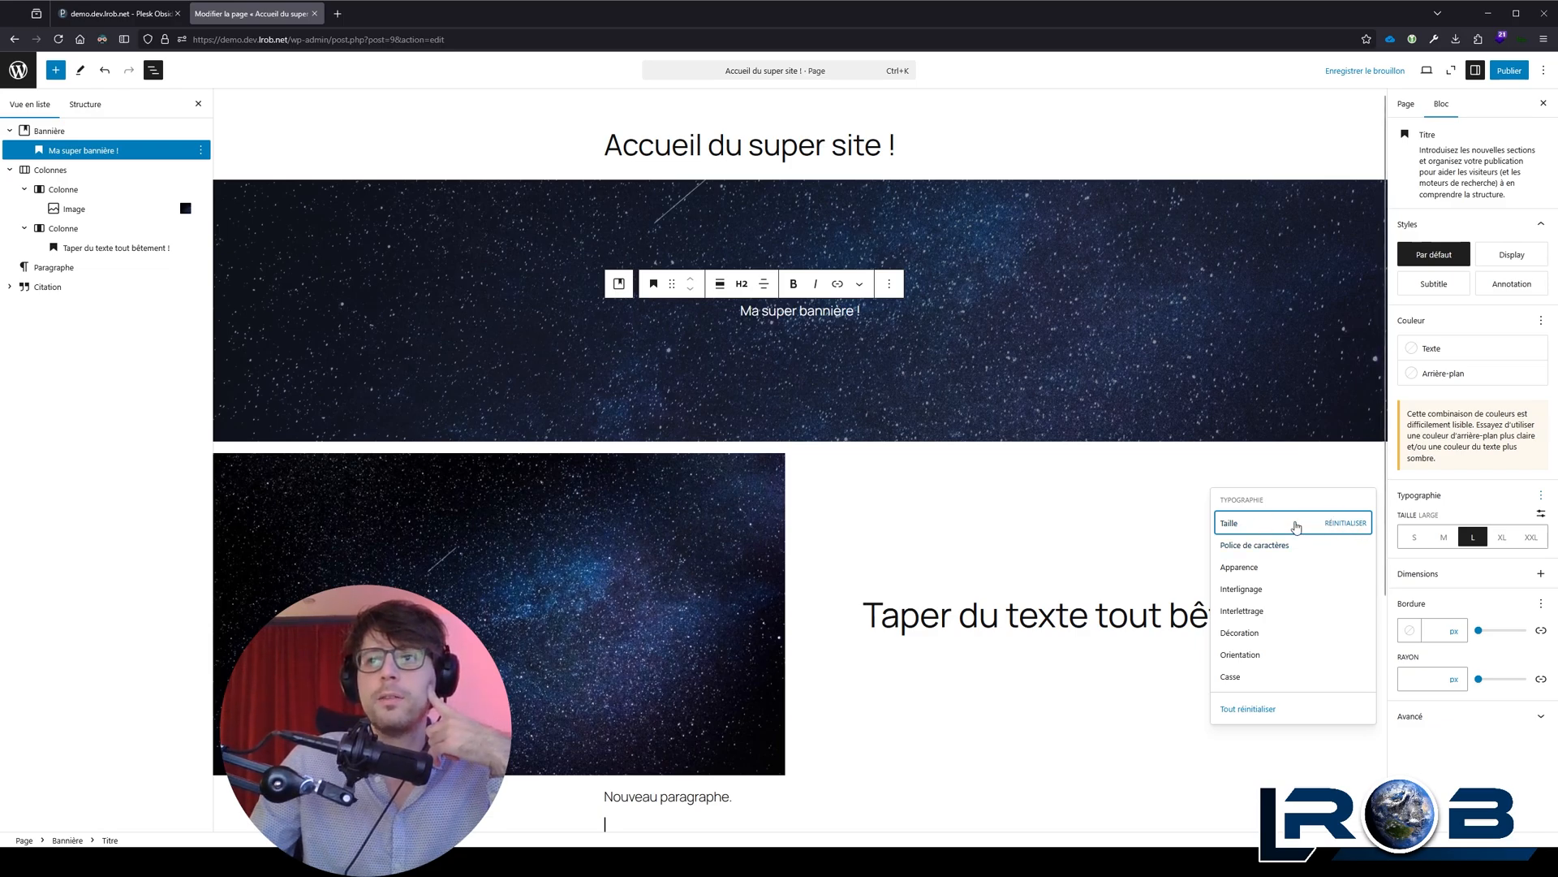
{"action": "left_click", "coordinate": [1346, 523]}
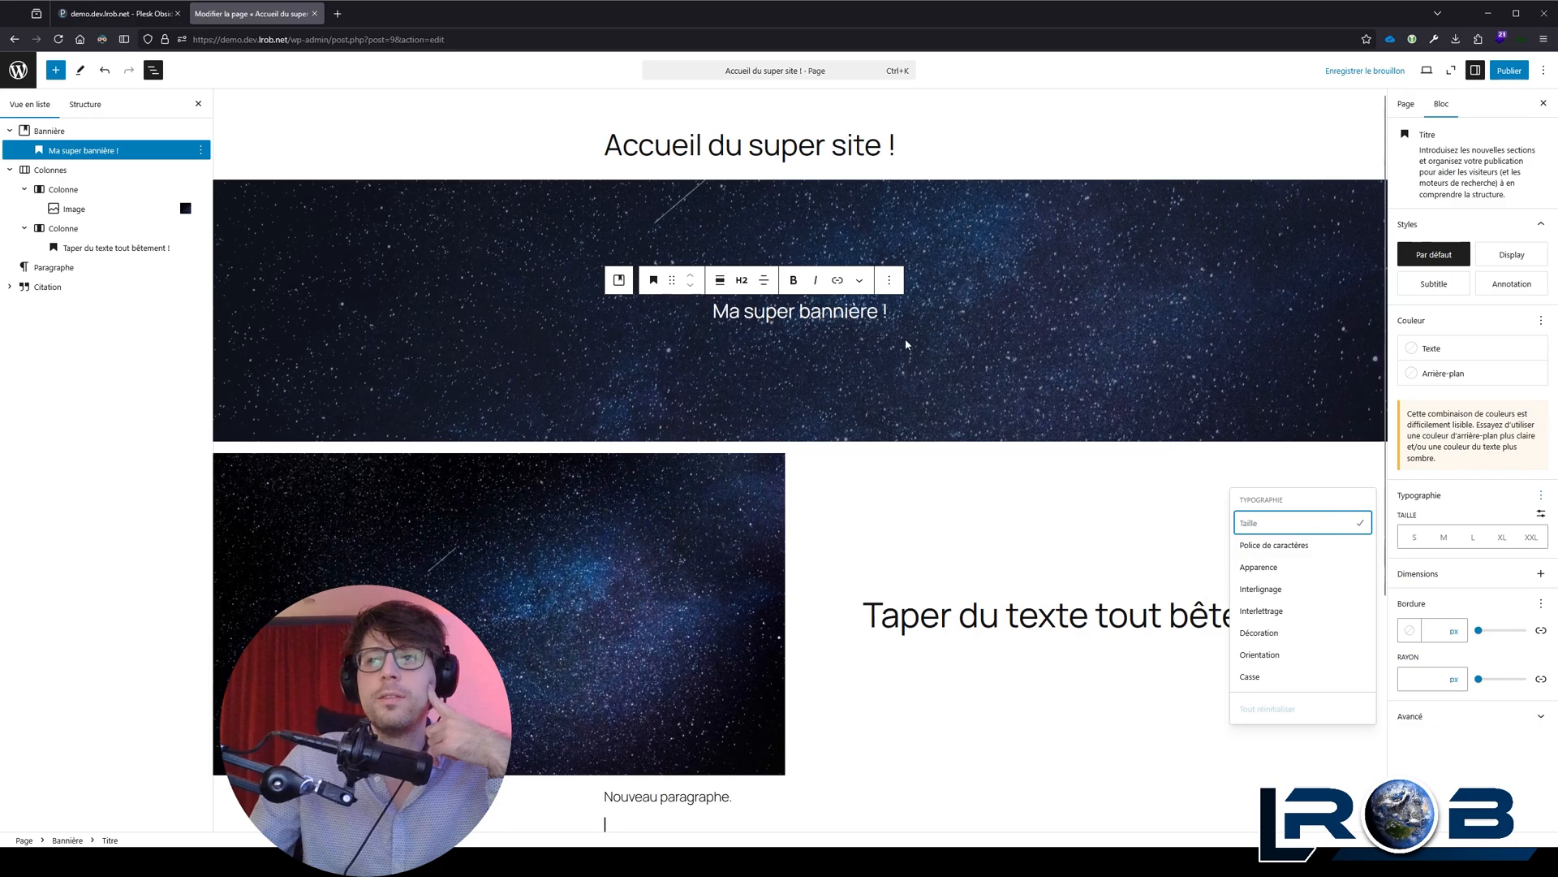
Step: Try the L and XXL text sizes on the banner heading and reset its size
{"action": "left_click", "coordinate": [1531, 538]}
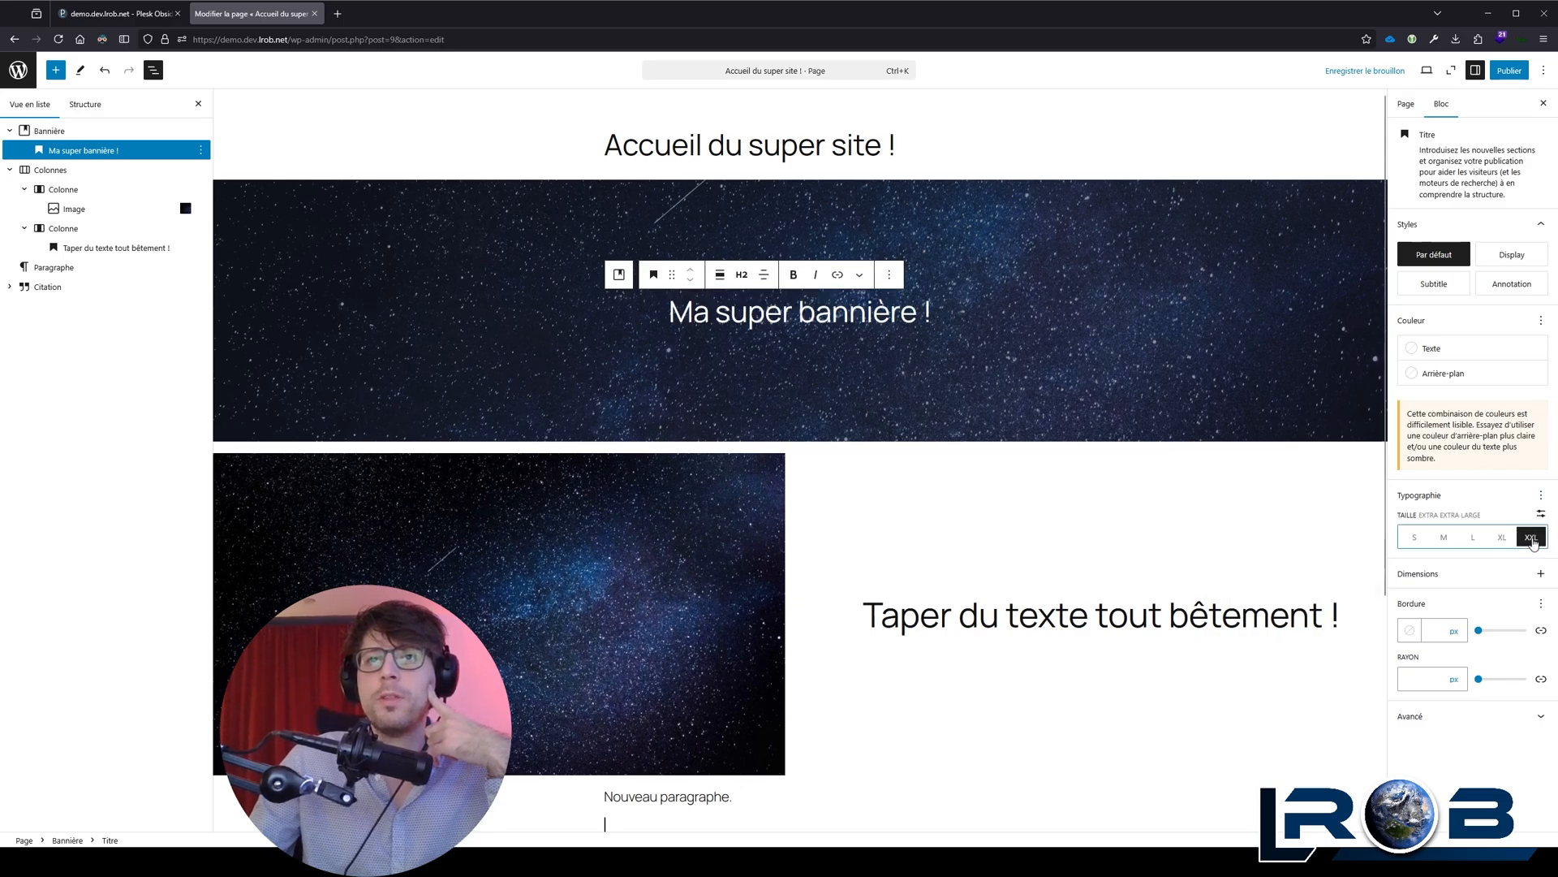
{"action": "left_click", "coordinate": [1502, 538]}
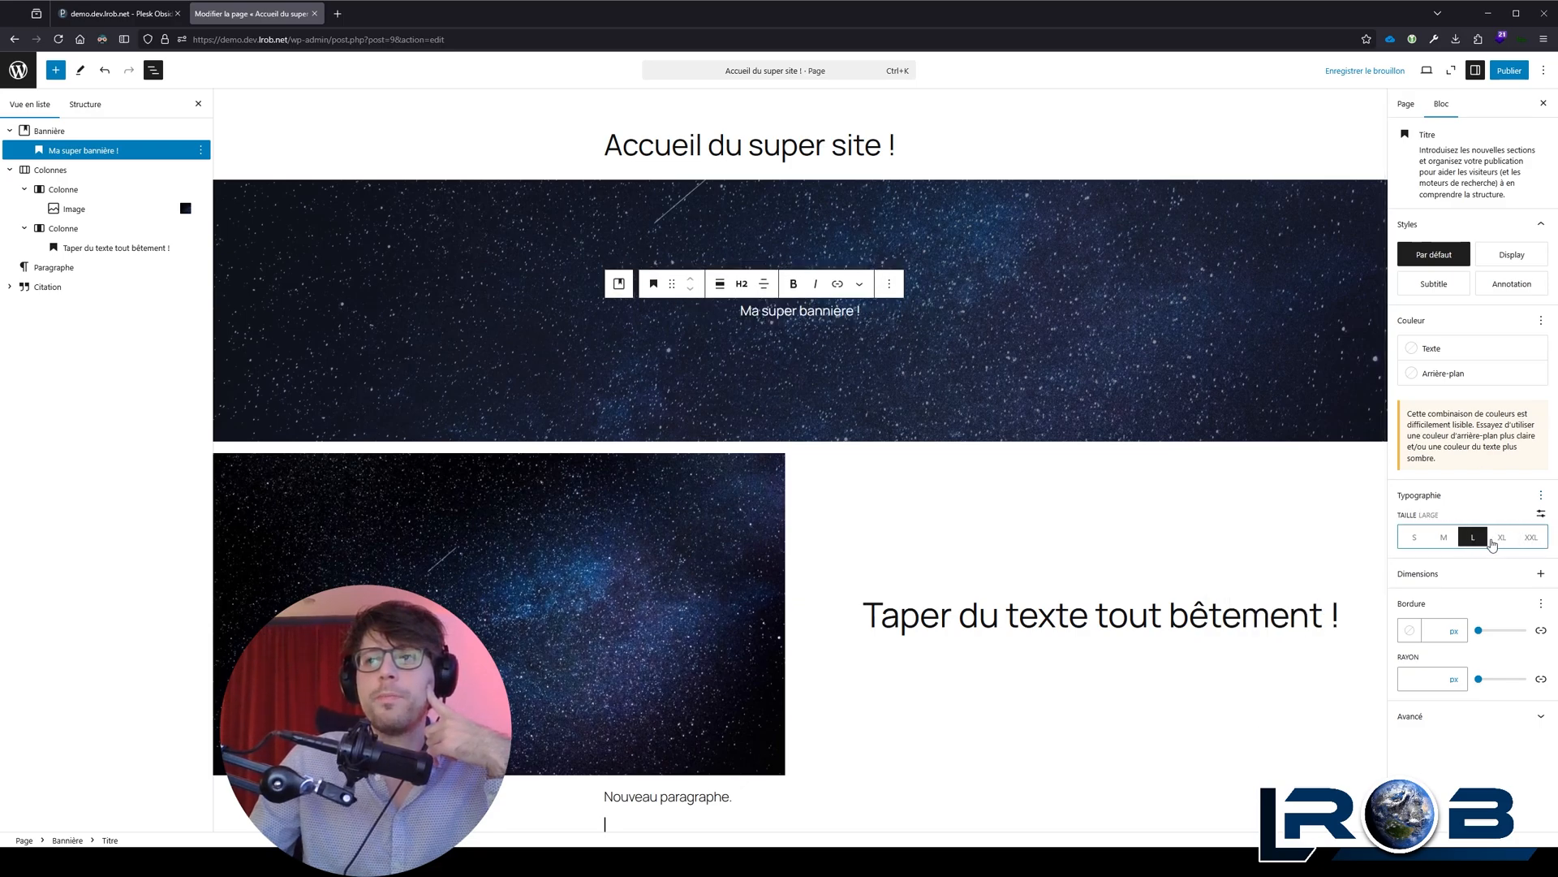
{"action": "left_click", "coordinate": [1502, 538]}
{"action": "left_click", "coordinate": [1531, 538]}
{"action": "left_click", "coordinate": [1541, 495]}
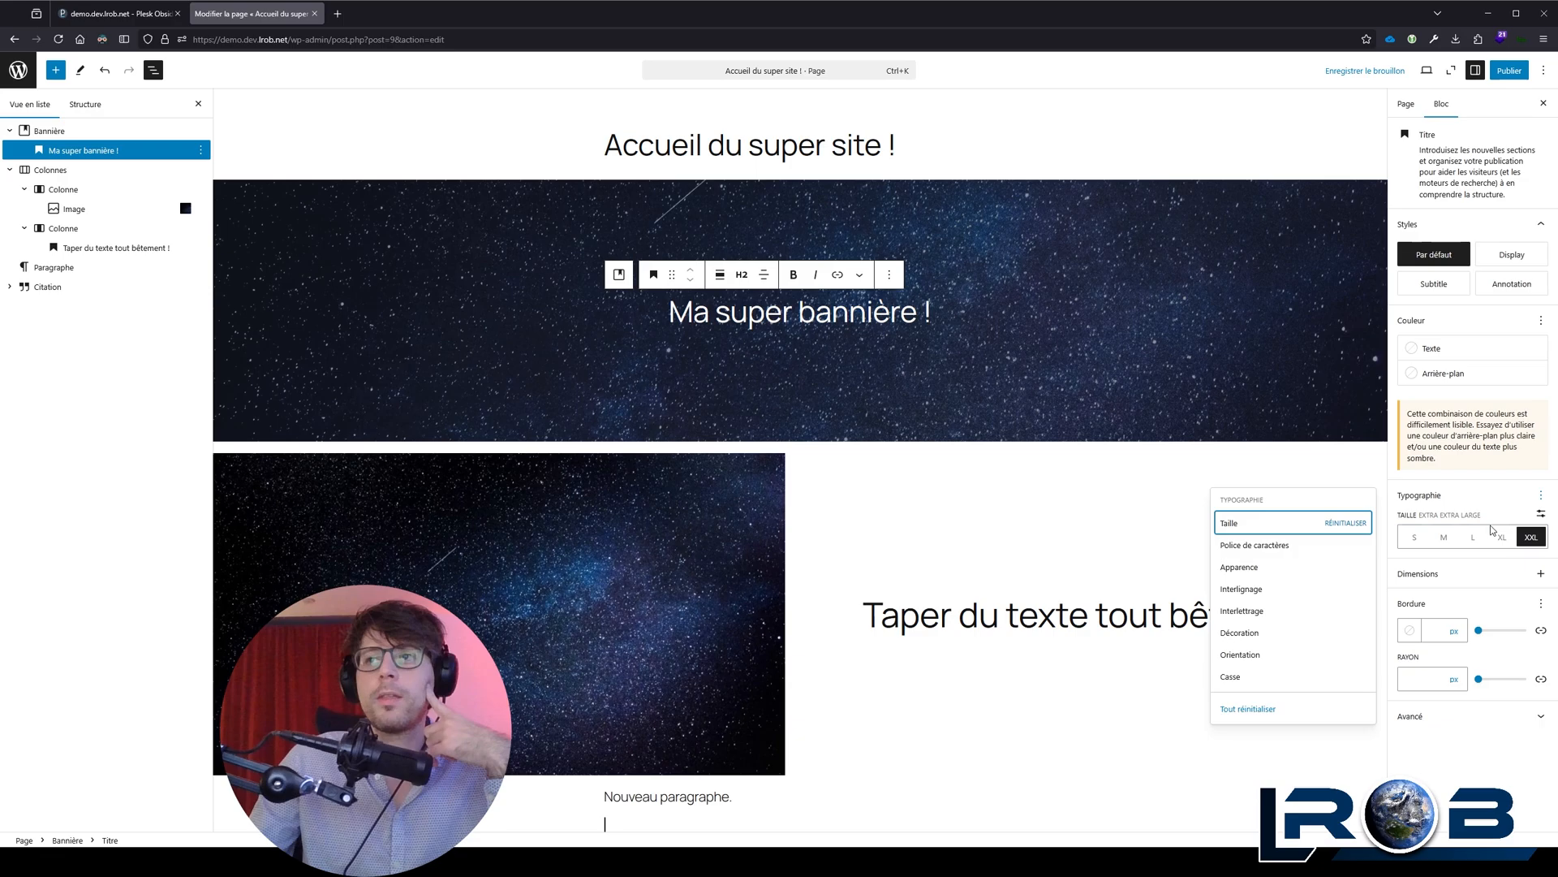
{"action": "left_click", "coordinate": [1346, 522]}
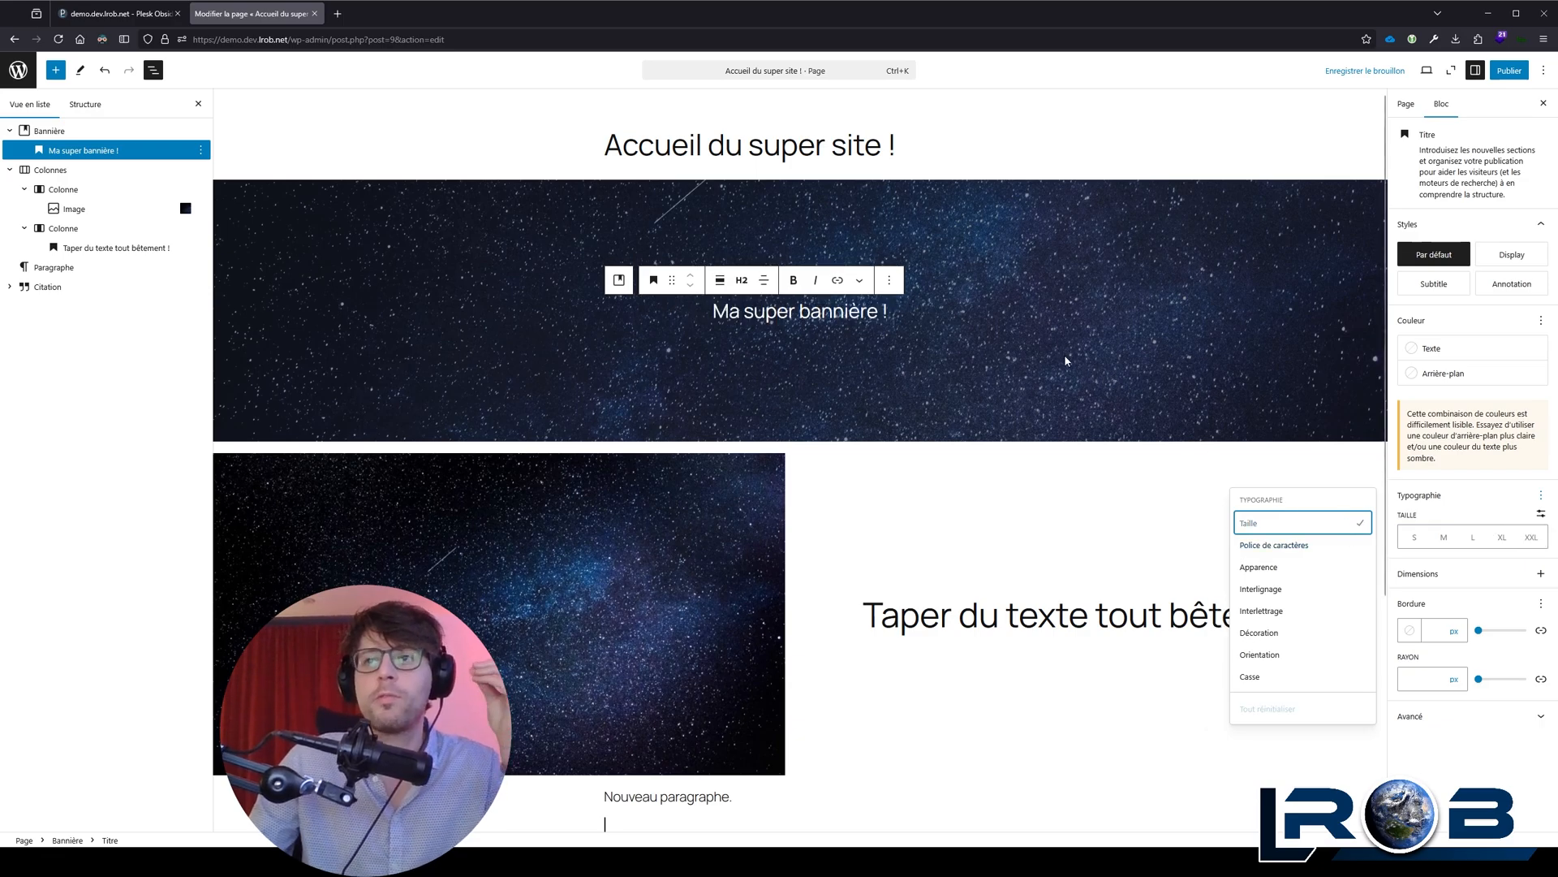
Step: Apply the Display style to the "Ma super bannière !" heading
{"action": "left_click", "coordinate": [831, 312]}
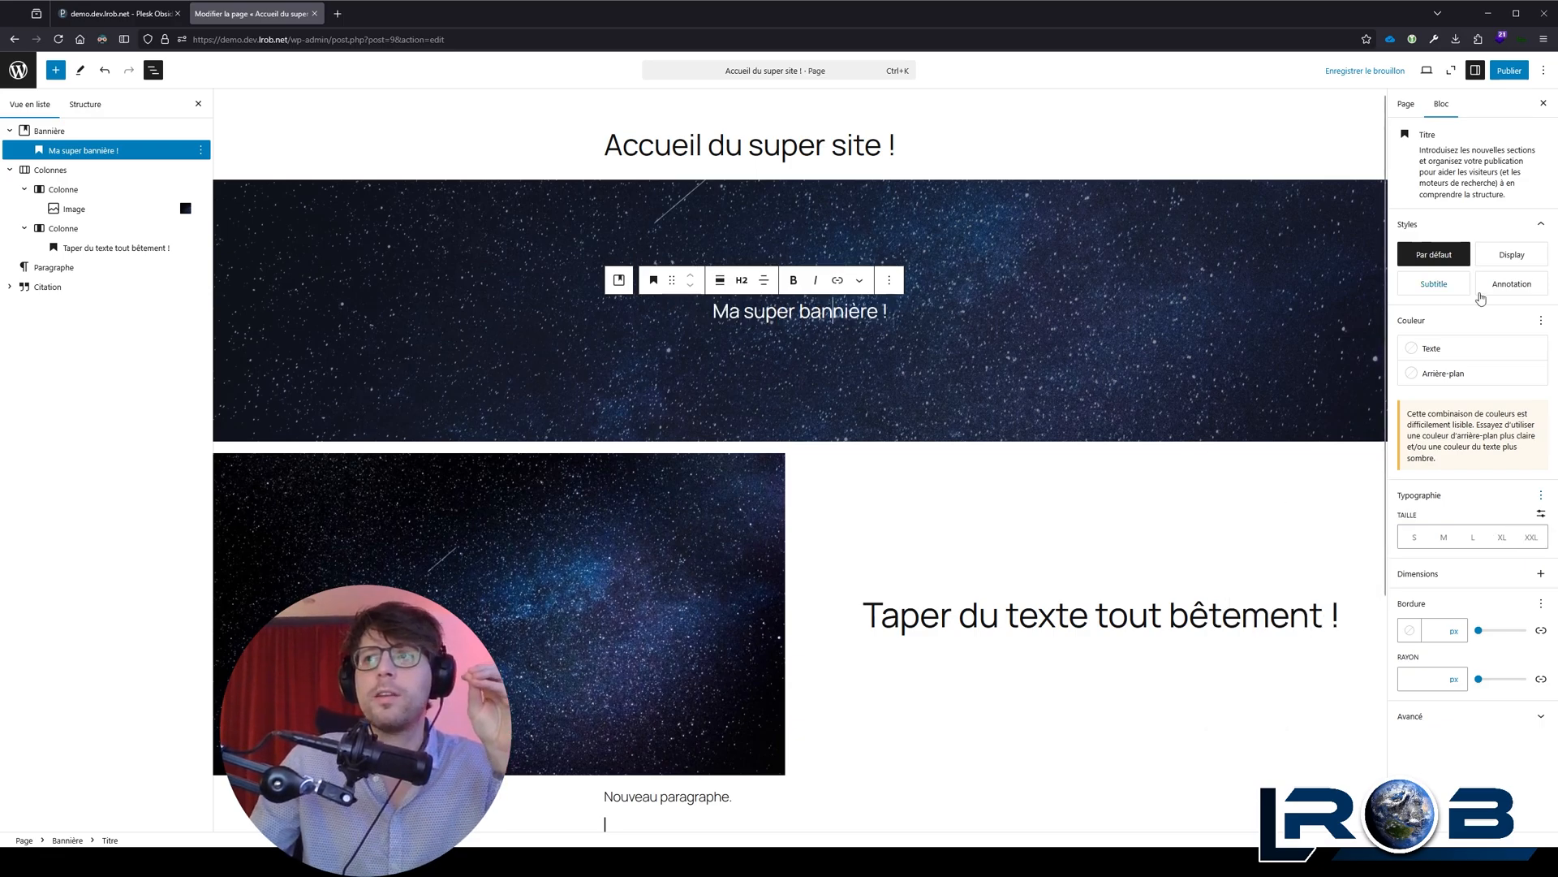
{"action": "left_click", "coordinate": [1511, 255]}
{"action": "left_click", "coordinate": [1435, 284]}
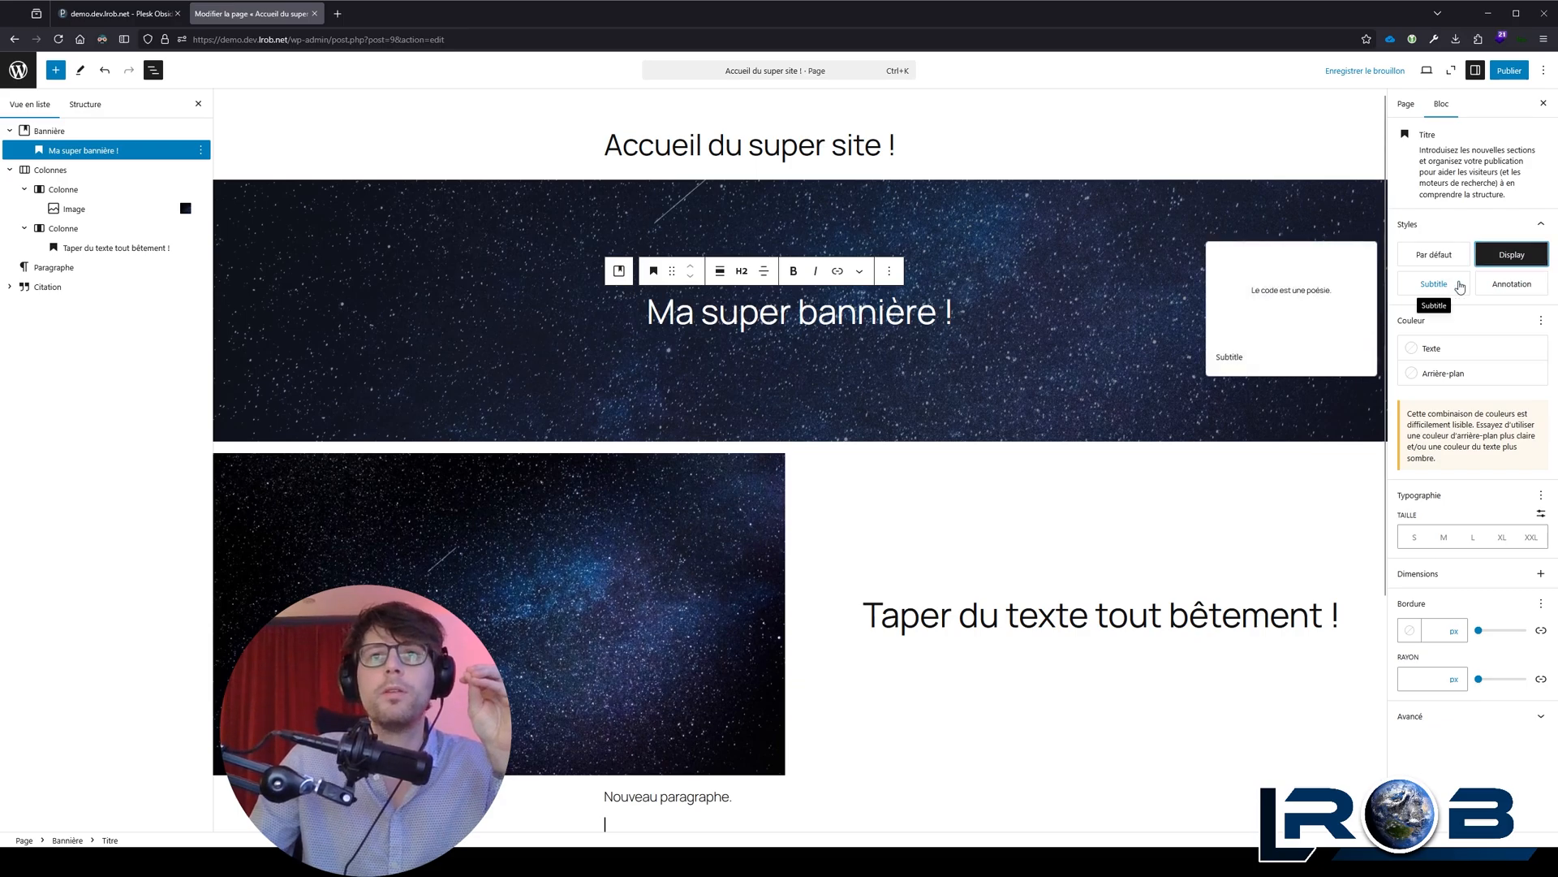
{"action": "left_click", "coordinate": [1511, 284]}
{"action": "left_click", "coordinate": [1443, 262]}
{"action": "left_click", "coordinate": [1502, 268]}
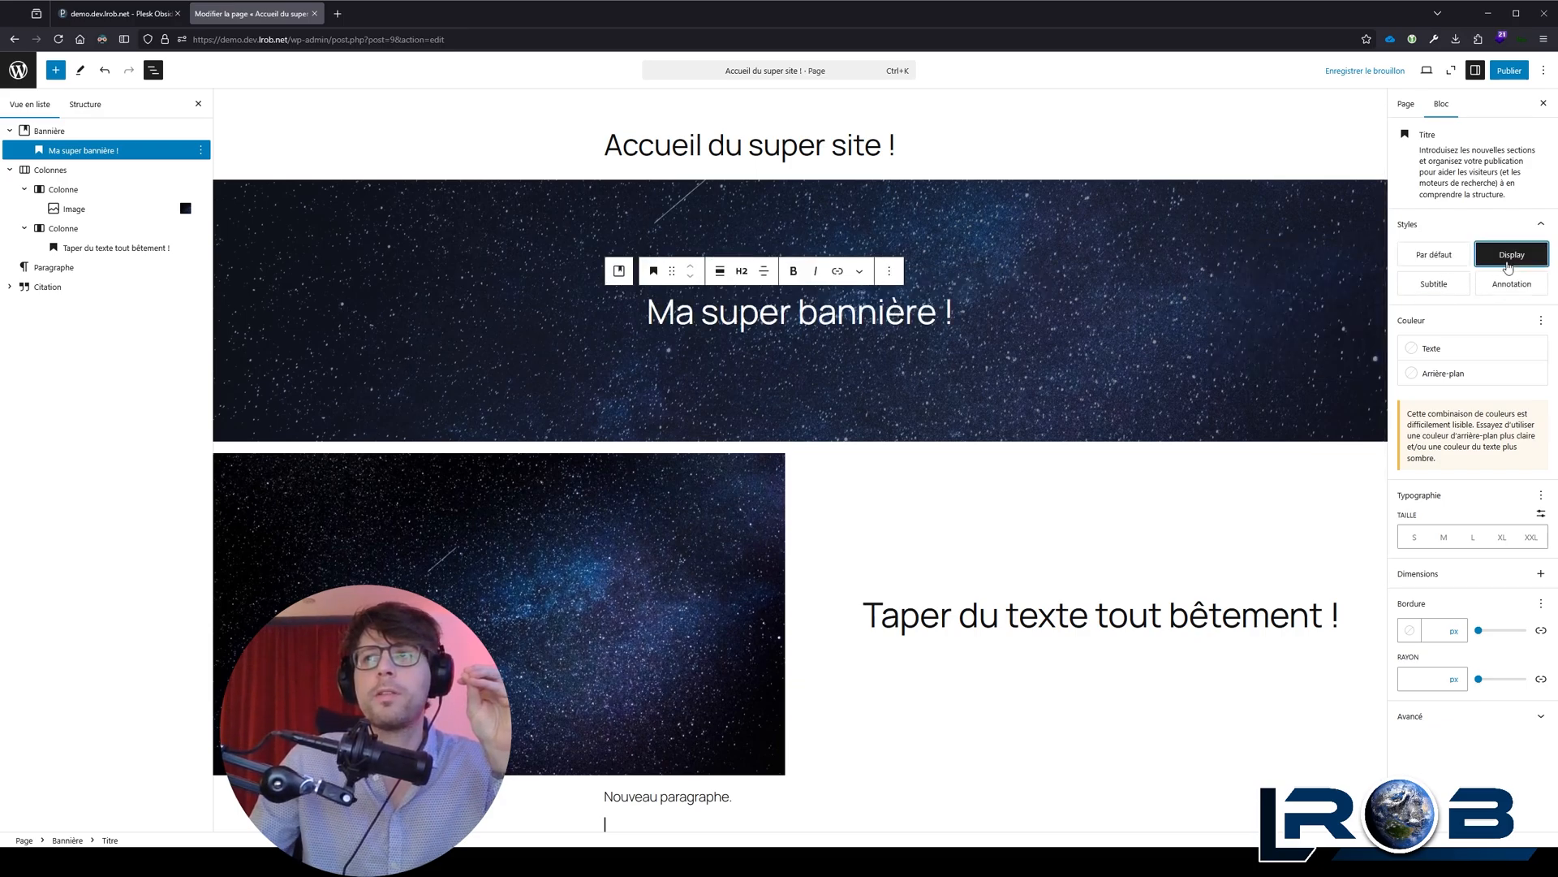
Step: Enable the Police de caractères, Apparence, Interlignage, Interlettrage, Décoration, Orientation and Casse typography settings for the banner heading
{"action": "left_click", "coordinate": [953, 310]}
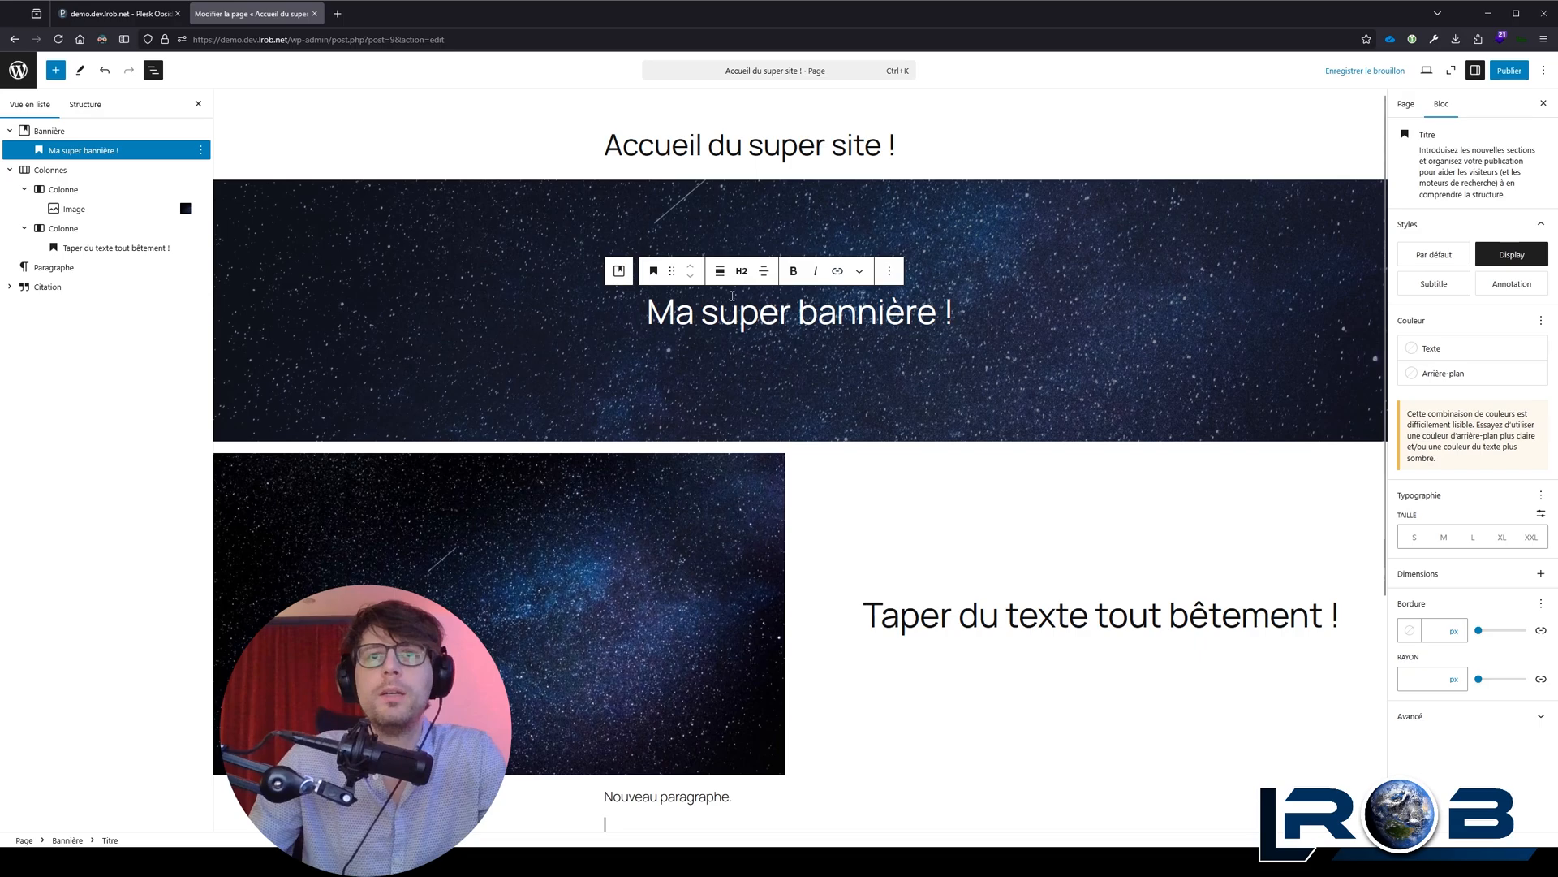
{"action": "left_click", "coordinate": [1541, 497]}
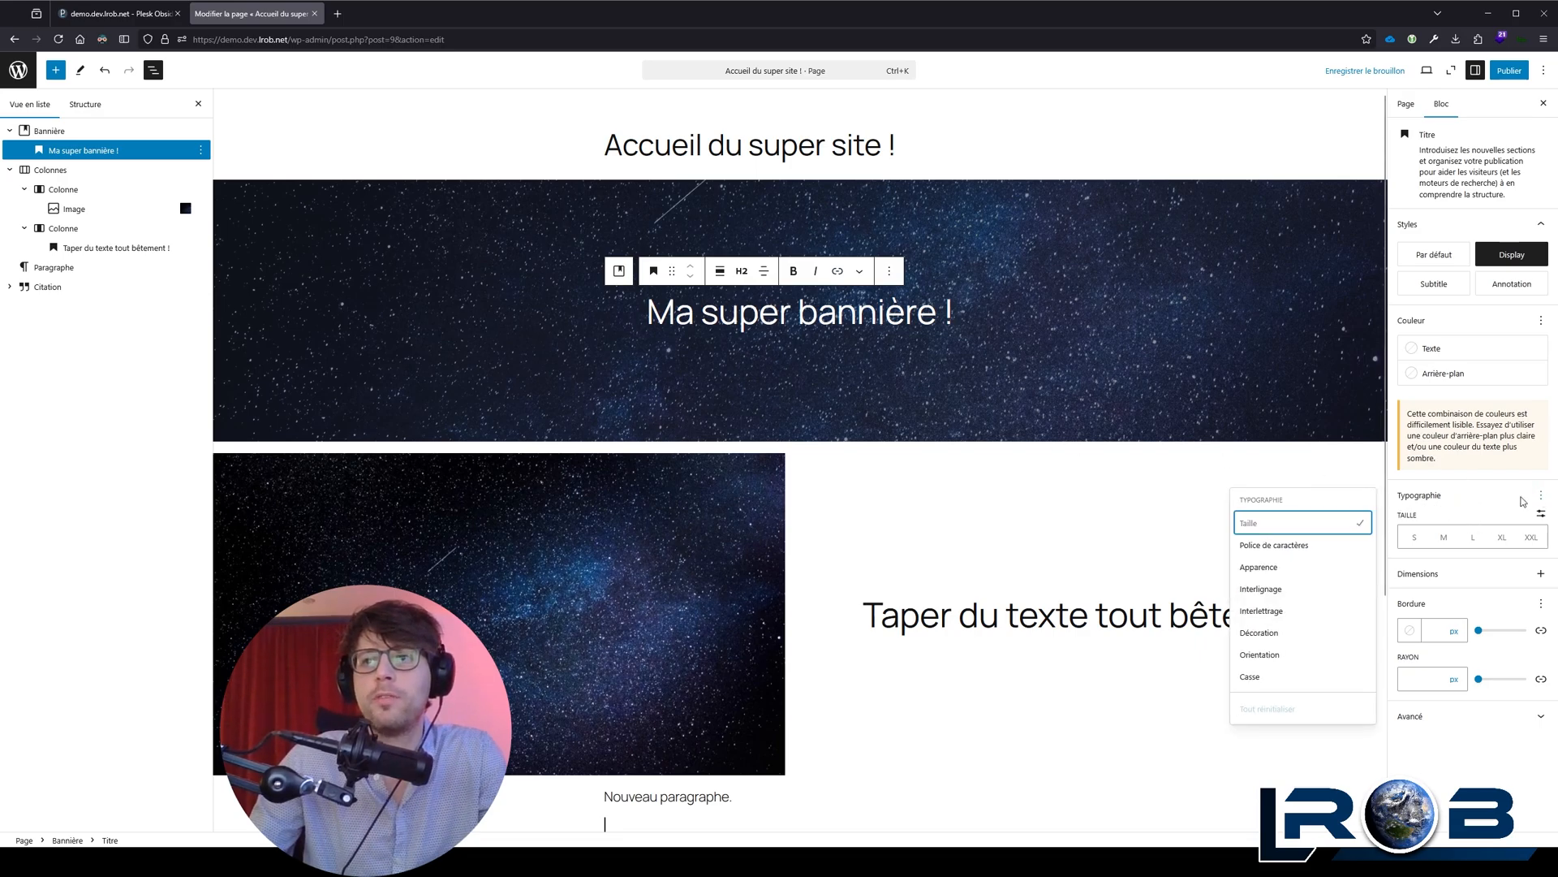
{"action": "left_click", "coordinate": [1289, 547]}
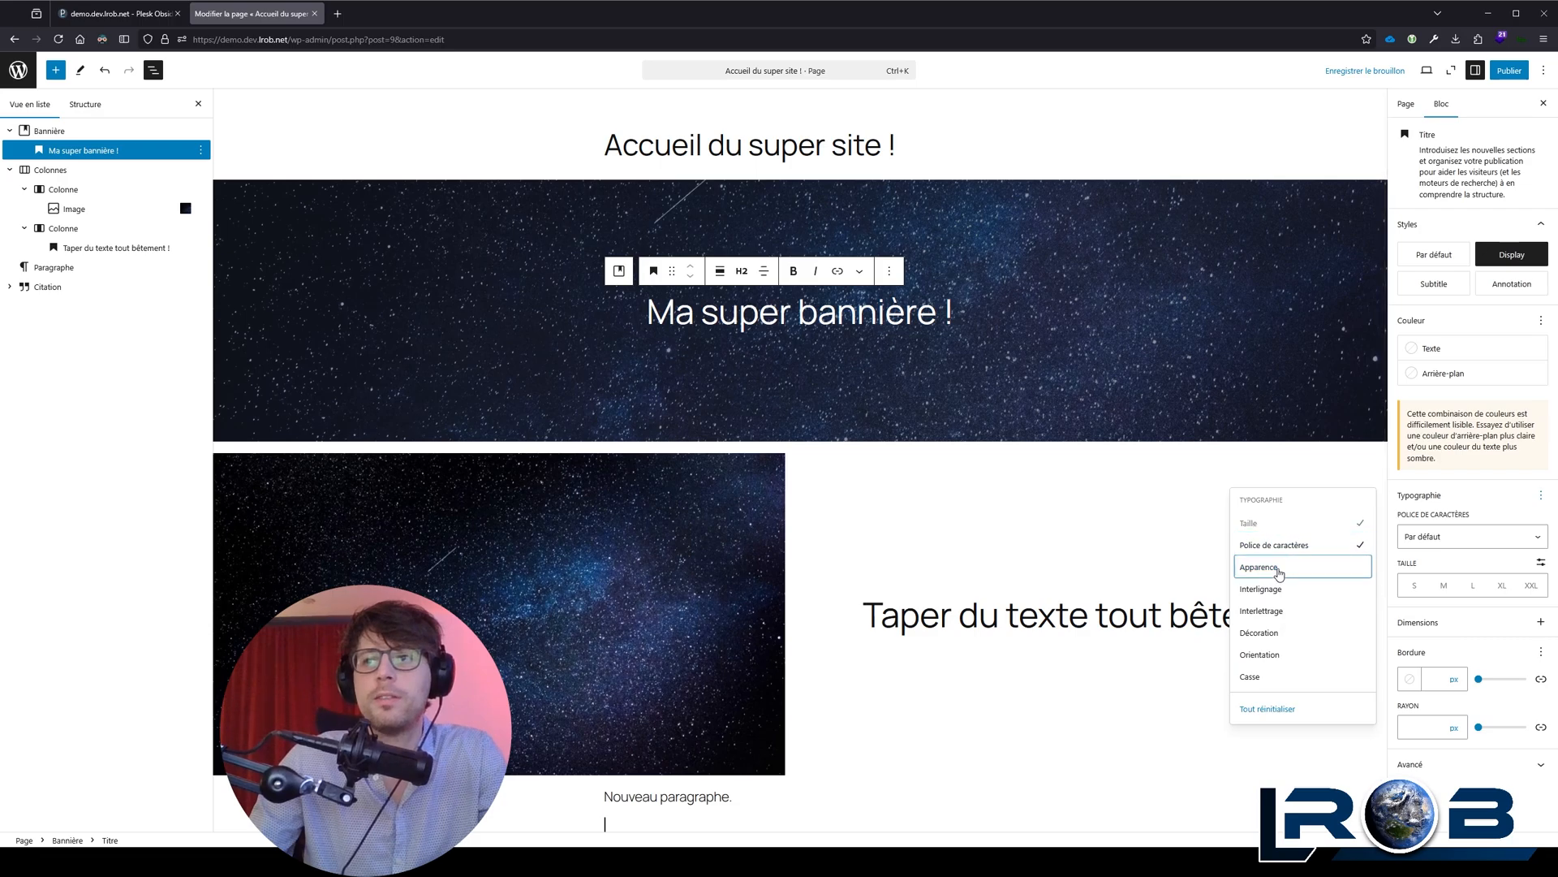
{"action": "left_click", "coordinate": [1284, 568]}
{"action": "left_click", "coordinate": [1289, 590]}
{"action": "left_click", "coordinate": [1292, 611]}
{"action": "left_click", "coordinate": [1295, 633]}
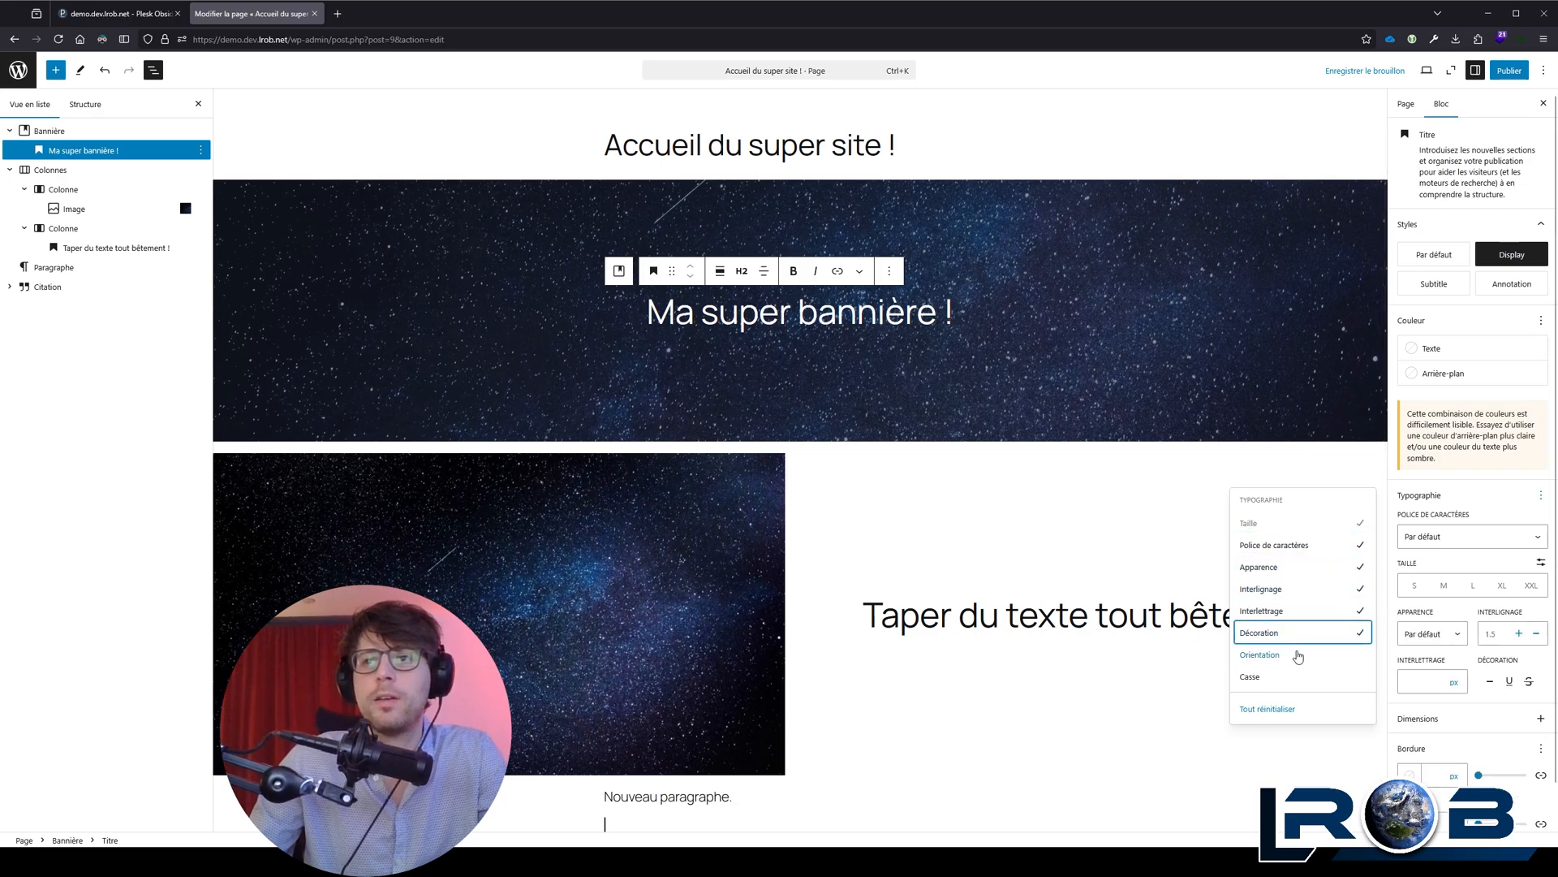
{"action": "left_click", "coordinate": [1298, 655]}
{"action": "left_click", "coordinate": [1267, 677]}
{"action": "key", "text": "Escape"}
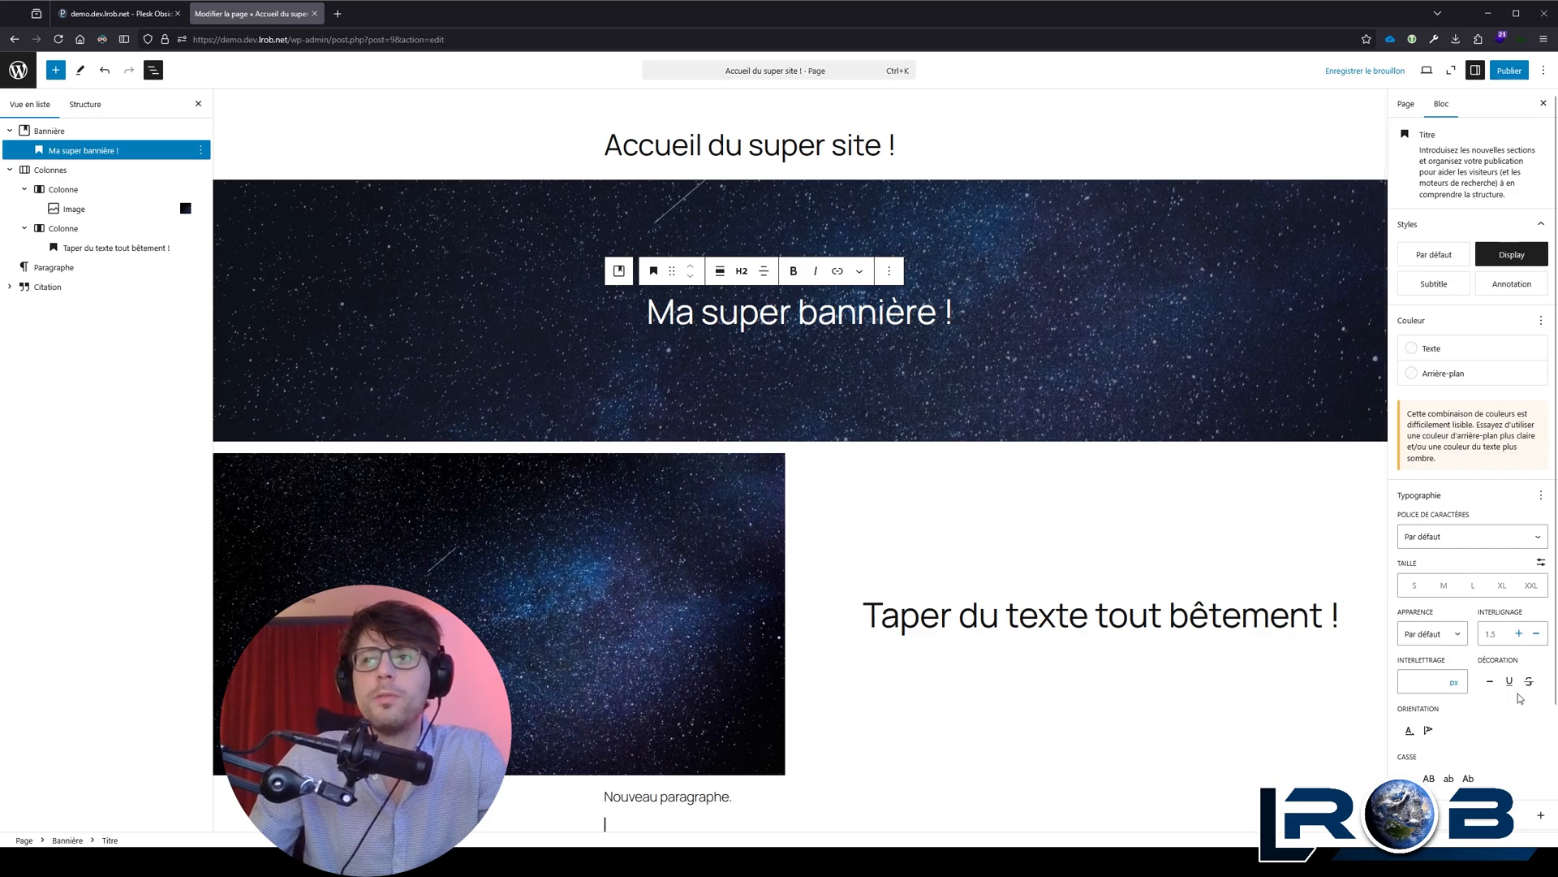
Step: Try the Fira Code and Manrope fonts on the banner heading and restore its font to Par défaut
{"action": "scroll", "coordinate": [1484, 631], "scroll_direction": "down", "scroll_amount": 1}
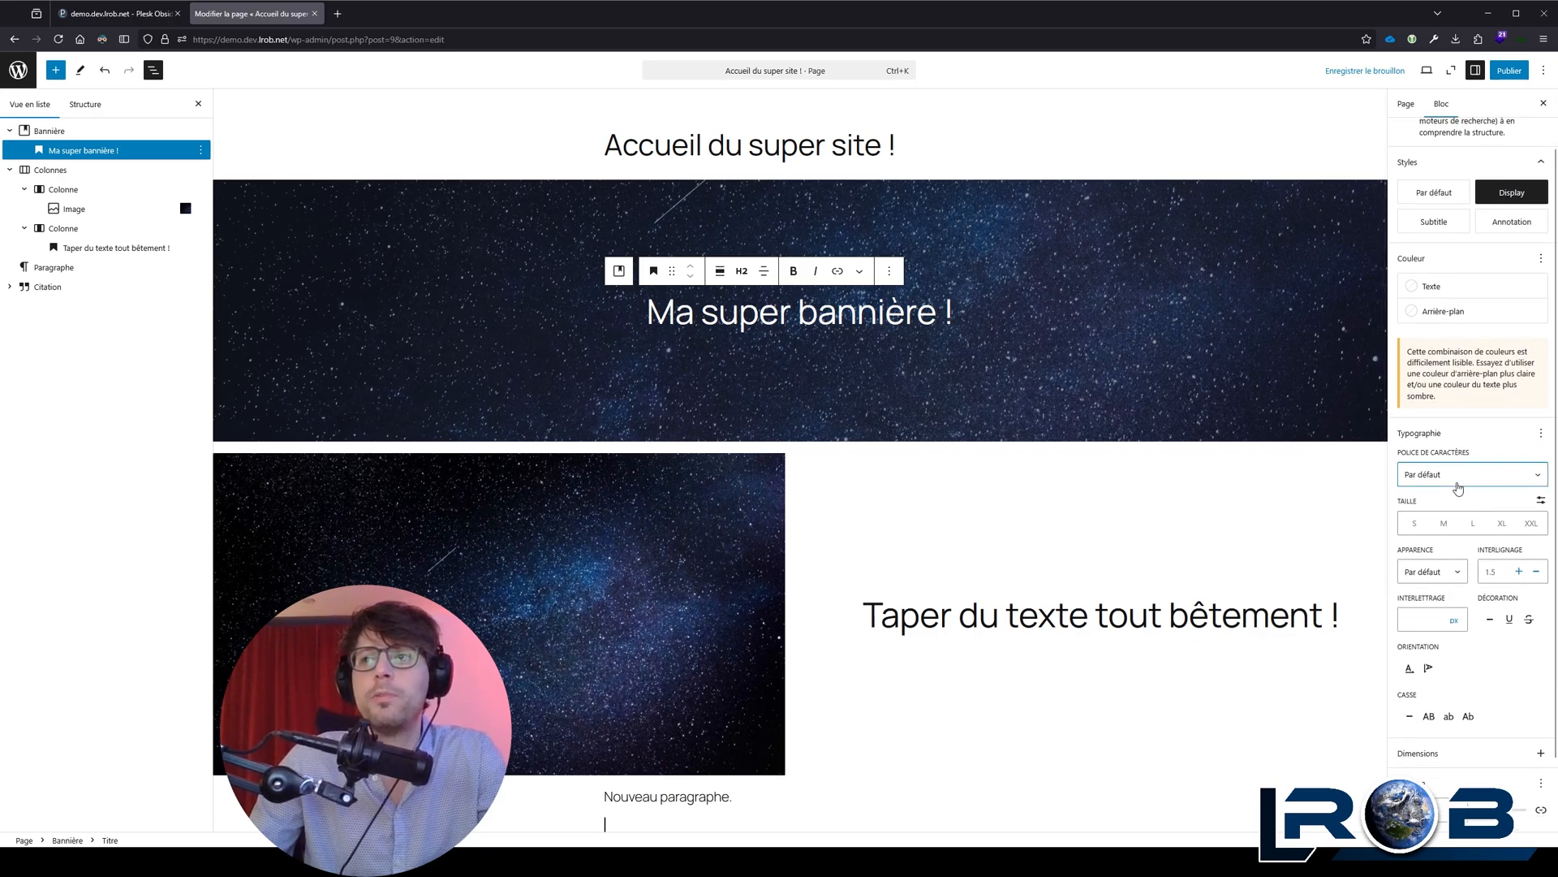
{"action": "left_click", "coordinate": [1447, 520]}
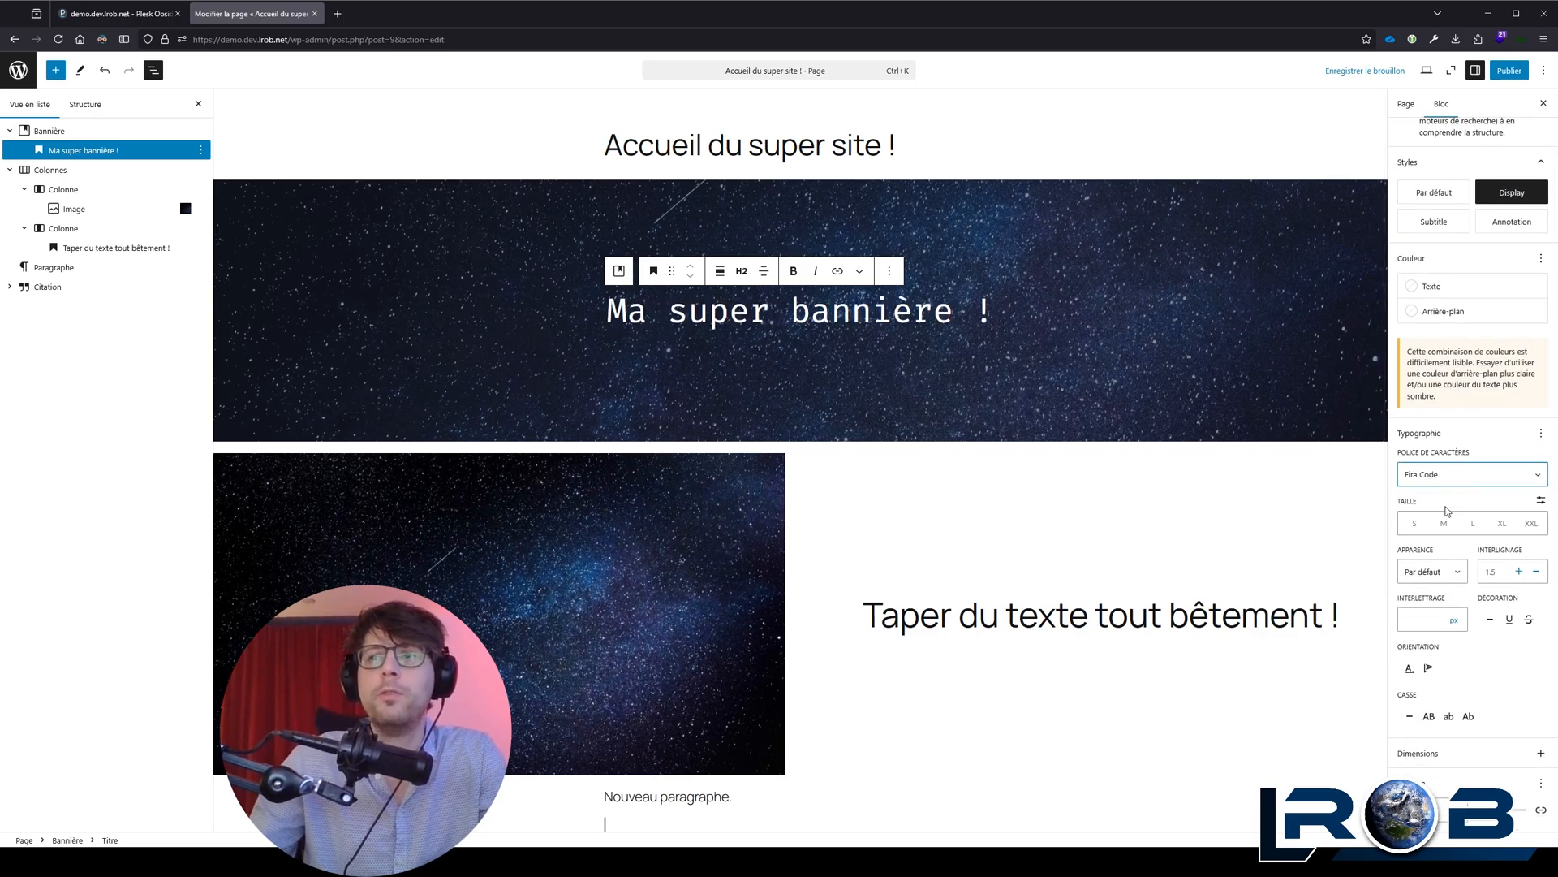
{"action": "left_click", "coordinate": [1427, 473]}
{"action": "left_click", "coordinate": [1449, 512]}
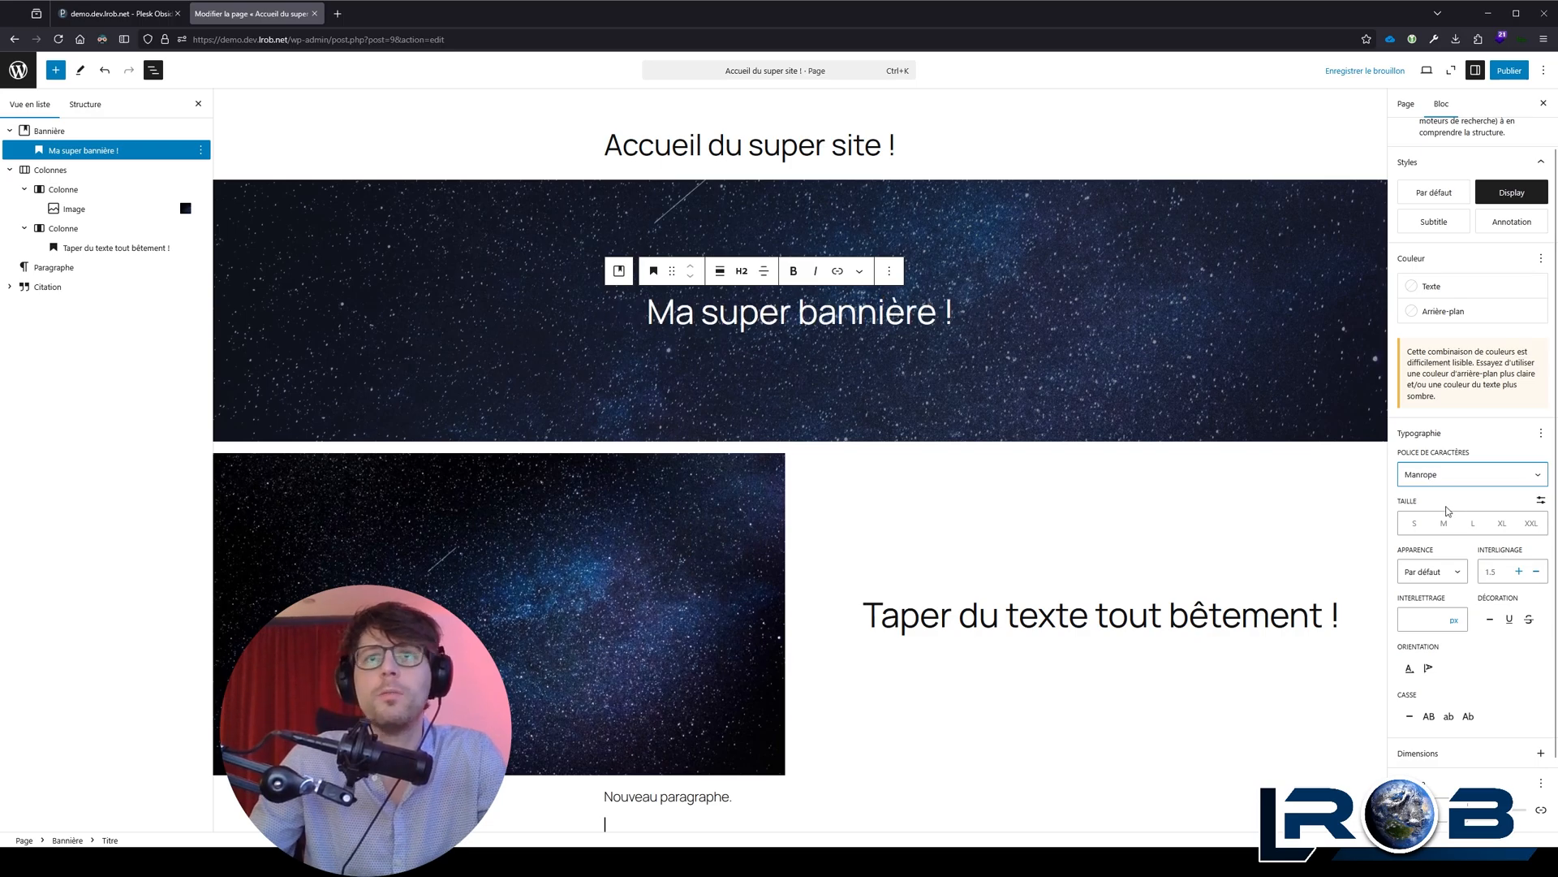
{"action": "left_click", "coordinate": [1454, 530]}
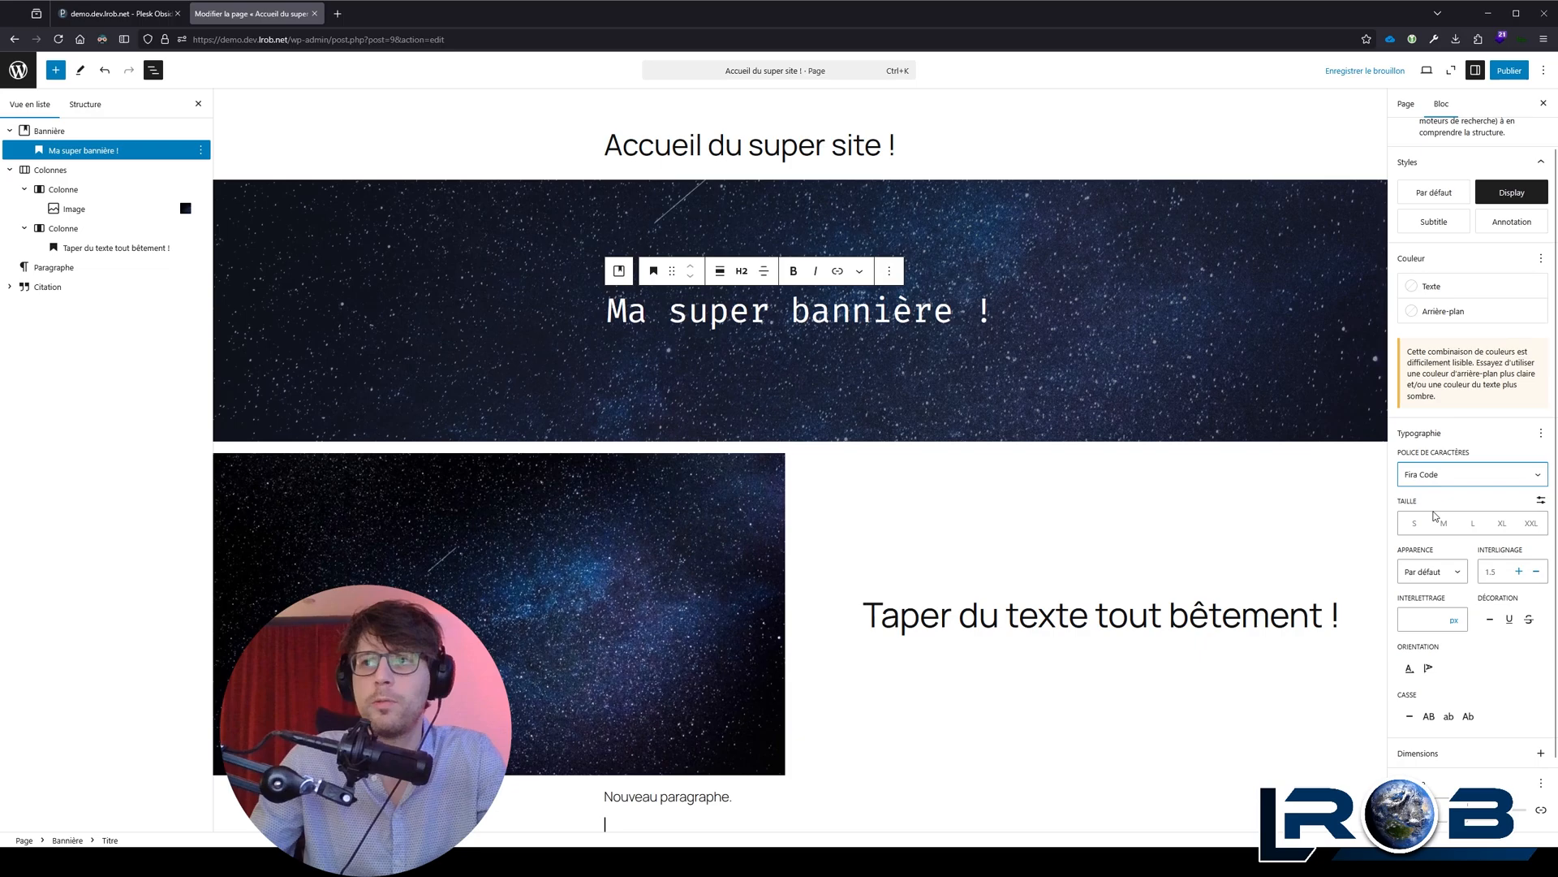
{"action": "left_click", "coordinate": [1434, 514]}
Step: Set the appearance of the "Ma super bannière !" heading to Gras
{"action": "left_click", "coordinate": [1432, 571]}
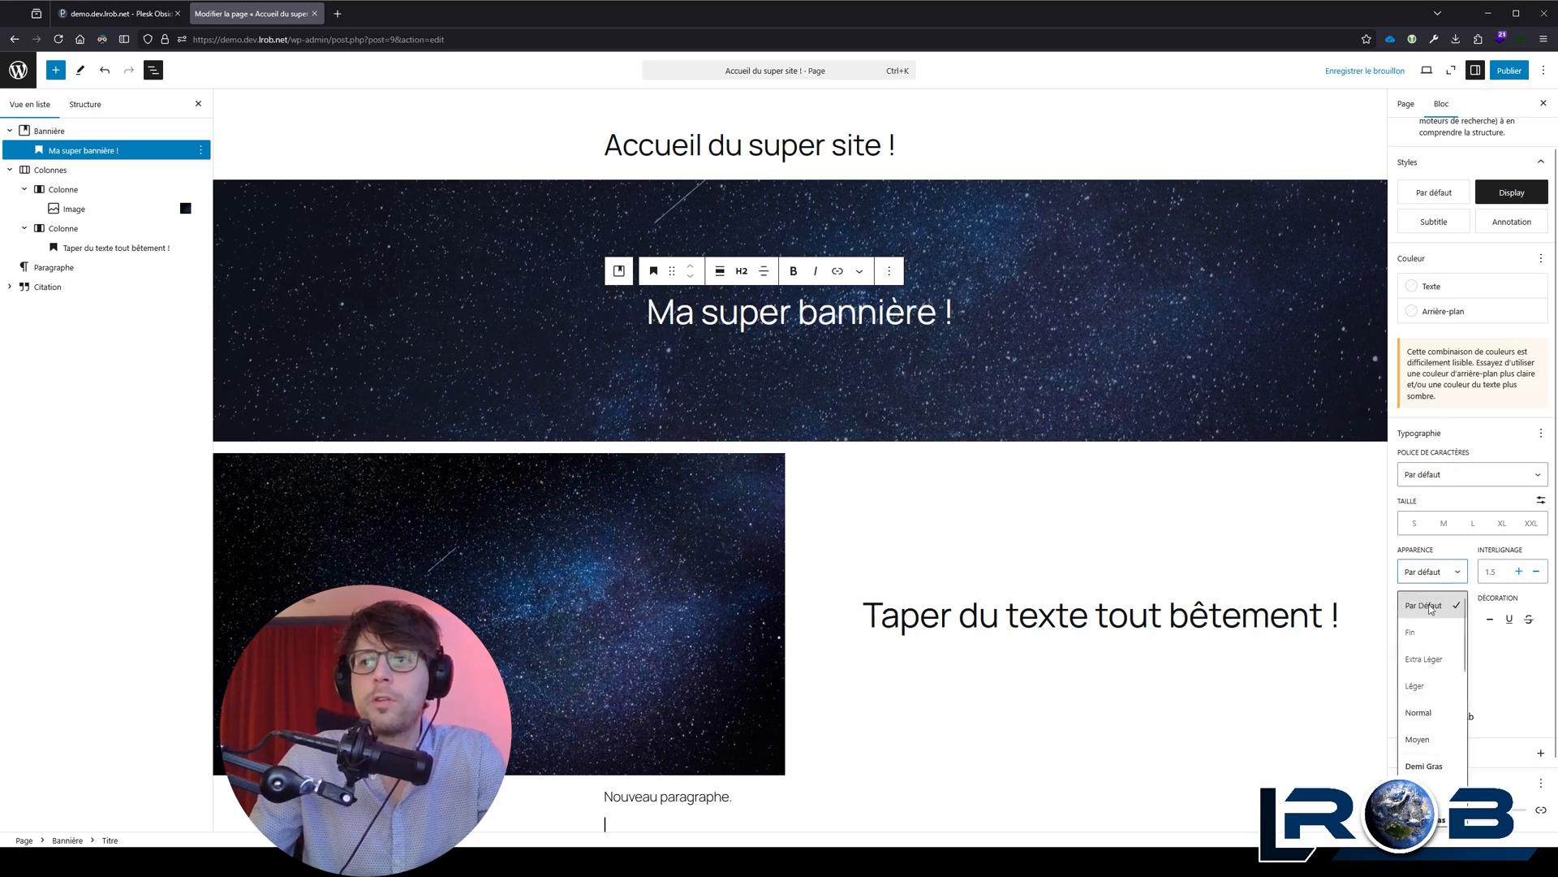
{"action": "scroll", "coordinate": [1435, 658], "scroll_direction": "down", "scroll_amount": 3}
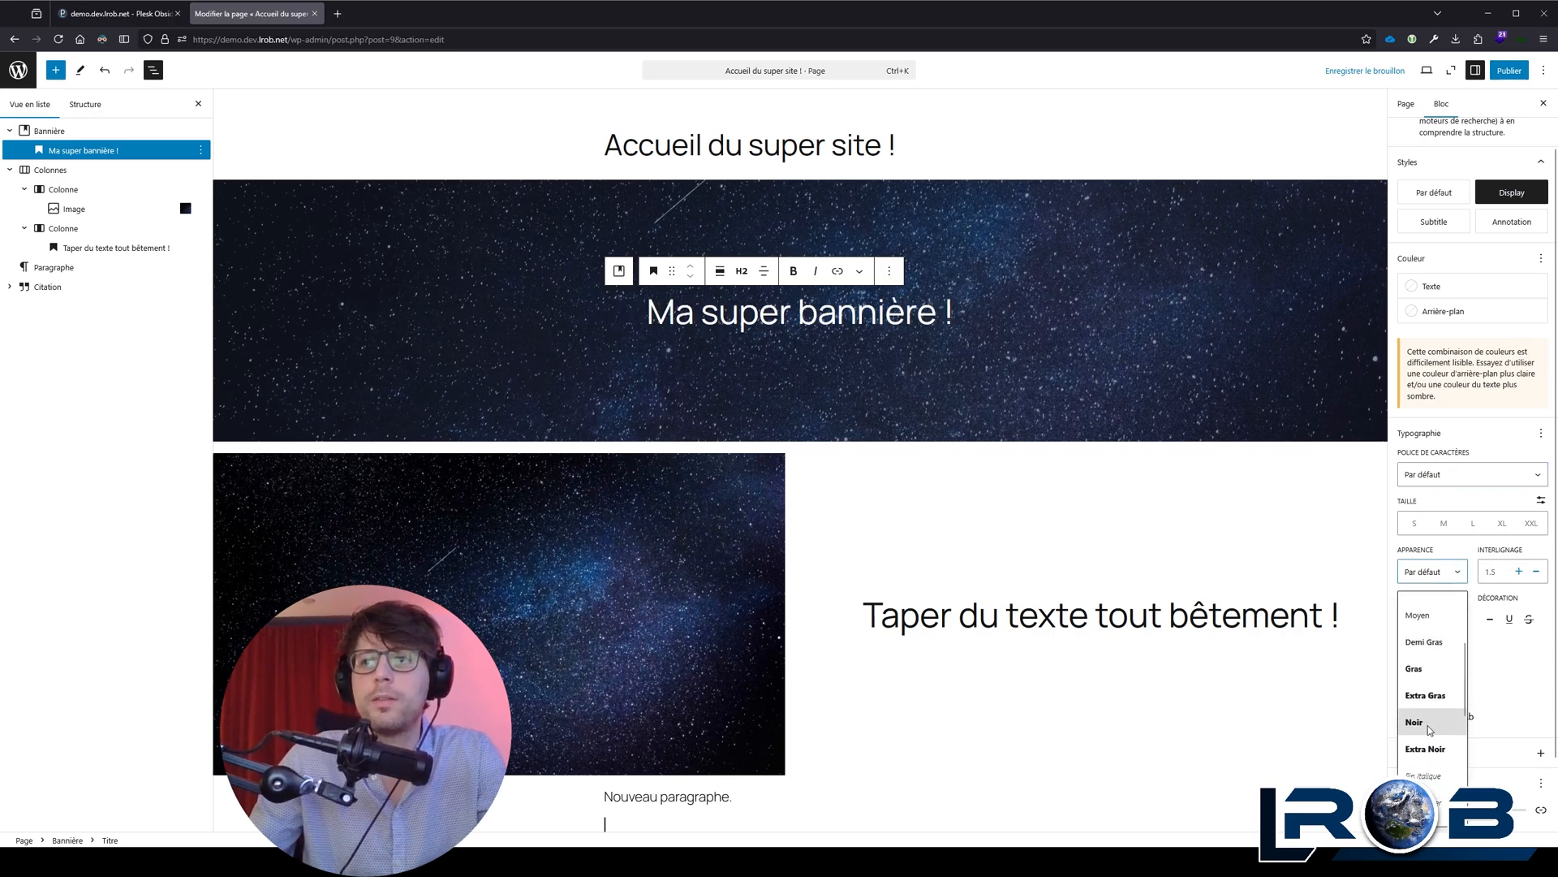
{"action": "scroll", "coordinate": [1429, 707], "scroll_direction": "up", "scroll_amount": 2}
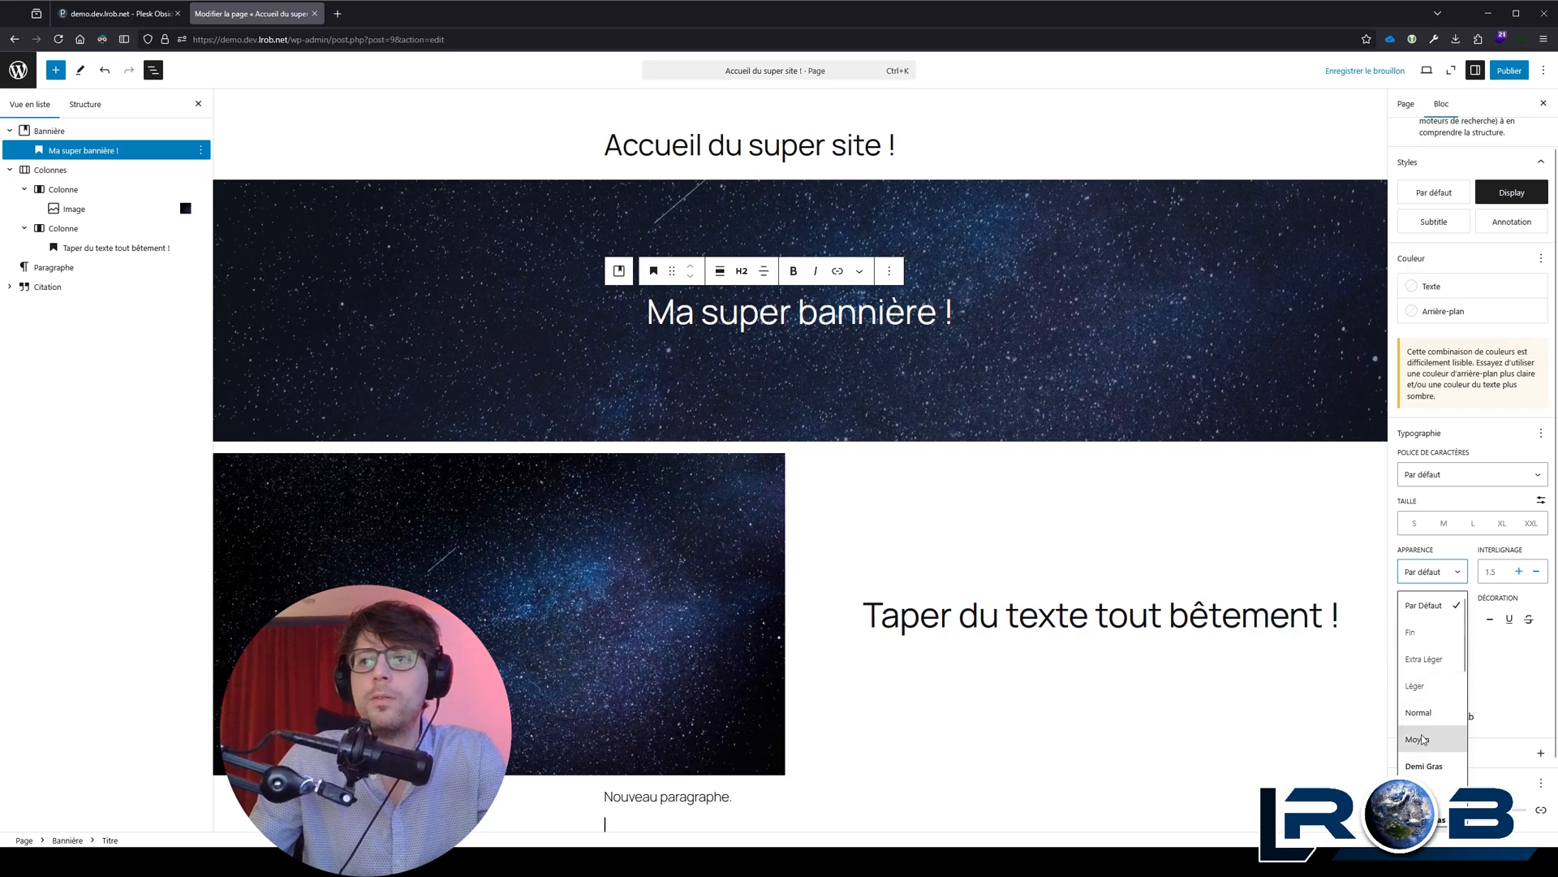
{"action": "scroll", "coordinate": [1434, 724], "scroll_direction": "down", "scroll_amount": 5}
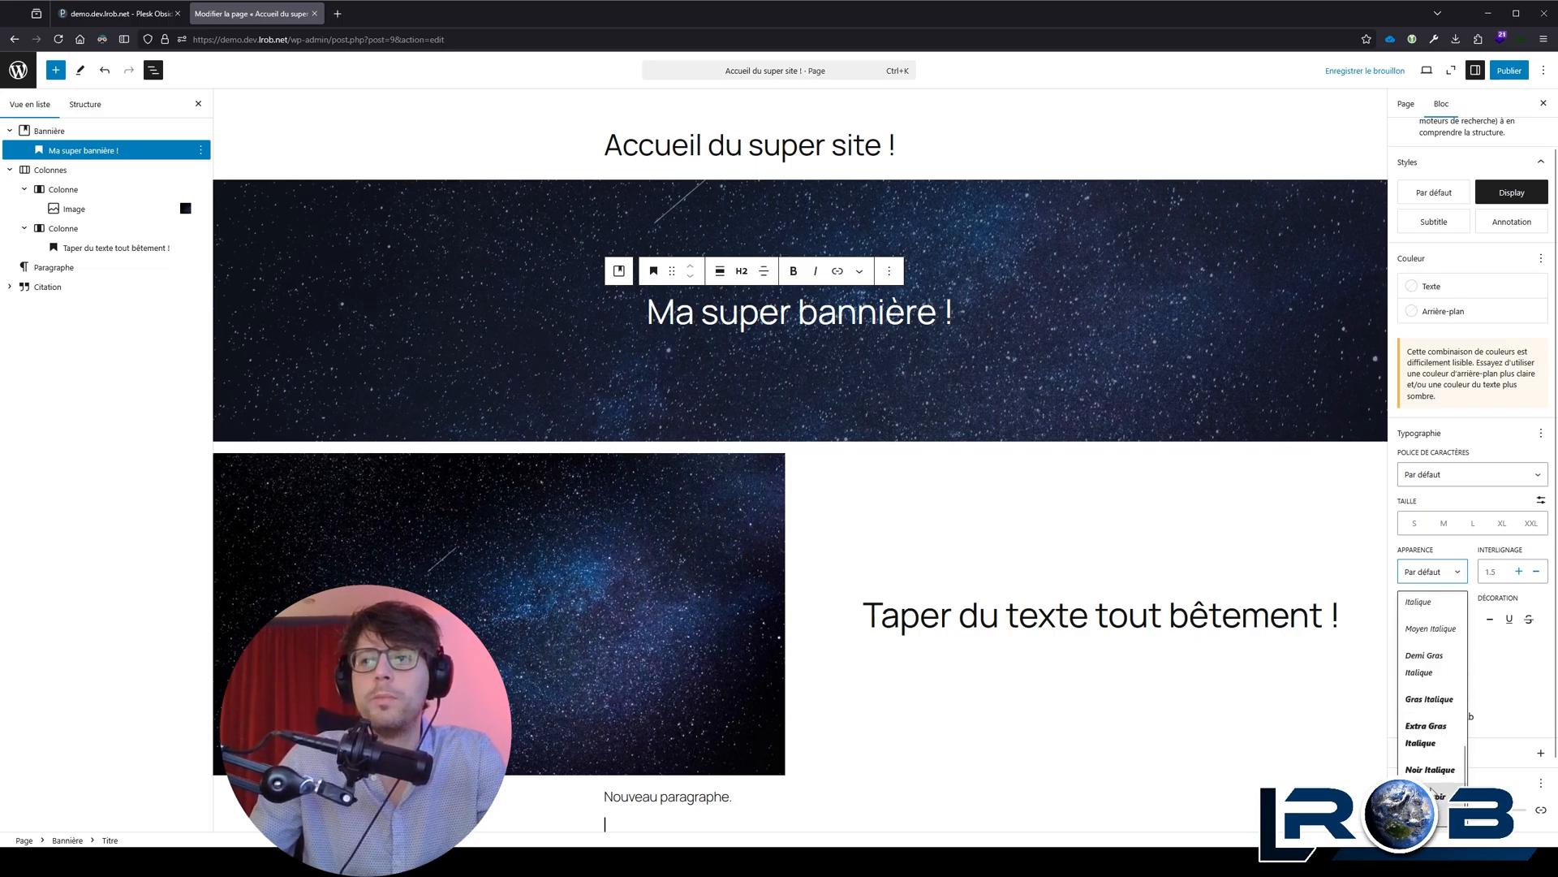
{"action": "scroll", "coordinate": [1435, 763], "scroll_direction": "up", "scroll_amount": 5}
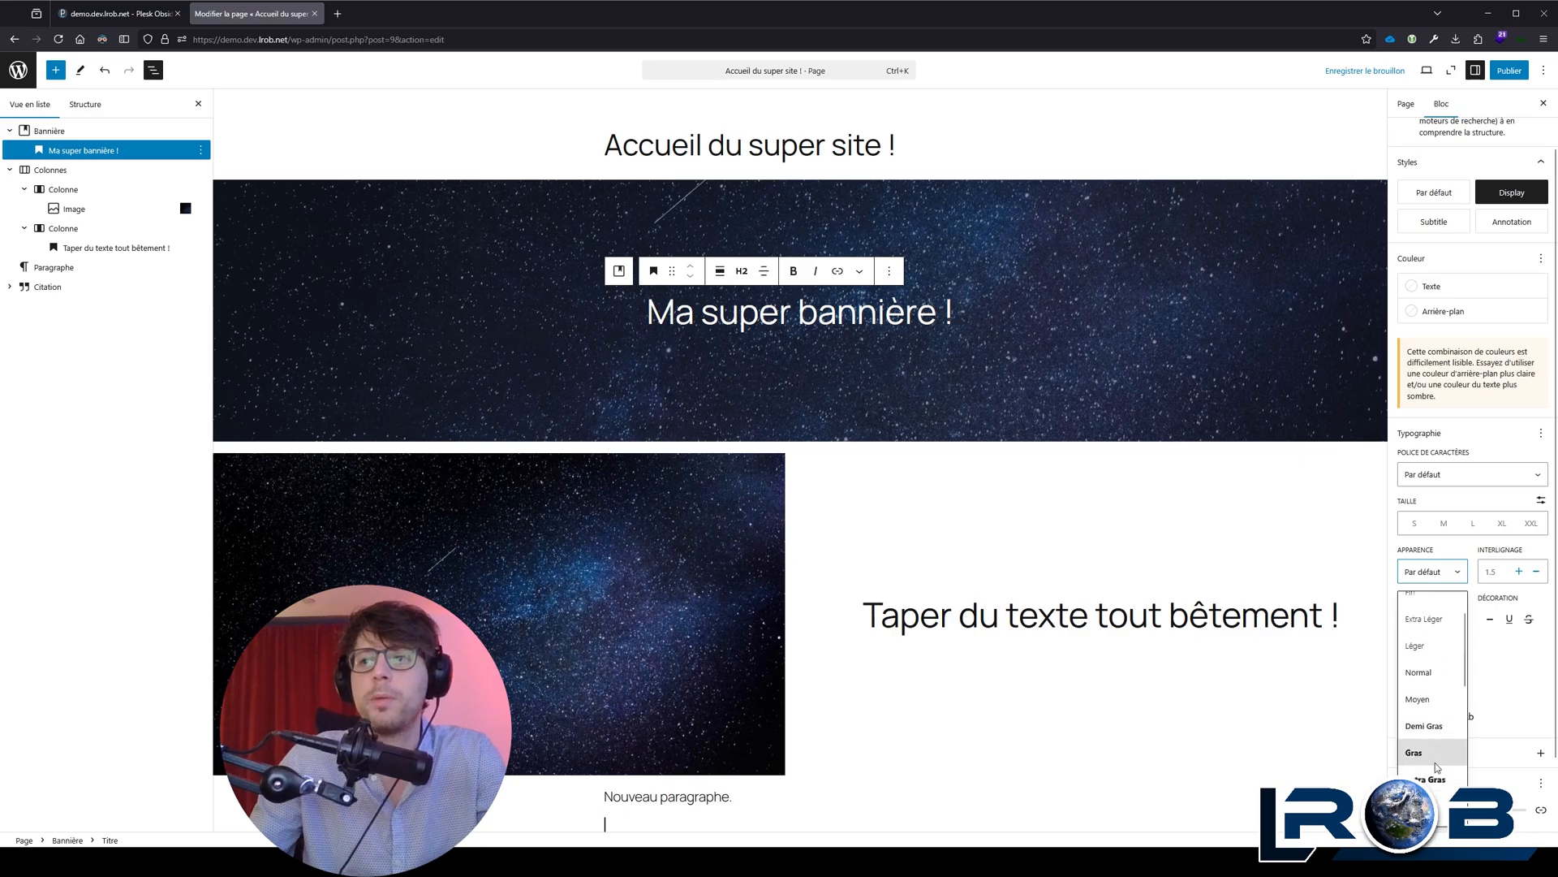
{"action": "left_click", "coordinate": [1434, 755]}
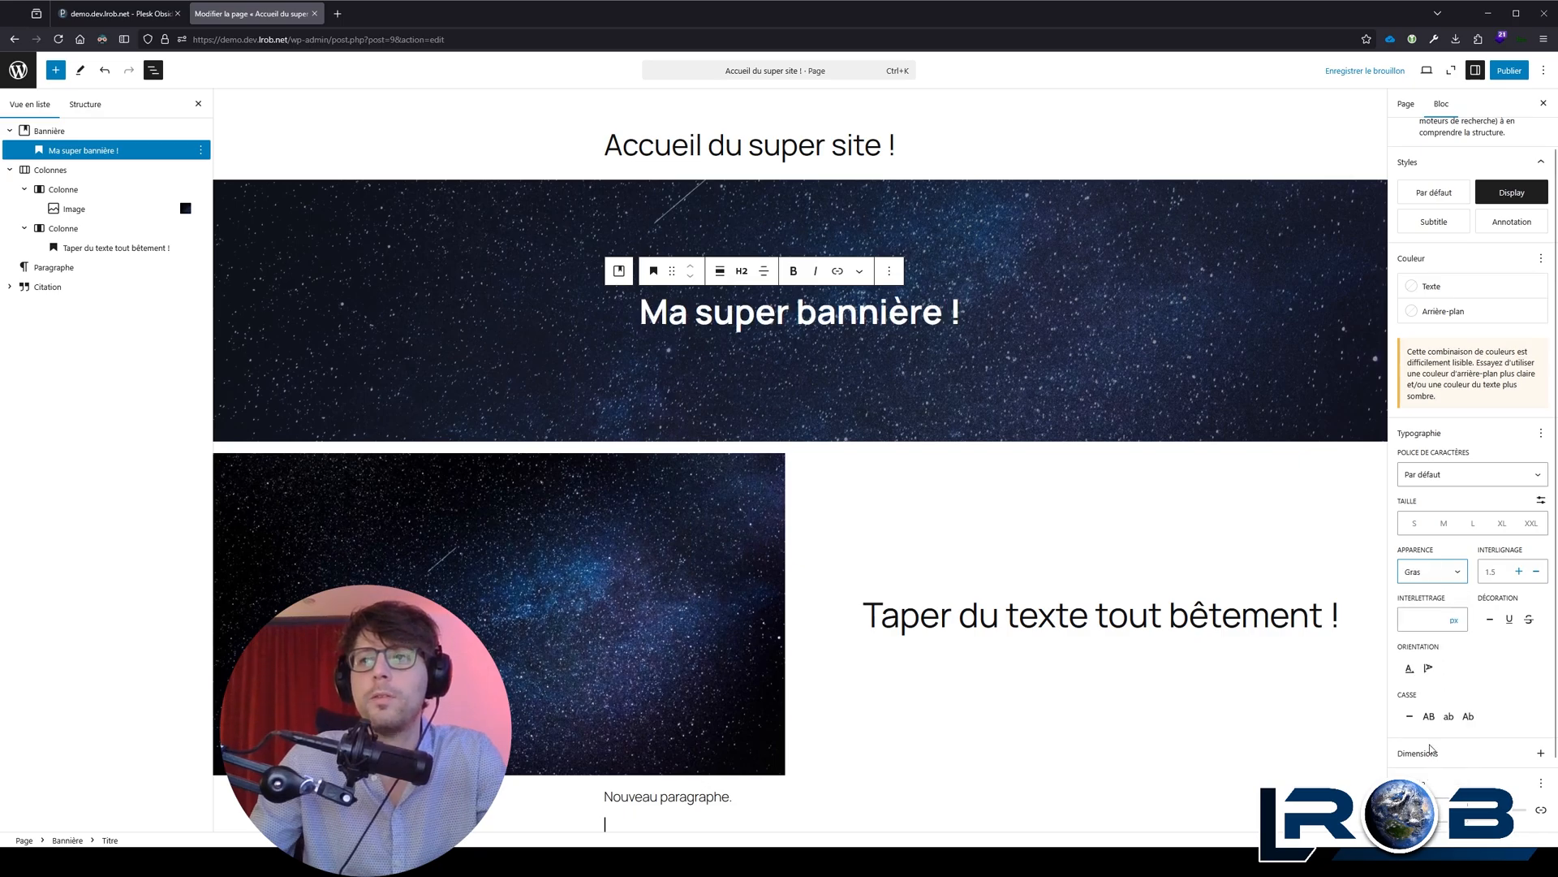
Step: Try a larger line height on the banner heading and bring it back to 1.5
{"action": "left_click", "coordinate": [1519, 572]}
{"action": "left_click", "coordinate": [1518, 572]}
{"action": "left_click", "coordinate": [1537, 571]}
{"action": "left_click", "coordinate": [1536, 571]}
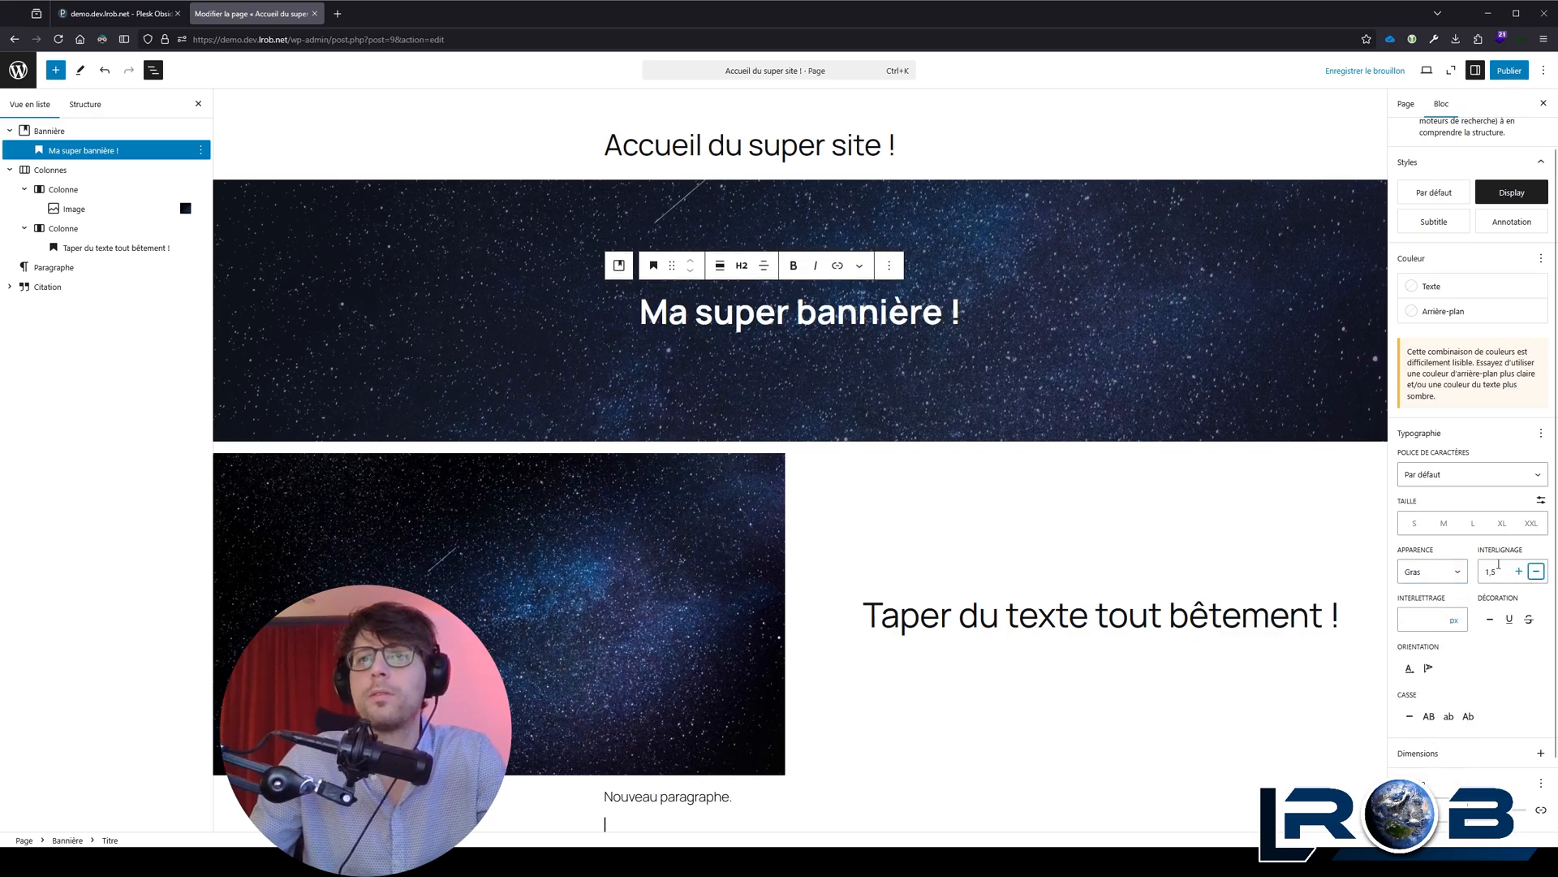
Step: Add a second line reading "Ligne 2" within the banner heading using a line break
{"action": "left_click", "coordinate": [977, 317]}
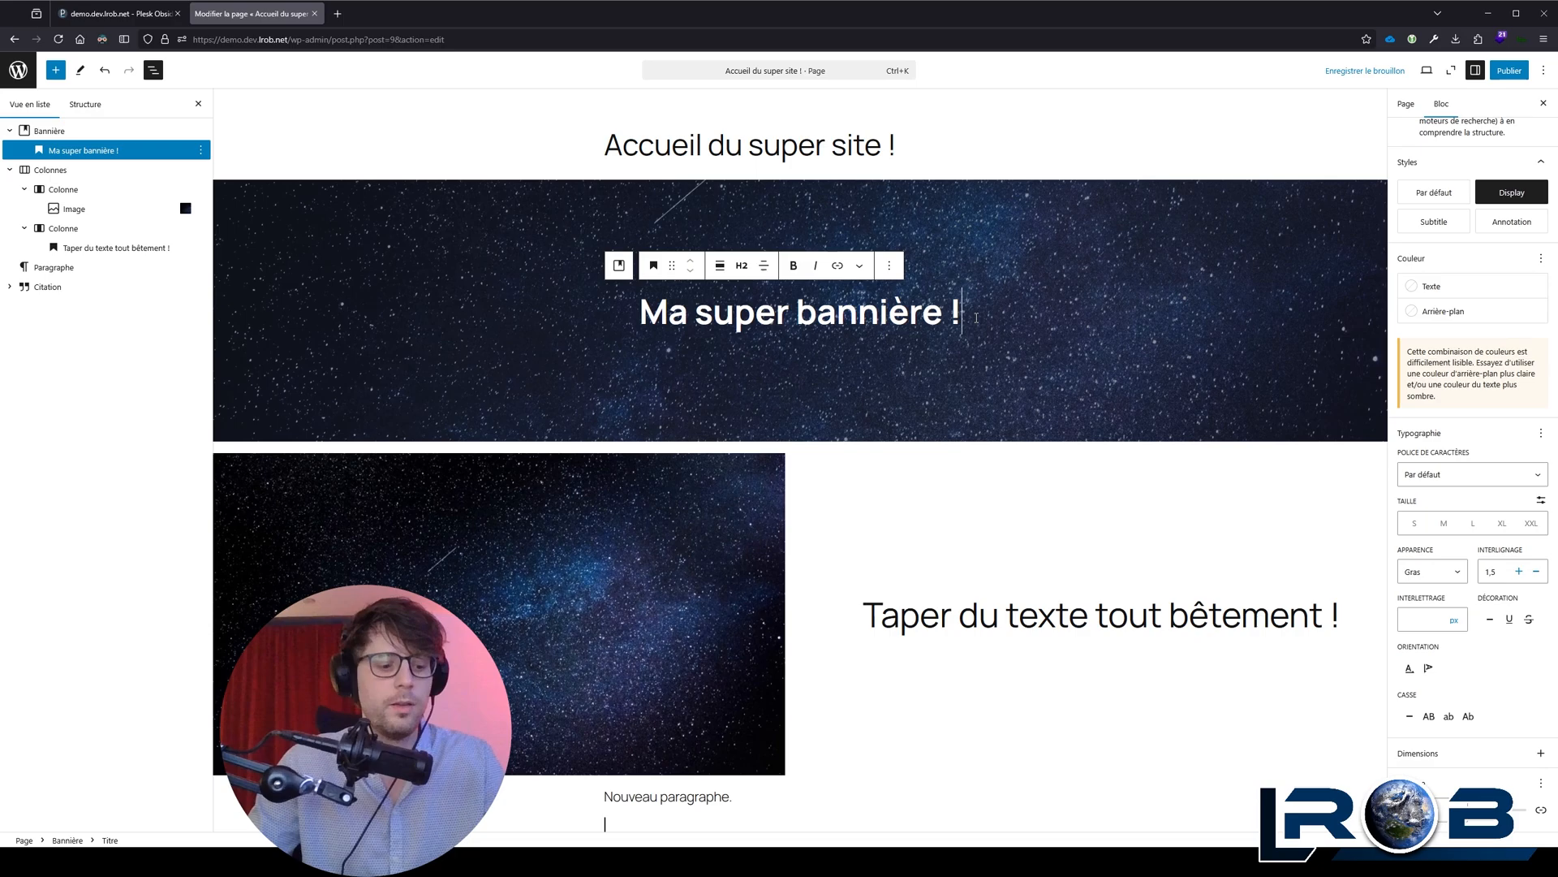
{"action": "key", "text": "ctrl+s"}
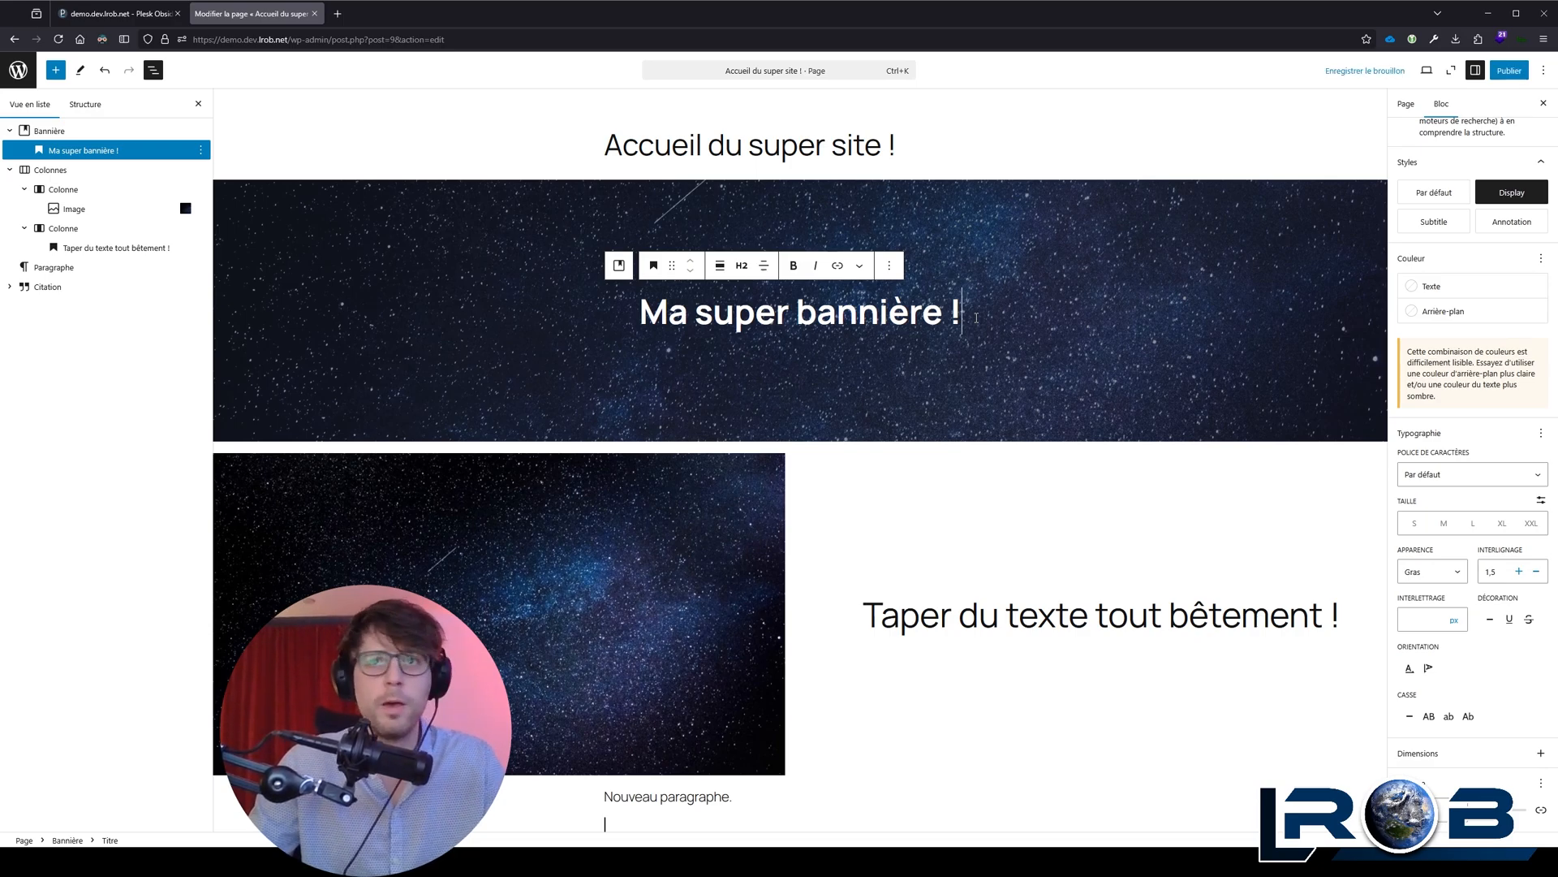
{"action": "key", "text": "shift+Return"}
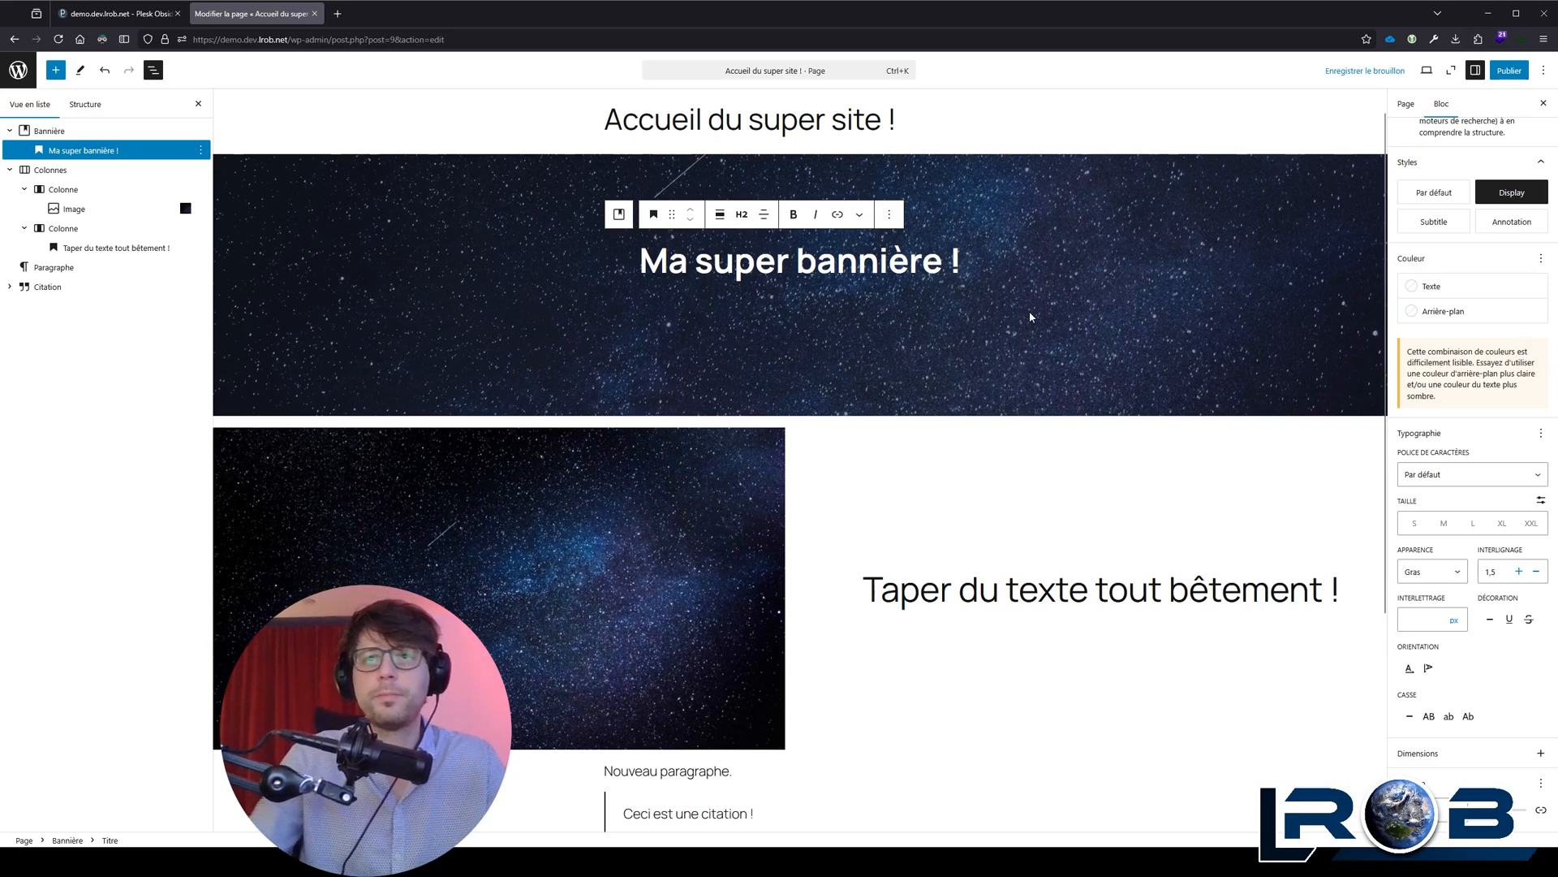
{"action": "type", "text": "Ligne 2"}
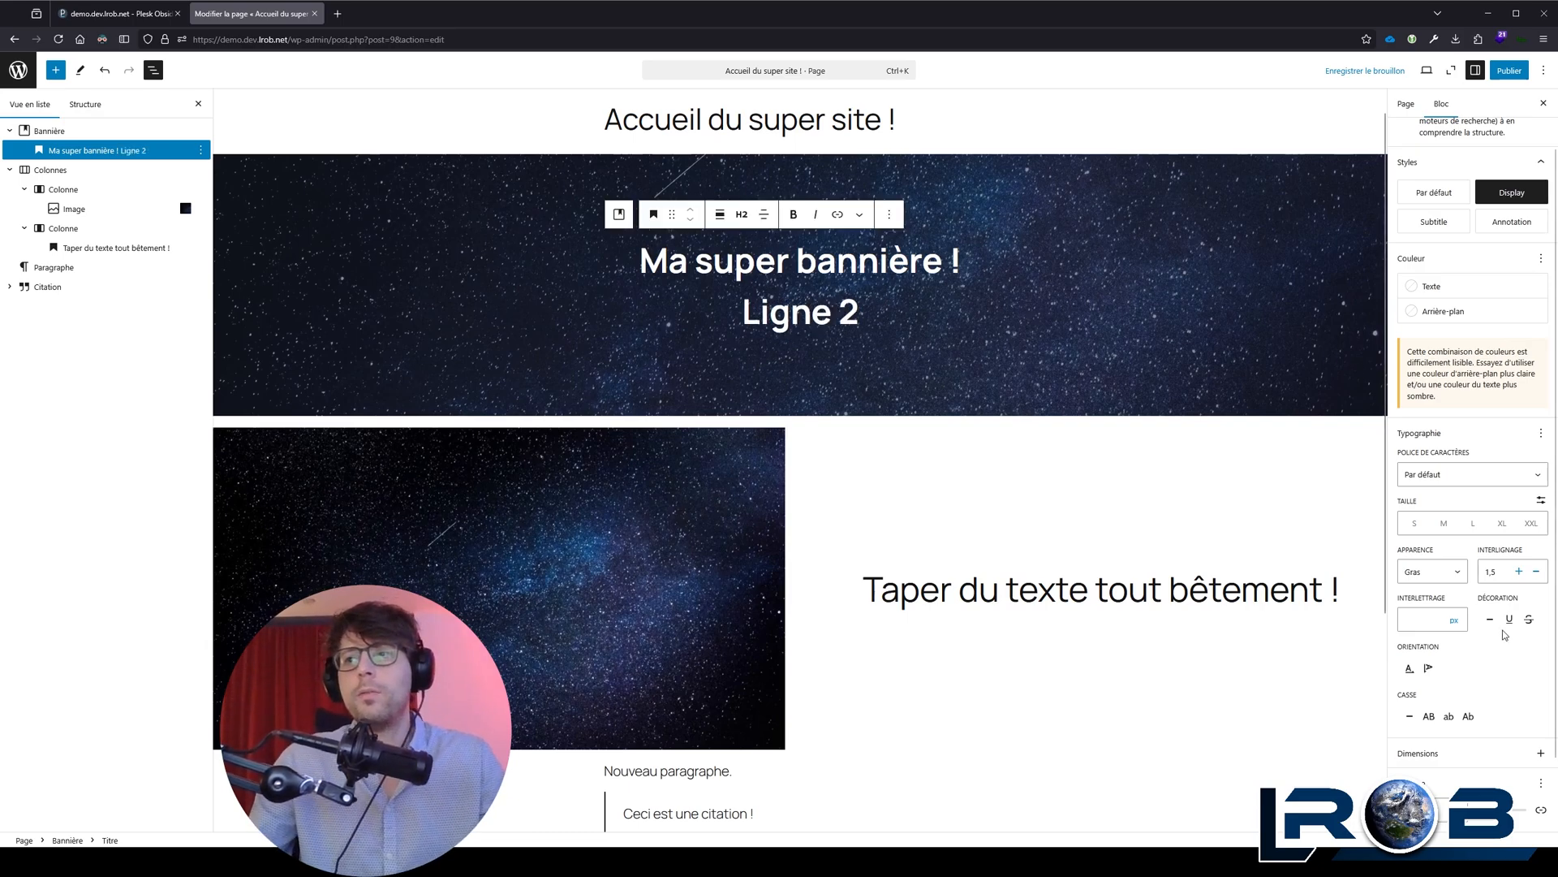
Step: Try increasing the line height of the two-line banner heading to 3
{"action": "left_click", "coordinate": [1518, 572]}
{"action": "left_click", "coordinate": [1520, 572]}
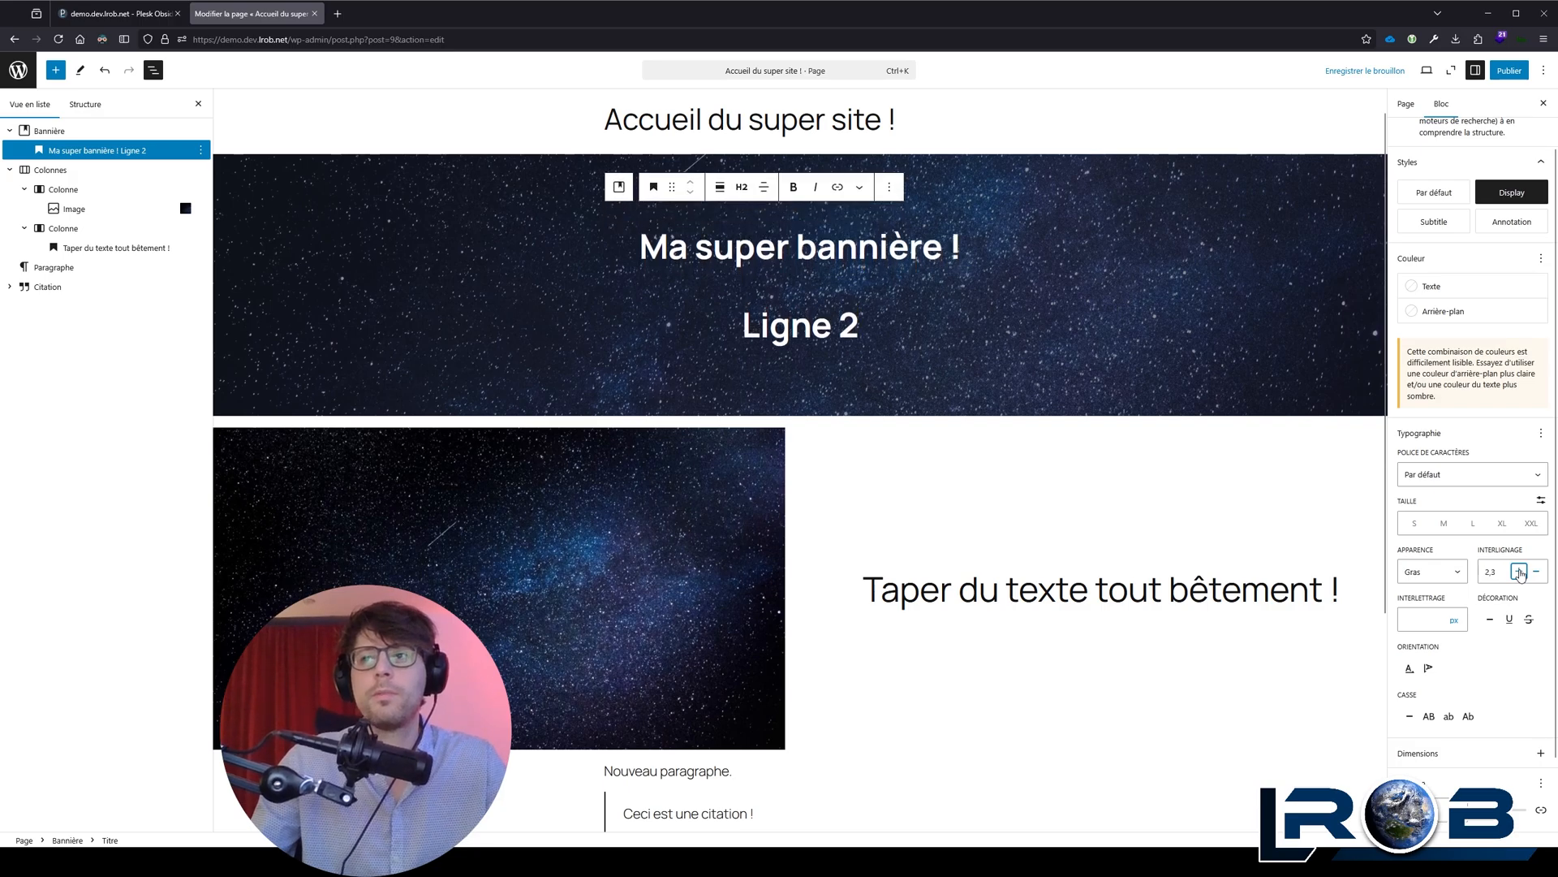
{"action": "left_click", "coordinate": [1520, 572]}
{"action": "left_click", "coordinate": [1520, 573]}
{"action": "left_click", "coordinate": [1521, 572]}
{"action": "left_click", "coordinate": [1534, 572]}
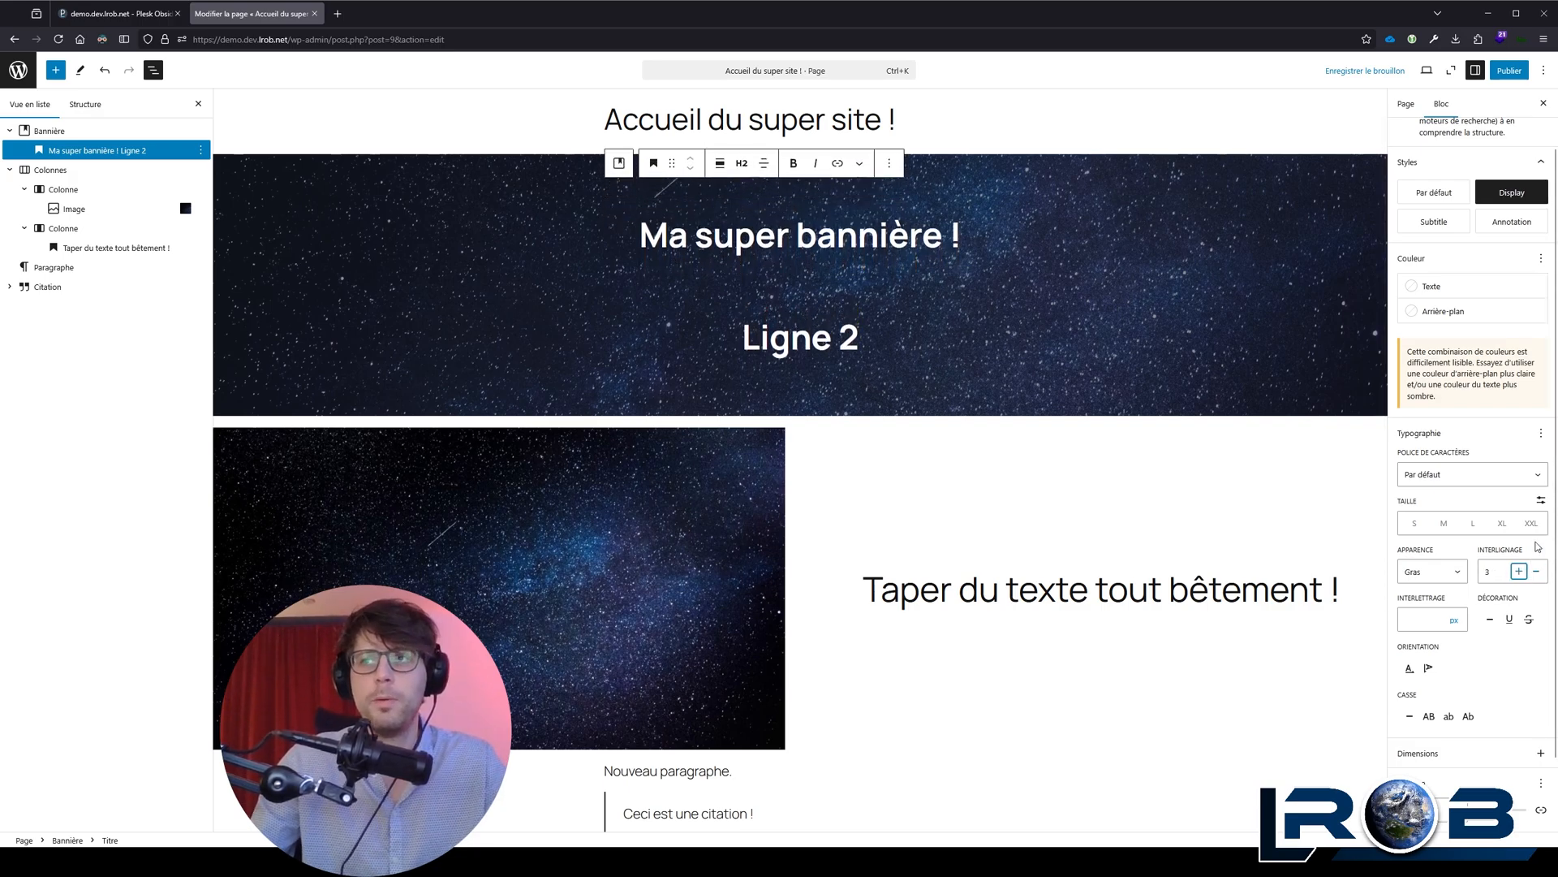
Step: Switch the heading's Interlettrage setting off and on again, and reset its line height by removing the Interlignage setting
{"action": "left_click", "coordinate": [1540, 433]}
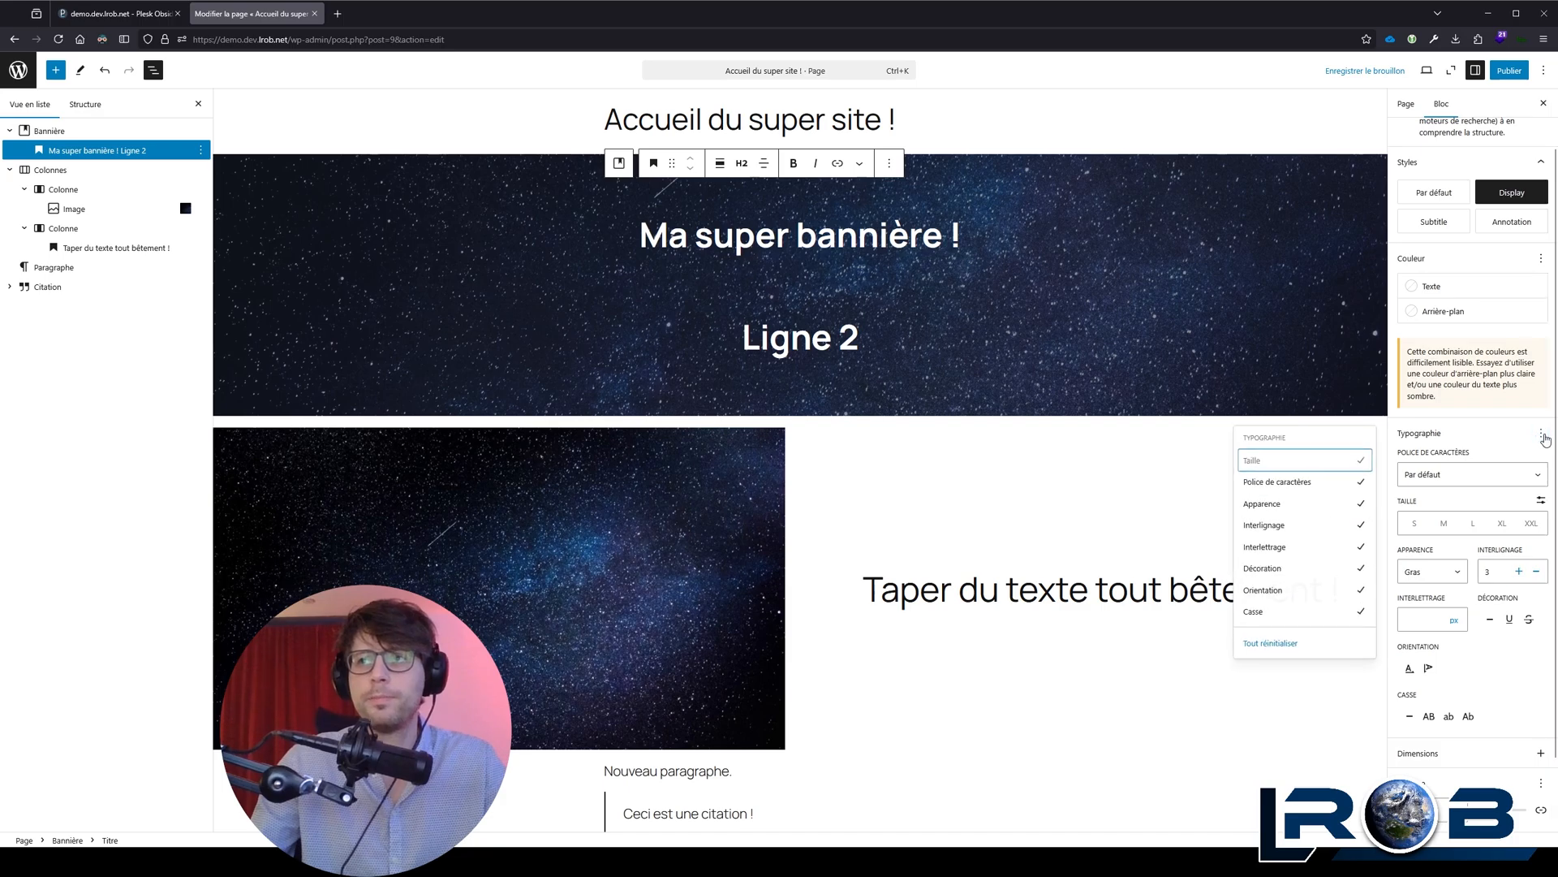
{"action": "left_click", "coordinate": [1364, 552]}
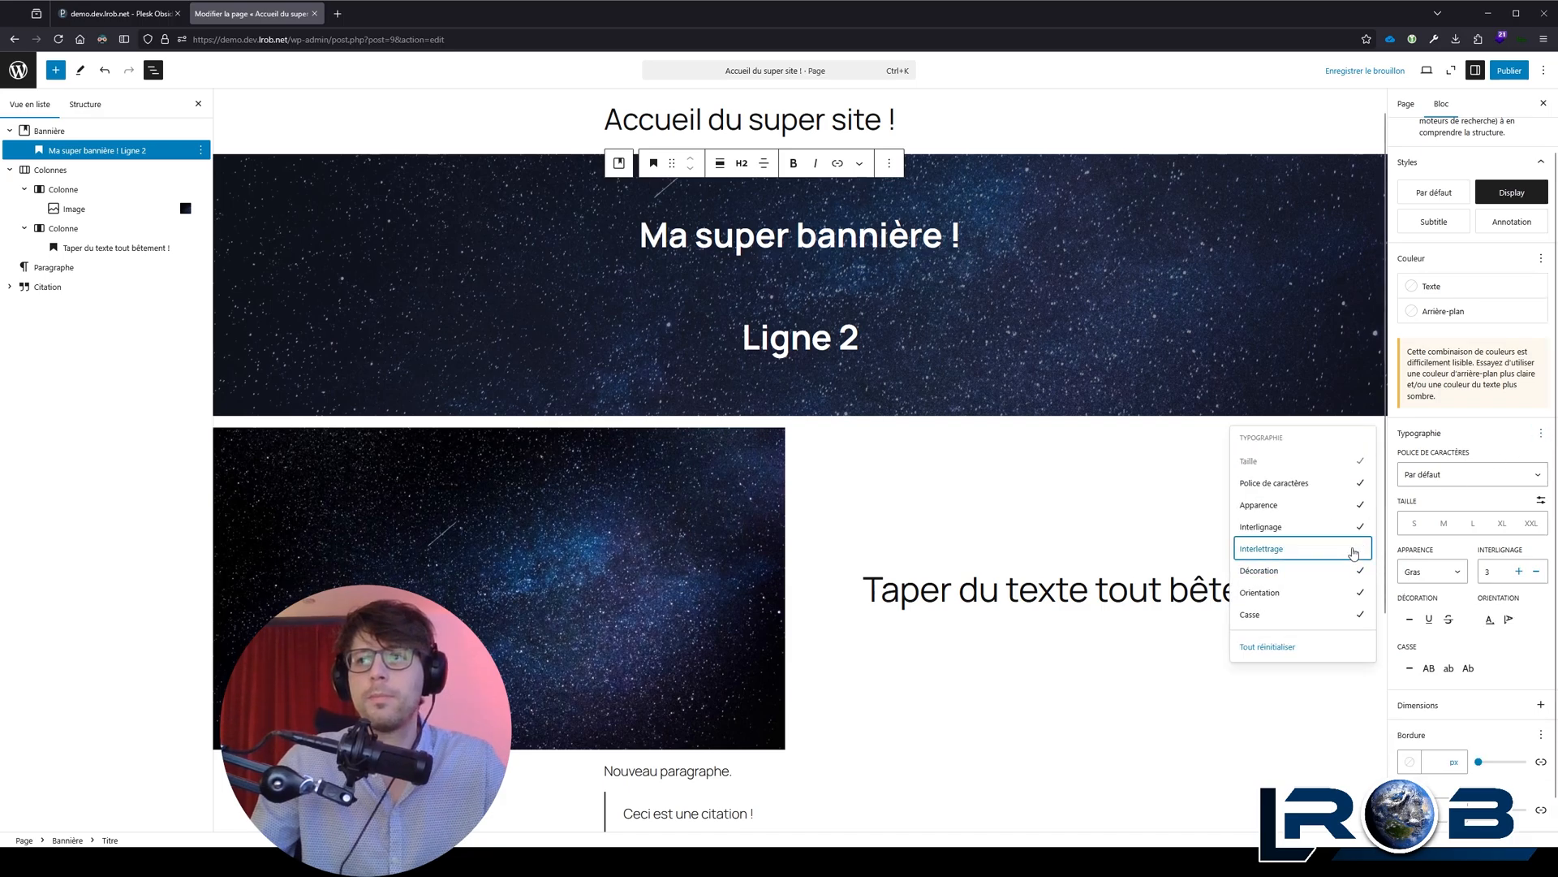
{"action": "left_click", "coordinate": [1351, 552]}
{"action": "left_click", "coordinate": [1328, 528]}
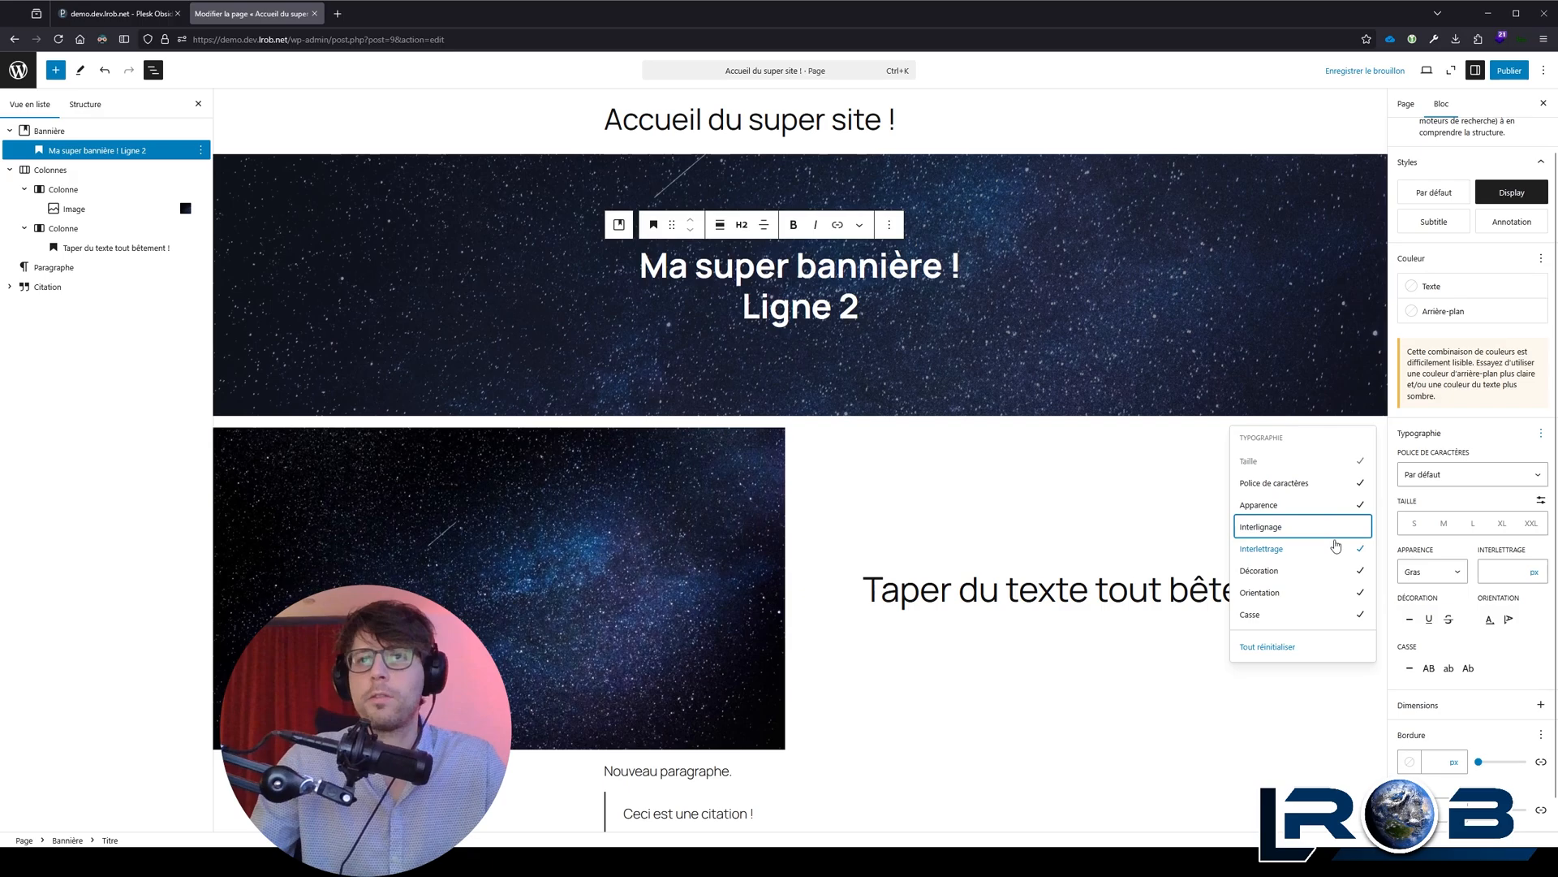
Step: Try the no-decoration, underline and strikethrough decorations on the banner heading
{"action": "left_click", "coordinate": [1531, 662]}
{"action": "left_click", "coordinate": [1409, 620]}
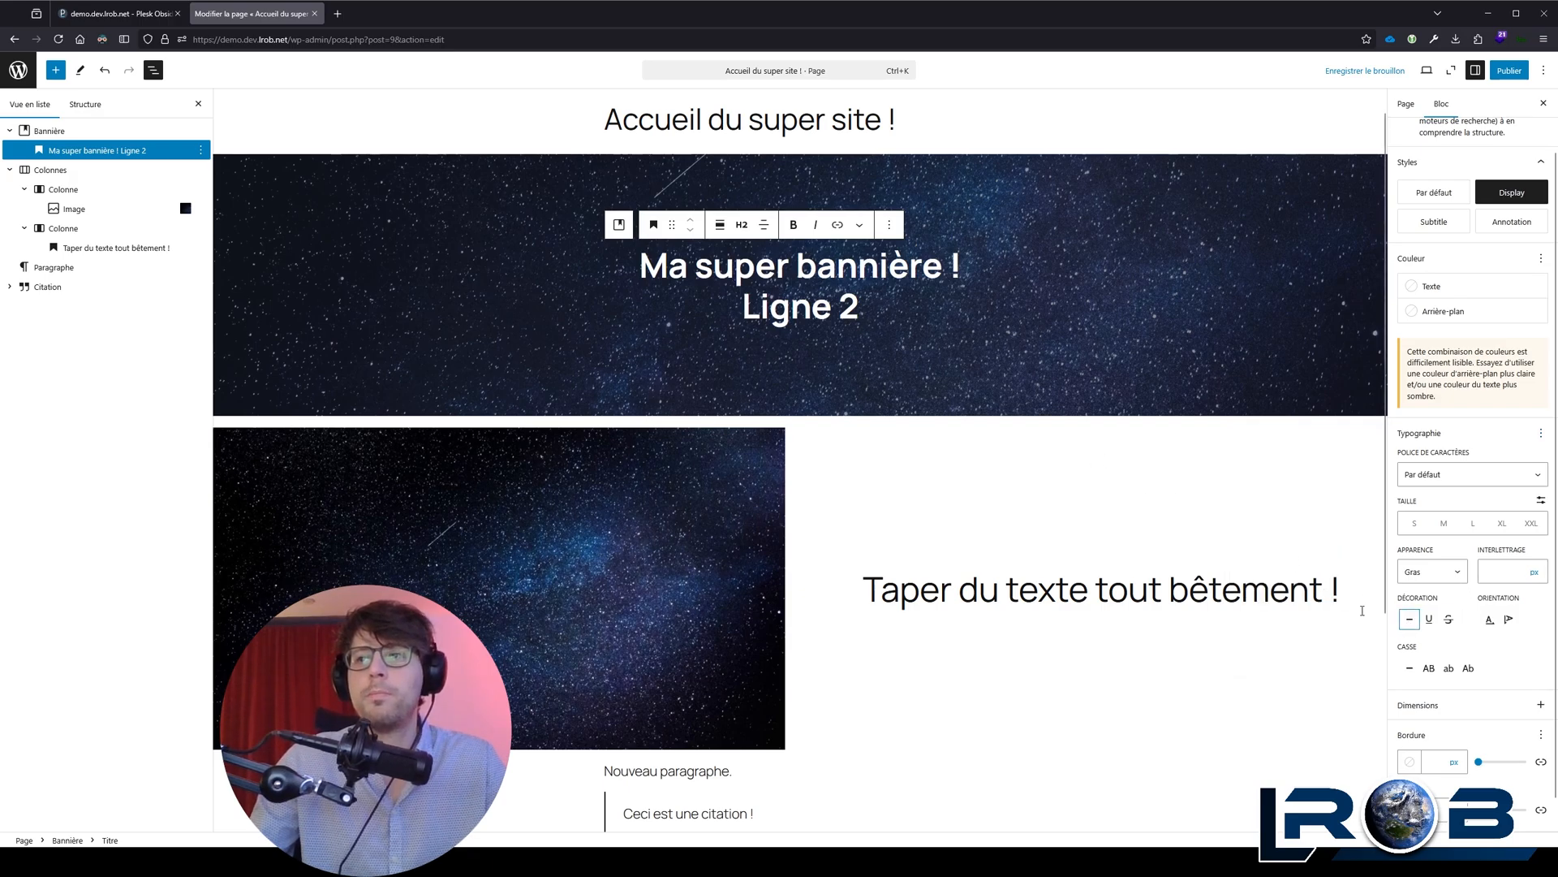
{"action": "left_click", "coordinate": [1430, 619]}
{"action": "left_click", "coordinate": [1411, 620]}
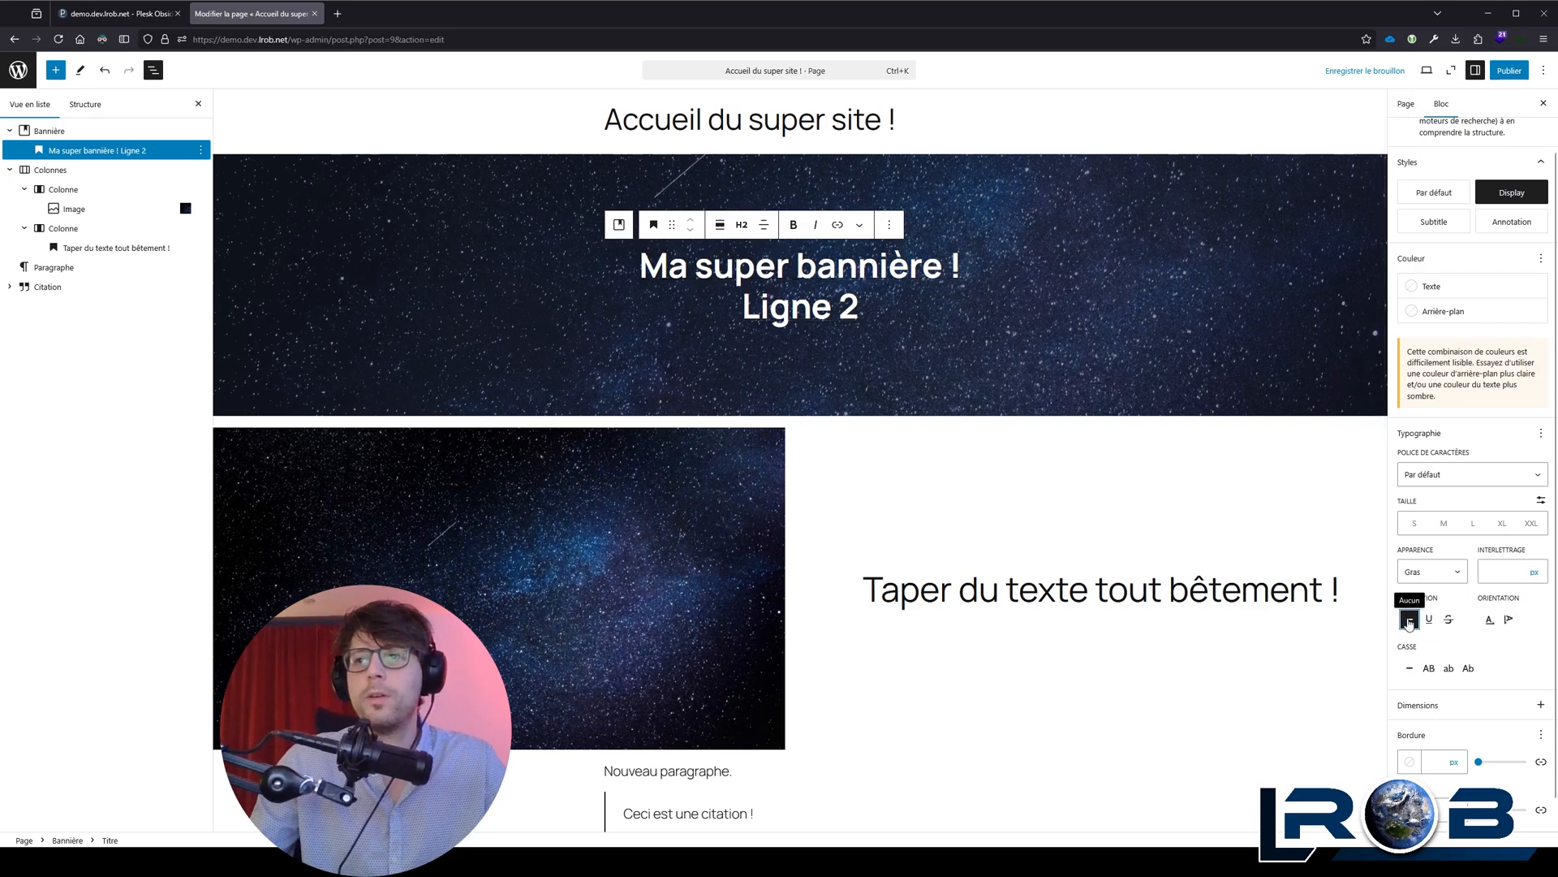
{"action": "left_click", "coordinate": [1430, 623]}
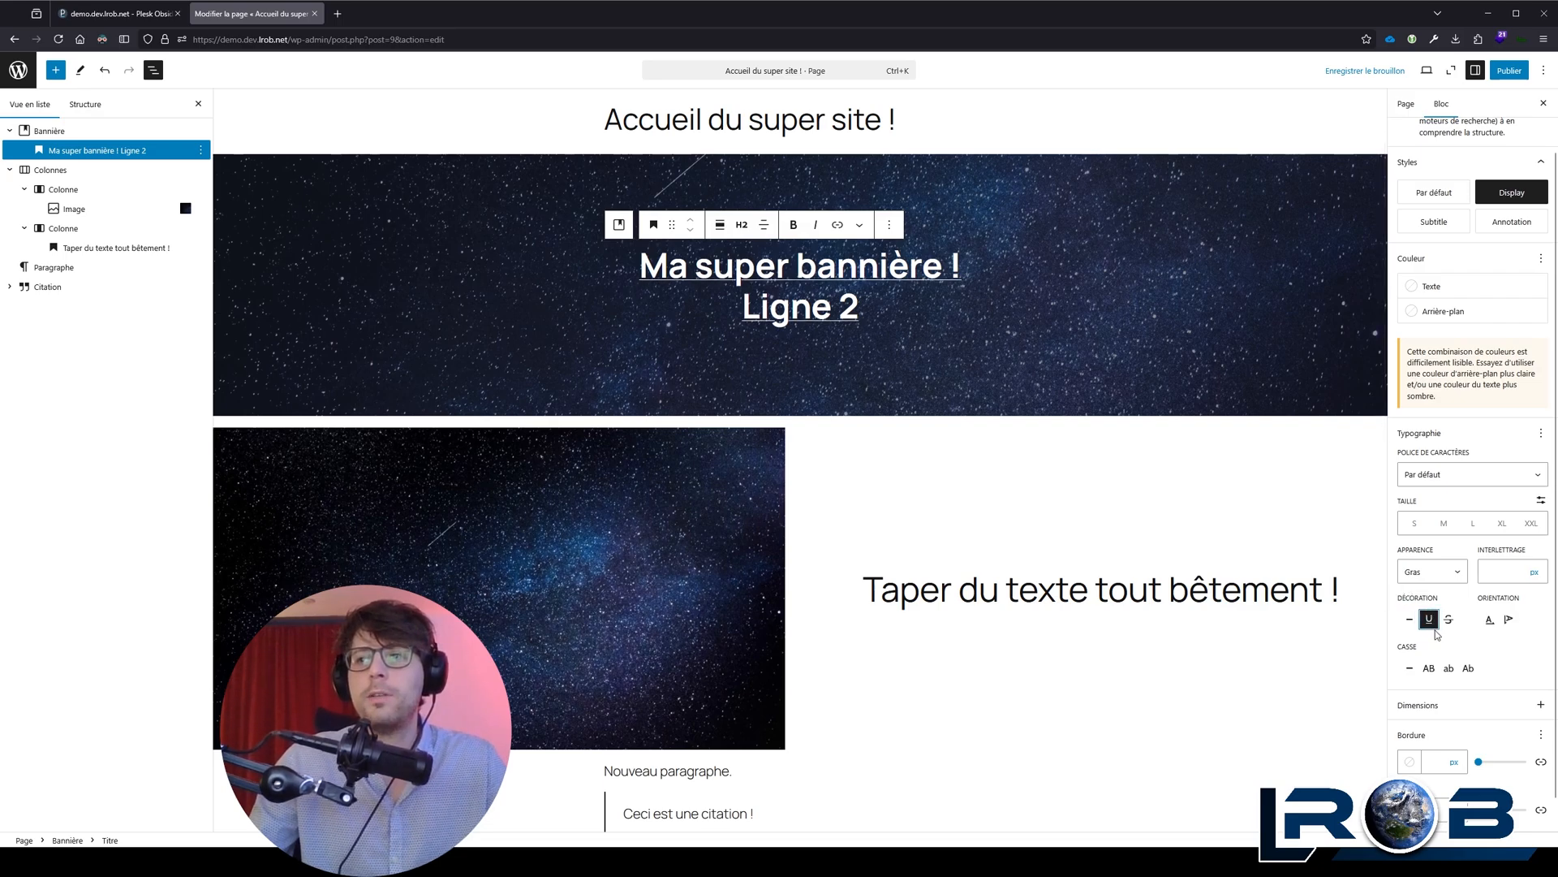
{"action": "left_click", "coordinate": [1449, 619]}
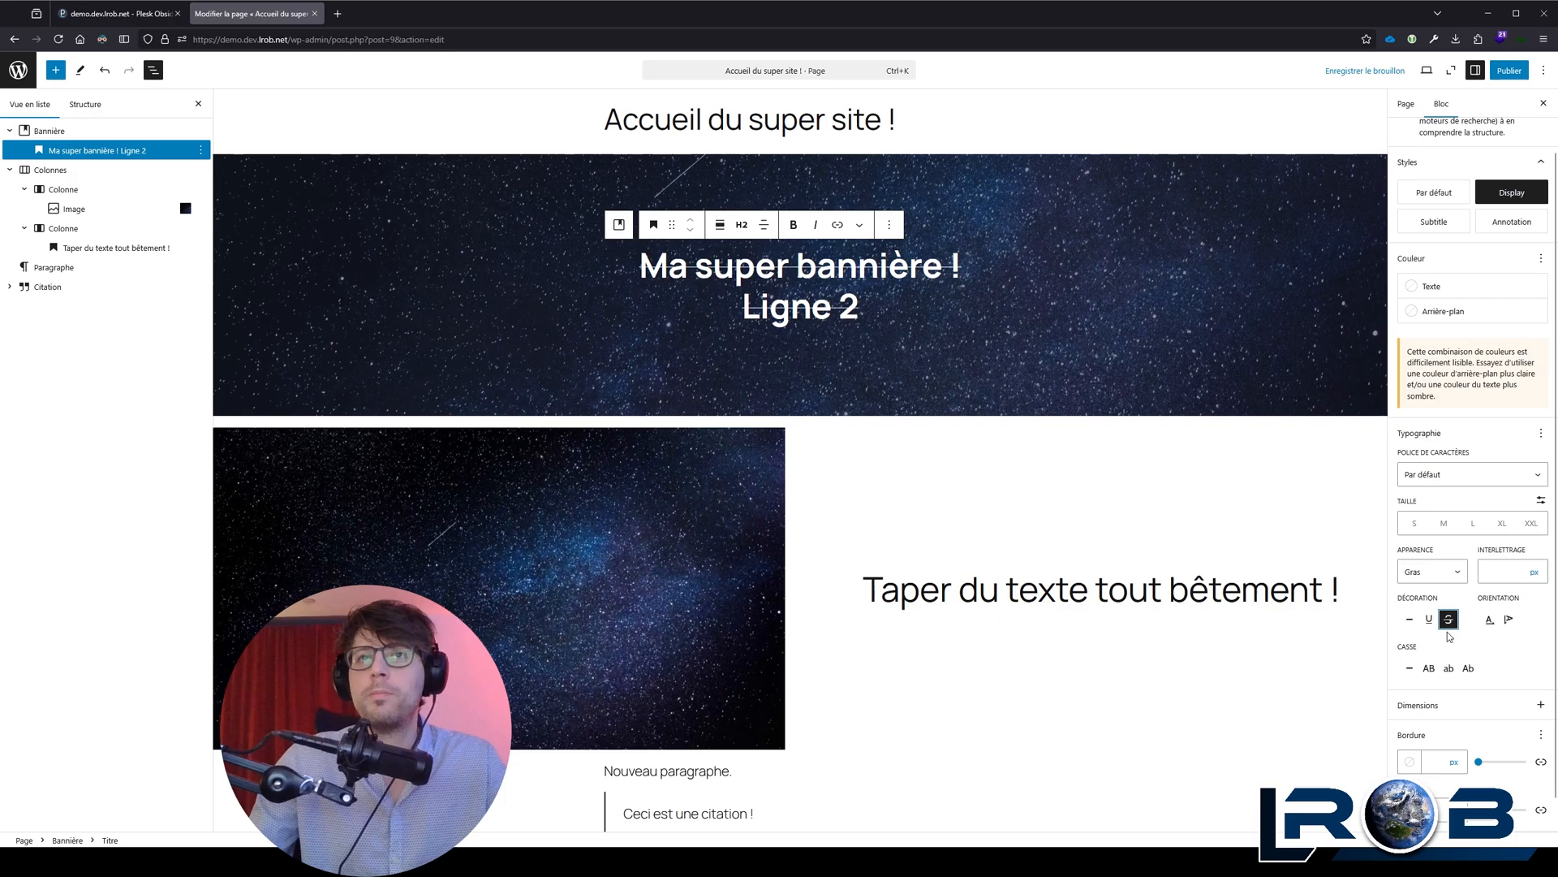
Step: Try vertical orientation on the banner heading, restore horizontal orientation and underline the text
{"action": "left_click", "coordinate": [1509, 621]}
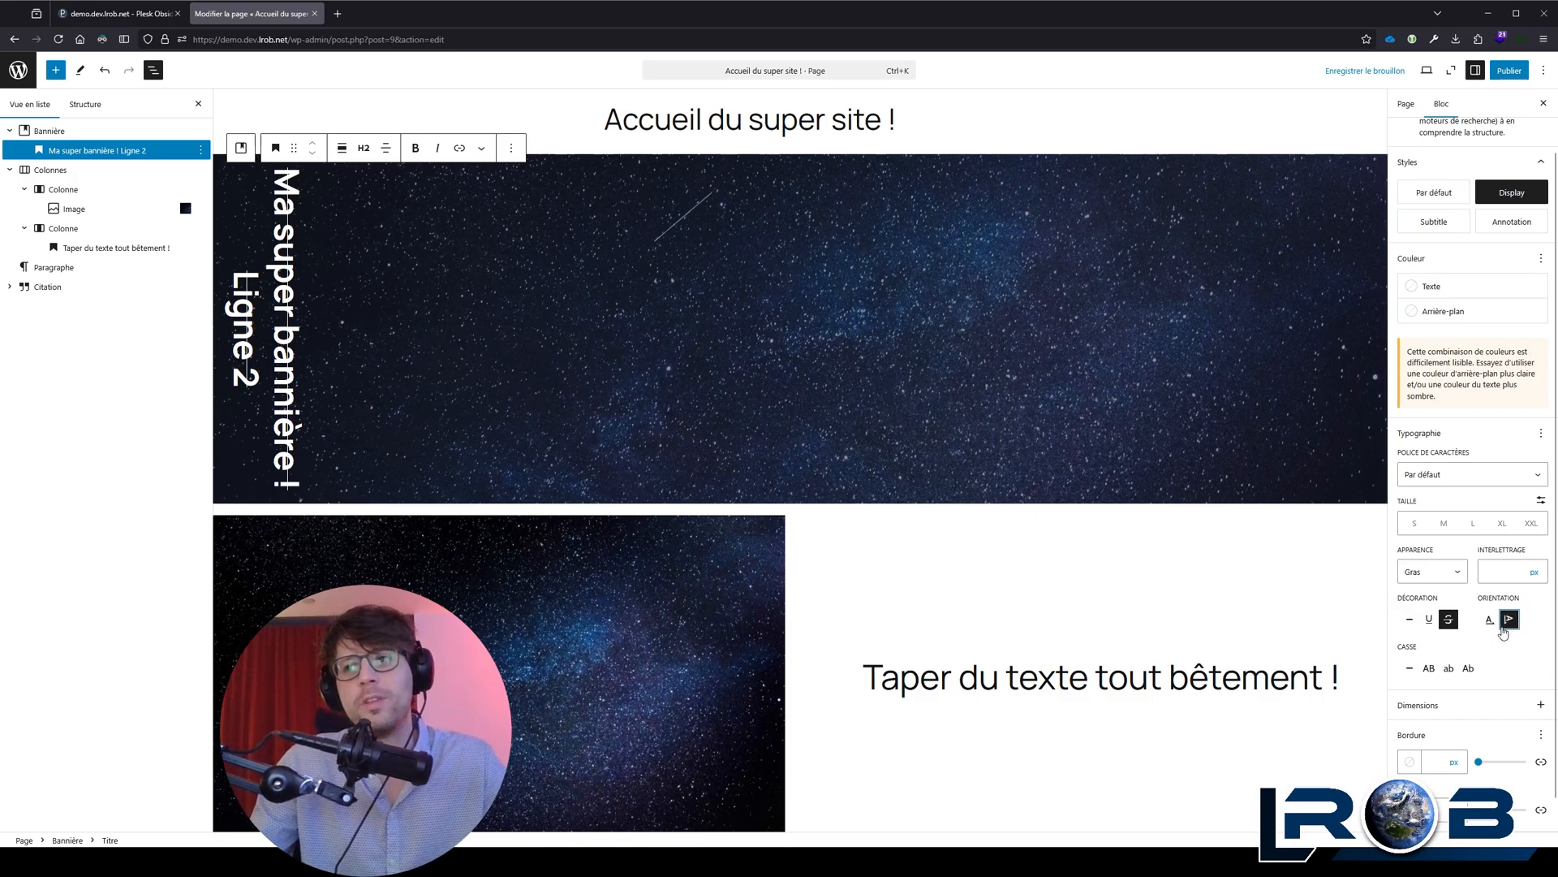
{"action": "left_click", "coordinate": [1489, 621]}
{"action": "left_click", "coordinate": [1430, 619]}
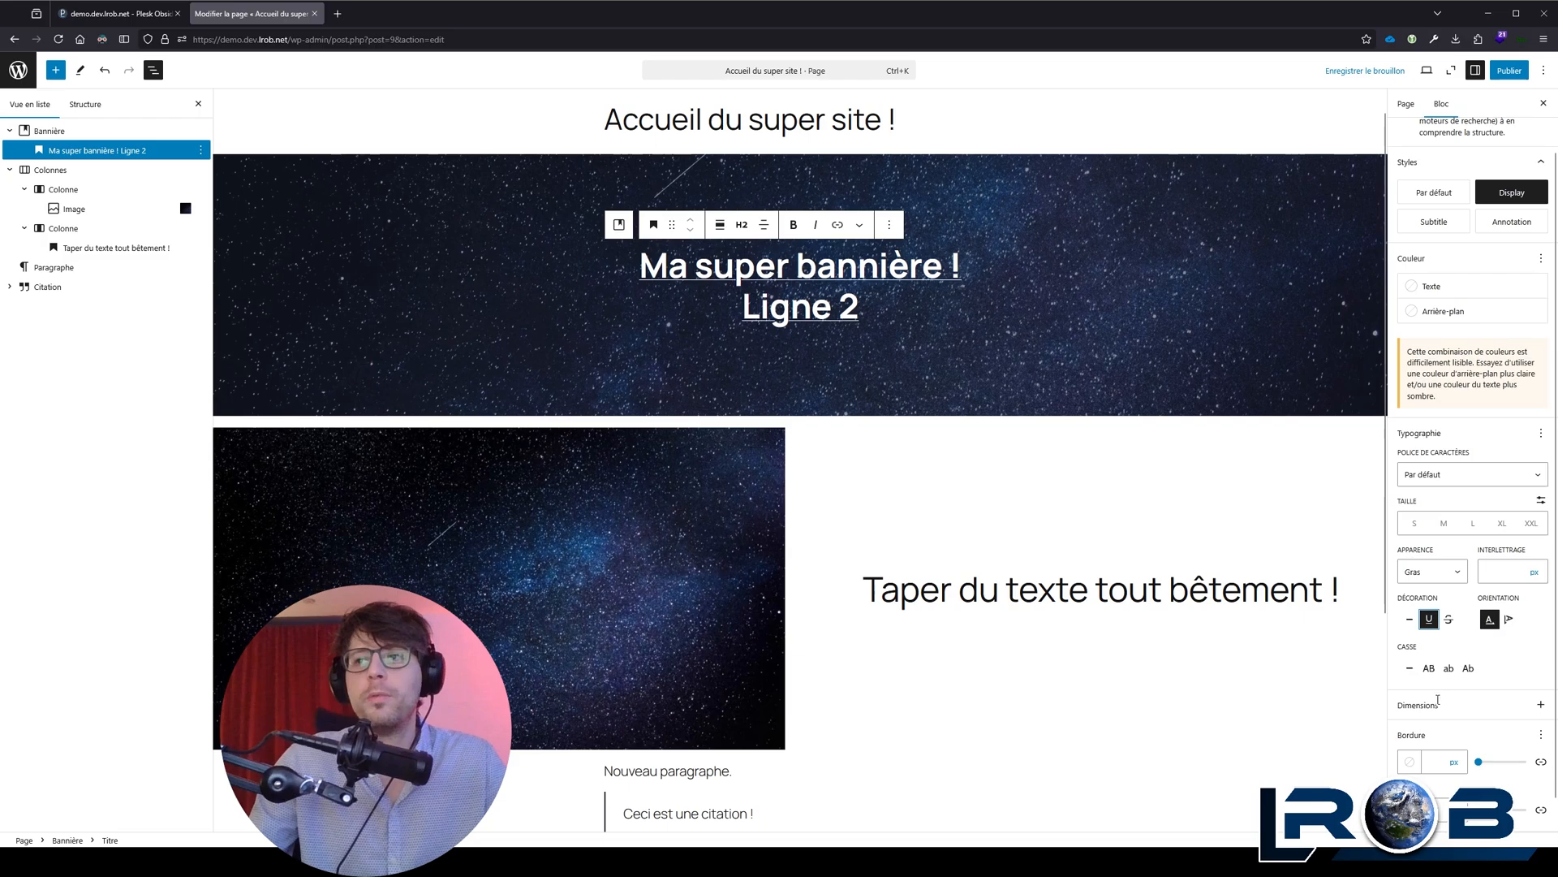
Step: Try the uppercase, lowercase and no-case options on the banner heading and set its letter case to capitalise each word
{"action": "left_click", "coordinate": [1430, 670]}
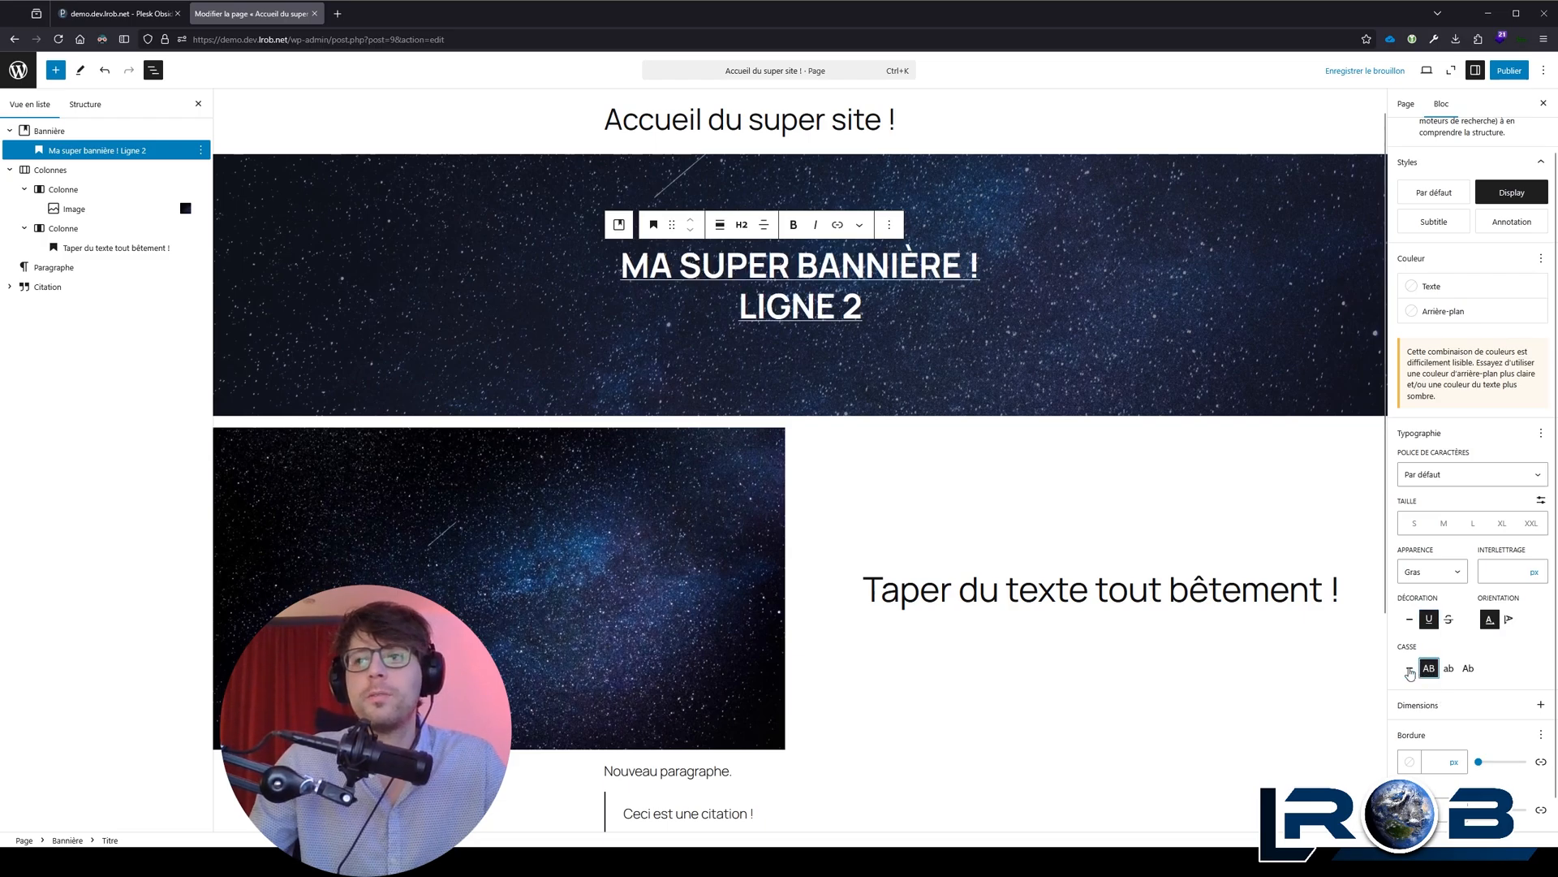
{"action": "left_click", "coordinate": [1448, 670]}
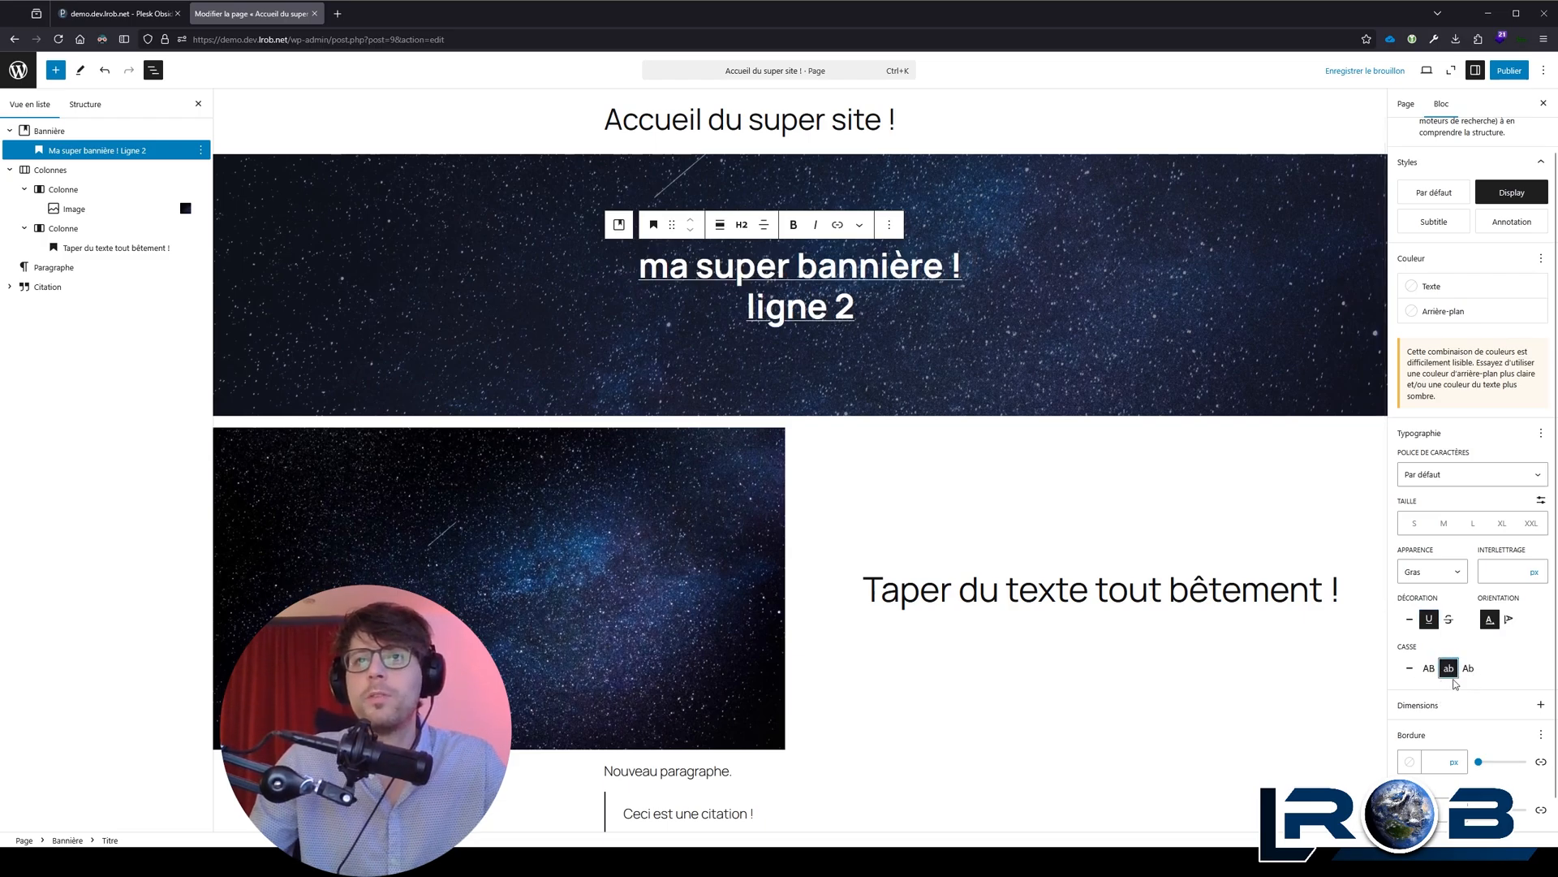
{"action": "left_click", "coordinate": [1469, 669]}
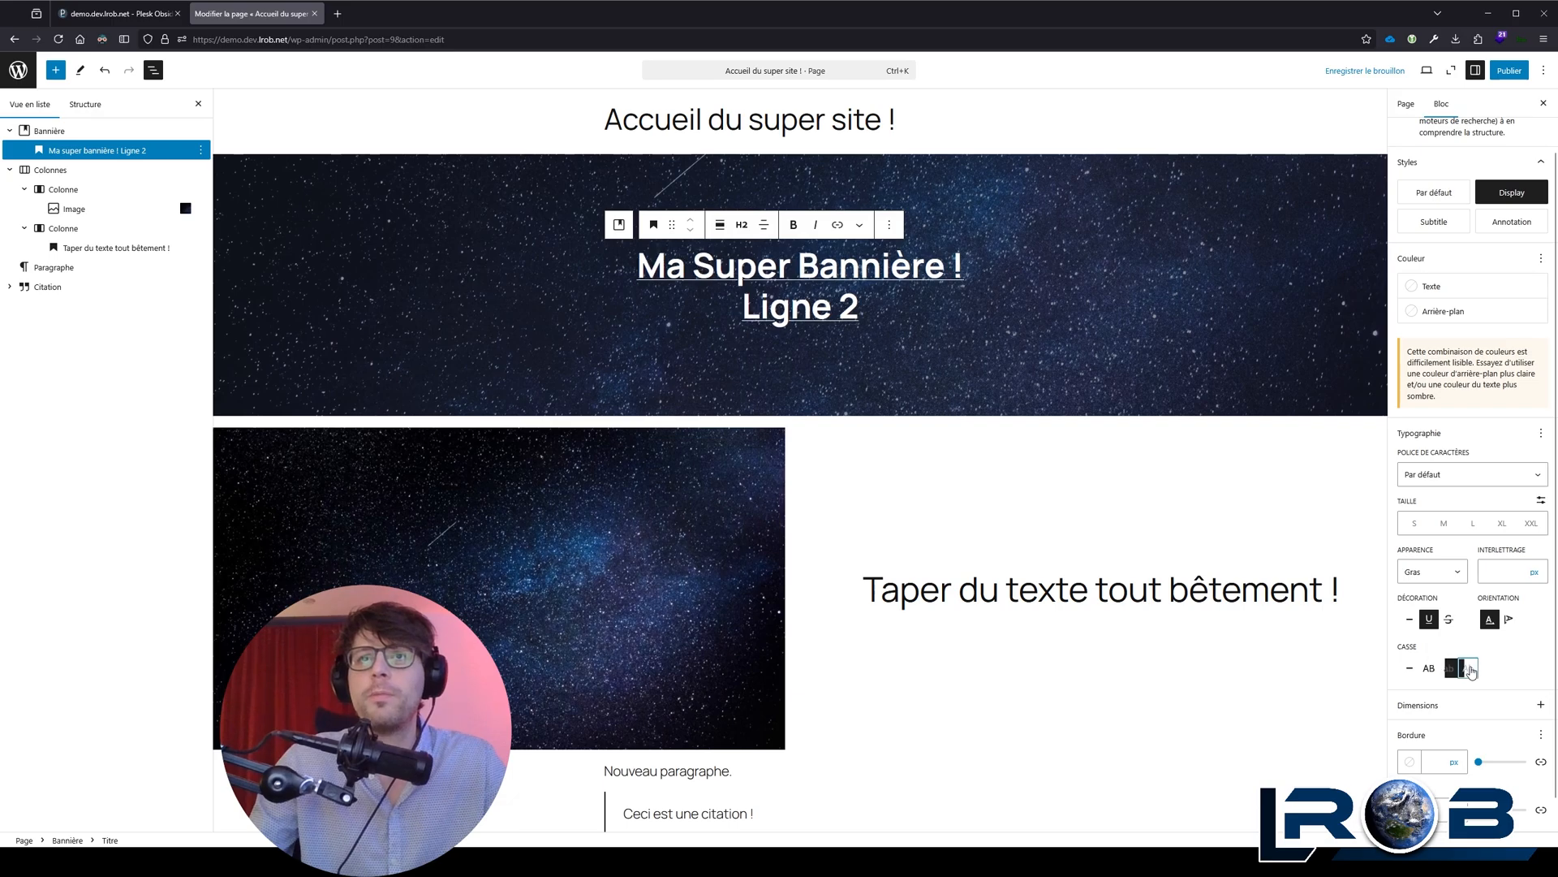
{"action": "left_click", "coordinate": [1413, 668]}
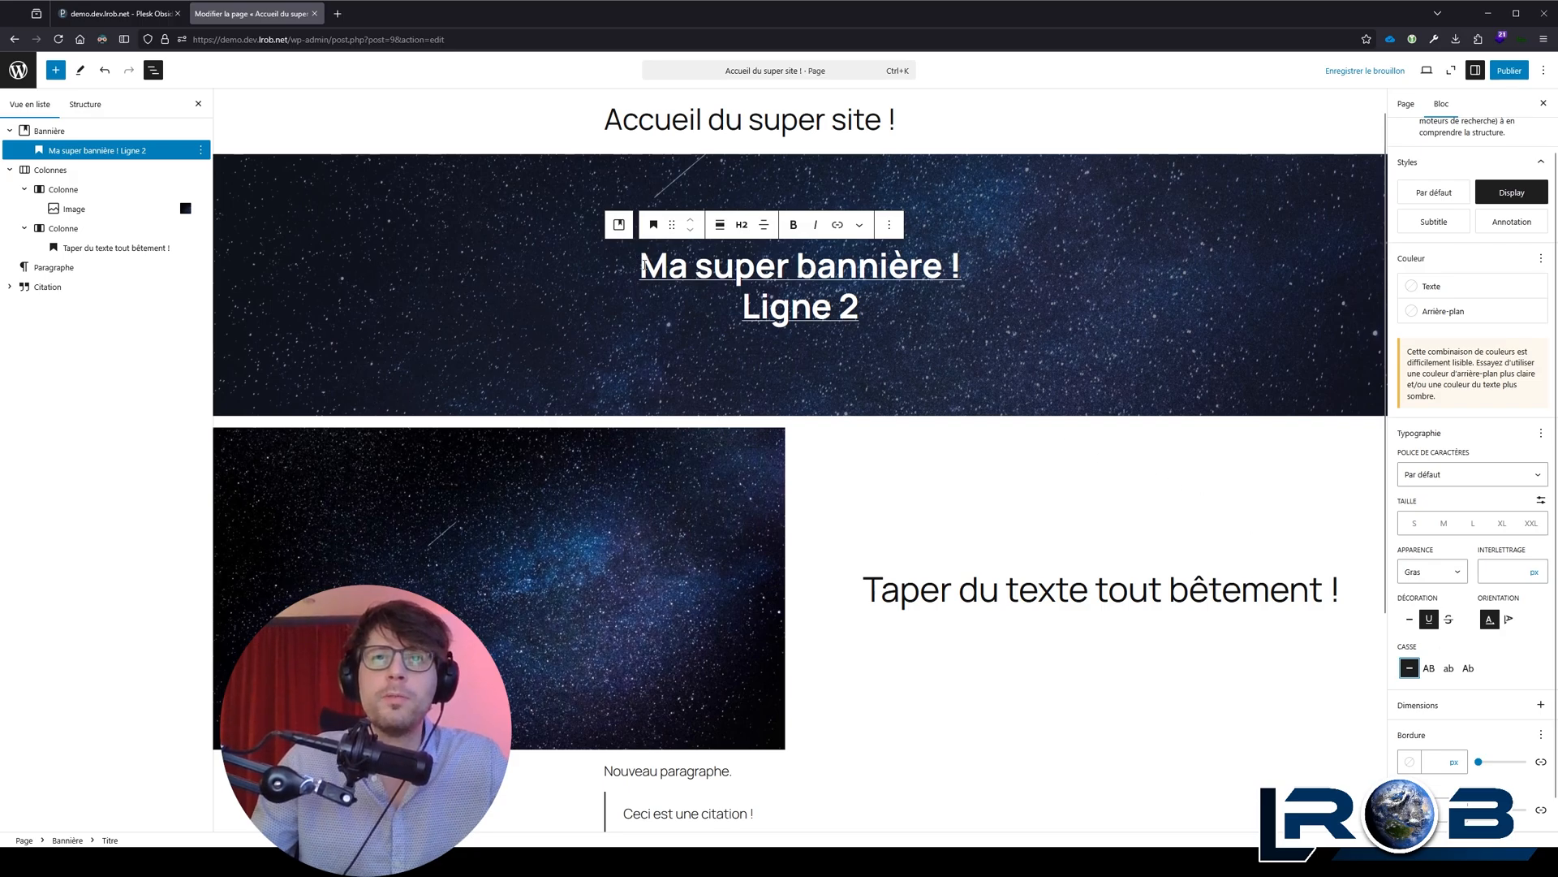
{"action": "left_click_drag", "start_coordinate": [642, 265], "coordinate": [883, 306]}
{"action": "left_click", "coordinate": [882, 306]}
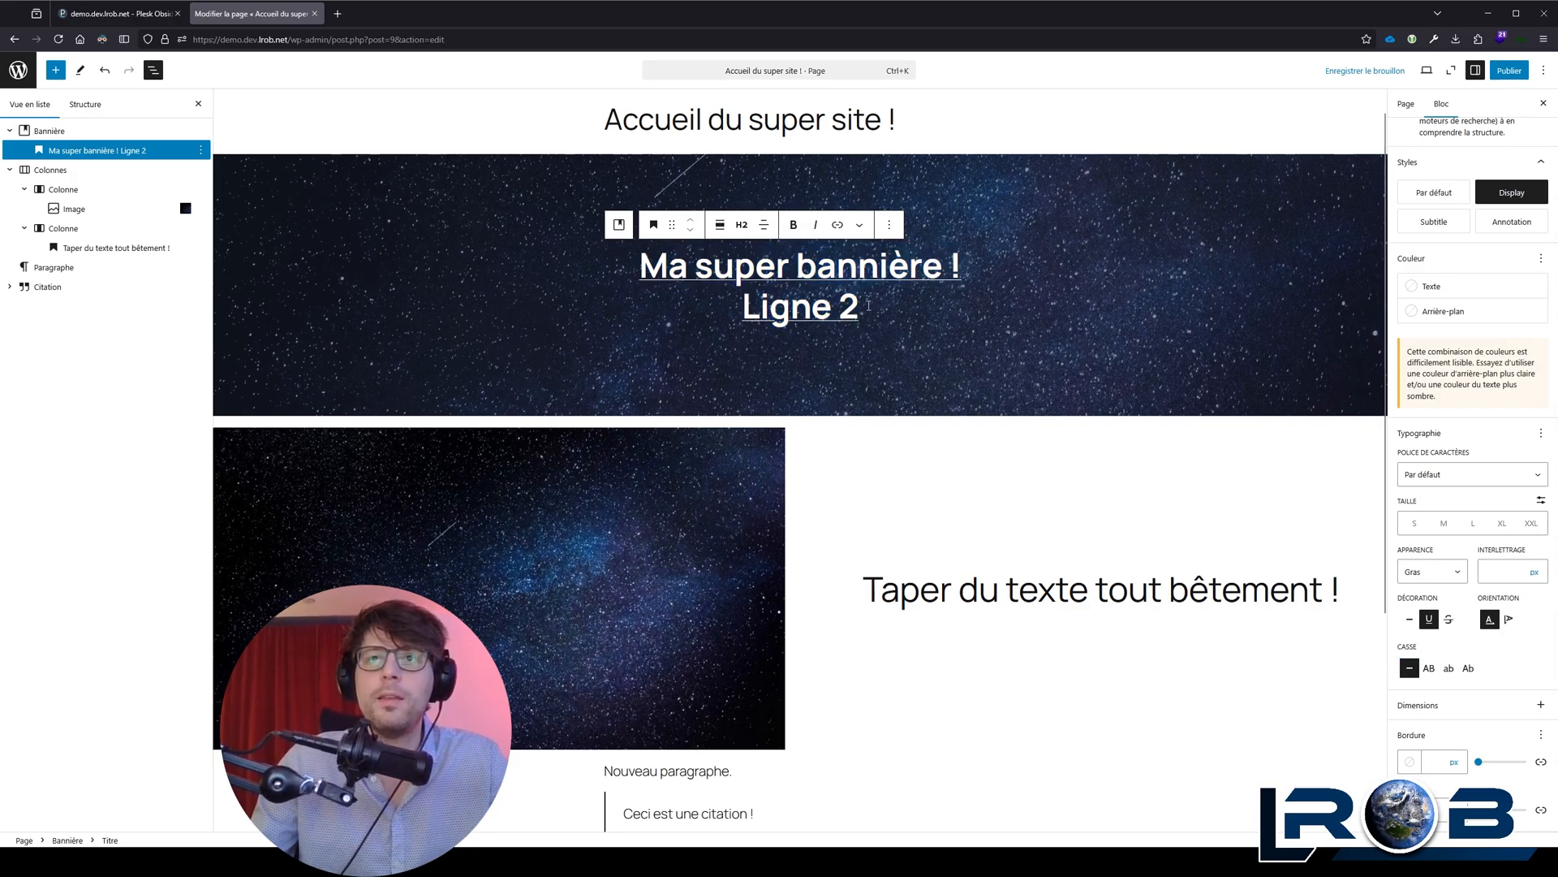
{"action": "left_click", "coordinate": [1468, 668]}
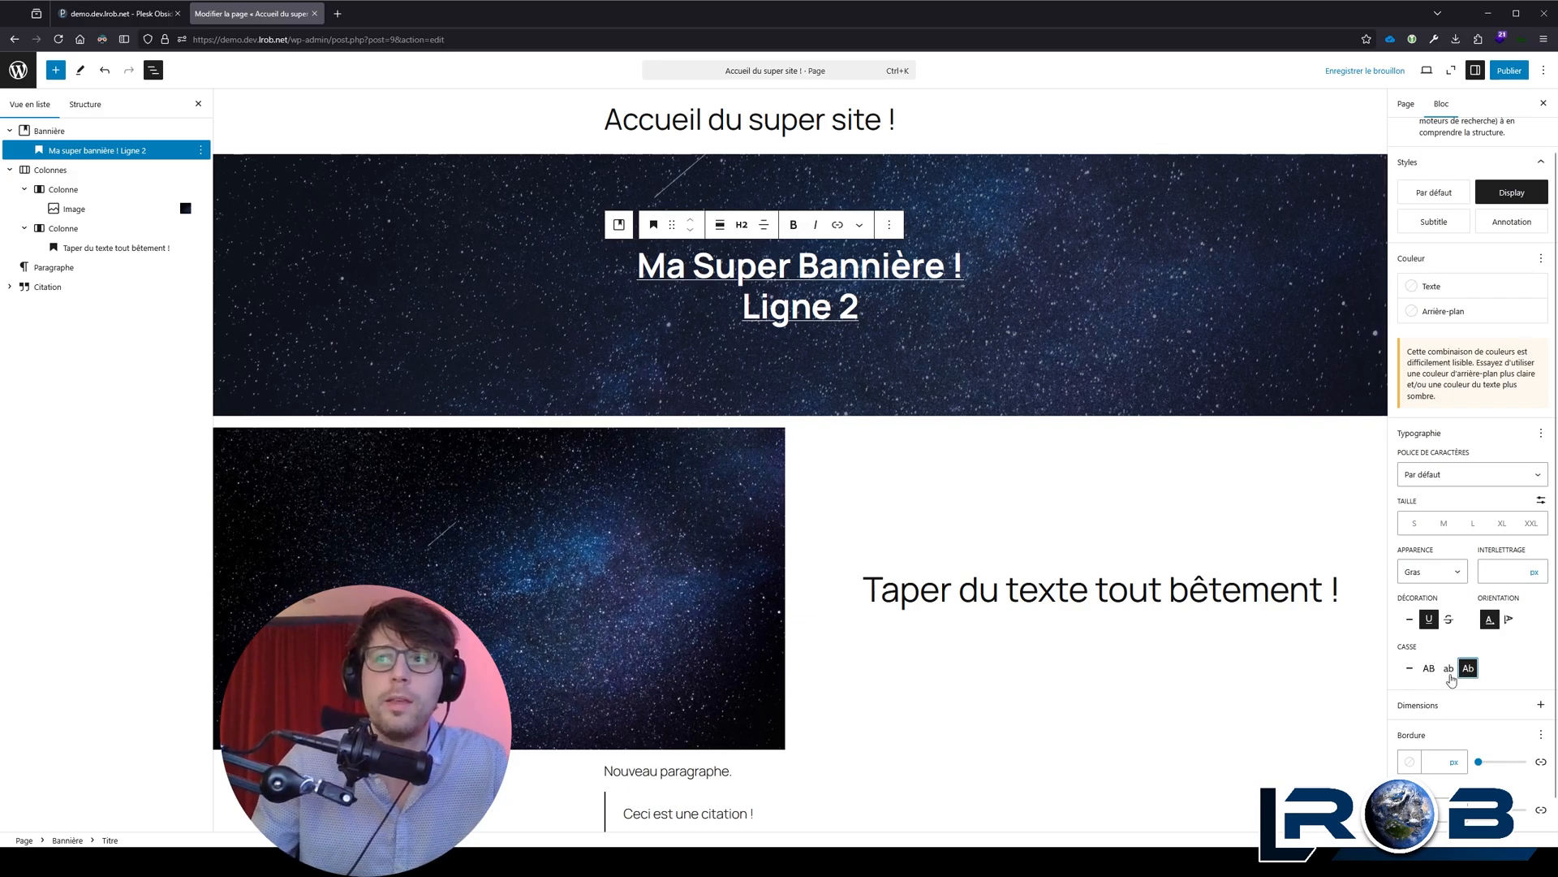
Step: Delete the Colonnes block below the banner, including its image and text columns
{"action": "left_click", "coordinate": [531, 427]}
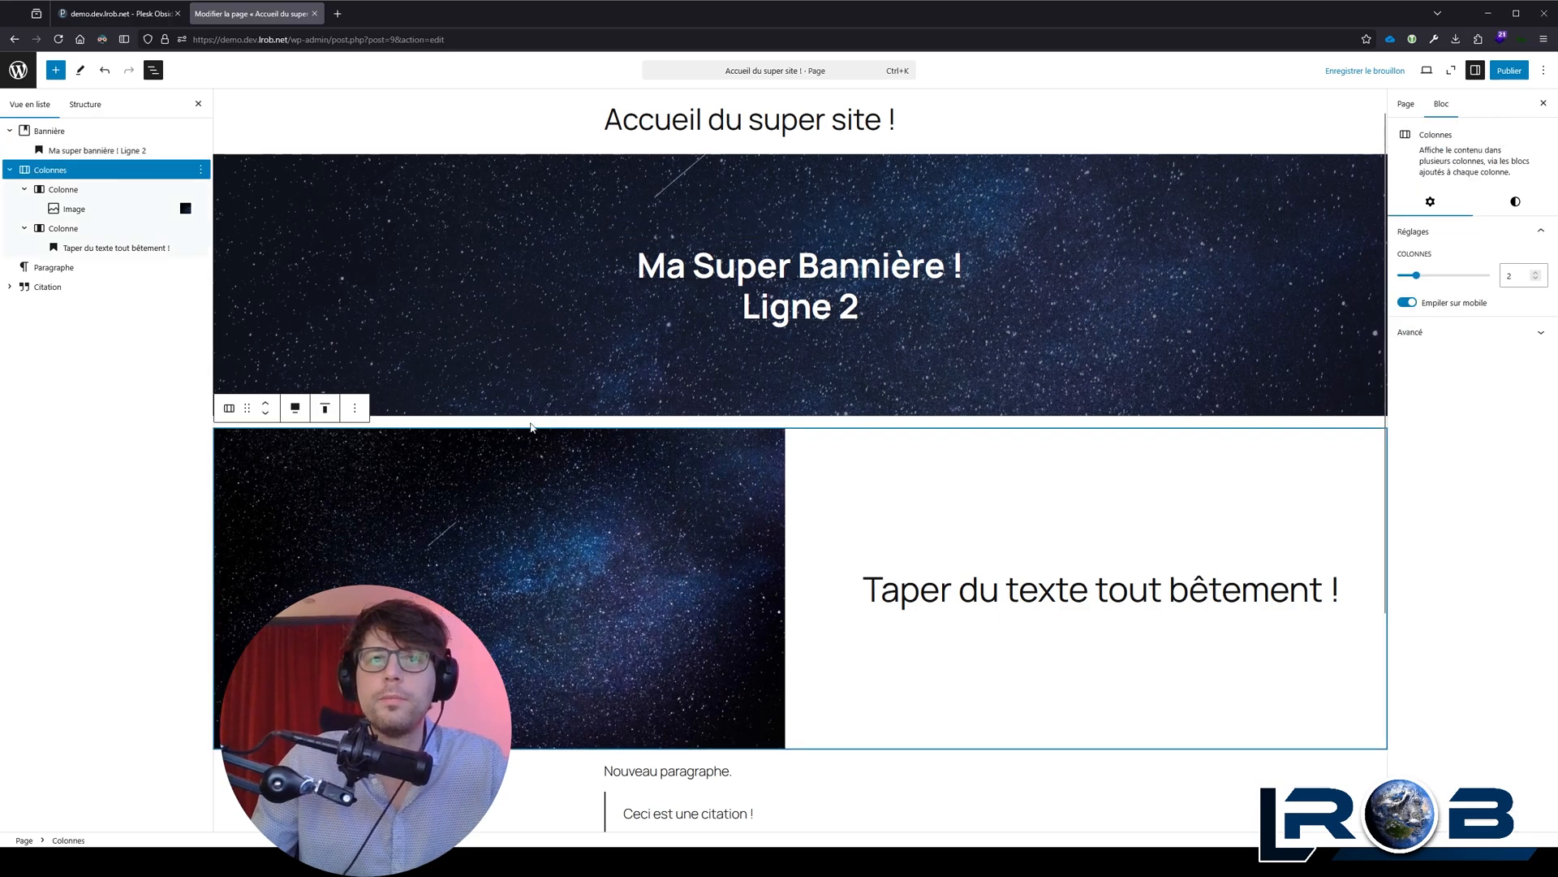
{"action": "left_click", "coordinate": [355, 408]}
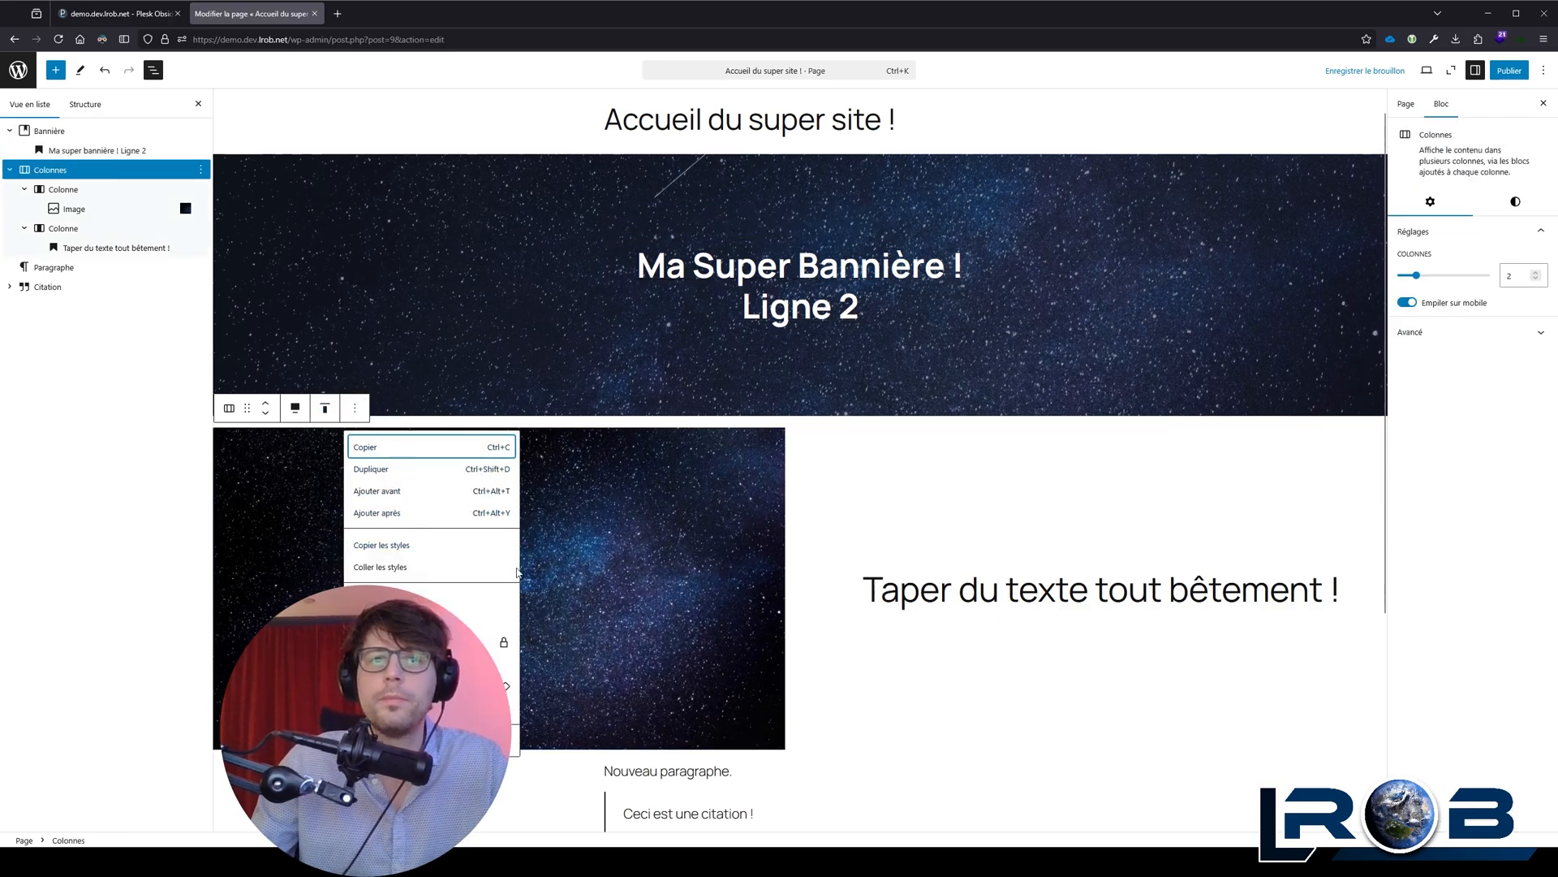
{"action": "left_click", "coordinate": [422, 740]}
Step: Insert a Groupe block between the banner and "Nouveau paragraphe.", using the single-container Groupe layout
{"action": "key", "text": "Return"}
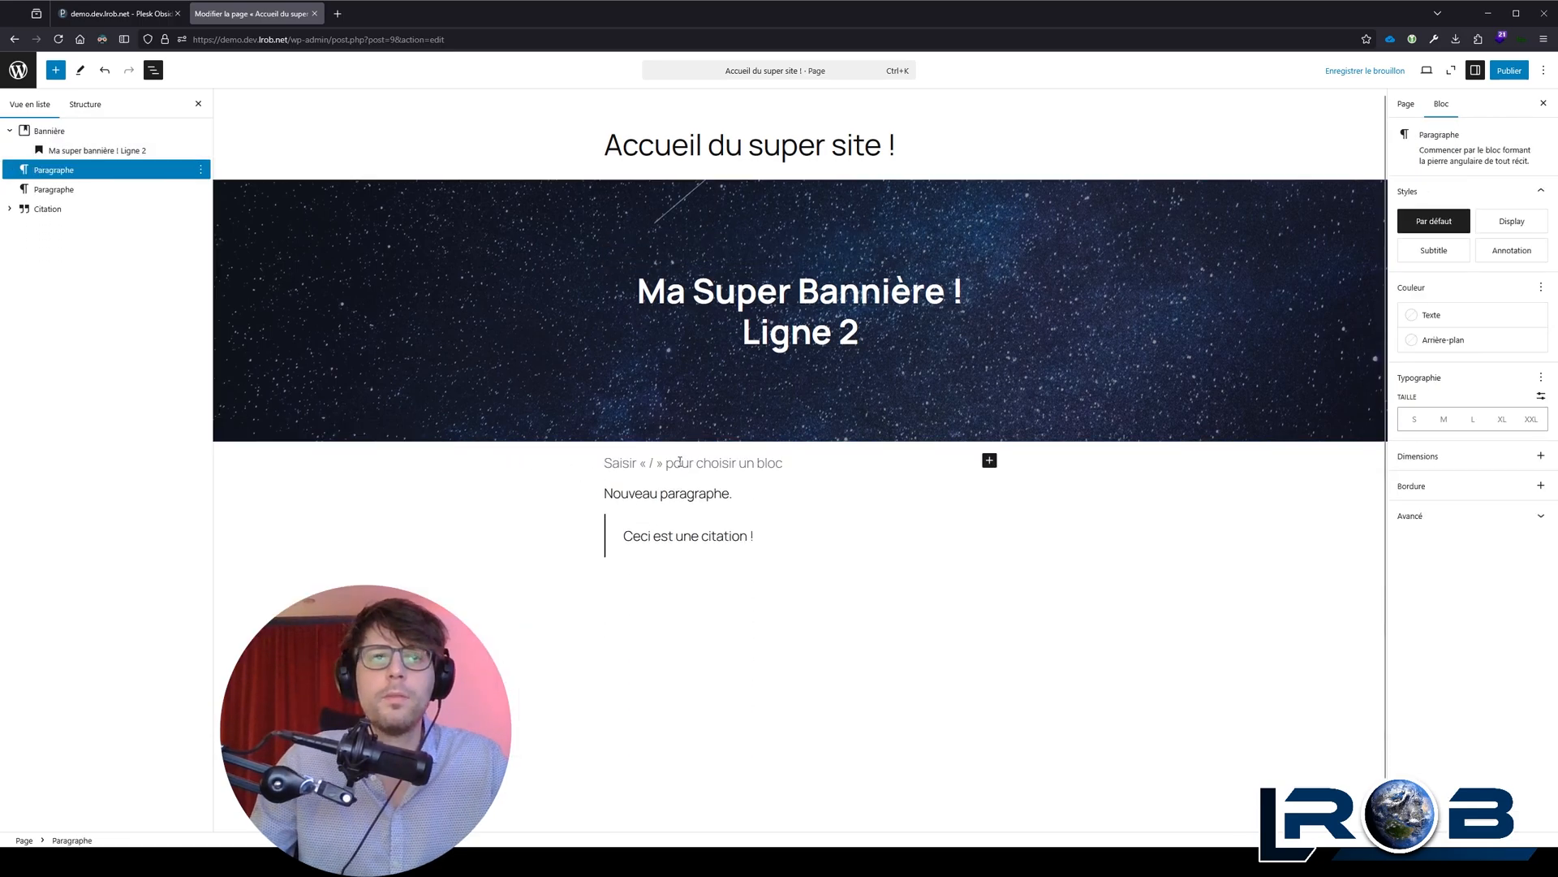
{"action": "type", "text": "/gro"}
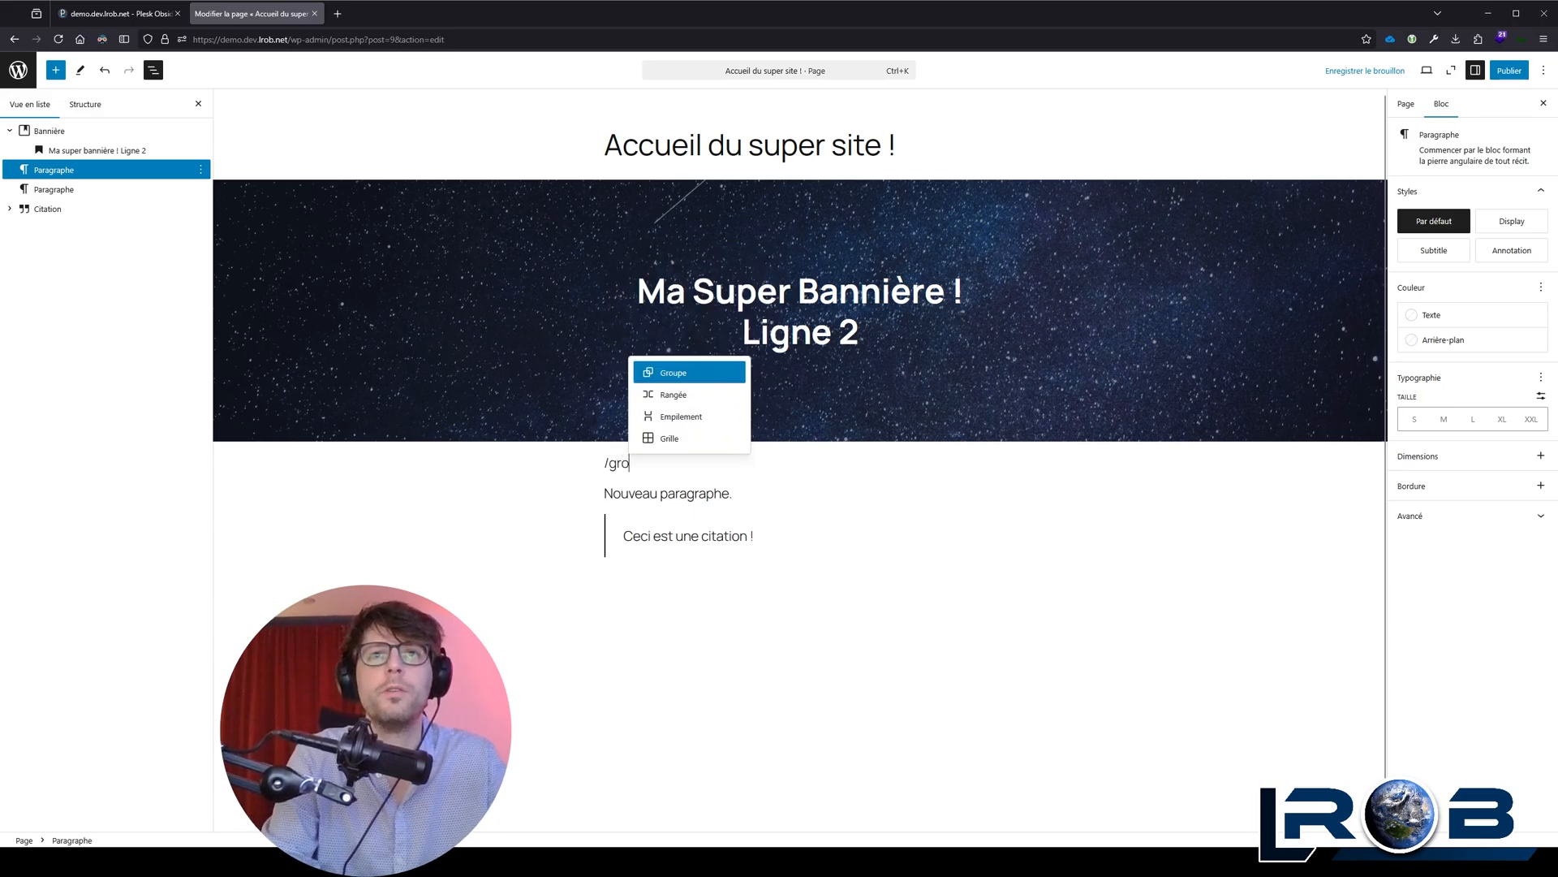
{"action": "key", "text": "Return"}
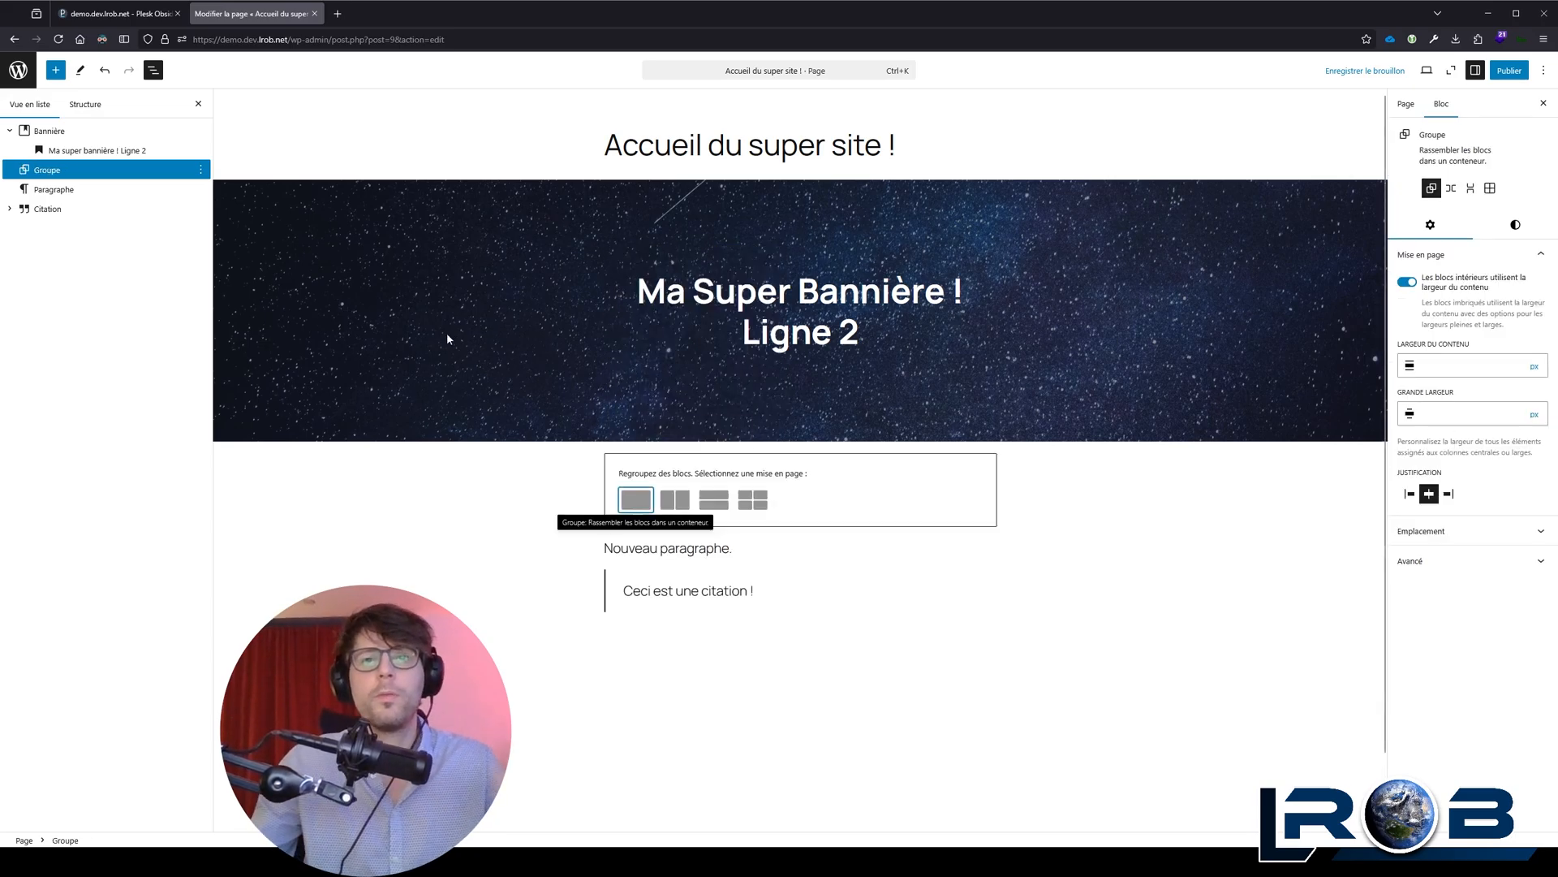
{"action": "left_click", "coordinate": [636, 500]}
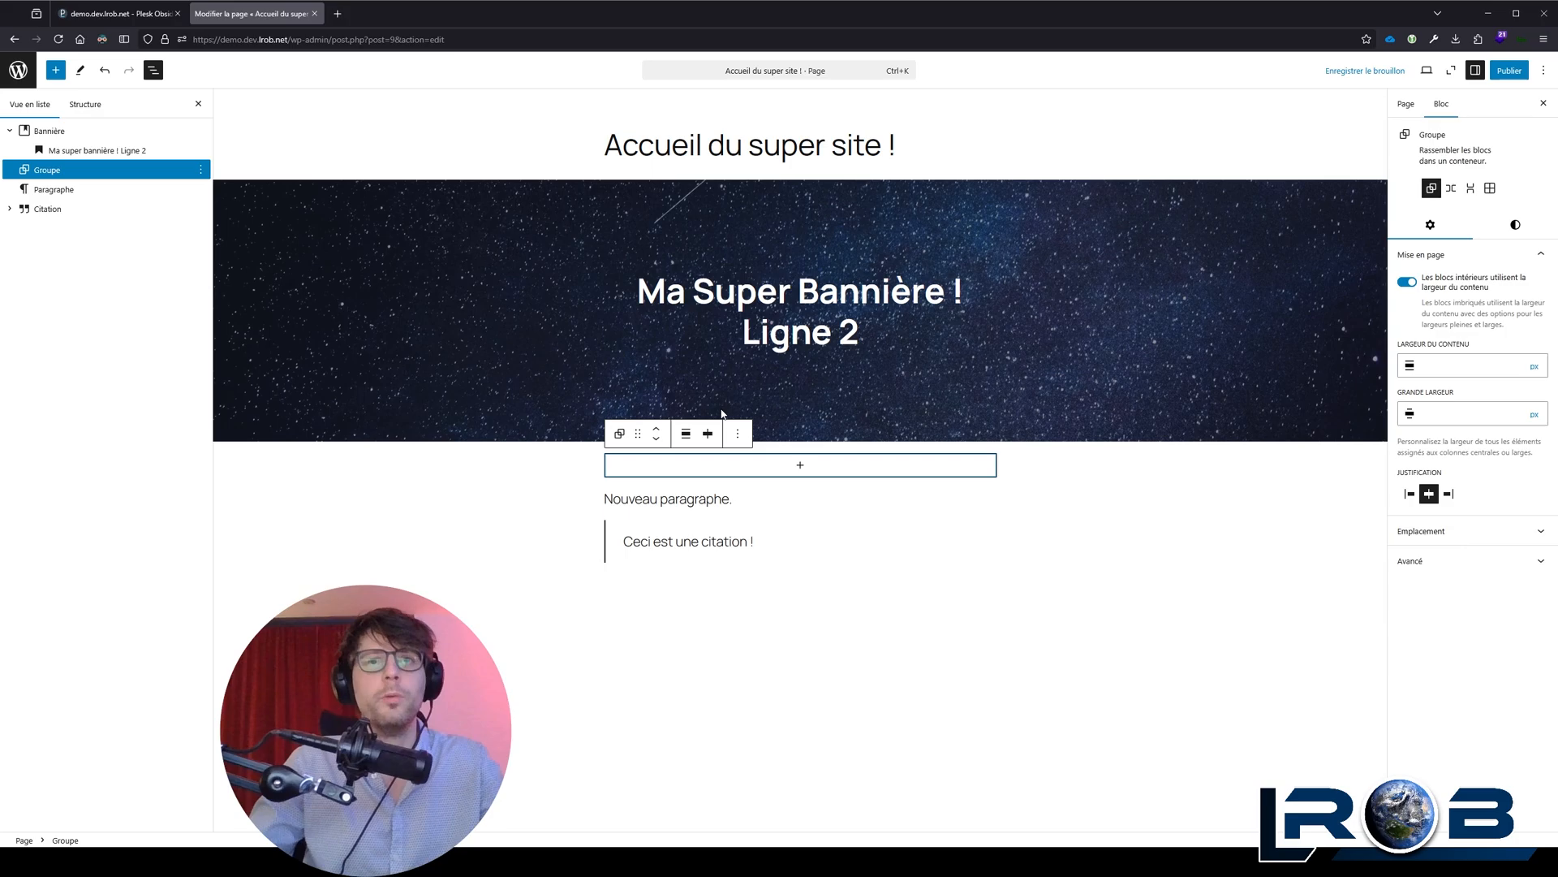
Step: Add a heading reading "Ma sous catégorie" inside the Groupe block and set it to level H3
{"action": "left_click", "coordinate": [800, 466]}
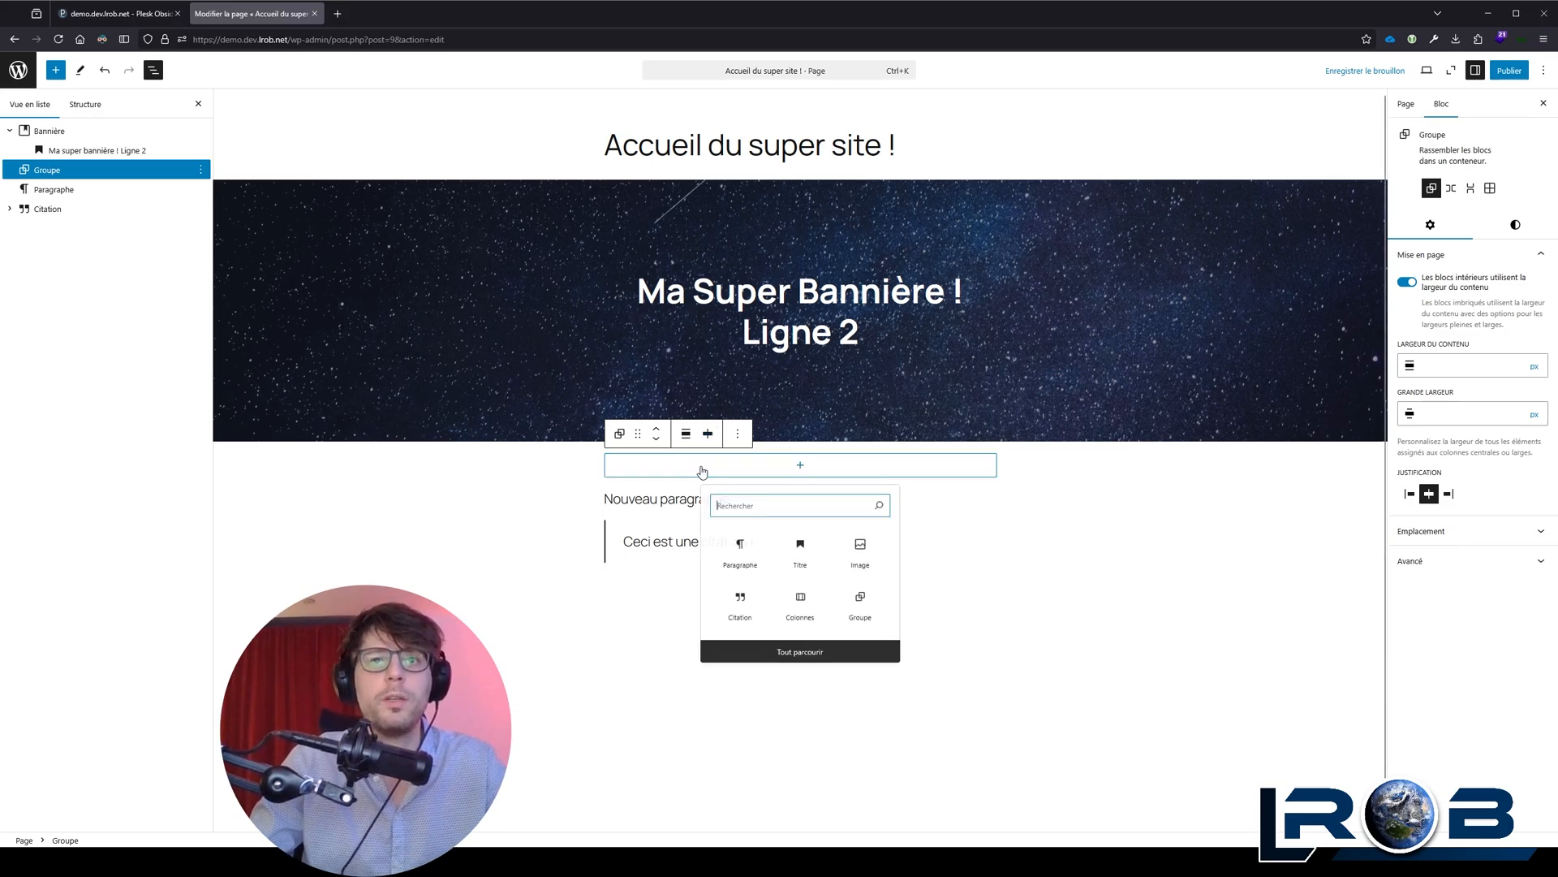
{"action": "left_click", "coordinate": [801, 560]}
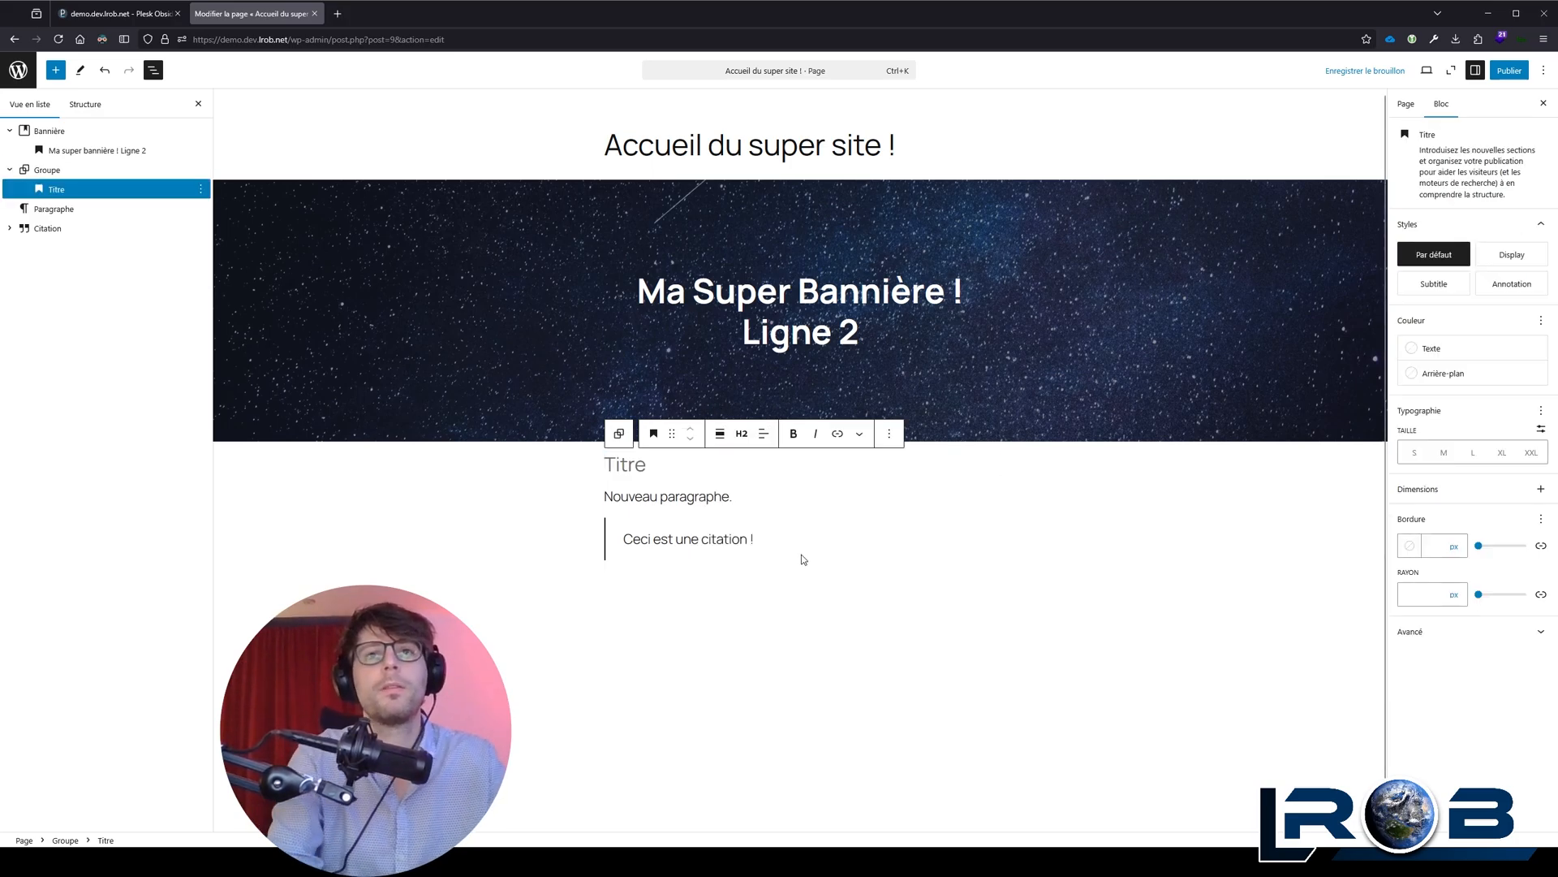
{"action": "type", "text": "Ma sous catégorie"}
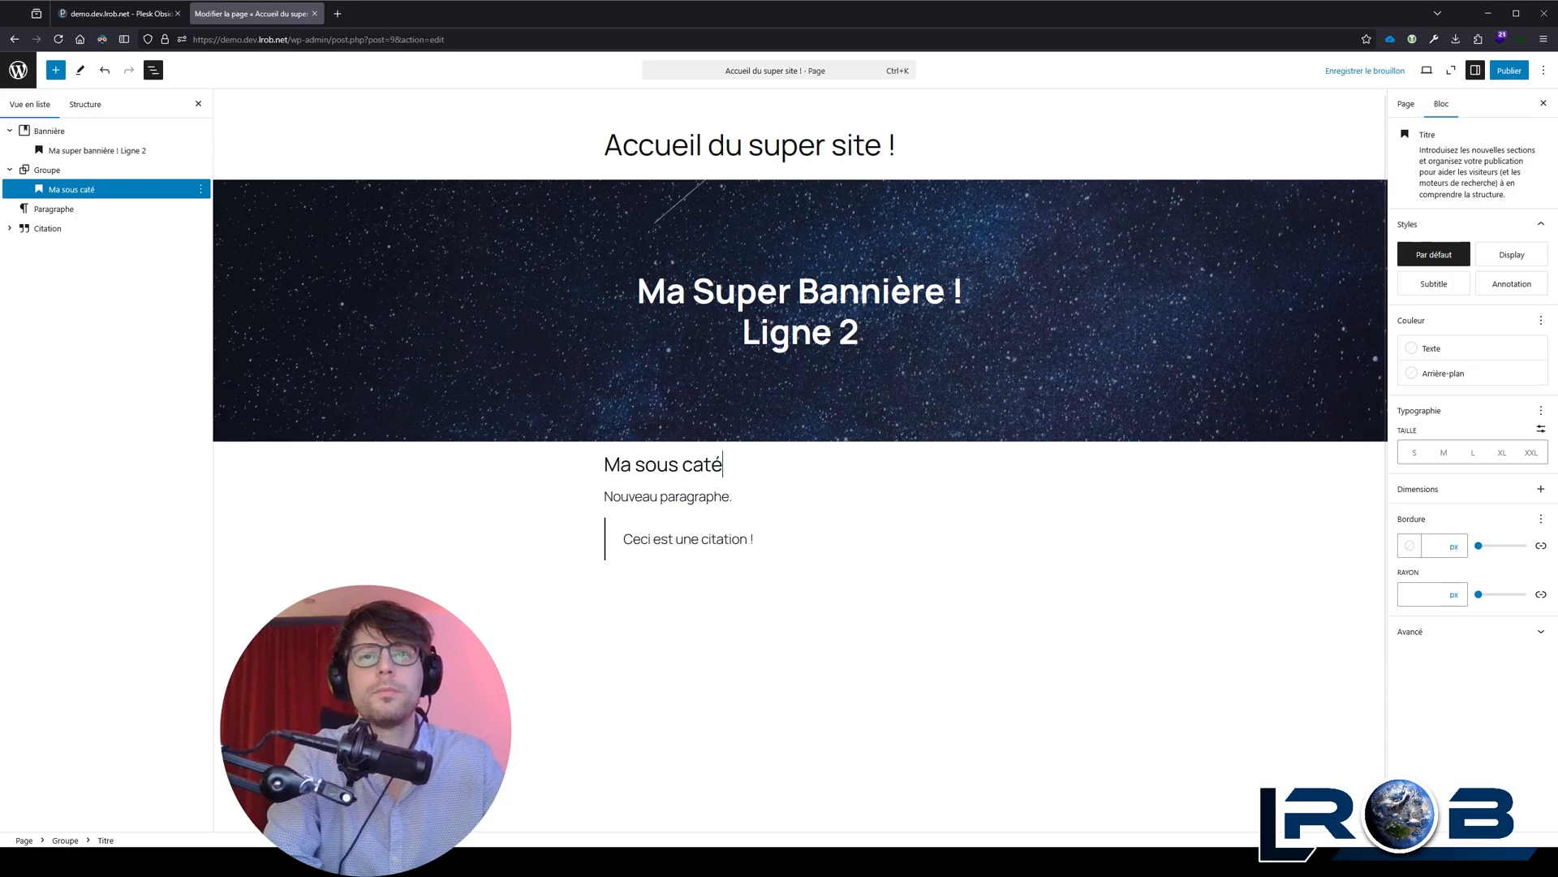
{"action": "left_click", "coordinate": [741, 434]}
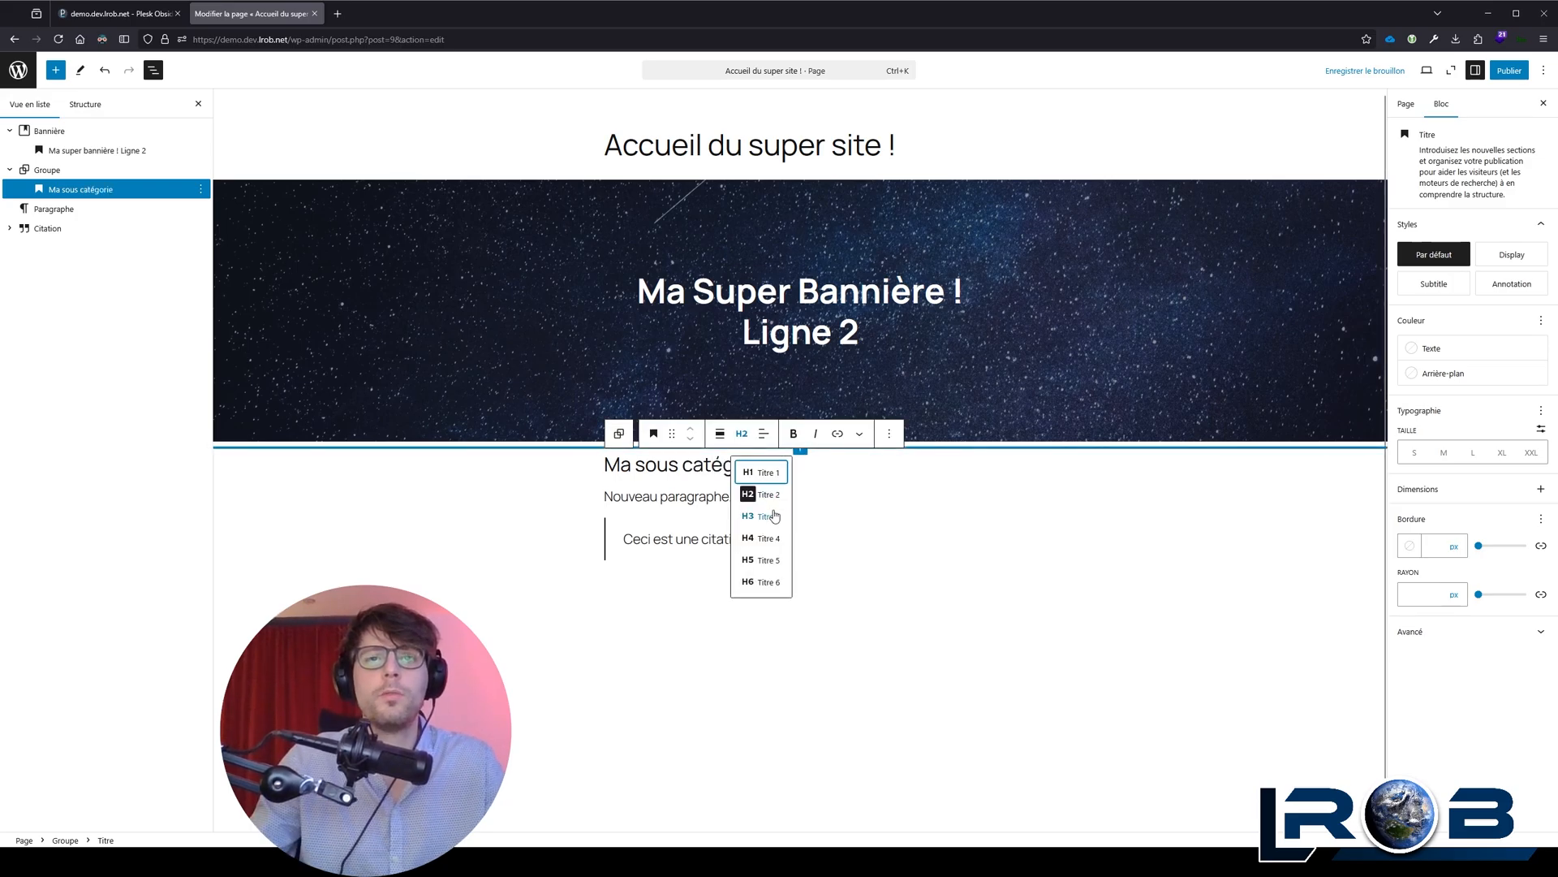
{"action": "left_click", "coordinate": [772, 517]}
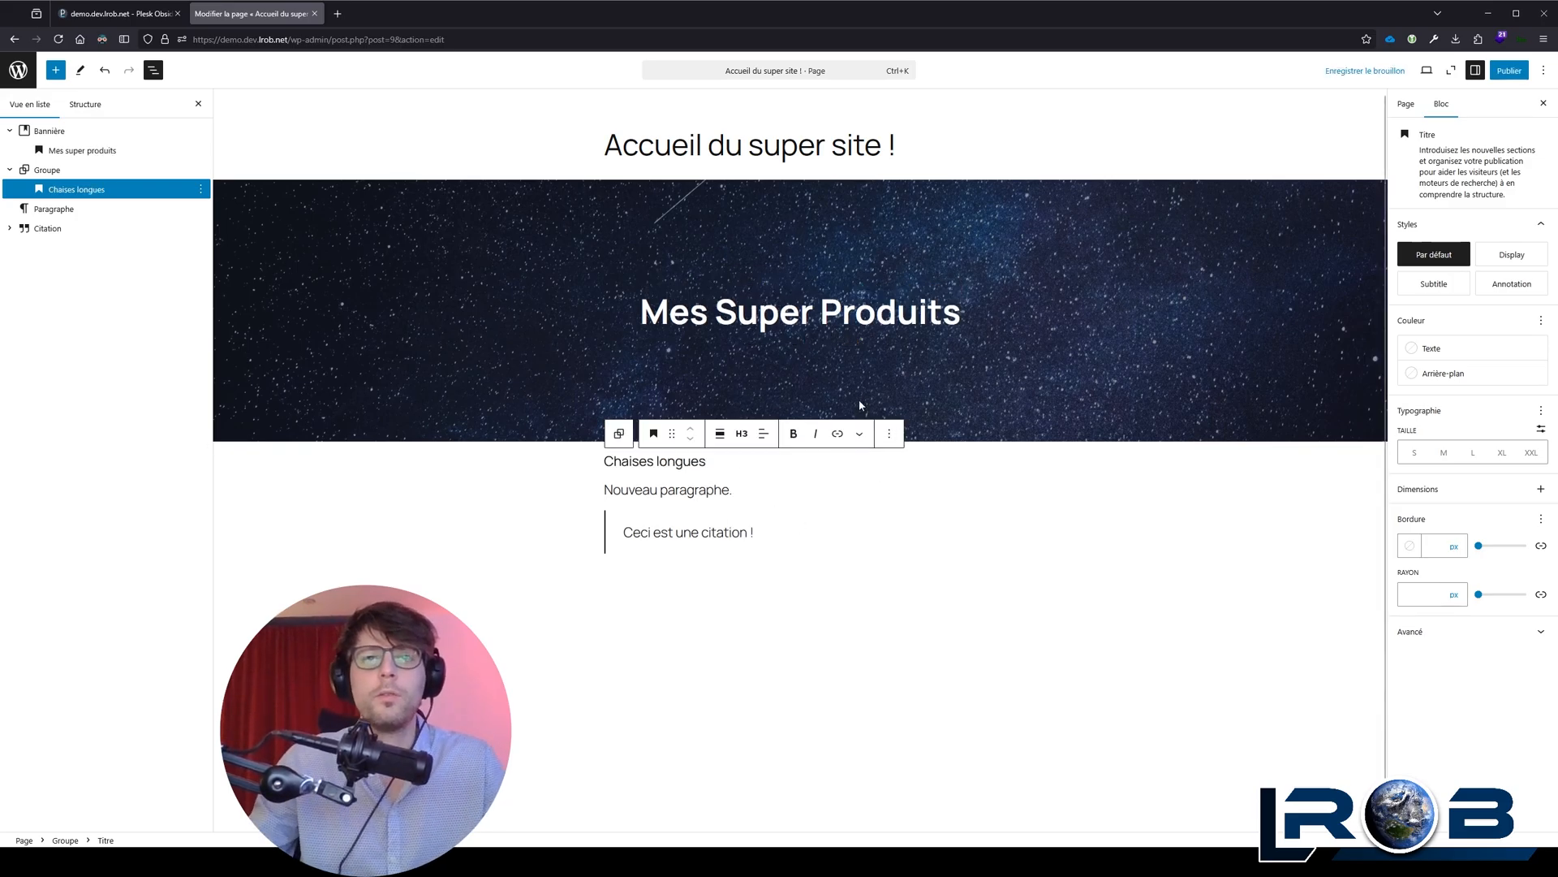
Step: Replace "Nouveau paragraphe." with "Nos super chaises longues vous permettront de vous relaxer toute la journée, sans compter votre temps !" plus a stopwatch emoji
{"action": "left_click", "coordinate": [706, 490]}
{"action": "type", "text": "Nos su"}
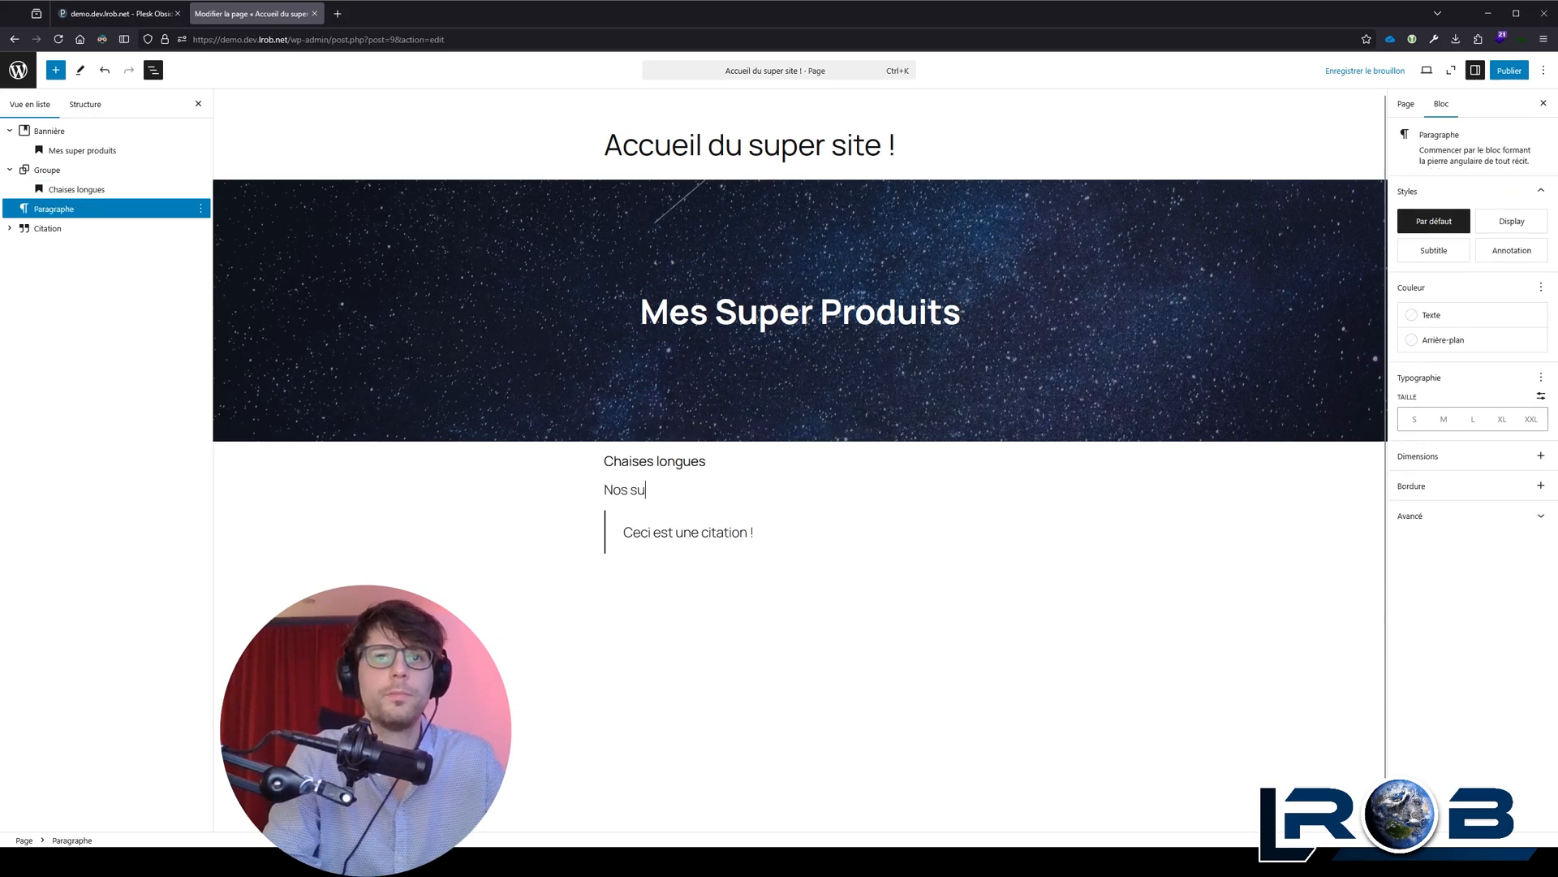
{"action": "type", "text": "per chaises longues vous permettront de vous relaxer toute la journée, sans compter votre temps !"}
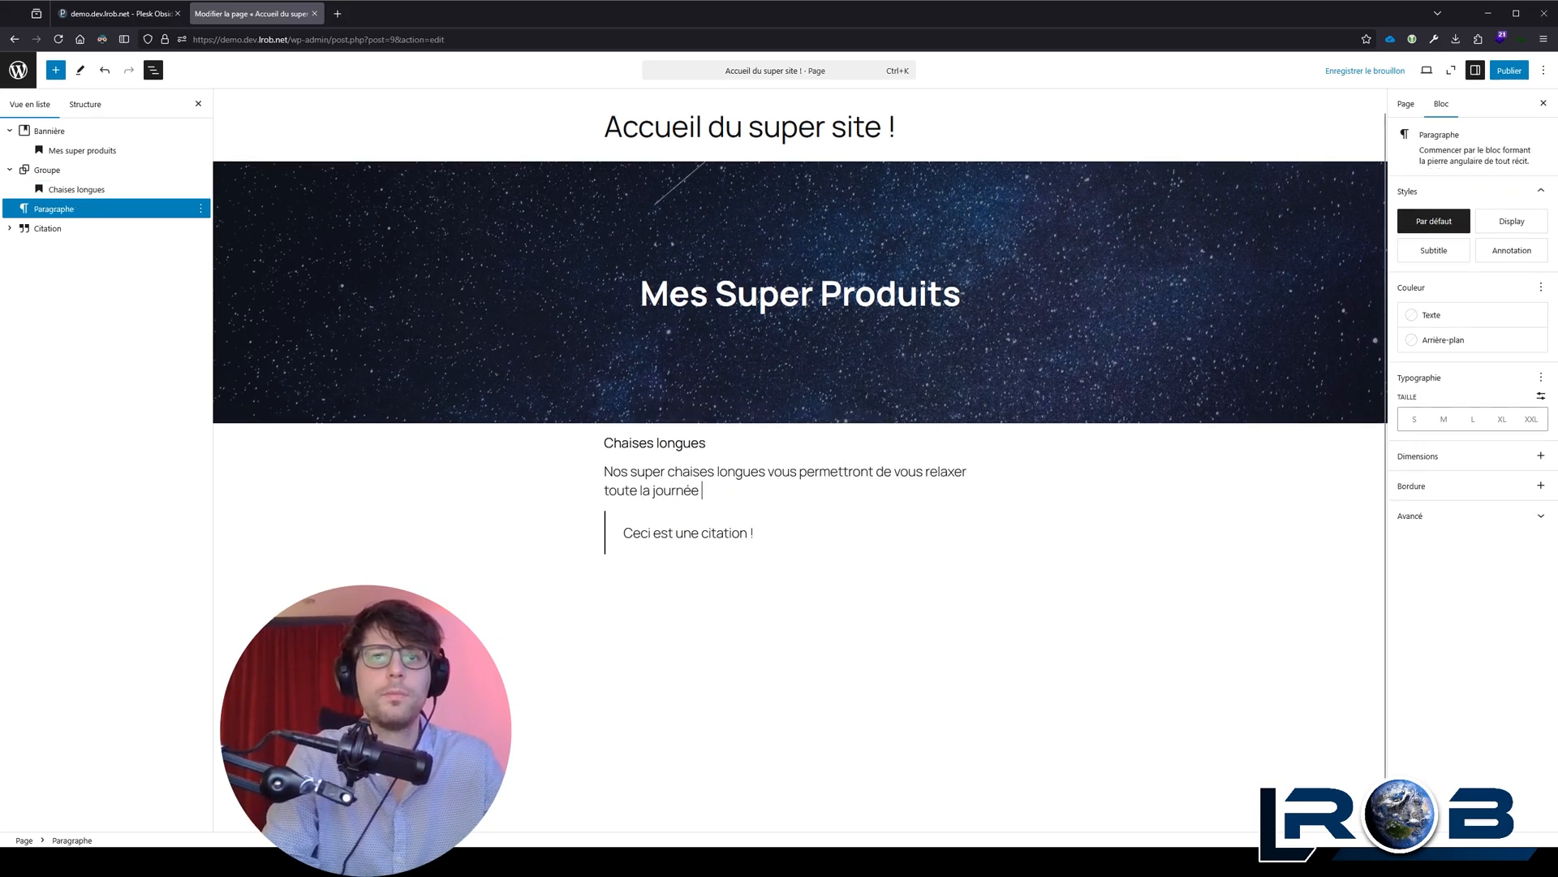
{"action": "left_click", "coordinate": [963, 632]}
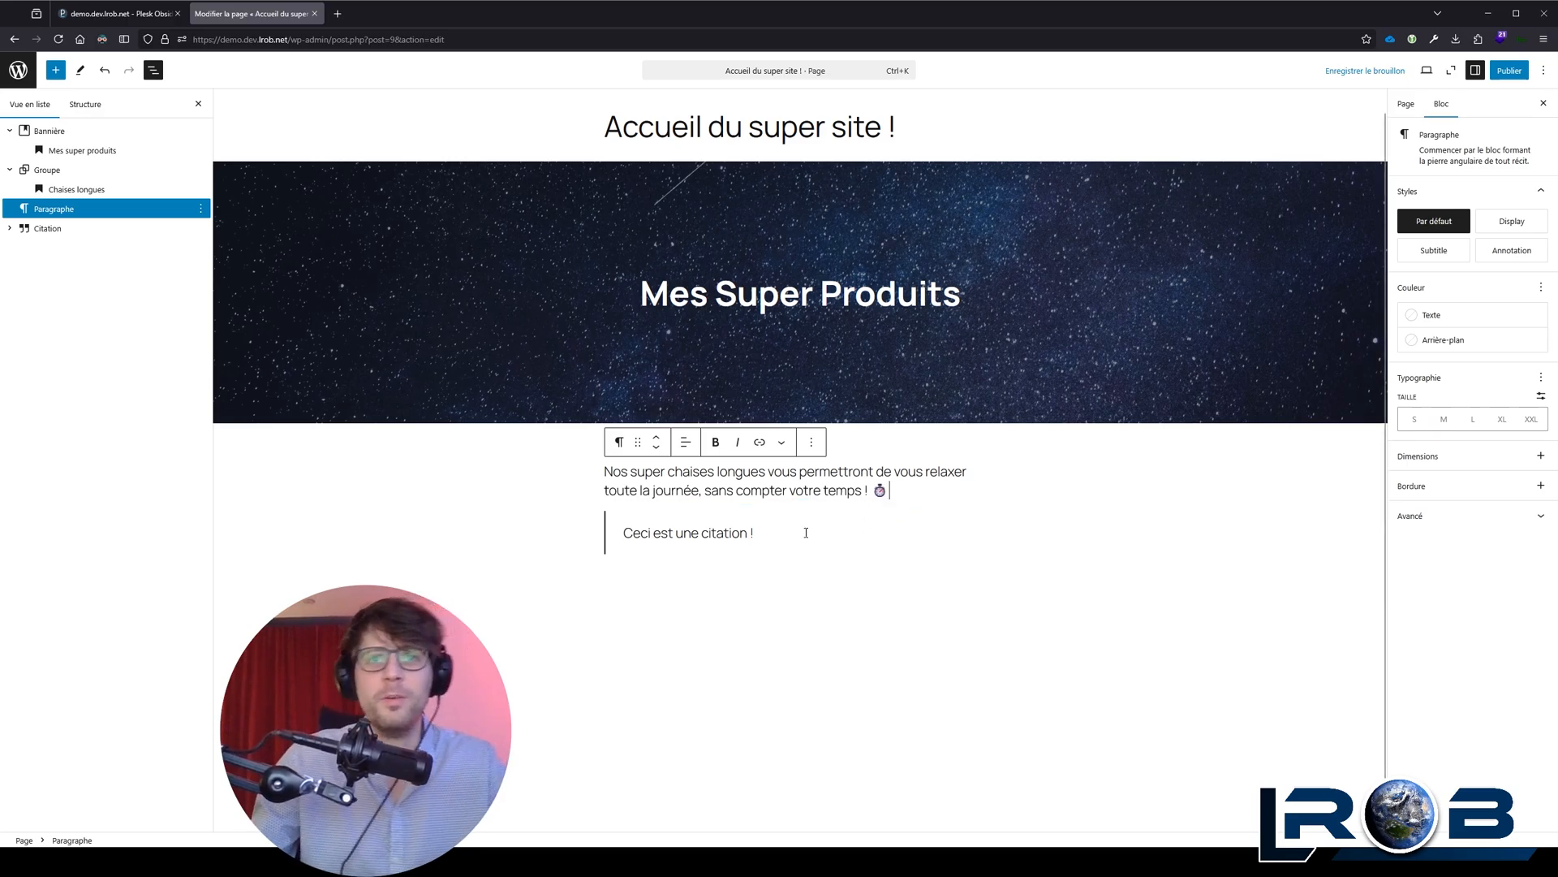
Step: Replace the quote text with "Cette chaise est vraiment super !"
{"action": "triple_click", "coordinate": [736, 531]}
{"action": "type", "text": "Cette chais"}
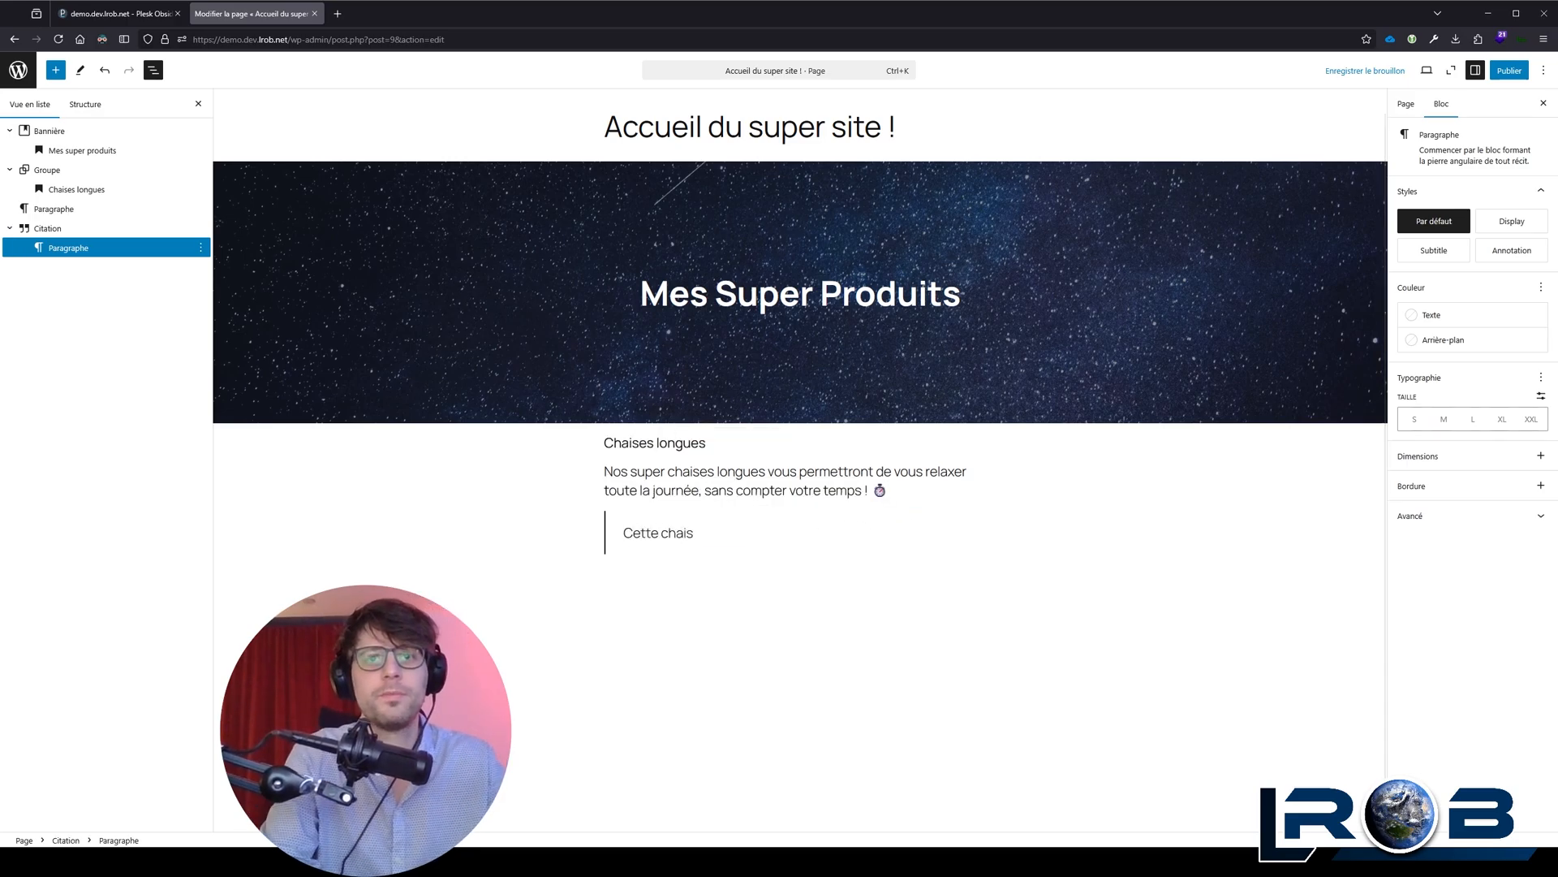
{"action": "type", "text": "e est vraiment super !"}
Step: Insert an Image block between the paragraph and the quote, filled with the red chaise longue picture
{"action": "left_click", "coordinate": [967, 490]}
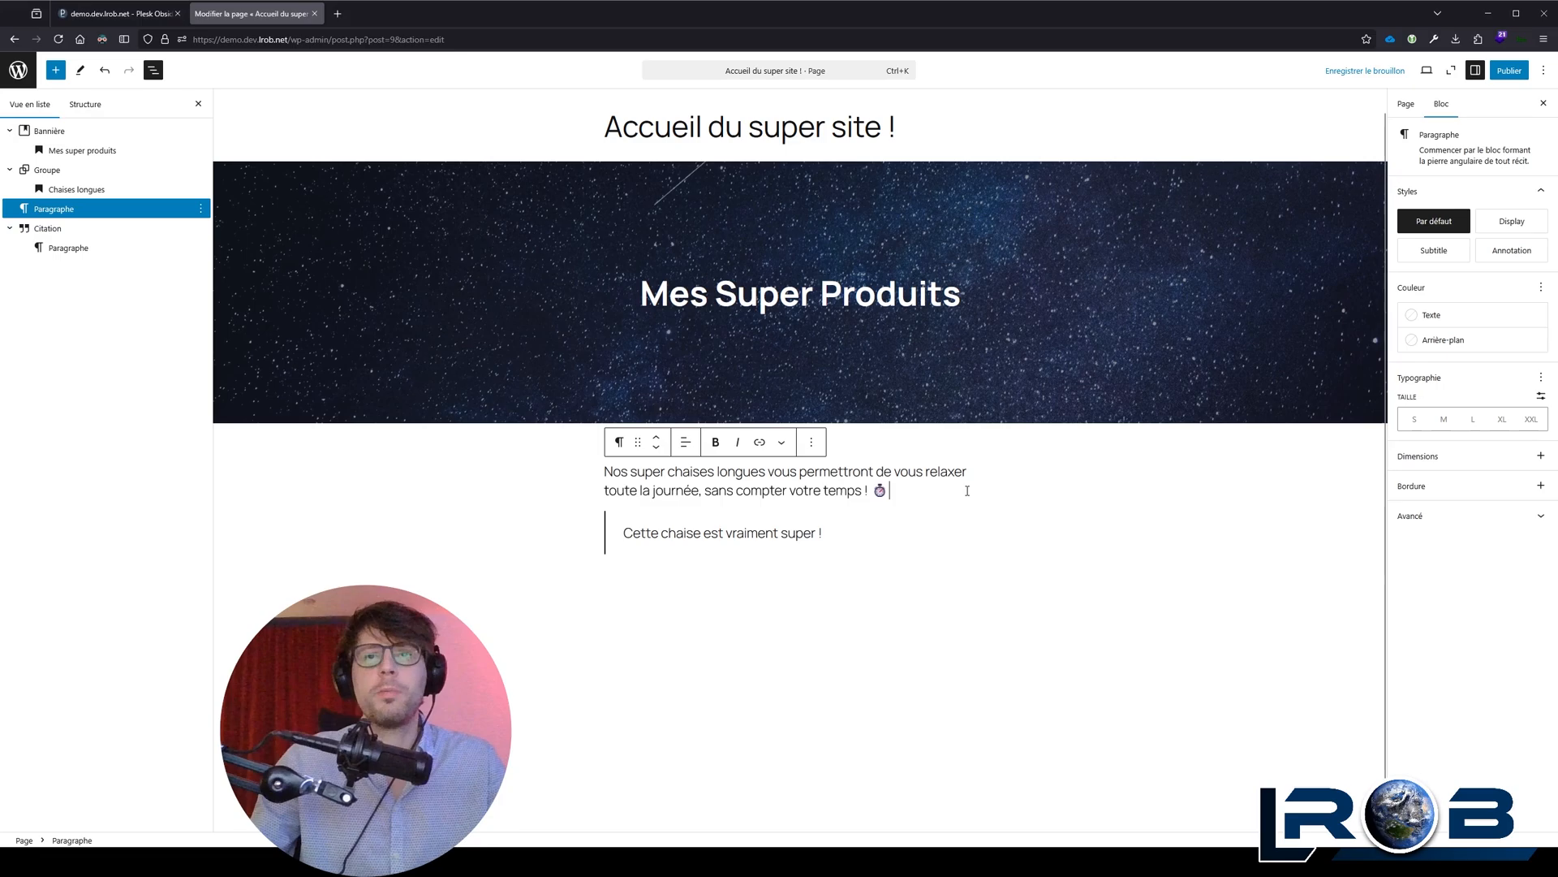
{"action": "key", "text": "Return"}
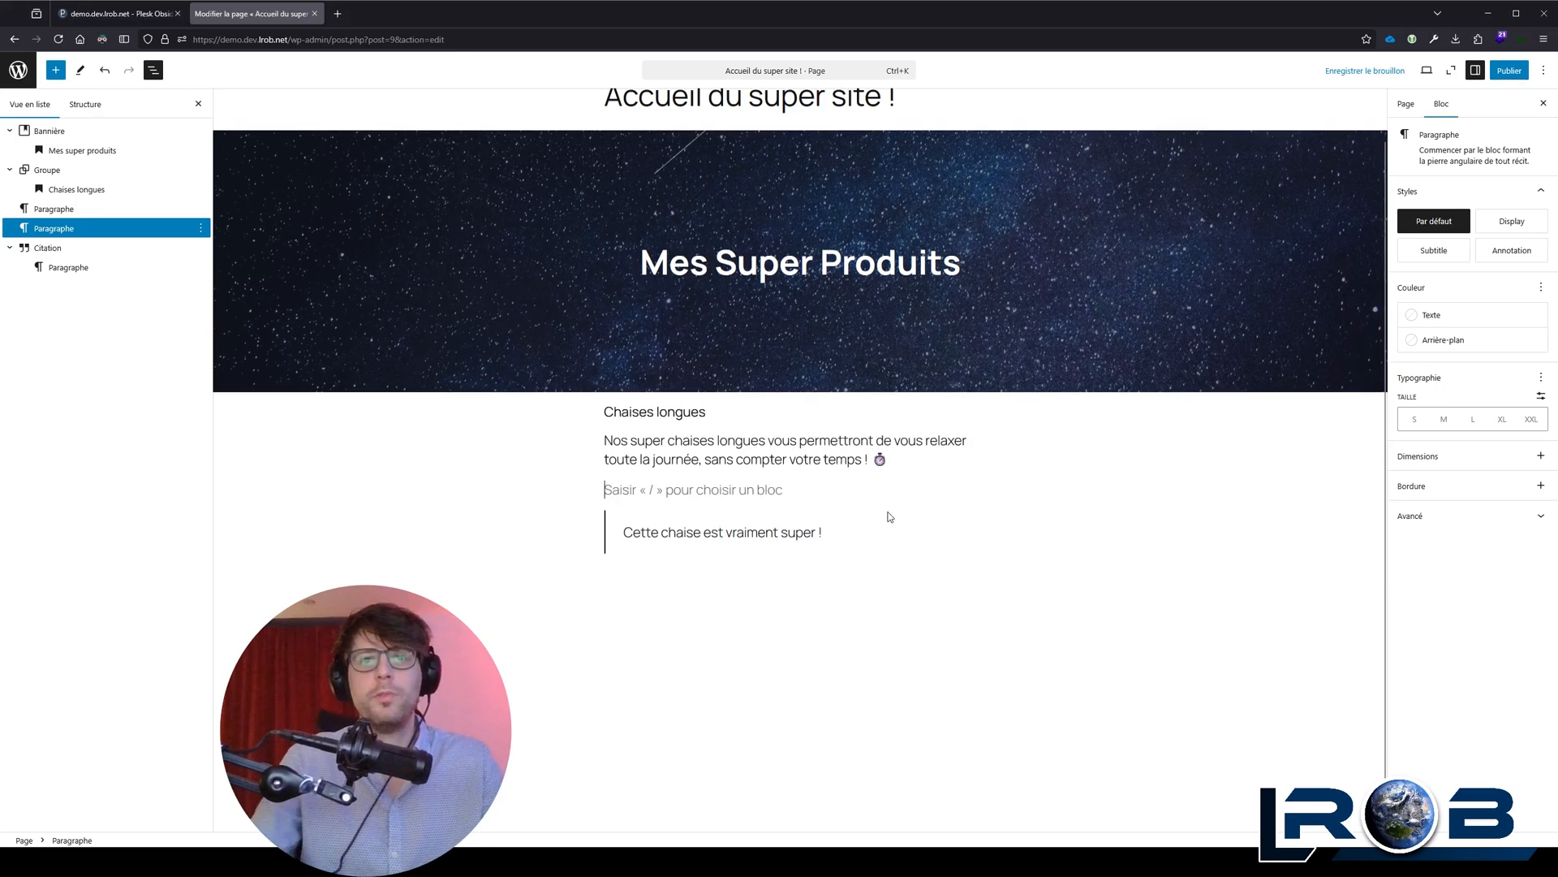
{"action": "type", "text": "/"}
{"action": "key", "text": "Down"}
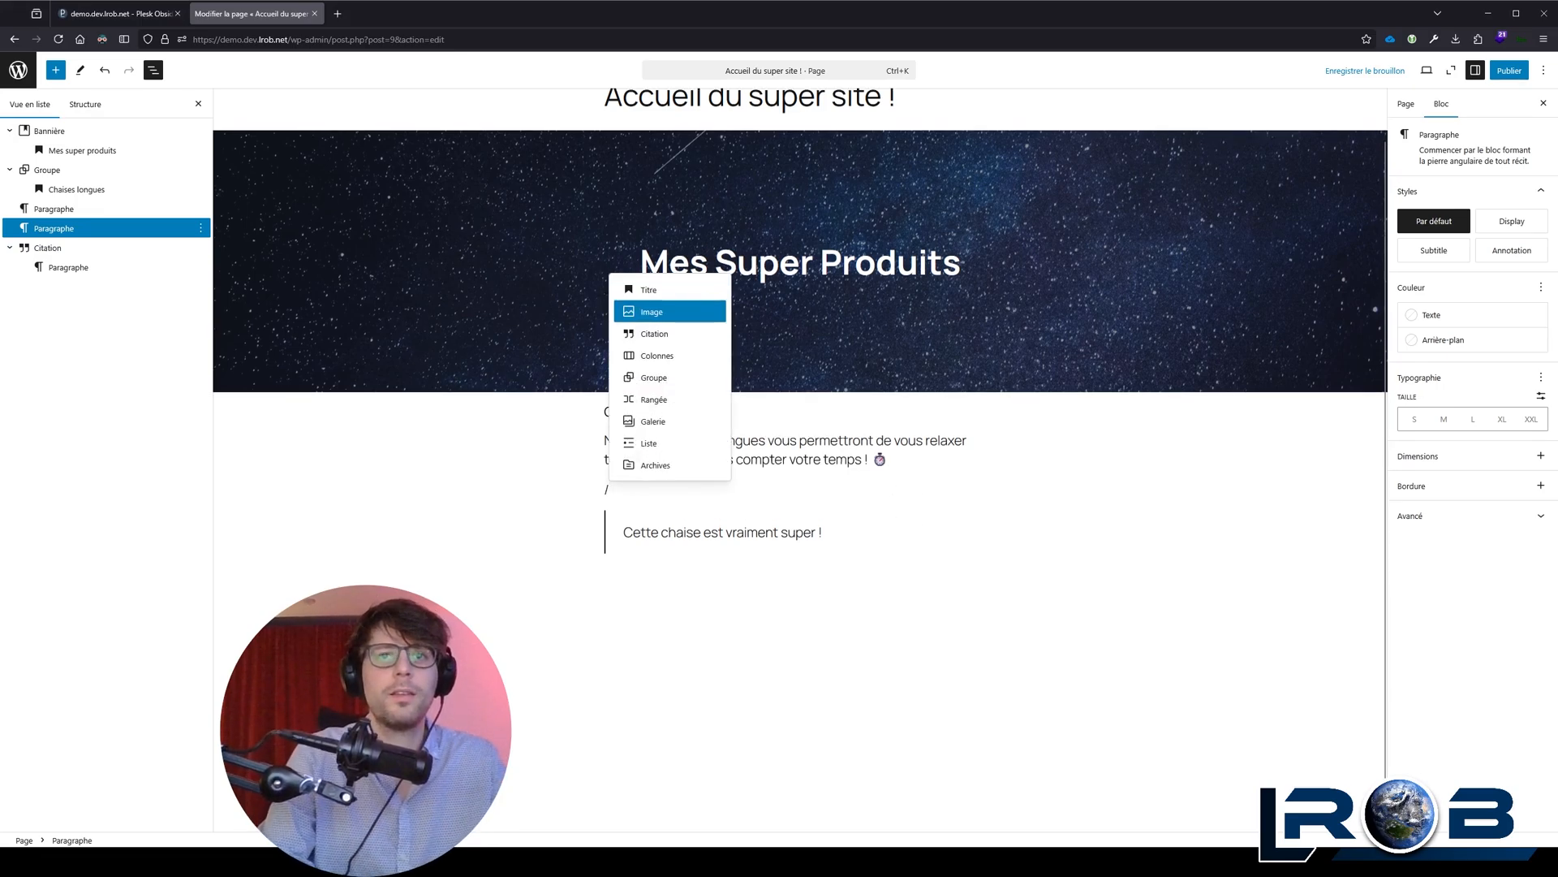
{"action": "key", "text": "Return"}
{"action": "left_click_drag", "start_coordinate": [2, 218], "coordinate": [718, 540]}
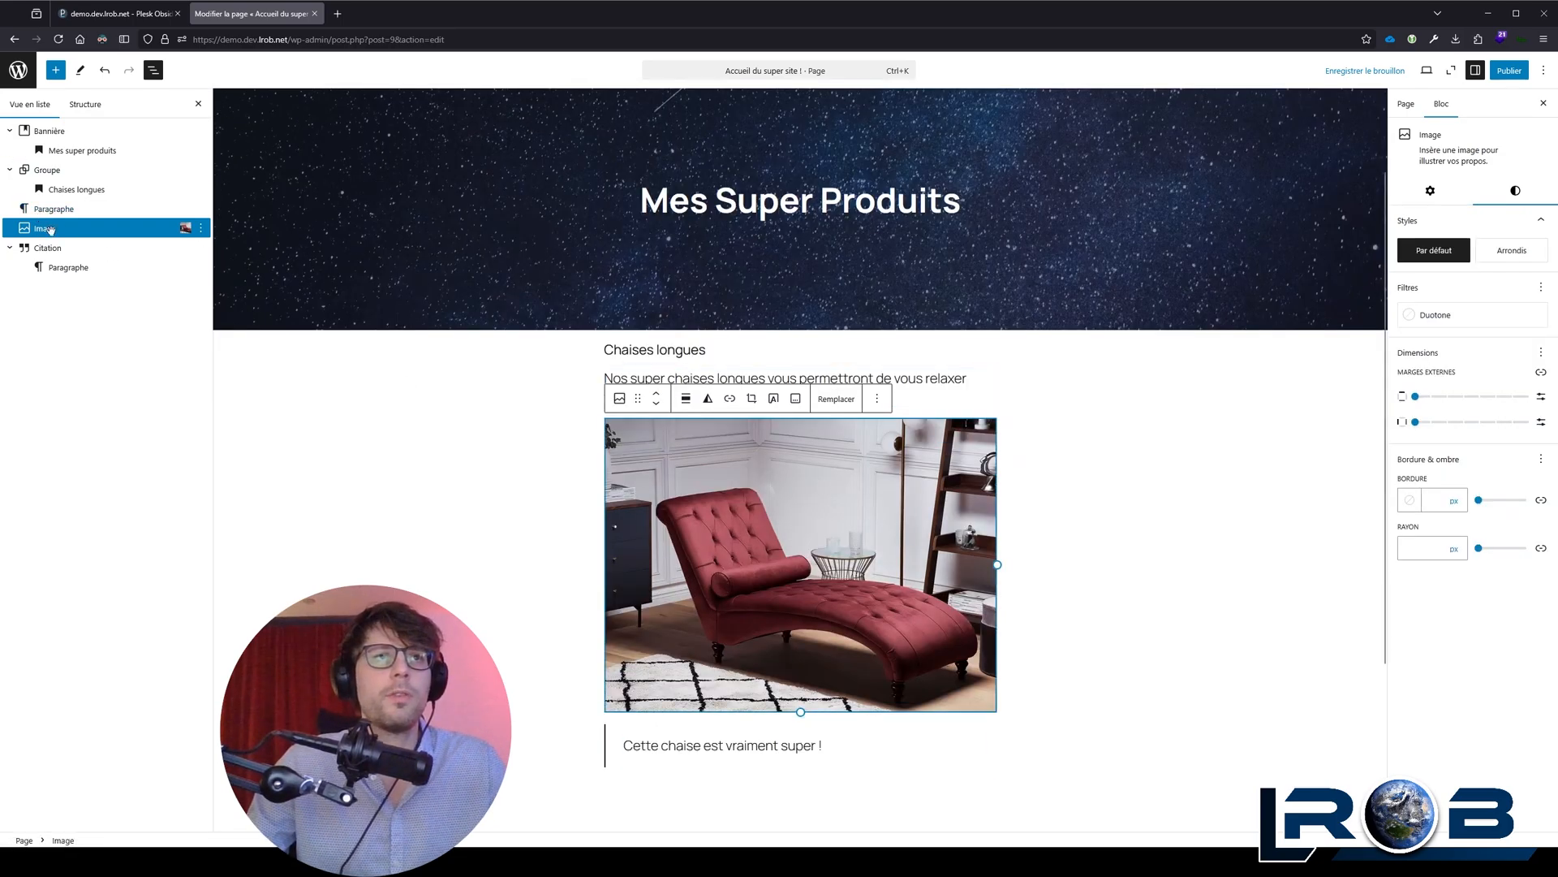
Step: Move the paragraph and the image into the Groupe block, below the "Chaises longues" heading
{"action": "left_click", "coordinate": [50, 209], "text": "shift"}
{"action": "left_click_drag", "start_coordinate": [49, 209], "coordinate": [64, 208]}
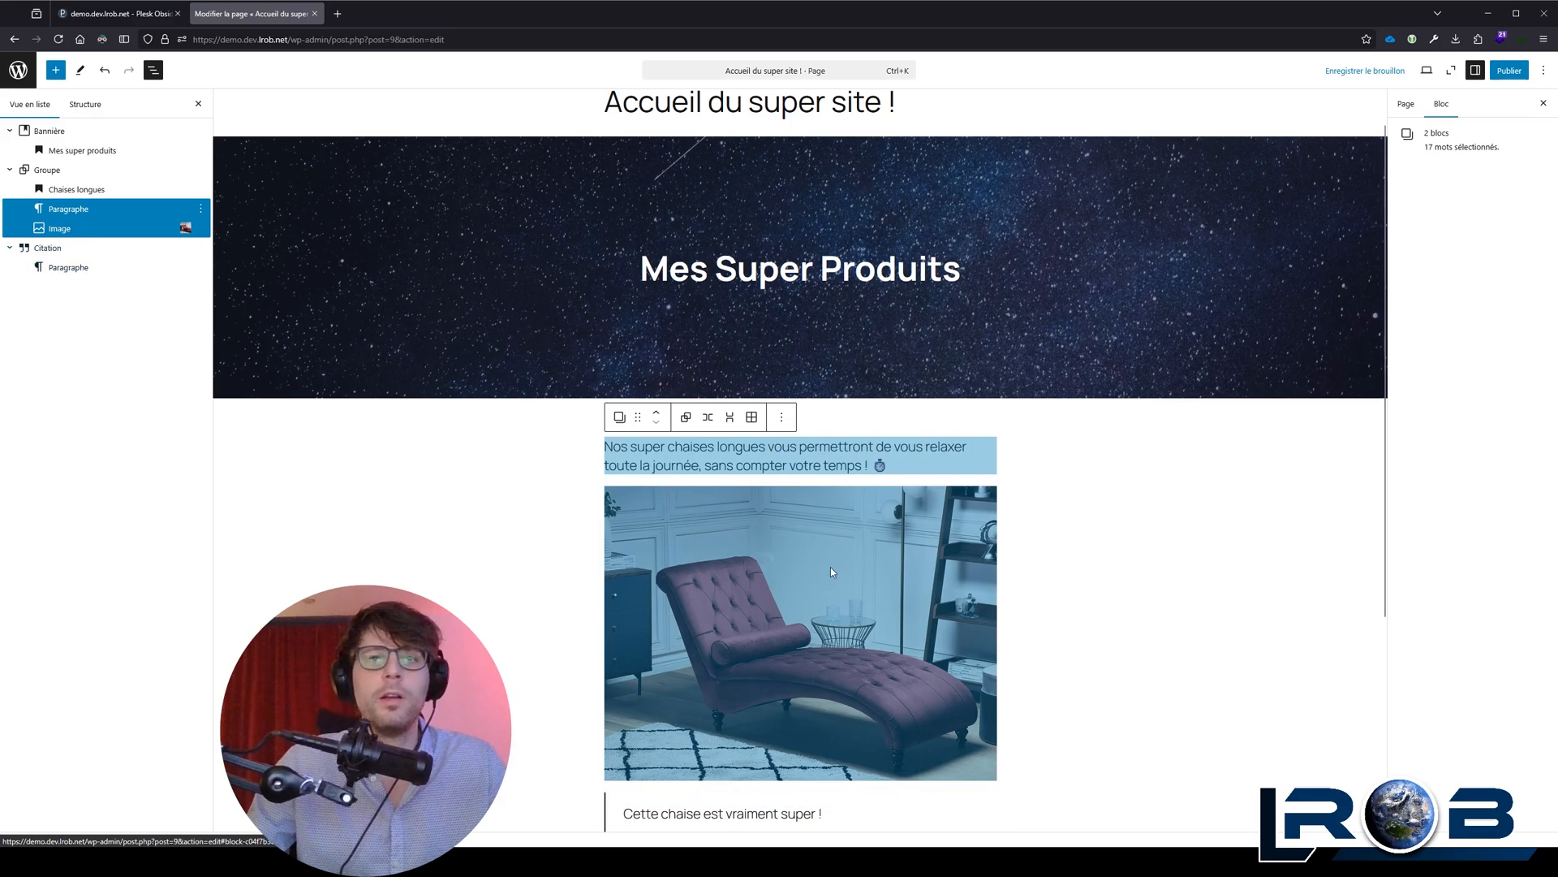
{"action": "left_click", "coordinate": [844, 547]}
{"action": "left_click", "coordinate": [939, 451]}
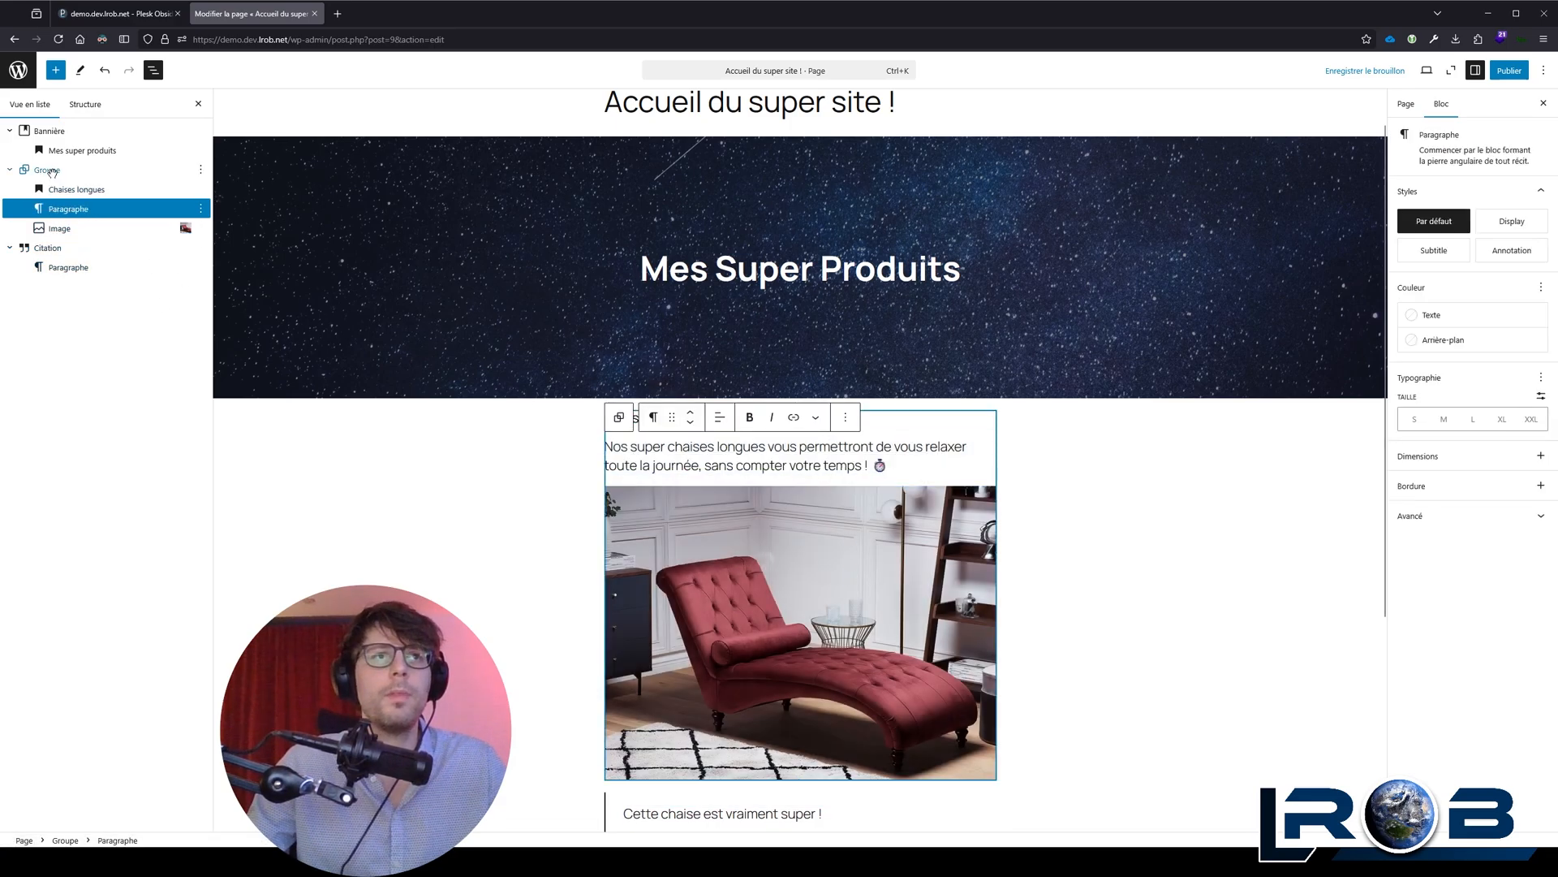
Step: Try moving the whole Groupe block above the banner and put it back below
{"action": "left_click", "coordinate": [617, 414]}
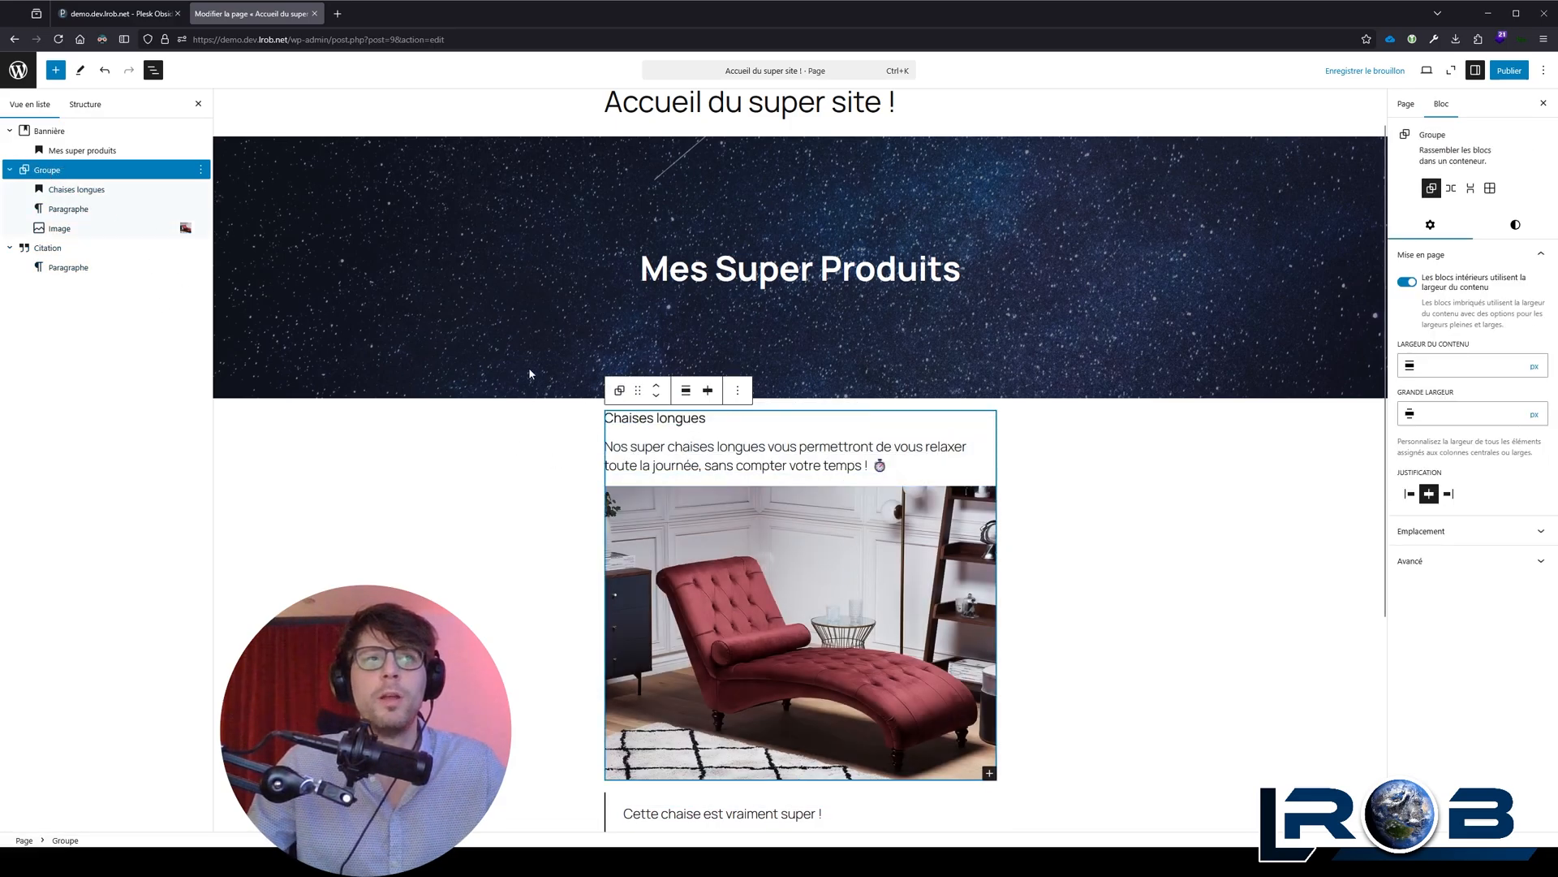
{"action": "left_click_drag", "start_coordinate": [52, 170], "coordinate": [62, 129]}
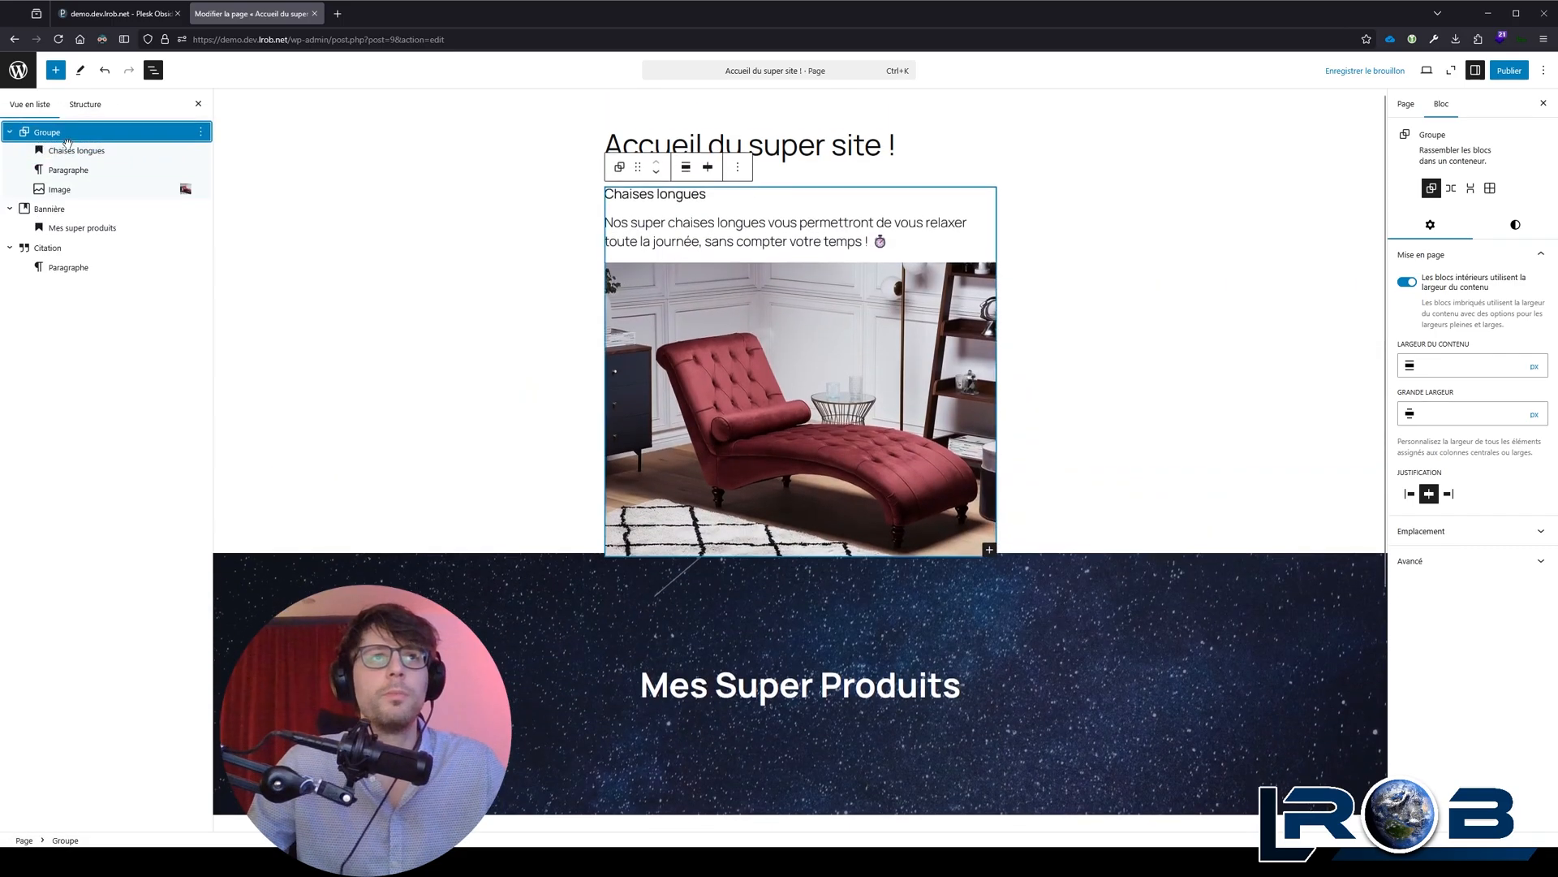
{"action": "left_click", "coordinate": [657, 168]}
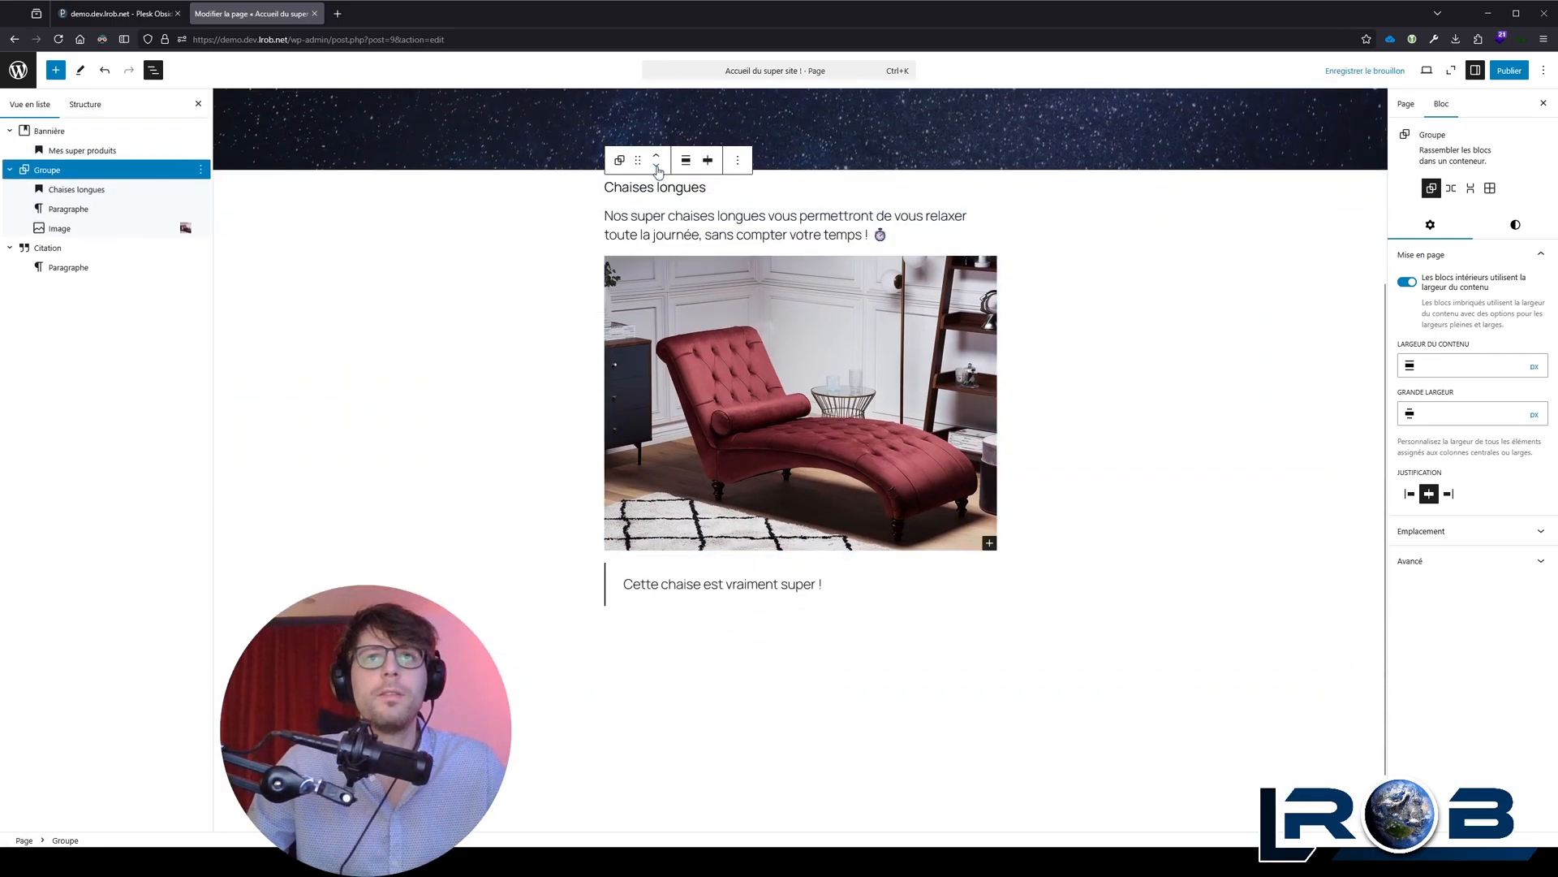
{"action": "left_click", "coordinate": [657, 159]}
{"action": "left_click", "coordinate": [656, 167]}
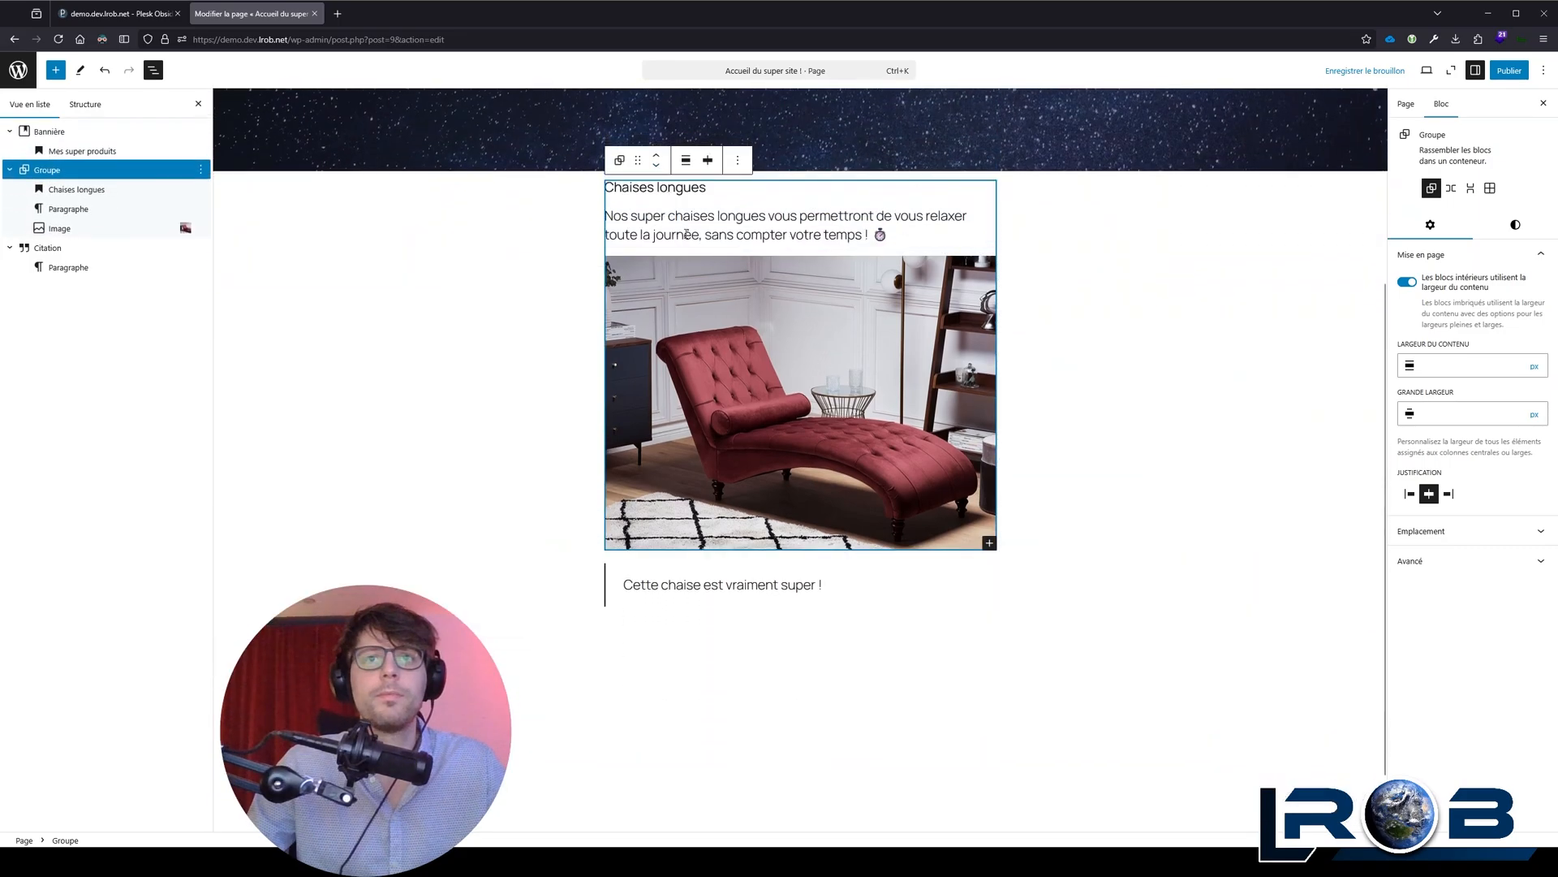
Step: Move the Citation block into the Groupe block, below the image
{"action": "left_click_drag", "start_coordinate": [82, 258], "coordinate": [98, 238]}
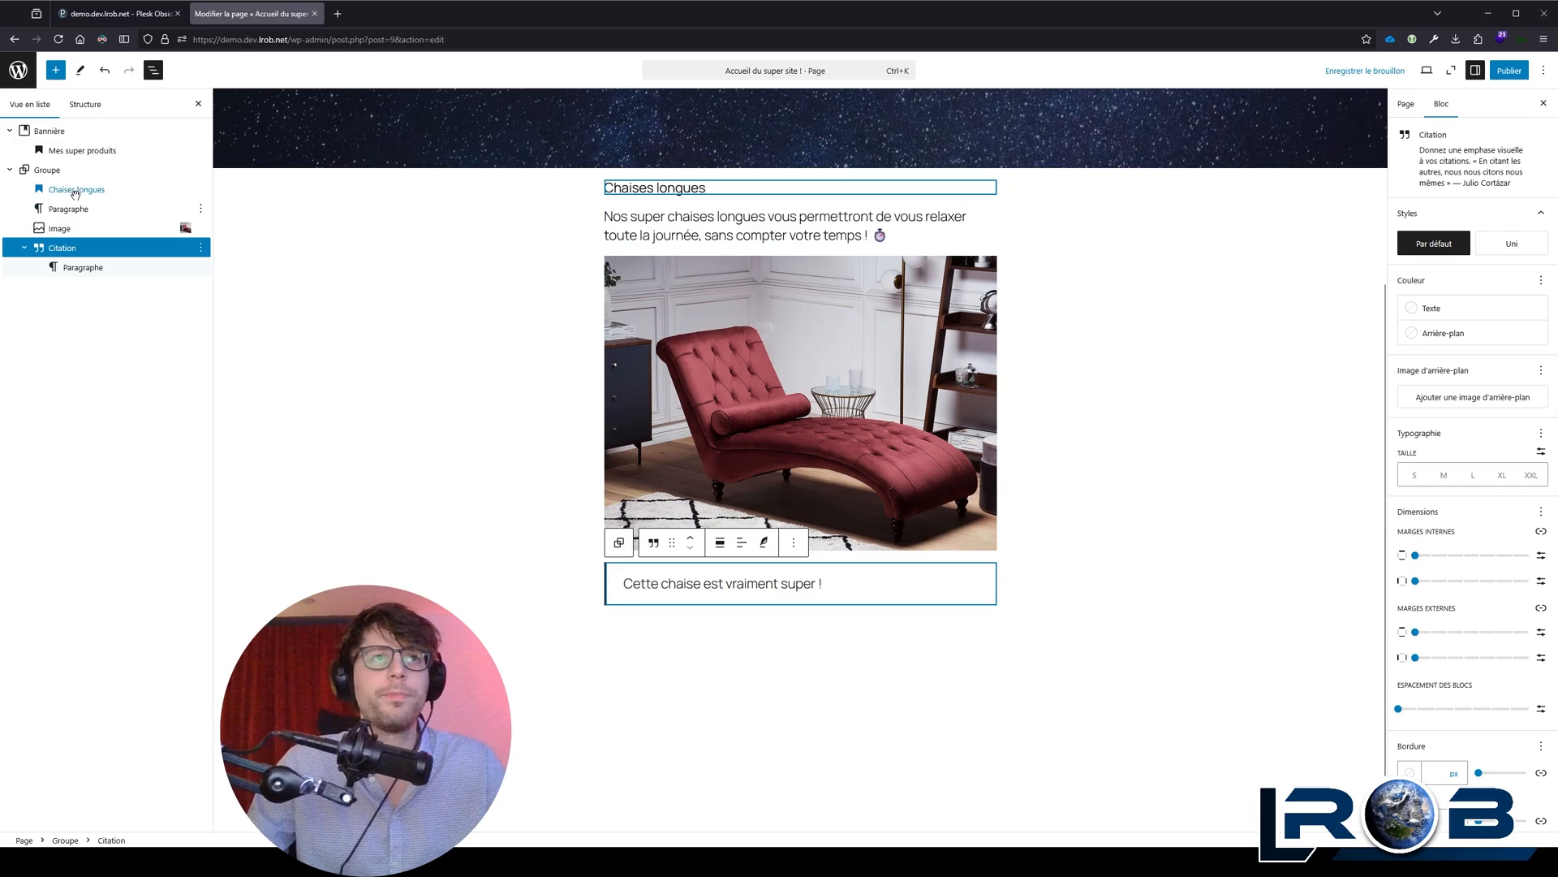
{"action": "left_click", "coordinate": [772, 328]}
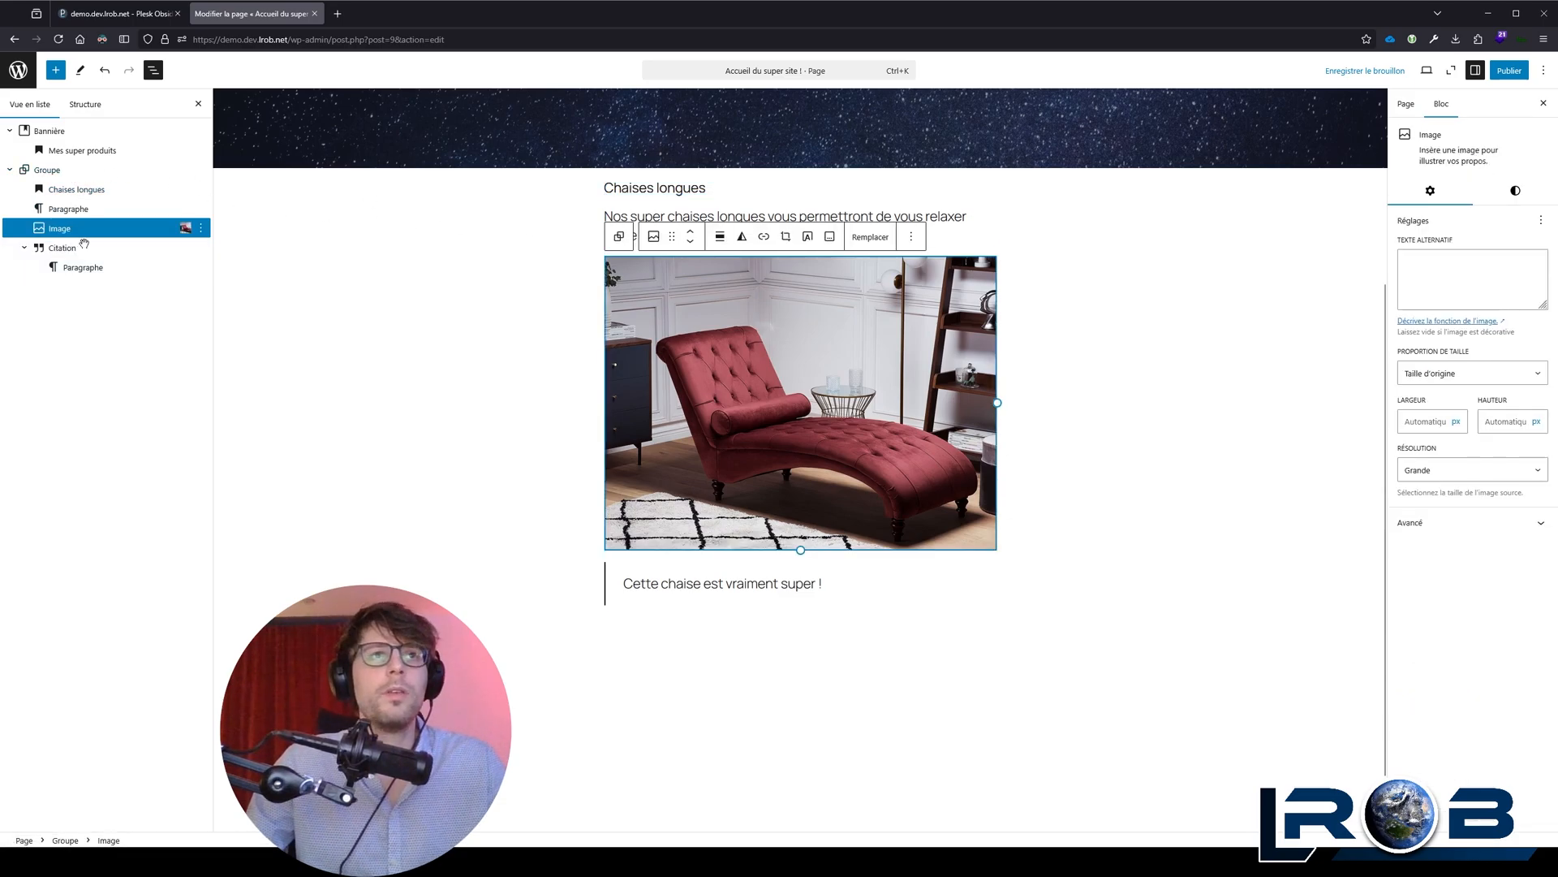
{"action": "left_click", "coordinate": [719, 211]}
{"action": "left_click", "coordinate": [719, 308]}
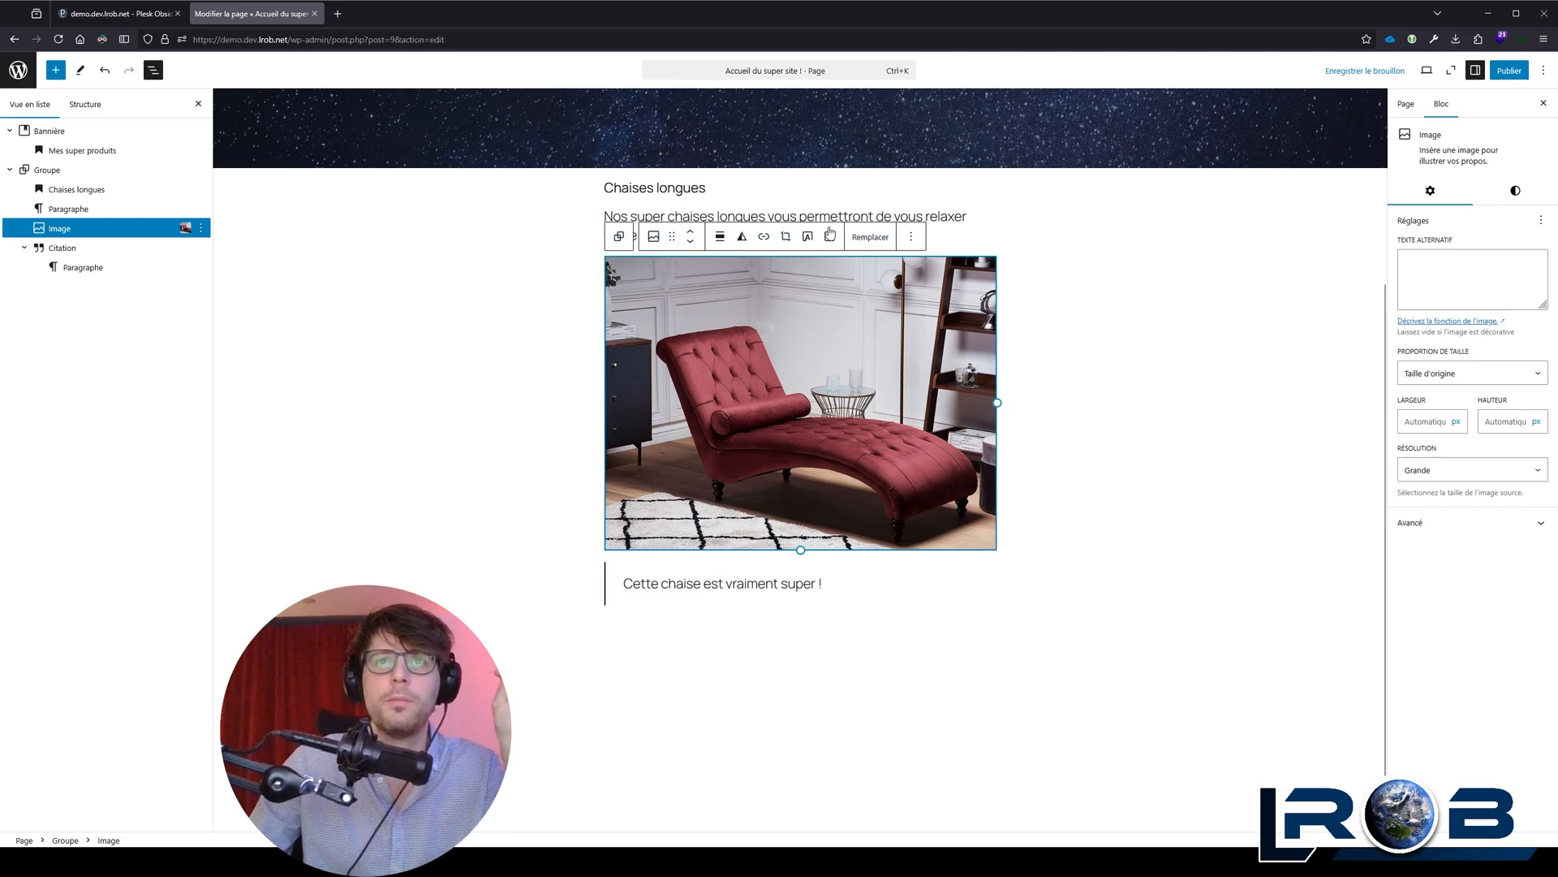
{"action": "left_click", "coordinate": [619, 236]}
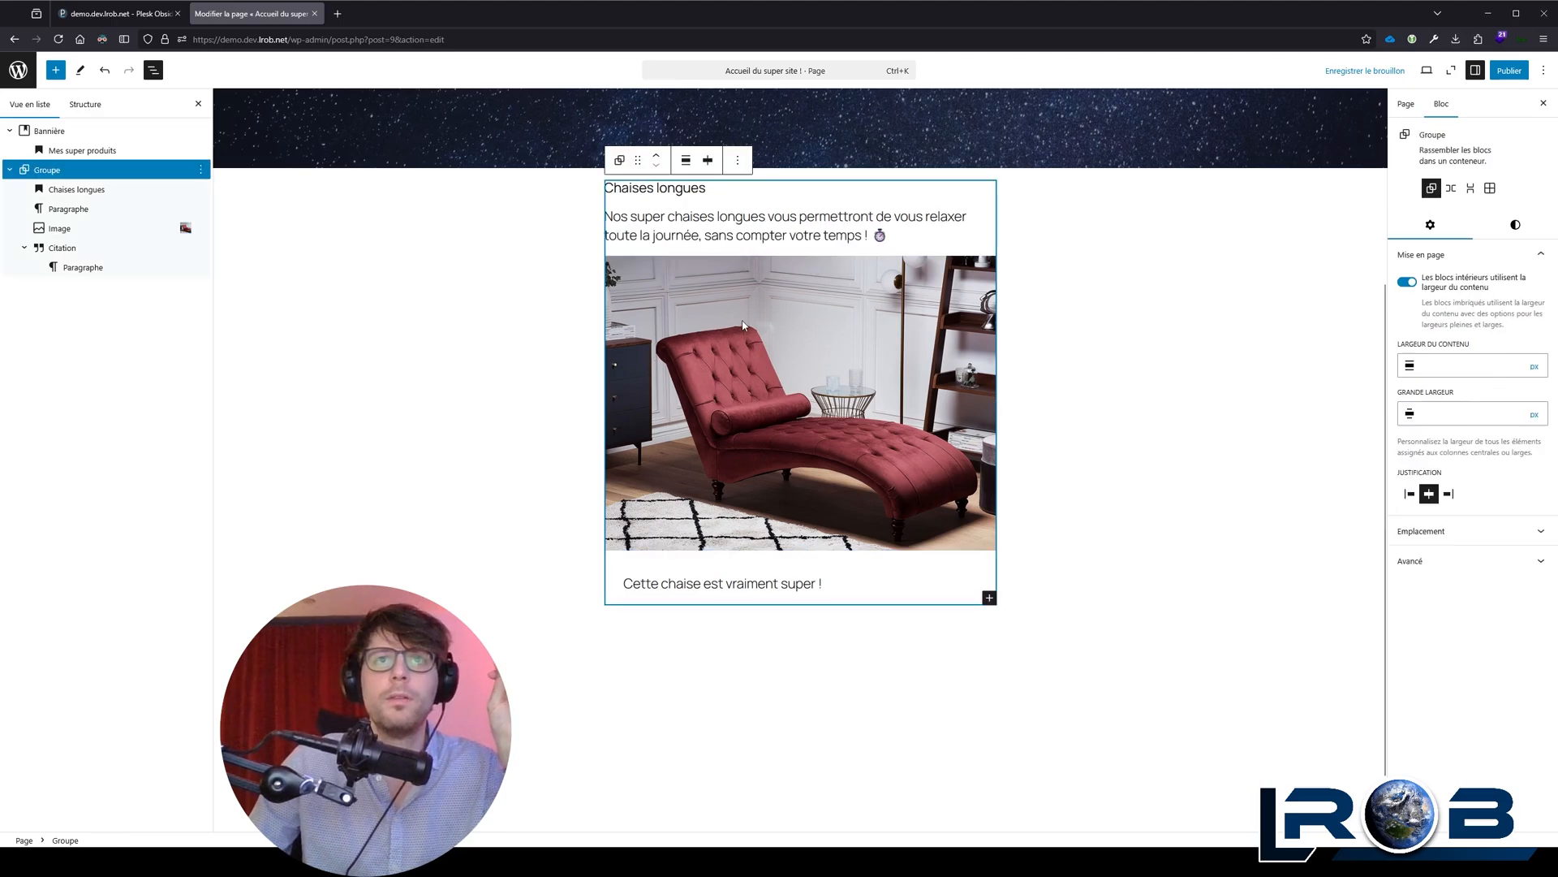
Step: Set the chaise longue image's link option to "Agrandir au clic"
{"action": "left_click", "coordinate": [684, 339]}
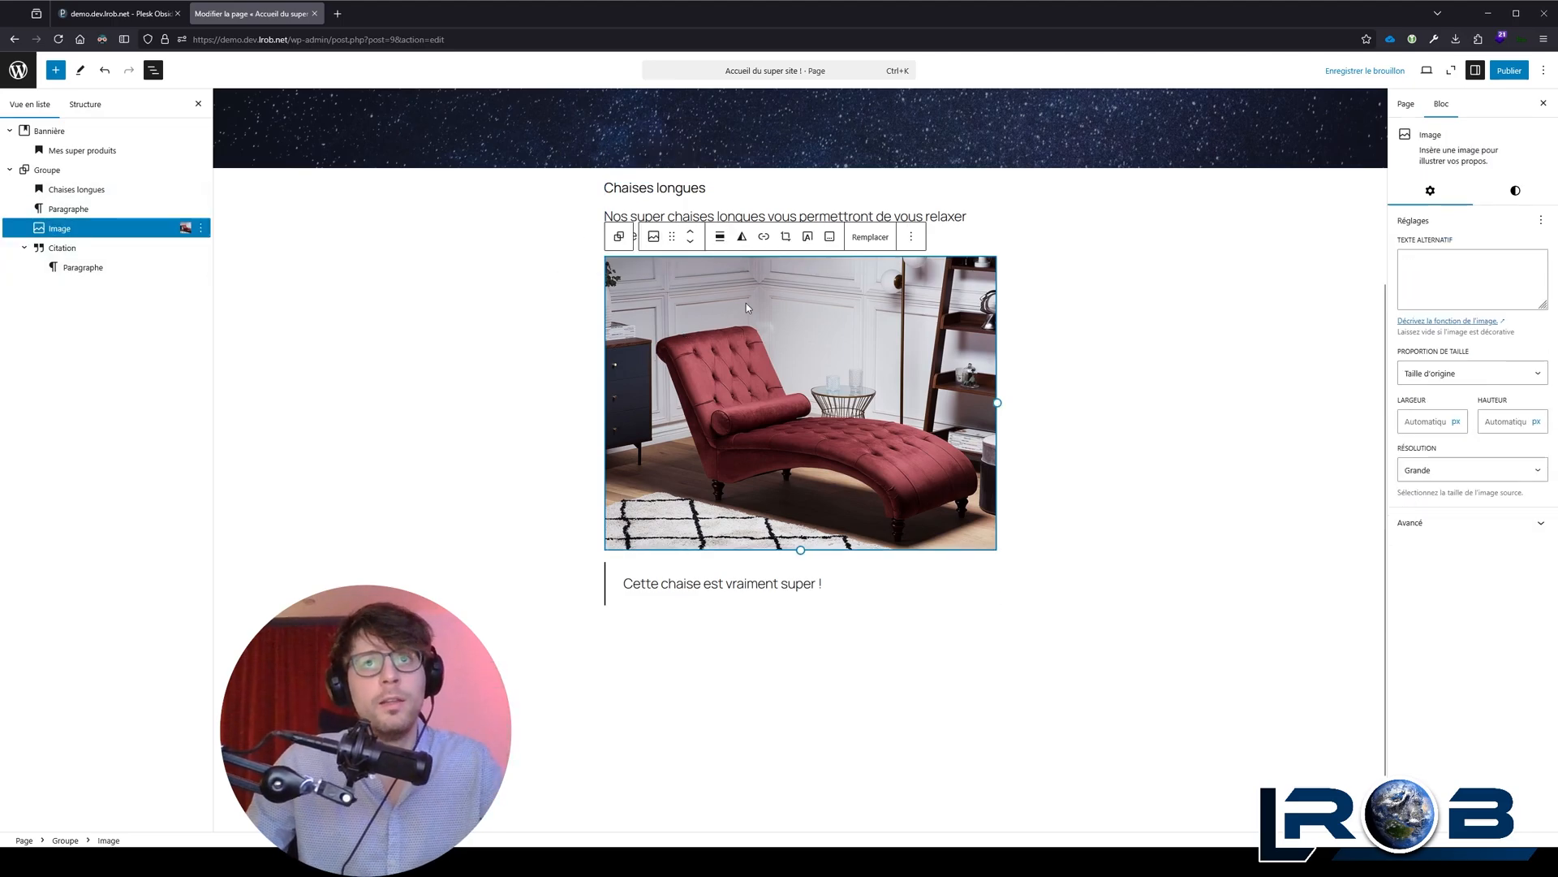
{"action": "left_click", "coordinate": [762, 244]}
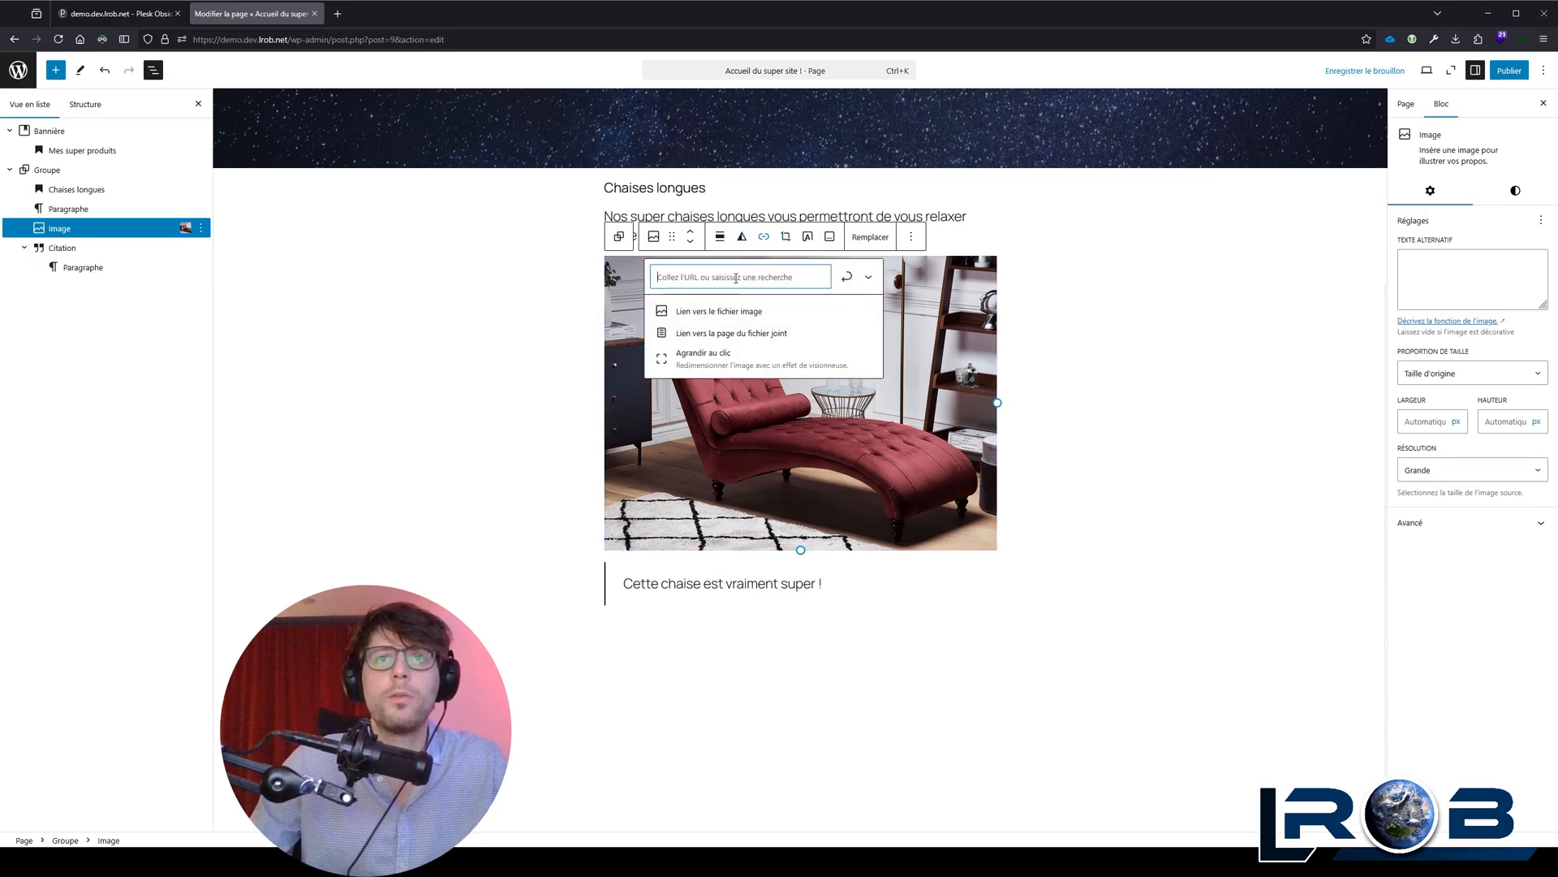
{"action": "left_click", "coordinate": [712, 360]}
{"action": "left_click", "coordinate": [828, 327]}
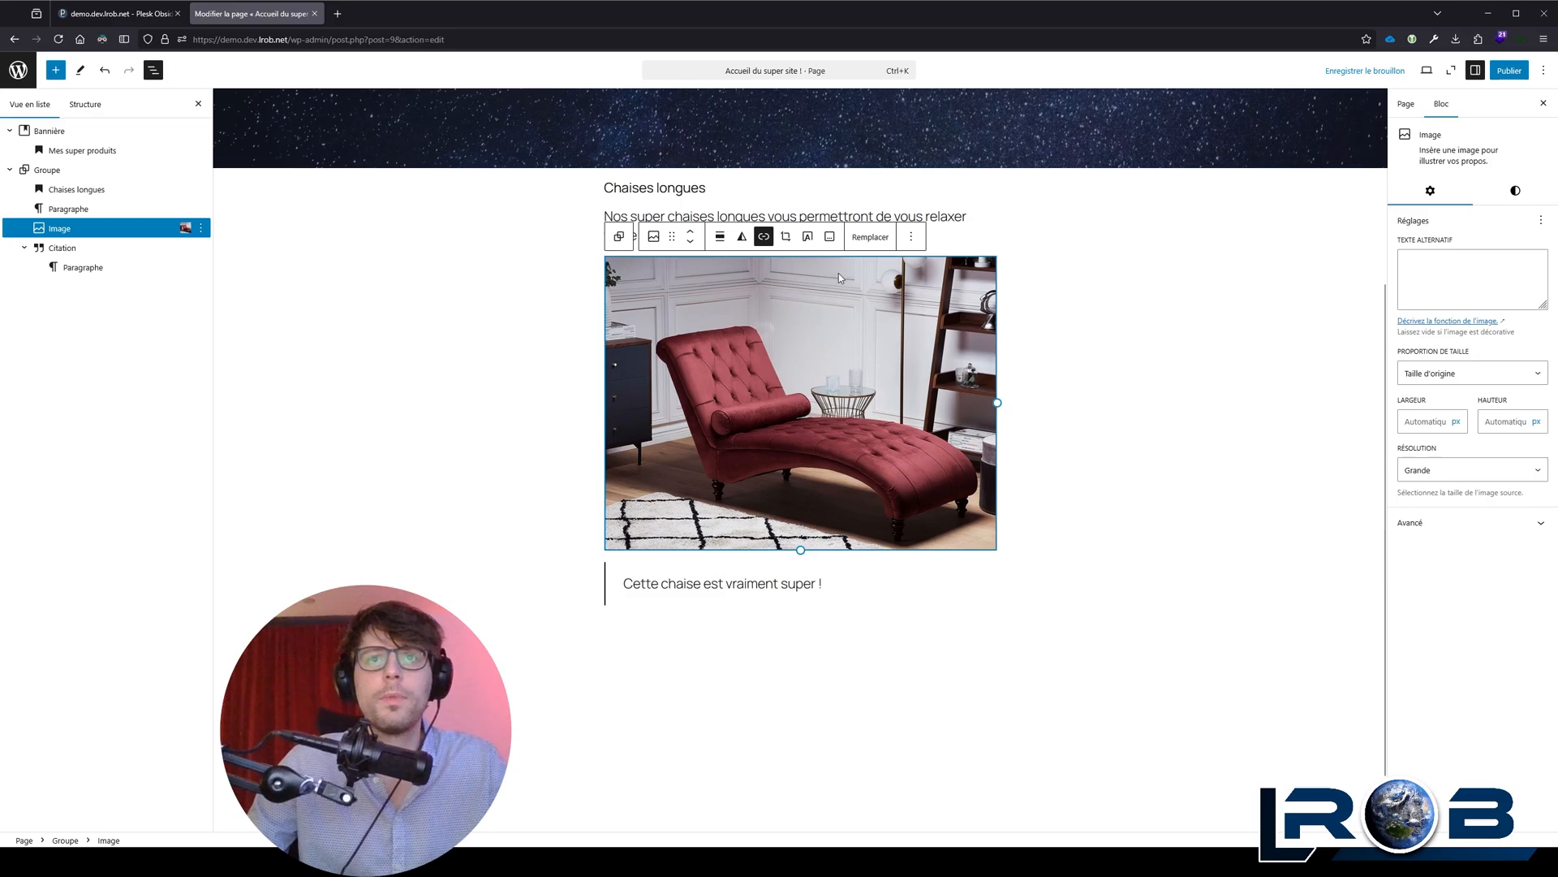
Step: Set the LRob logo from the media library as the page's featured image
{"action": "left_click", "coordinate": [1506, 71]}
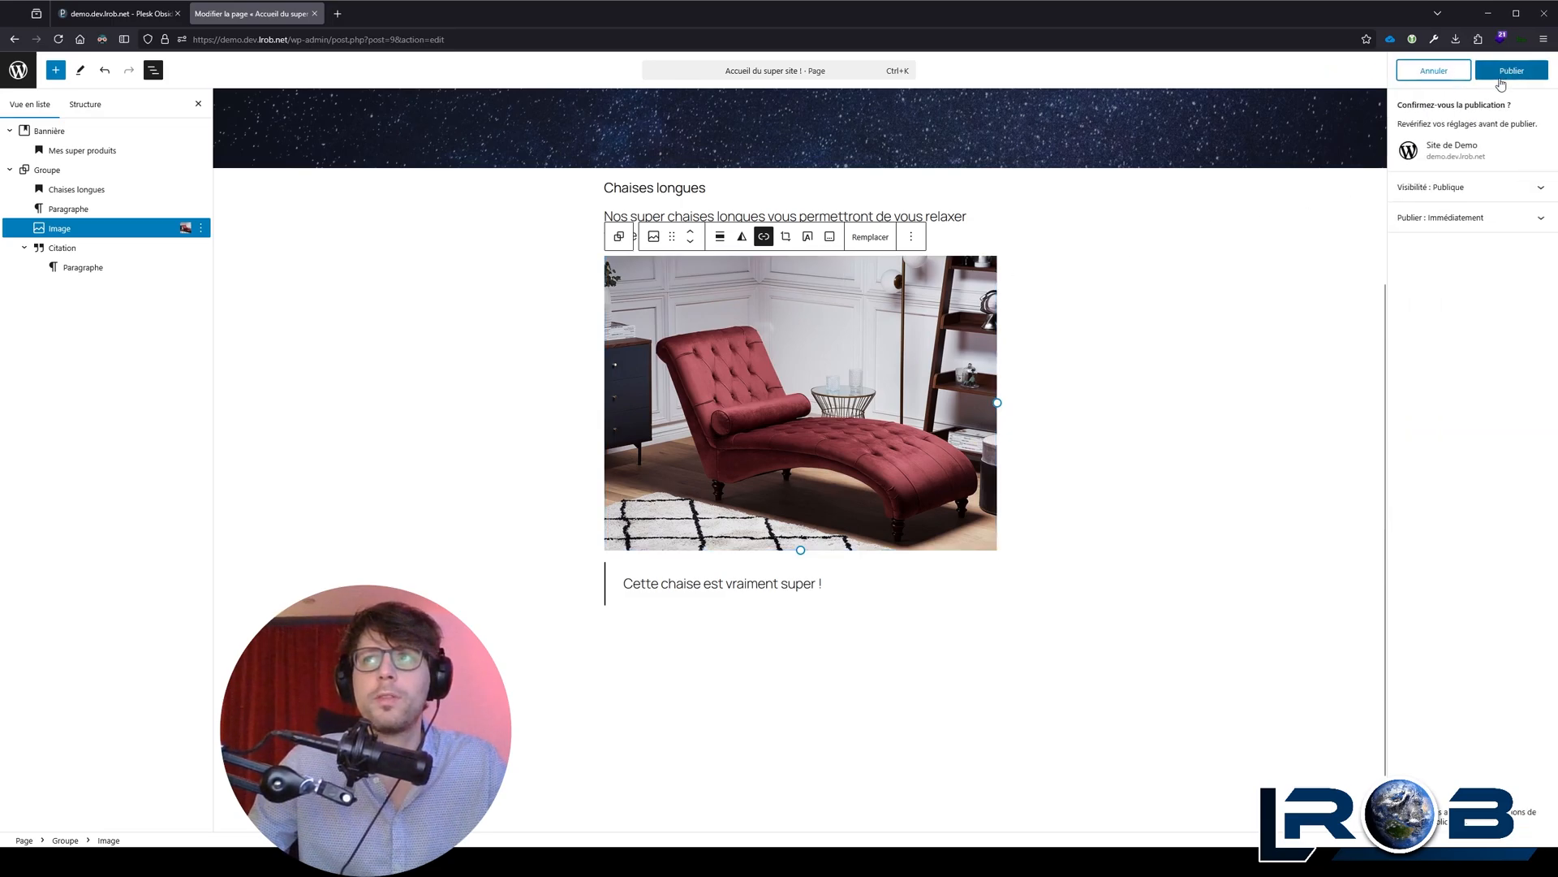
{"action": "left_click", "coordinate": [1452, 73]}
{"action": "left_click", "coordinate": [1406, 104]}
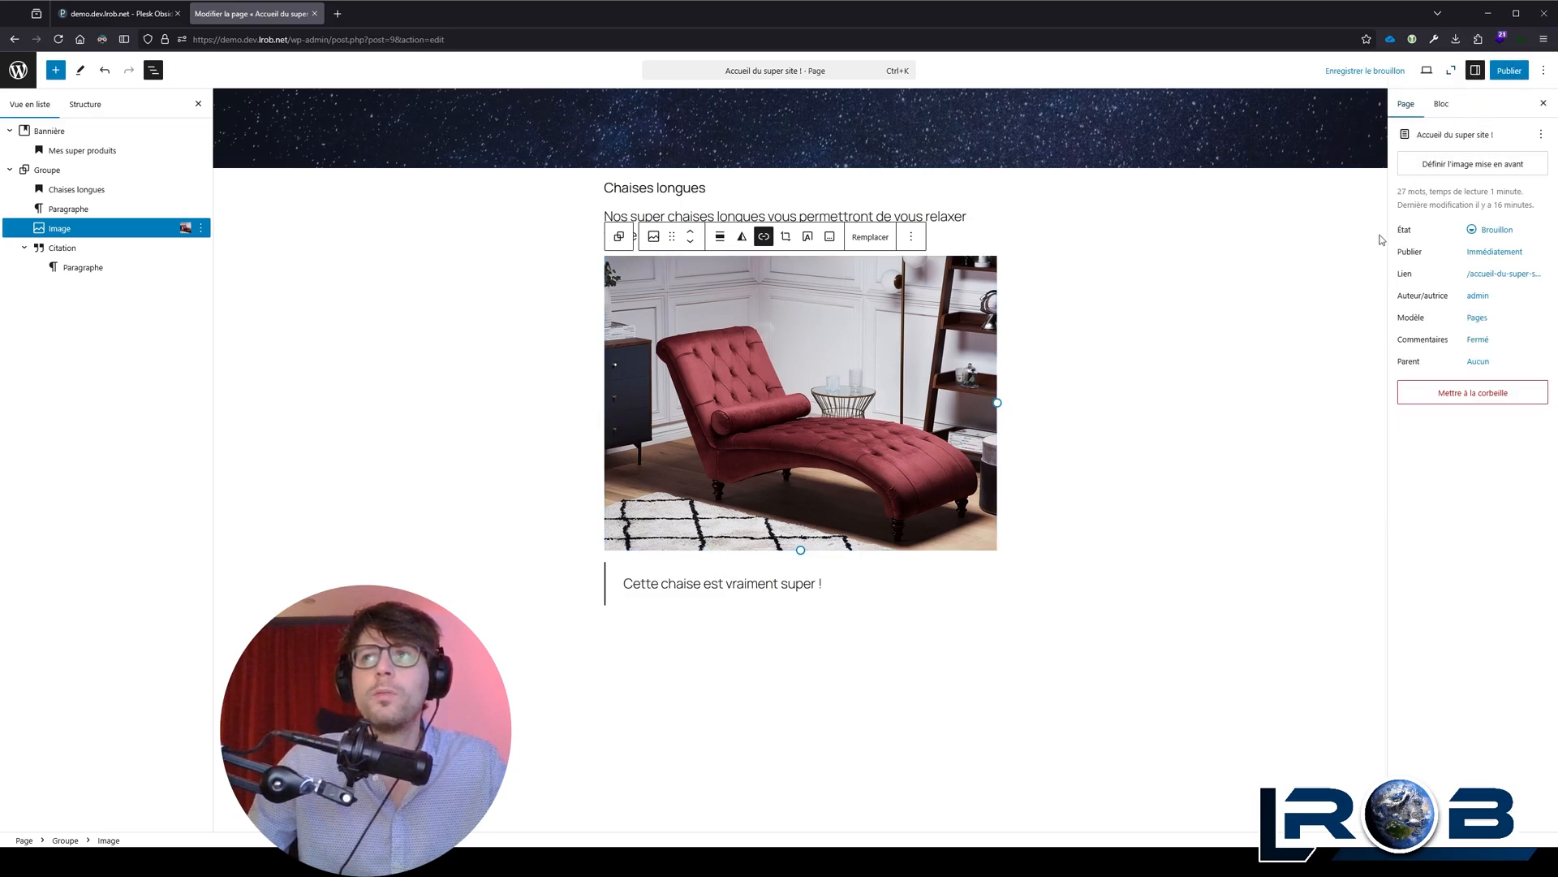
{"action": "left_click", "coordinate": [1458, 165]}
{"action": "left_click", "coordinate": [199, 235]}
{"action": "left_click", "coordinate": [308, 236]}
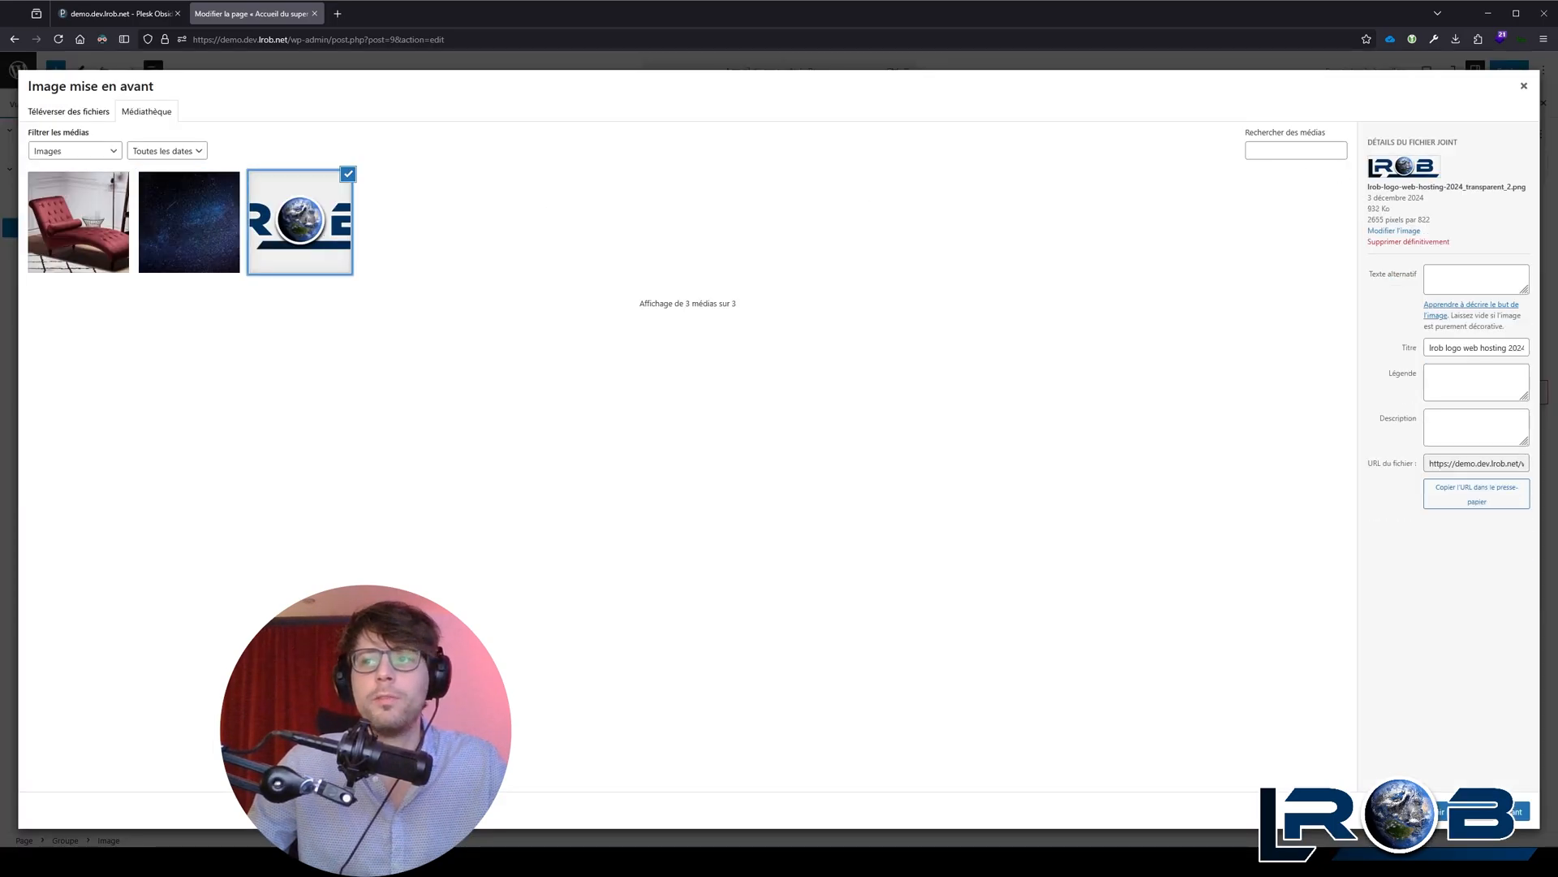
{"action": "left_click", "coordinate": [1485, 811]}
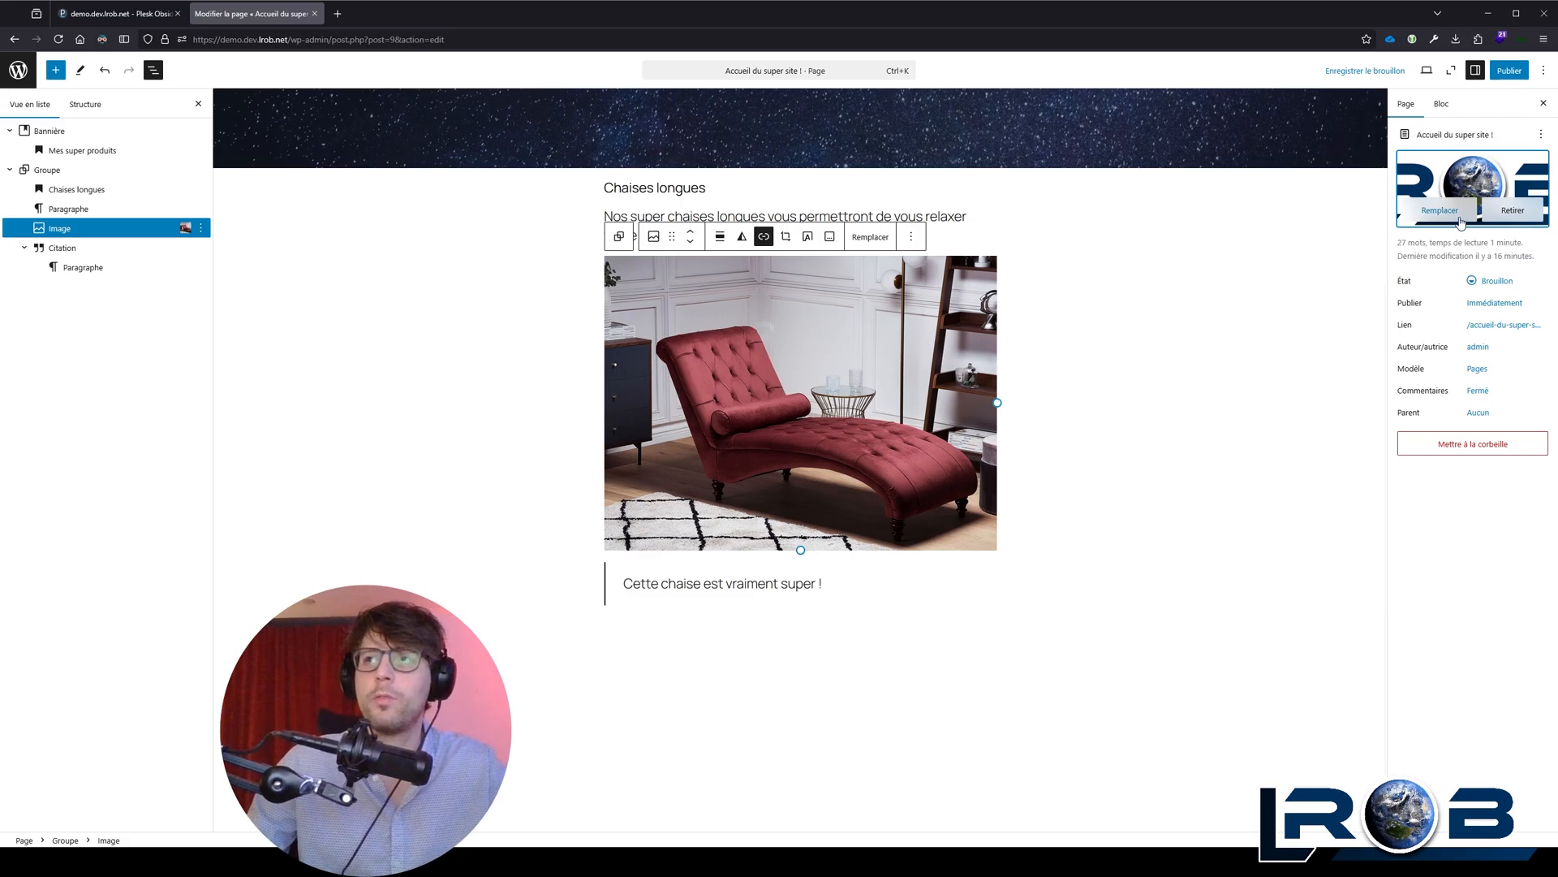
Step: Shorten the page's link slug to "accueil"
{"action": "left_click", "coordinate": [1517, 326]}
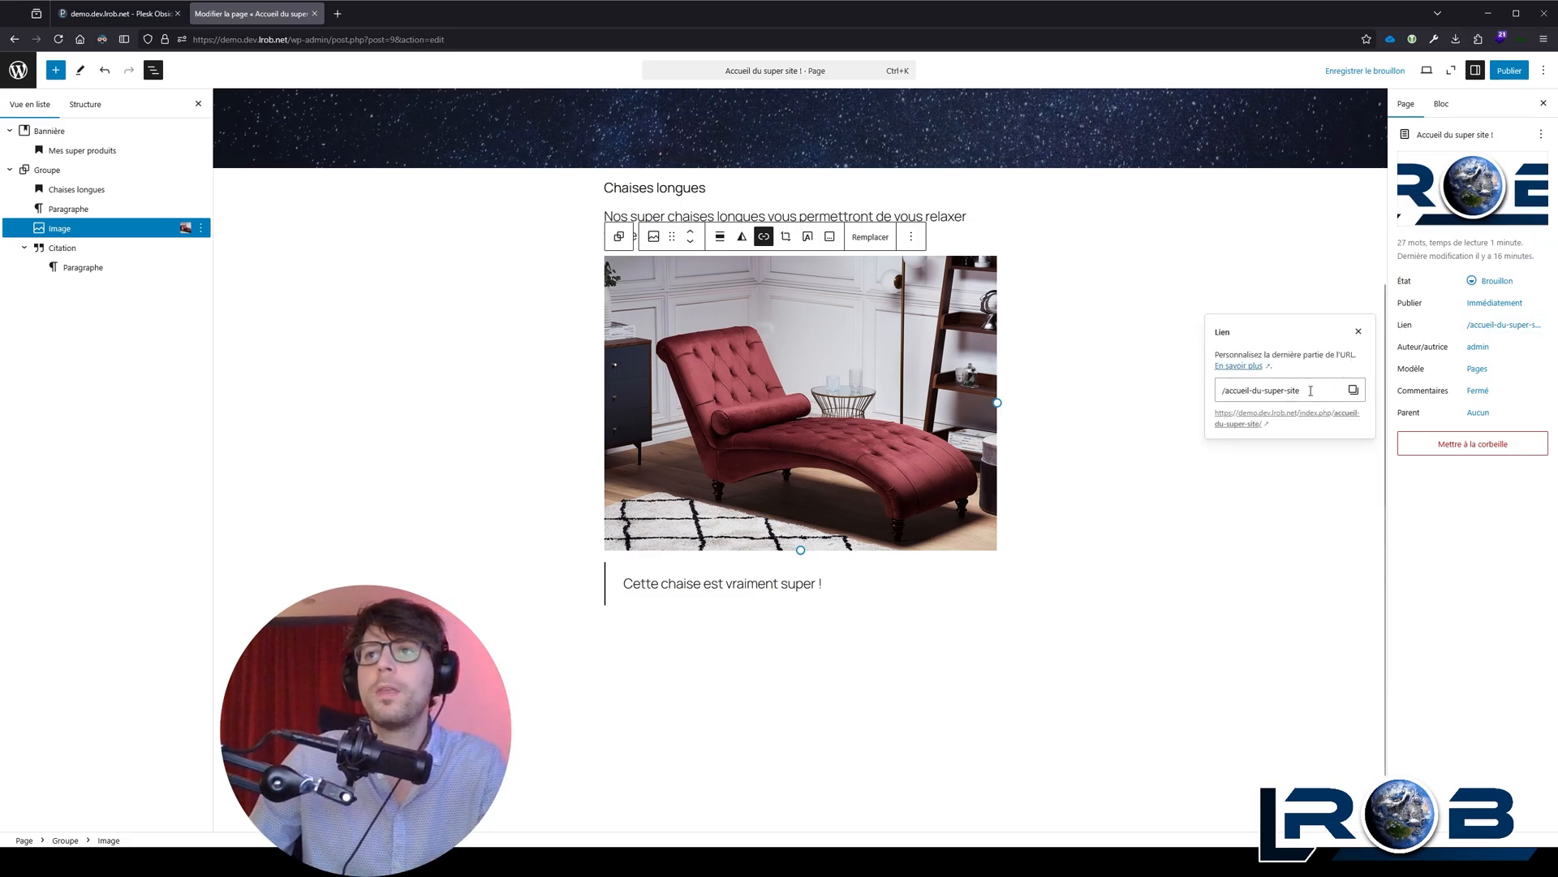
{"action": "left_click_drag", "start_coordinate": [1300, 391], "coordinate": [1252, 393]}
{"action": "key", "text": "BackSpace"}
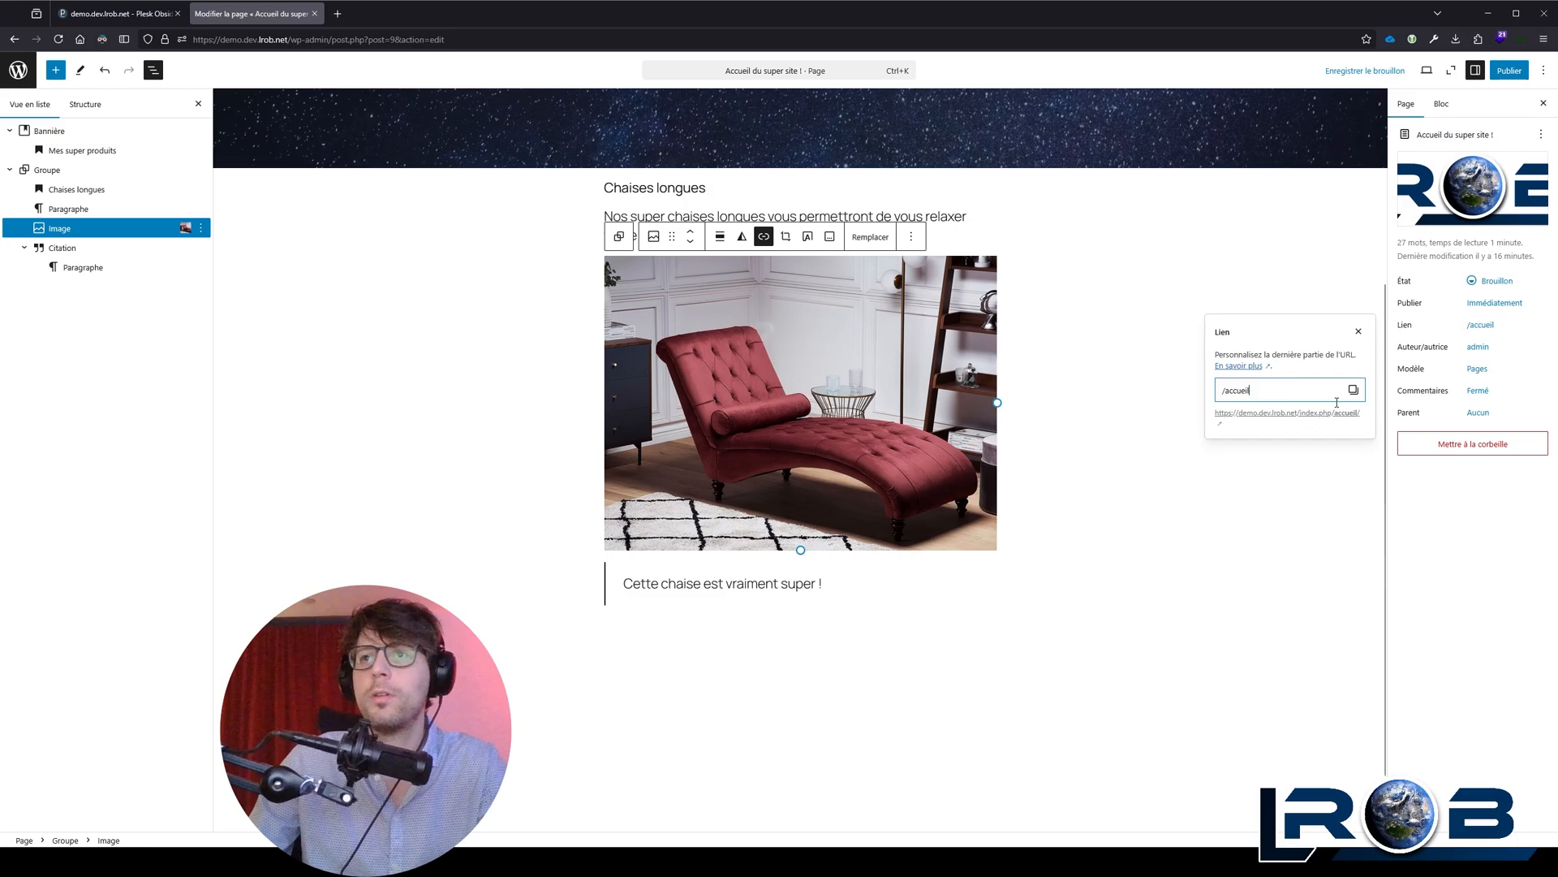
{"action": "left_click", "coordinate": [1510, 522]}
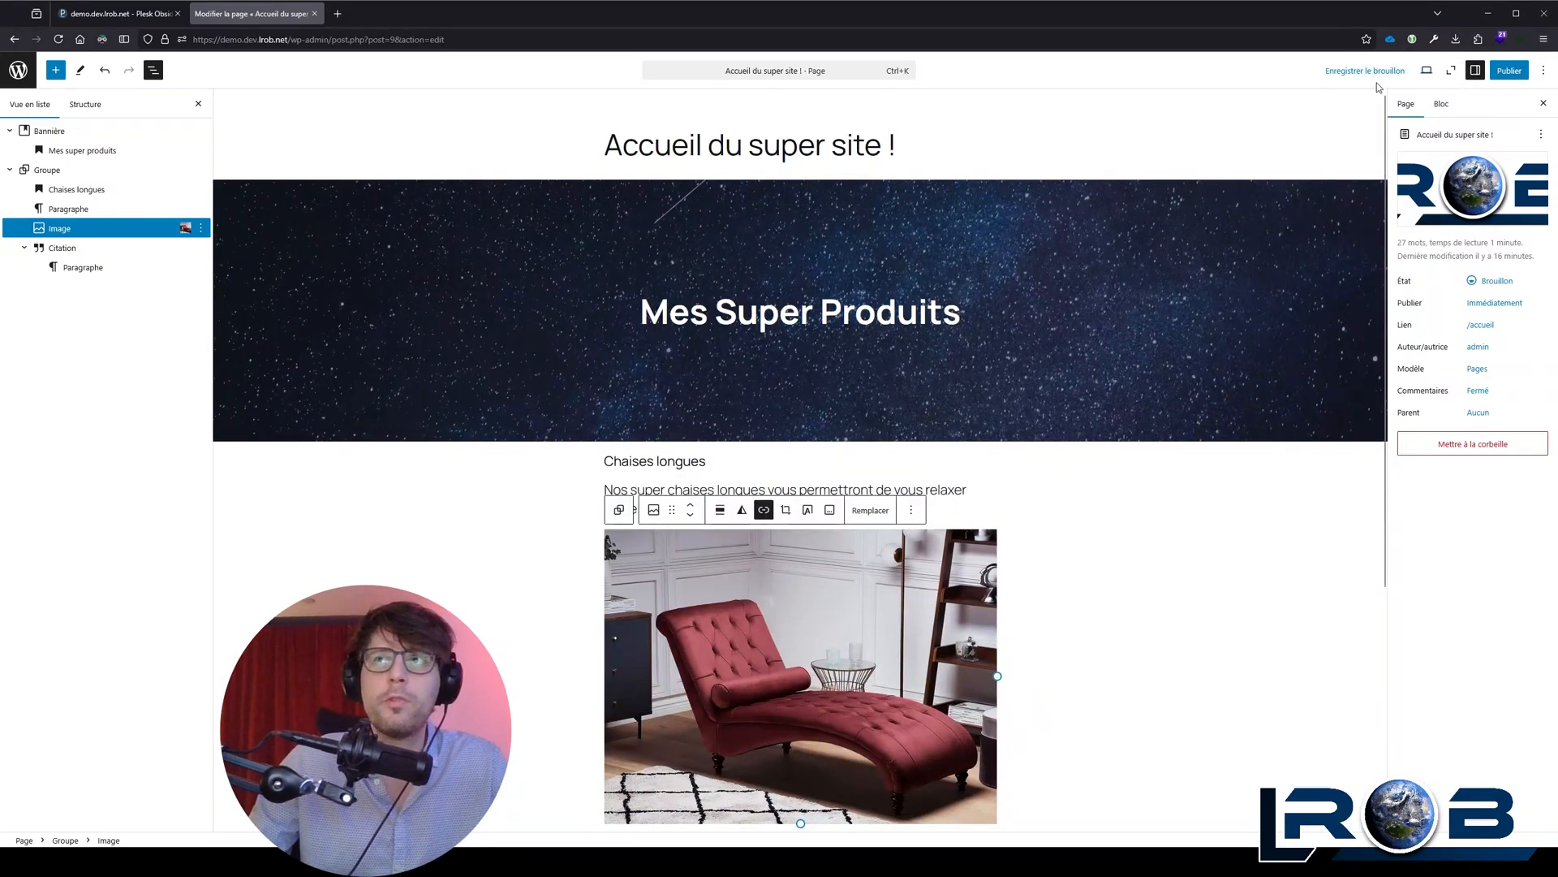
Step: Preview the page in the Mobile layout
{"action": "left_click", "coordinate": [1427, 71]}
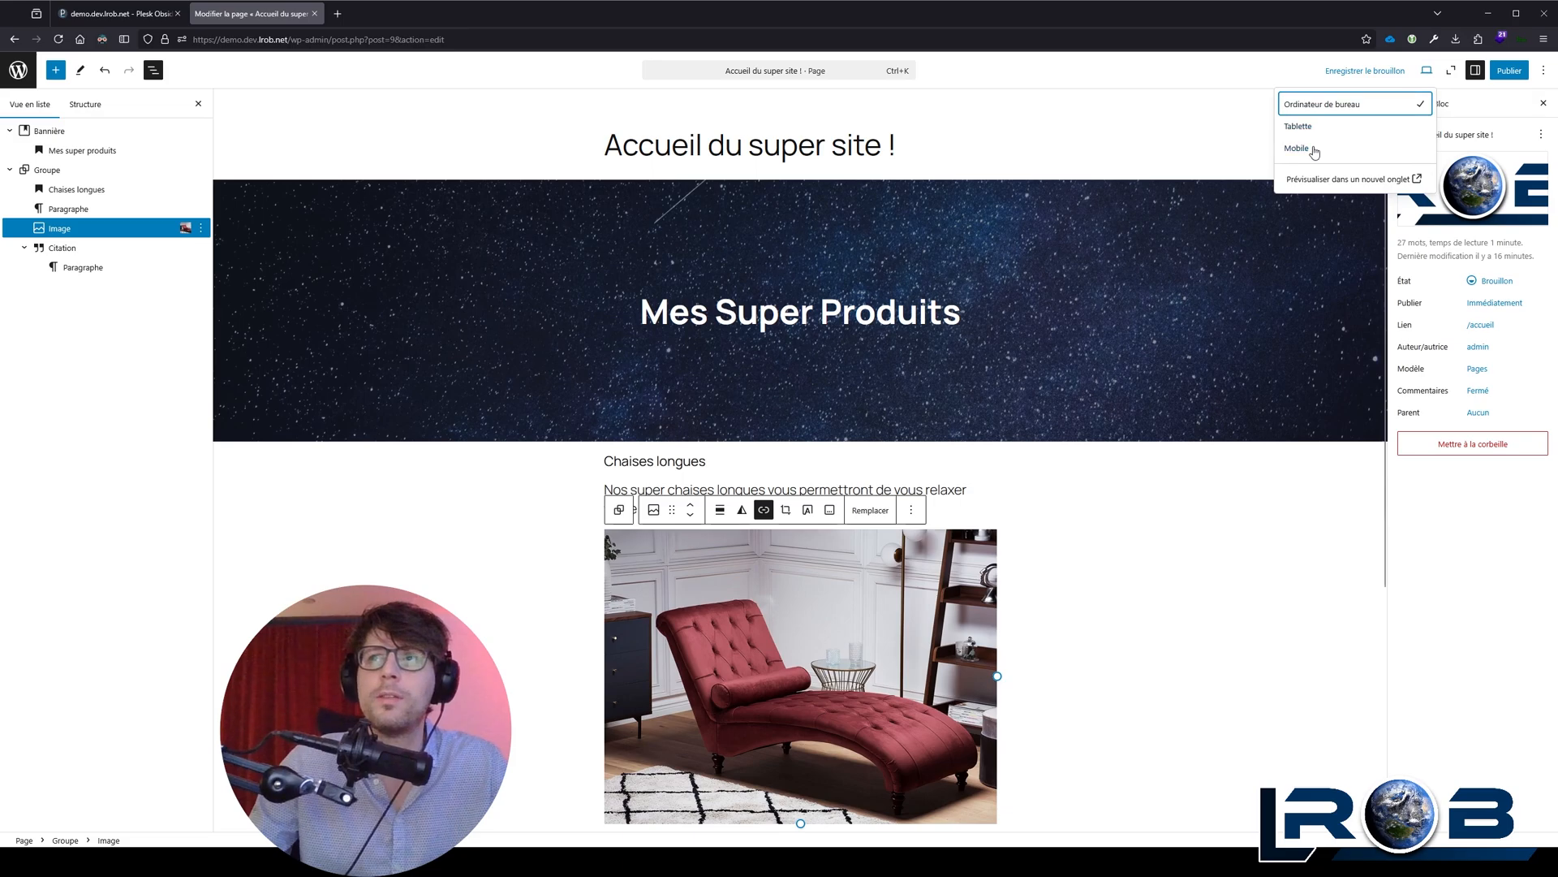
{"action": "left_click", "coordinate": [1297, 148]}
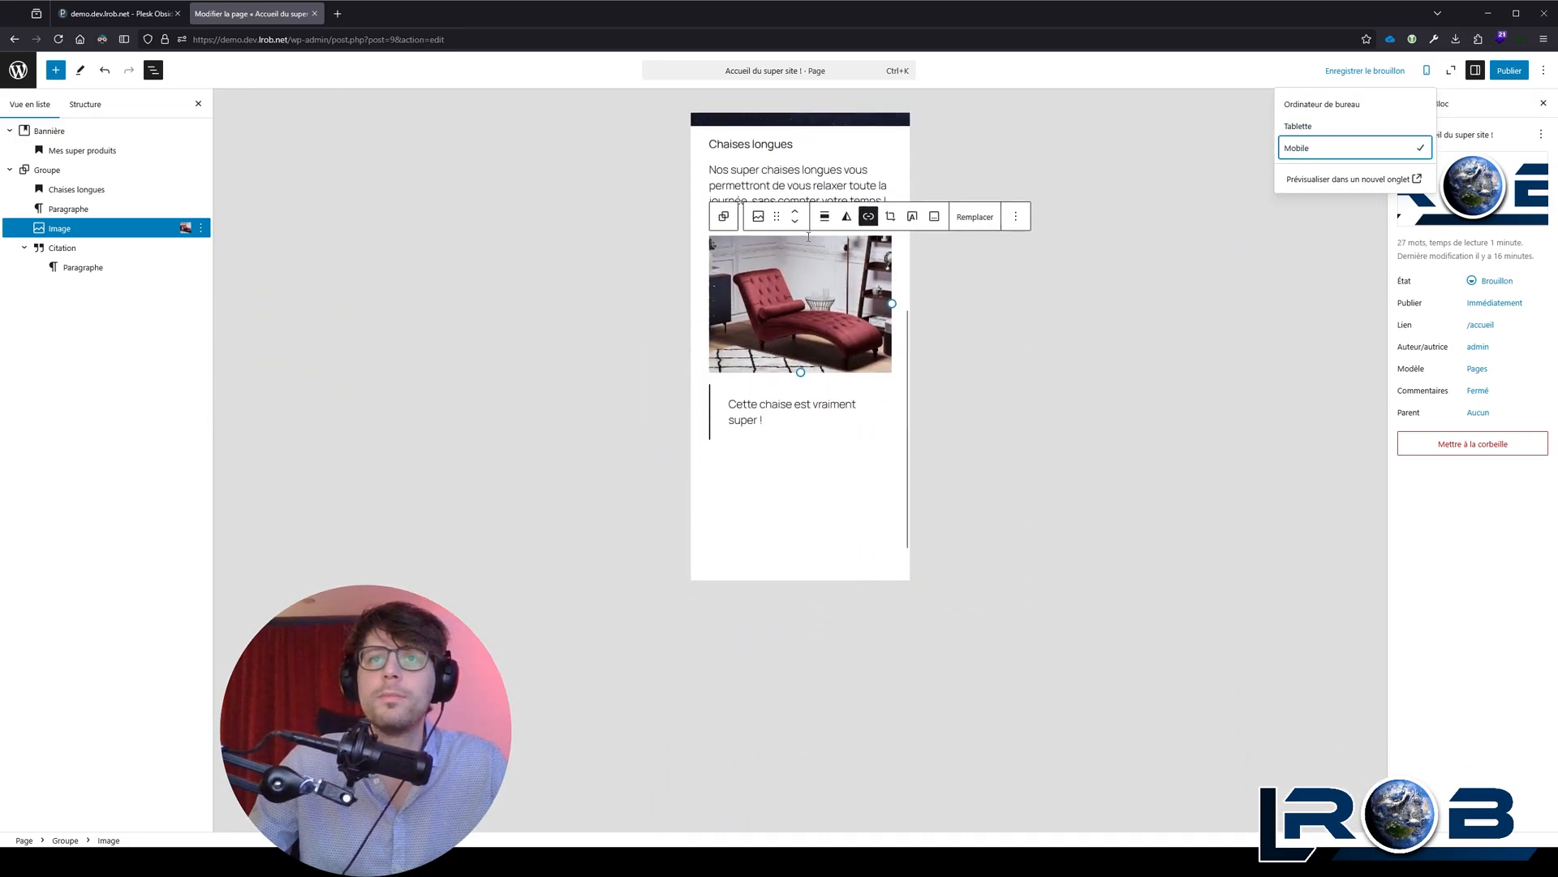
Step: Preview the page in the Tablet layout and return to the Desktop layout
{"action": "left_click", "coordinate": [1319, 125]}
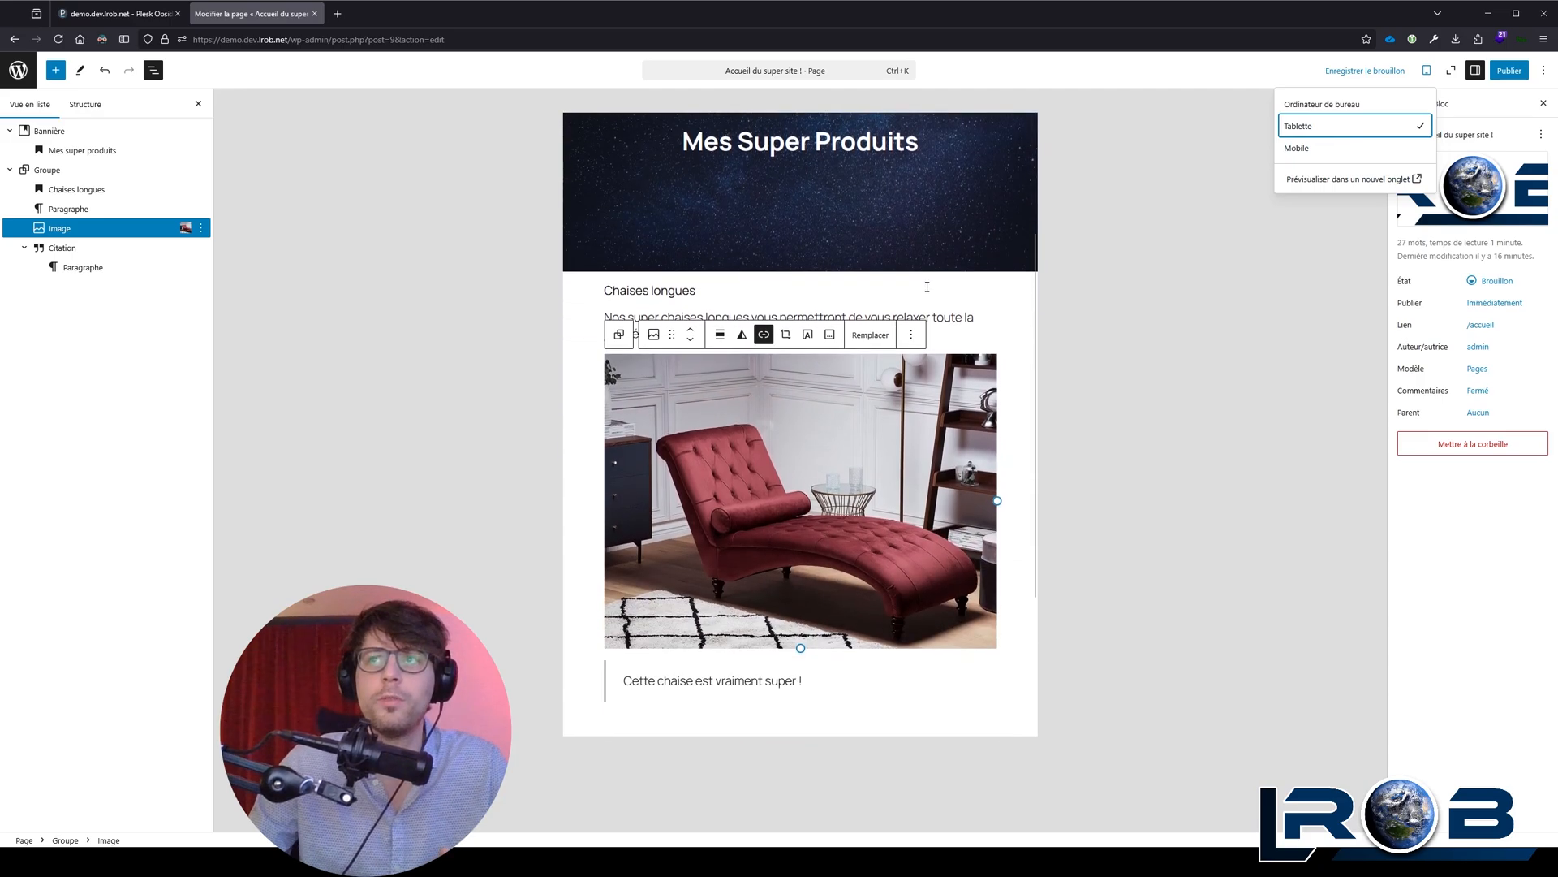
{"action": "left_click", "coordinate": [1352, 110]}
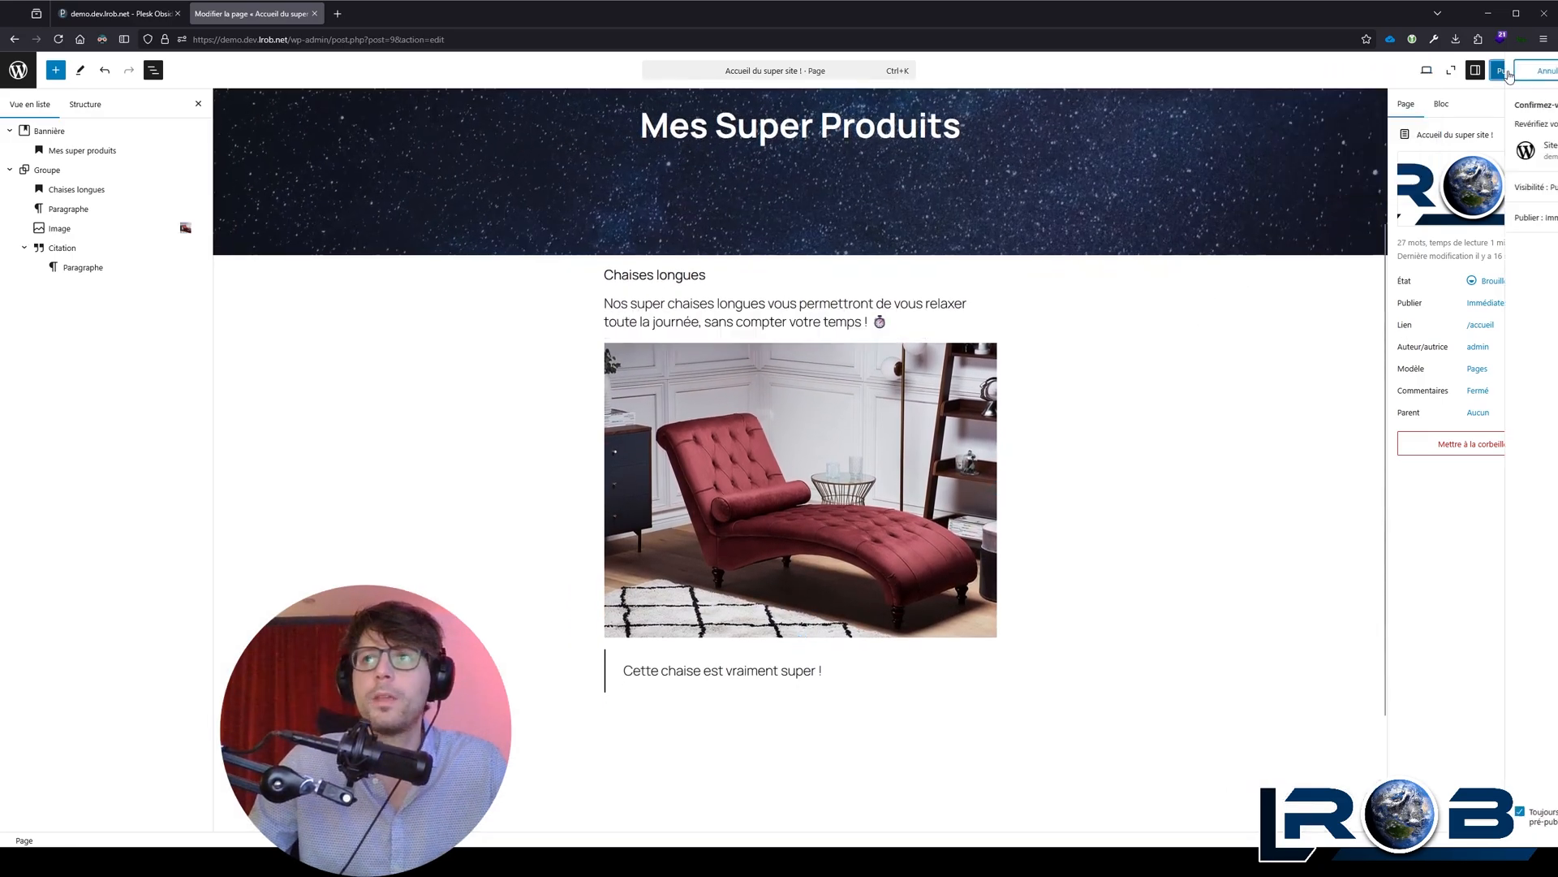
Step: Publish the page "Accueil du super site !" and open the live page in a separate browser tab
{"action": "left_click", "coordinate": [1510, 69]}
{"action": "left_click", "coordinate": [1511, 71]}
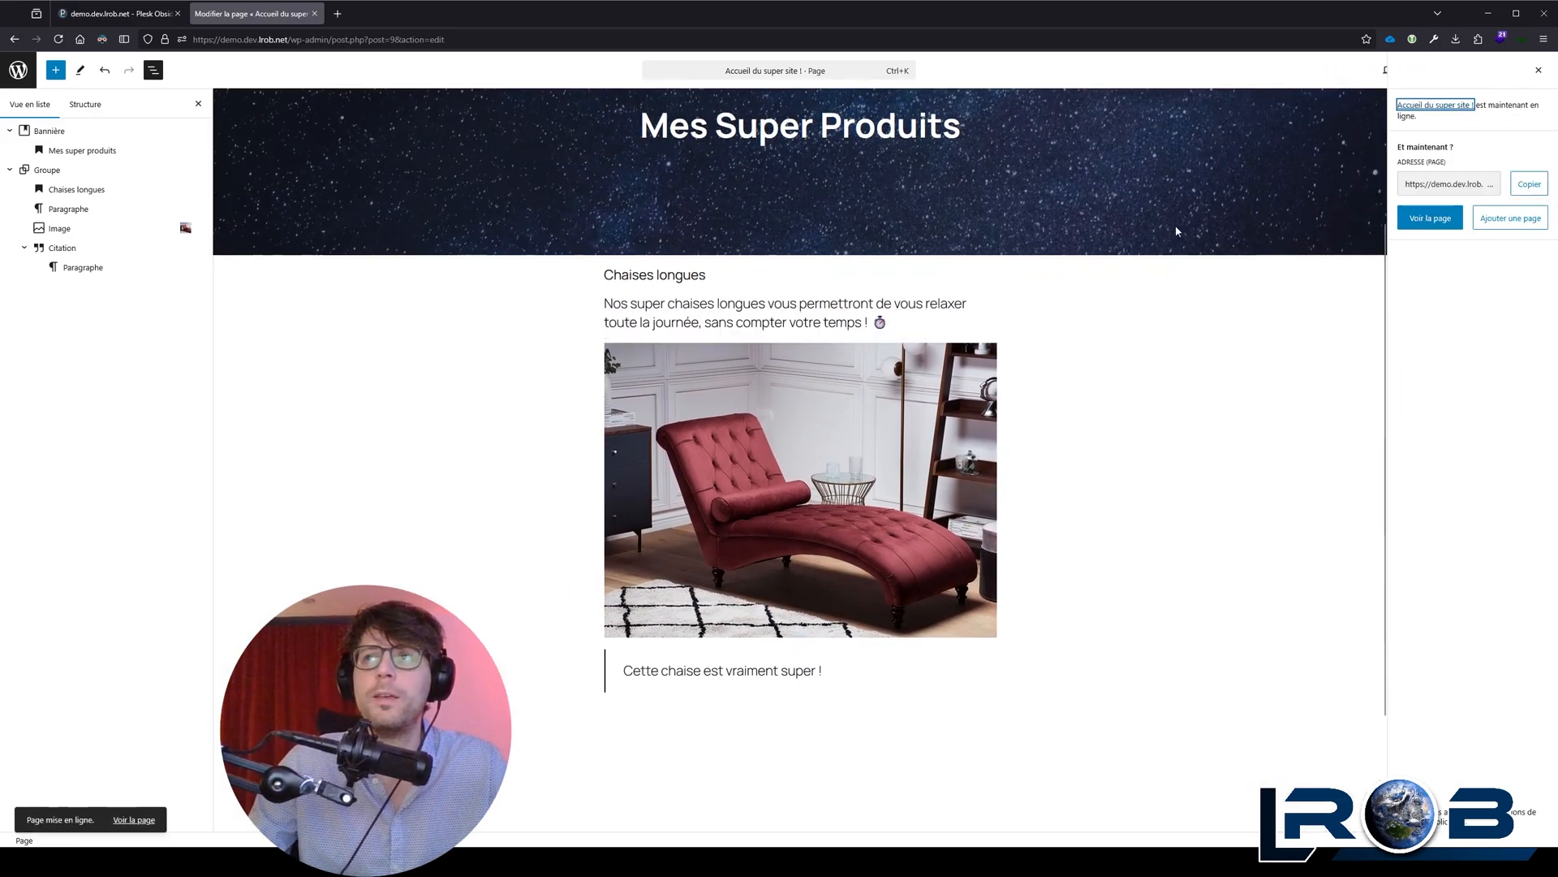
{"action": "left_click", "coordinate": [1430, 222]}
{"action": "left_click", "coordinate": [373, 16]}
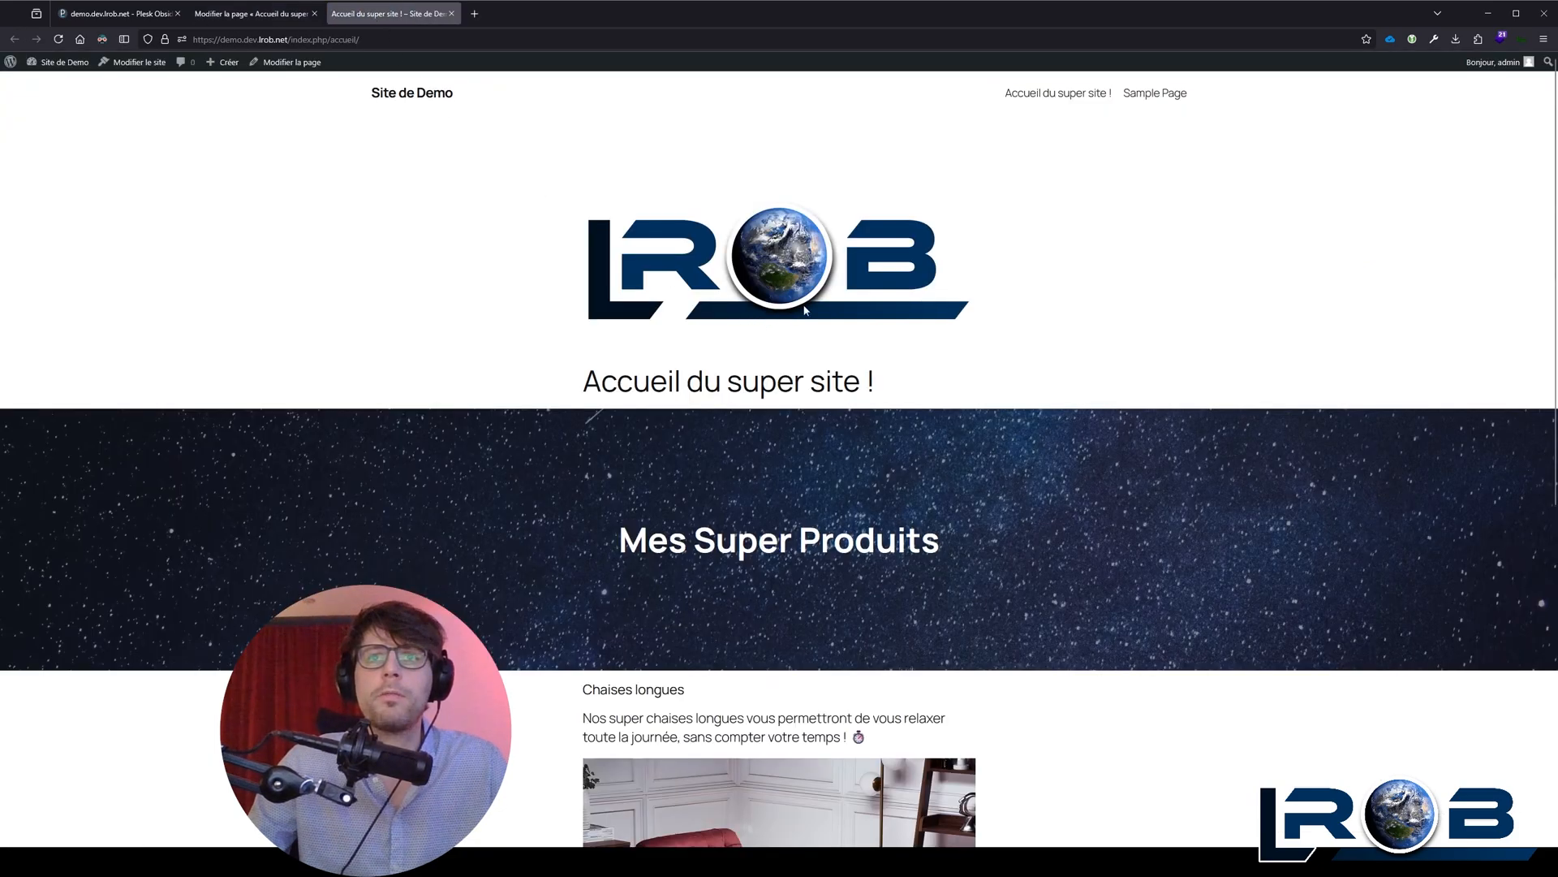
Step: Test enlarging and closing the chaise longue image on the published page
{"action": "scroll", "coordinate": [776, 452], "scroll_direction": "down", "scroll_amount": 6}
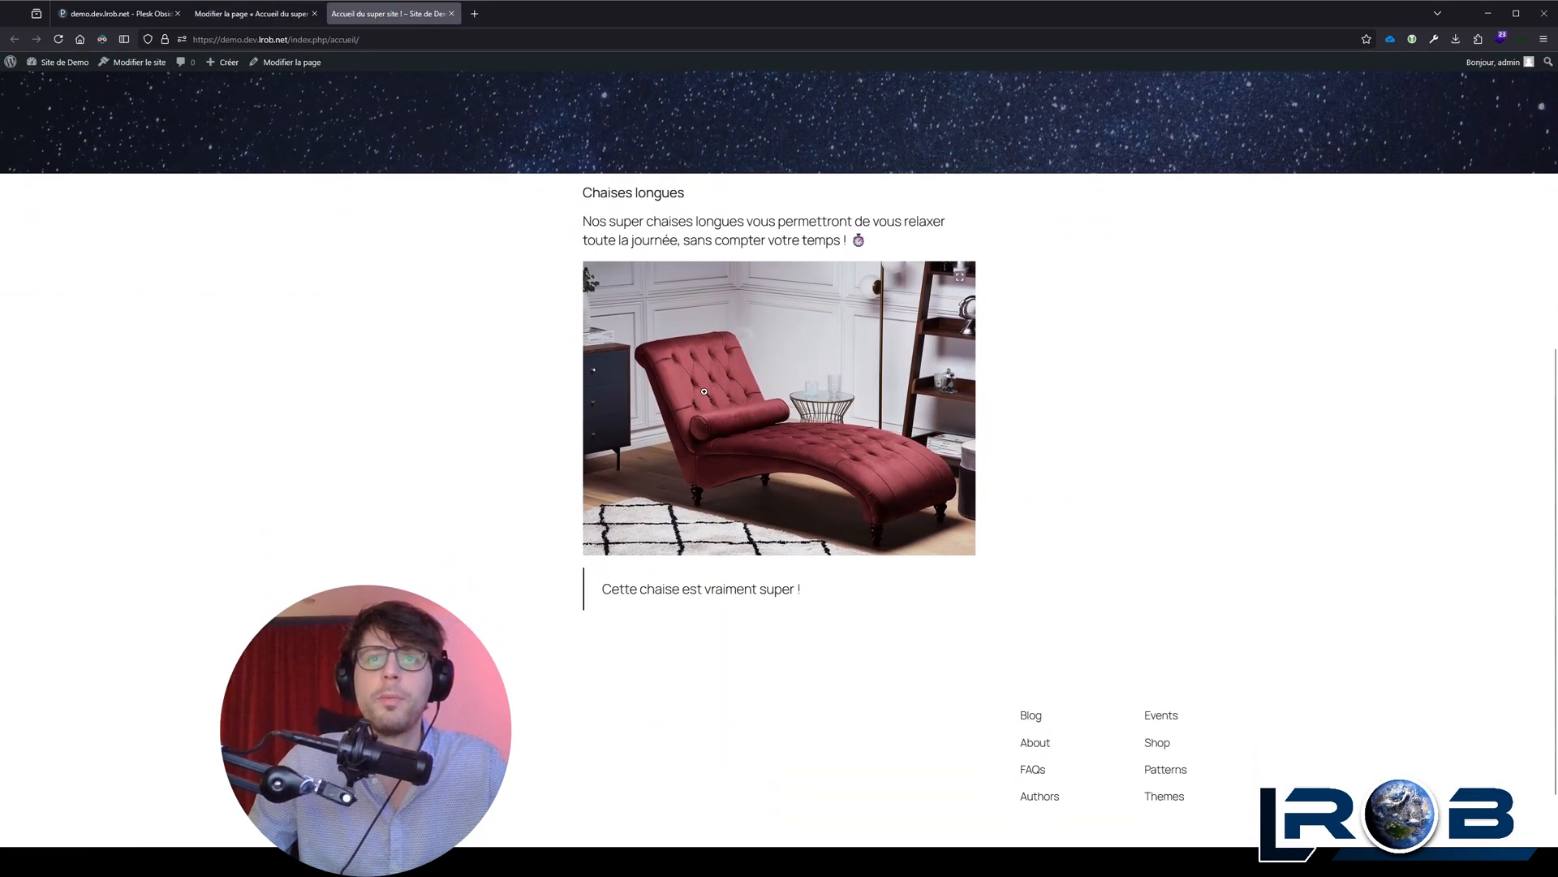
{"action": "left_click", "coordinate": [731, 325]}
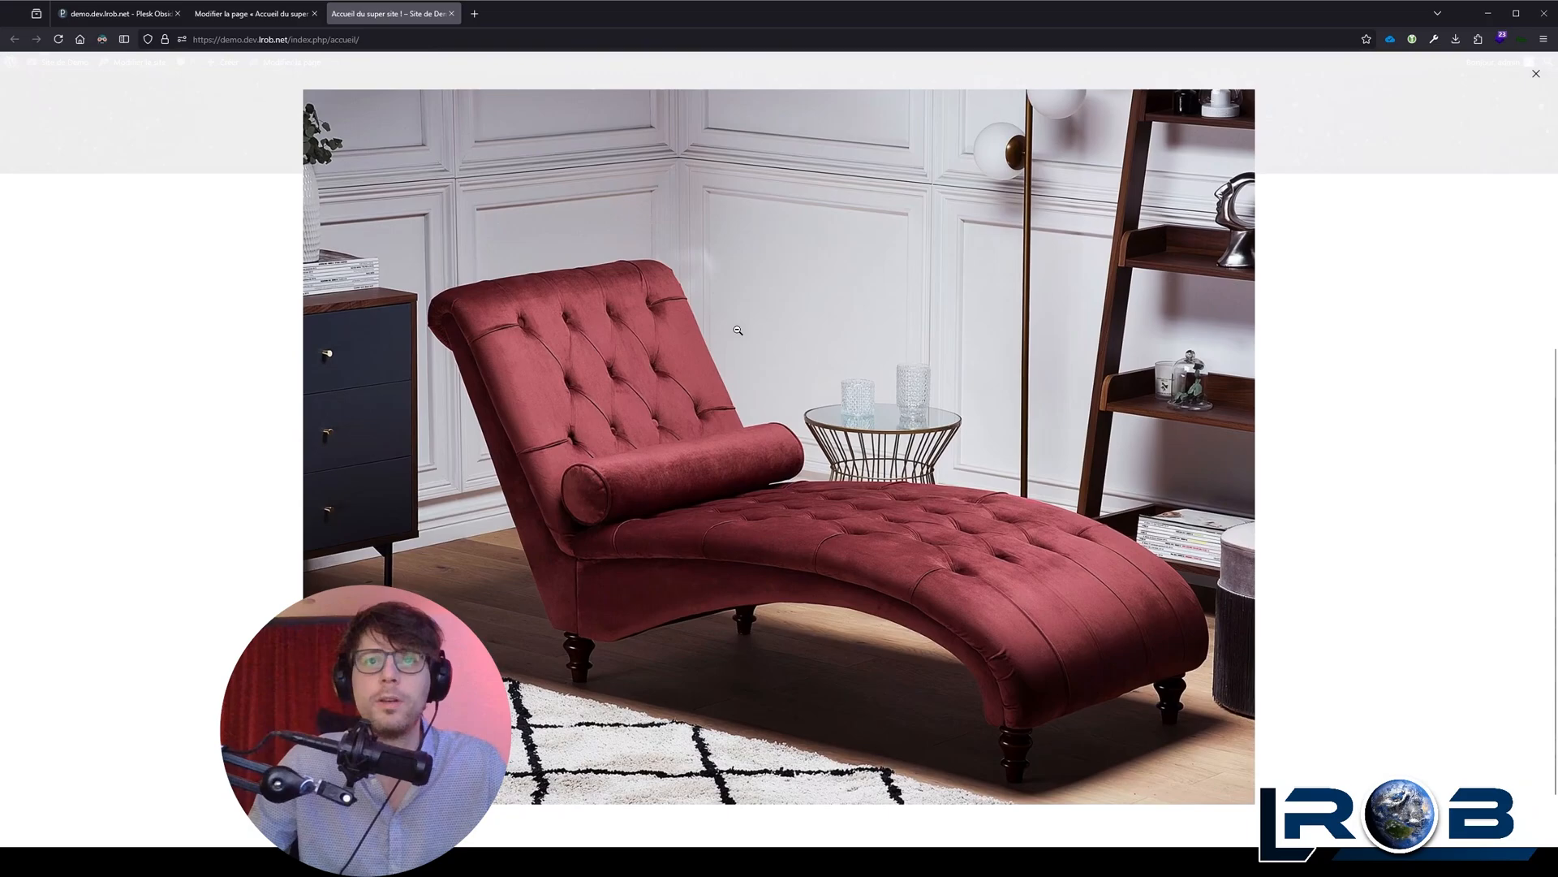
{"action": "left_click", "coordinate": [592, 324]}
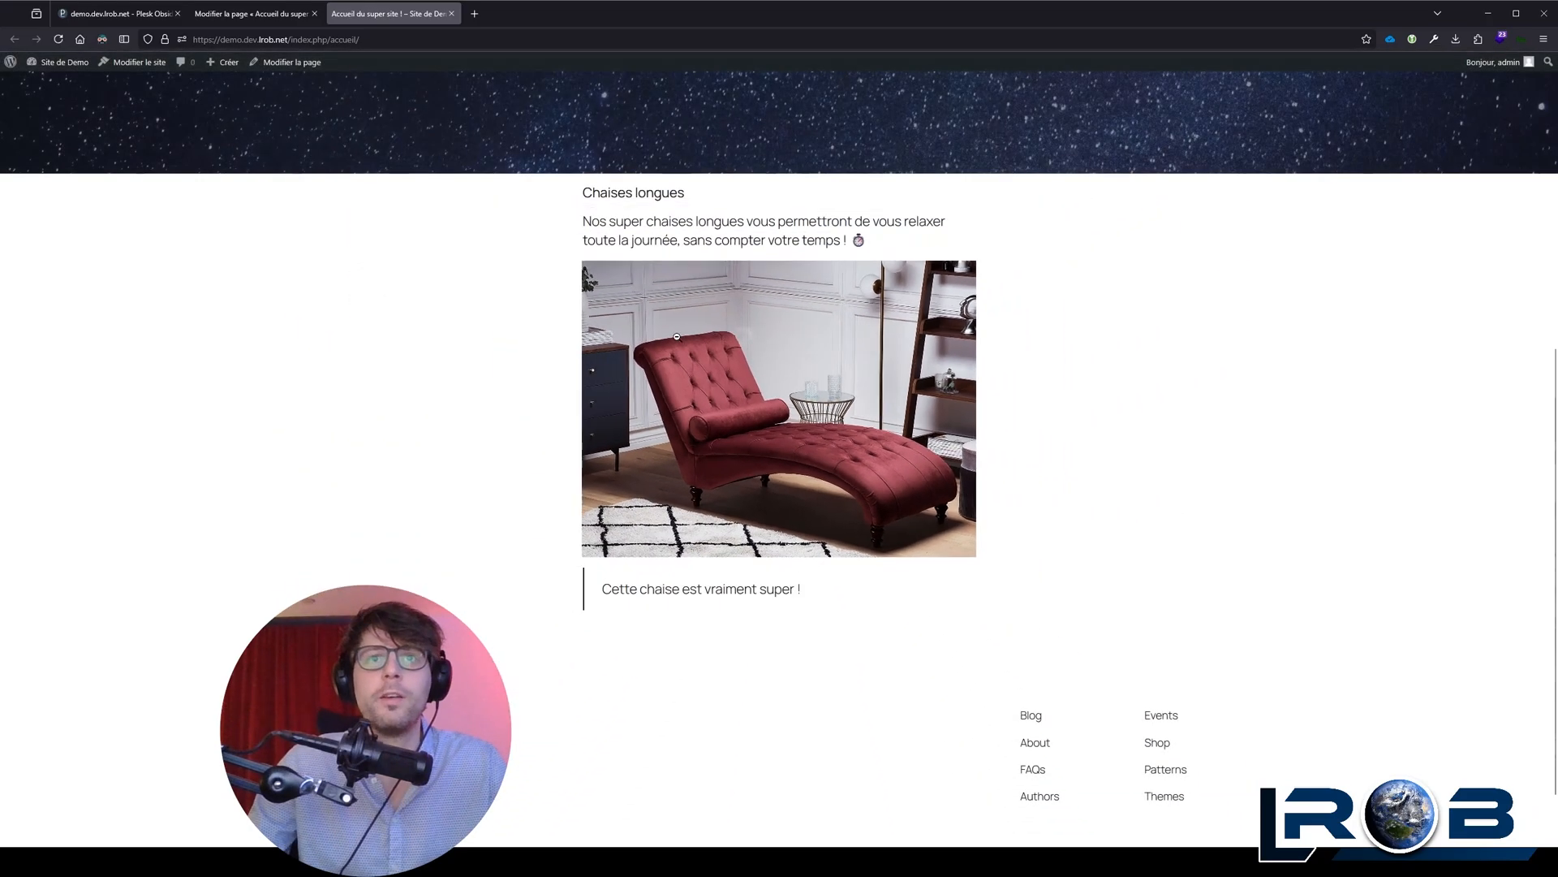
{"action": "left_click", "coordinate": [766, 365]}
{"action": "left_click", "coordinate": [765, 366]}
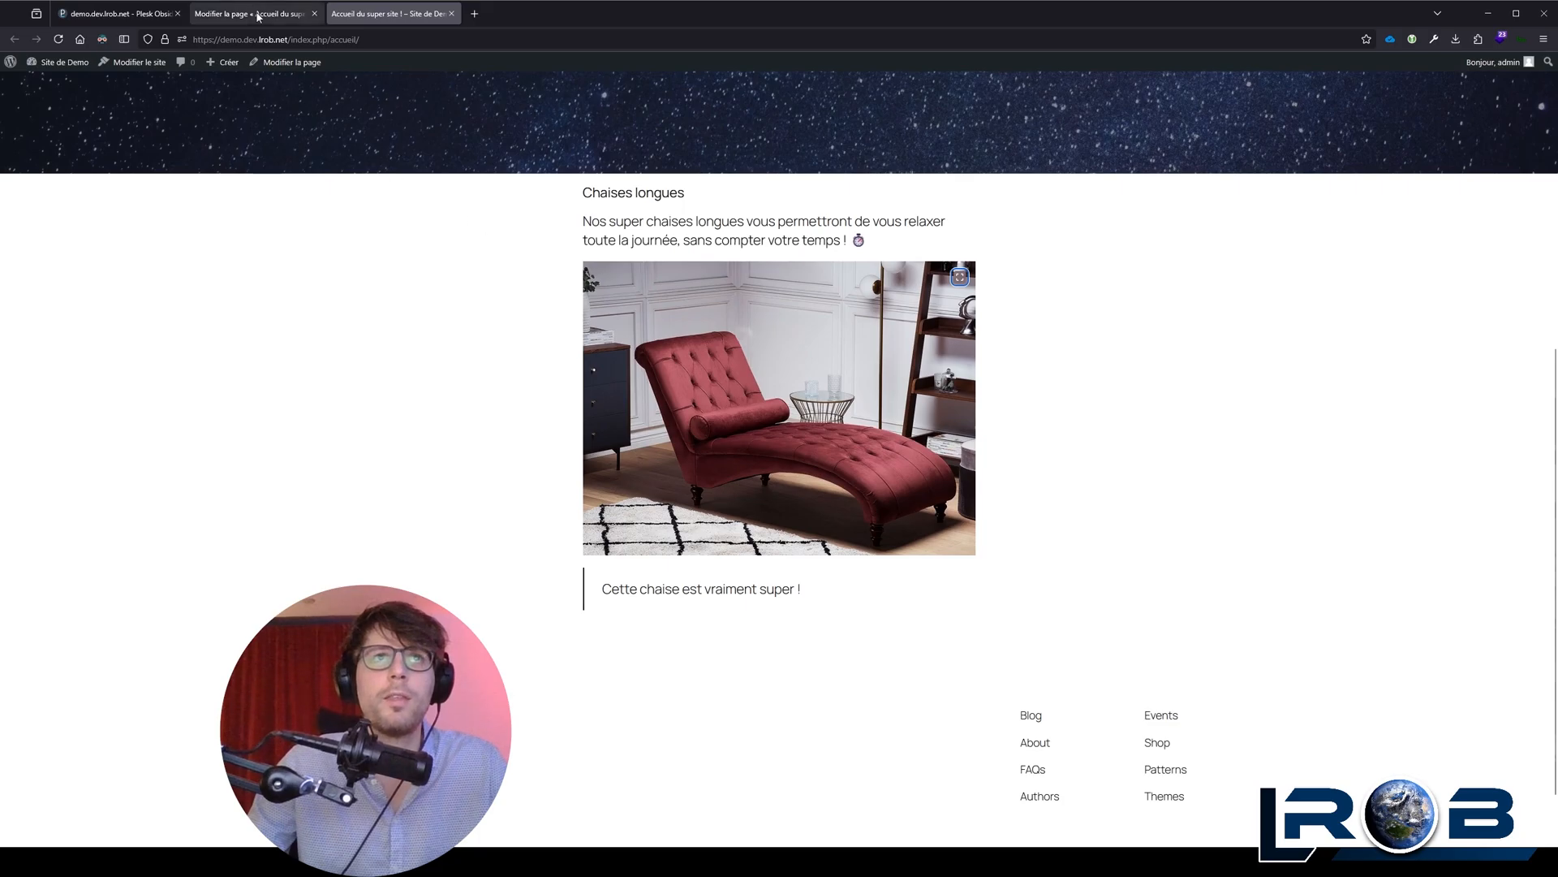
Step: Set the chaise longue image's resolution to "Miniature" in the page editor and save the page
{"action": "left_click", "coordinate": [258, 14]}
{"action": "left_click", "coordinate": [807, 436]}
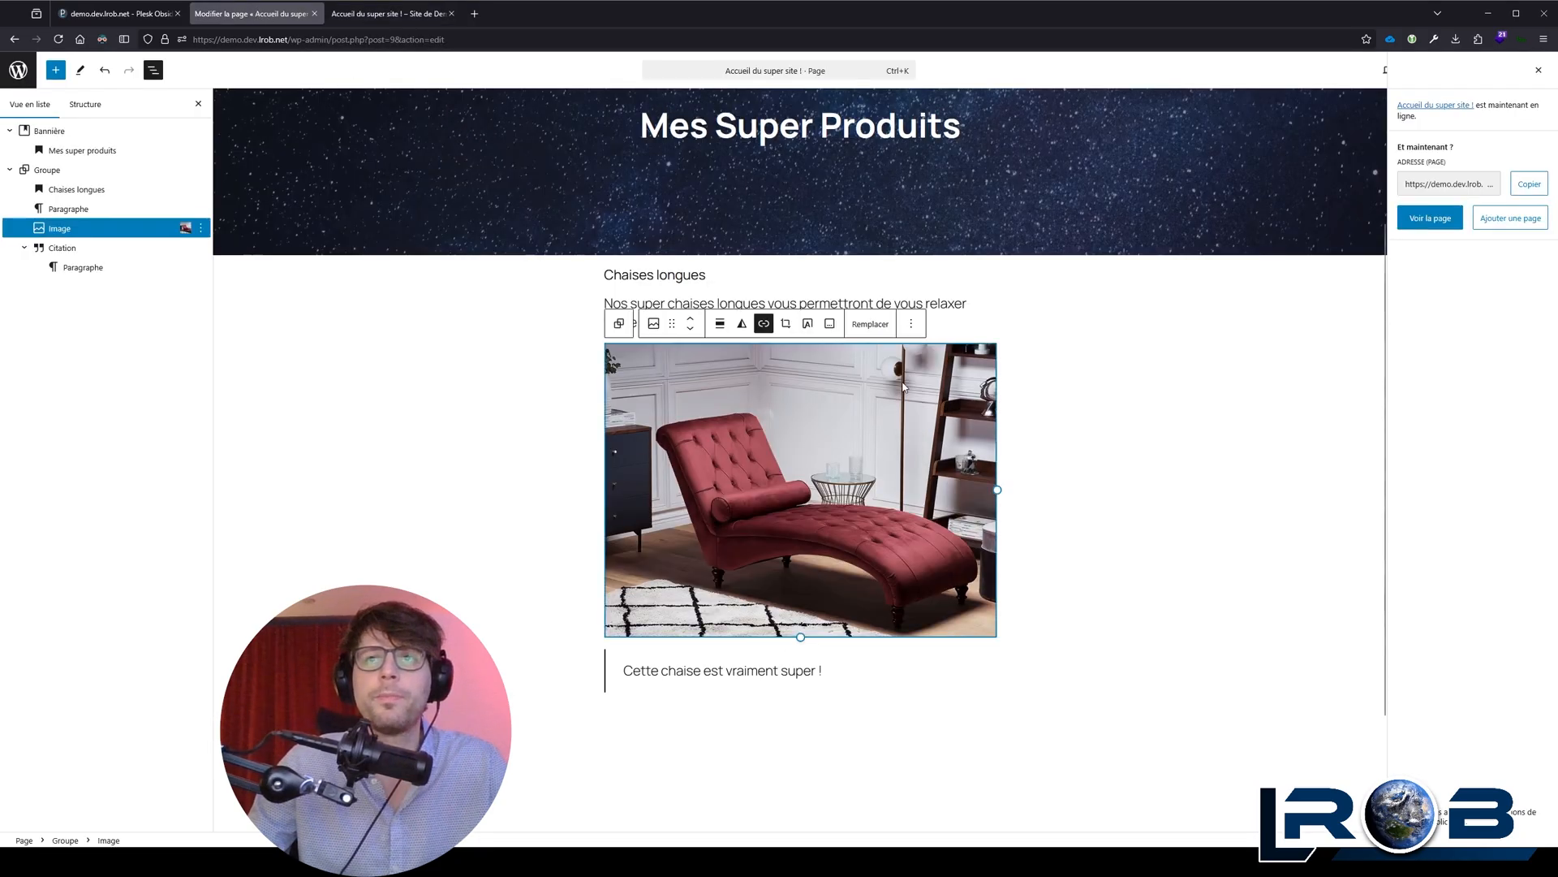
{"action": "left_click", "coordinate": [1539, 71]}
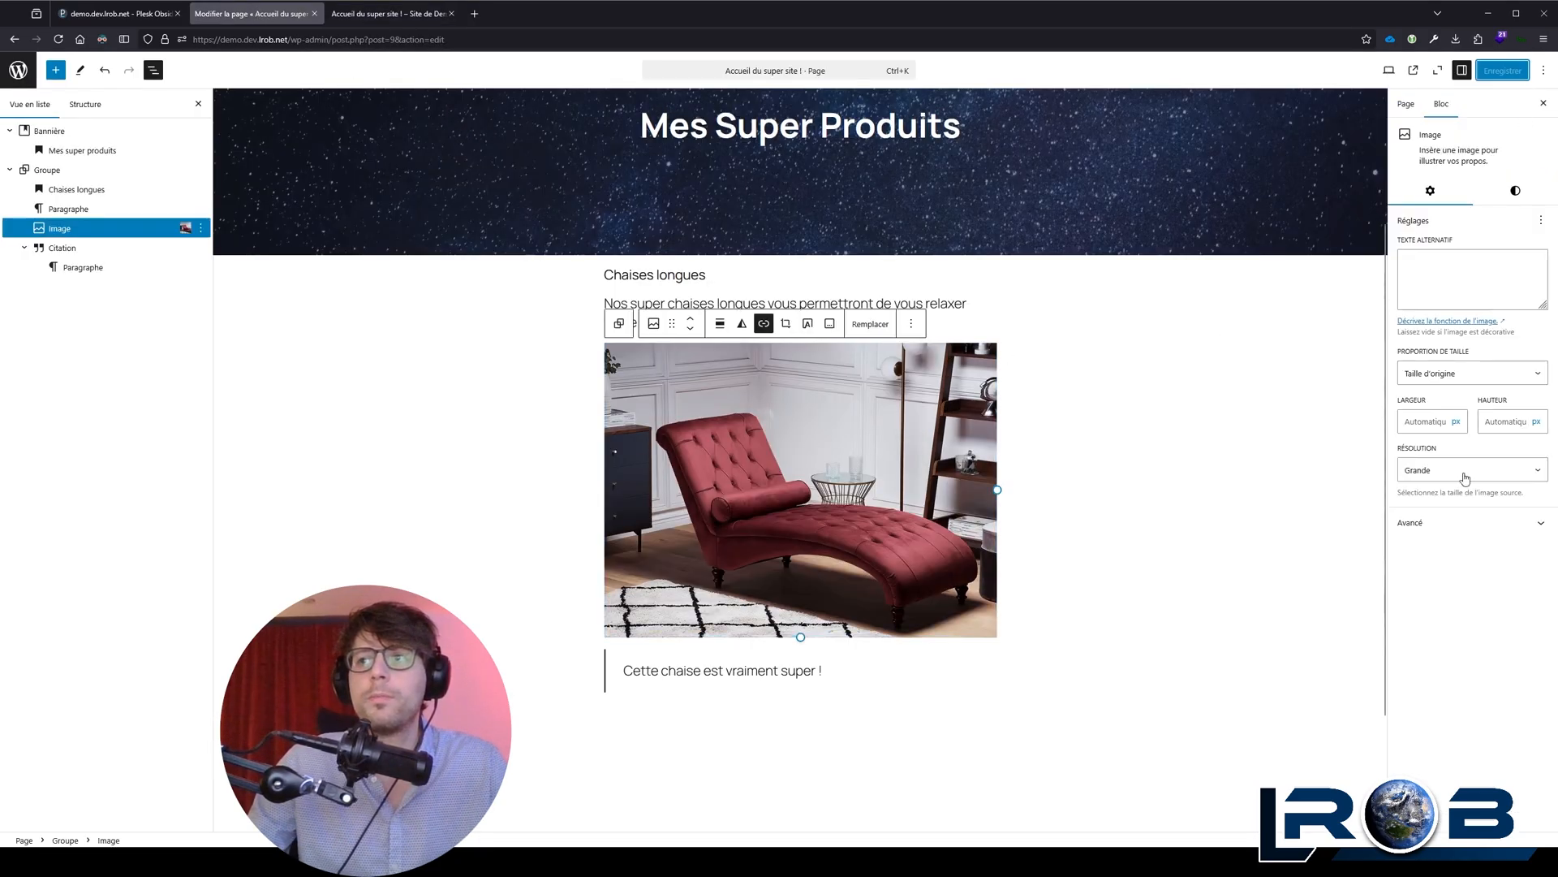
{"action": "left_click", "coordinate": [1471, 470]}
{"action": "left_click", "coordinate": [1445, 499]}
{"action": "left_click", "coordinate": [1502, 70]}
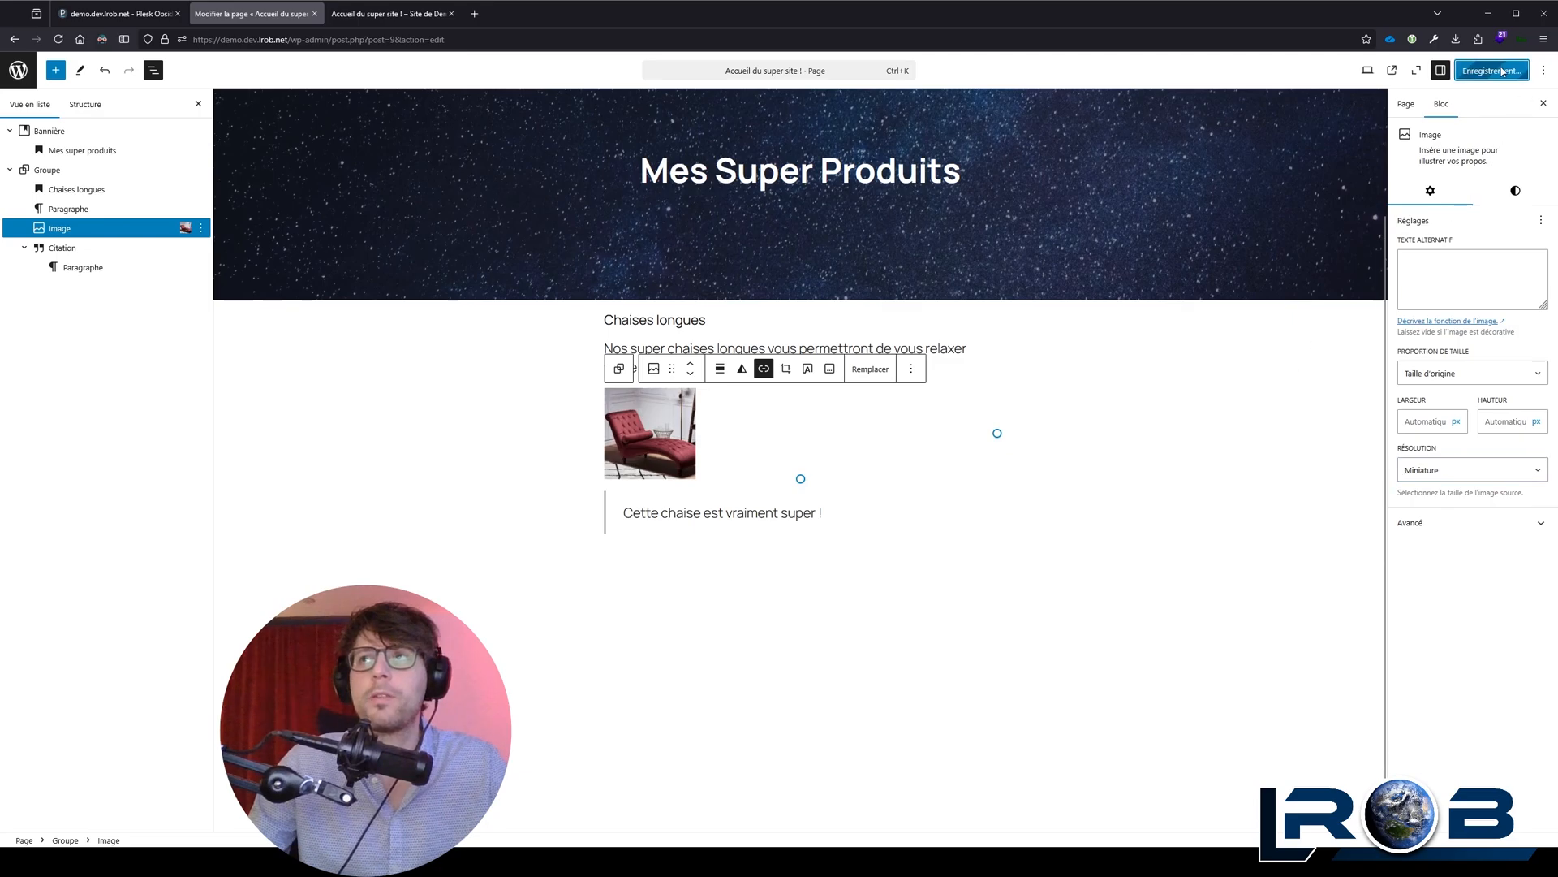
Step: Reload the published page and check how the chaise longue thumbnail enlarges
{"action": "left_click", "coordinate": [398, 13]}
{"action": "key", "text": "F5"}
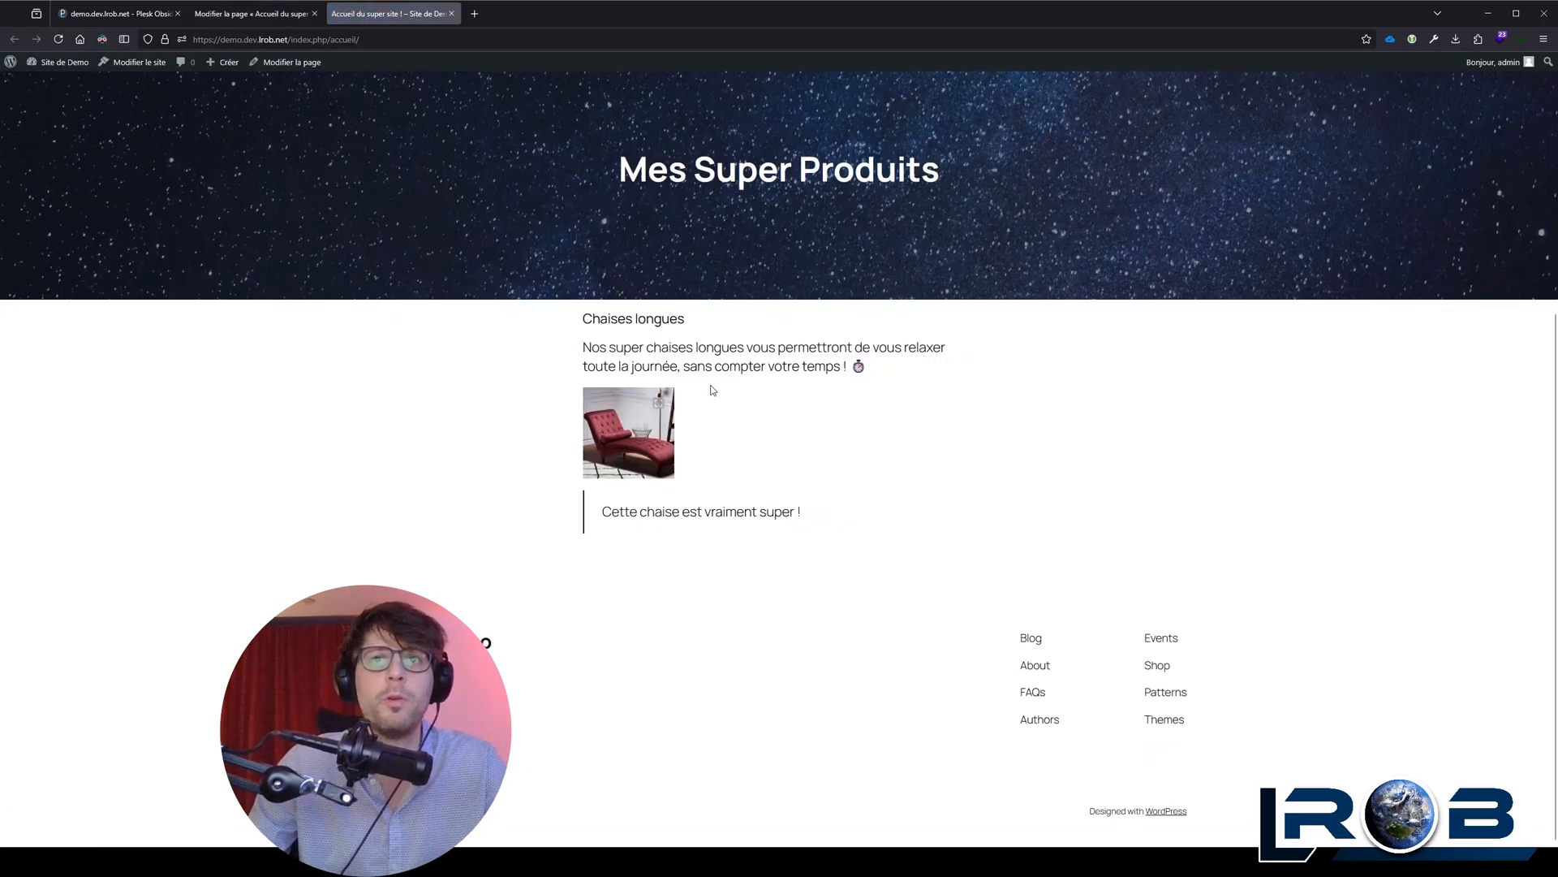
{"action": "left_click", "coordinate": [632, 438]}
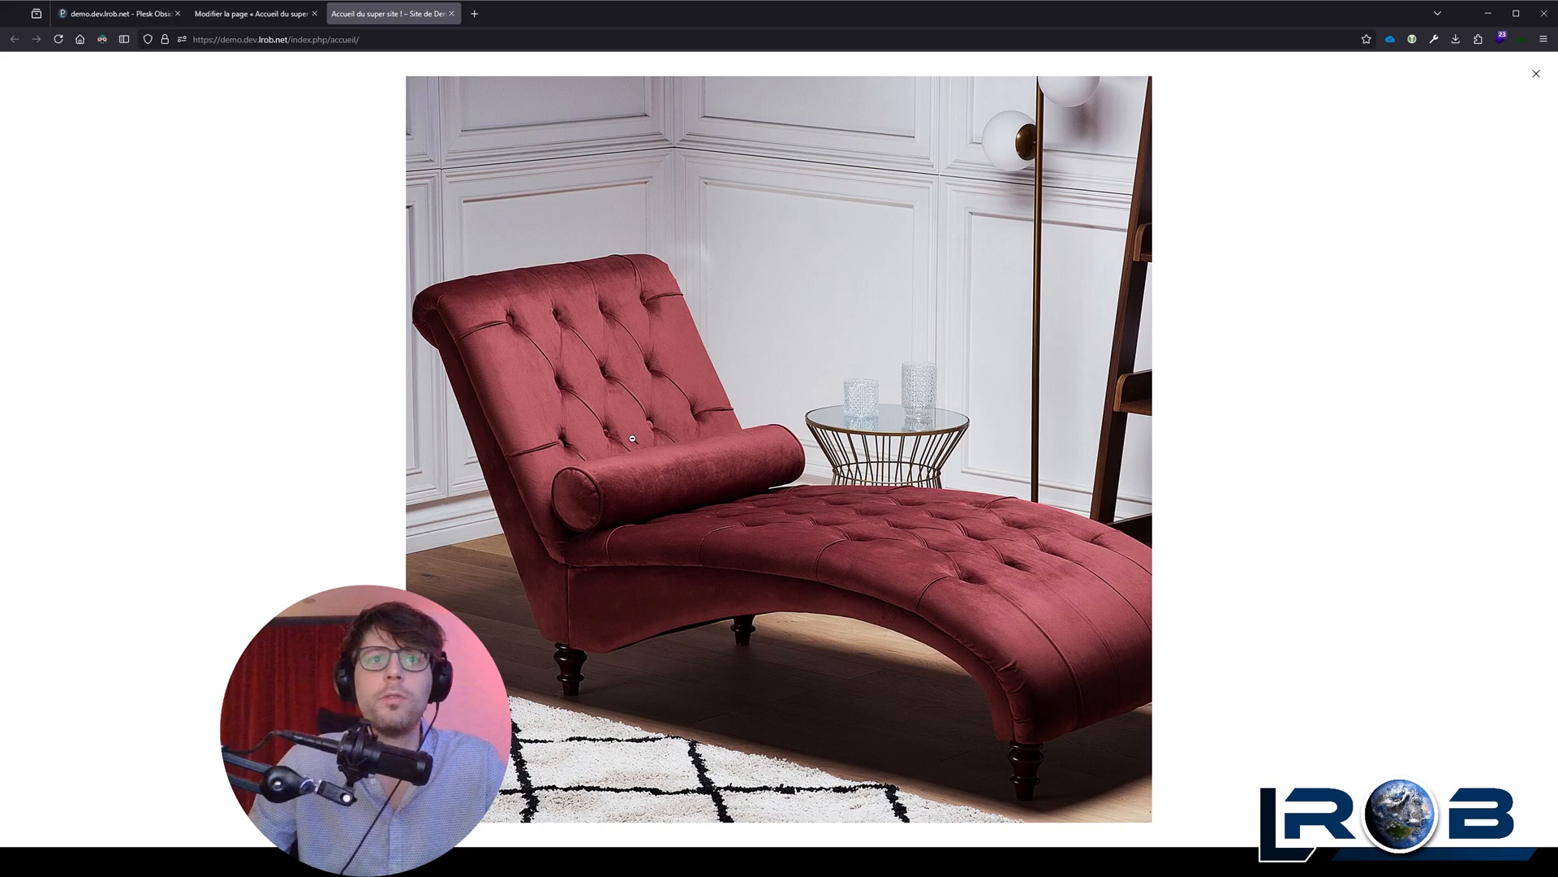
{"action": "left_click", "coordinate": [1537, 74]}
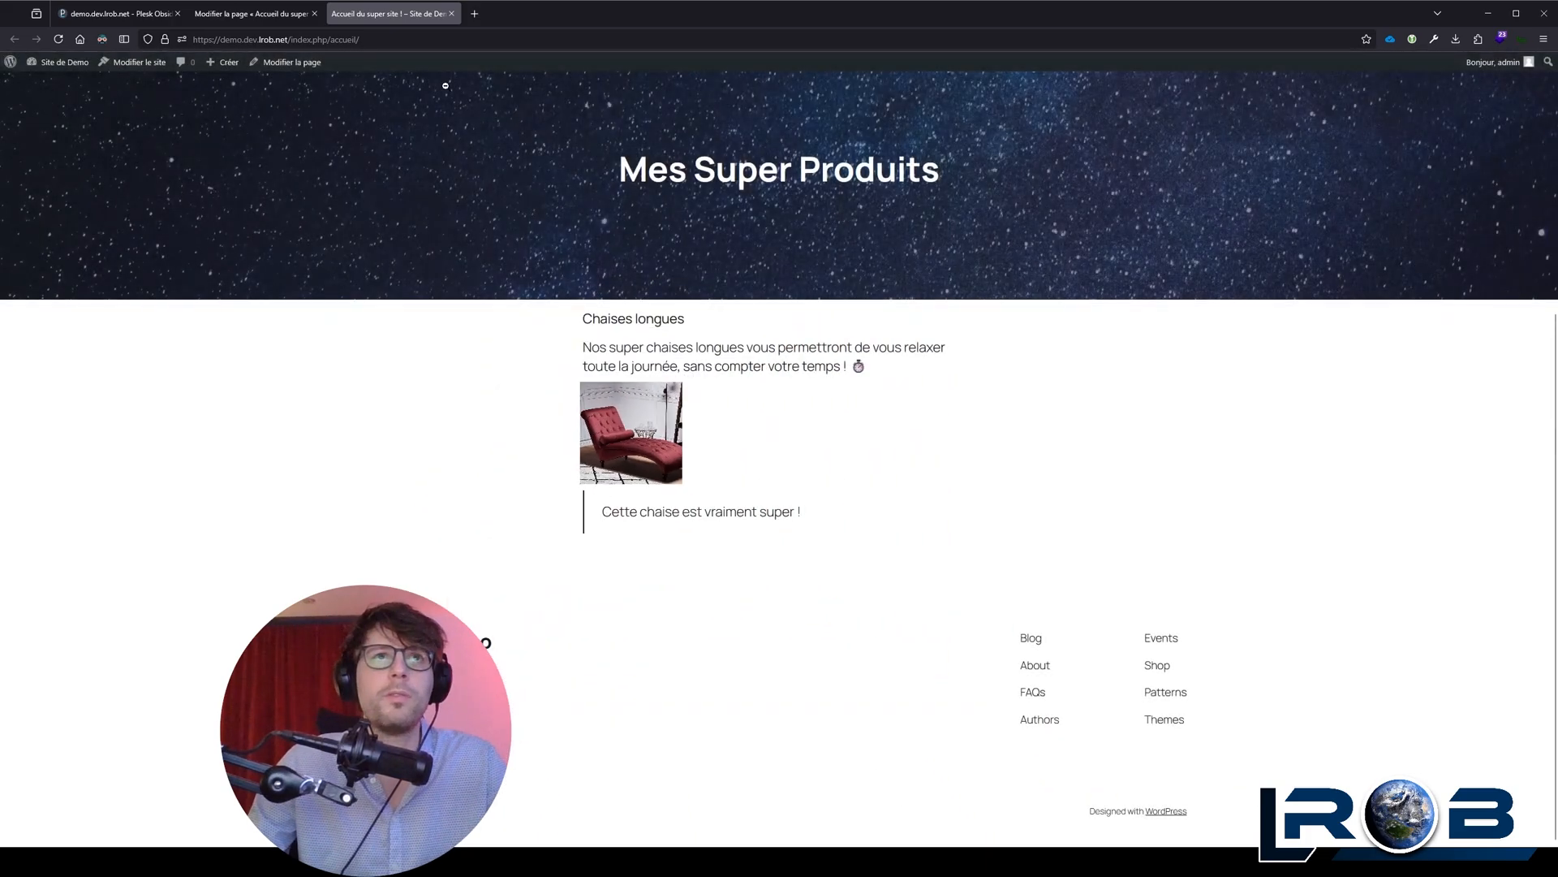
Step: Back in the page editor, try the "Moyenne" resolution on the chaise longue image and set it to "Taille originale"
{"action": "left_click", "coordinate": [247, 16]}
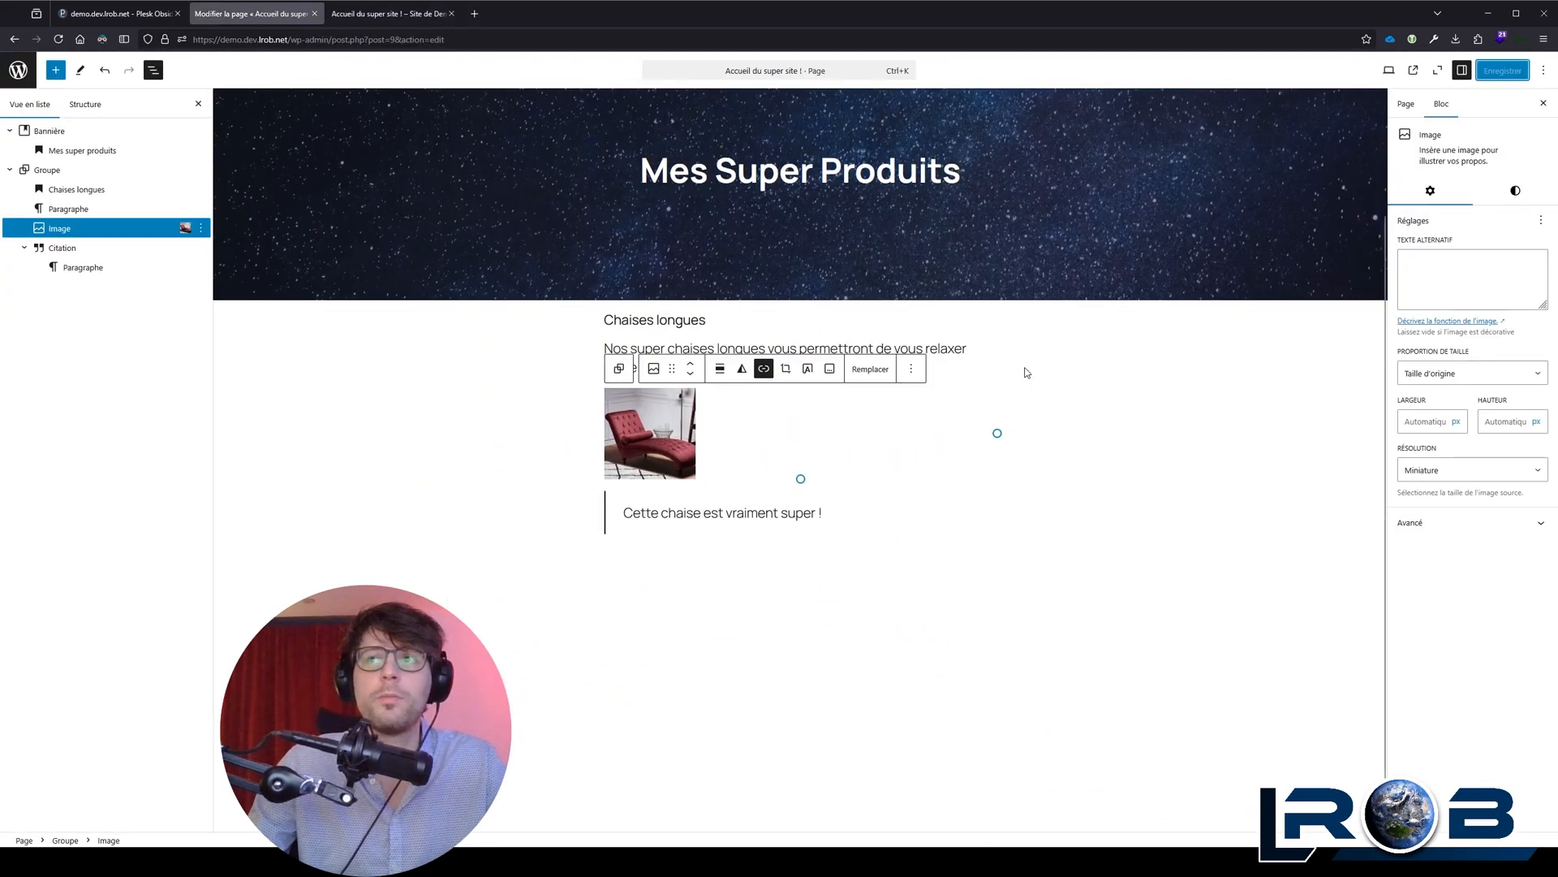
{"action": "left_click", "coordinate": [1441, 471]}
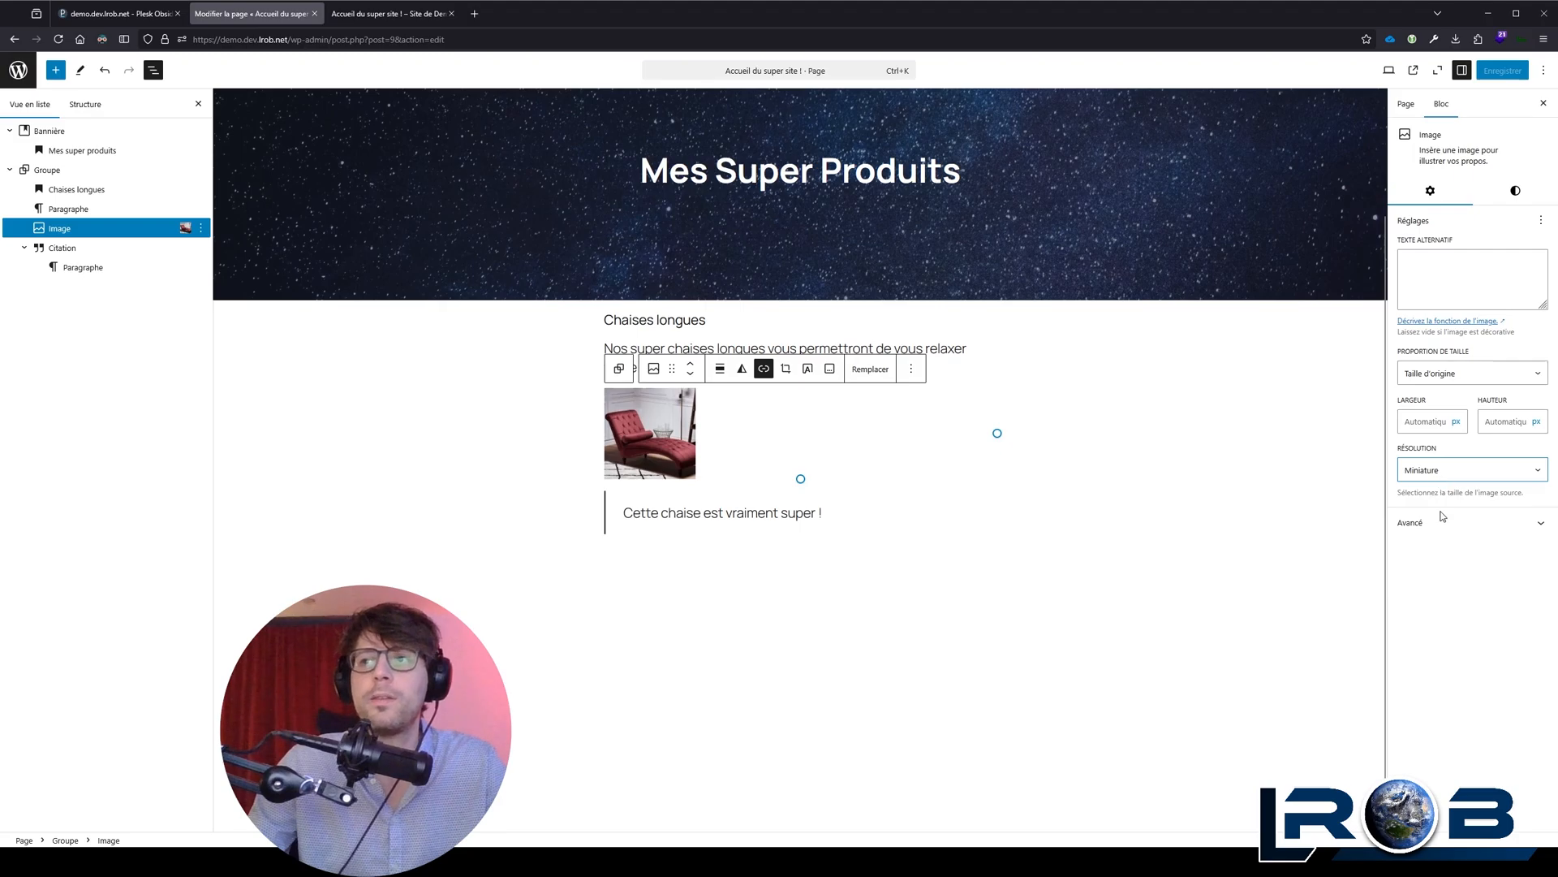
{"action": "left_click", "coordinate": [1442, 508]}
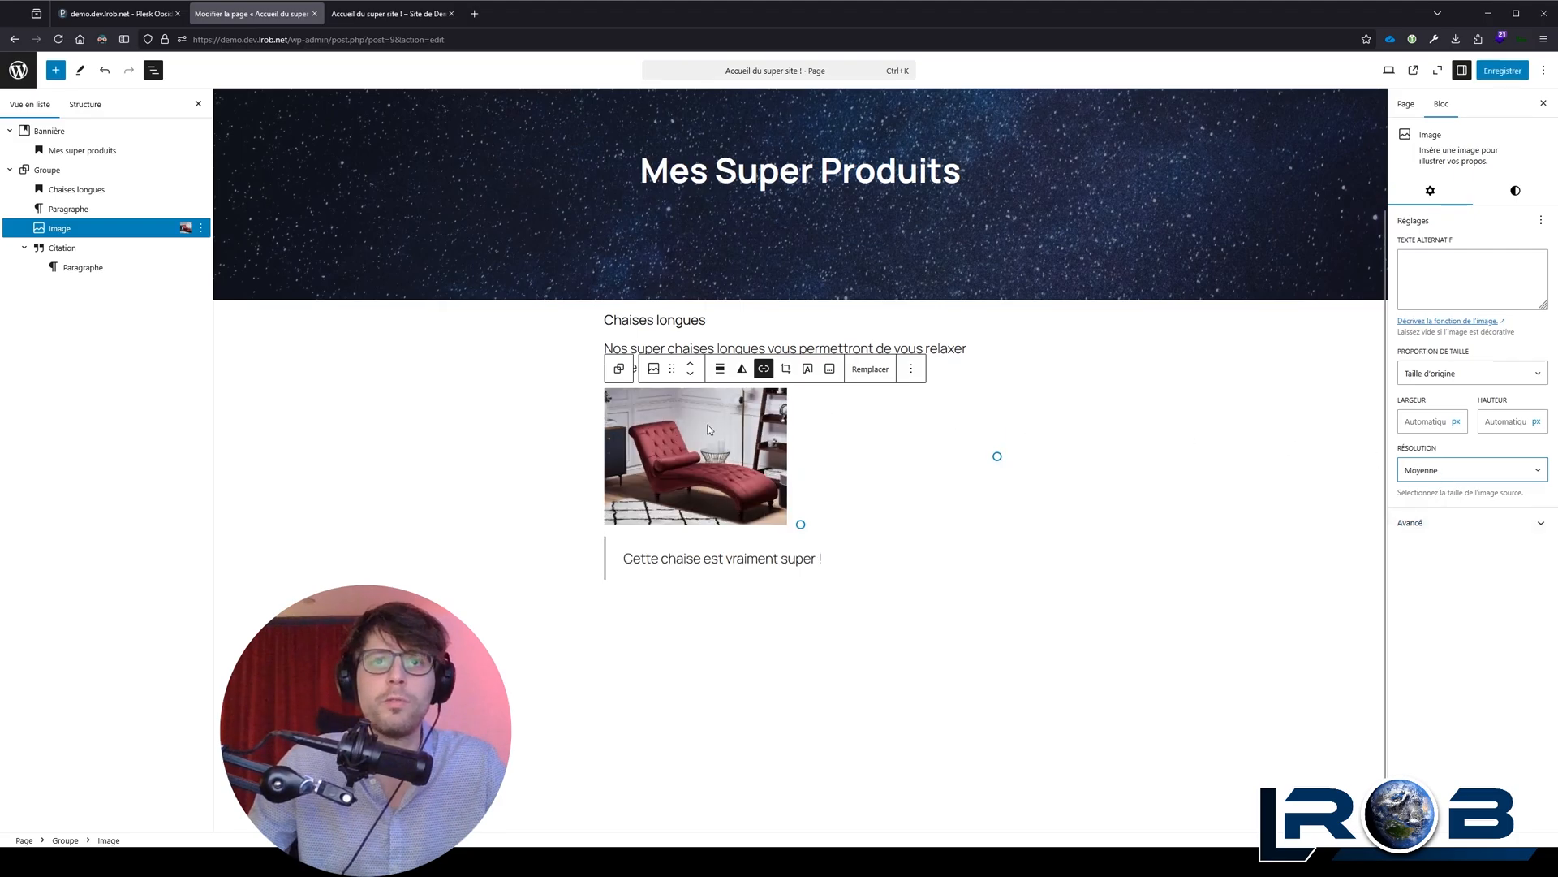
{"action": "left_click", "coordinate": [1459, 545]}
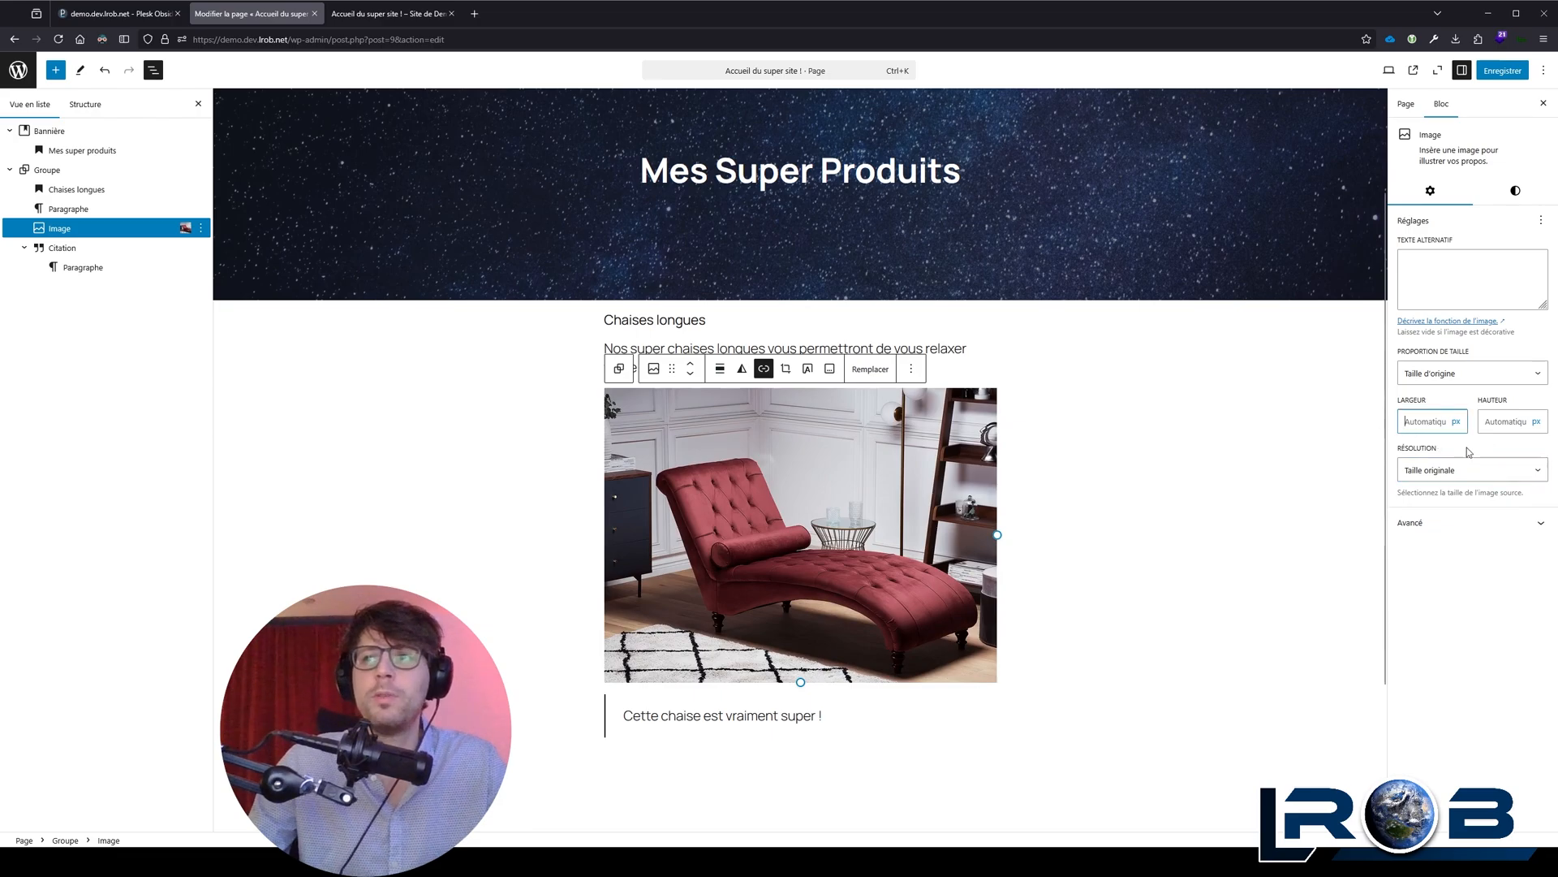
Step: Try a width of 200 px on the chaise longue image and restore its automatic width
{"action": "left_click", "coordinate": [1432, 421]}
{"action": "type", "text": "200"}
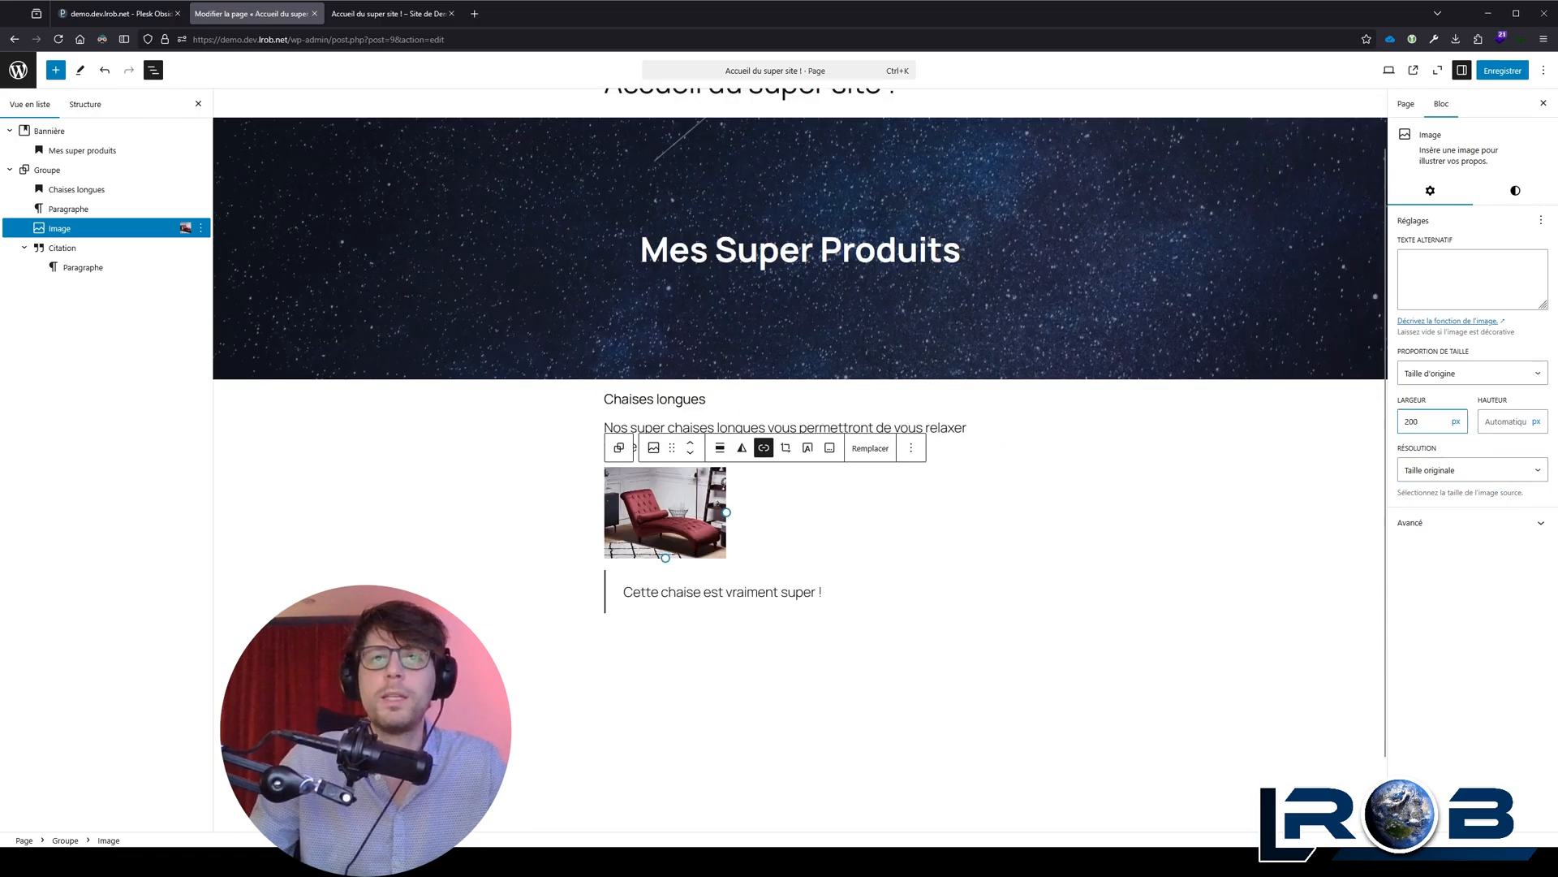
{"action": "left_click", "coordinate": [1438, 470]}
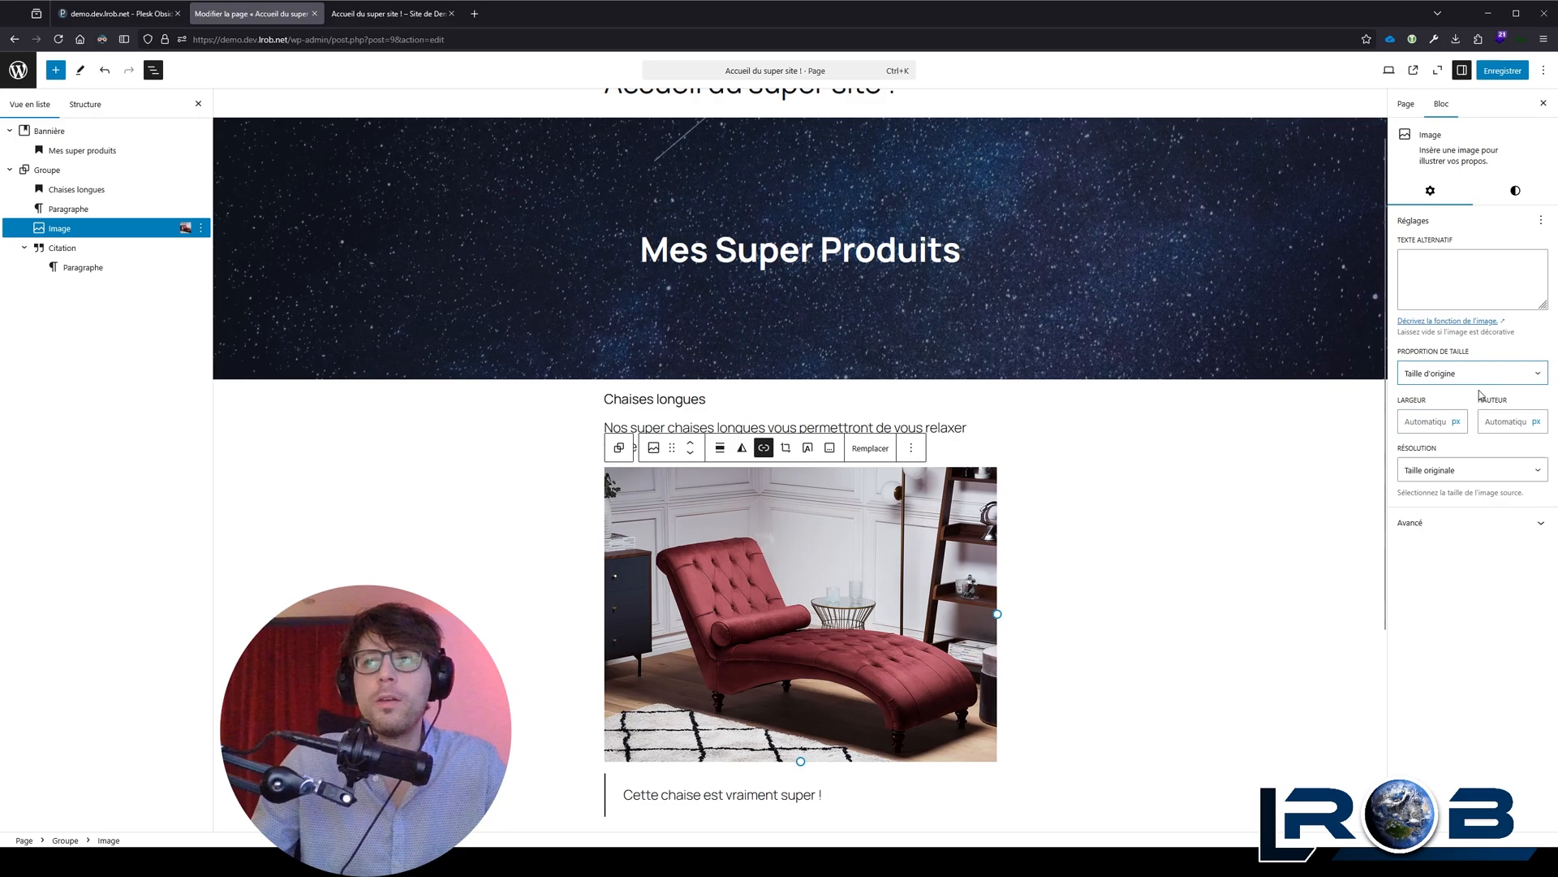
{"action": "left_click", "coordinate": [871, 526]}
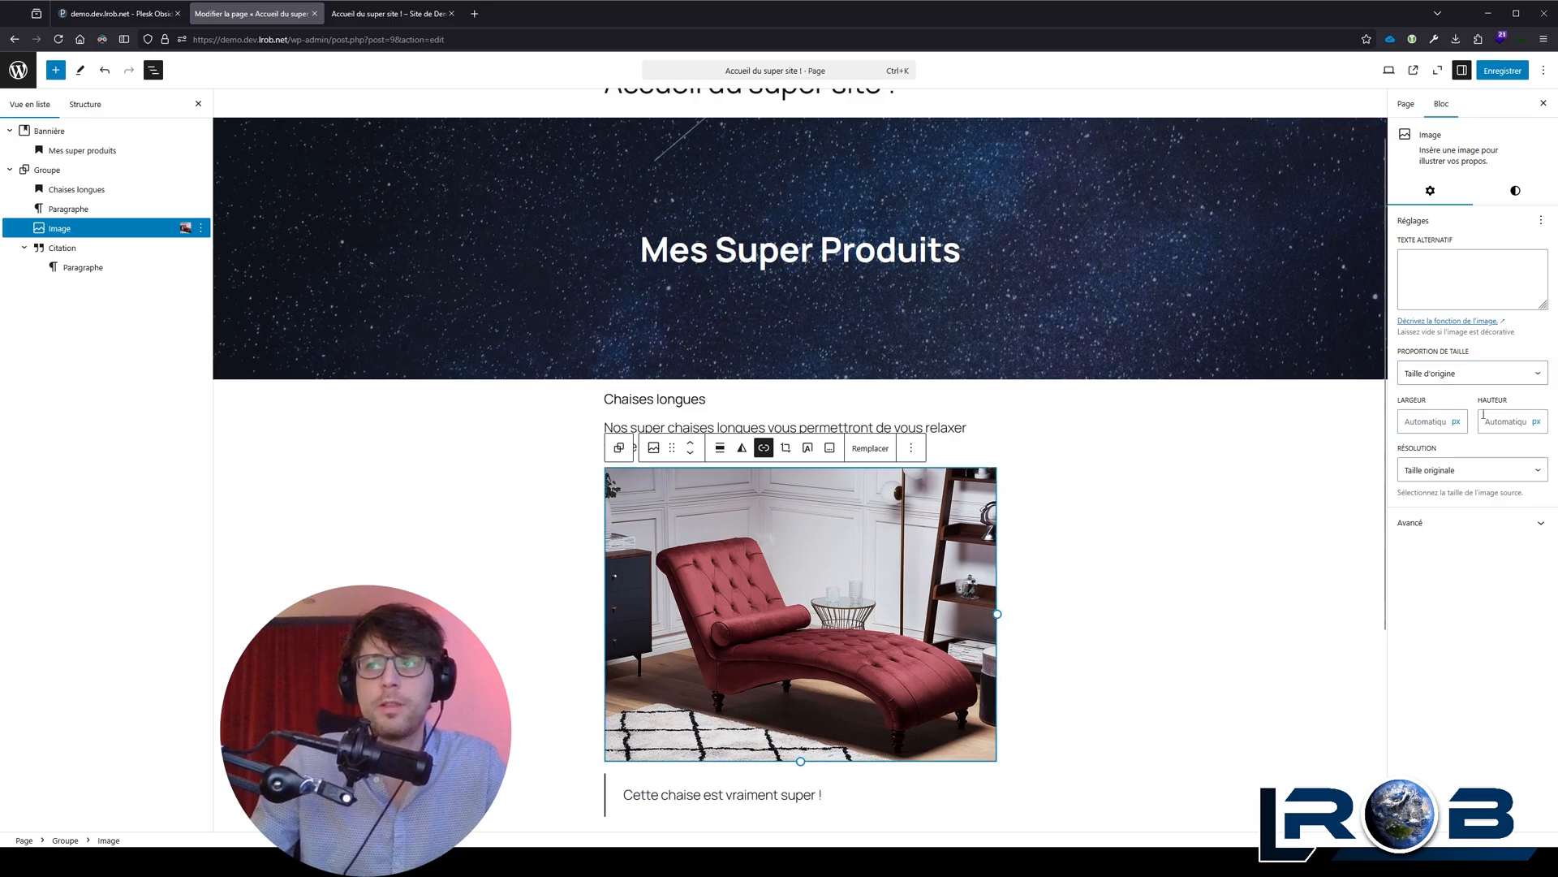
Step: Set the chaise longue image's aspect ratio to "Square - 1:1" and compare the "Contenir" and "Couvrir" fits, keeping "Couvrir"
{"action": "left_click", "coordinate": [1473, 373]}
{"action": "left_click", "coordinate": [1466, 402]}
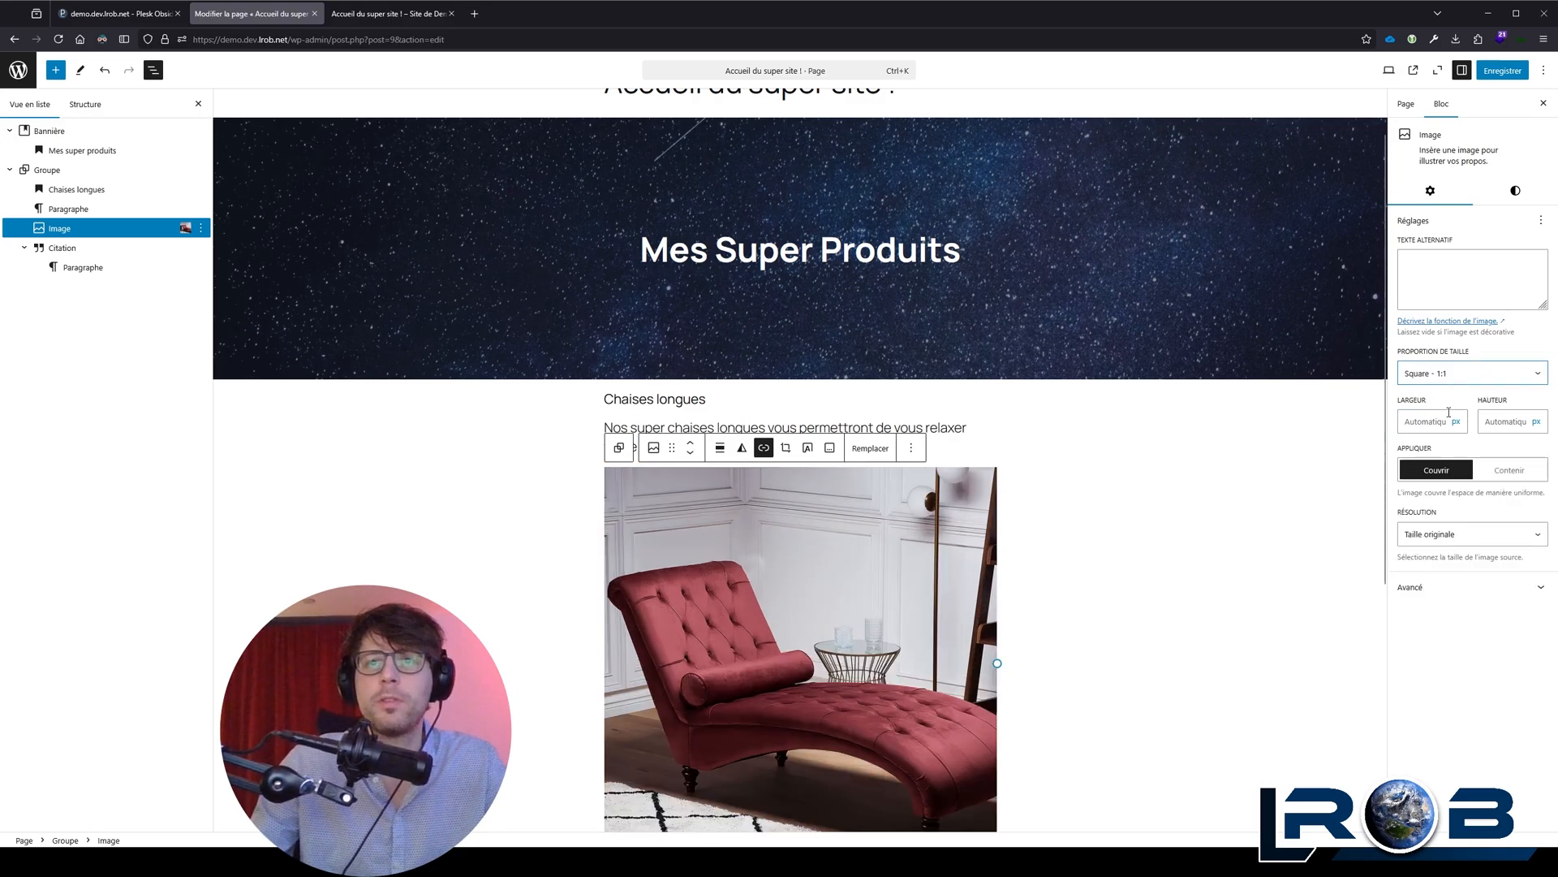
{"action": "scroll", "coordinate": [954, 471], "scroll_direction": "down", "scroll_amount": 1}
{"action": "left_click", "coordinate": [1509, 473]}
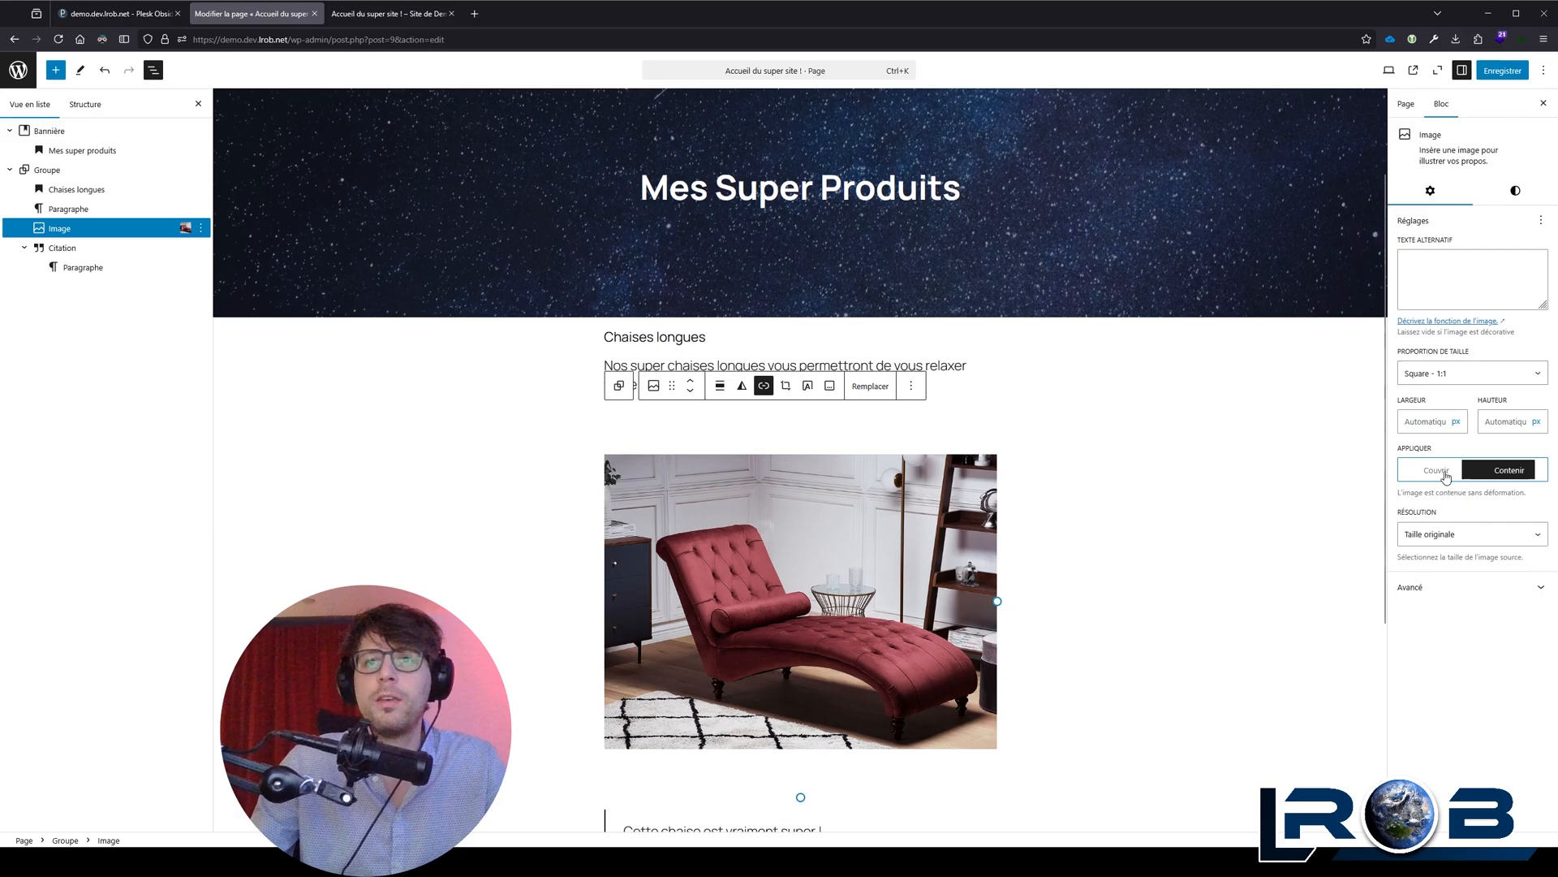
{"action": "left_click", "coordinate": [1527, 475]}
{"action": "left_click", "coordinate": [1527, 476]}
{"action": "left_click", "coordinate": [1527, 476]}
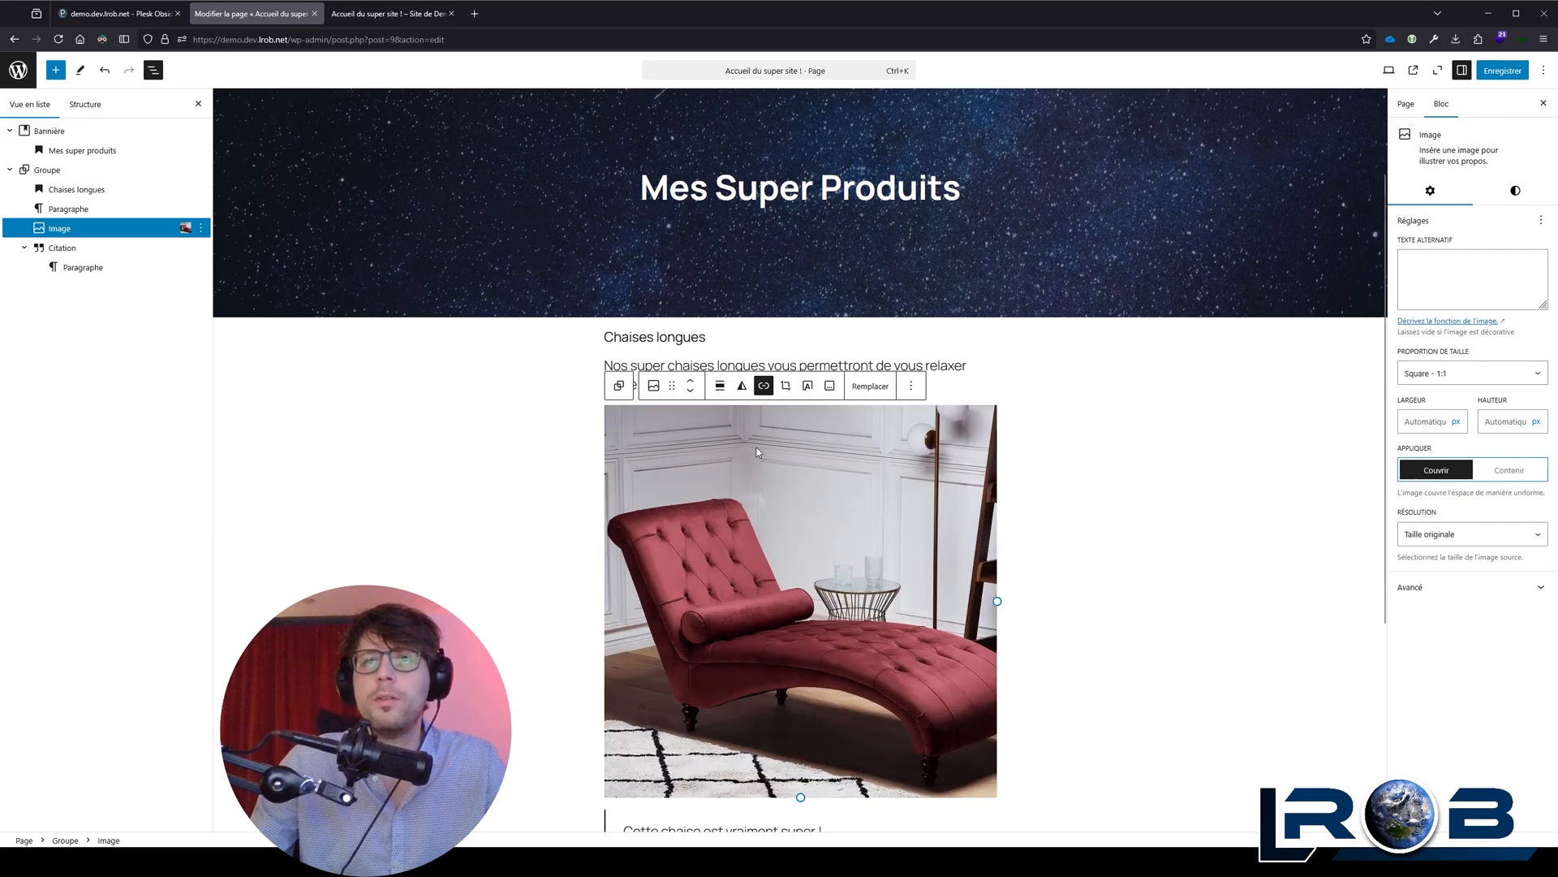
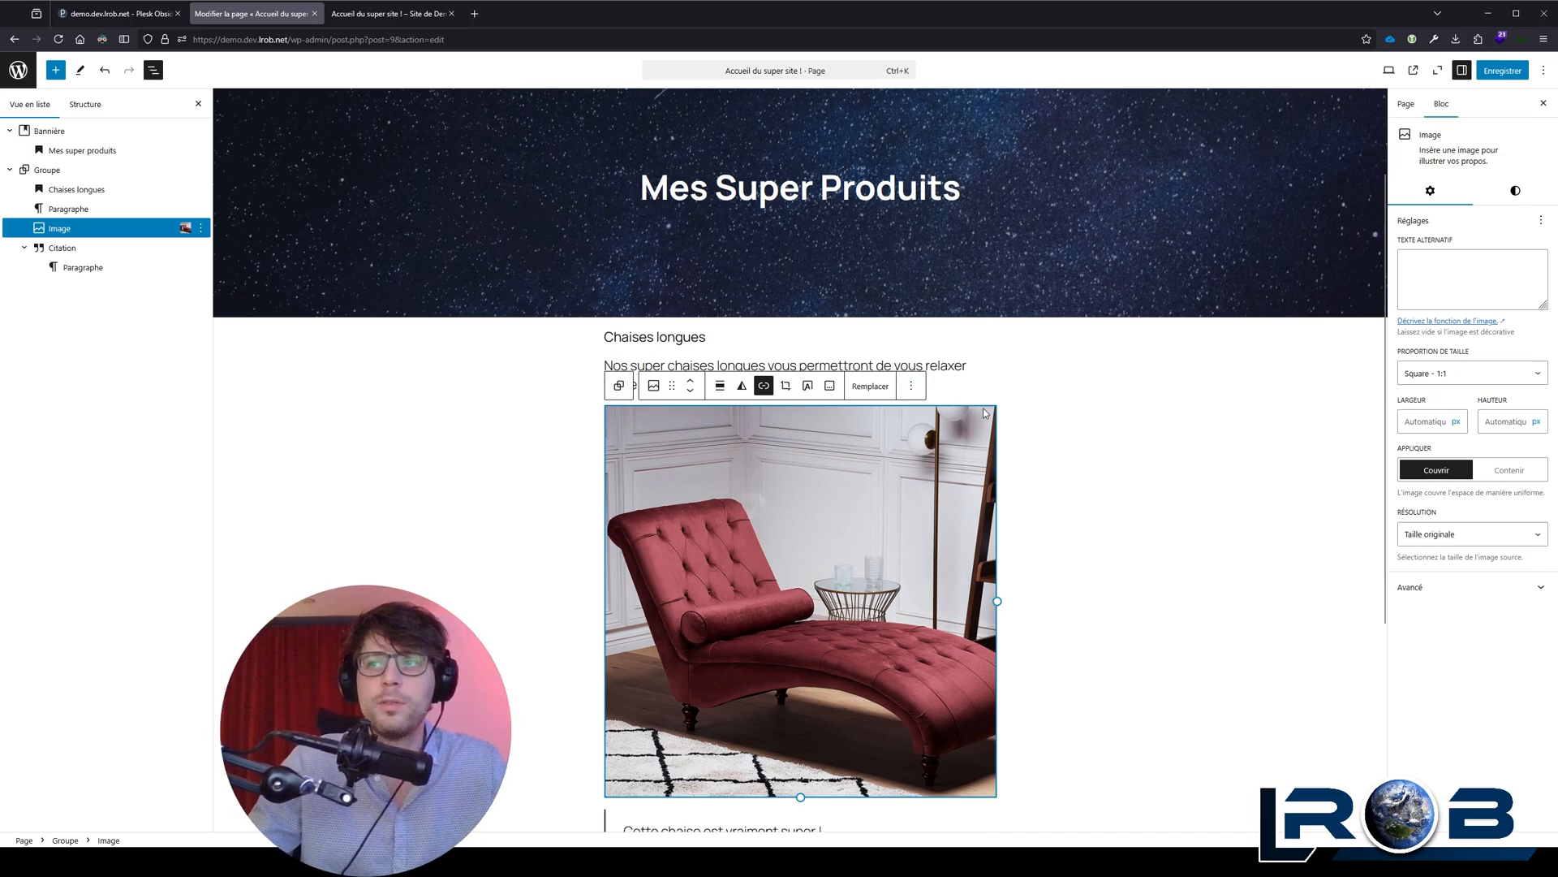
Step: Try the "Standard - 4:3" aspect ratio on the chaise longue image and set it to "Taille d'origine"
{"action": "left_click", "coordinate": [1454, 381]}
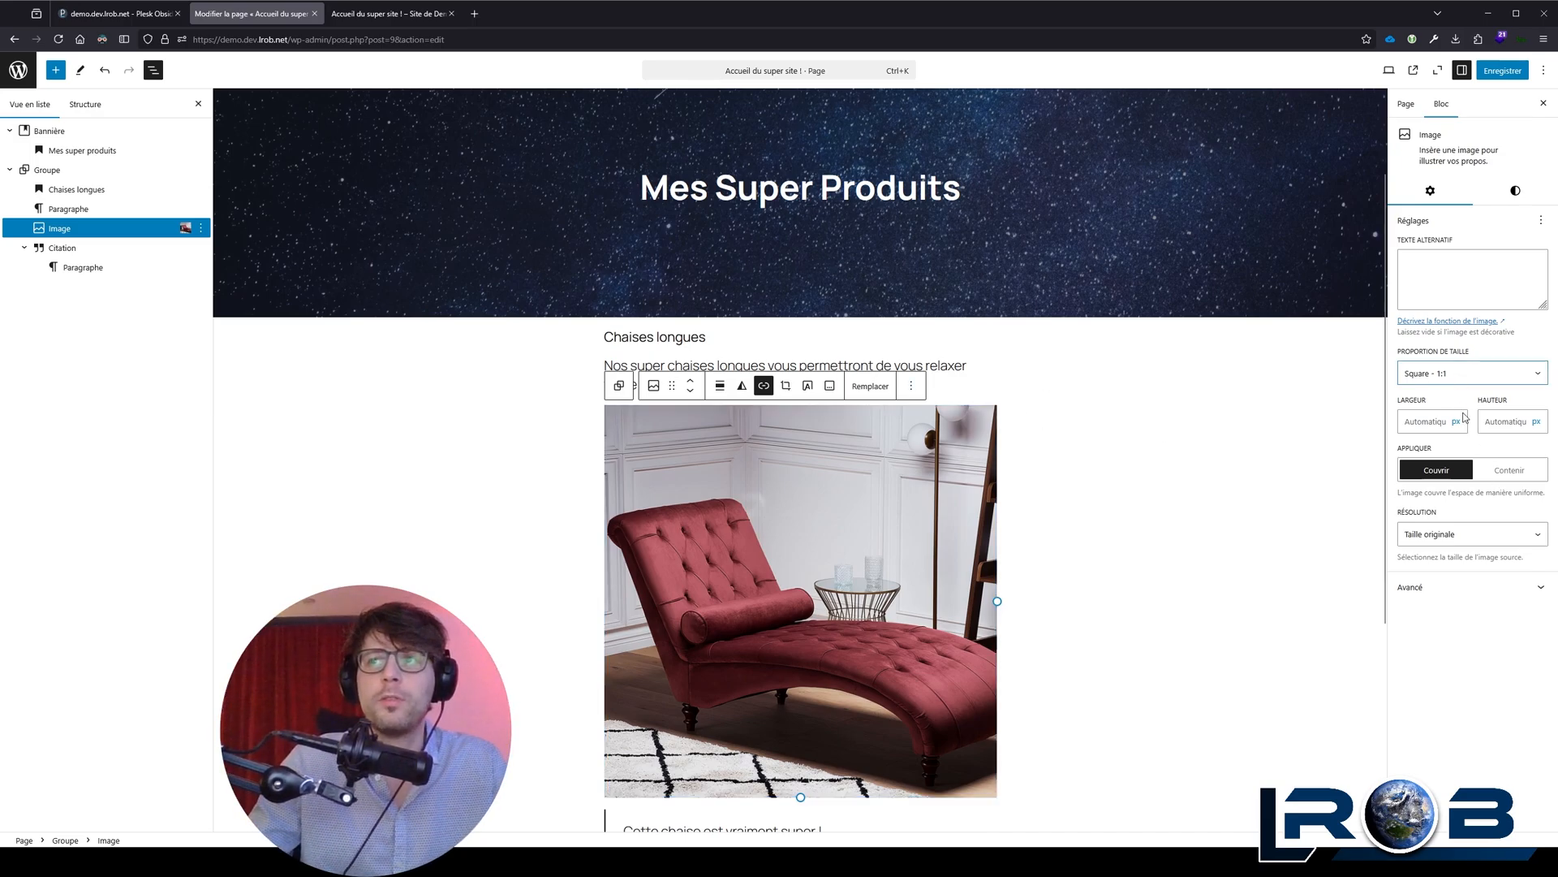
{"action": "key", "text": "Down"}
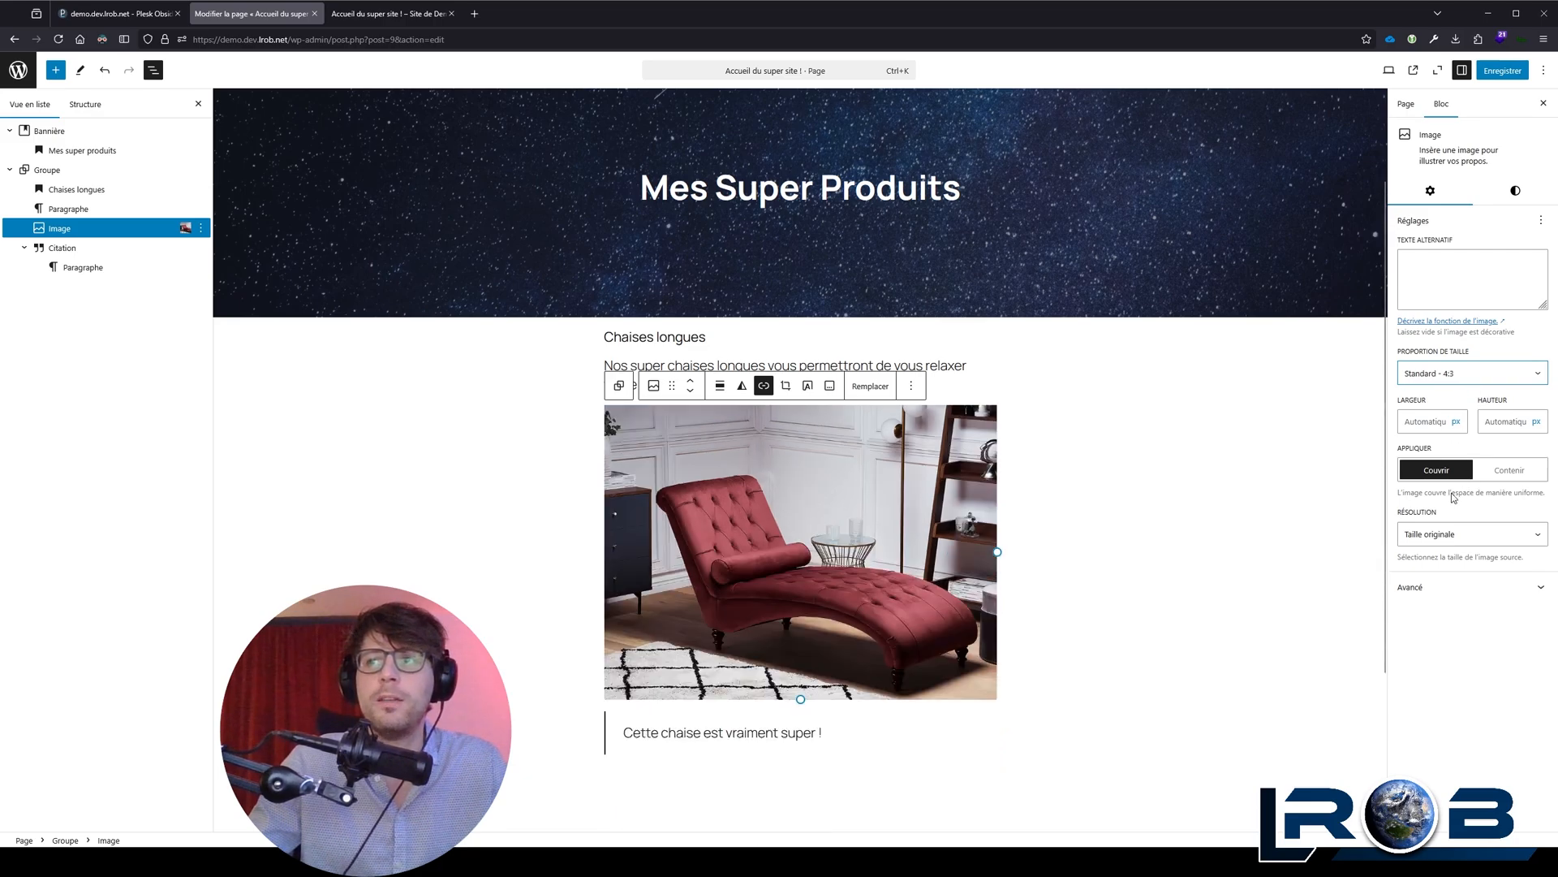
{"action": "key", "text": "Down"}
{"action": "left_click", "coordinate": [1451, 367]}
{"action": "left_click", "coordinate": [1450, 393]}
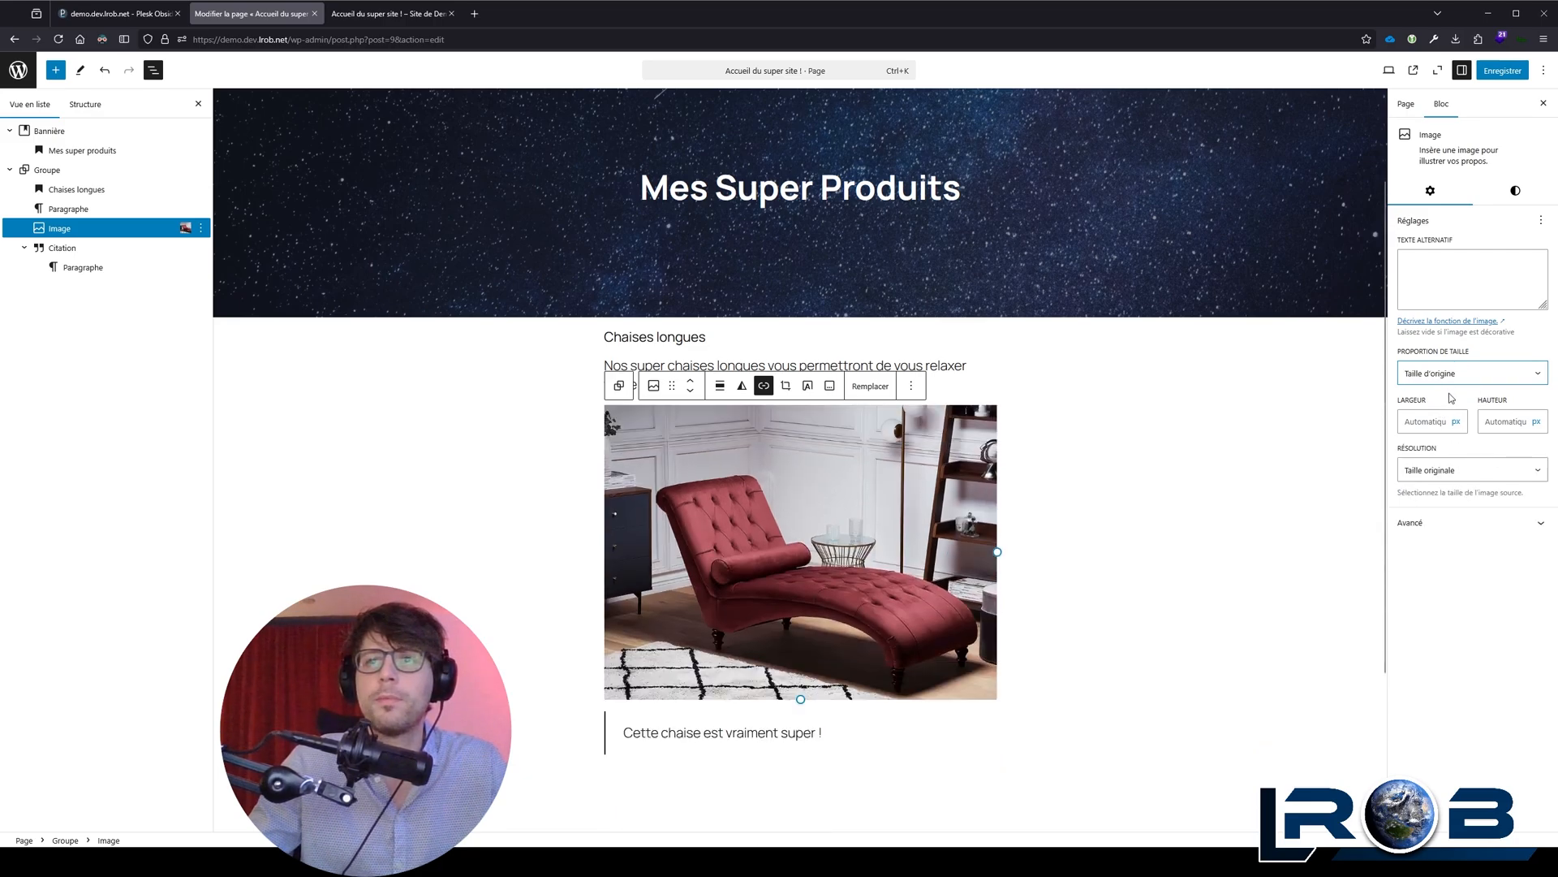
Step: Round the chaise longue image's corners, trying a radius of 32 px and setting it to 64 px
{"action": "left_click", "coordinate": [1514, 192]}
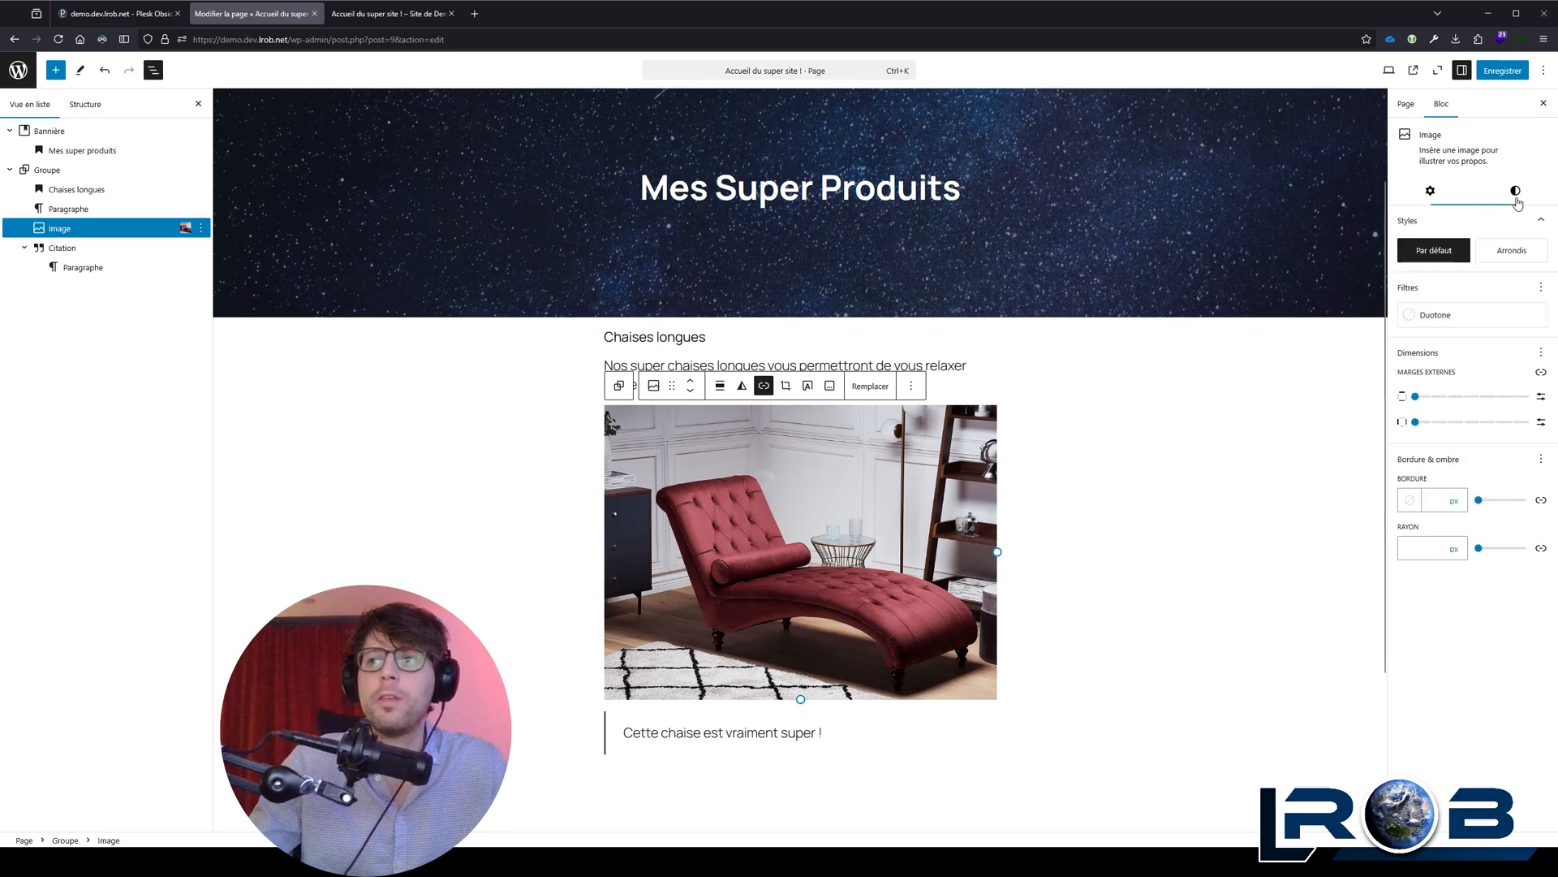
{"action": "left_click", "coordinate": [1418, 543]}
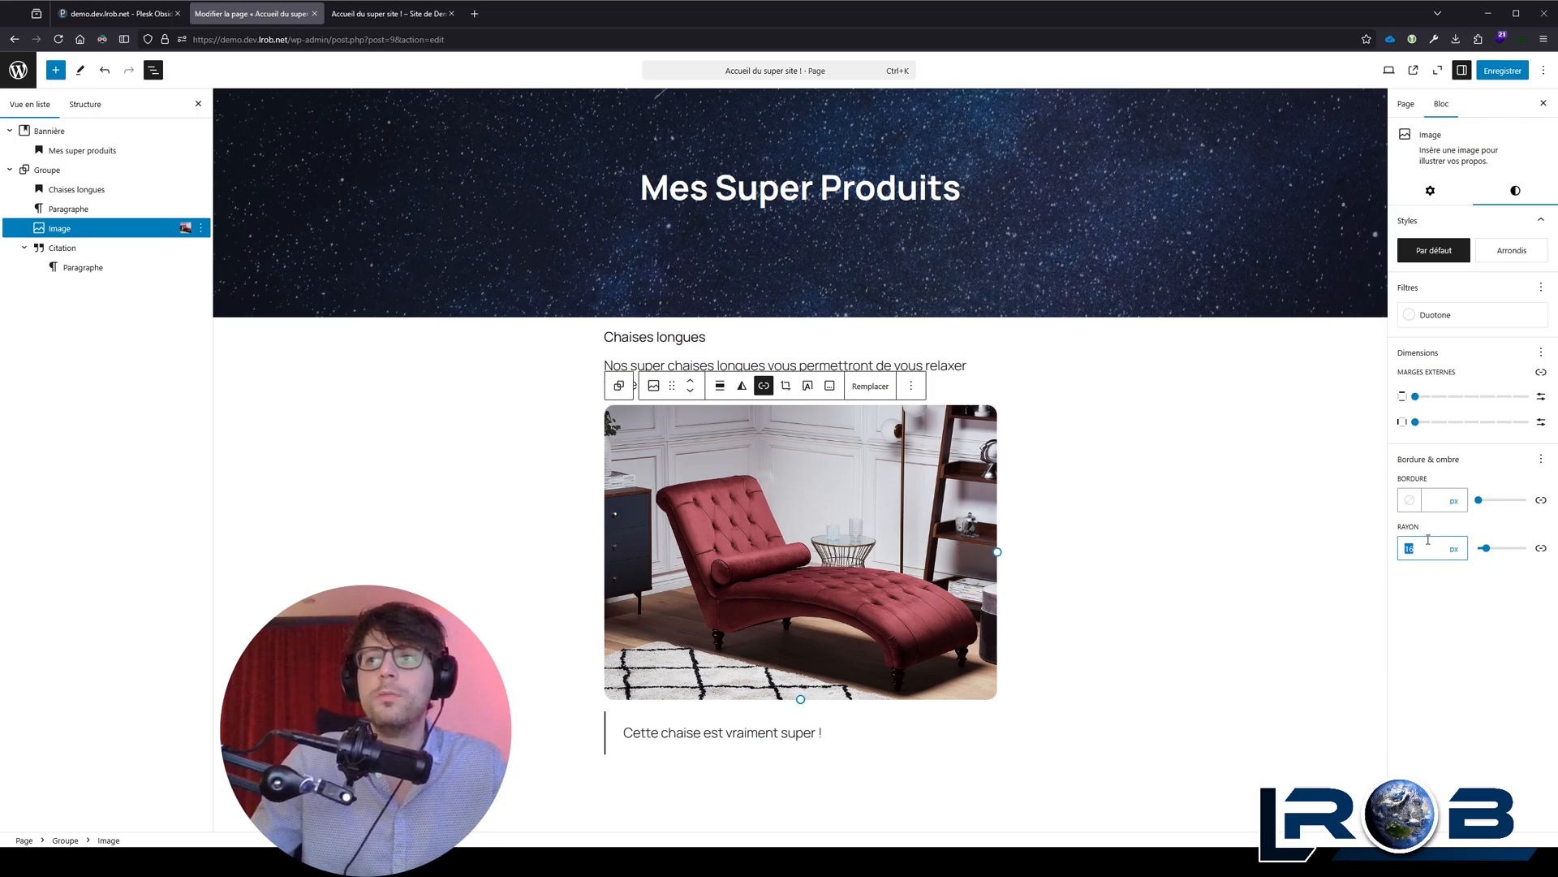
{"action": "type", "text": "32"}
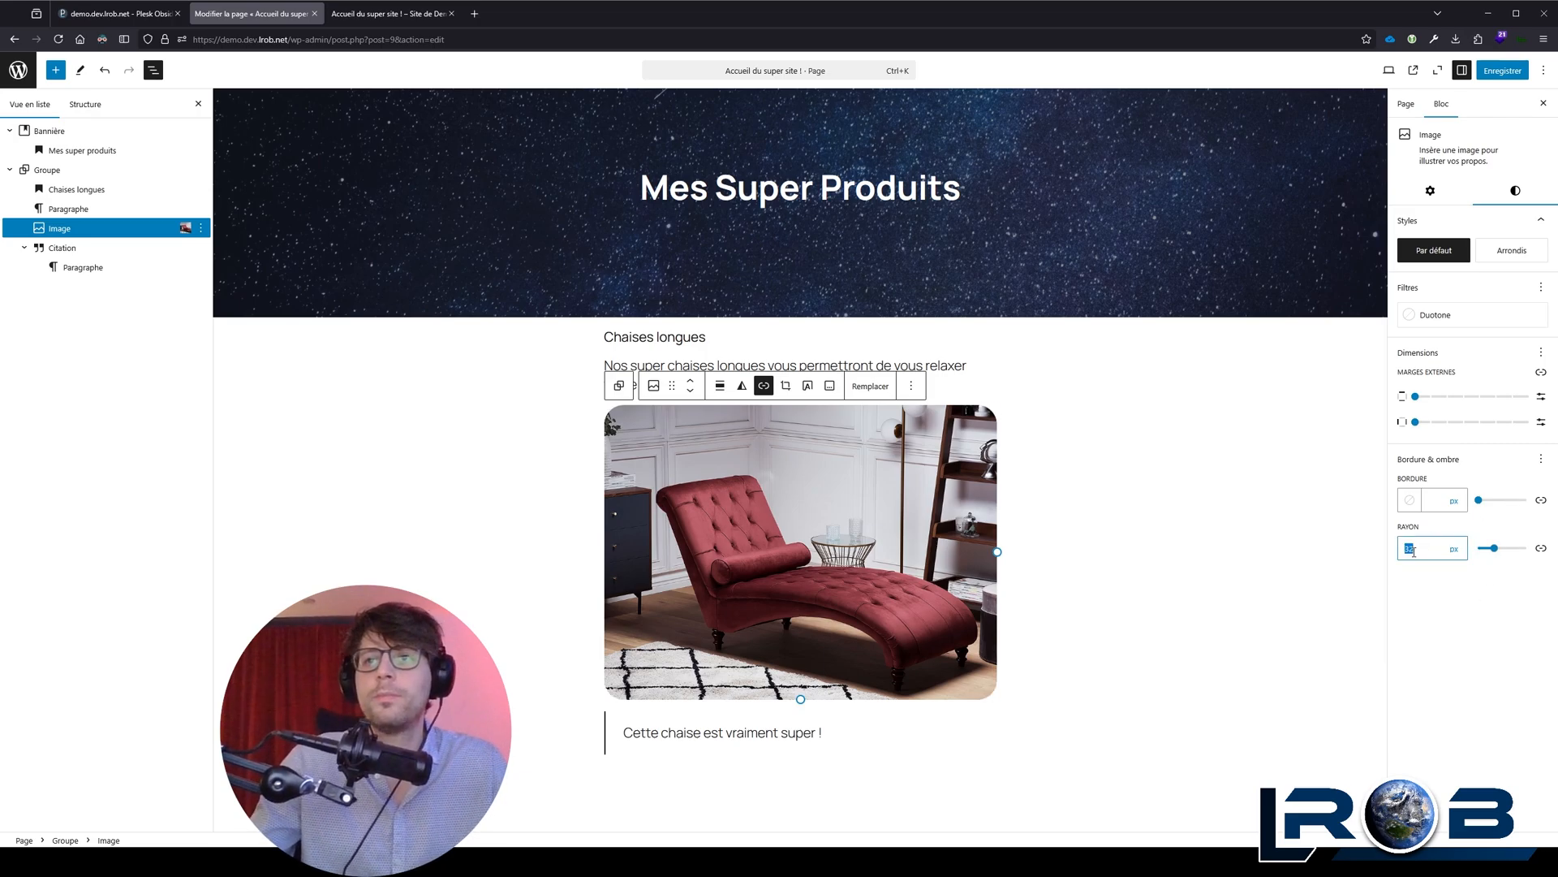
{"action": "type", "text": "64"}
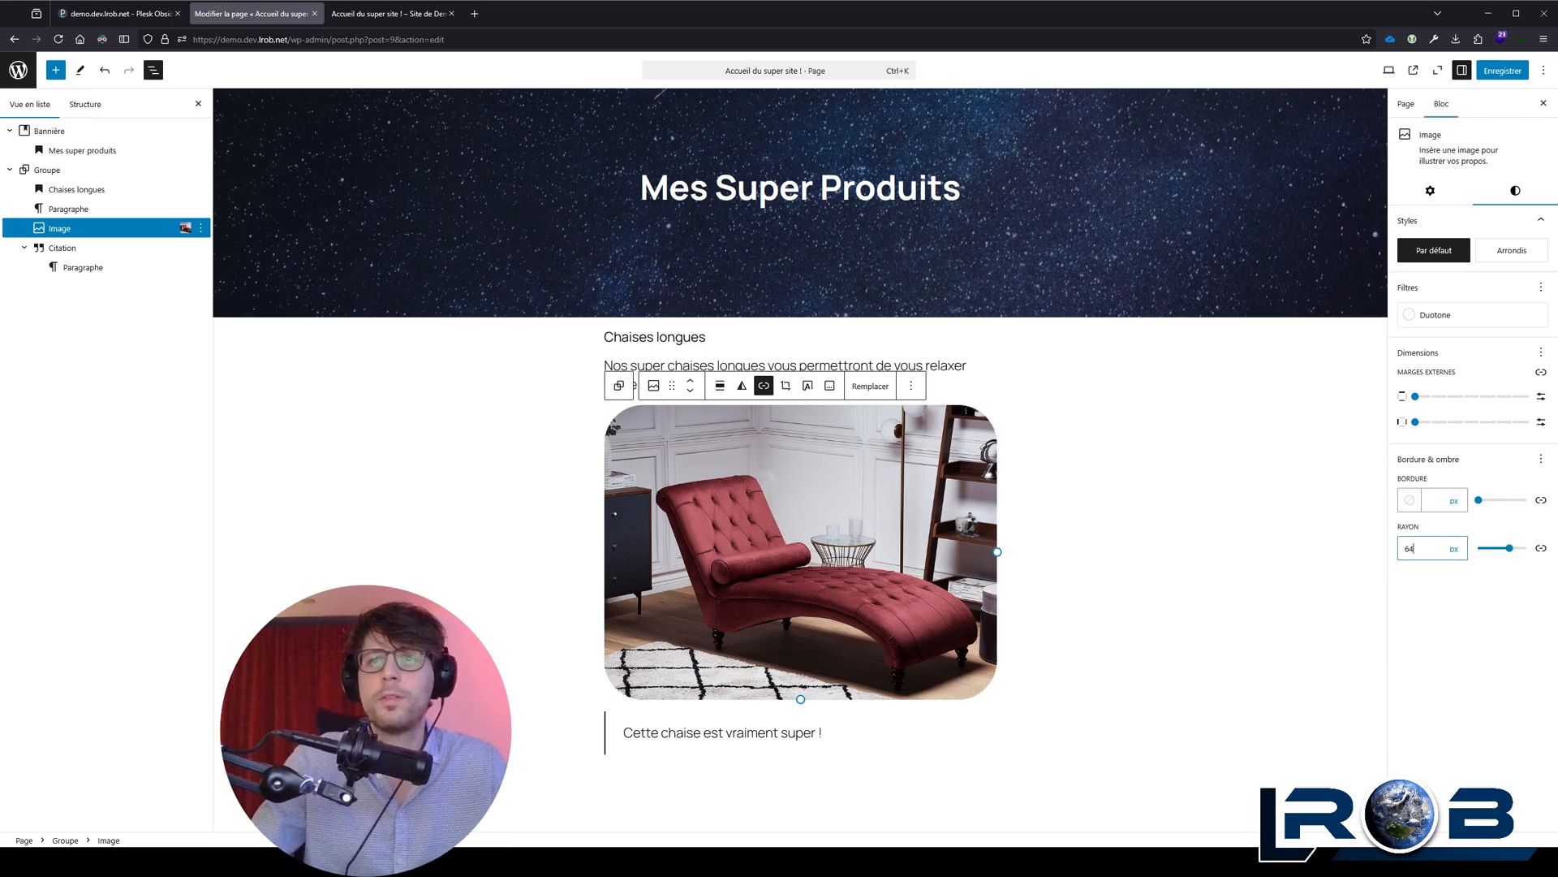
Step: Try the corner radius of 64 in percent, switch the unit back to pixels and set it to 640 px
{"action": "left_click", "coordinate": [1454, 549]}
{"action": "left_click", "coordinate": [1457, 586]}
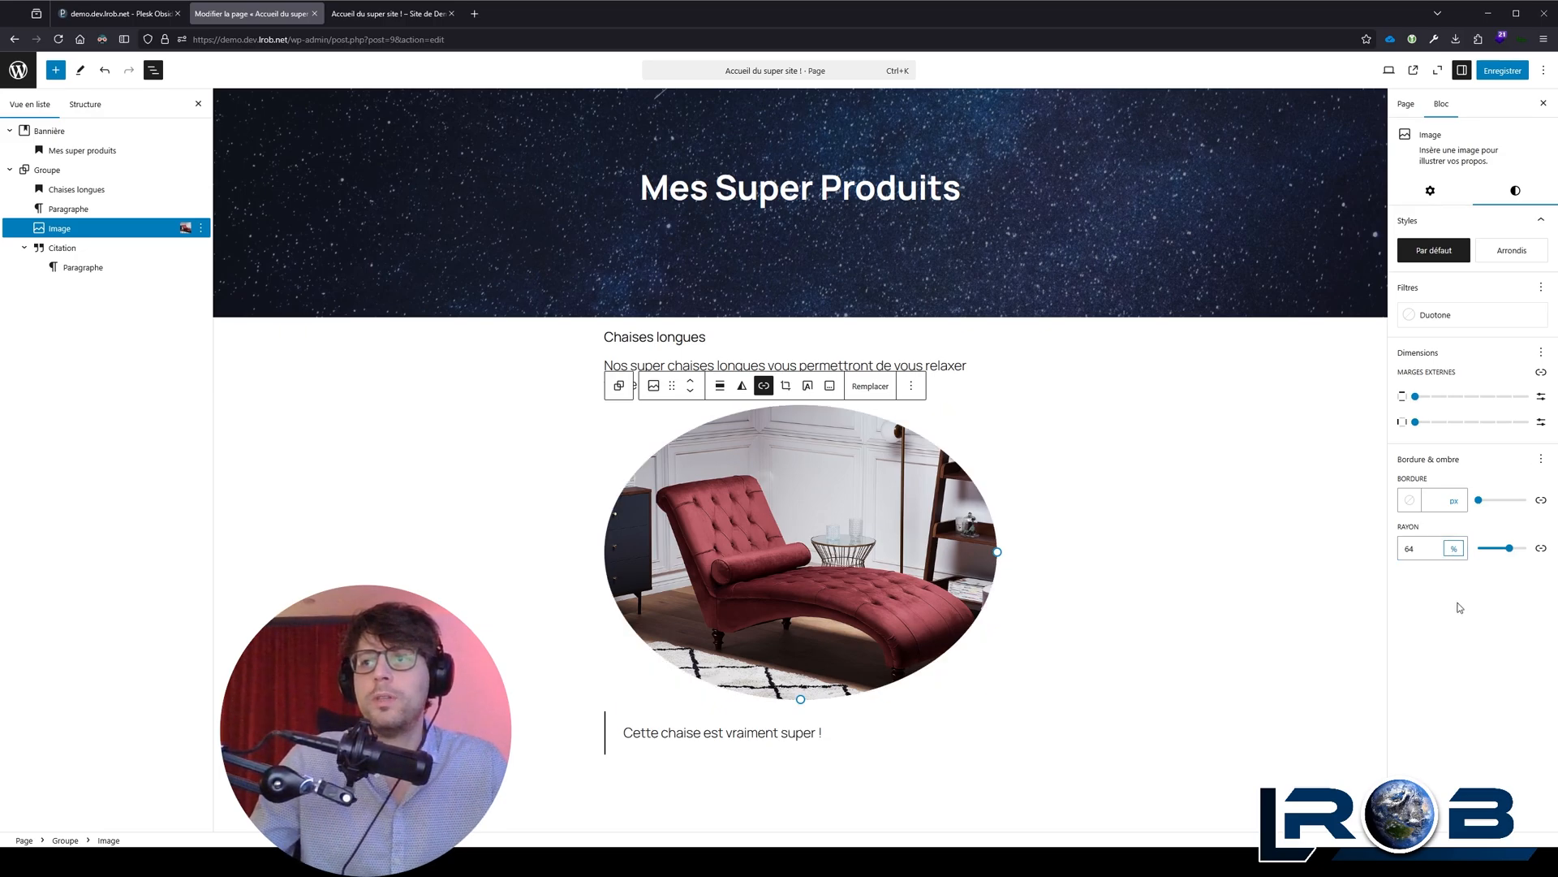
{"action": "left_click", "coordinate": [1460, 567]}
{"action": "left_click", "coordinate": [1440, 553]}
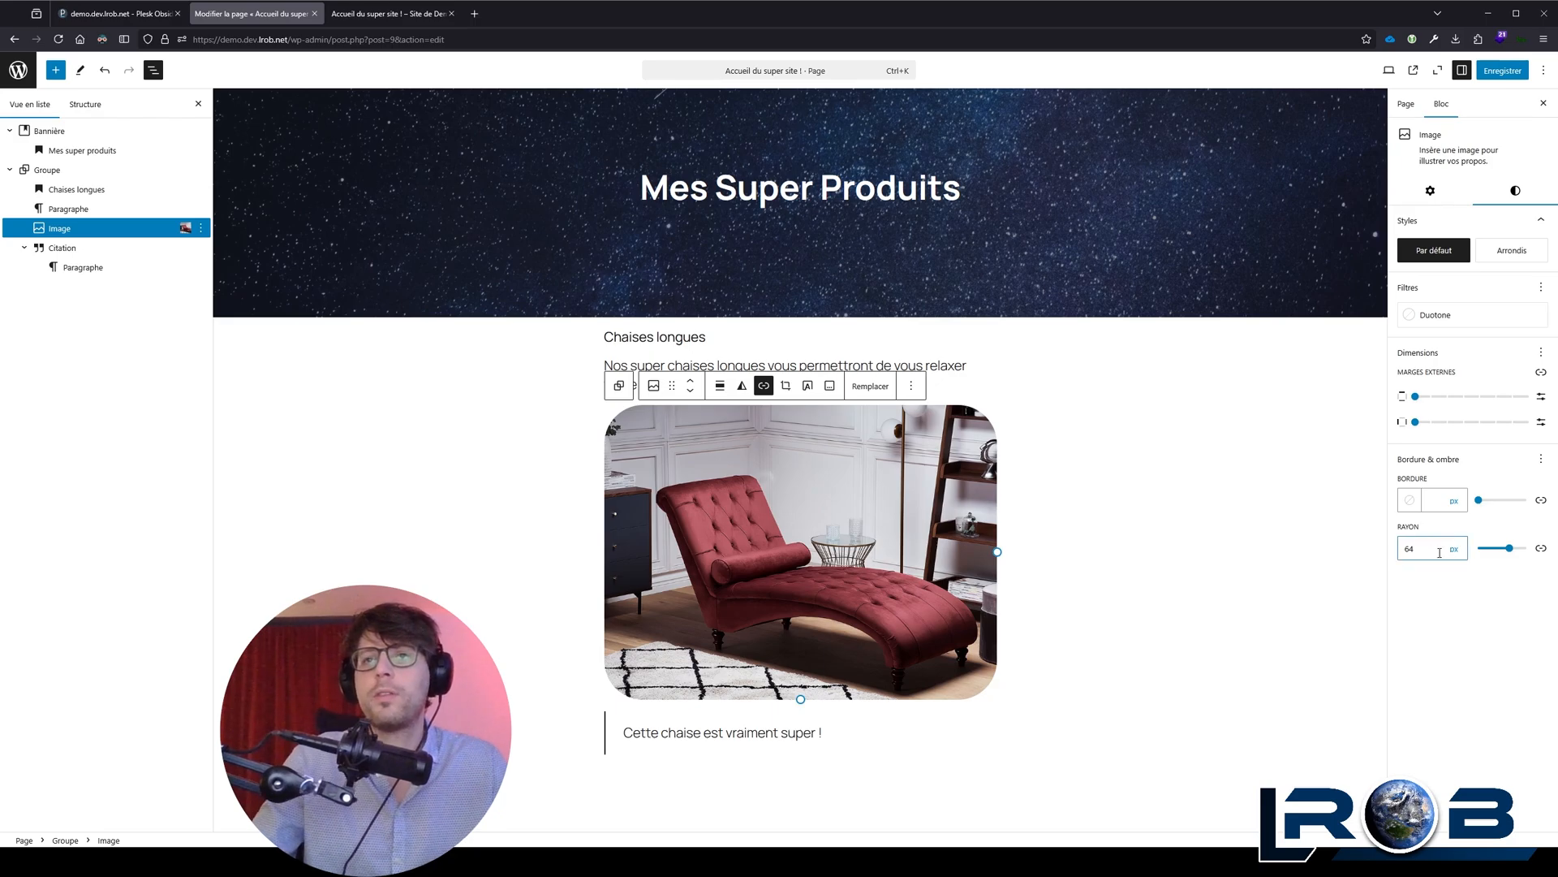
{"action": "type", "text": "0"}
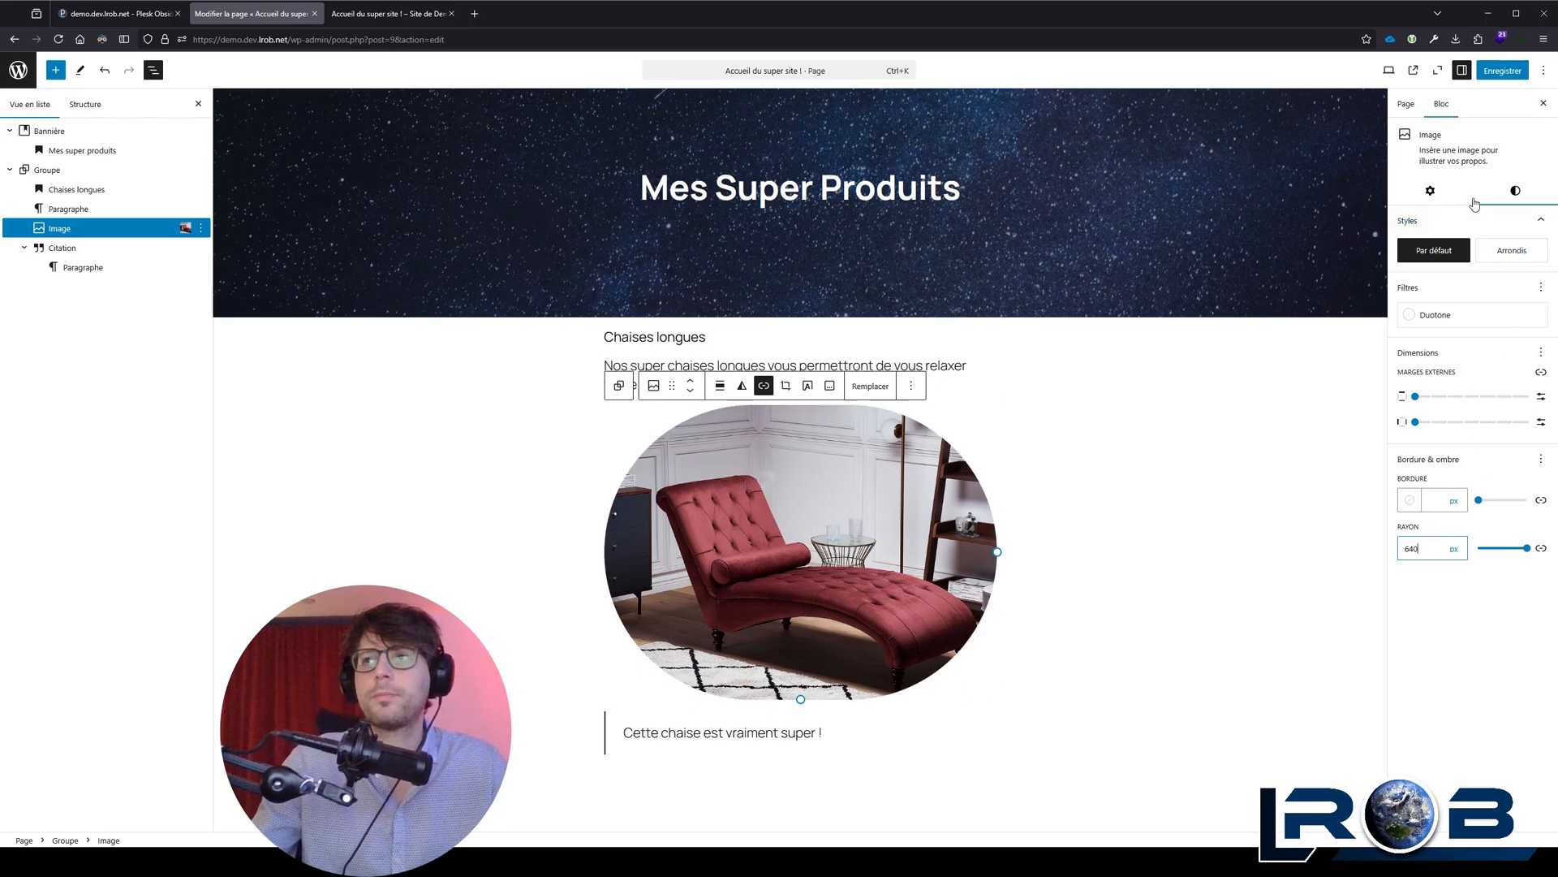
Step: Change the rounded chaise longue image's aspect ratio to "Square - 1:1" and check its shape
{"action": "left_click", "coordinate": [1431, 195]}
{"action": "left_click", "coordinate": [1440, 381]}
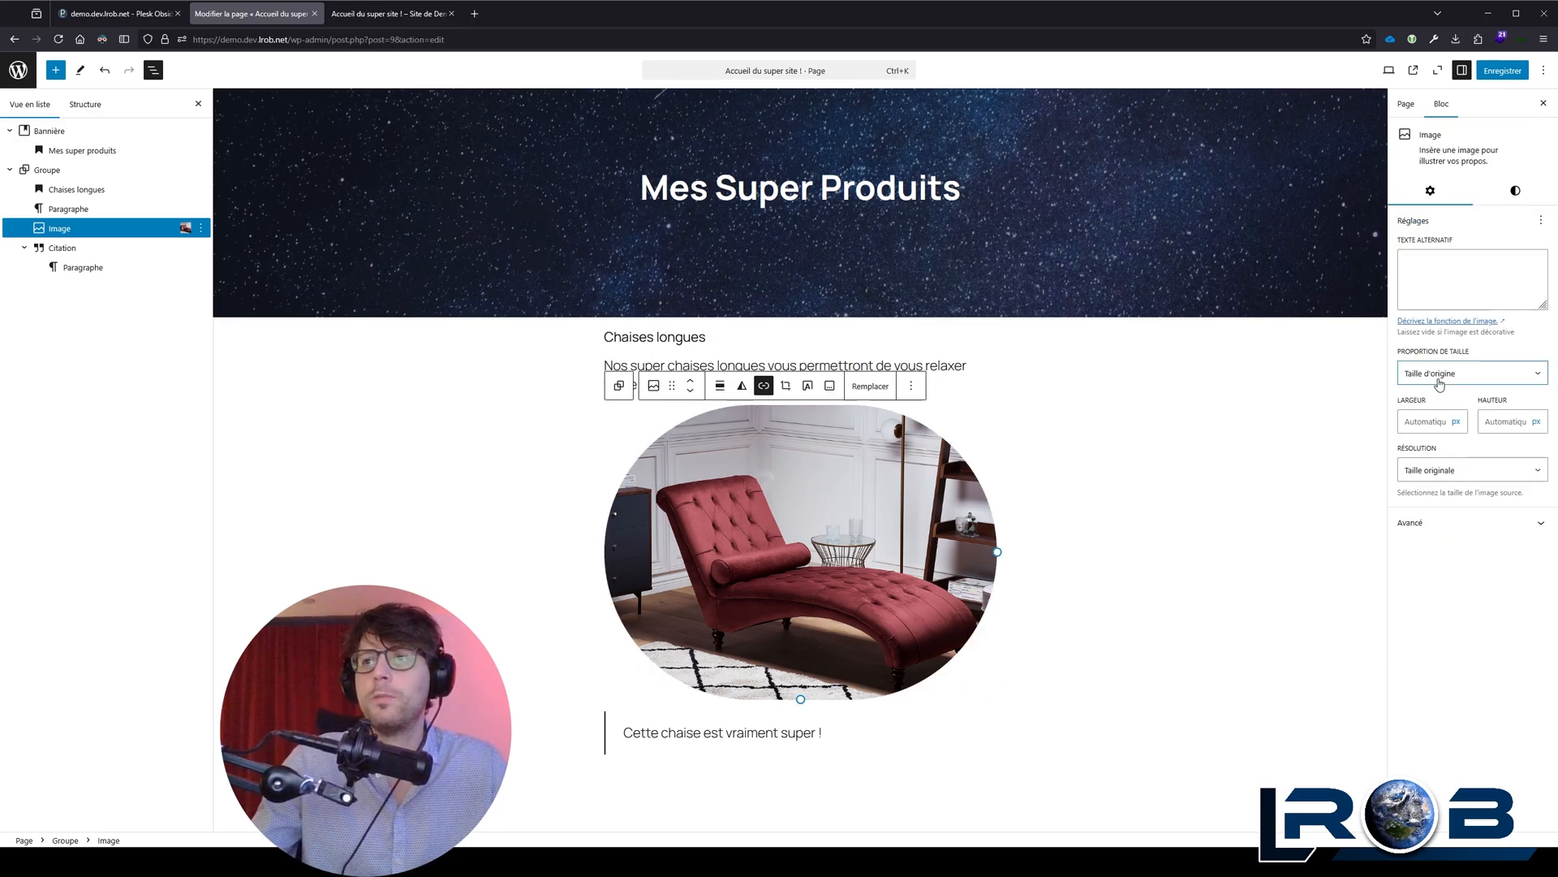
{"action": "left_click", "coordinate": [1466, 422]}
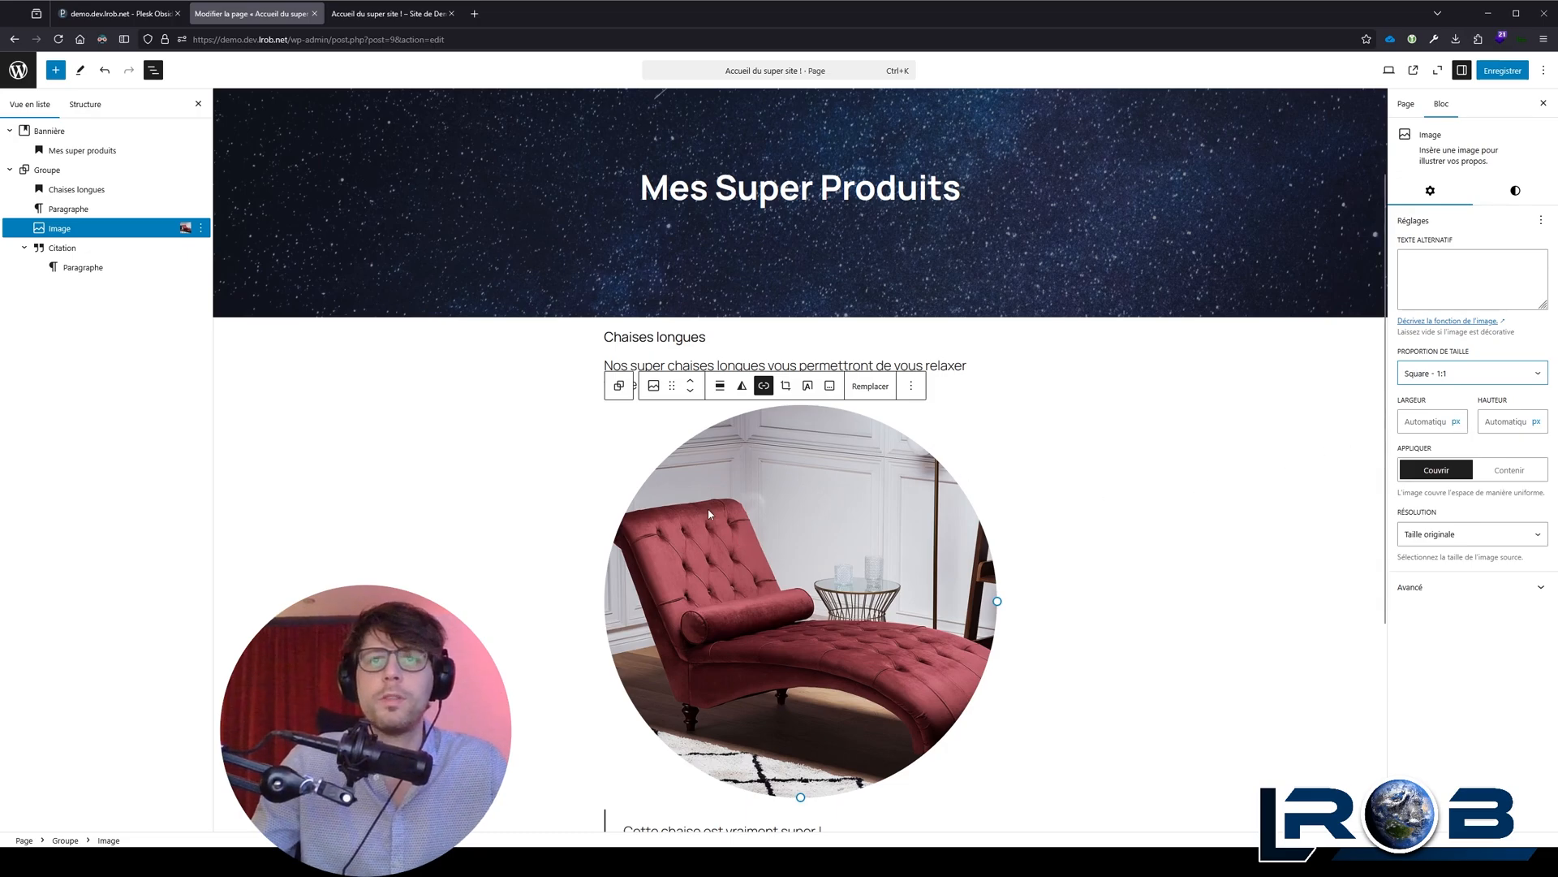
{"action": "scroll", "coordinate": [728, 390], "scroll_direction": "down", "scroll_amount": 2}
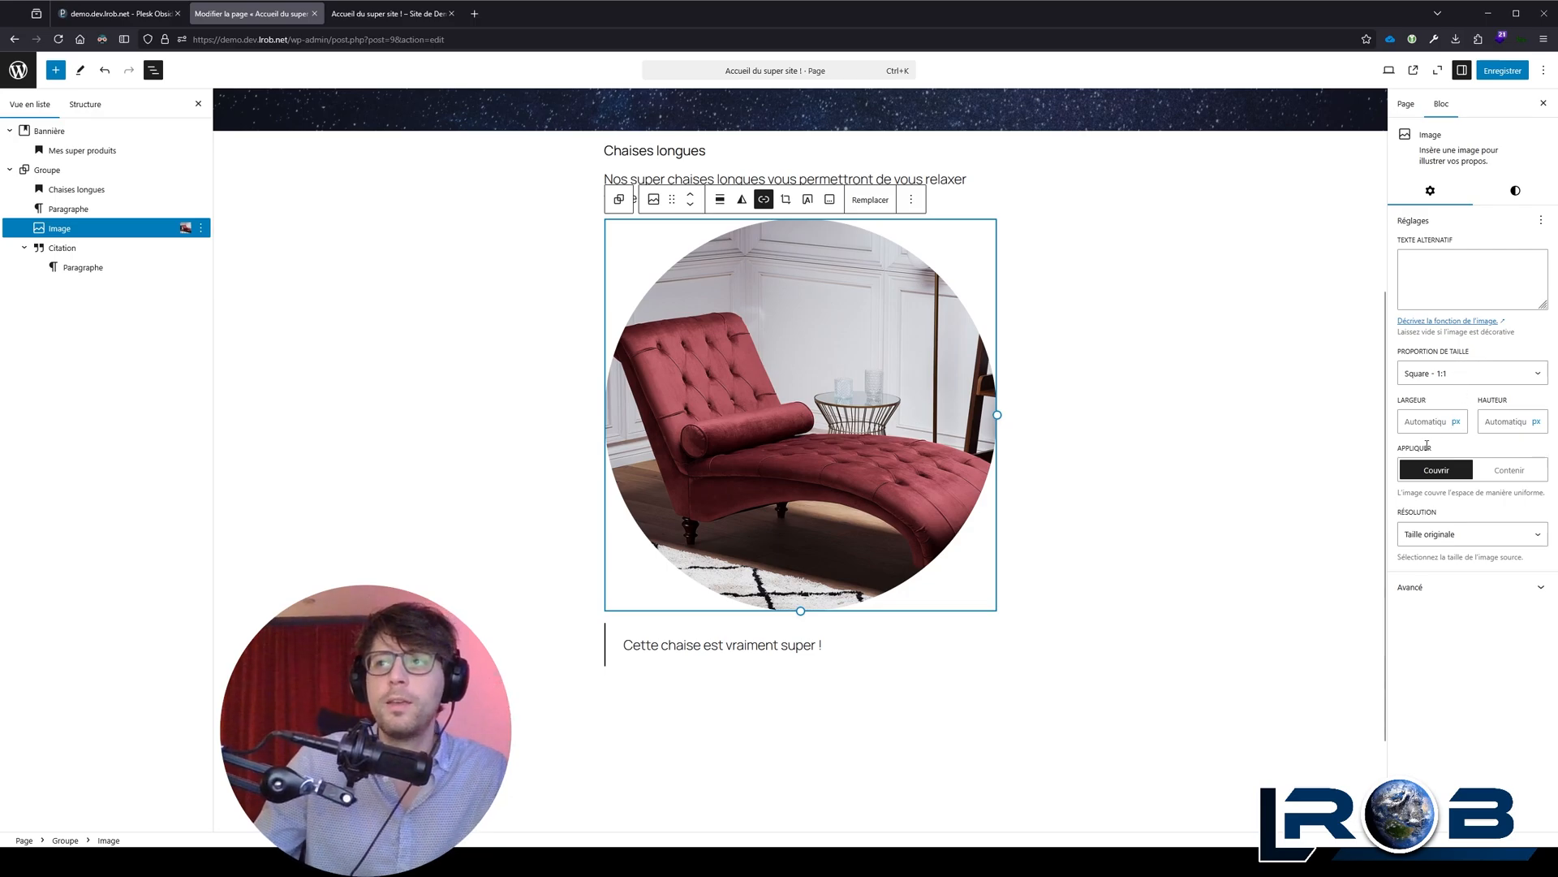
Step: Switch the image's corner radius unit to percent and try 50 %, replacing it with 25 %
{"action": "left_click", "coordinate": [1514, 190]}
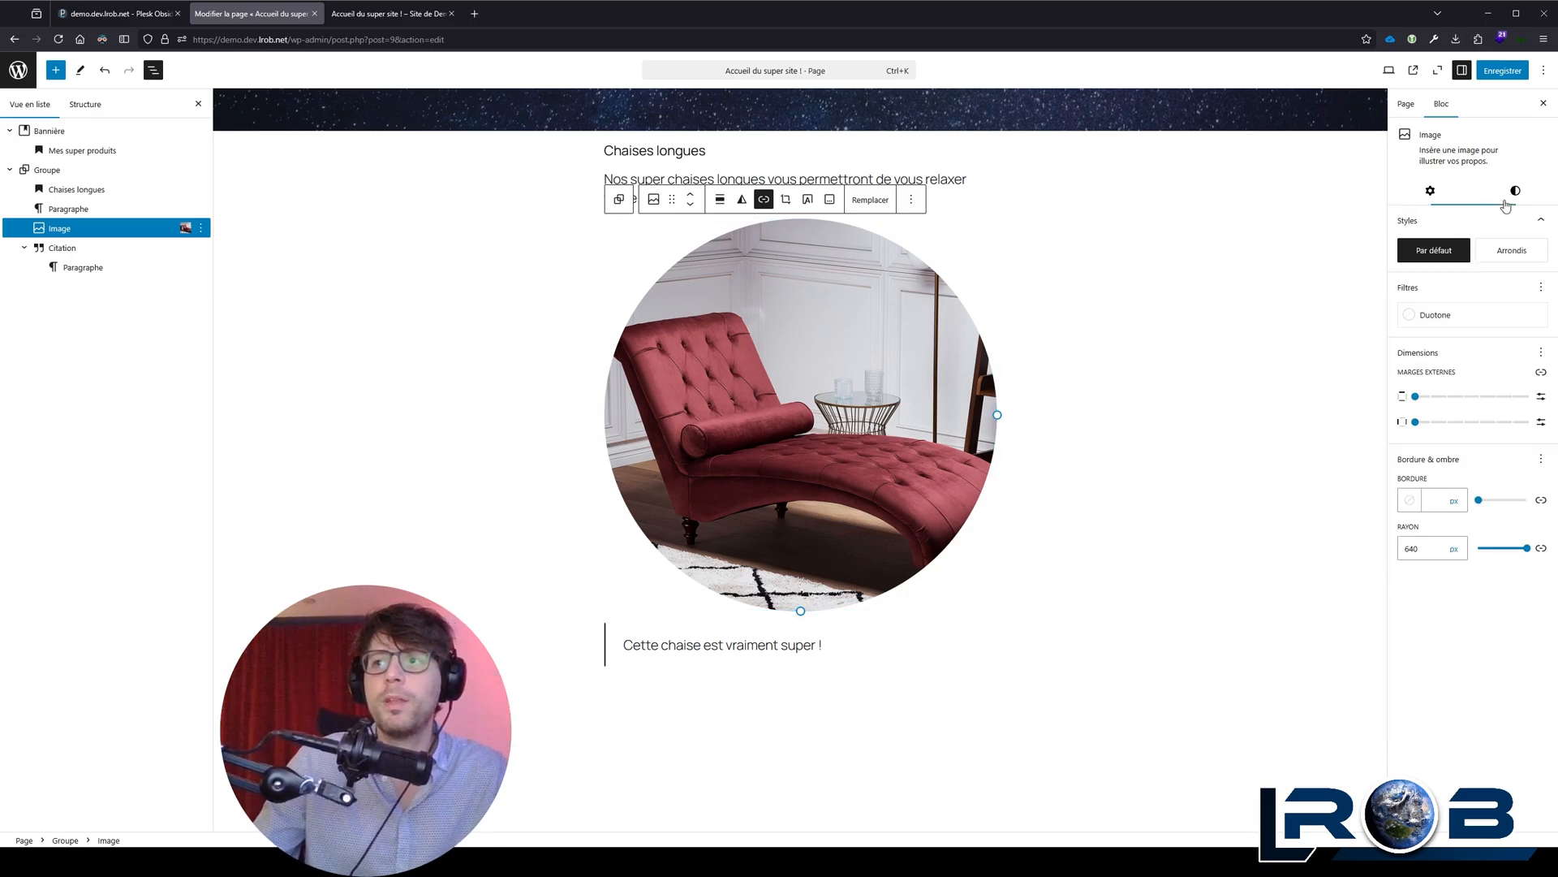
{"action": "left_click", "coordinate": [1424, 550]}
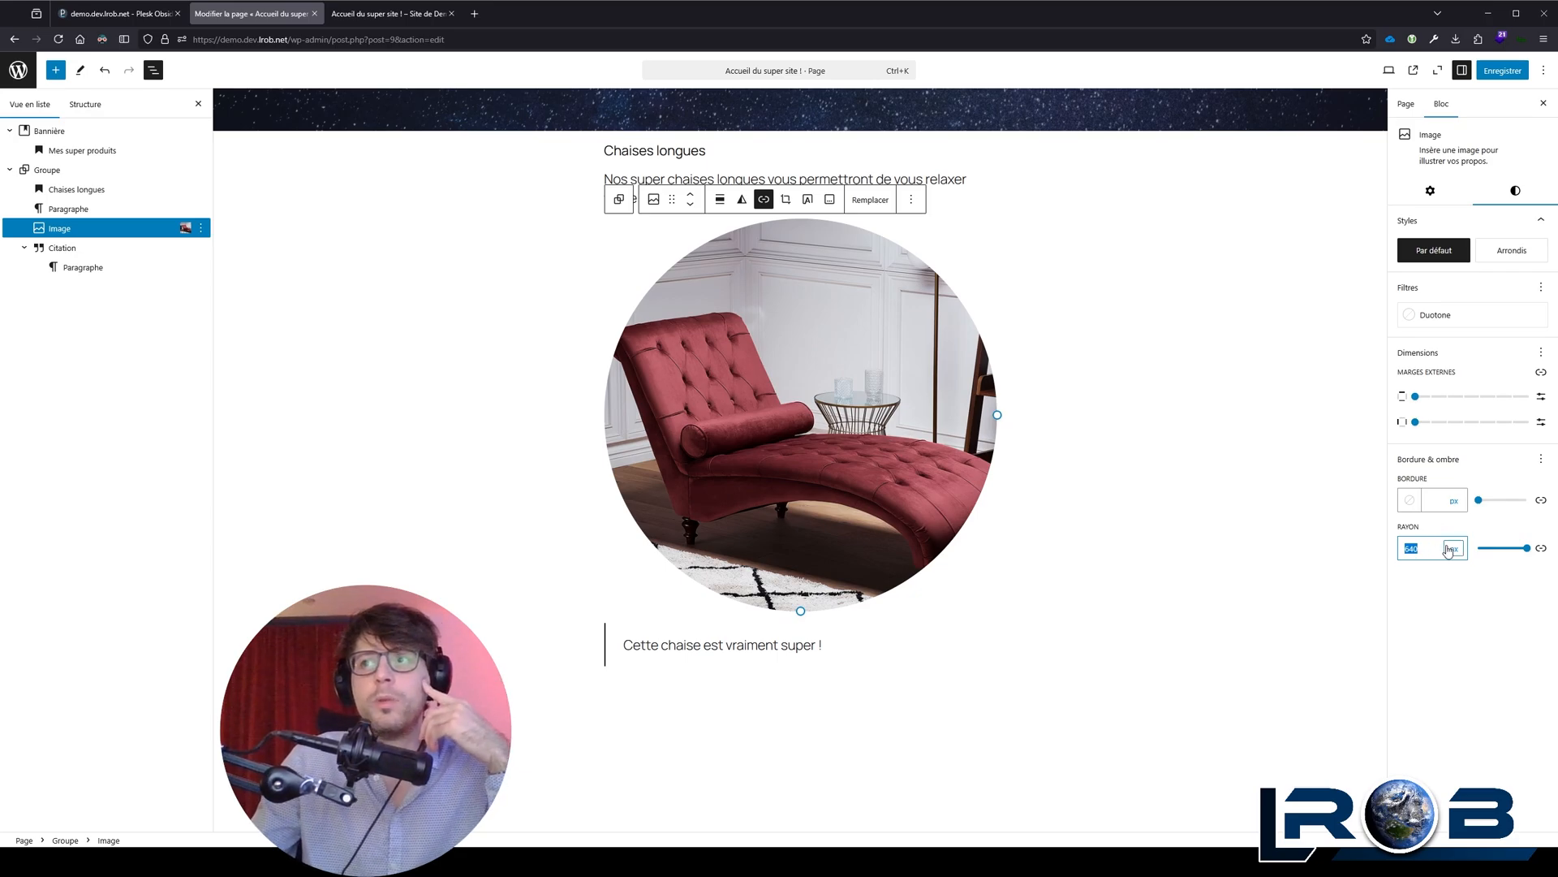
{"action": "key", "text": "Tab"}
{"action": "double_click", "coordinate": [1420, 550]}
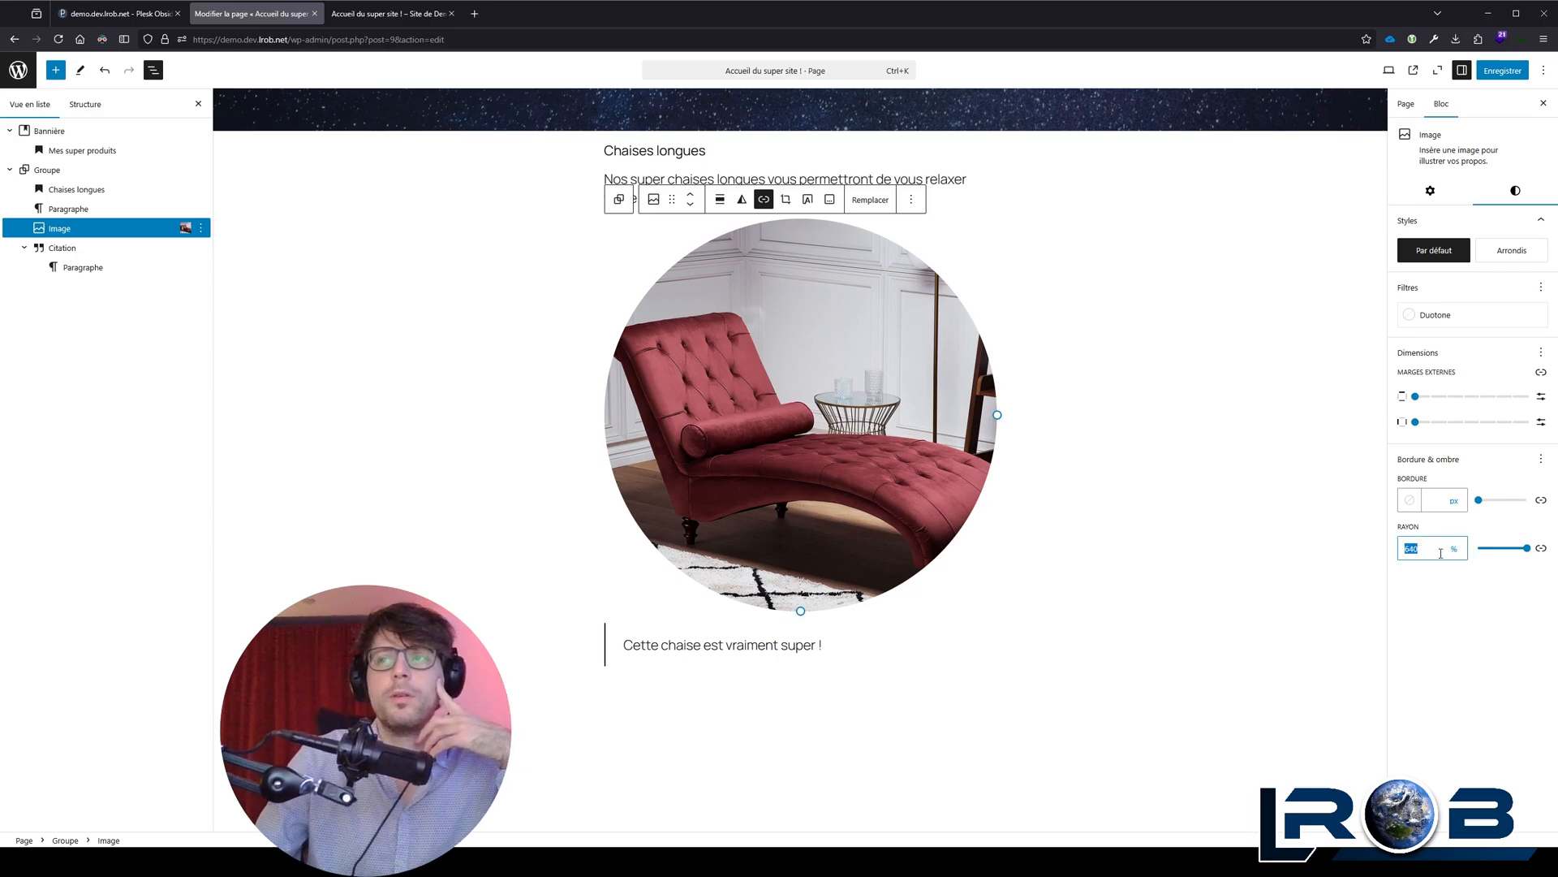
{"action": "type", "text": "50"}
{"action": "key", "text": "BackSpace"}
{"action": "key", "text": "BackSpace"}
{"action": "type", "text": "25"}
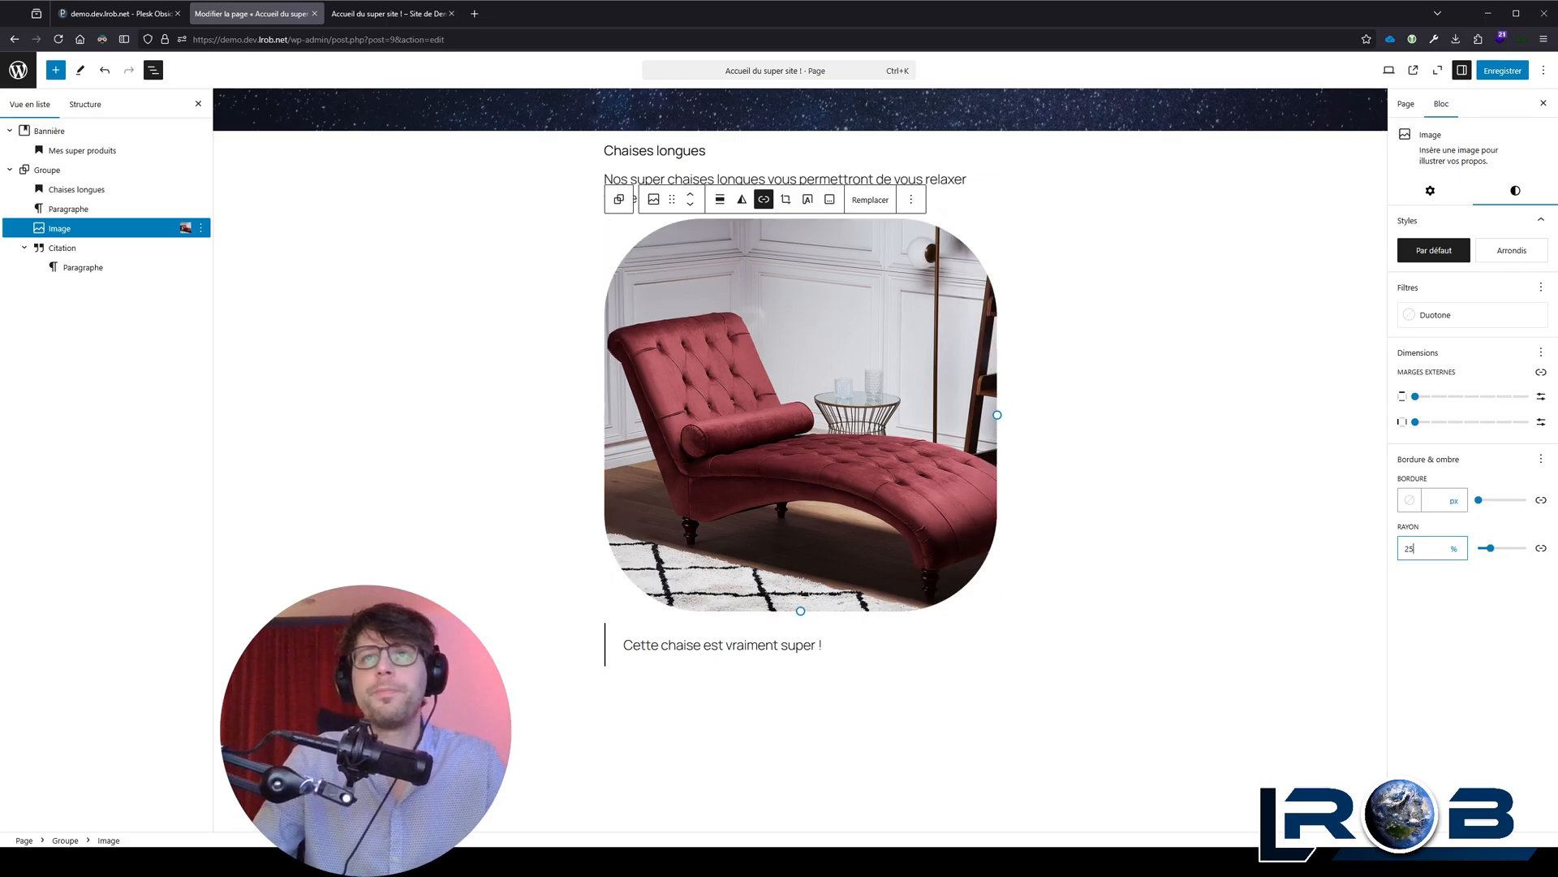
Step: Try a corner radius of 50 % on the square image and clear the radius value
{"action": "key", "text": "BackSpace"}
{"action": "key", "text": "BackSpace"}
{"action": "type", "text": "50"}
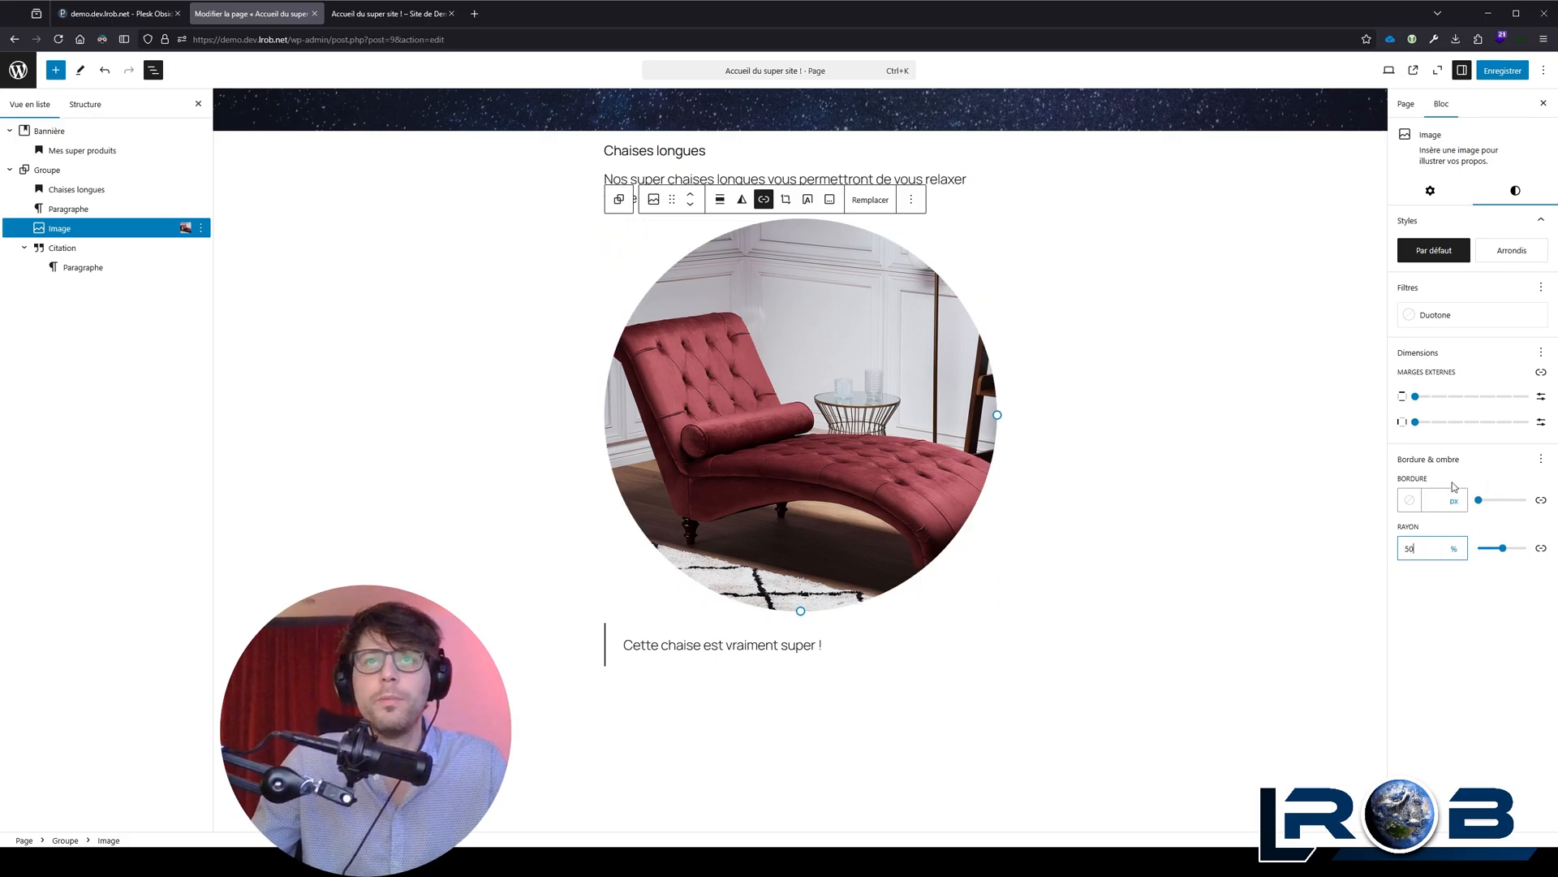
{"action": "key", "text": "BackSpace"}
{"action": "key", "text": "BackSpace"}
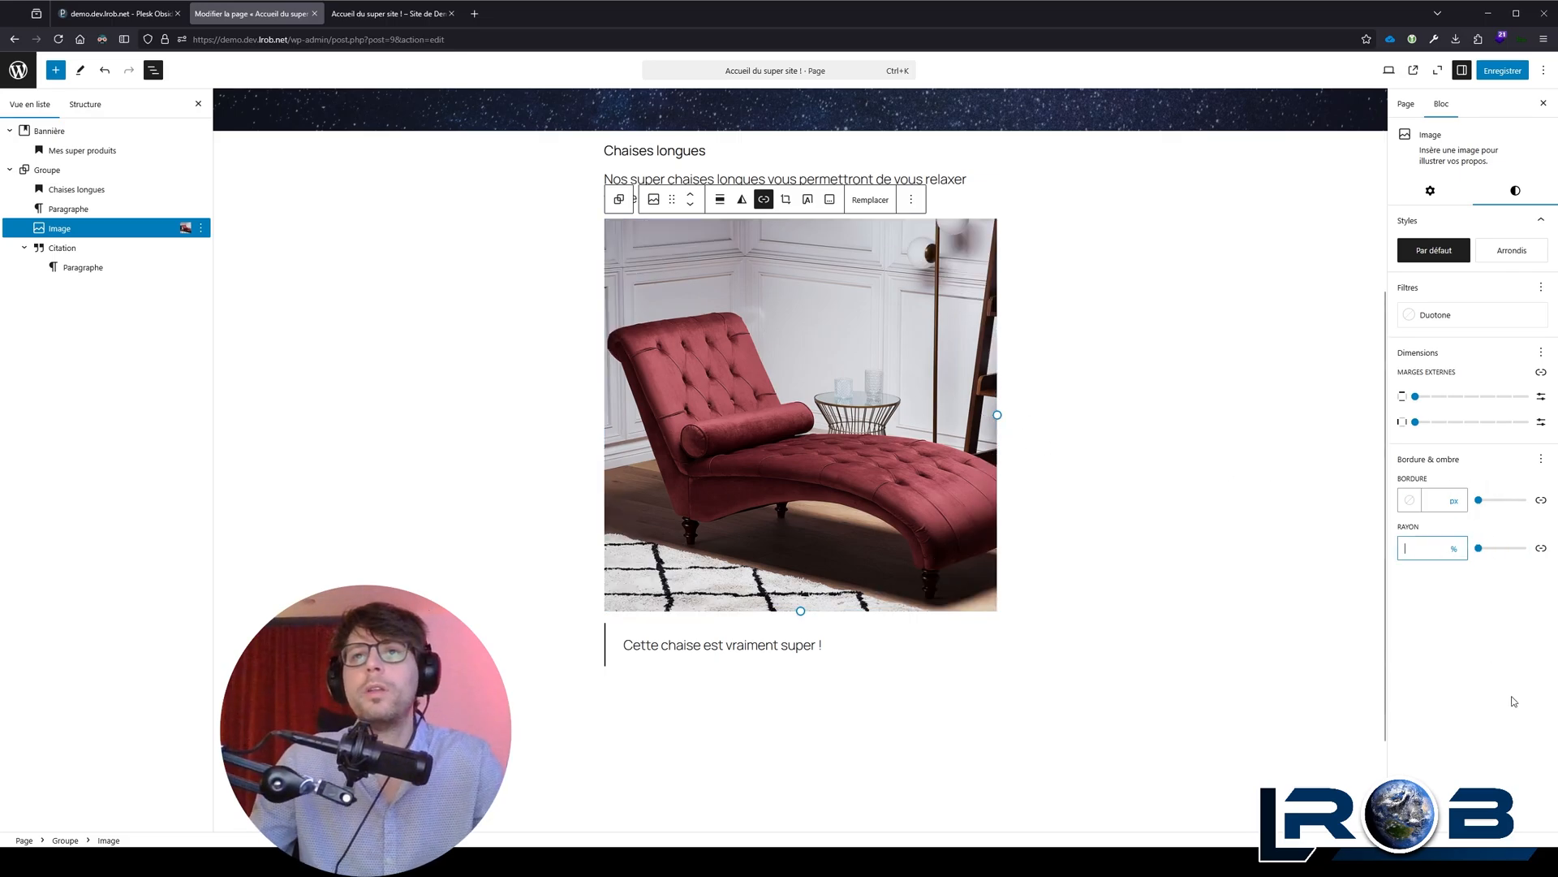
Step: Compare the "Arrondis" and "Par défaut" image styles and apply "Arrondis" to the chaise longue image
{"action": "left_click", "coordinate": [1512, 250]}
{"action": "left_click", "coordinate": [1434, 250]}
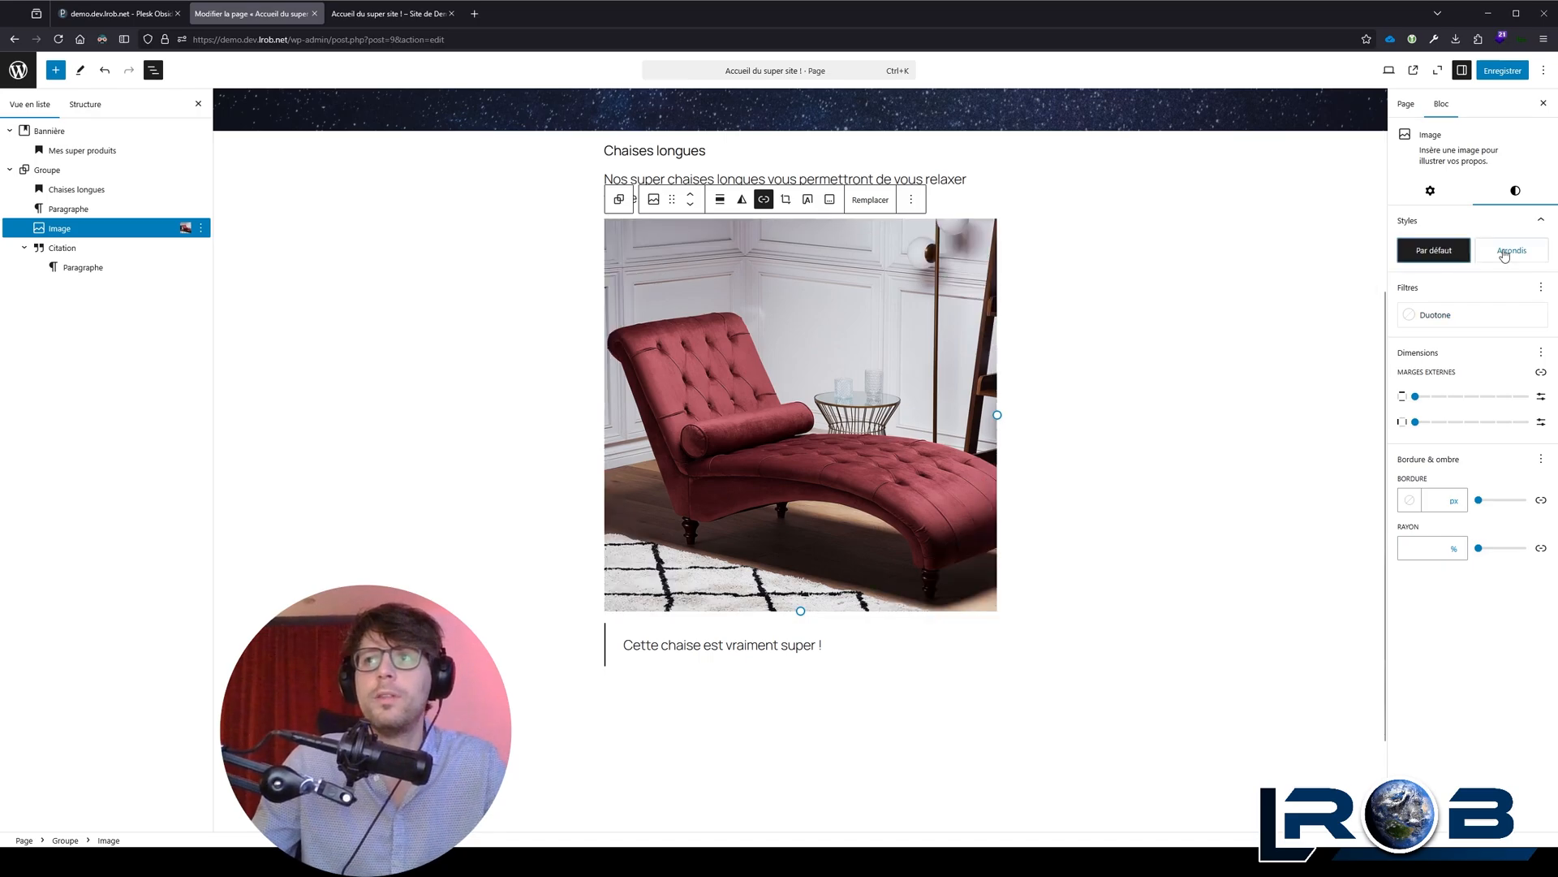
{"action": "left_click", "coordinate": [1506, 252]}
Step: Set the image's aspect ratio to "Taille d'origine" and compare the "Par défaut" and "Arrondis" styles on it, keeping "Arrondis"
{"action": "left_click", "coordinate": [1442, 197]}
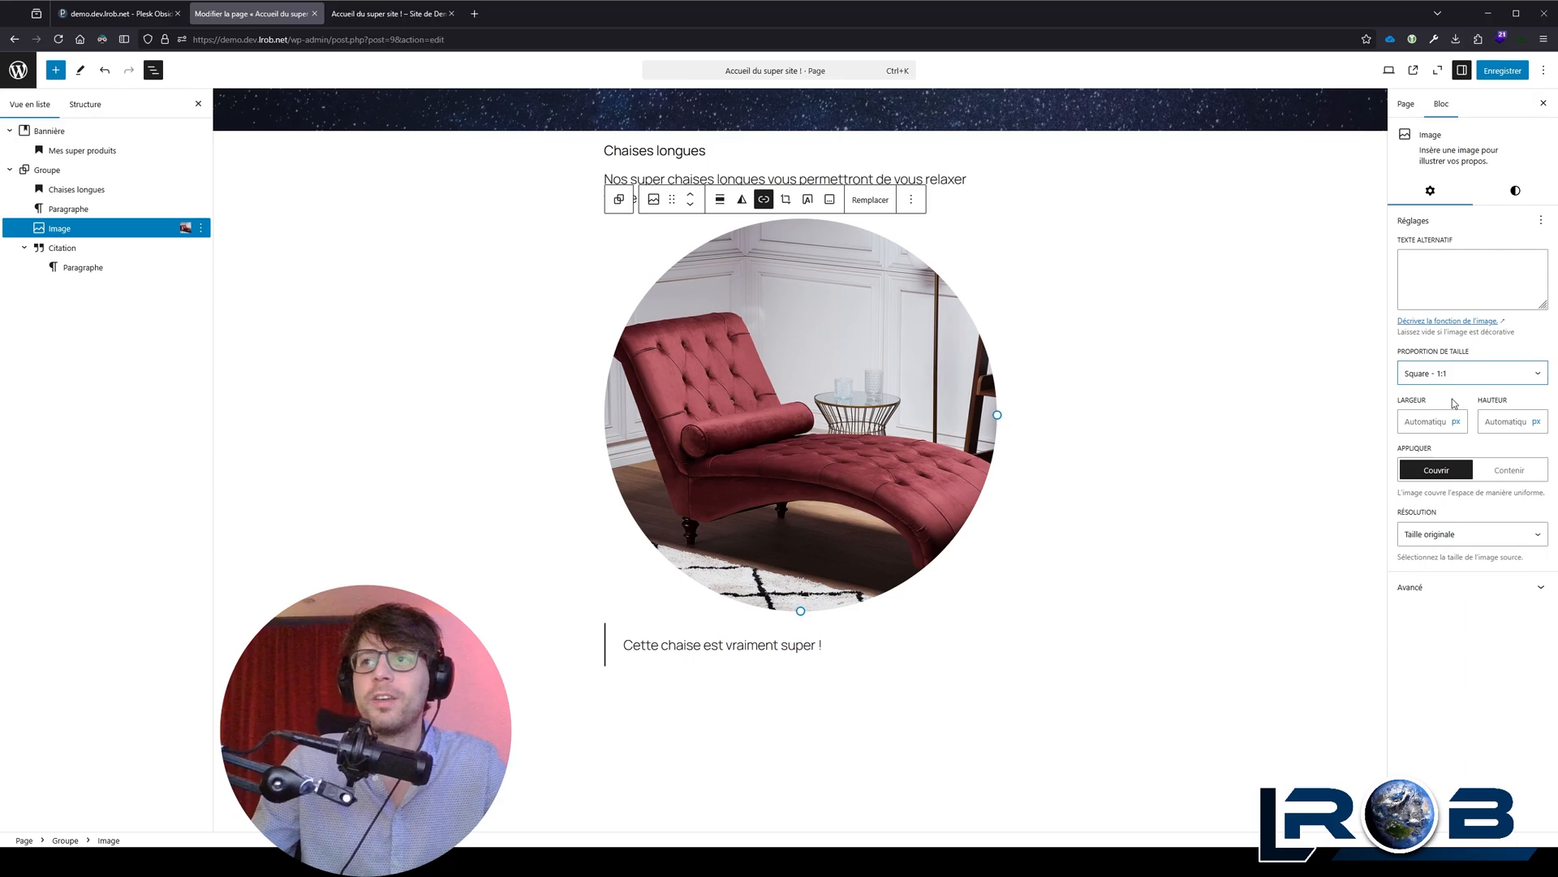
{"action": "left_click", "coordinate": [1450, 403]}
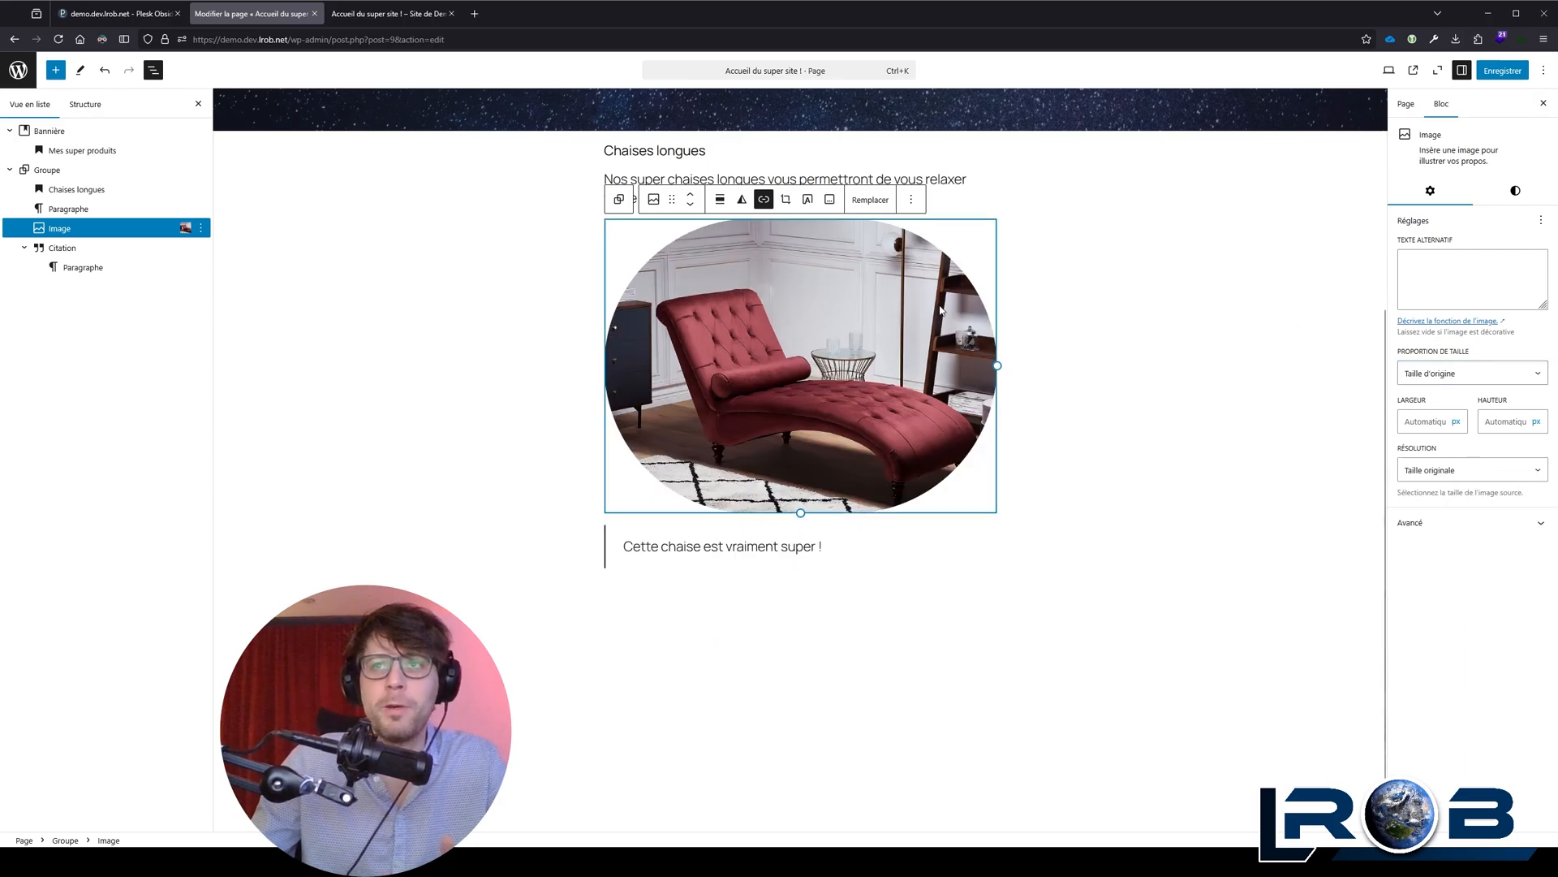
{"action": "left_click", "coordinate": [1516, 190]}
{"action": "left_click", "coordinate": [1435, 251]}
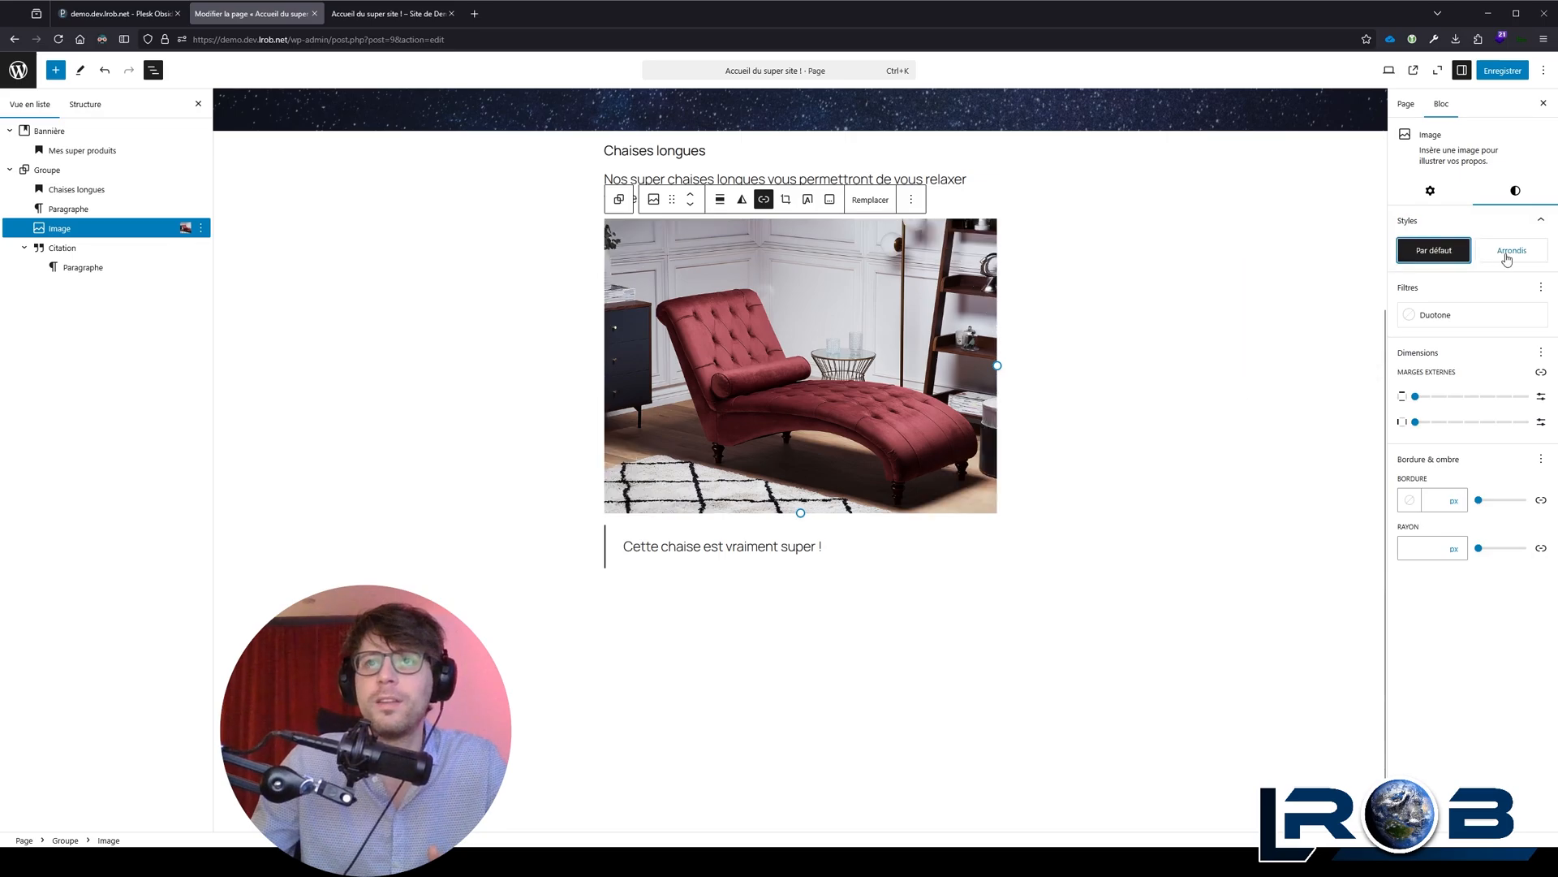
{"action": "left_click", "coordinate": [1490, 254]}
{"action": "left_click", "coordinate": [1449, 253]}
{"action": "left_click", "coordinate": [1522, 254]}
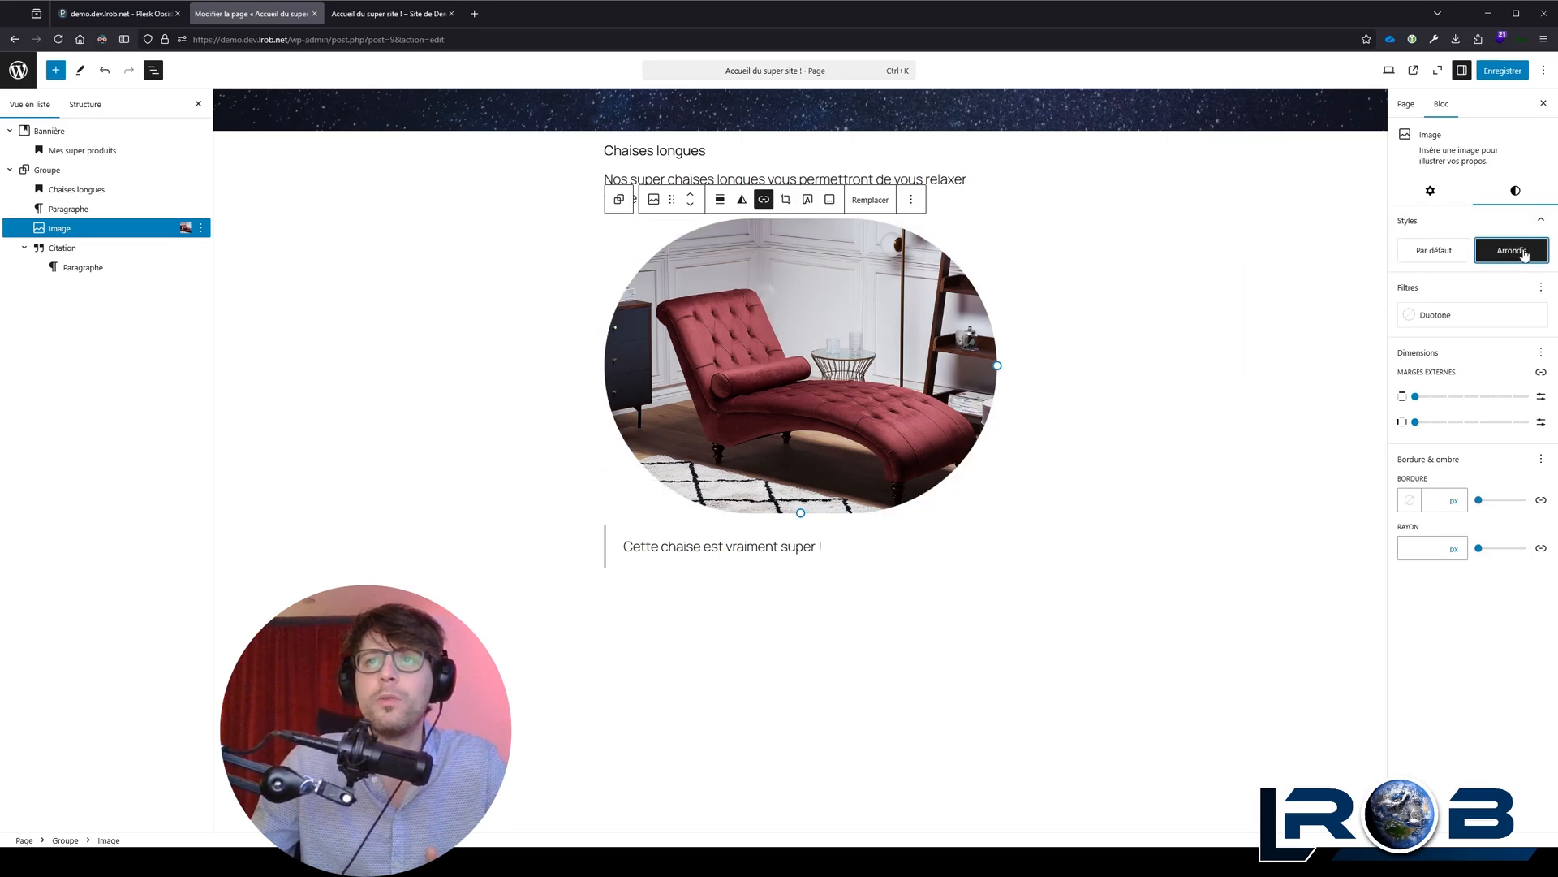
Step: Set the chaise longue image's aspect ratio to "Square - 1:1" and its resolution to "Grande"
{"action": "left_click", "coordinate": [1430, 191]}
{"action": "left_click", "coordinate": [1453, 373]}
{"action": "left_click", "coordinate": [1457, 414]}
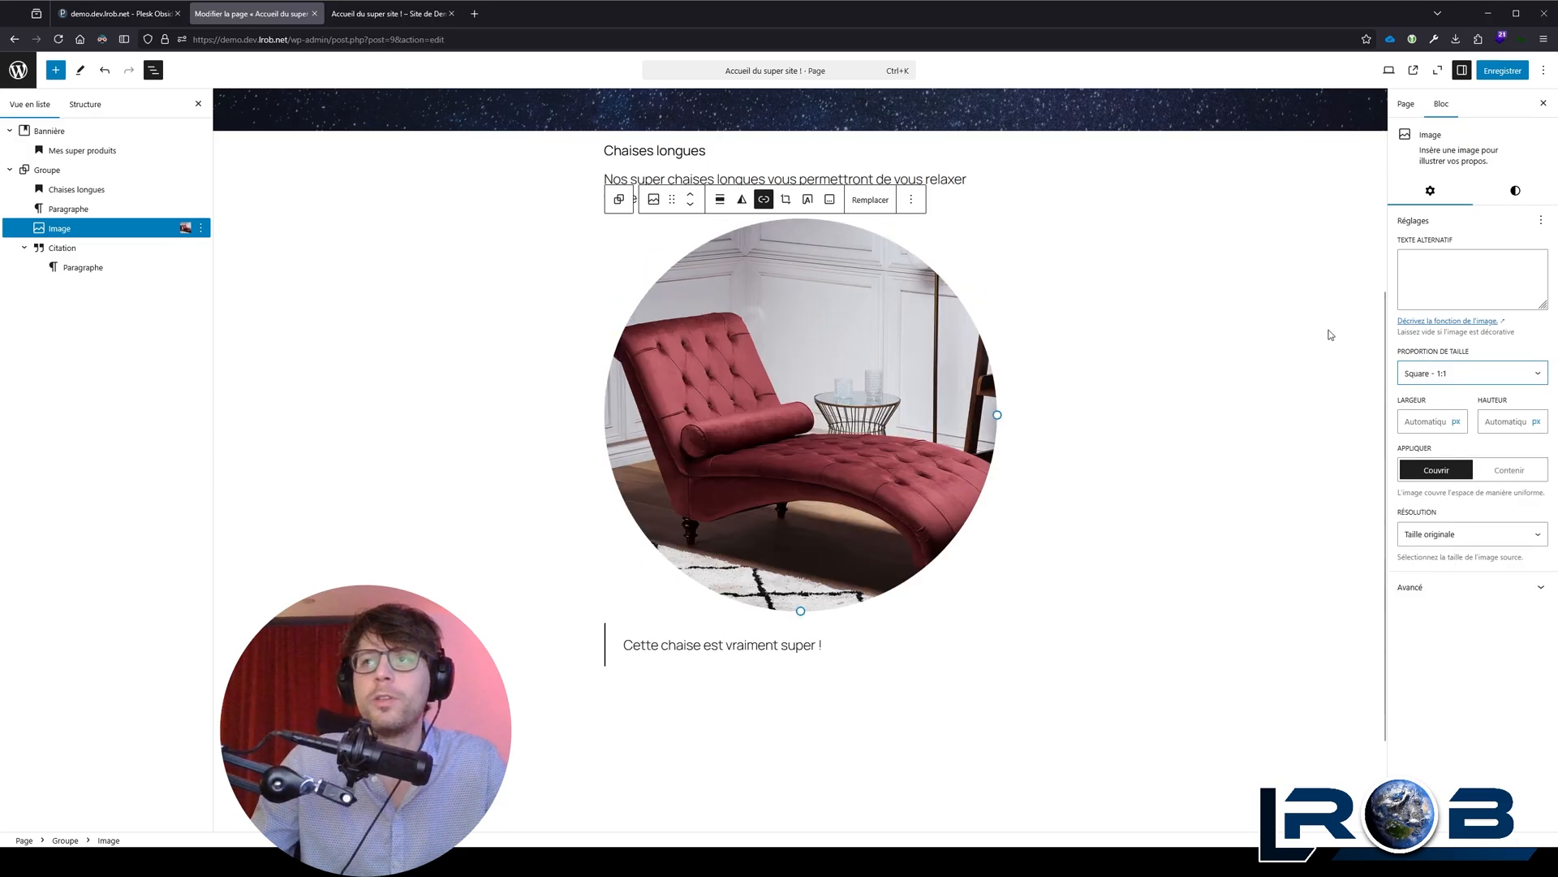
{"action": "left_click", "coordinate": [1515, 191]}
{"action": "mouse_move", "coordinate": [1482, 260]}
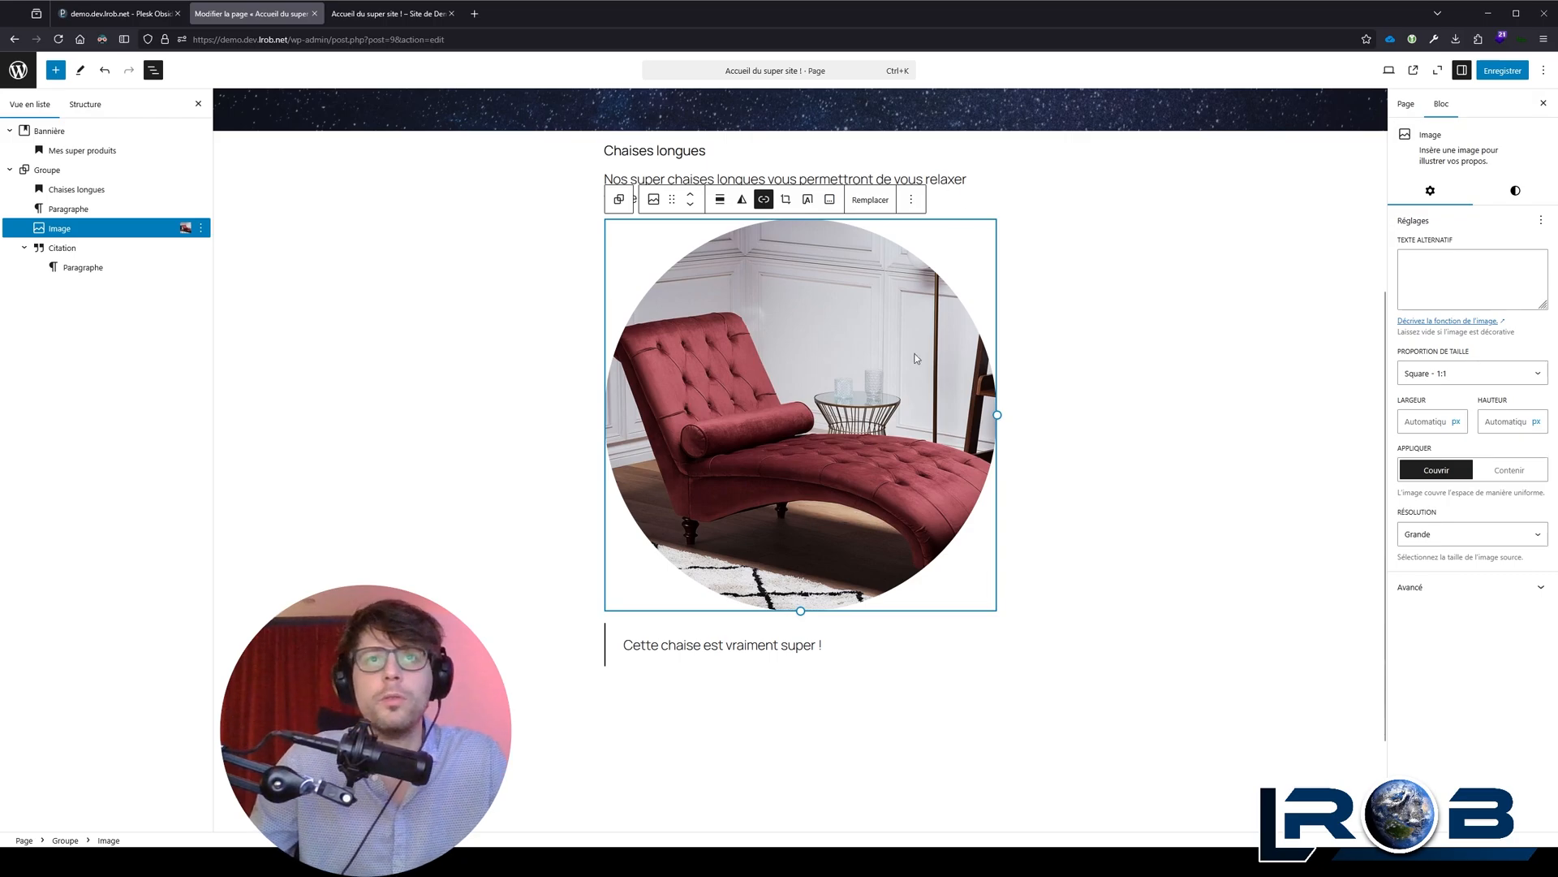
Step: Add the source line "Un client super content !" to the quote block below the chaise longue image
{"action": "left_click", "coordinate": [870, 678]}
{"action": "left_click", "coordinate": [805, 643]}
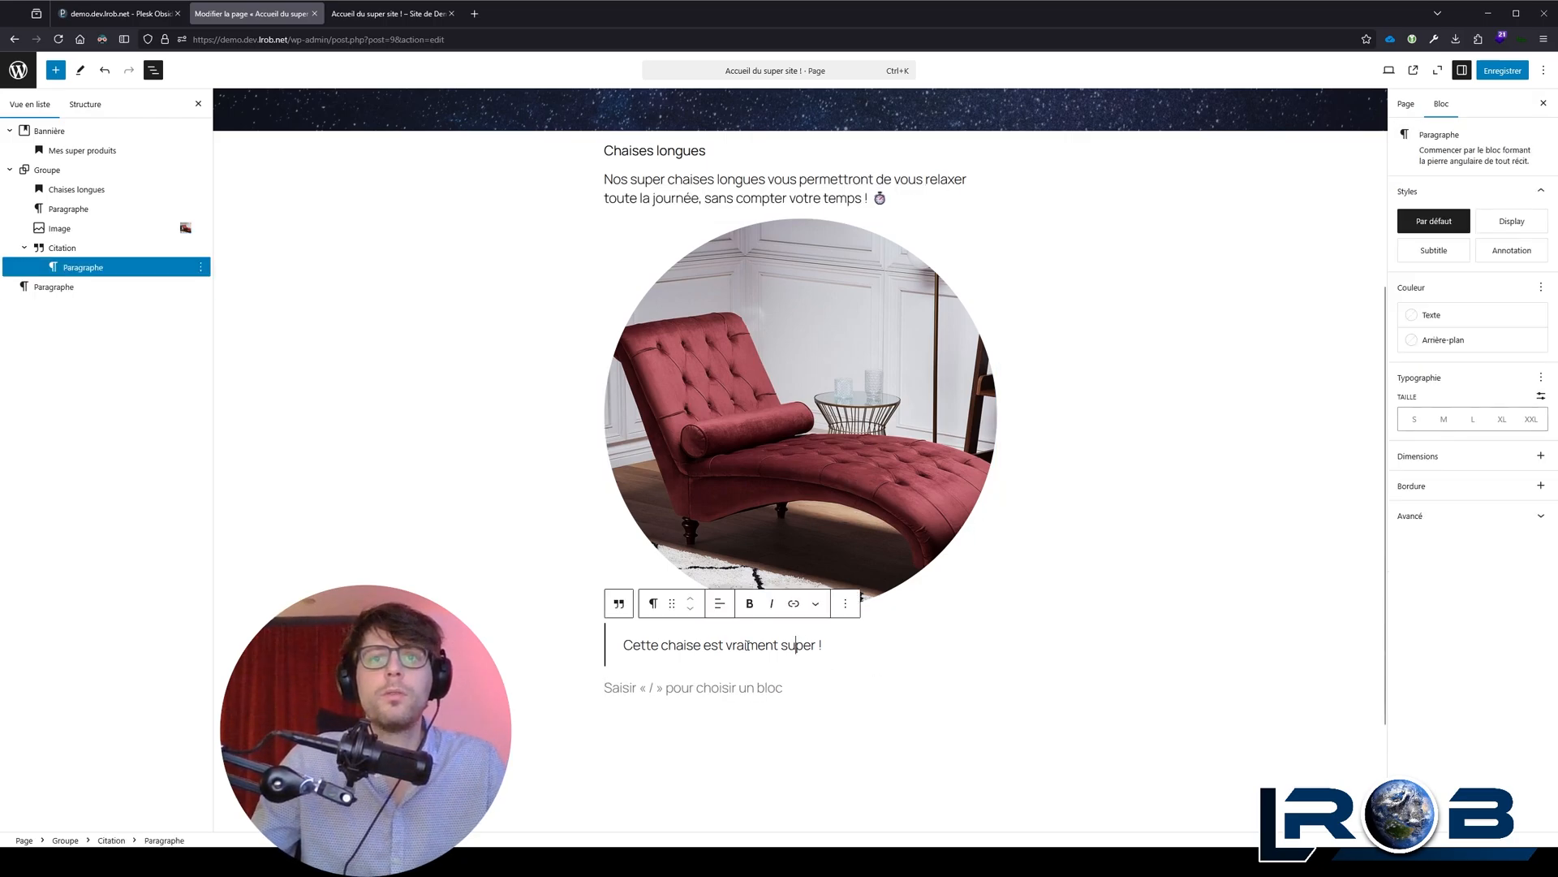
{"action": "left_click", "coordinate": [618, 605]}
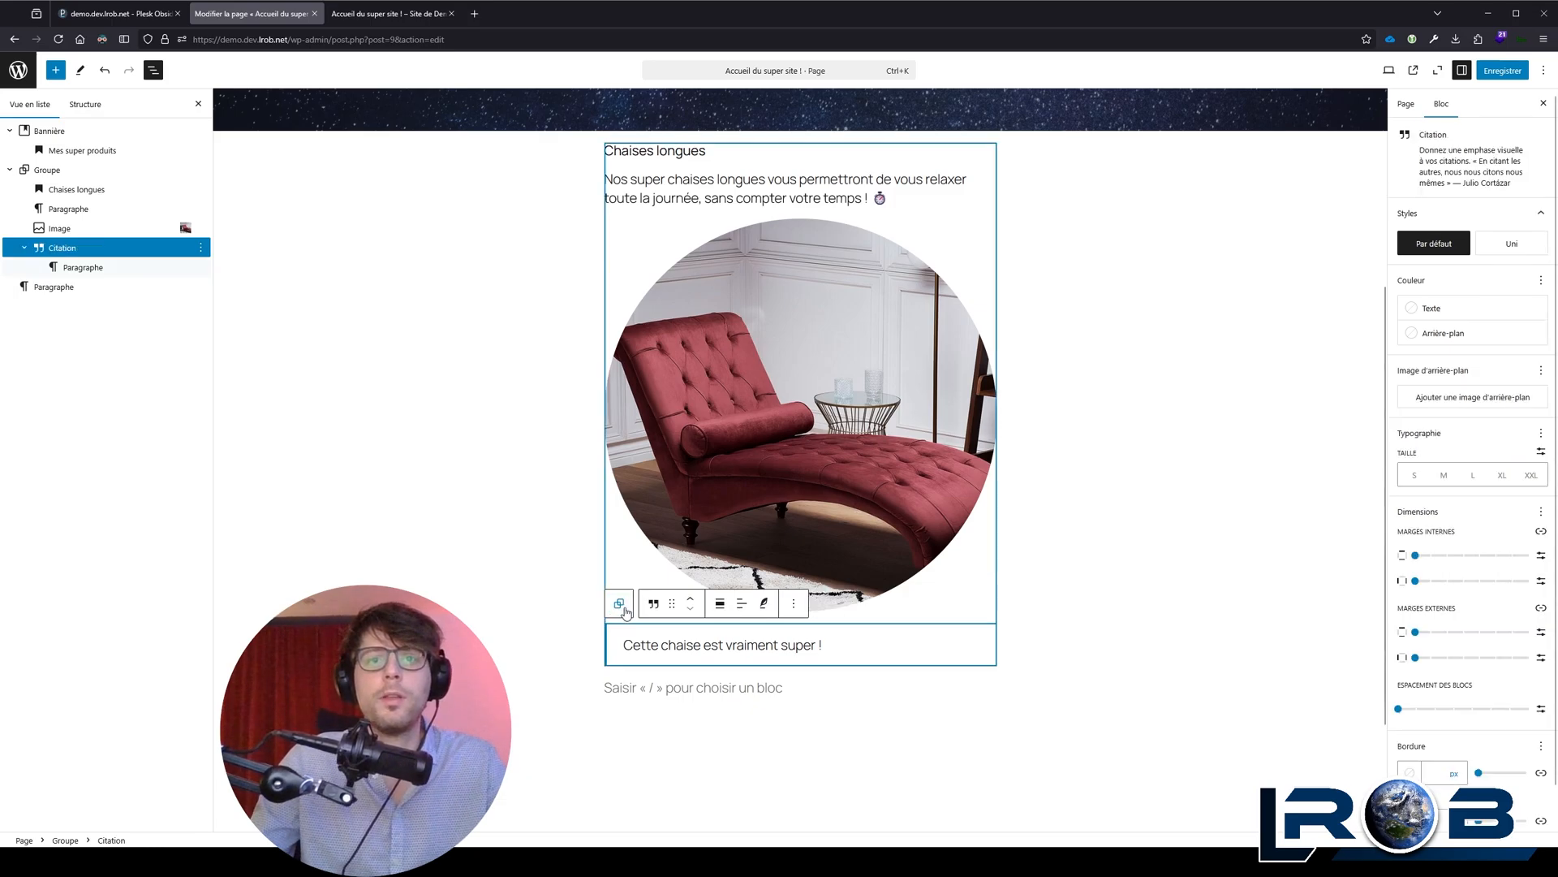
{"action": "left_click", "coordinate": [765, 606]}
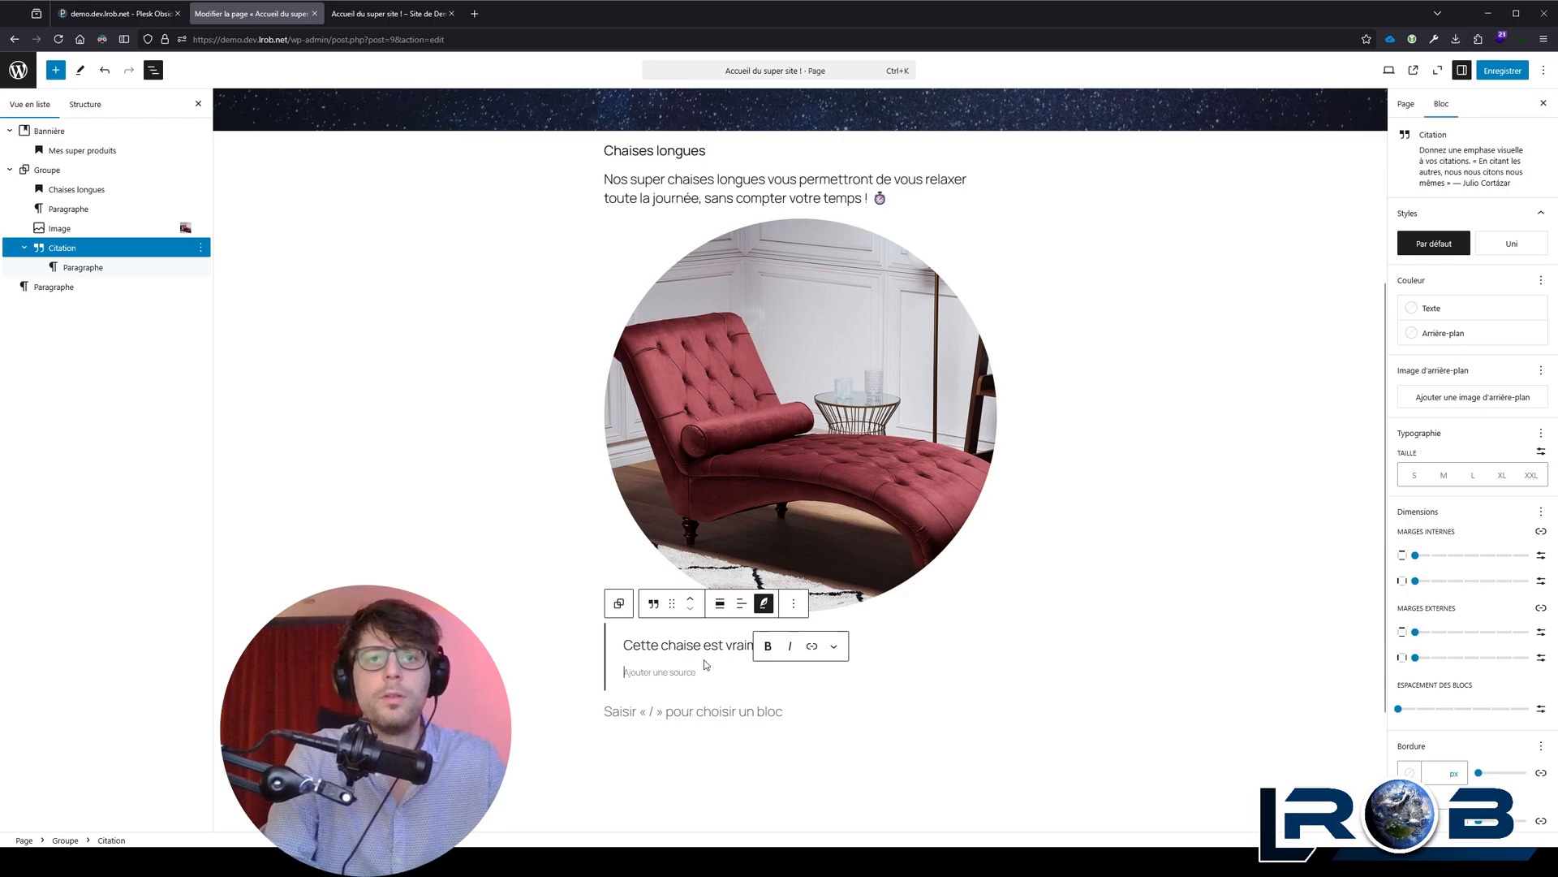
{"action": "type", "text": "Un client Supe"}
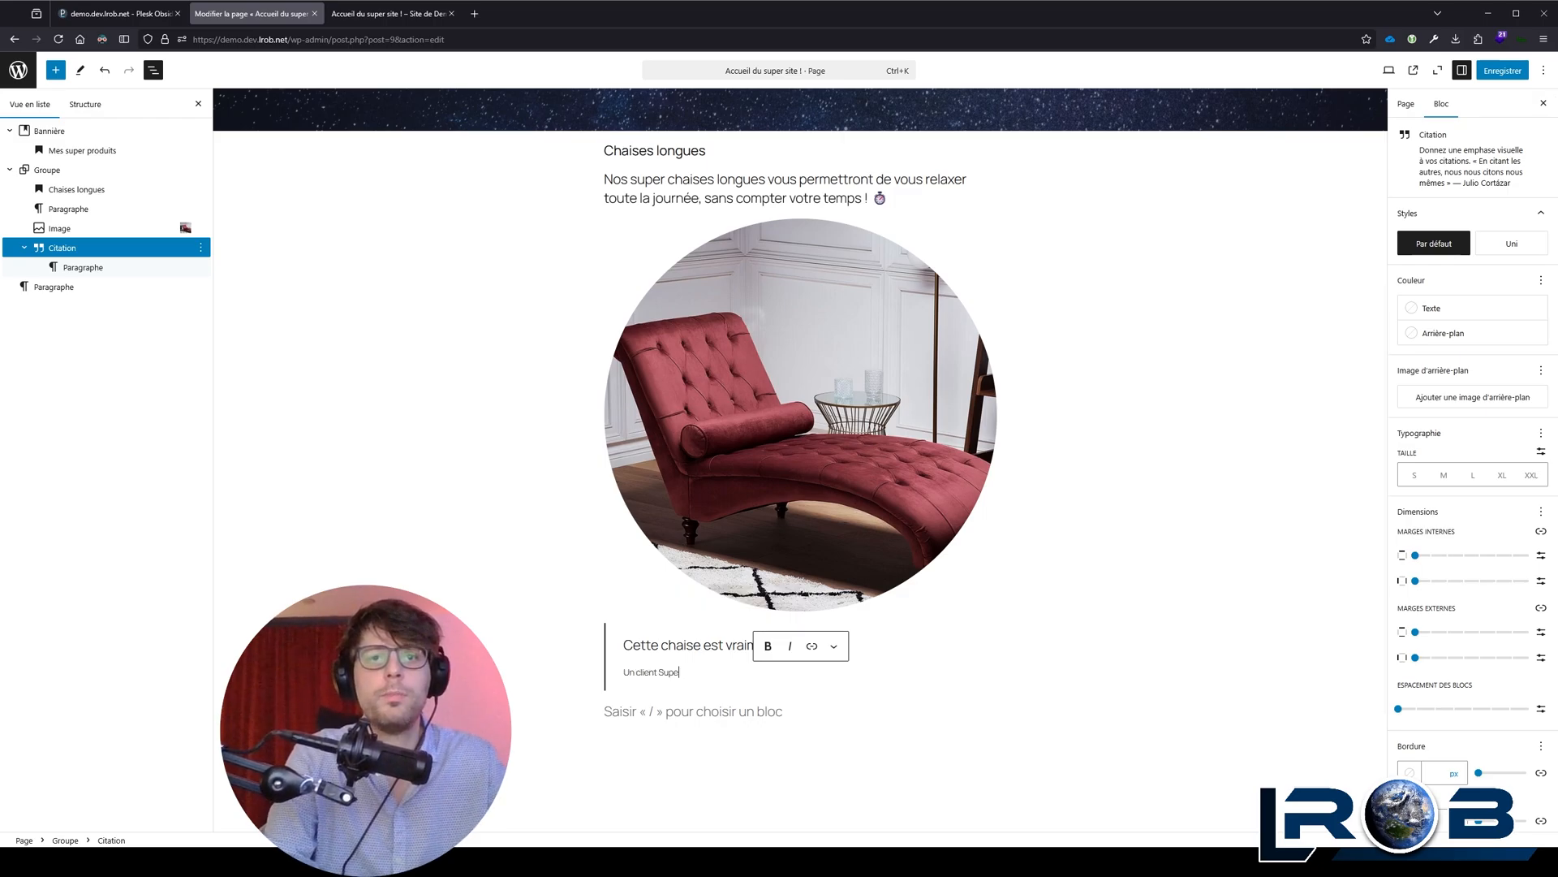
{"action": "type", "text": "r Content !"}
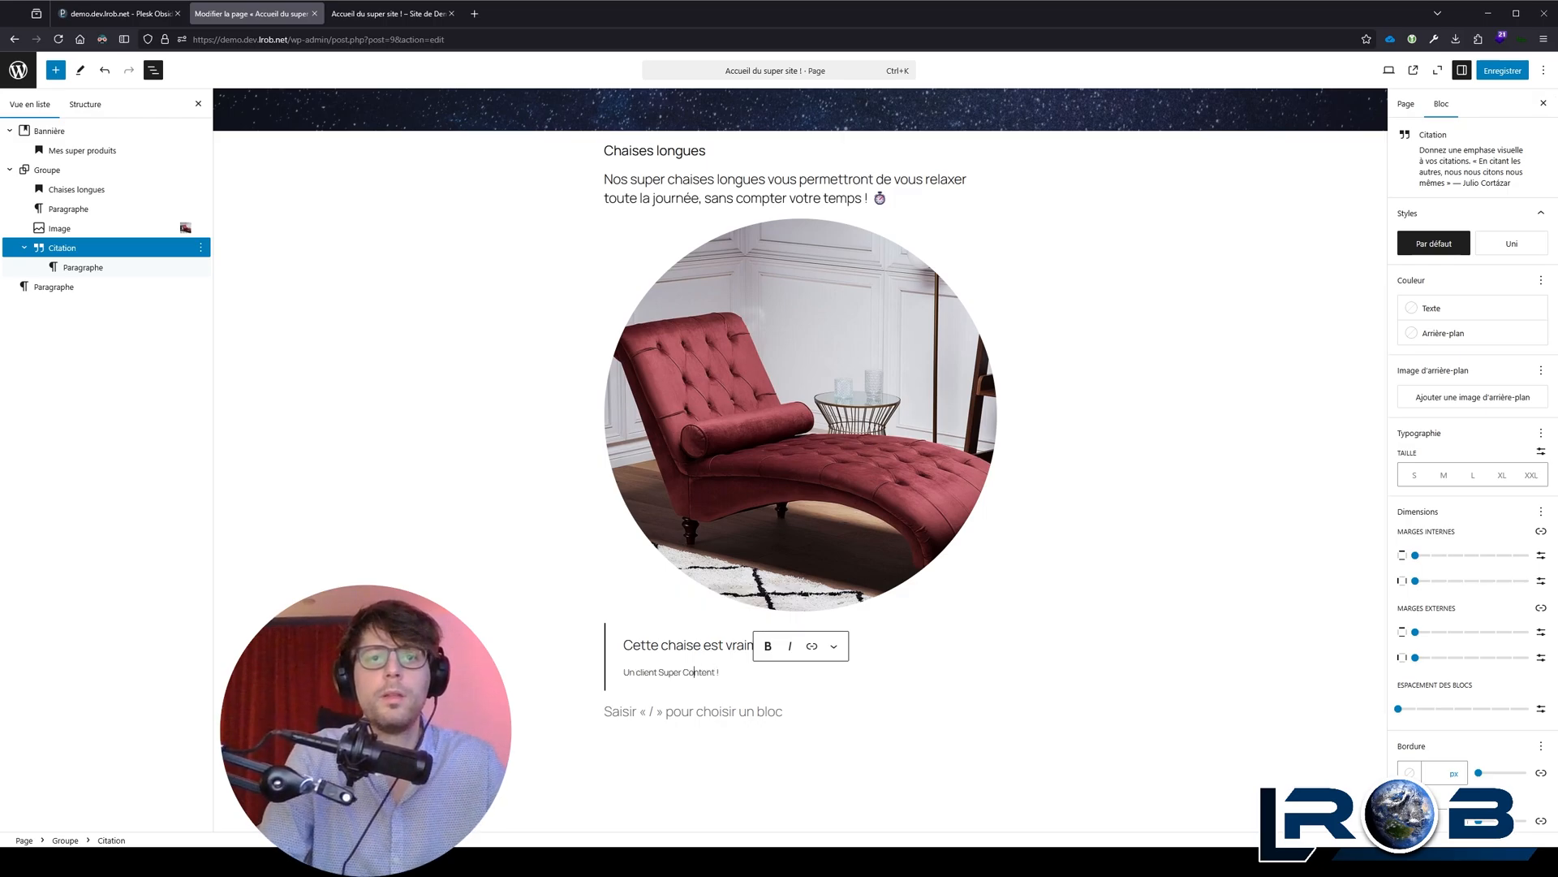
{"action": "key", "text": "Delete"}
{"action": "type", "text": "c"}
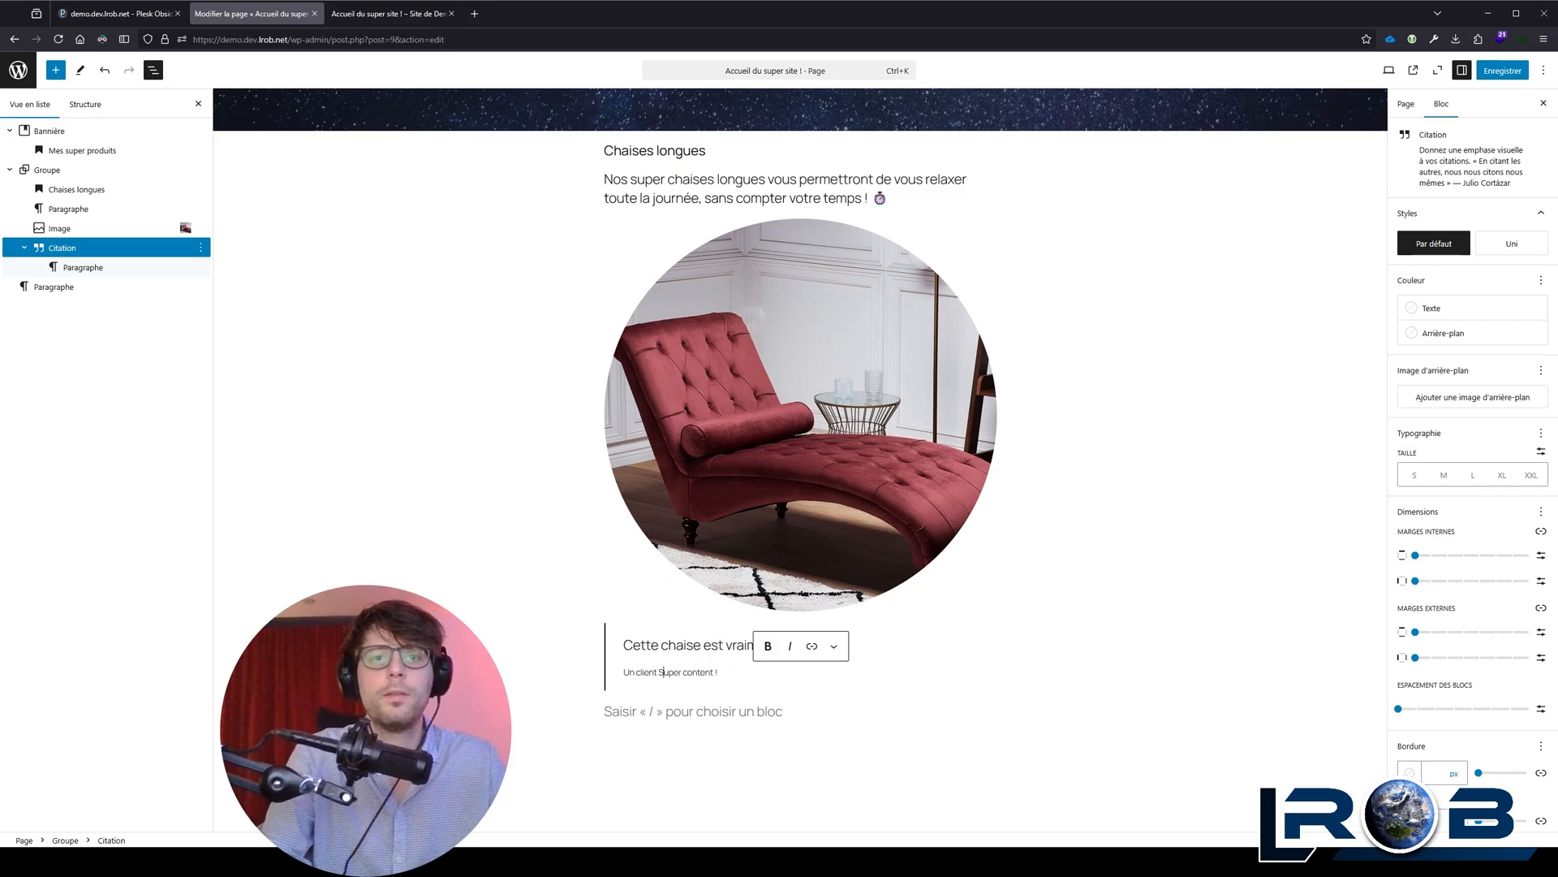
Step: Put the quote's entire source line in italics
{"action": "key", "text": "ctrl+a"}
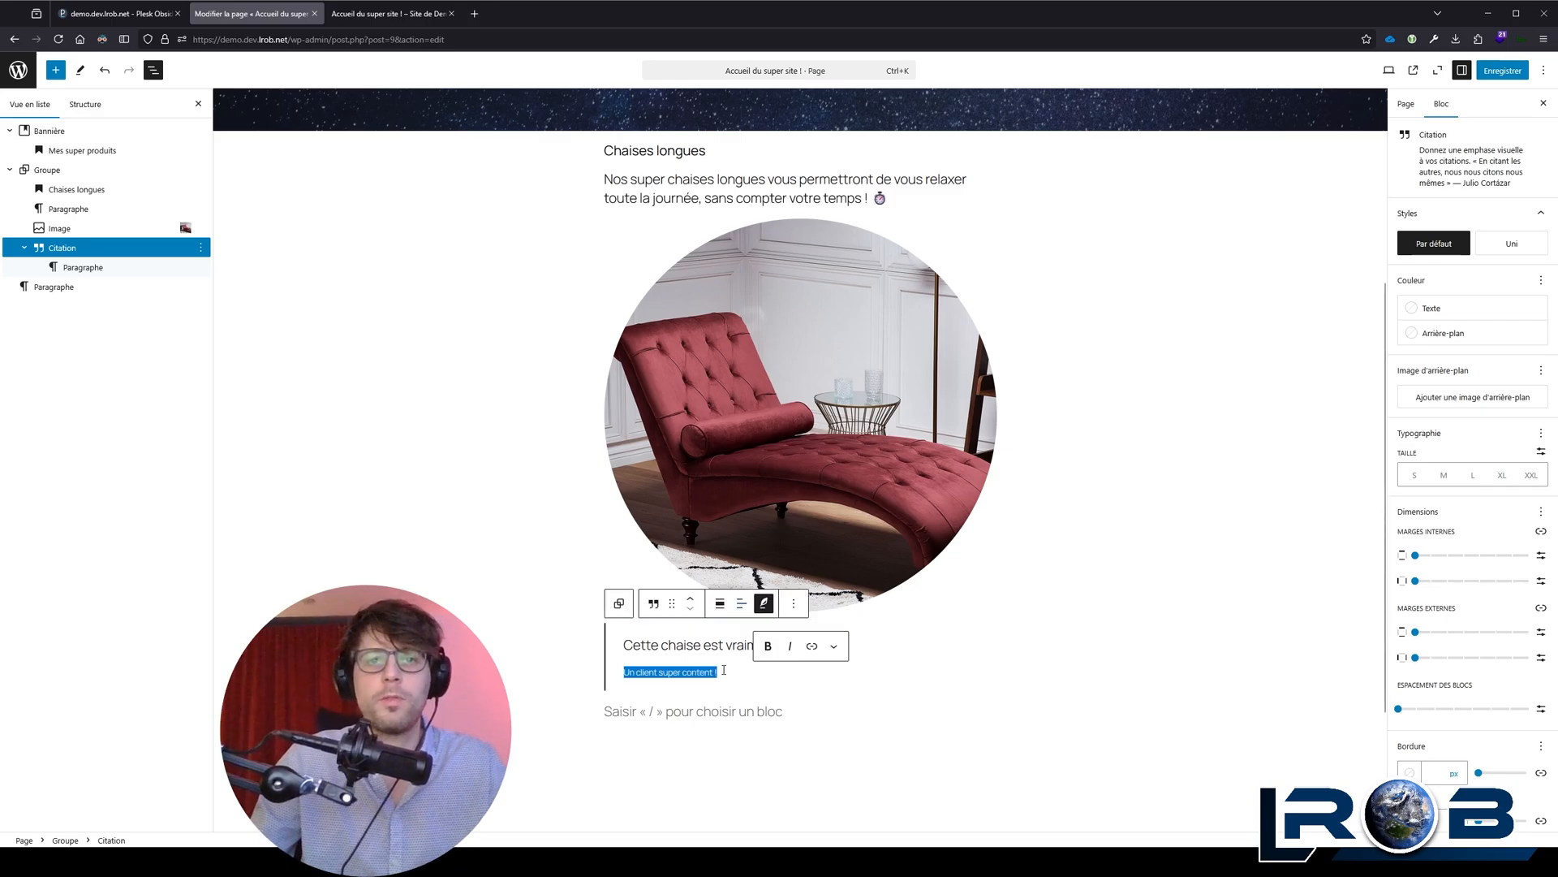
{"action": "left_click", "coordinate": [792, 654]}
{"action": "left_click", "coordinate": [753, 676]}
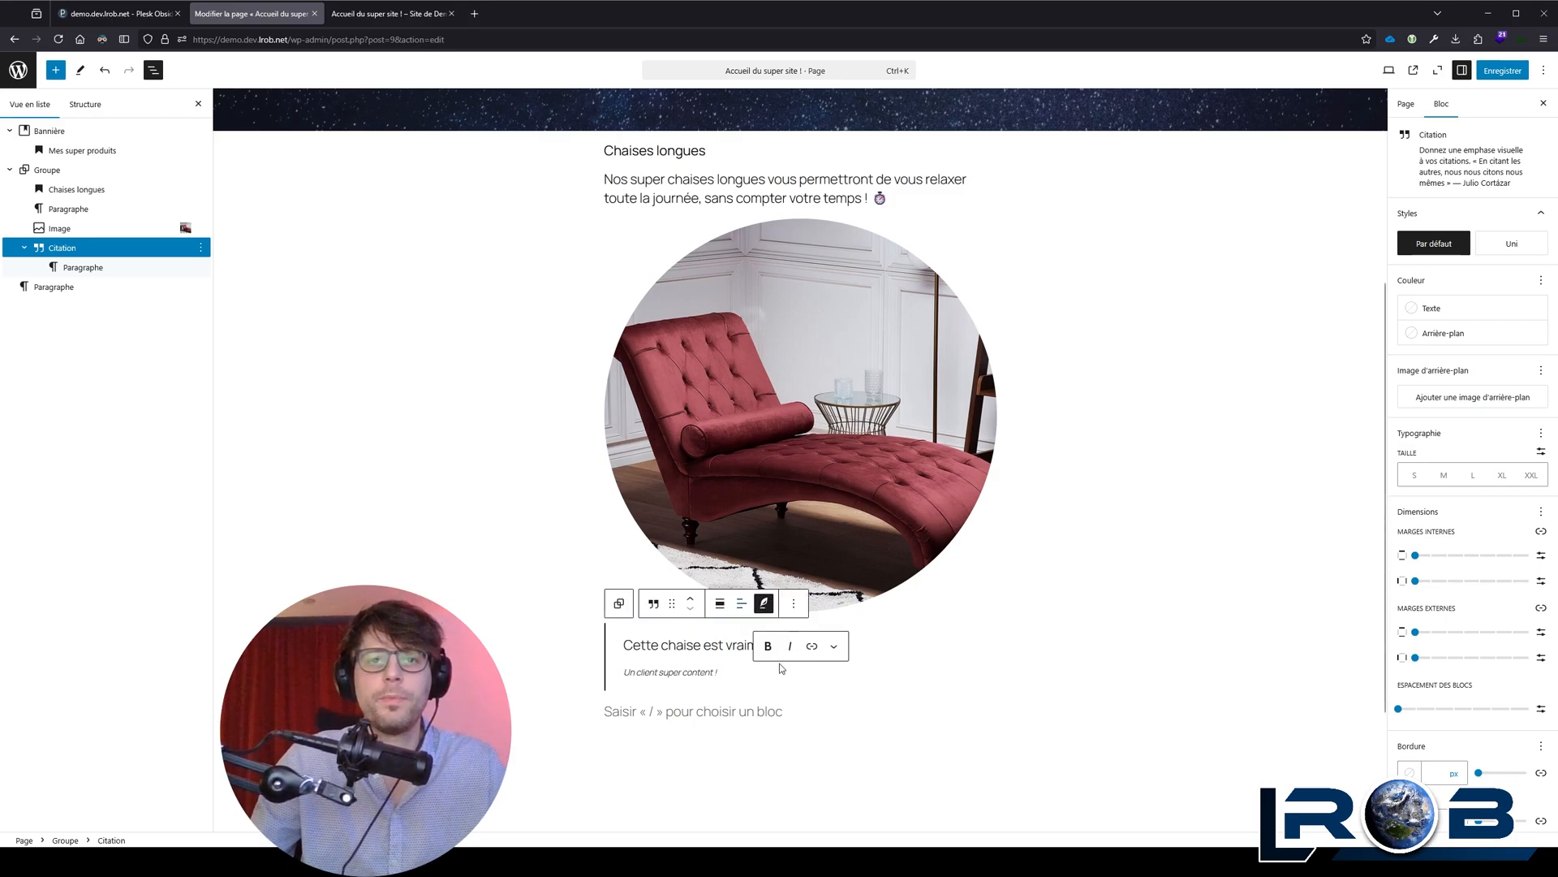
Step: Make the quote text "Cette chaise est vraiment super !" bold, leaving its source line in italics
{"action": "left_click", "coordinate": [694, 644]}
{"action": "triple_click", "coordinate": [694, 643]}
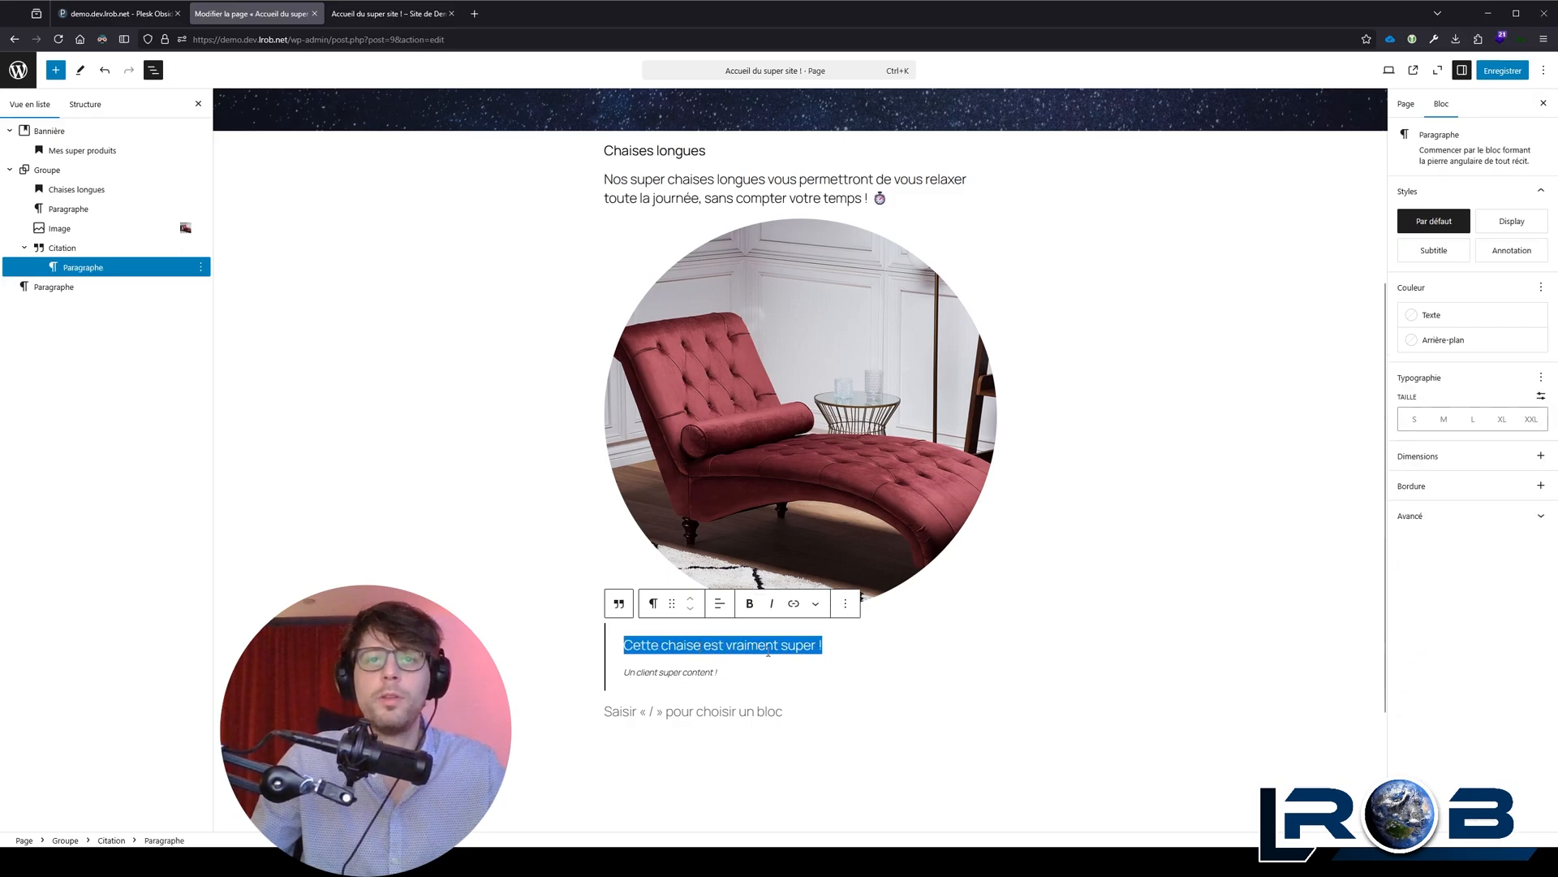
{"action": "triple_click", "coordinate": [705, 673]}
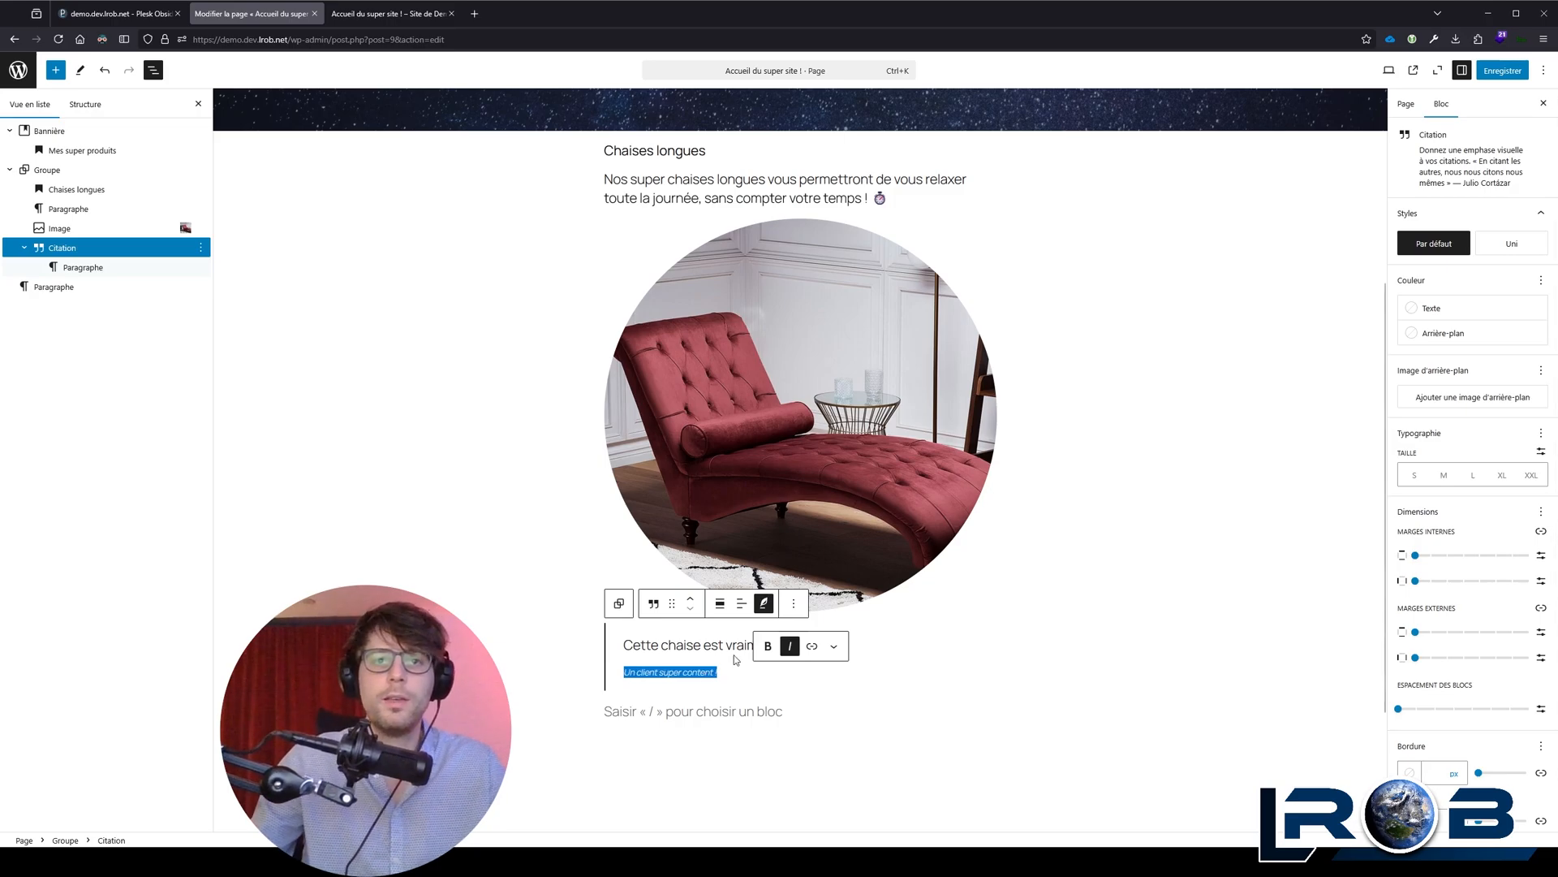
{"action": "triple_click", "coordinate": [706, 644]}
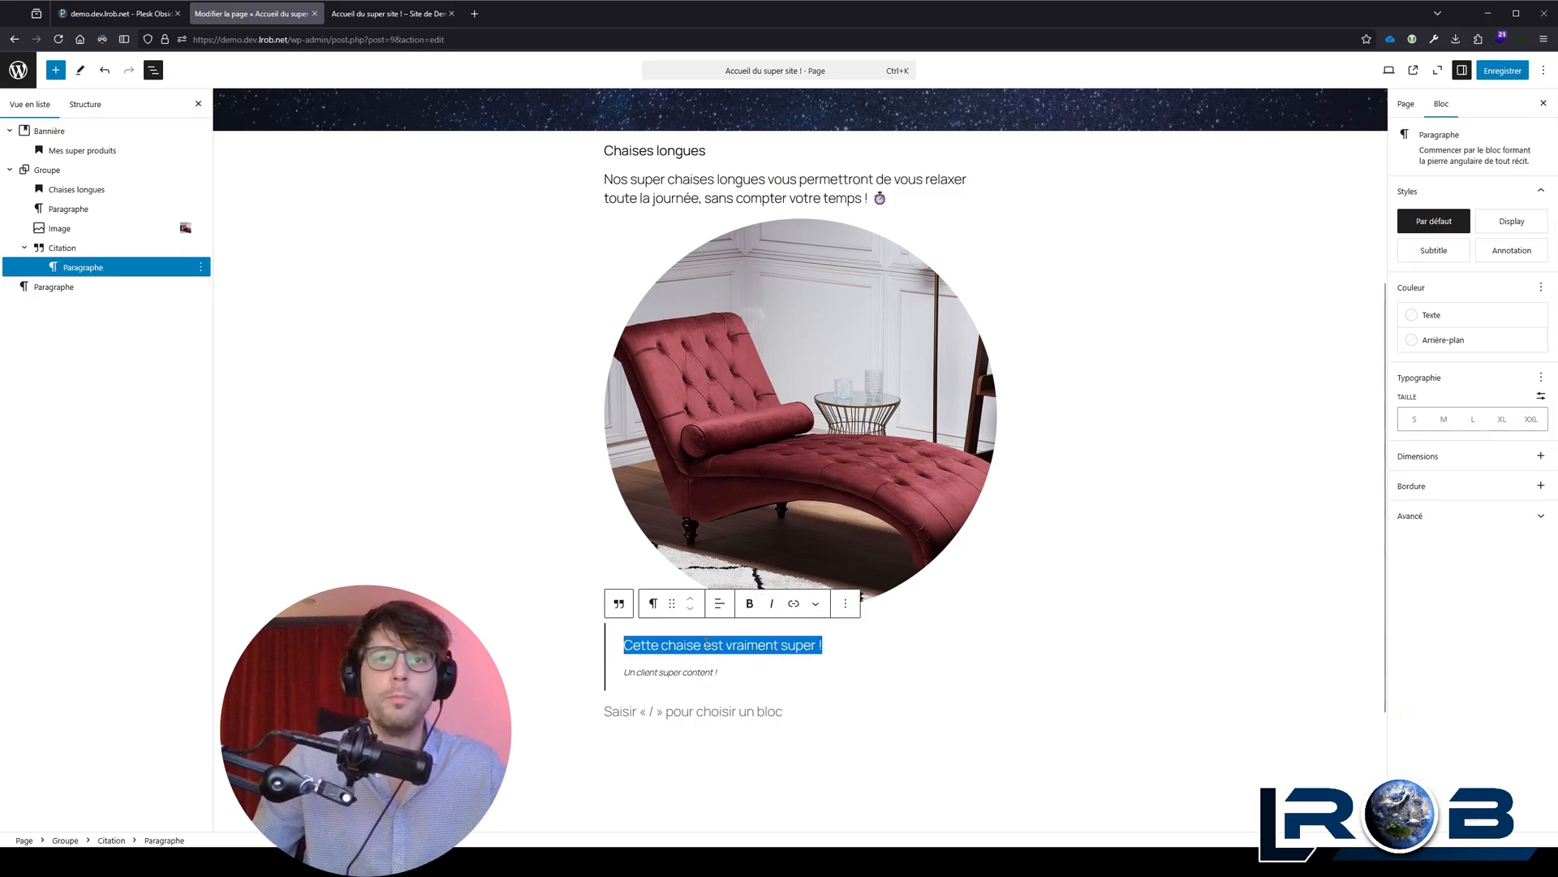
{"action": "key", "text": "ctrl+b"}
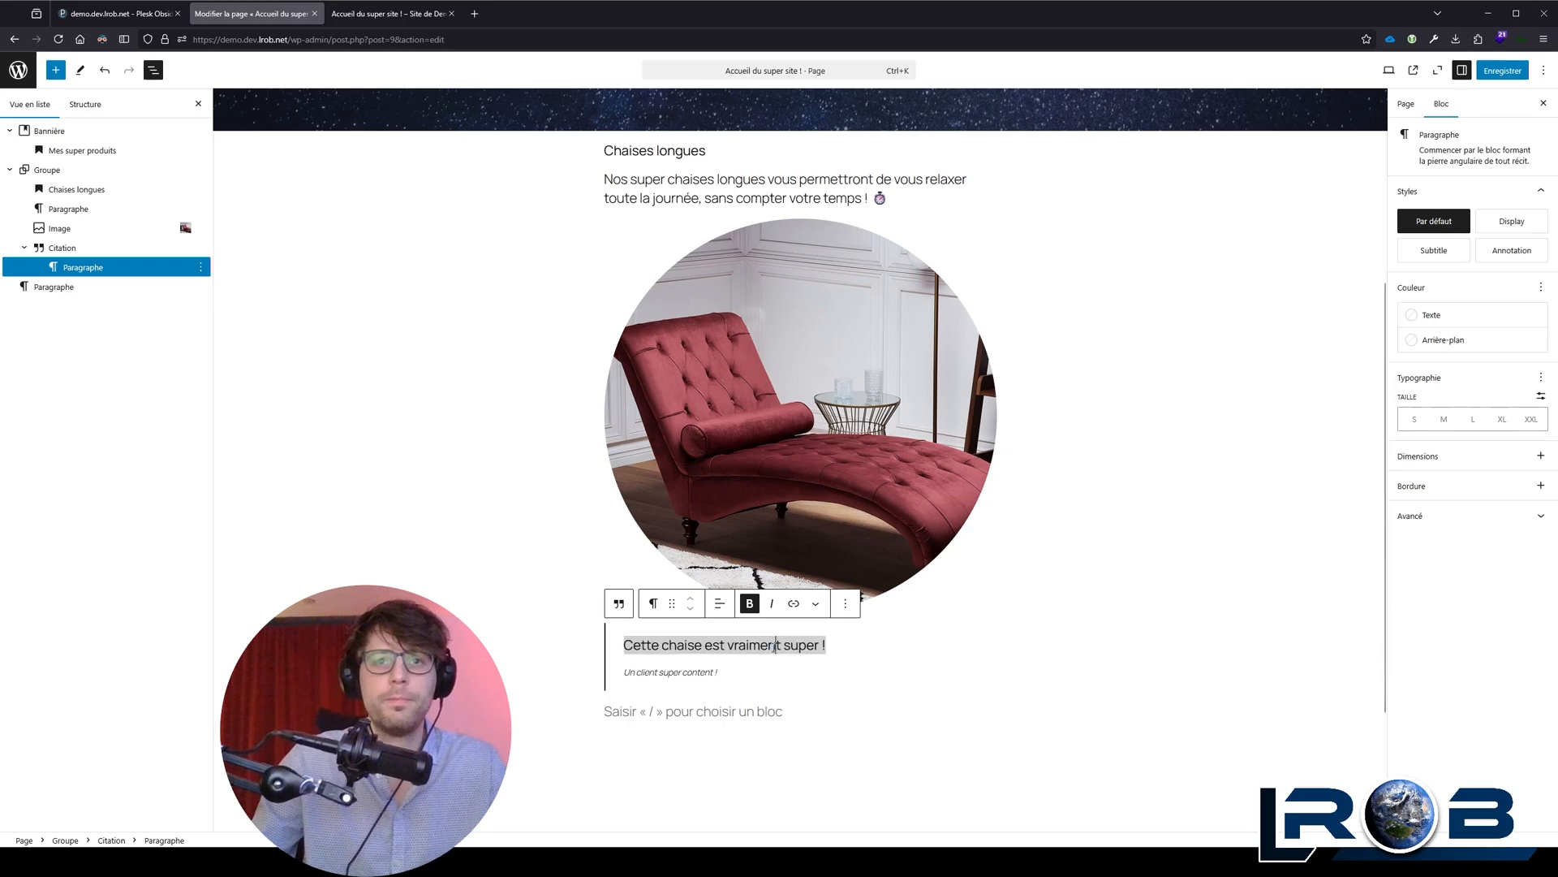
{"action": "left_click", "coordinate": [767, 667]}
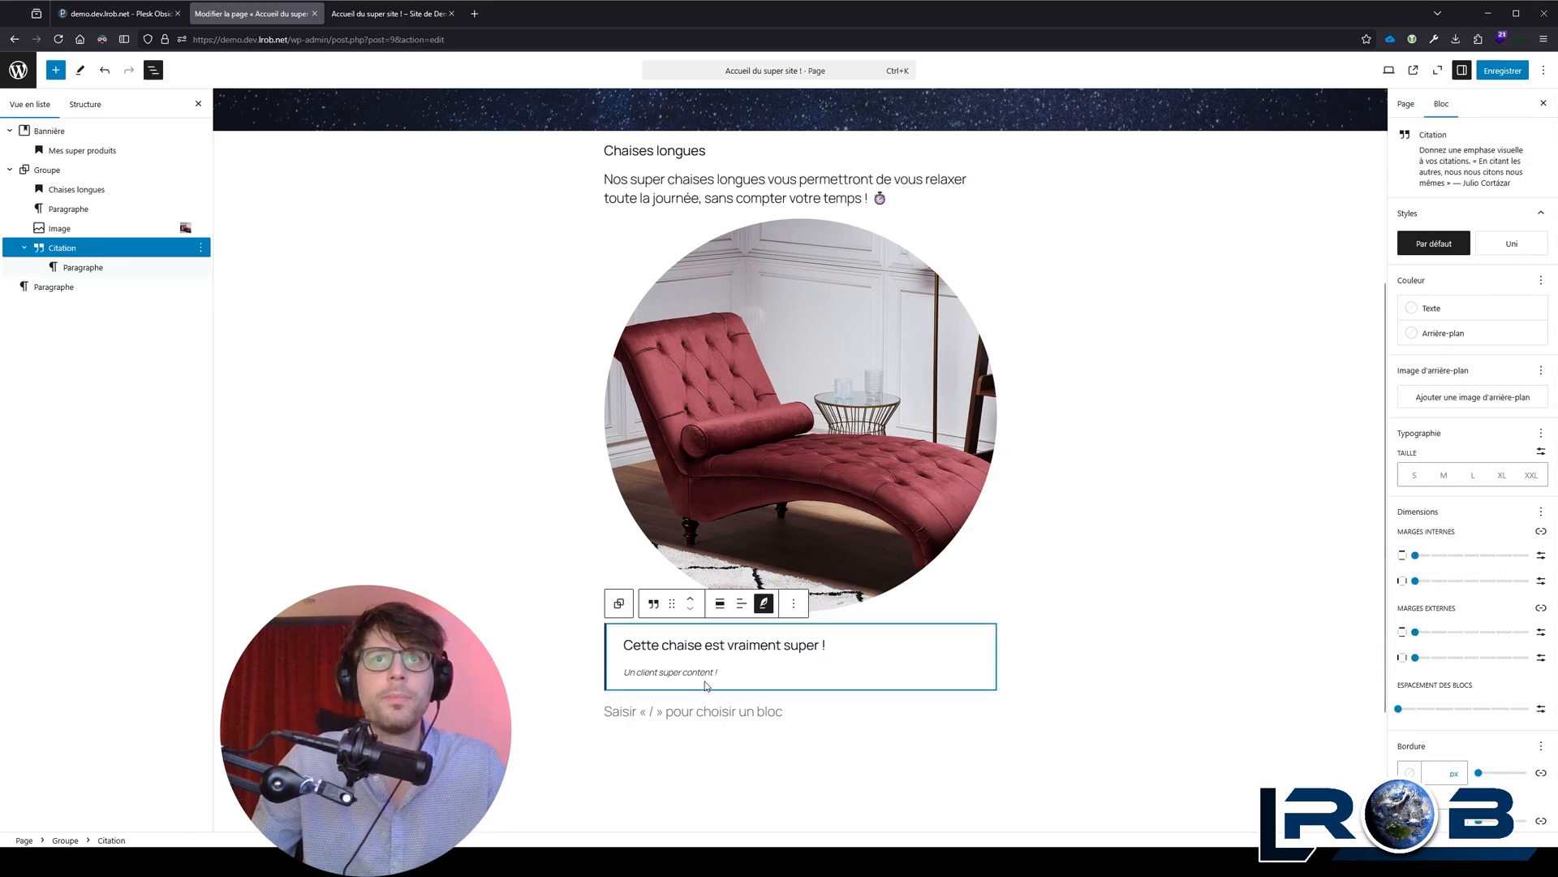
Step: Review the page from quote to banner and examine the heading levels offered for the "Mes Super Produits" title
{"action": "scroll", "coordinate": [706, 686], "scroll_direction": "up", "scroll_amount": 5}
{"action": "scroll", "coordinate": [715, 686], "scroll_direction": "down", "scroll_amount": 5}
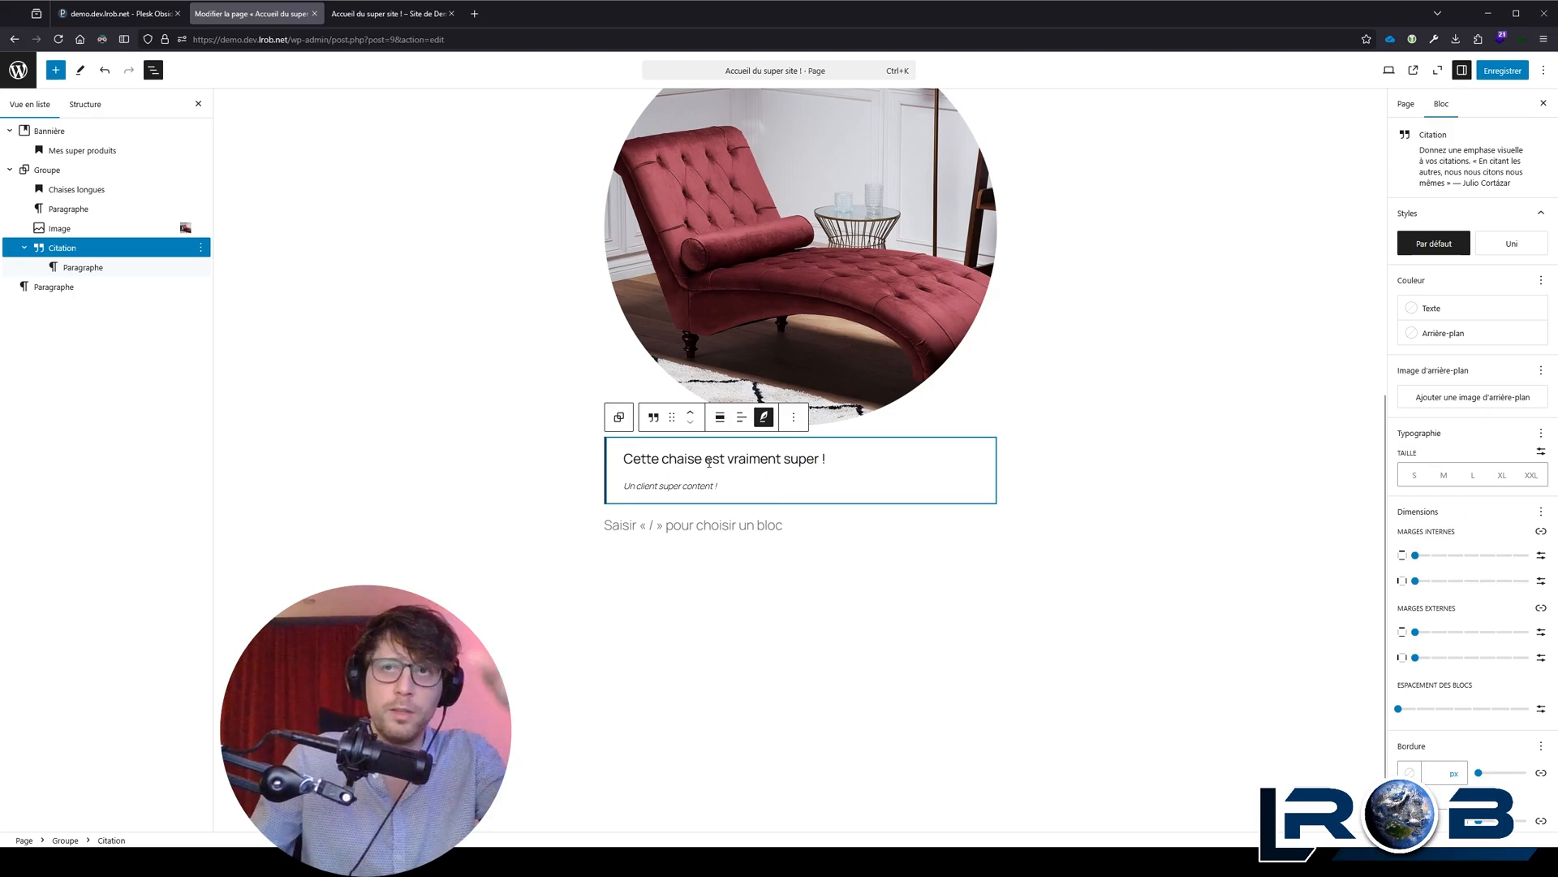
{"action": "scroll", "coordinate": [768, 483], "scroll_direction": "up", "scroll_amount": 2}
{"action": "scroll", "coordinate": [768, 483], "scroll_direction": "up", "scroll_amount": 5}
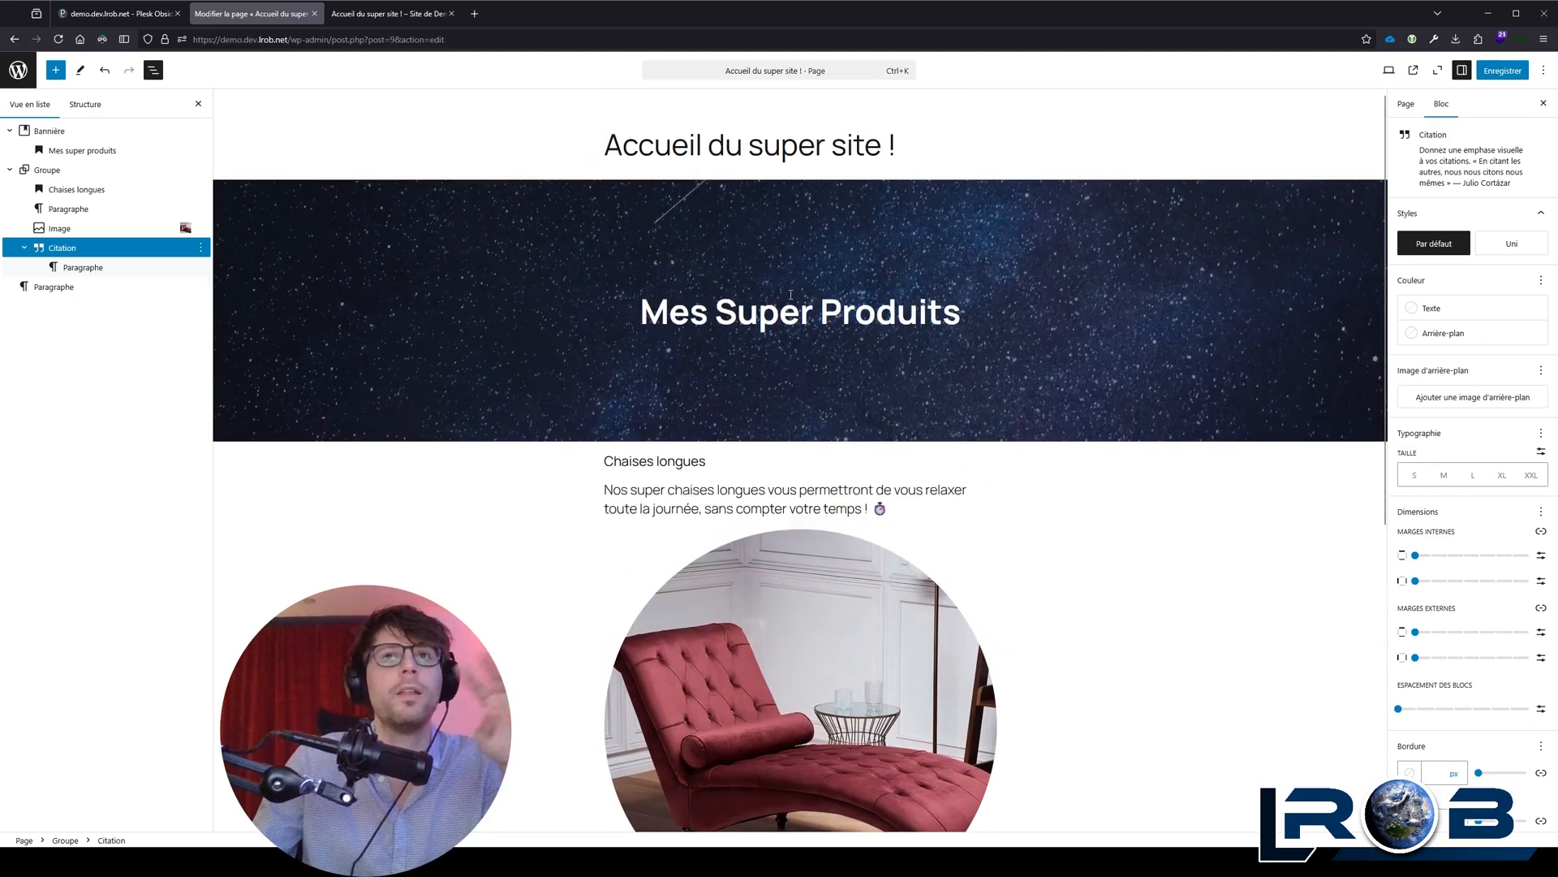
{"action": "left_click", "coordinate": [779, 315]}
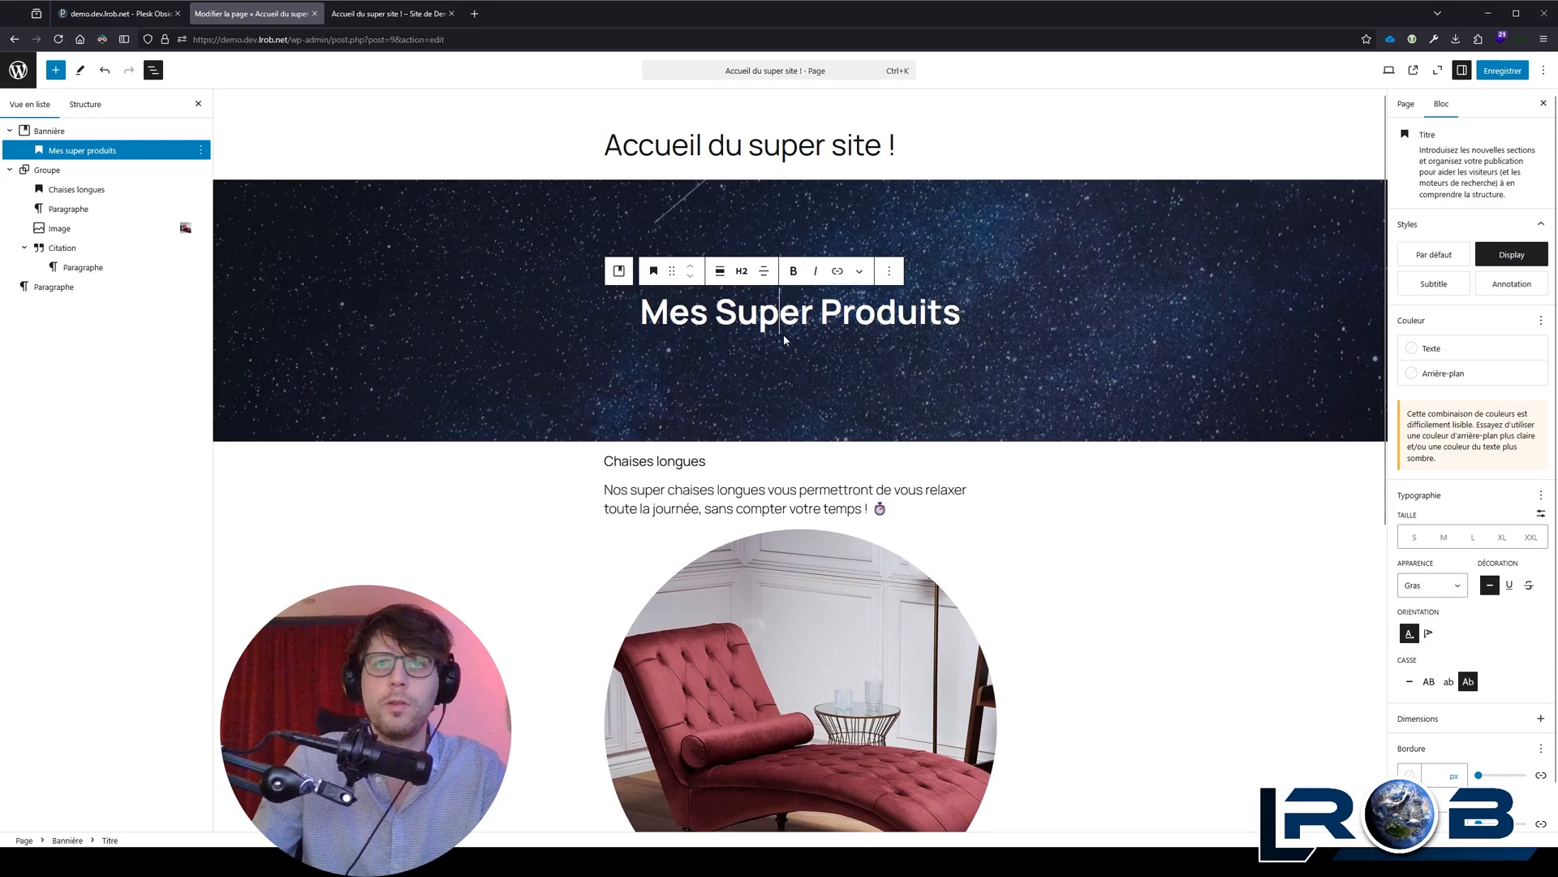
{"action": "left_click", "coordinate": [741, 270]}
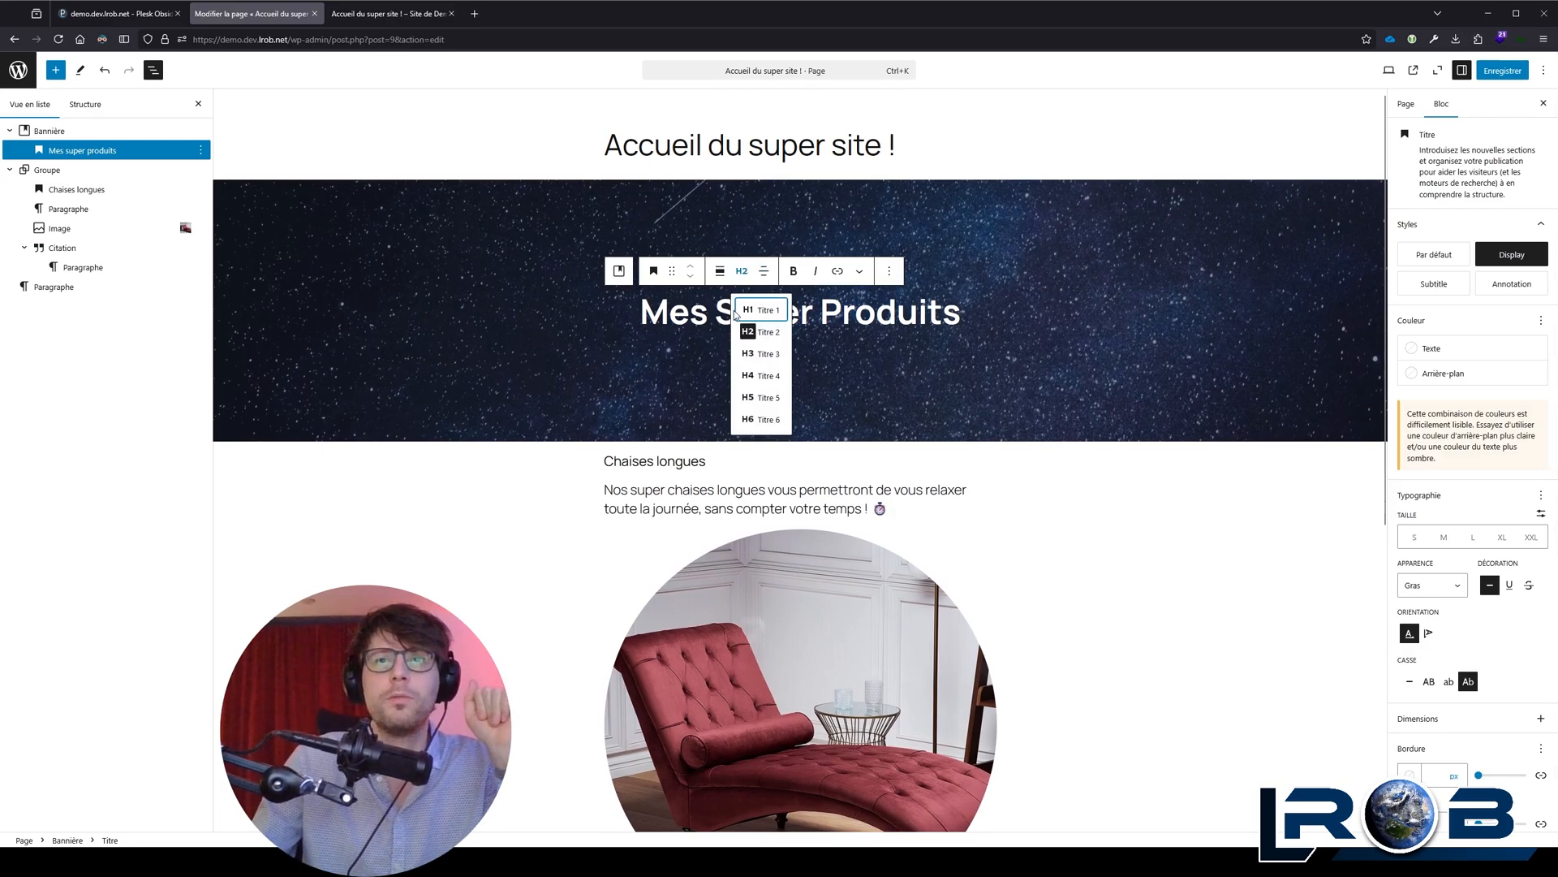
{"action": "left_click", "coordinate": [692, 315]}
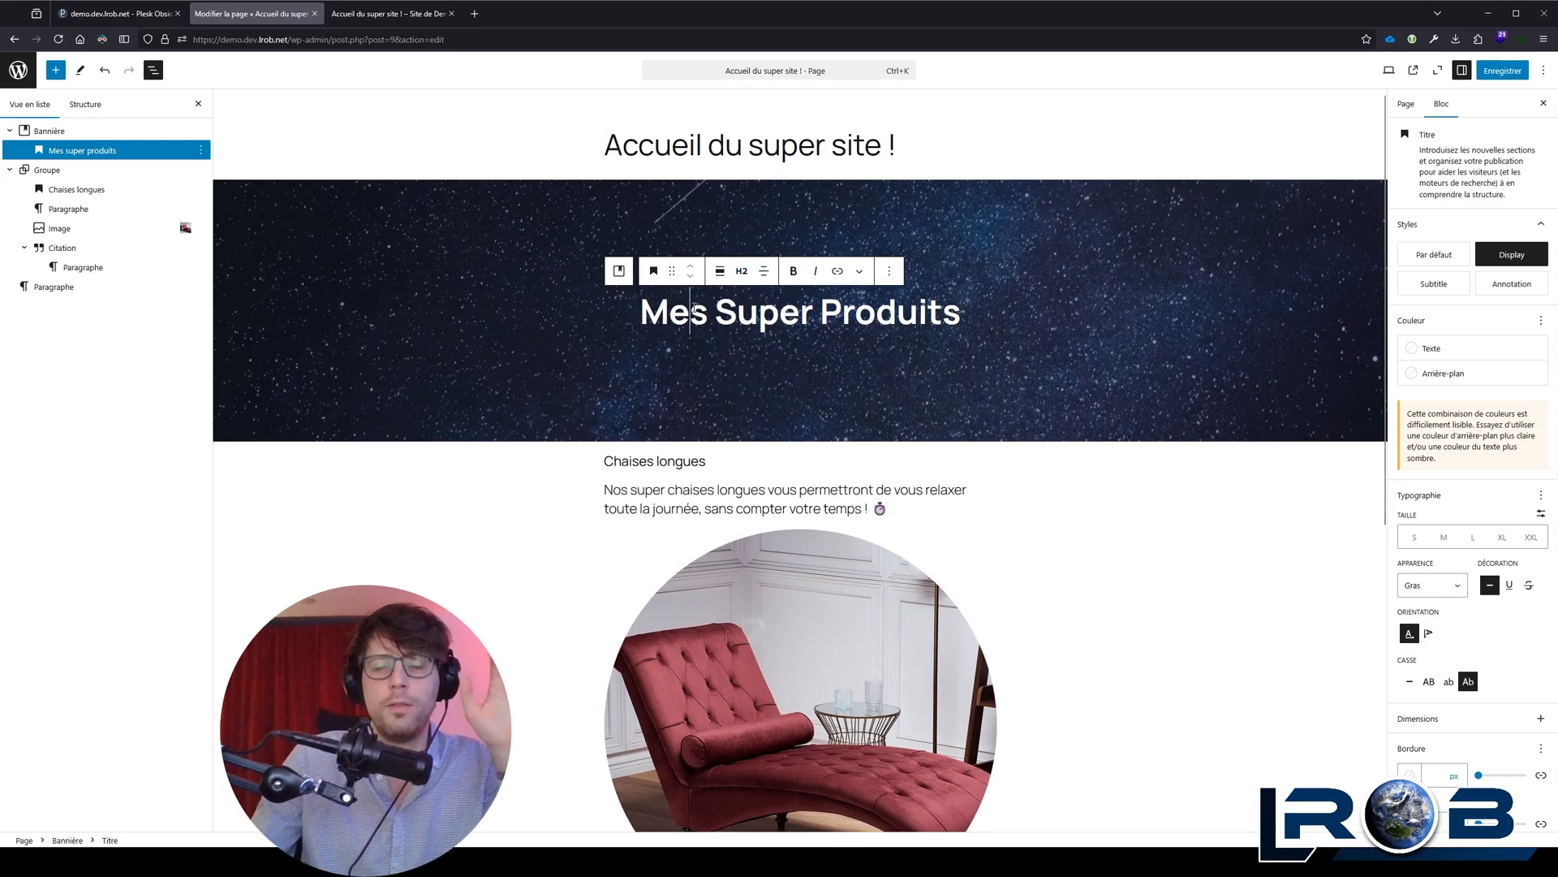
{"action": "left_click", "coordinate": [743, 278]}
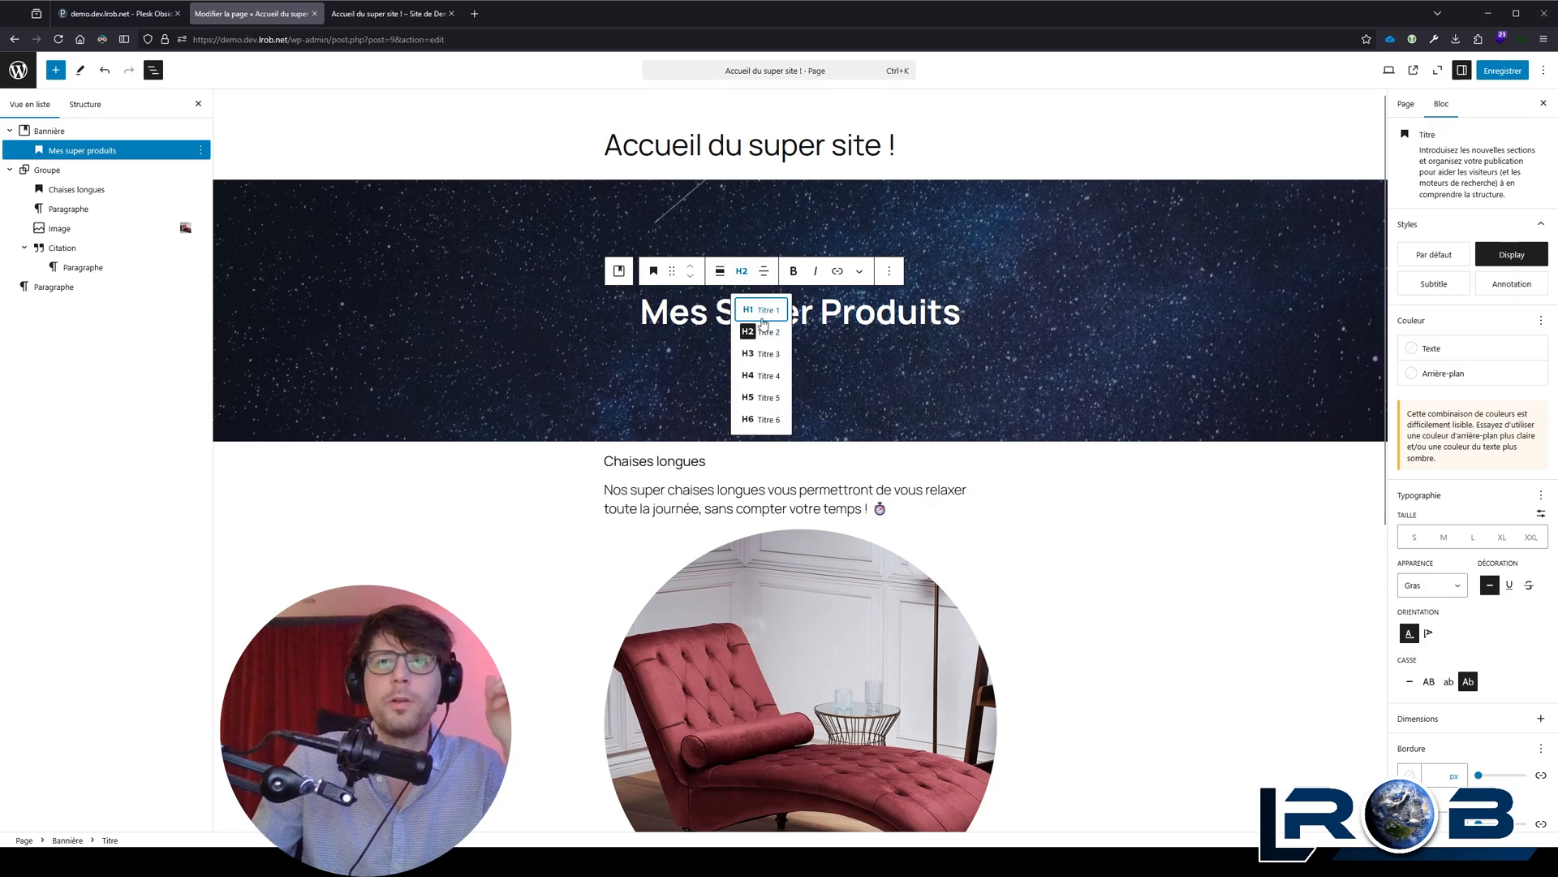
{"action": "left_click", "coordinate": [704, 308]}
{"action": "left_click", "coordinate": [741, 270]}
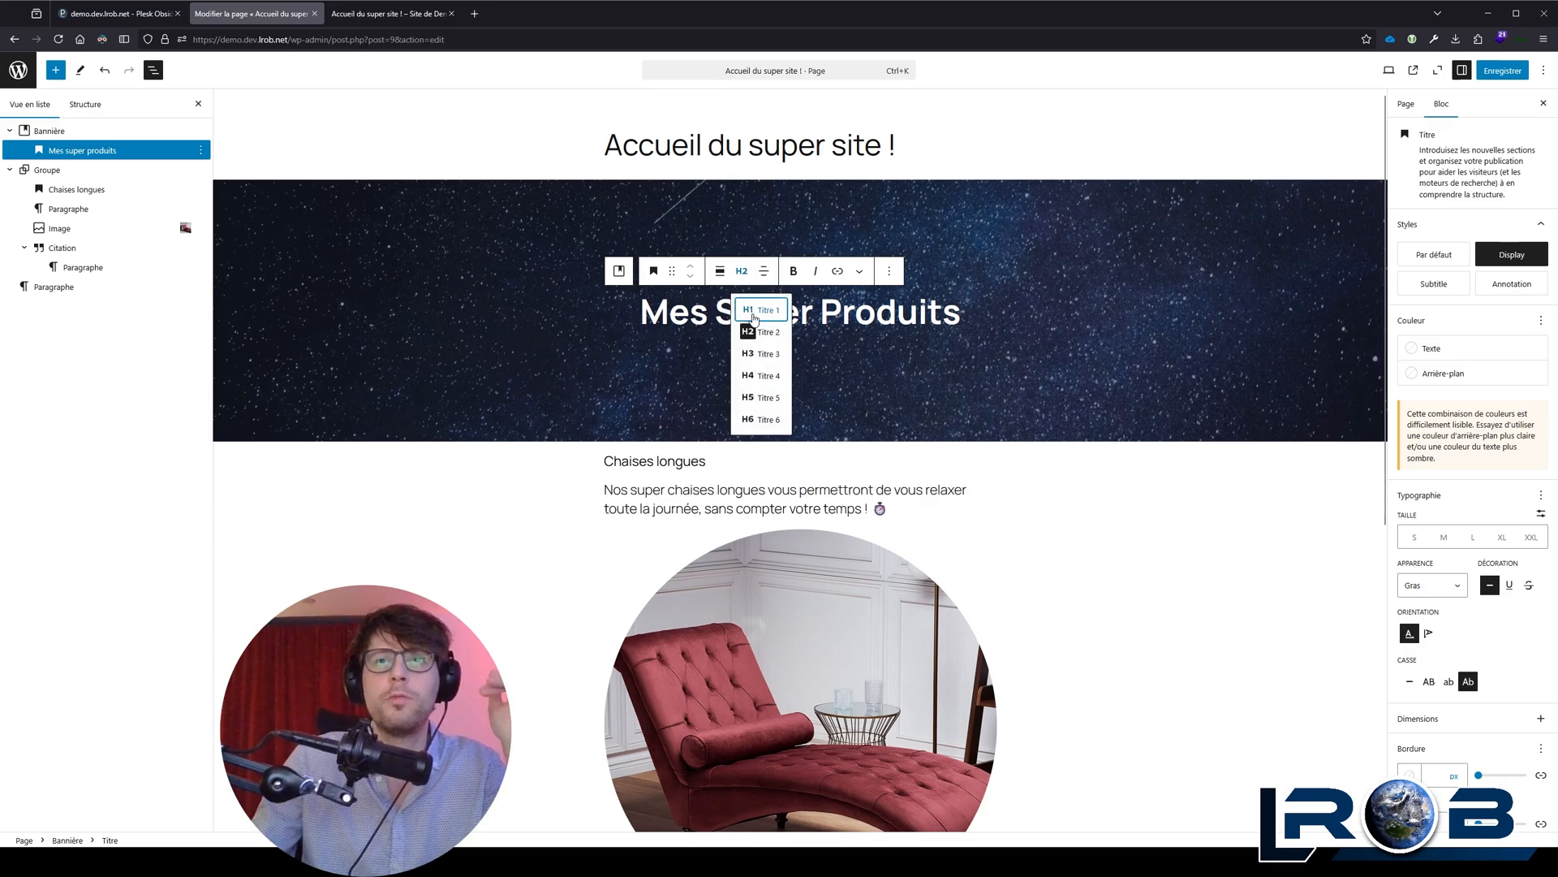
{"action": "left_click", "coordinate": [706, 322]}
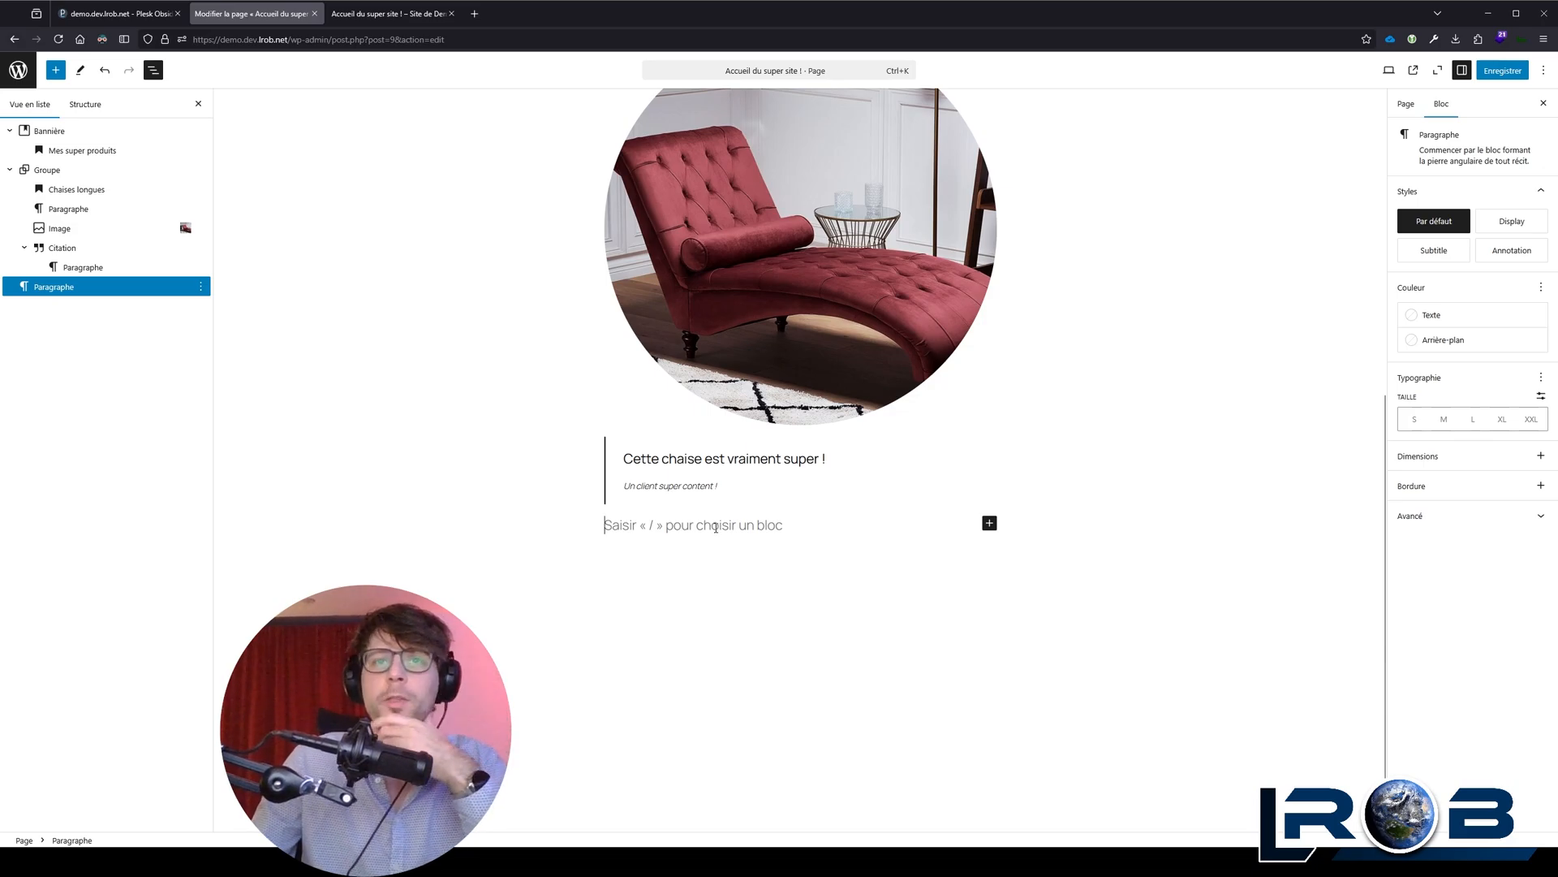
Step: Compare the Groupe and Empilement layouts on the chaise longue group, keeping Empilement
{"action": "left_click", "coordinate": [206, 172]}
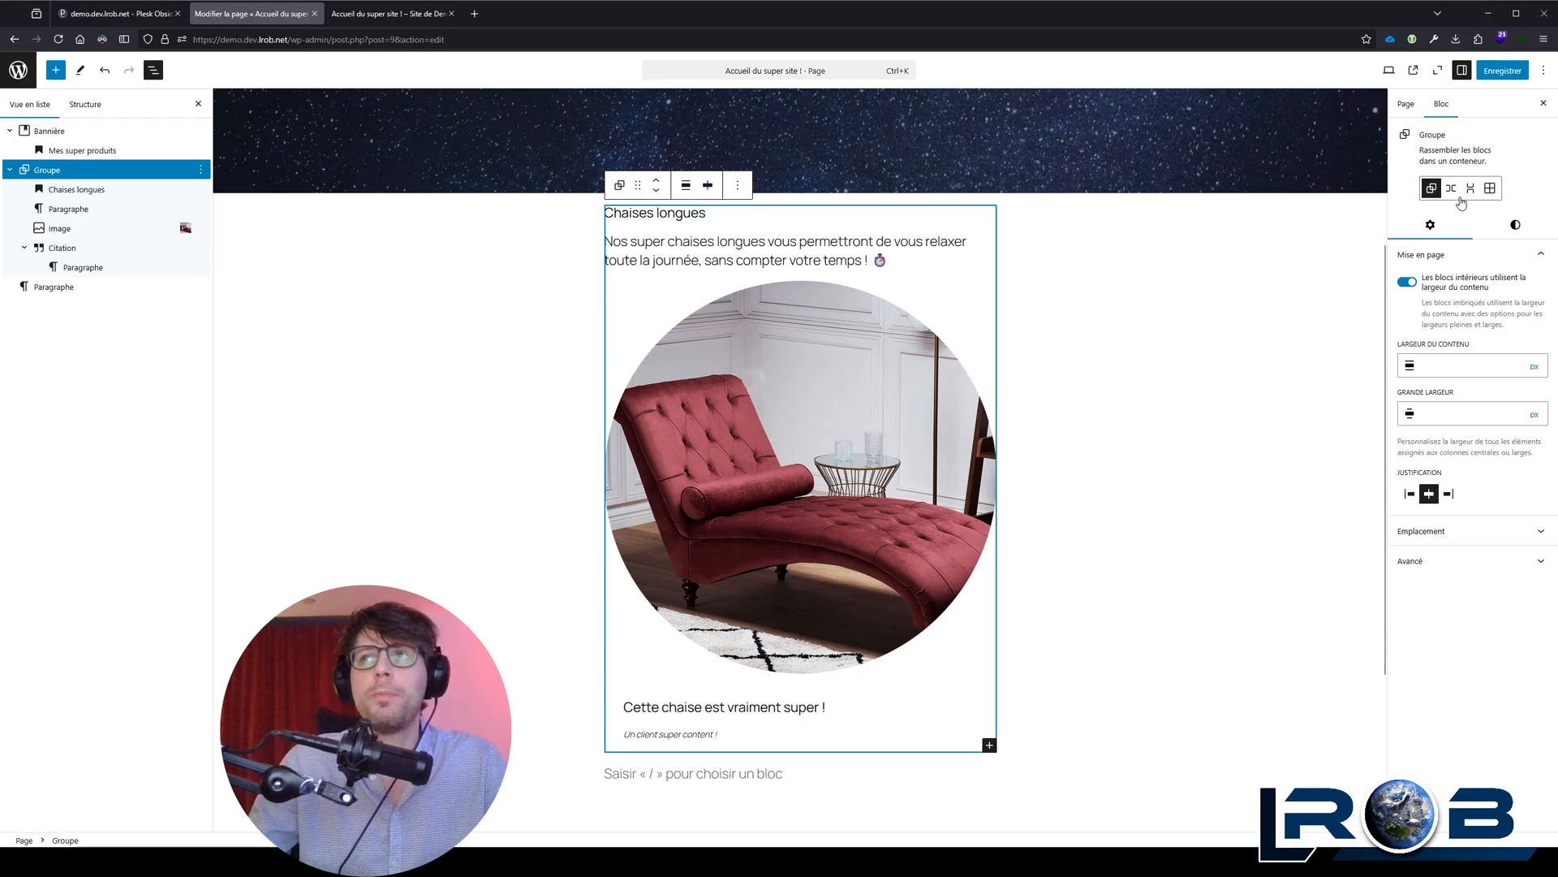
{"action": "left_click", "coordinate": [619, 185]}
{"action": "left_click", "coordinate": [619, 185]}
{"action": "left_click", "coordinate": [620, 185]}
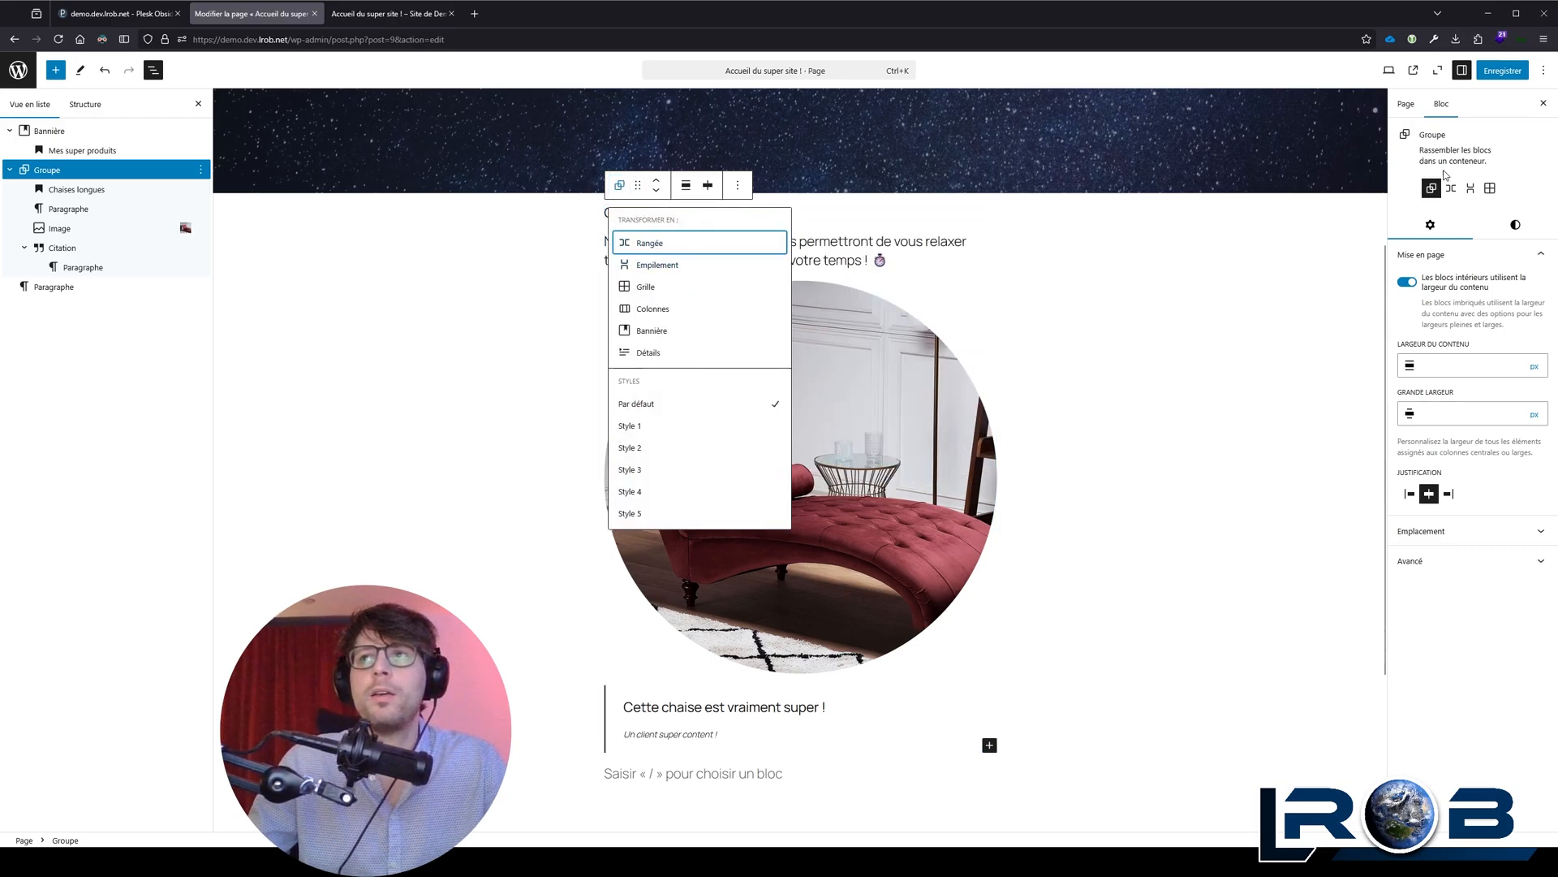
{"action": "left_click", "coordinate": [1466, 145]}
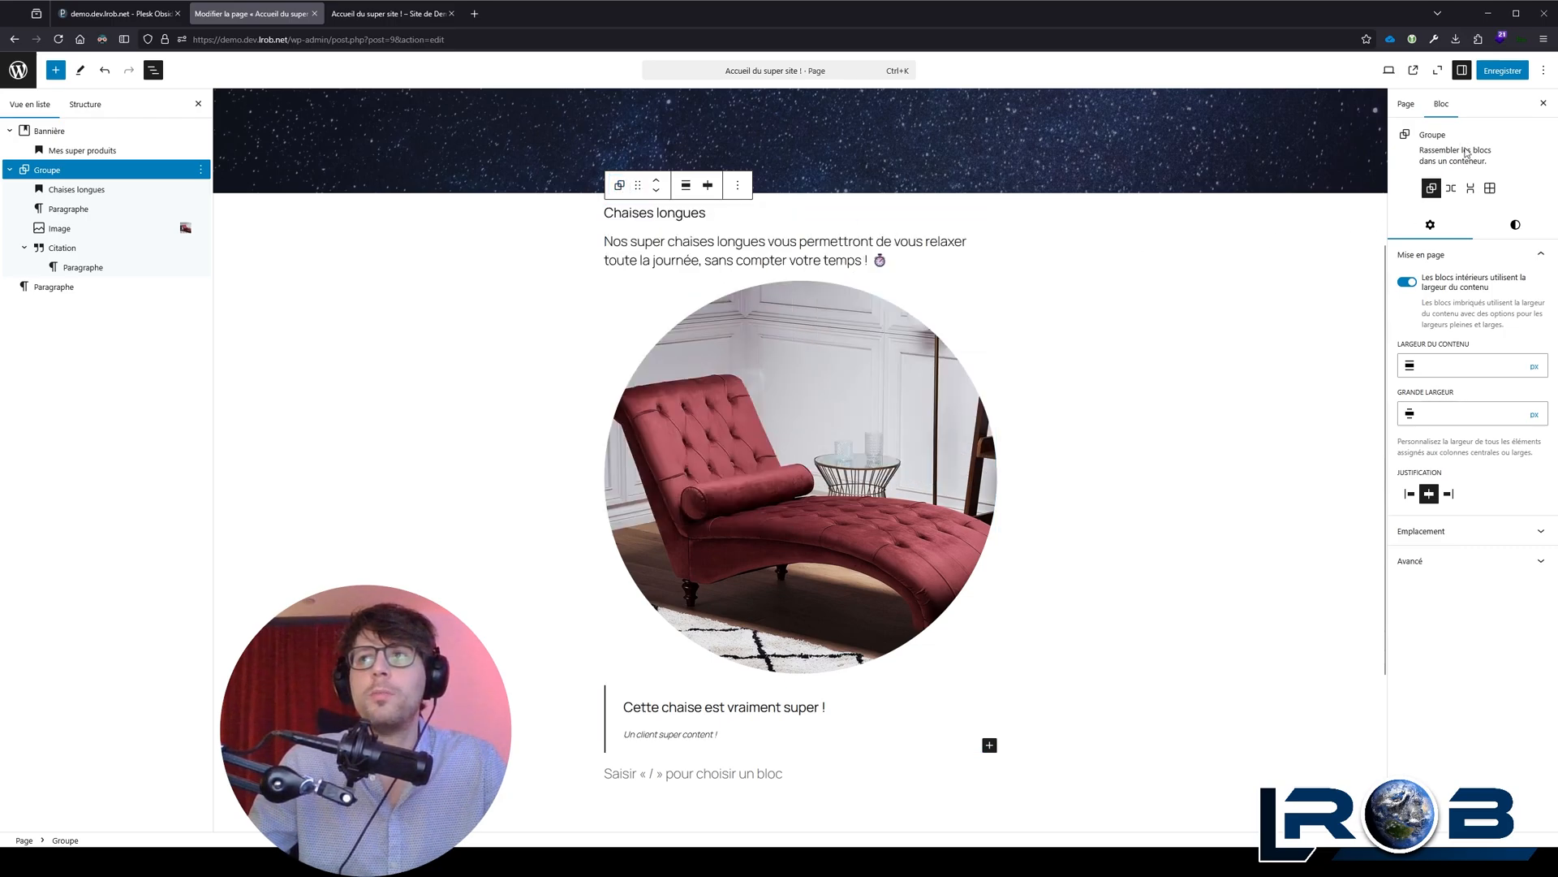
{"action": "left_click", "coordinate": [1472, 195]}
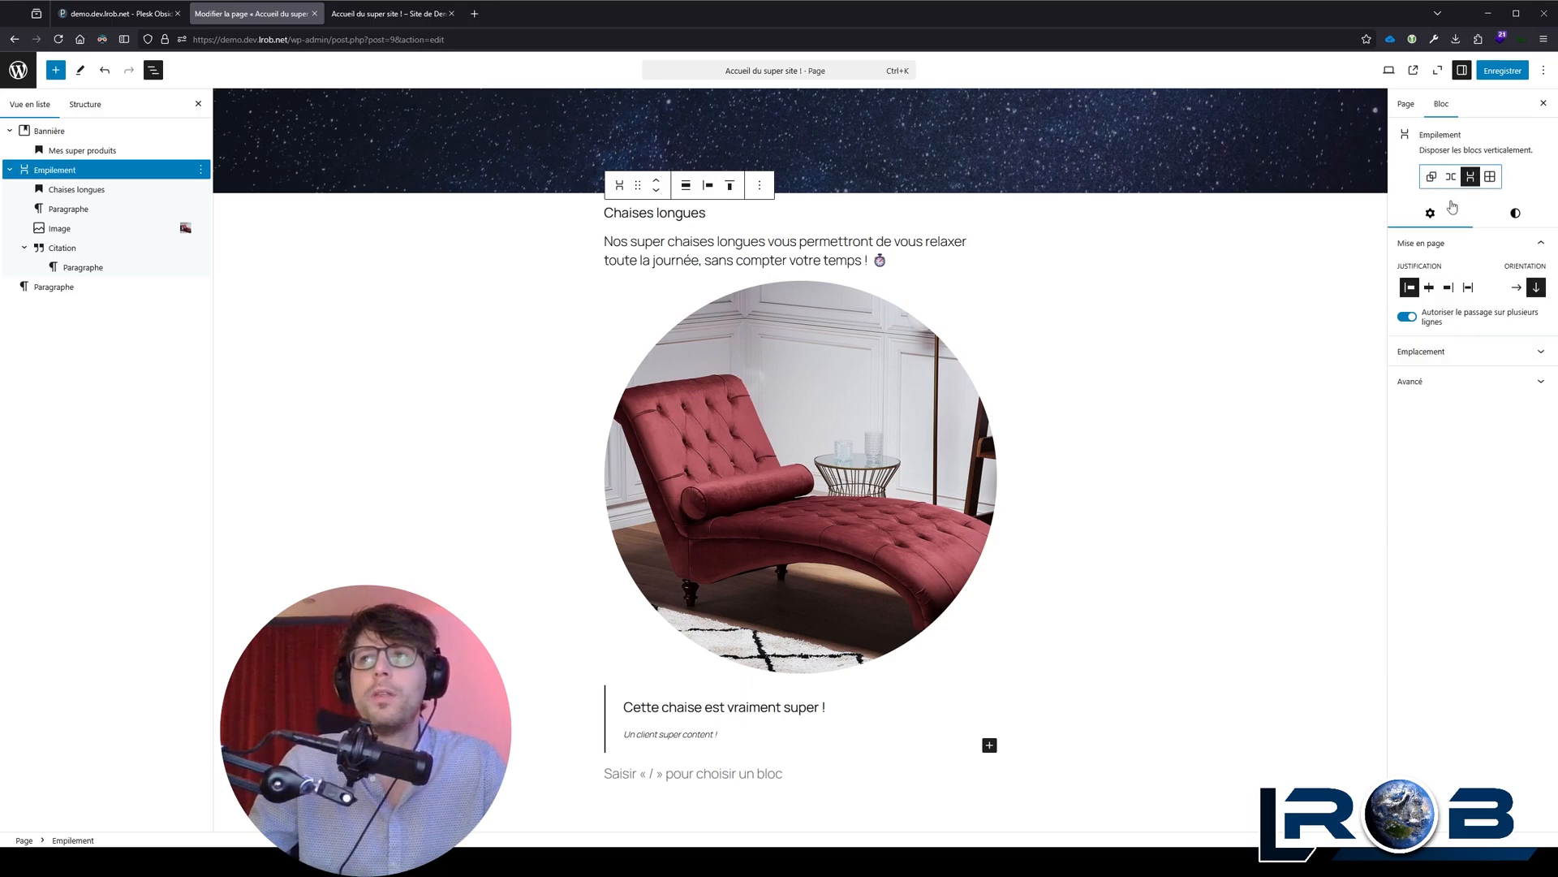
{"action": "left_click", "coordinate": [1430, 183]}
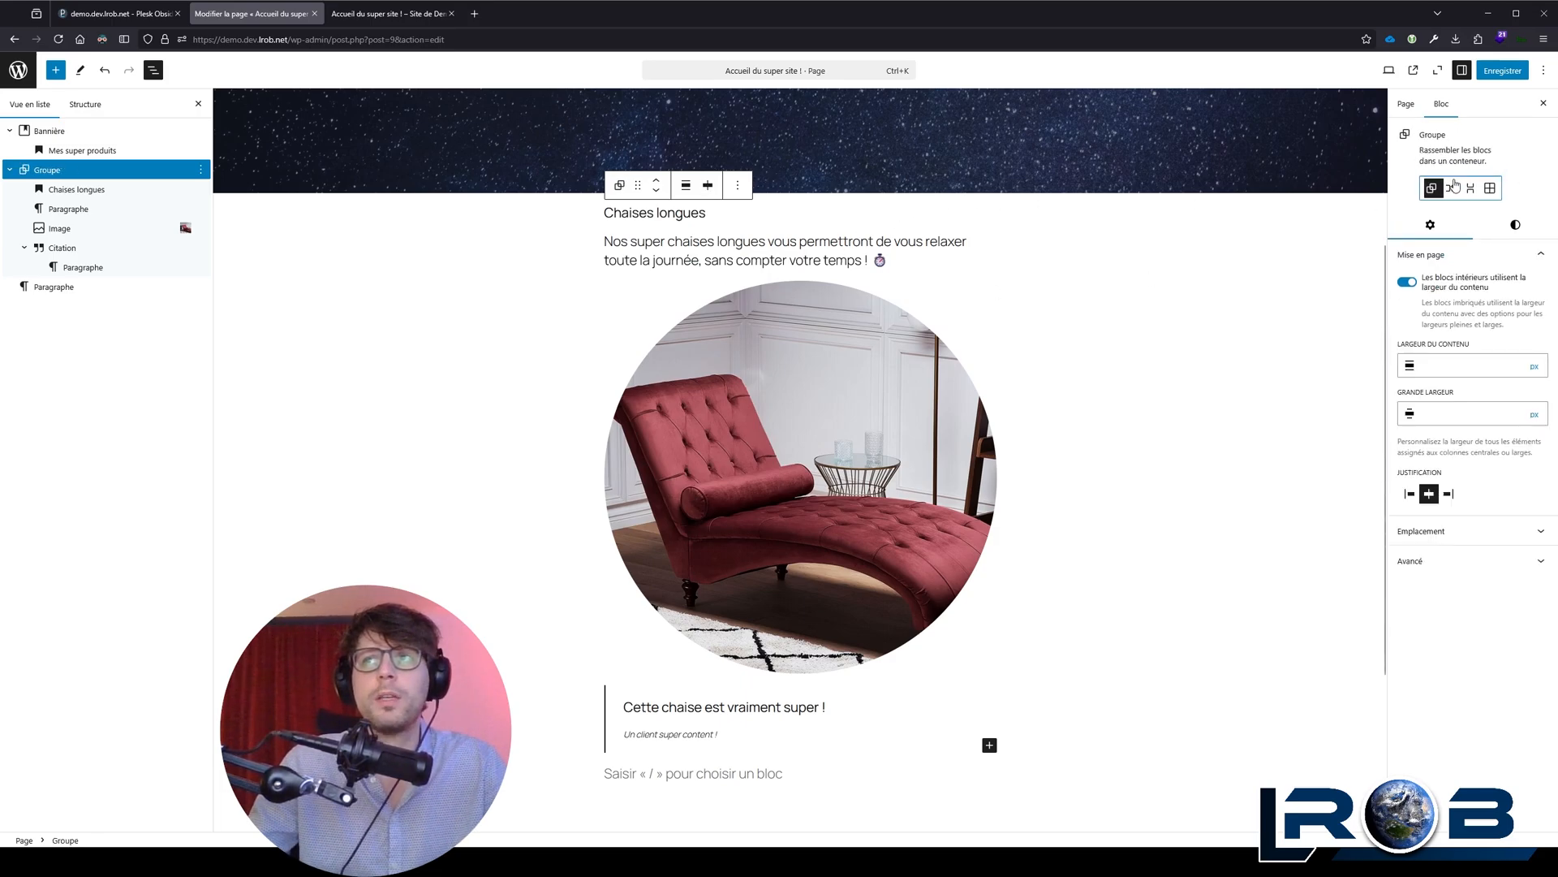
{"action": "left_click", "coordinate": [1470, 190]}
{"action": "left_click", "coordinate": [1434, 180]}
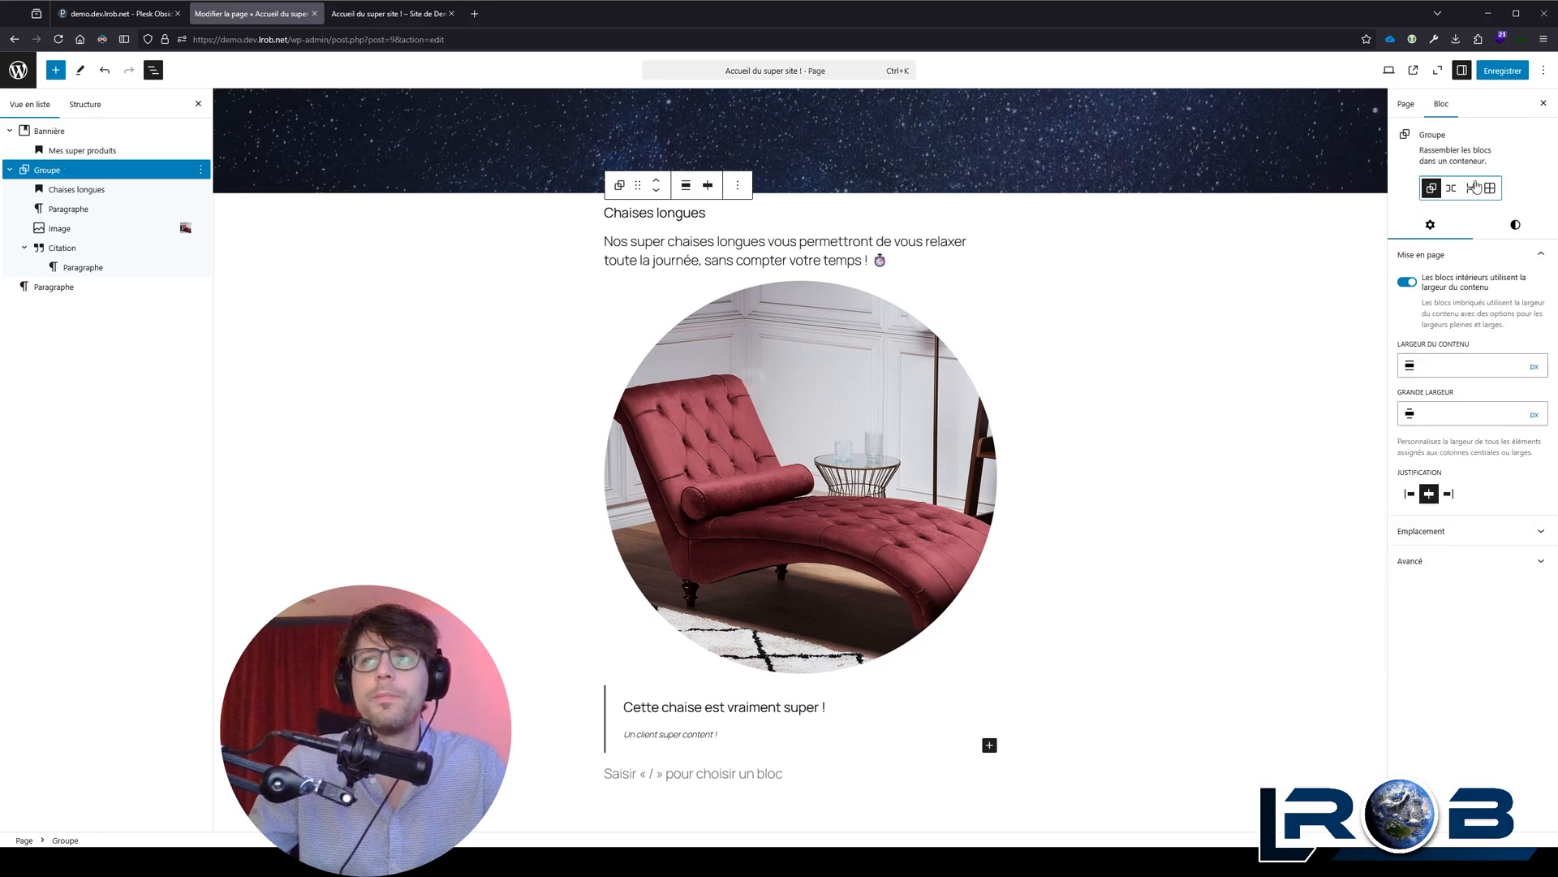
{"action": "left_click", "coordinate": [1471, 188]}
Step: Justify the stack's blocks to the centre and centre the text of the paragraph under the "Chaises longues" heading
{"action": "left_click", "coordinate": [710, 187]}
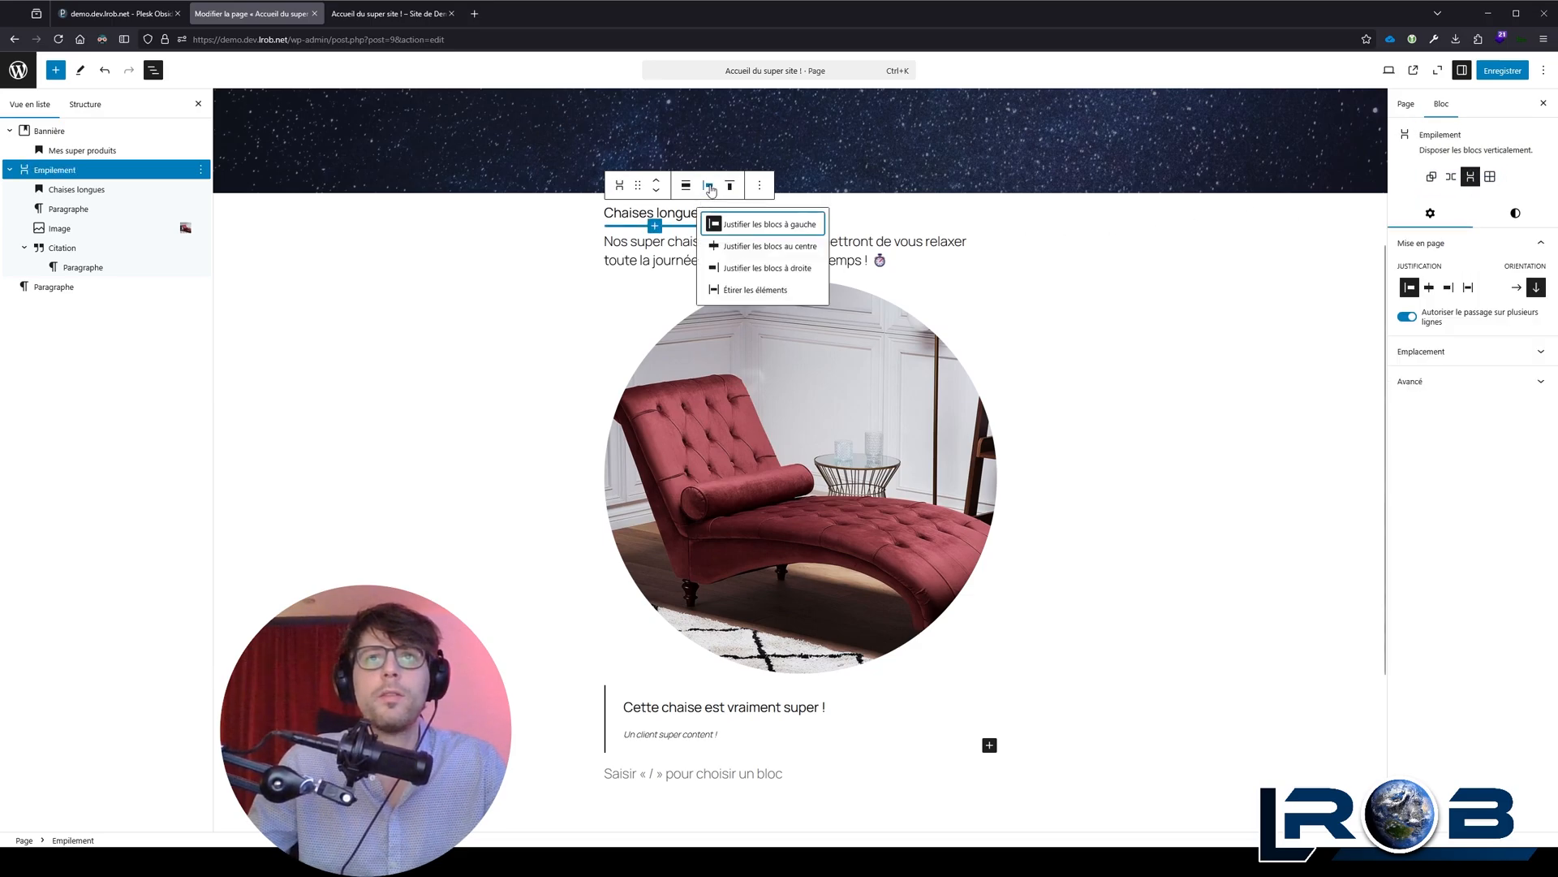
{"action": "left_click", "coordinate": [754, 255]}
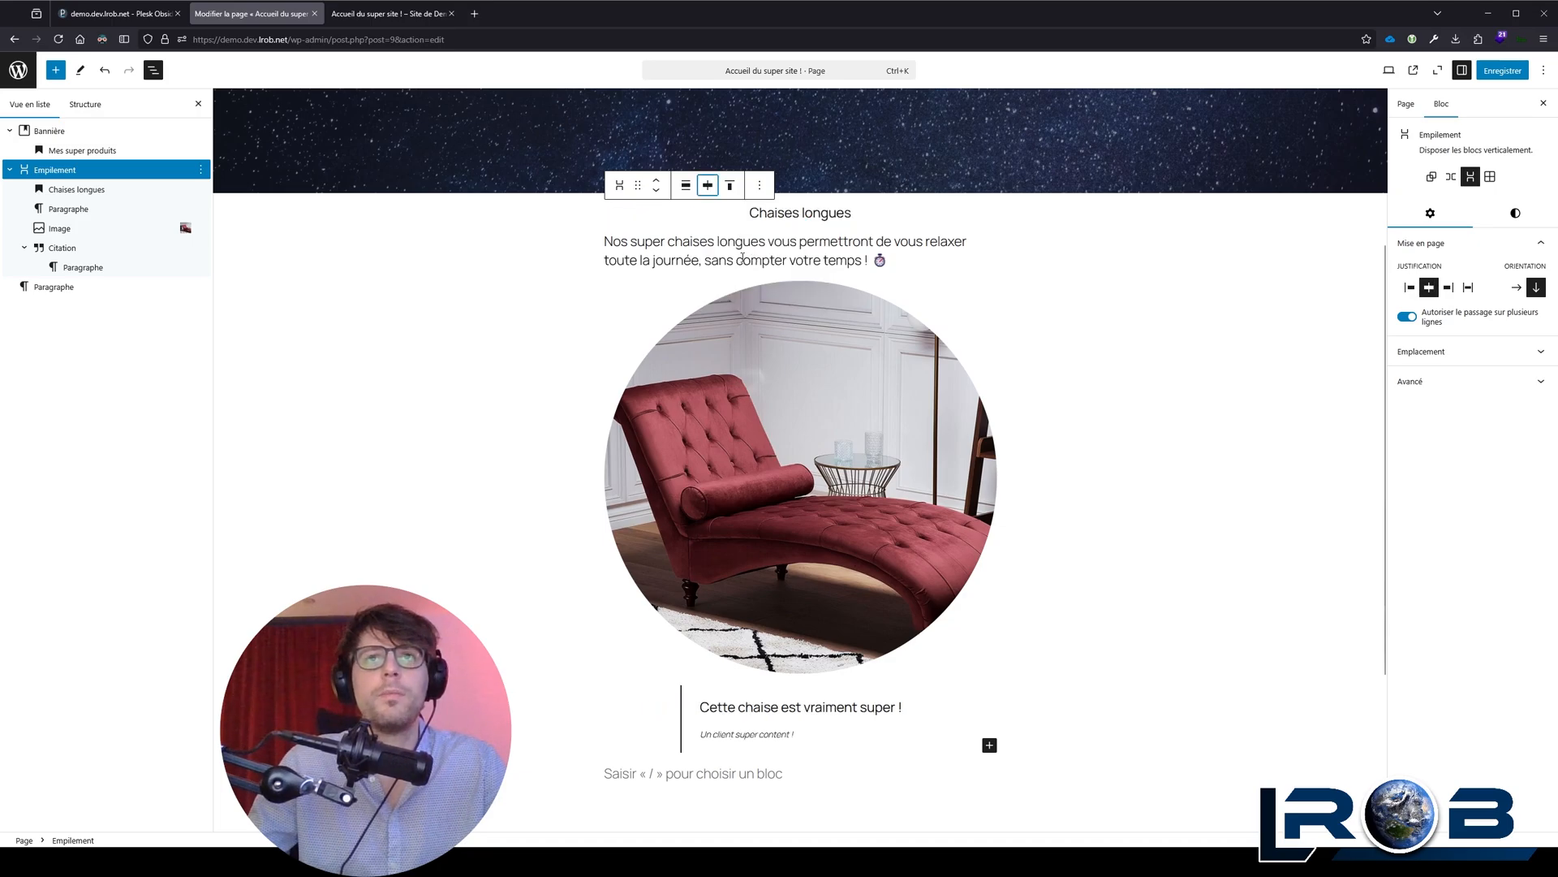
{"action": "left_click", "coordinate": [744, 244]}
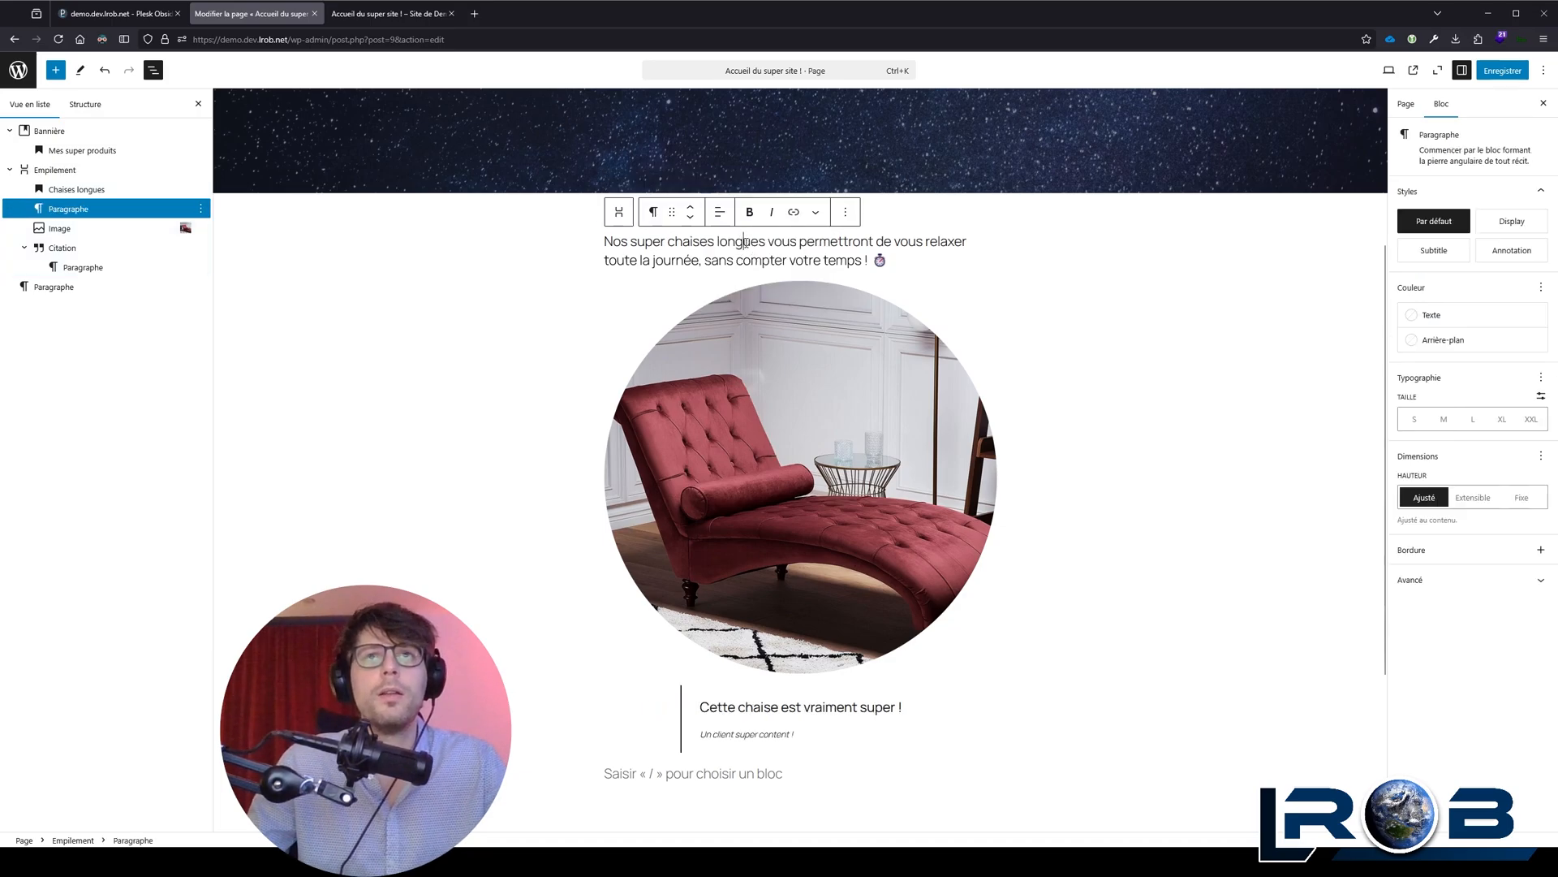
{"action": "left_click", "coordinate": [719, 212]}
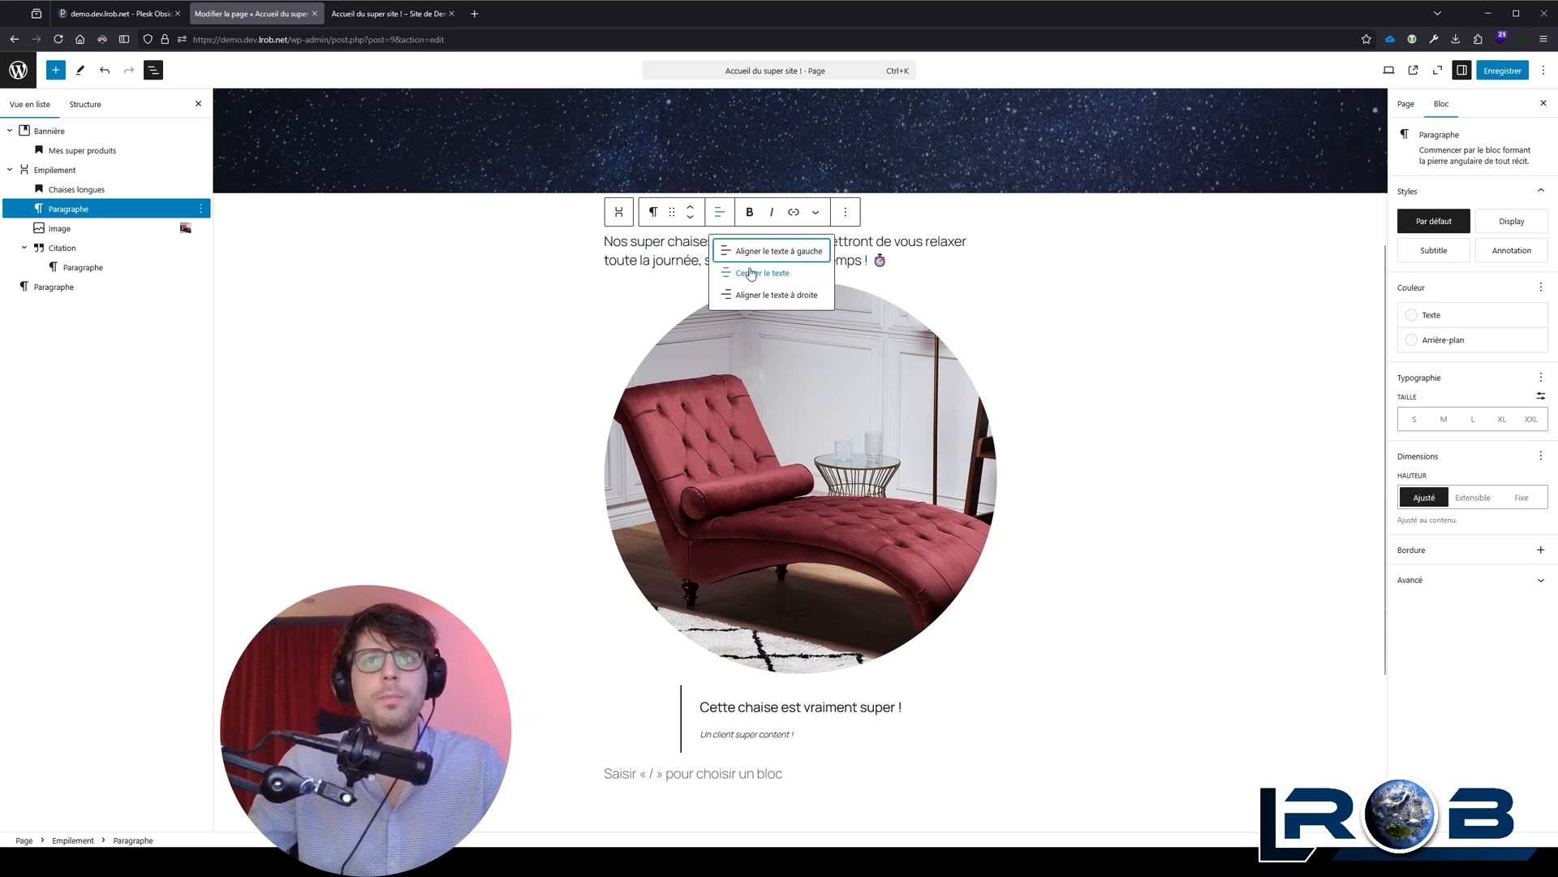
{"action": "left_click", "coordinate": [776, 274]}
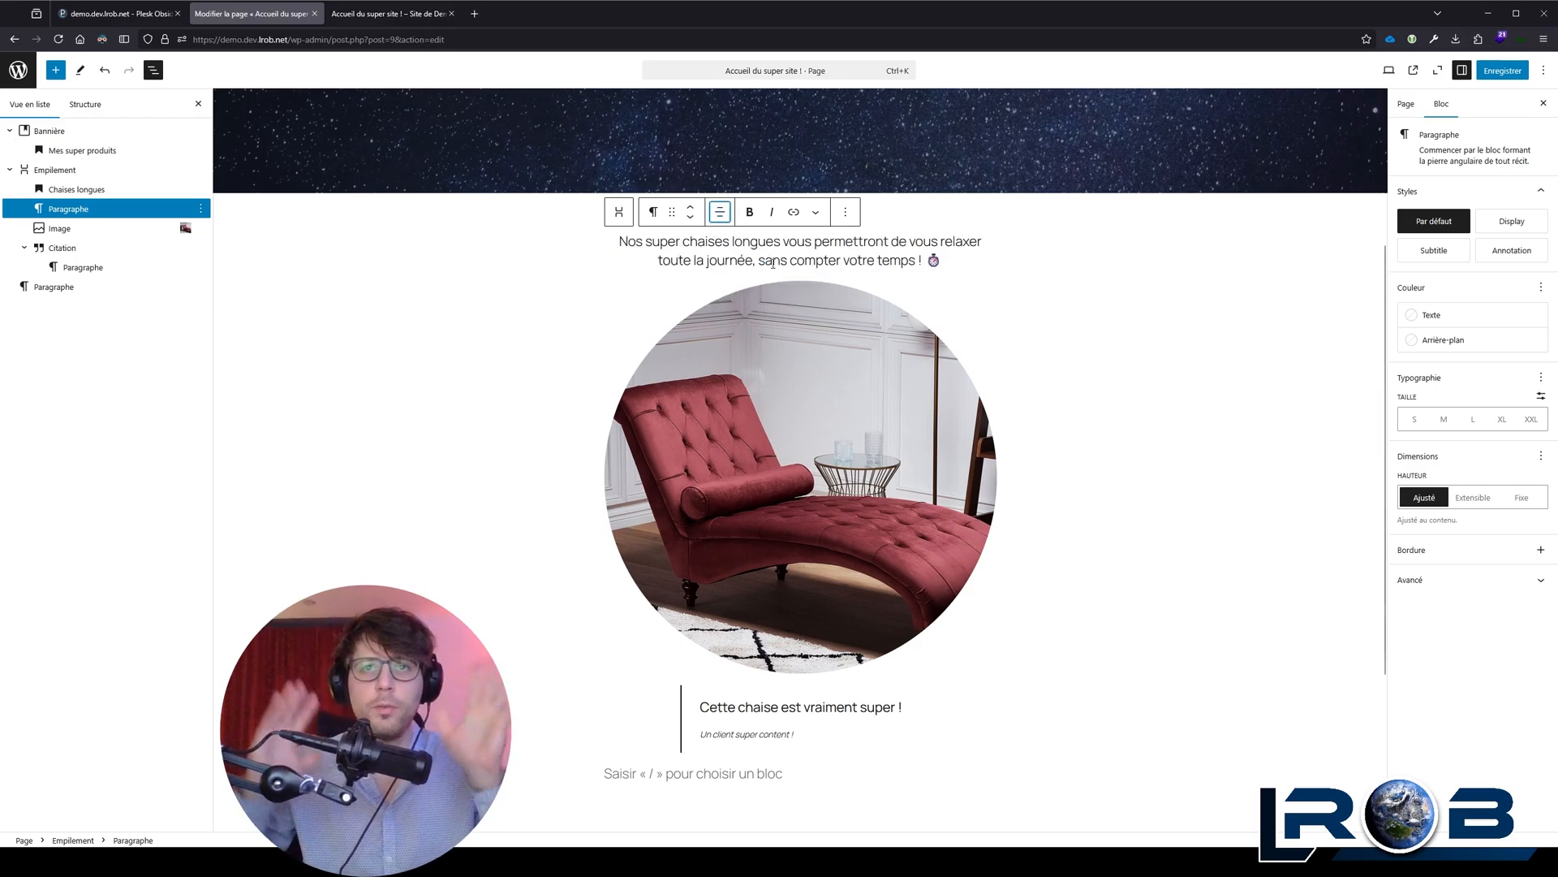
Step: Duplicate the whole chaise longue stack and undo the duplication
{"action": "left_click", "coordinate": [672, 297]}
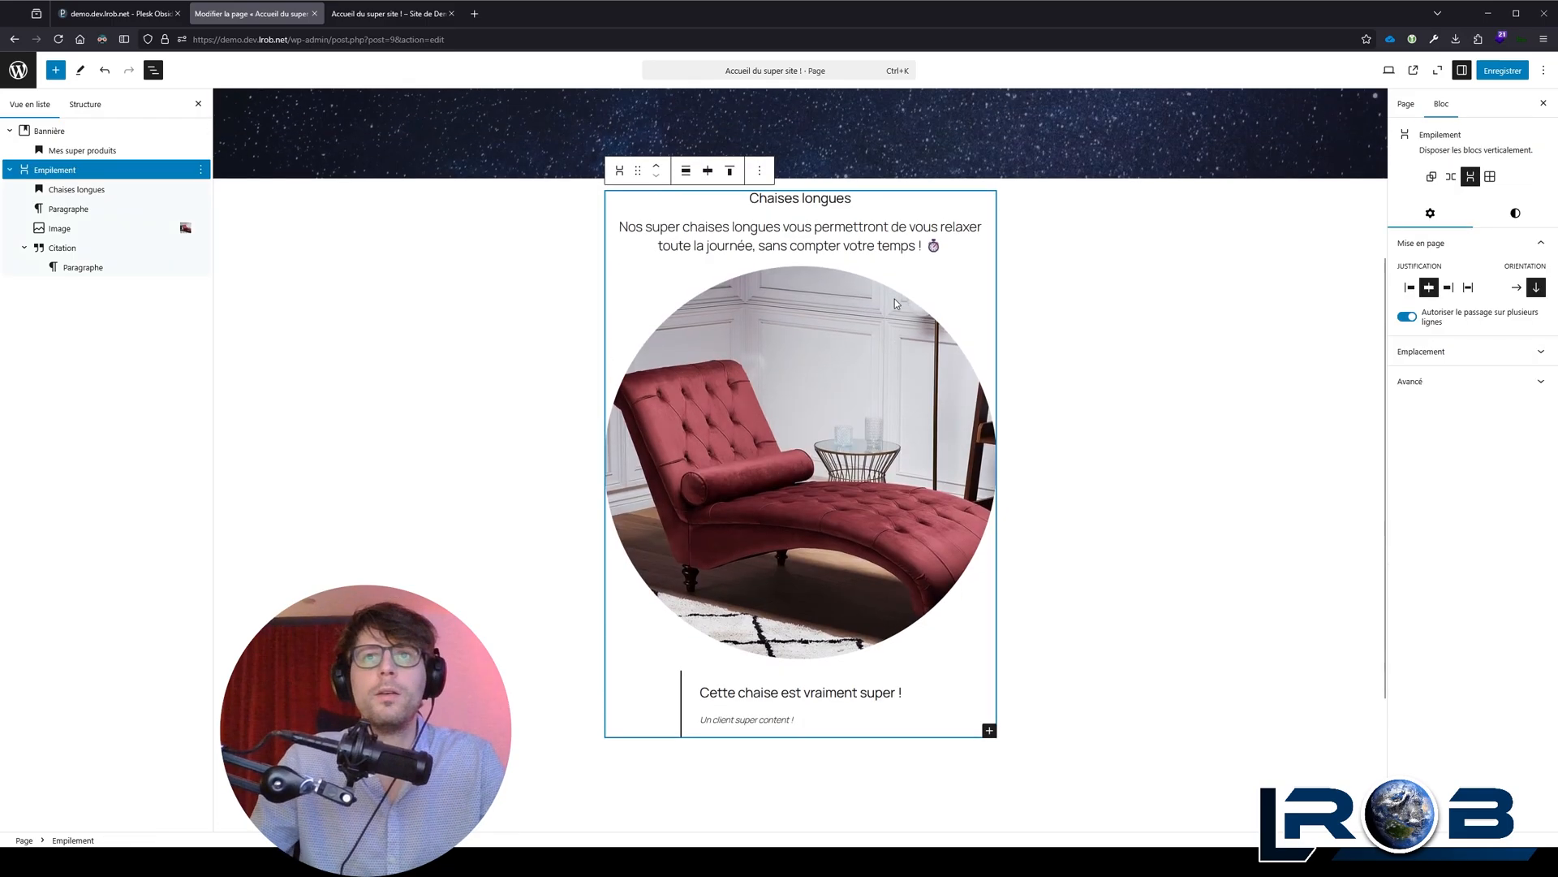
{"action": "left_click", "coordinate": [1516, 213]}
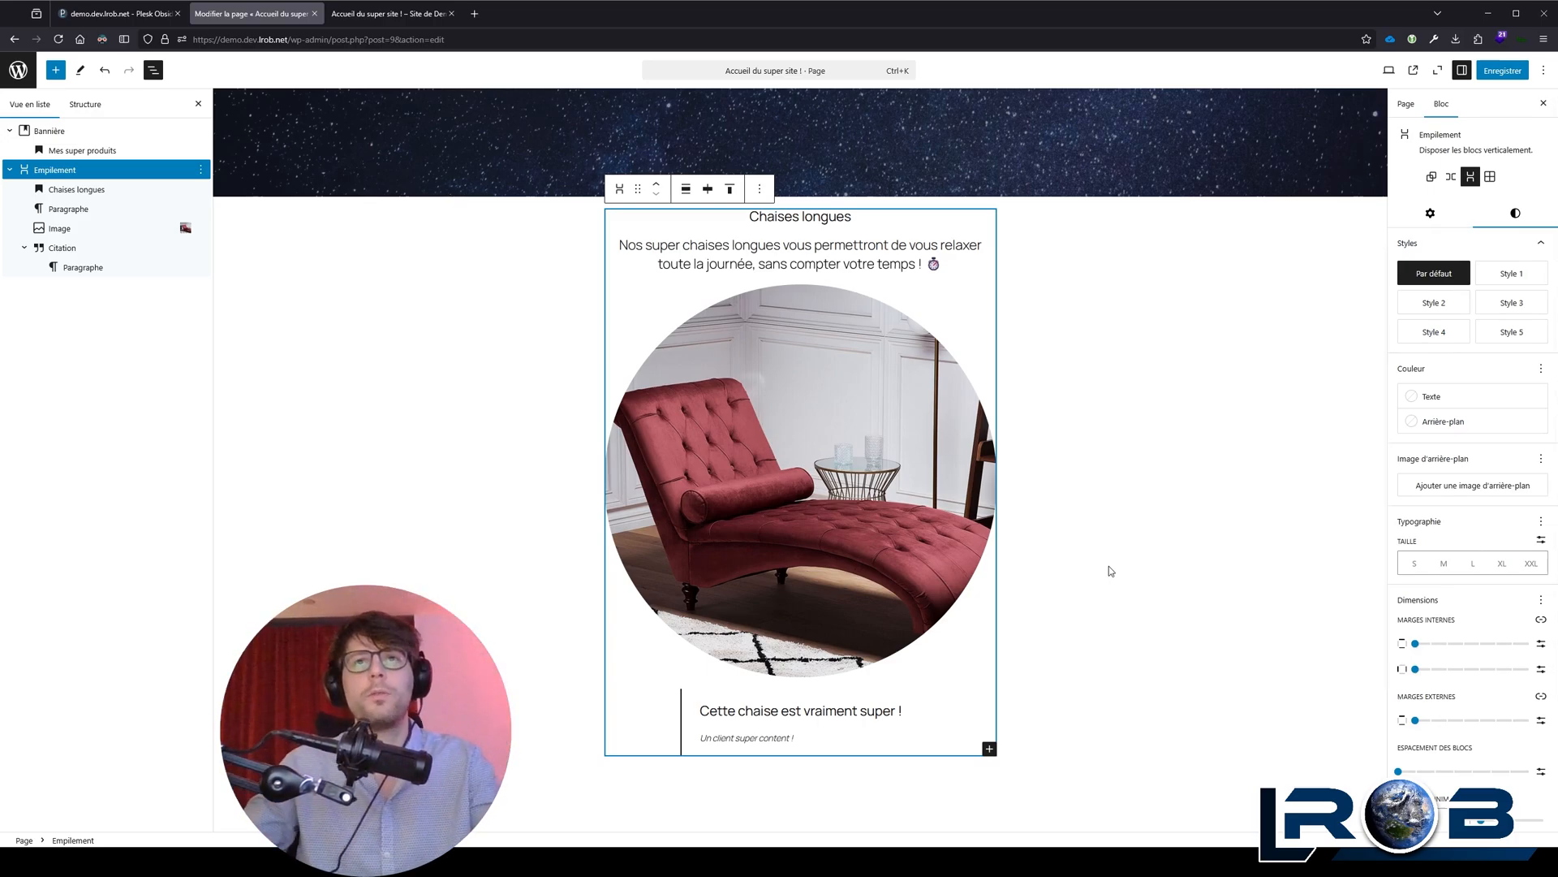
{"action": "left_click", "coordinate": [760, 189]}
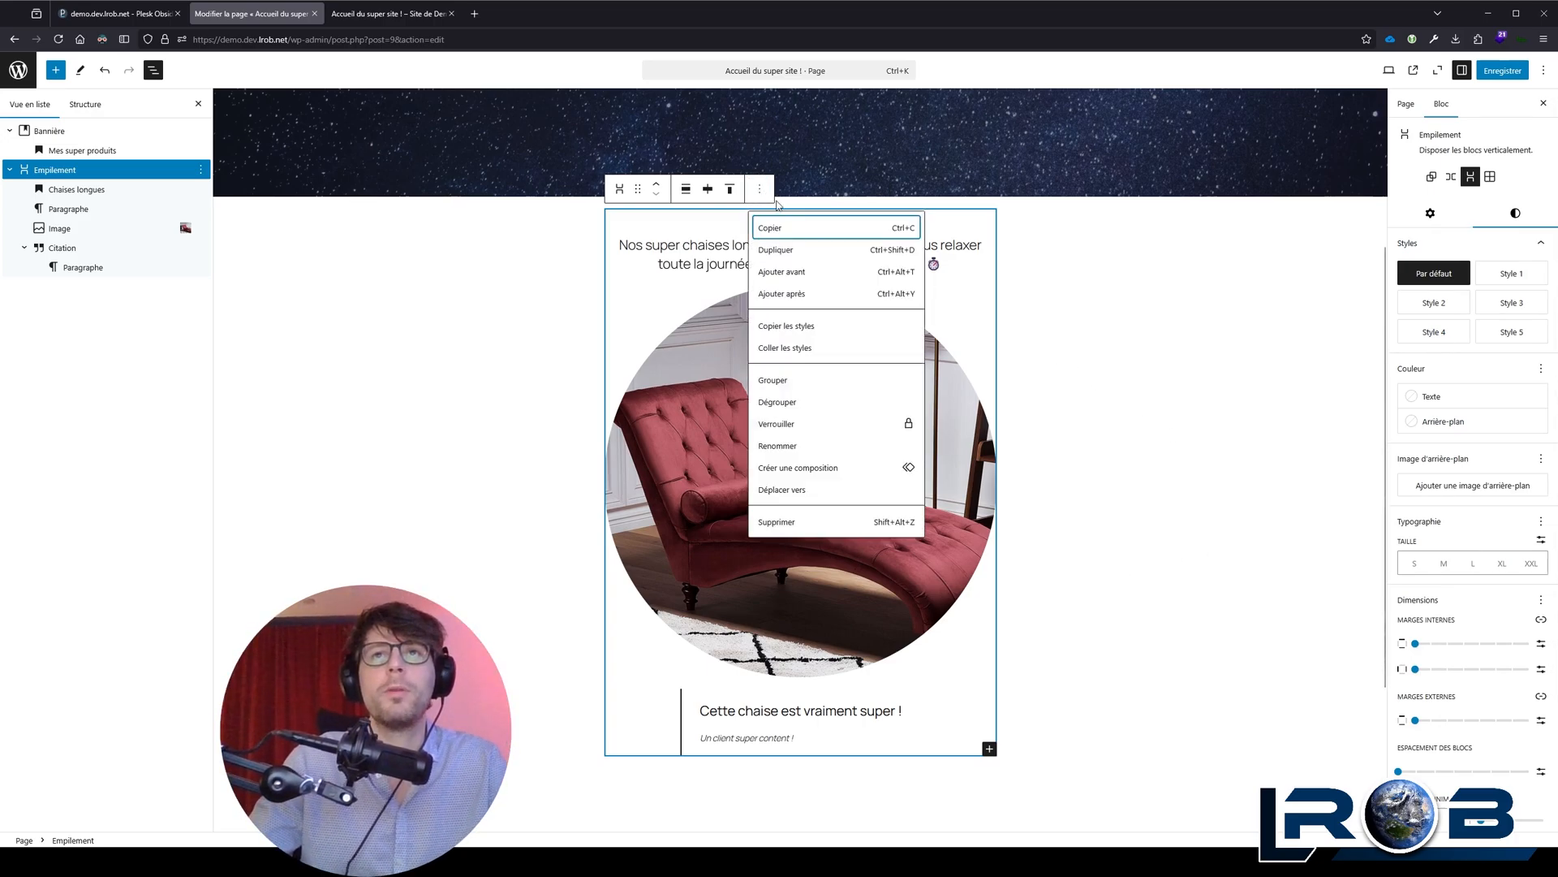
{"action": "left_click", "coordinate": [800, 253]}
{"action": "scroll", "coordinate": [817, 471], "scroll_direction": "down", "scroll_amount": 5}
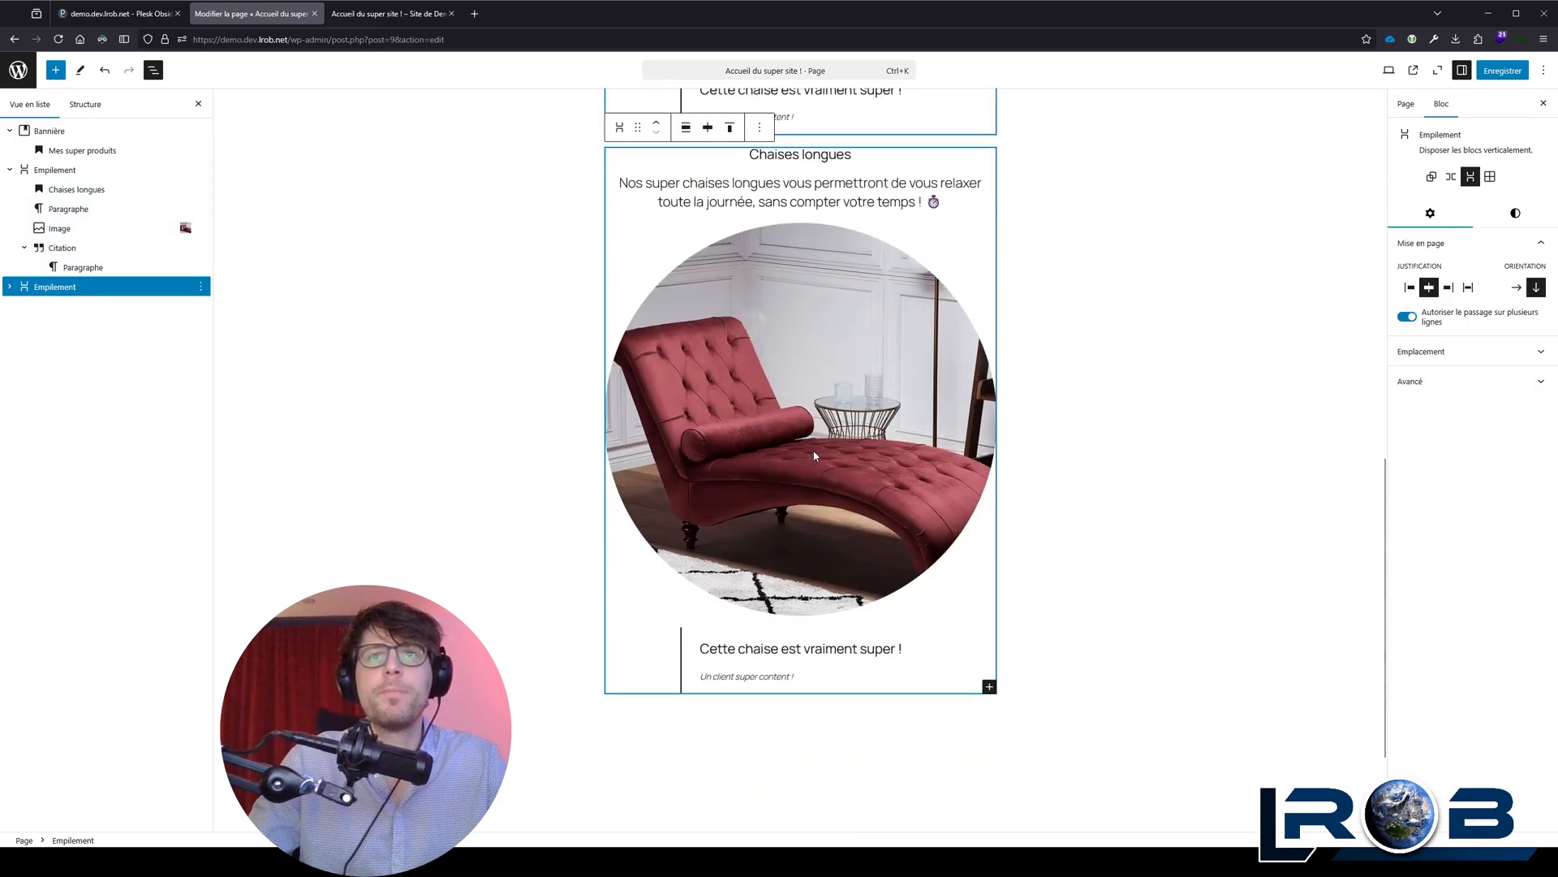
{"action": "scroll", "coordinate": [815, 456], "scroll_direction": "up", "scroll_amount": 3}
{"action": "key", "text": "ctrl+z"}
{"action": "scroll", "coordinate": [834, 479], "scroll_direction": "up", "scroll_amount": 3}
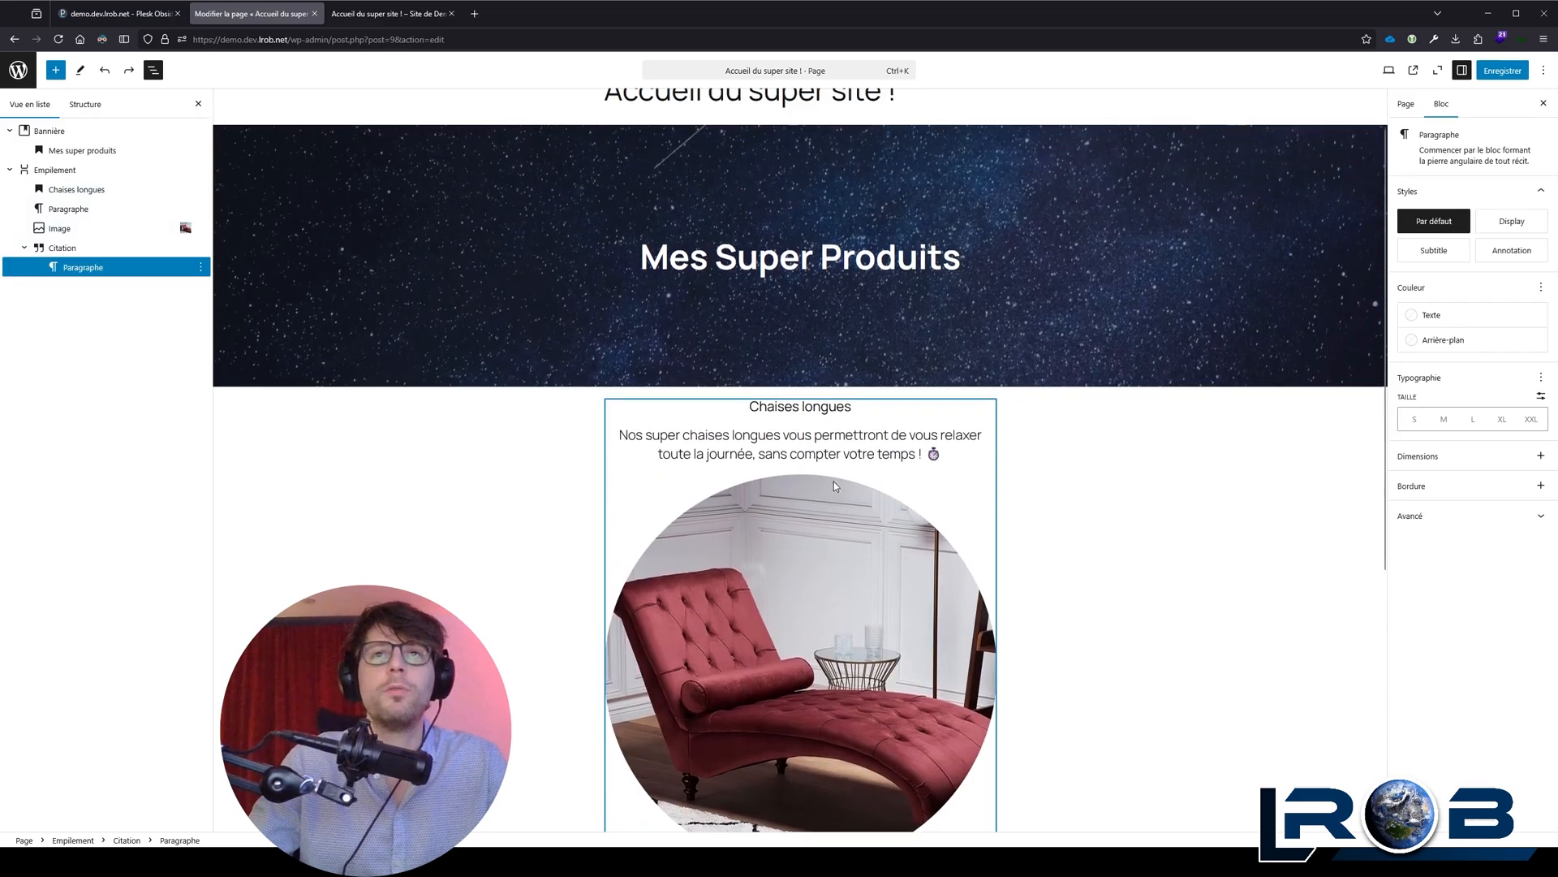
Step: Give the chaise longue stack a 1 px border in the theme colour Accent 2 (#F6CFF4)
{"action": "left_click", "coordinate": [796, 477]}
{"action": "left_click", "coordinate": [619, 461]}
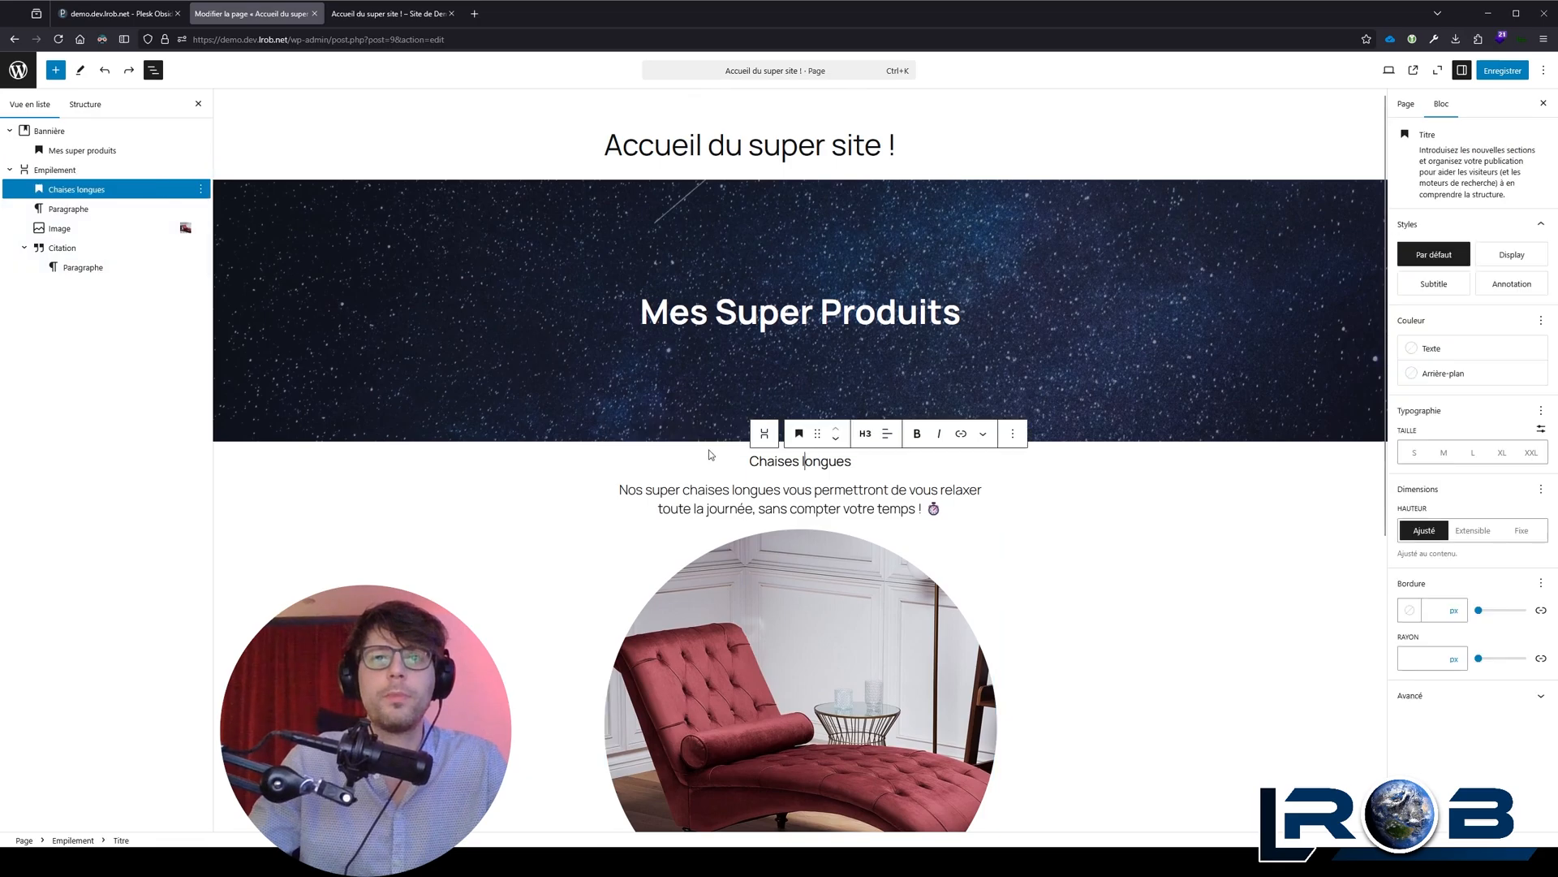
{"action": "left_click", "coordinate": [1515, 213]}
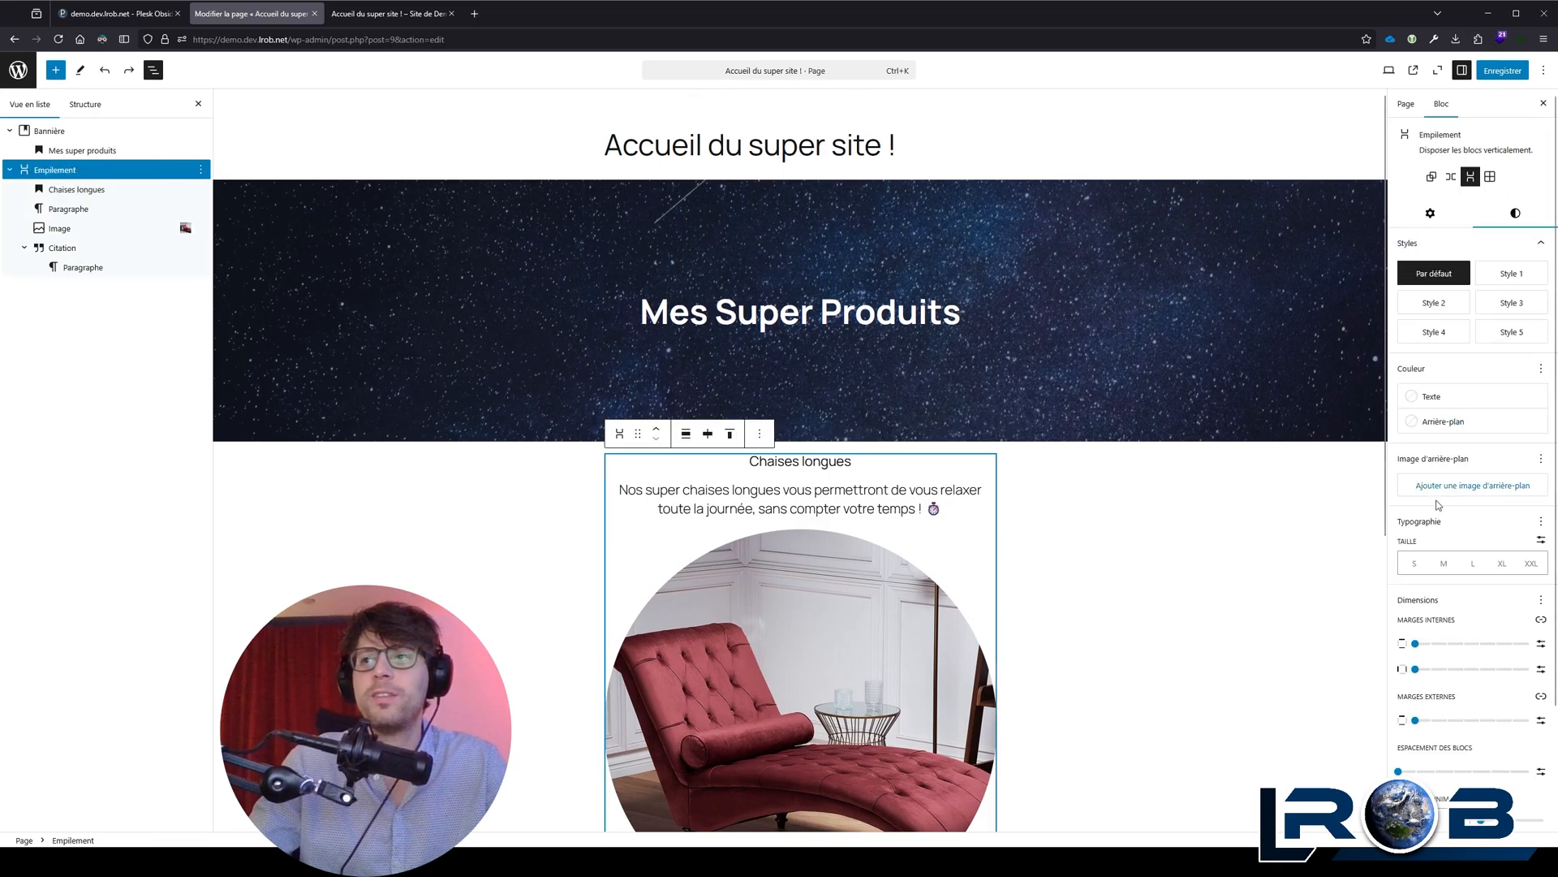
{"action": "scroll", "coordinate": [1444, 505], "scroll_direction": "down", "scroll_amount": 2}
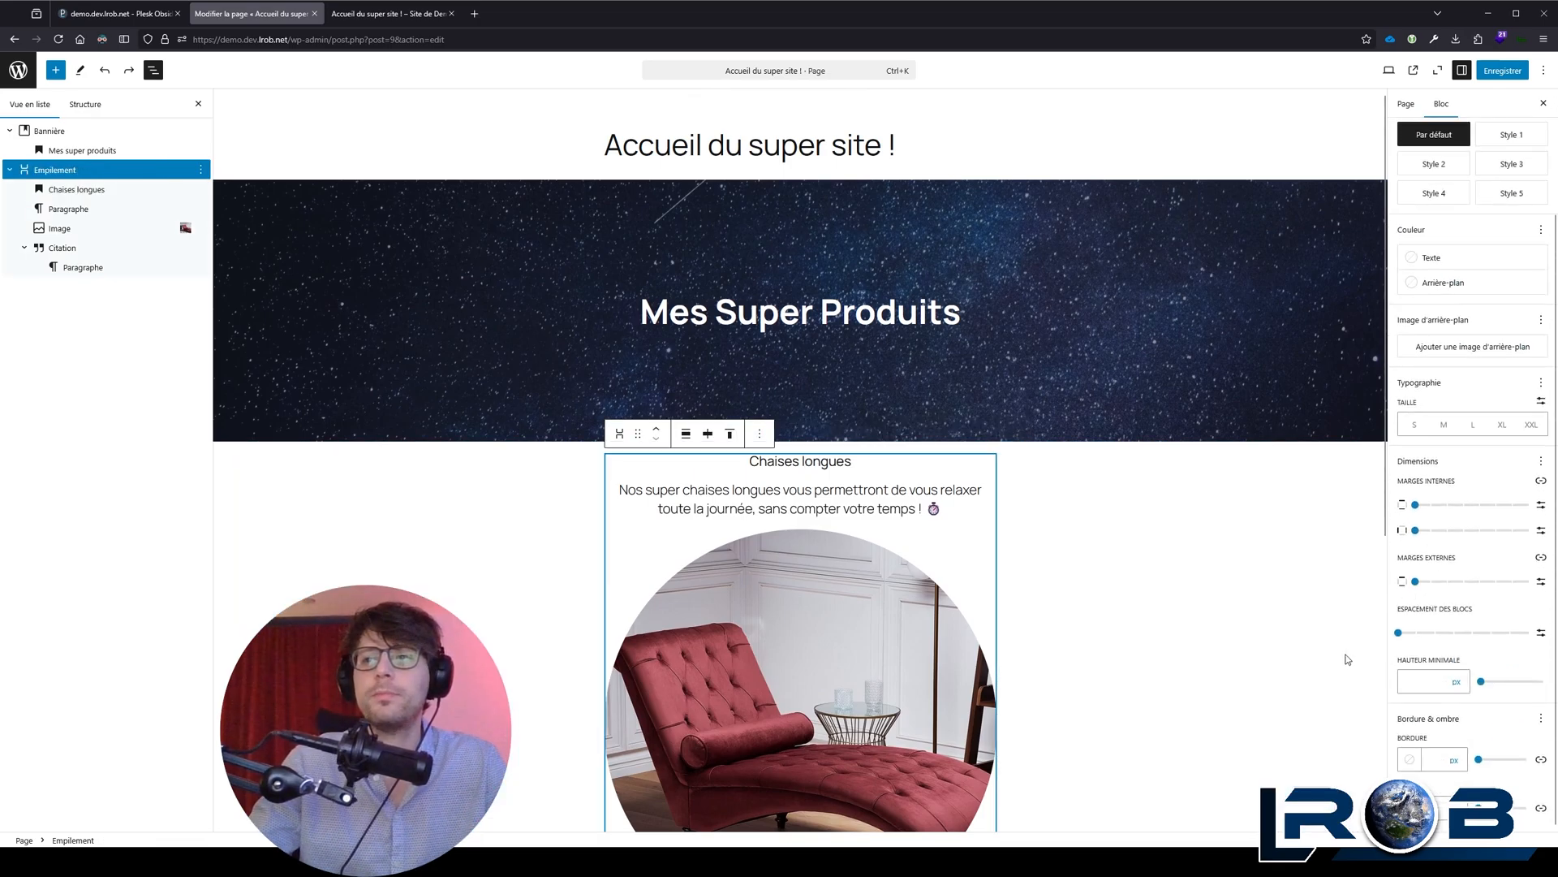
{"action": "scroll", "coordinate": [1348, 659], "scroll_direction": "down", "scroll_amount": 3}
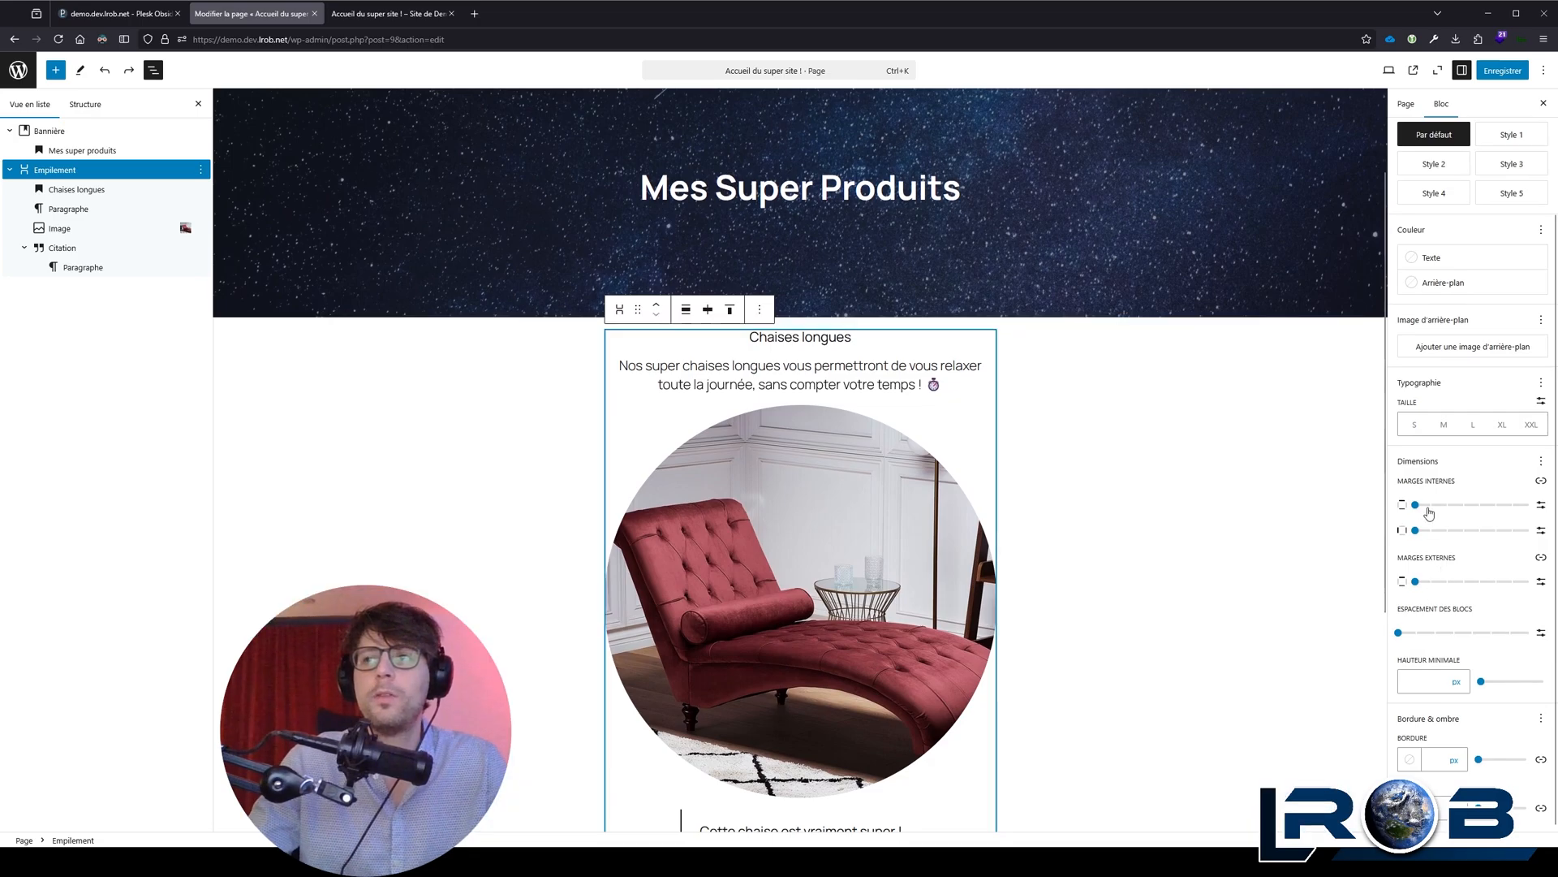
{"action": "left_click", "coordinate": [1428, 760]}
{"action": "type", "text": "1"}
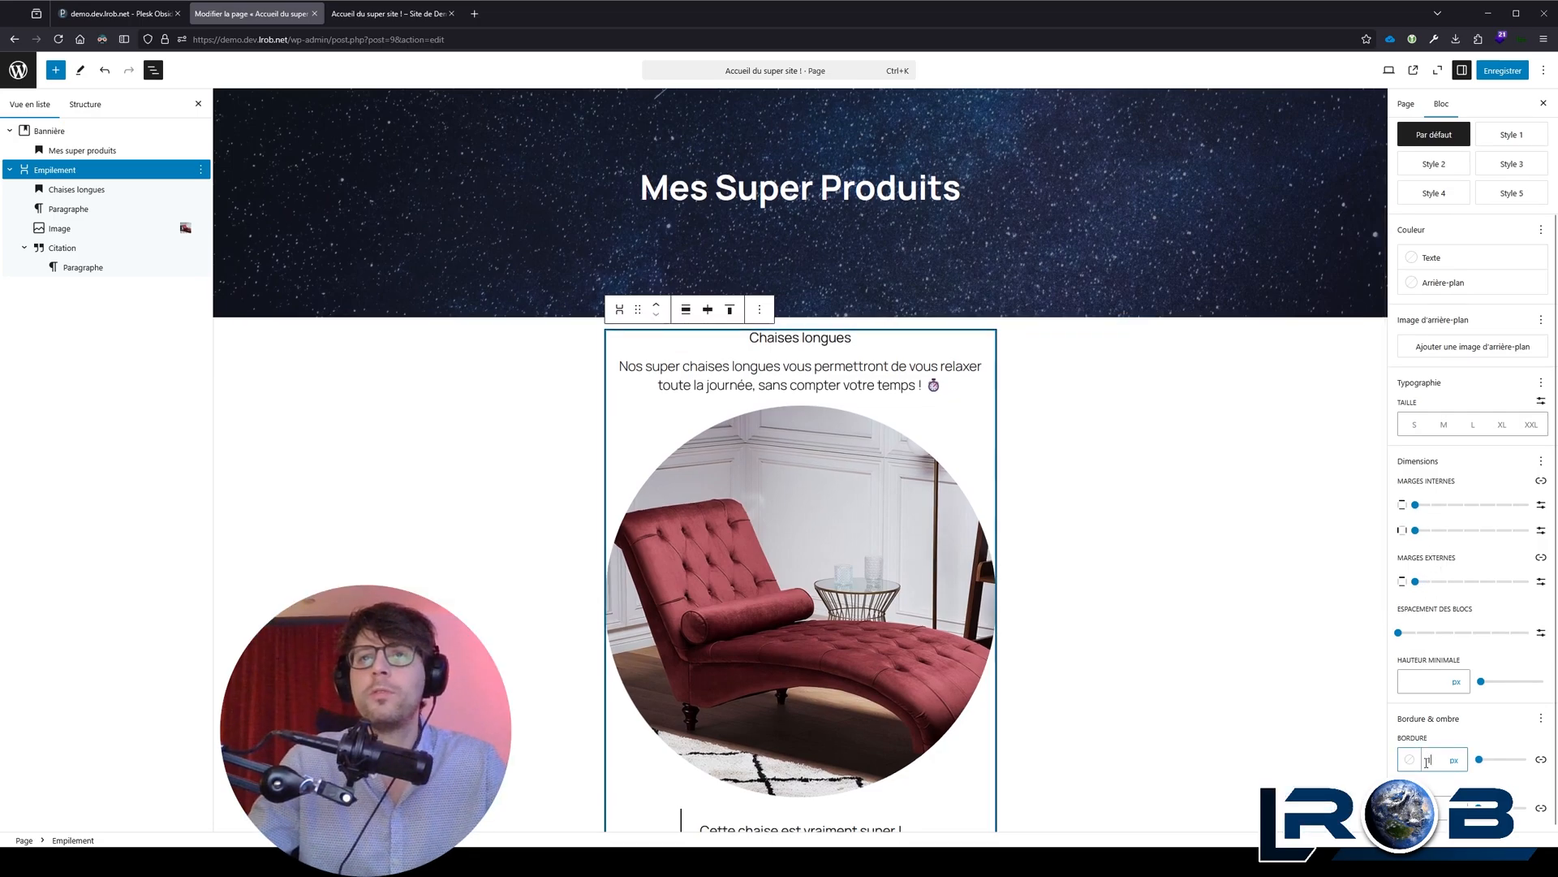
{"action": "left_click", "coordinate": [1404, 766]}
{"action": "left_click", "coordinate": [1306, 650]}
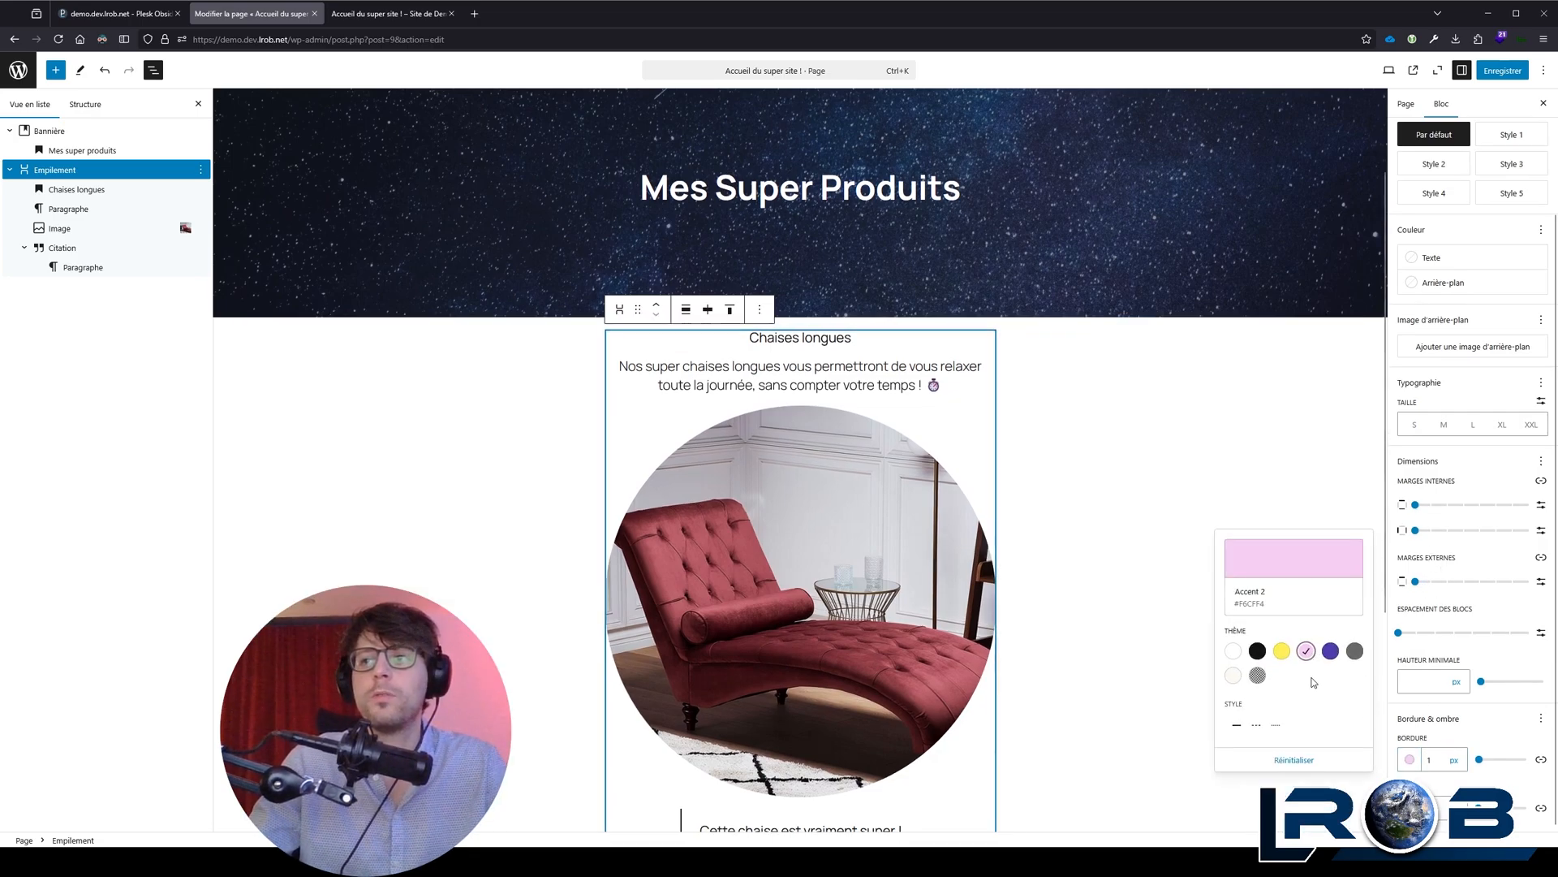
Step: Close the border colour choices and review the bordered chaise longue stack on the page
{"action": "key", "text": "Escape"}
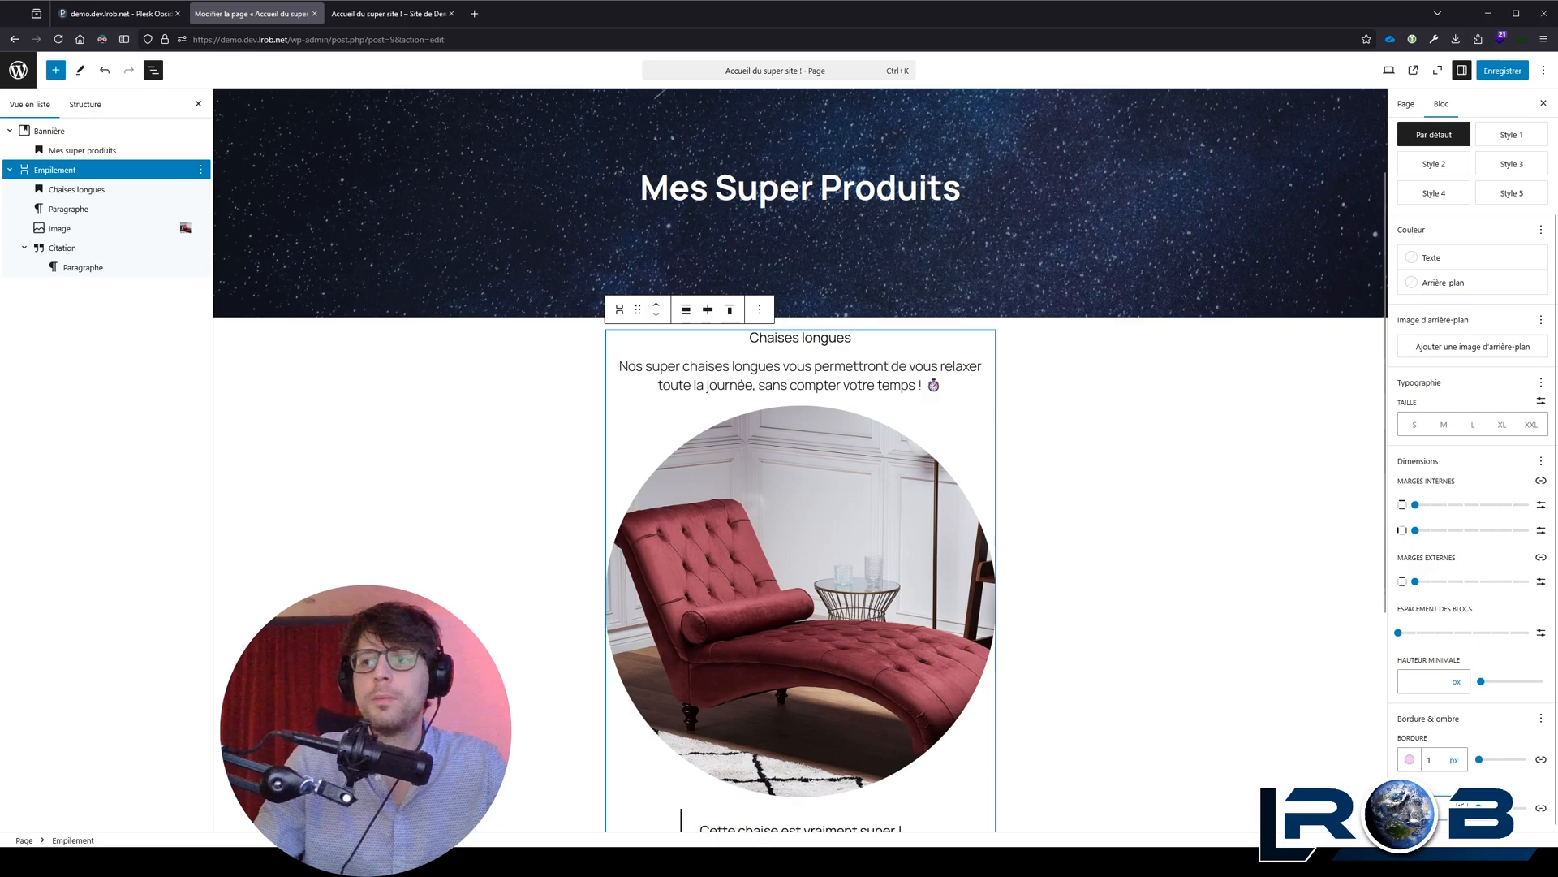
{"action": "left_click", "coordinate": [1022, 523]}
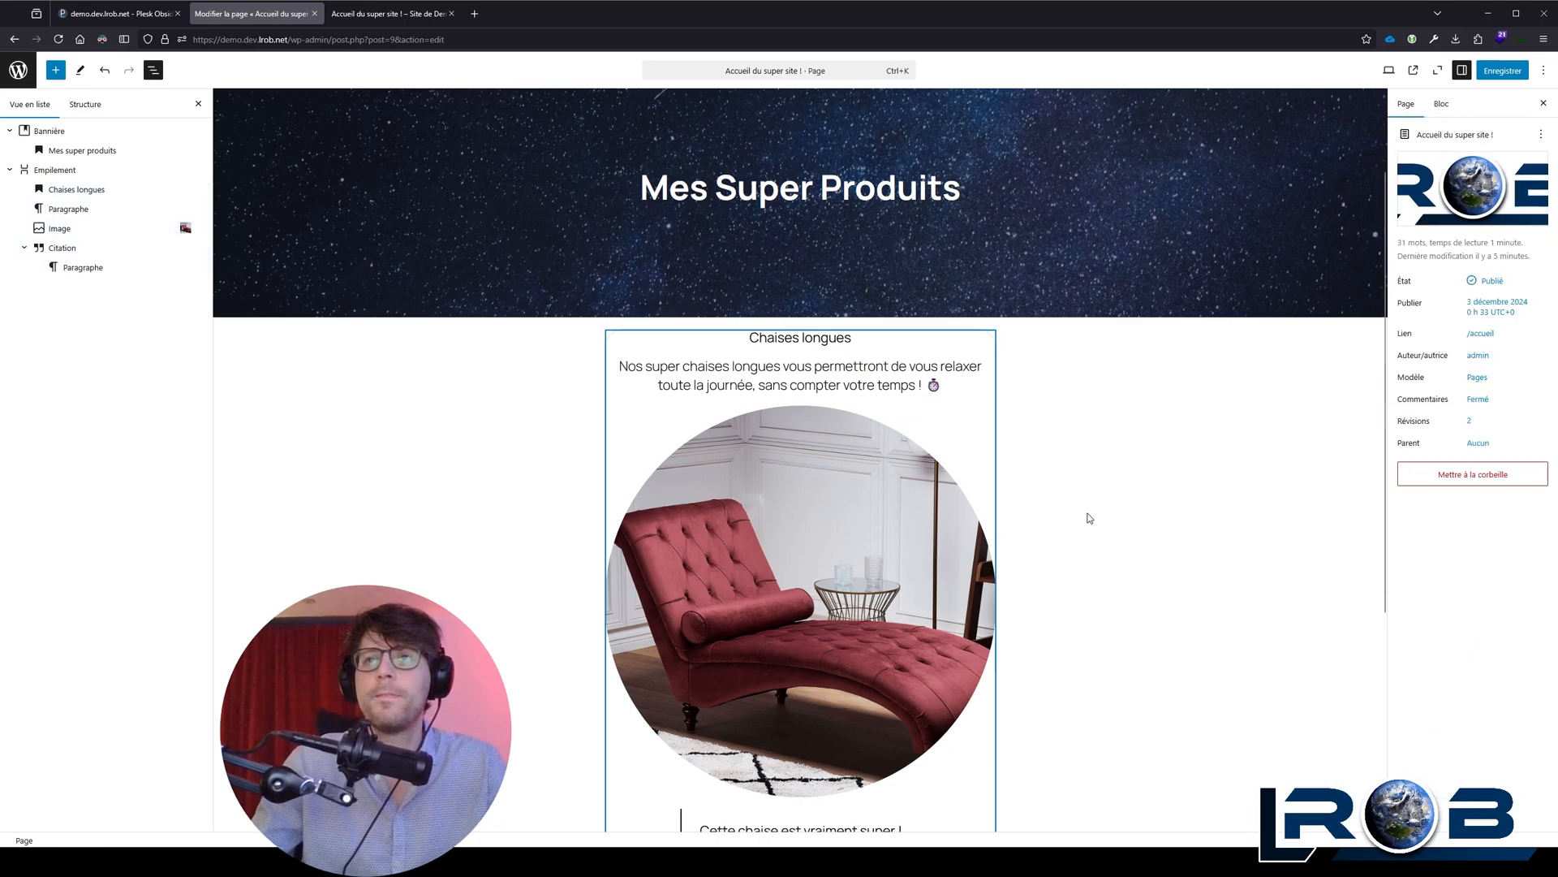
{"action": "left_click", "coordinate": [1088, 276]}
{"action": "scroll", "coordinate": [844, 565], "scroll_direction": "down", "scroll_amount": 2}
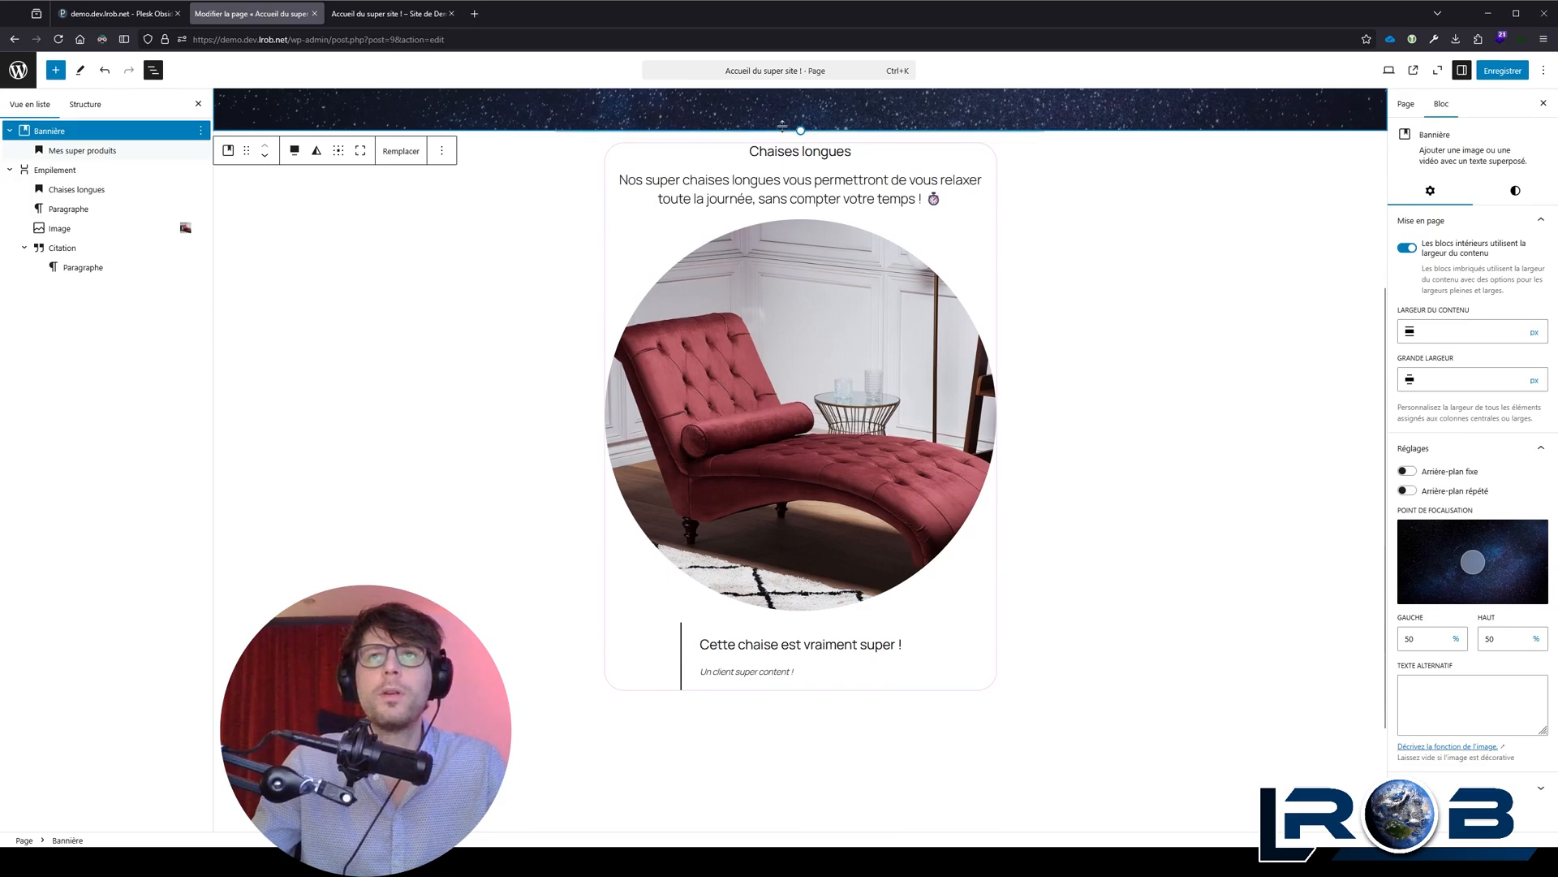
{"action": "scroll", "coordinate": [670, 325], "scroll_direction": "up", "scroll_amount": 1}
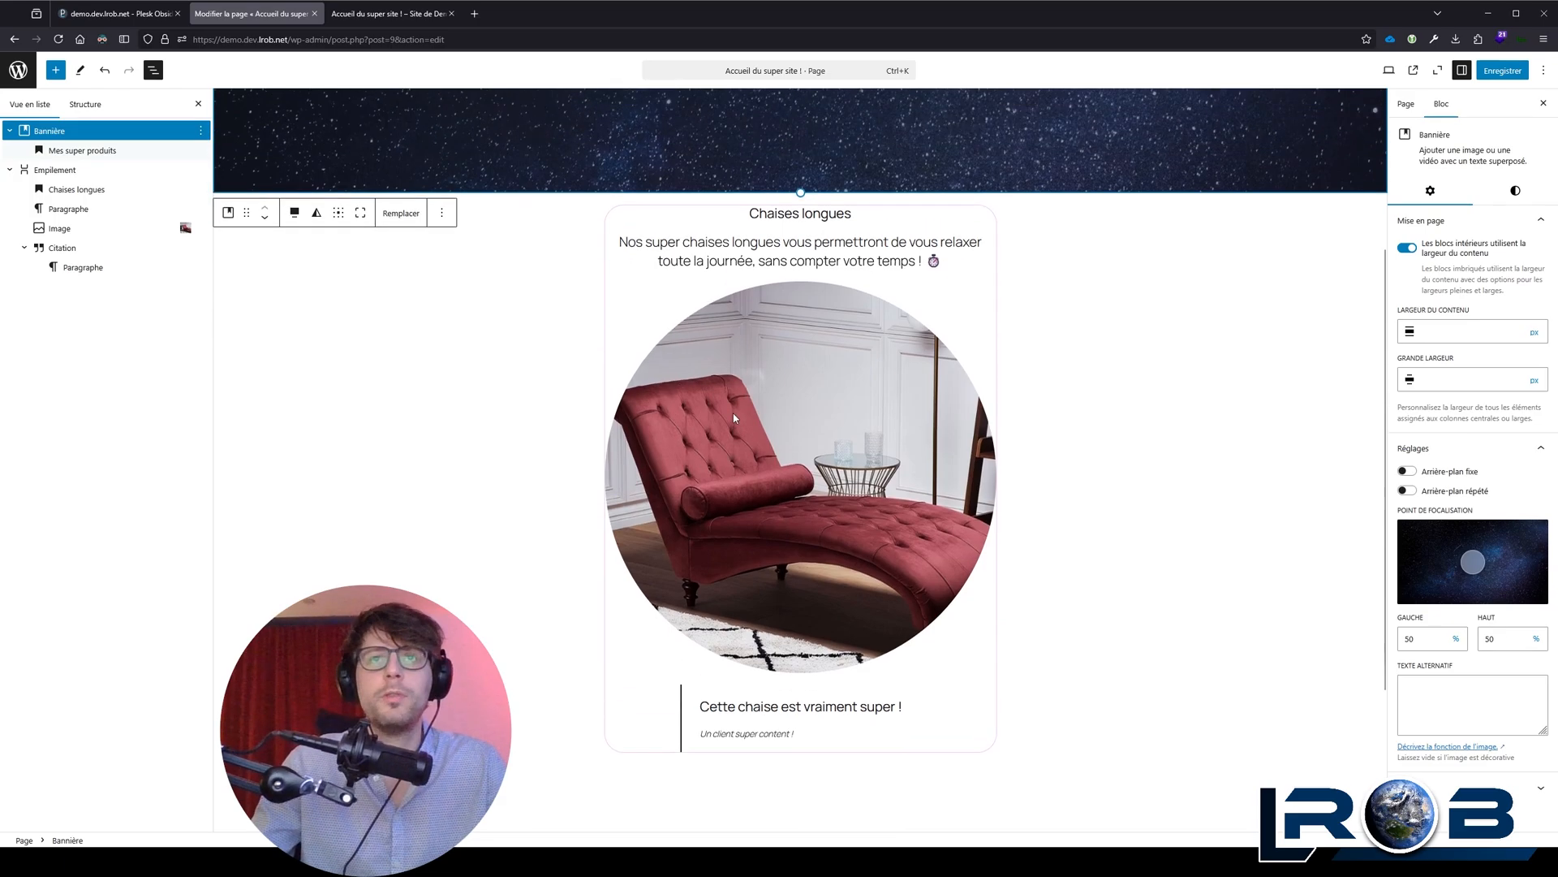
Step: Set the chaise longue stack's vertical and horizontal inner margins and its vertical outer margin to Regular
{"action": "left_click", "coordinate": [768, 401]}
{"action": "left_click", "coordinate": [619, 261]}
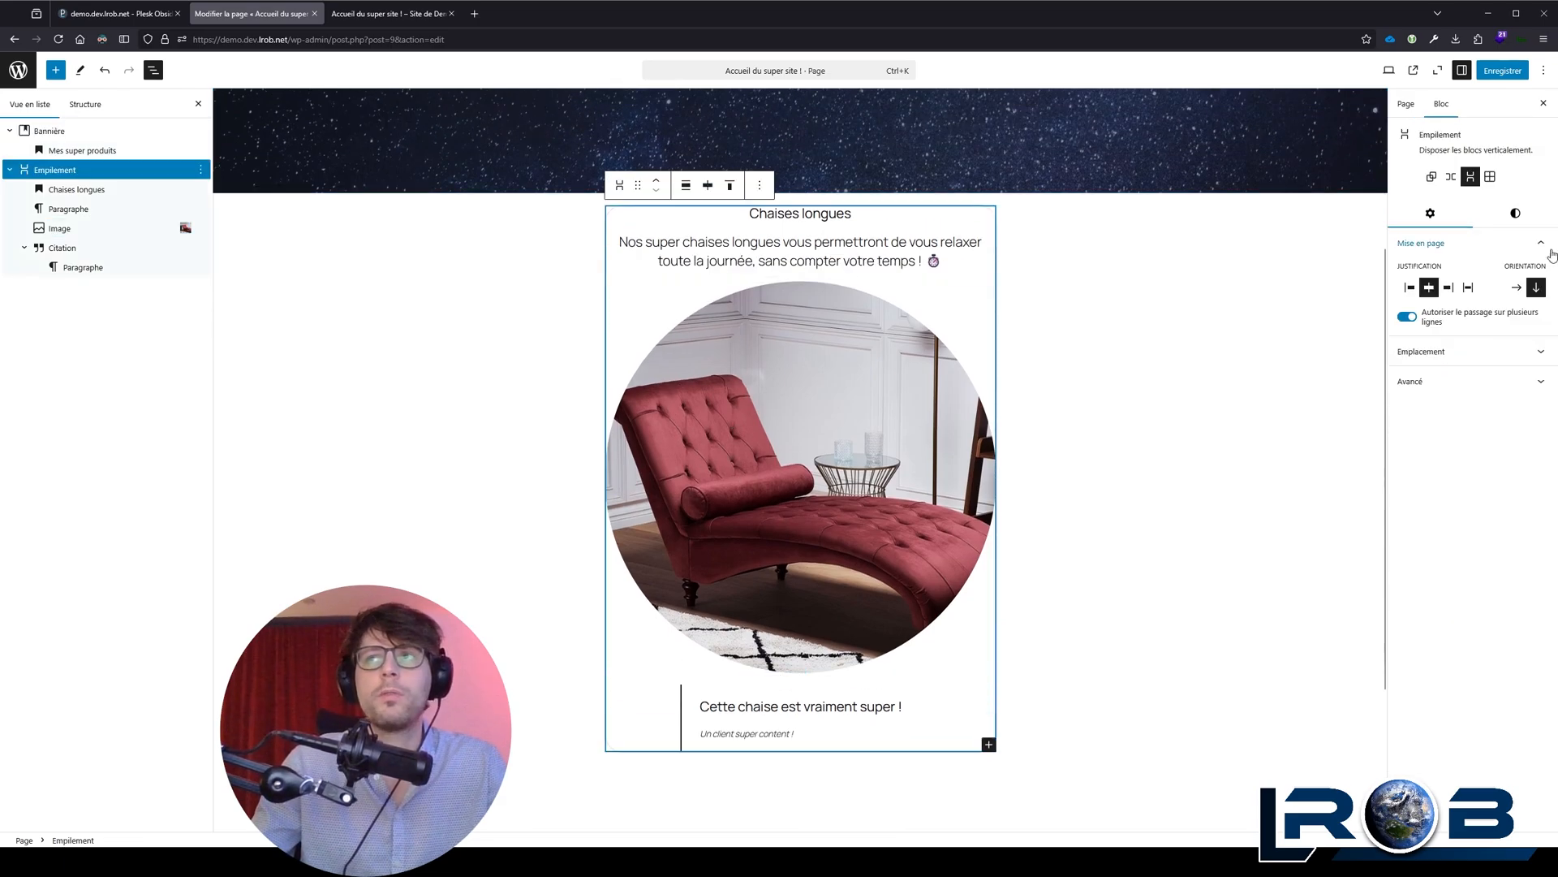
{"action": "left_click", "coordinate": [1514, 212]}
{"action": "scroll", "coordinate": [1457, 361], "scroll_direction": "down", "scroll_amount": 3}
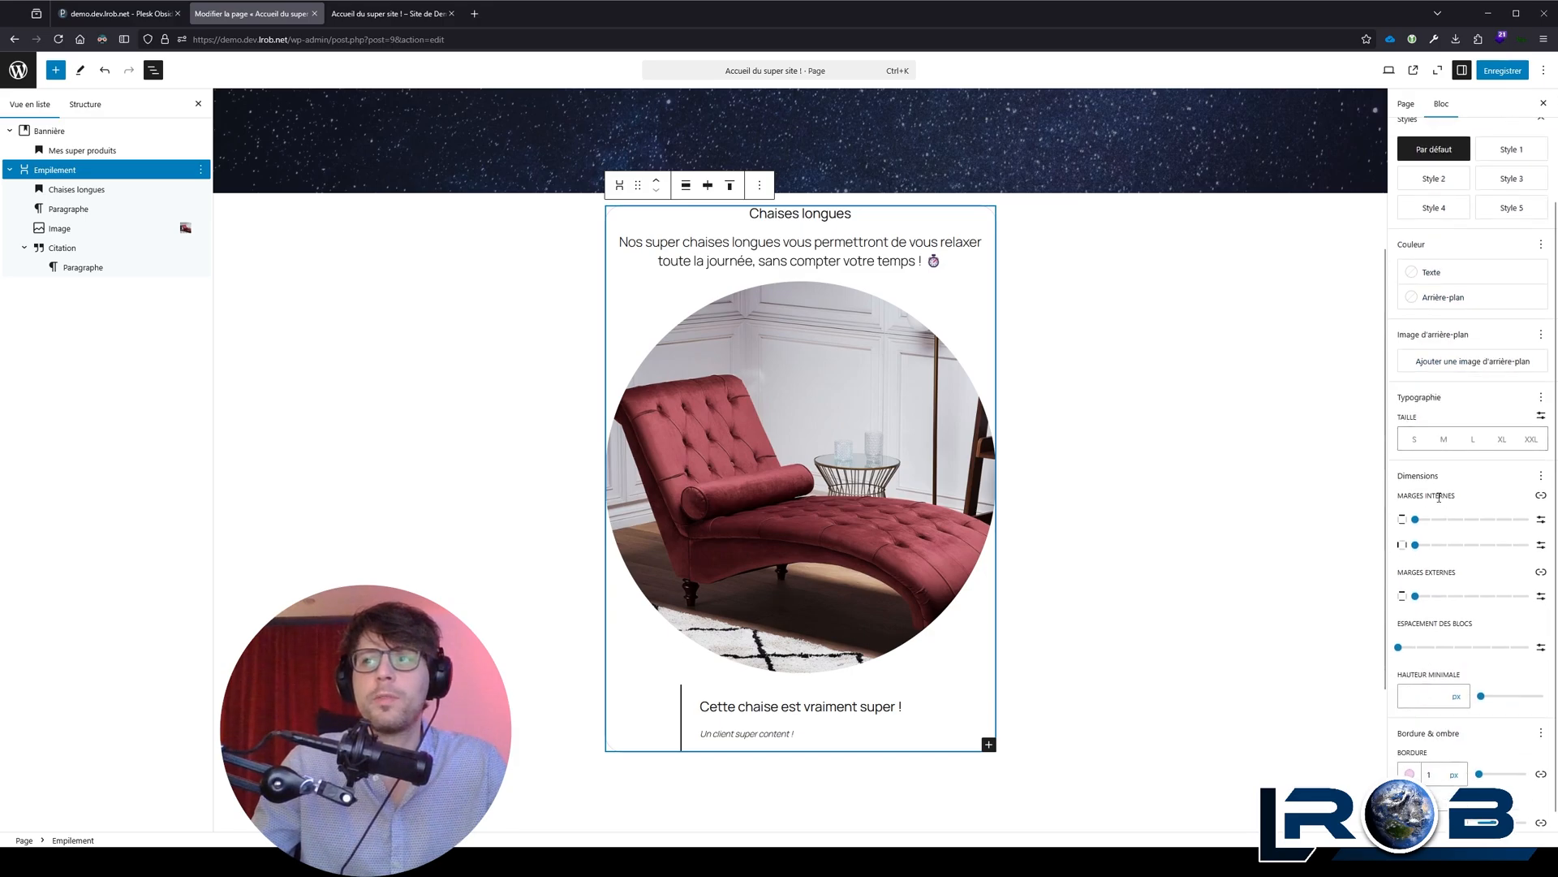
{"action": "left_click_drag", "start_coordinate": [1428, 520], "coordinate": [1478, 537]}
{"action": "left_click", "coordinate": [1478, 546]}
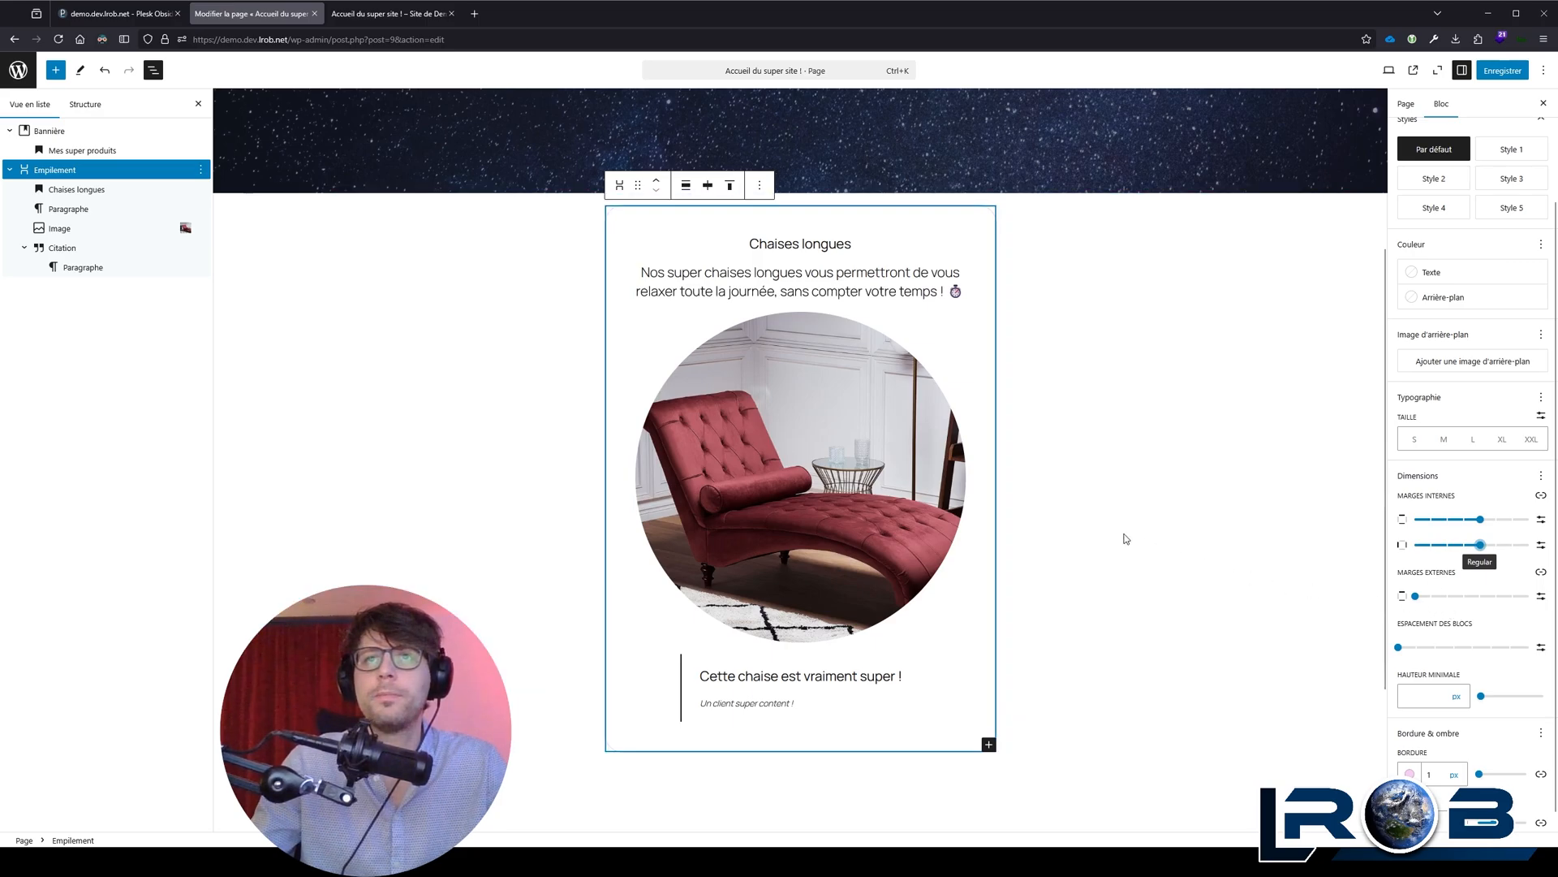
{"action": "left_click_drag", "start_coordinate": [1436, 600], "coordinate": [1479, 610]}
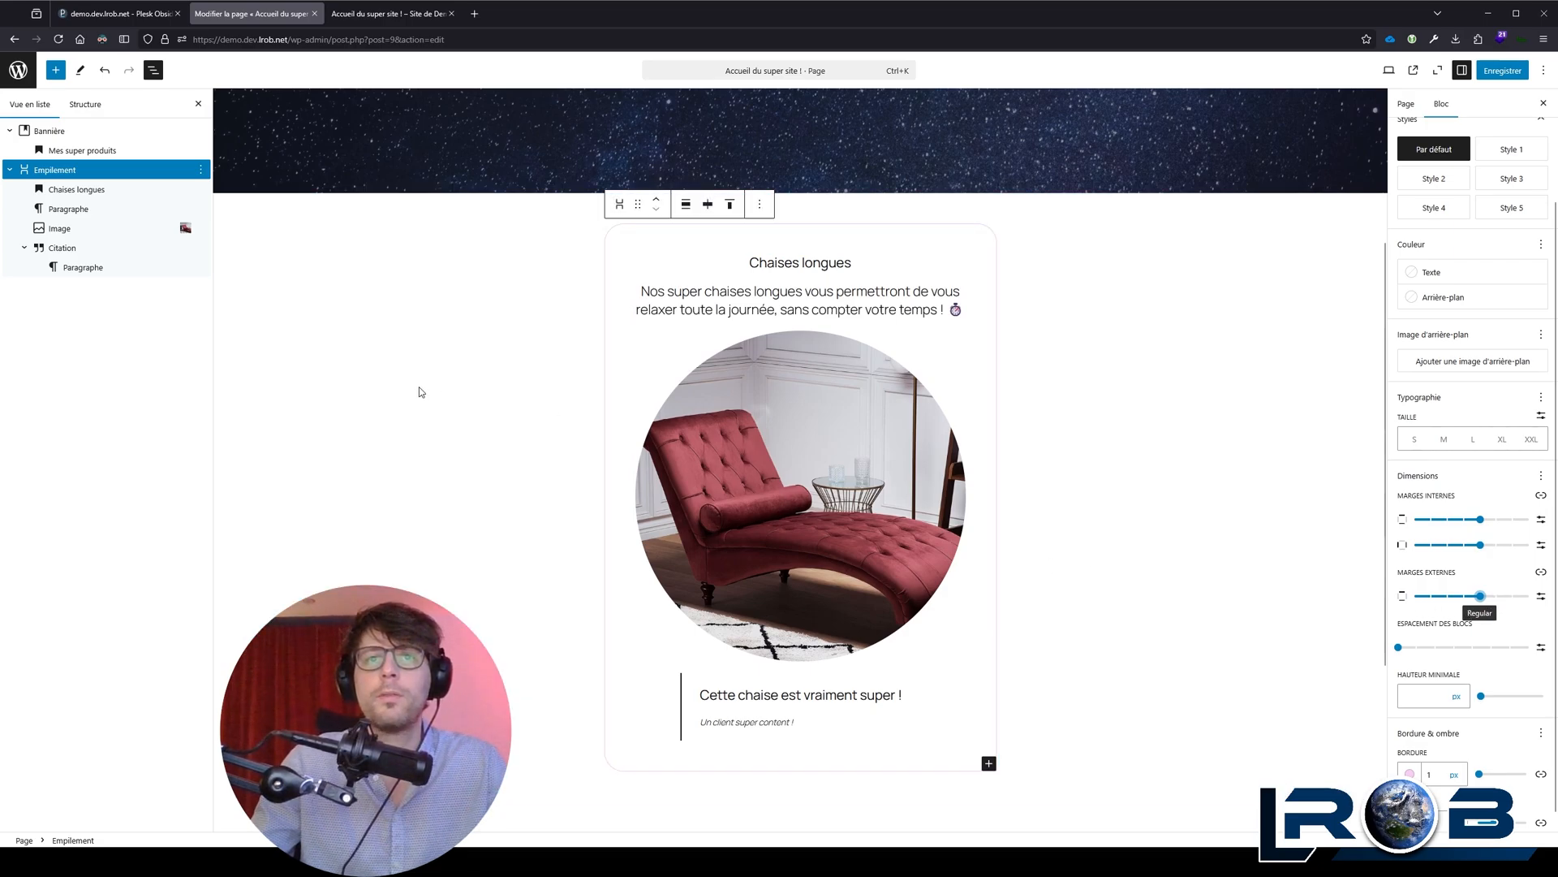
{"action": "left_click", "coordinate": [421, 392]}
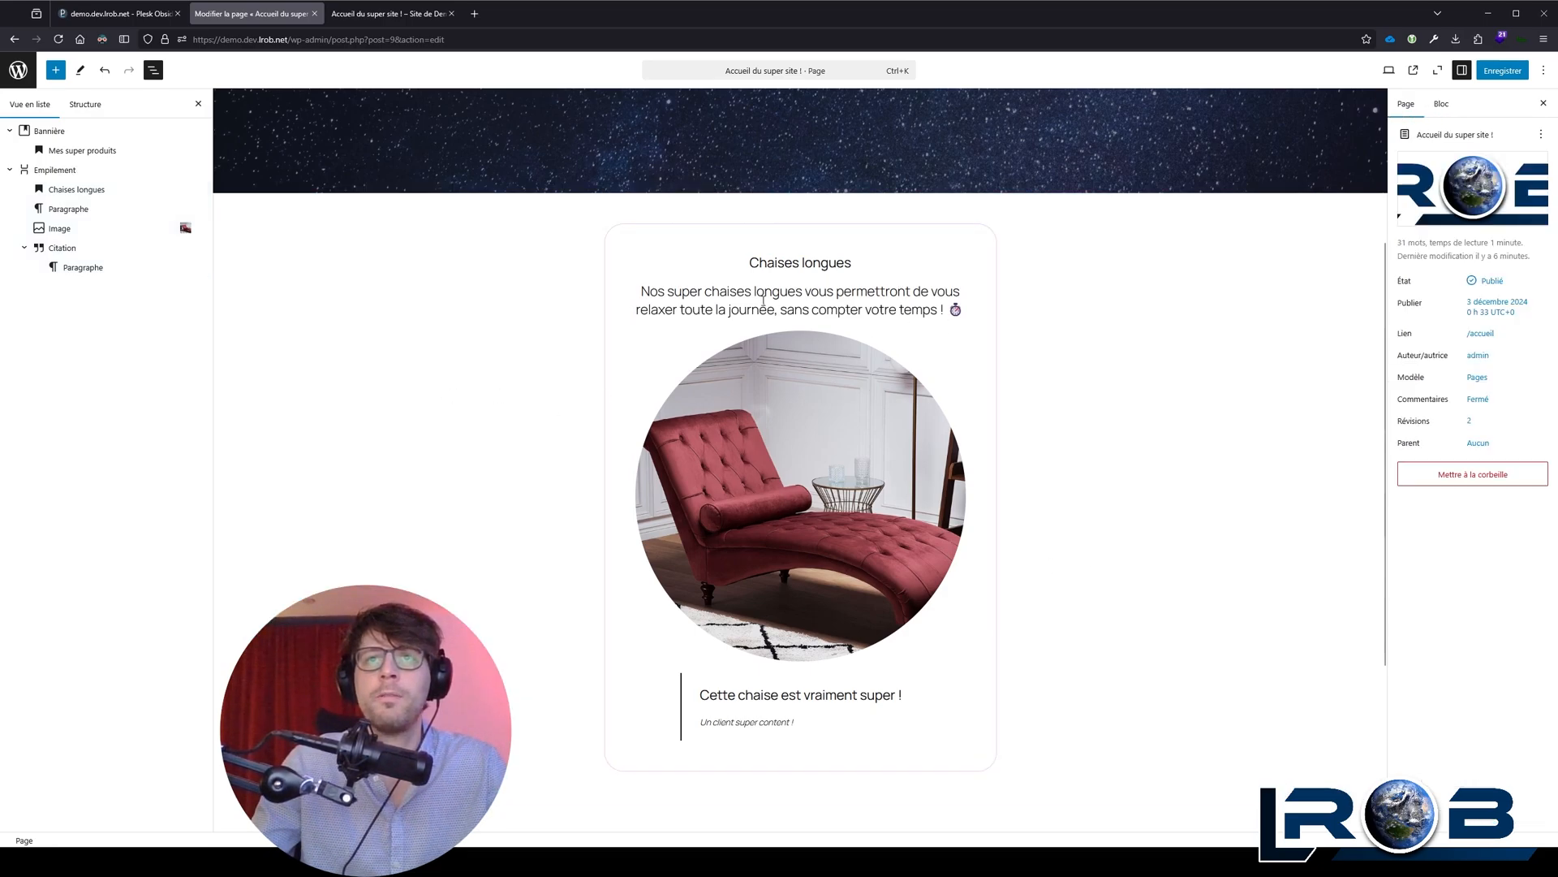
Step: Duplicate the whole chaise longue stack beneath the original
{"action": "left_click", "coordinate": [654, 250]}
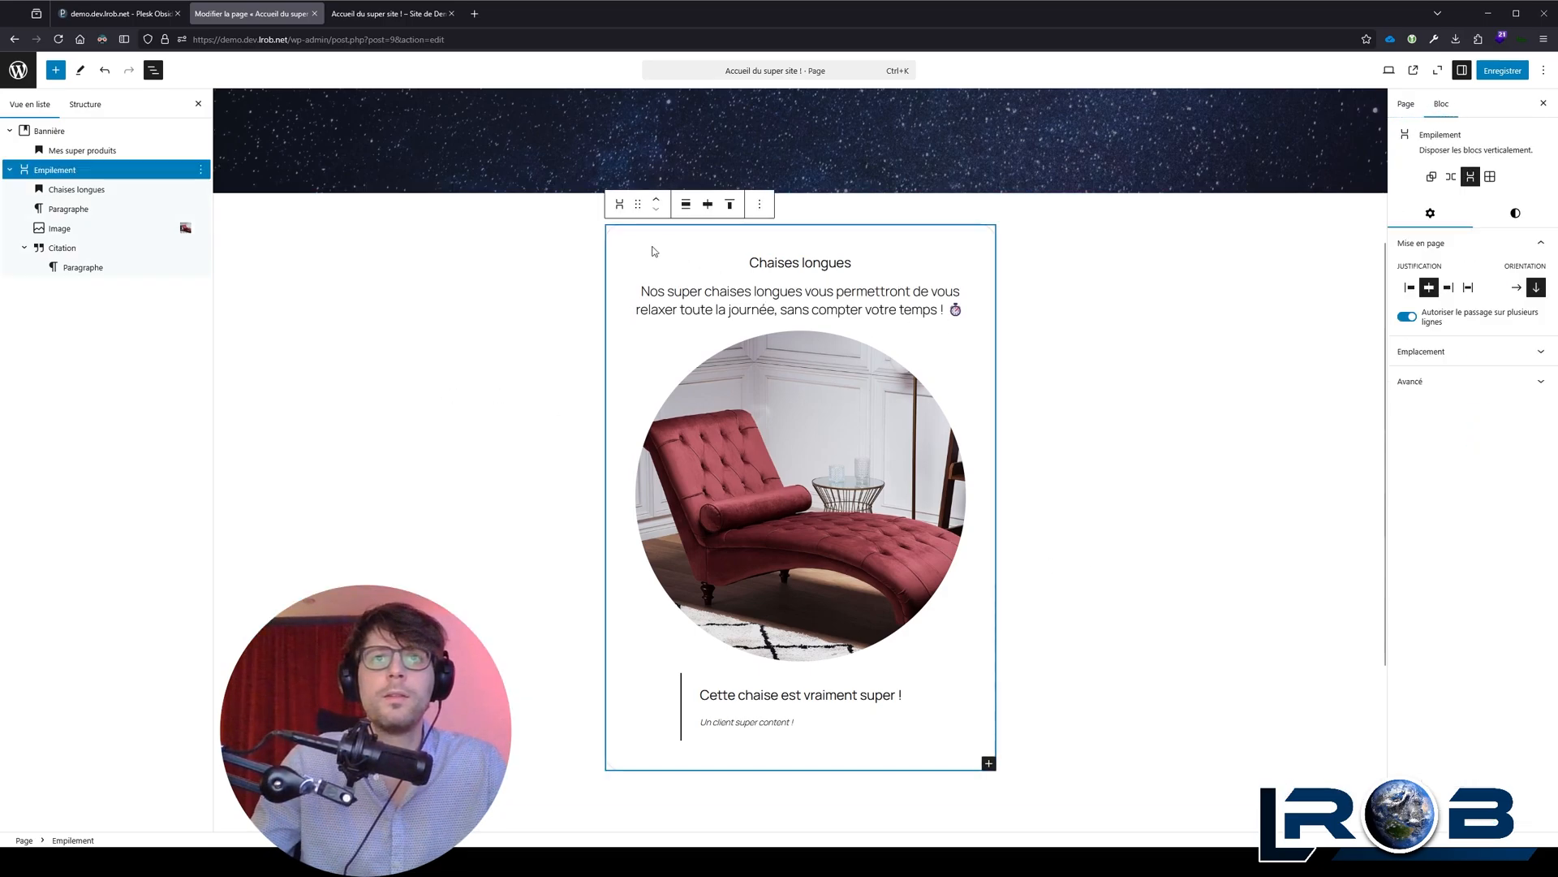
{"action": "left_click", "coordinate": [766, 204]}
{"action": "left_click", "coordinate": [783, 266]}
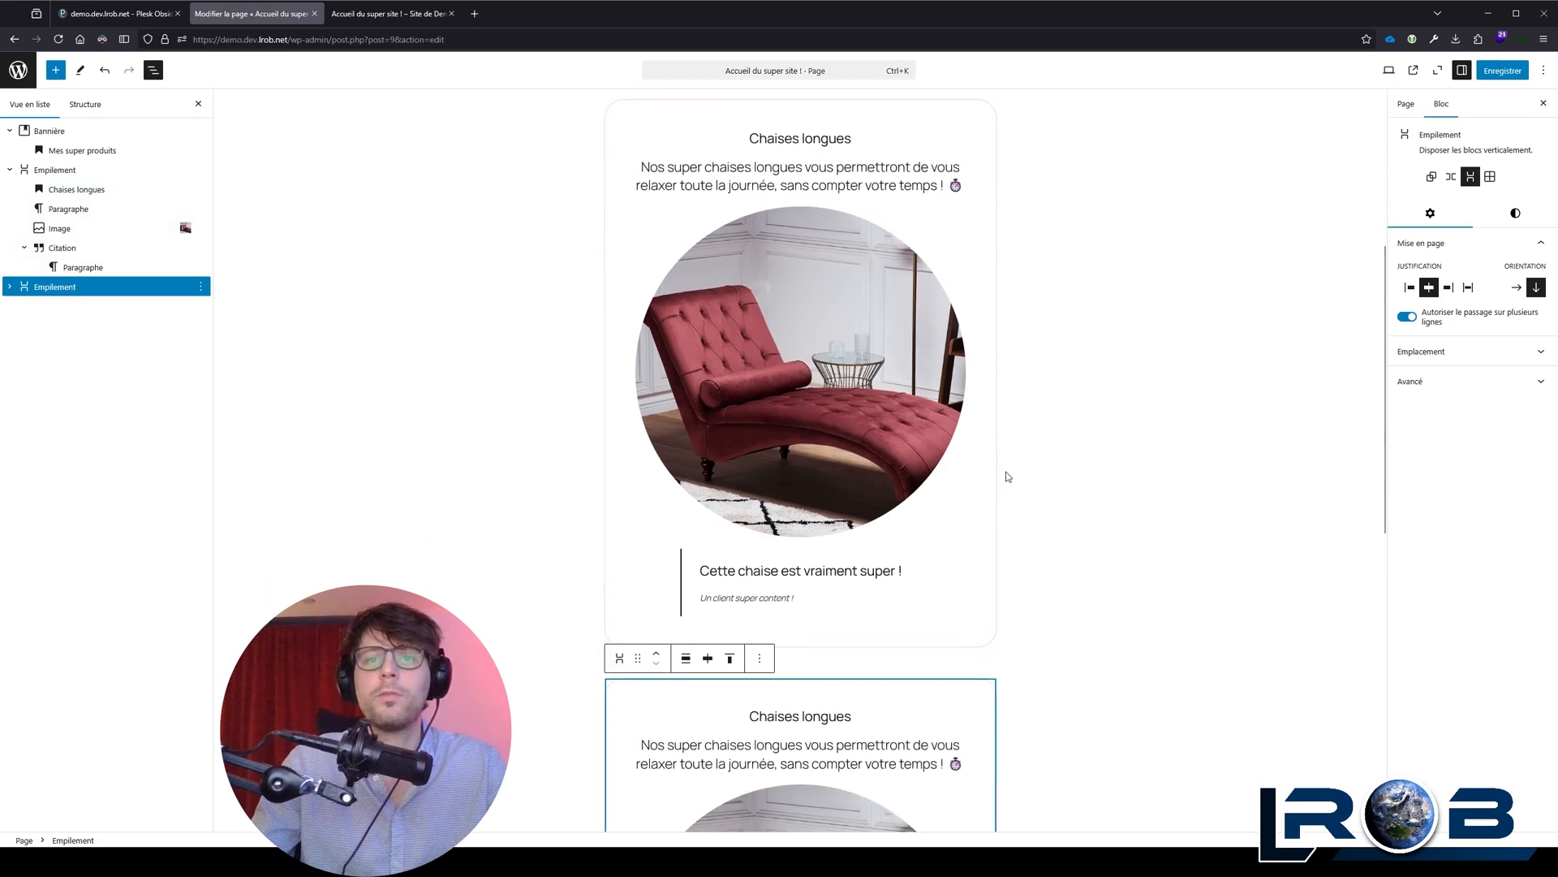
{"action": "scroll", "coordinate": [1000, 471], "scroll_direction": "up", "scroll_amount": 10}
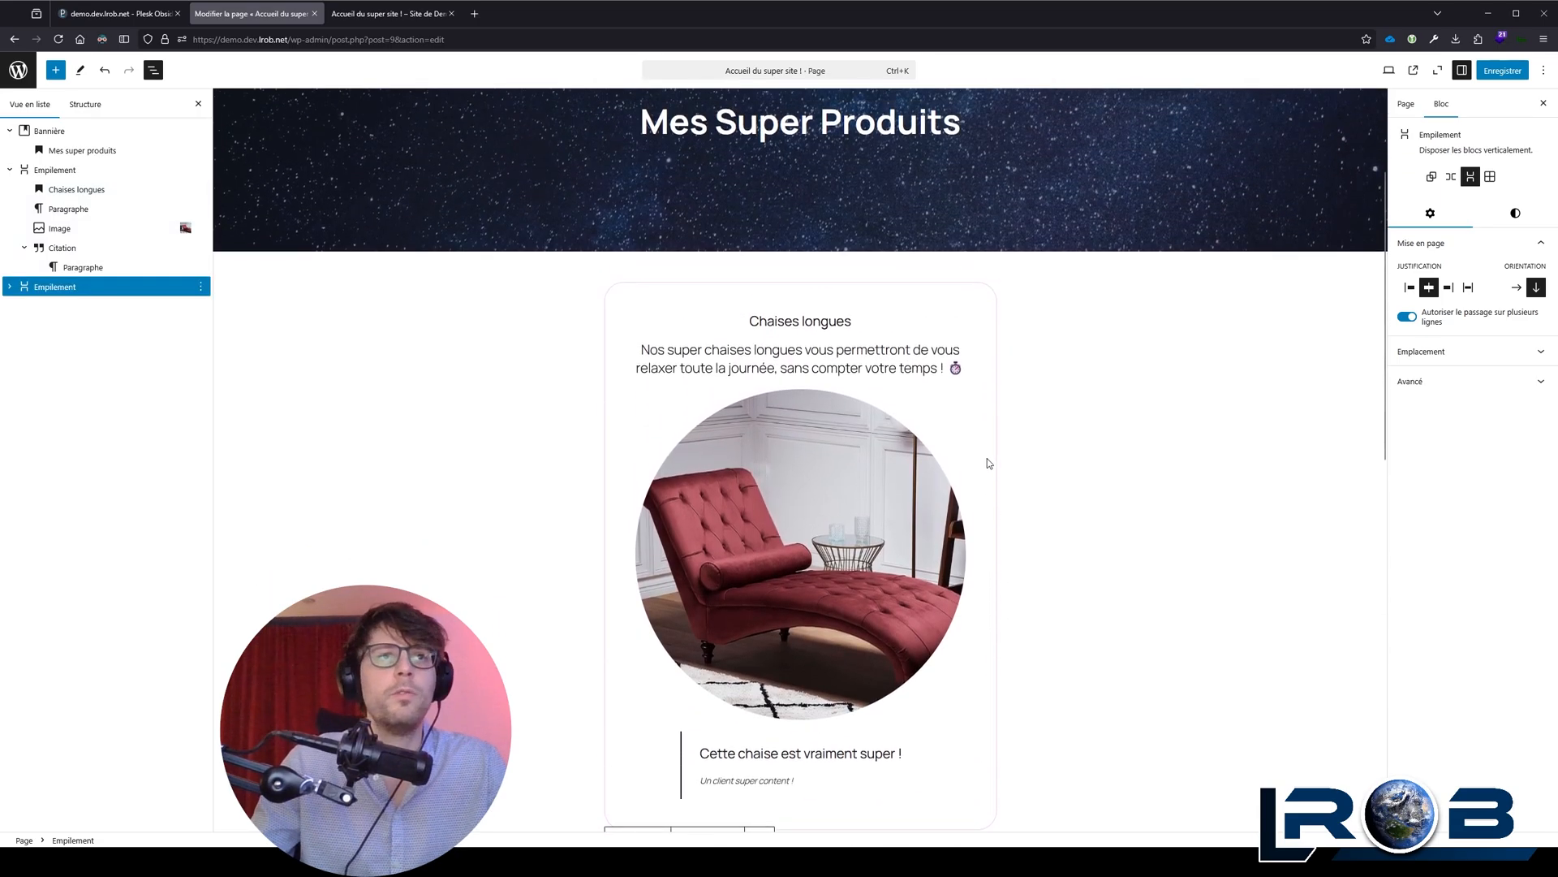
Step: Group the two chaise longue stacks together into a horizontal Rangée block
{"action": "left_click", "coordinate": [24, 248]}
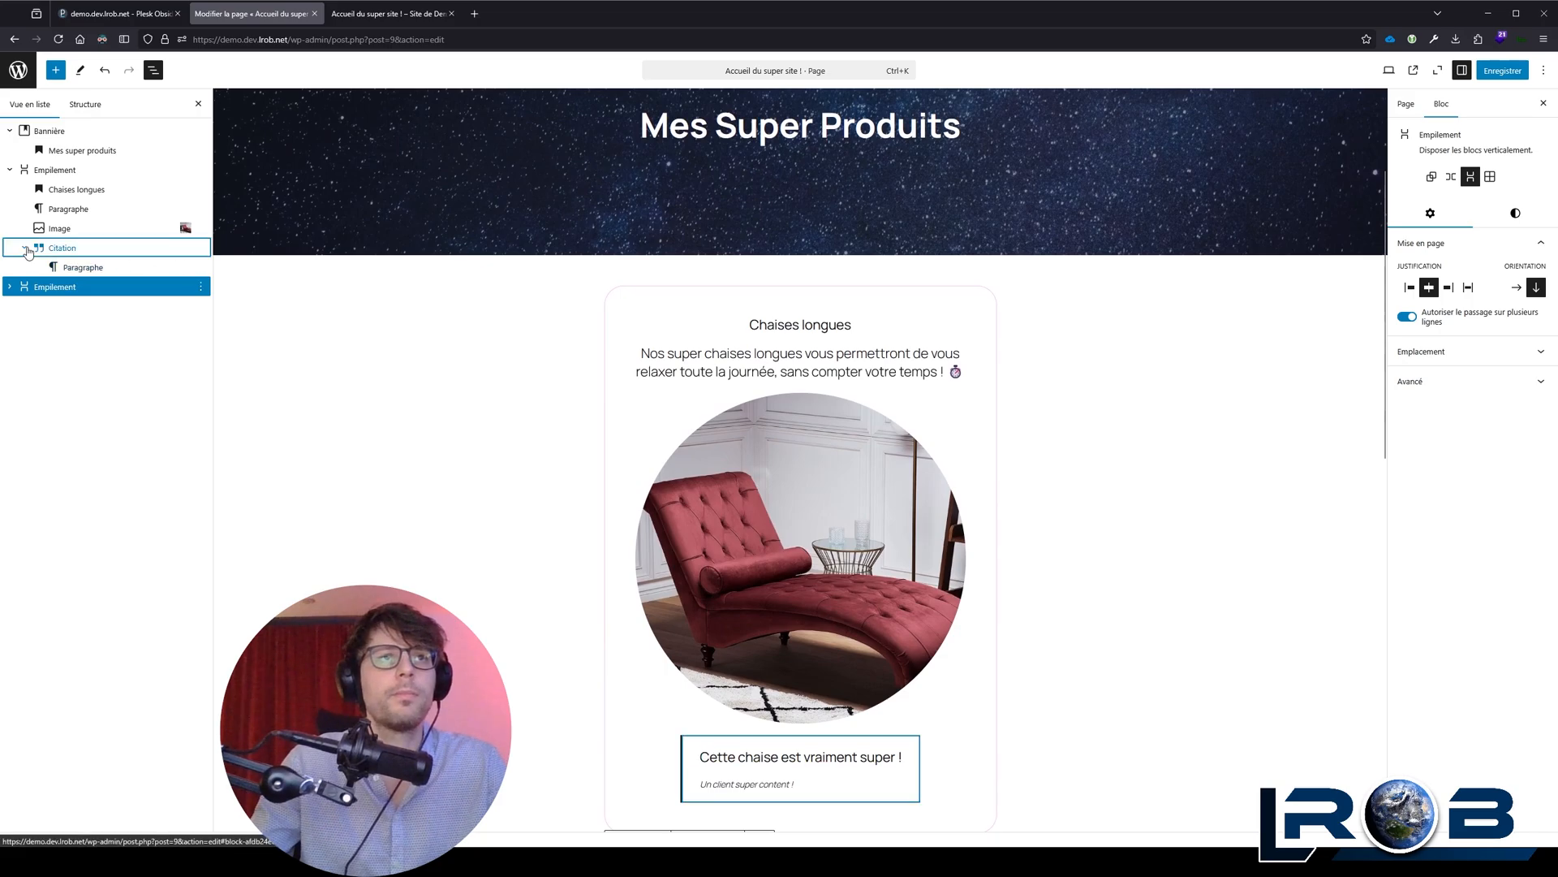
{"action": "left_click", "coordinate": [11, 170]}
{"action": "left_click", "coordinate": [45, 169]}
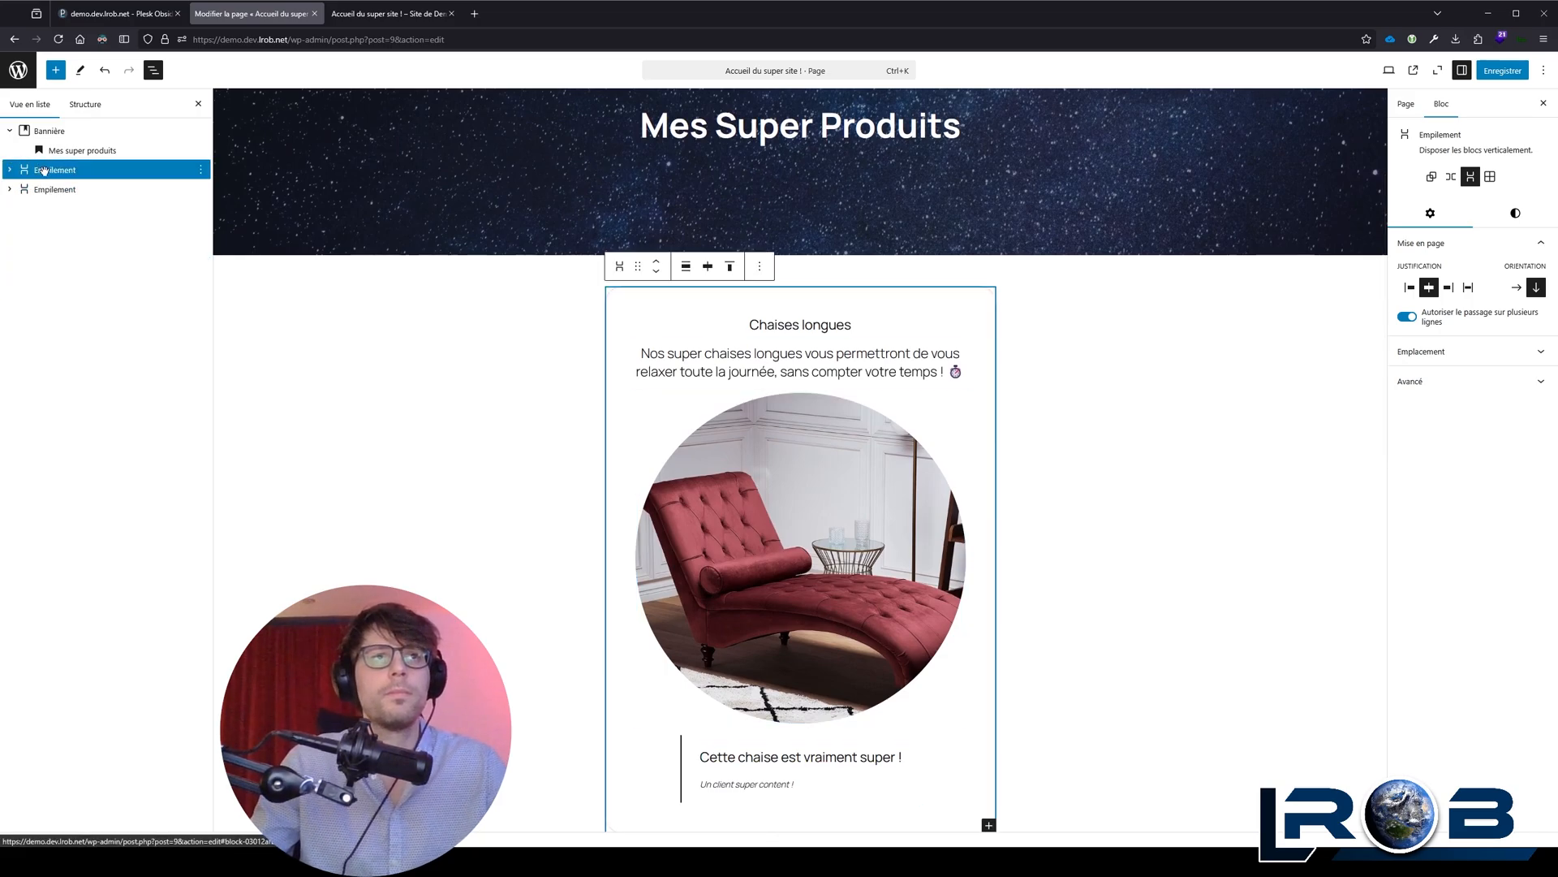
{"action": "left_click", "coordinate": [69, 189], "text": "shift"}
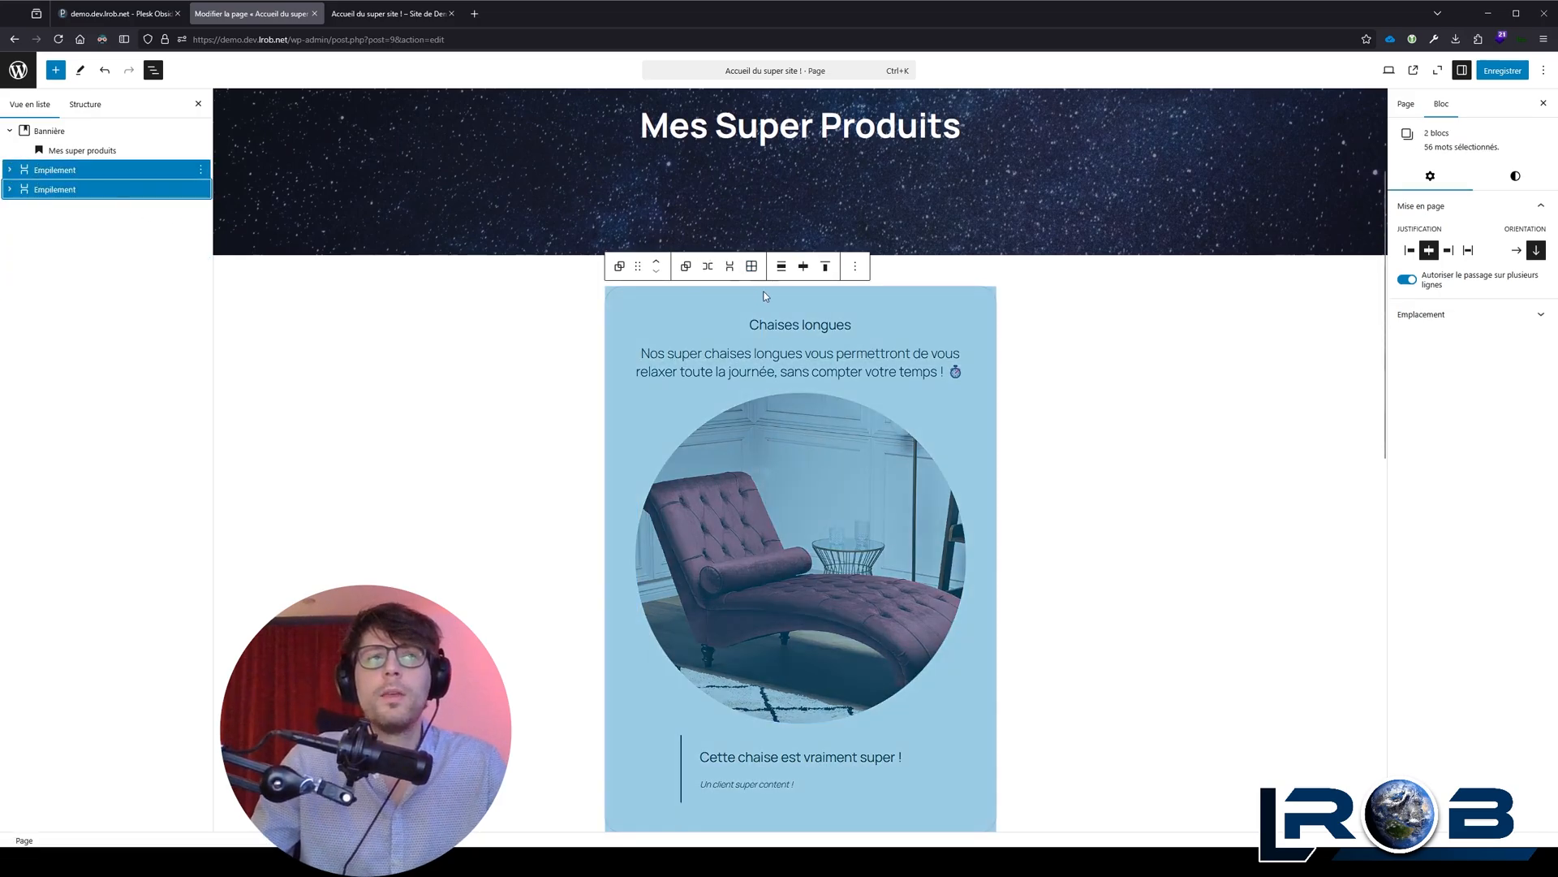
{"action": "left_click", "coordinate": [711, 269]}
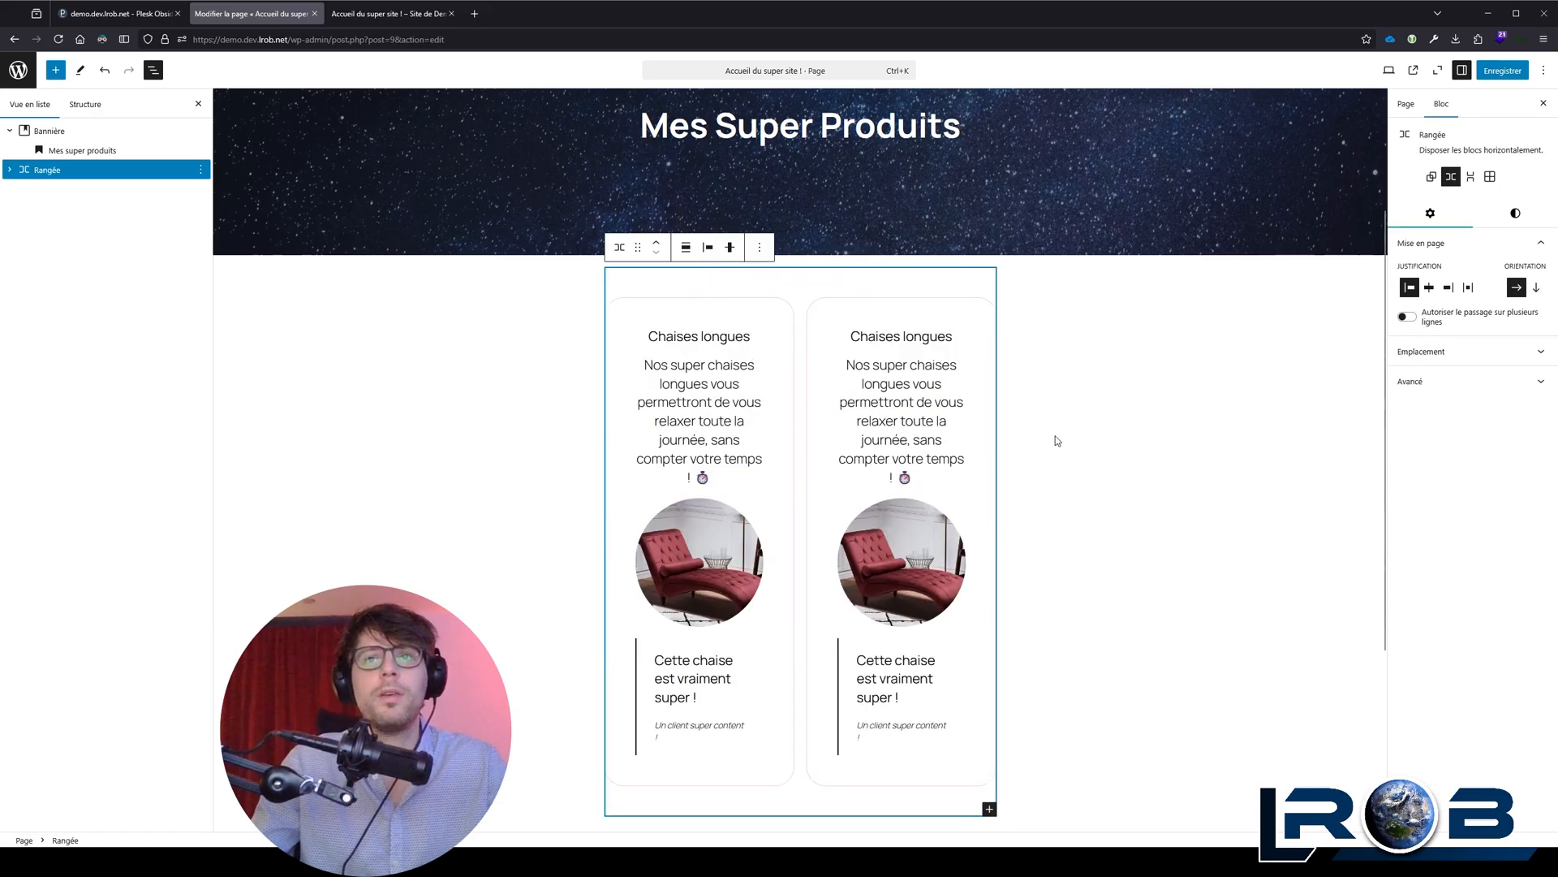
{"action": "left_click", "coordinate": [1059, 440]}
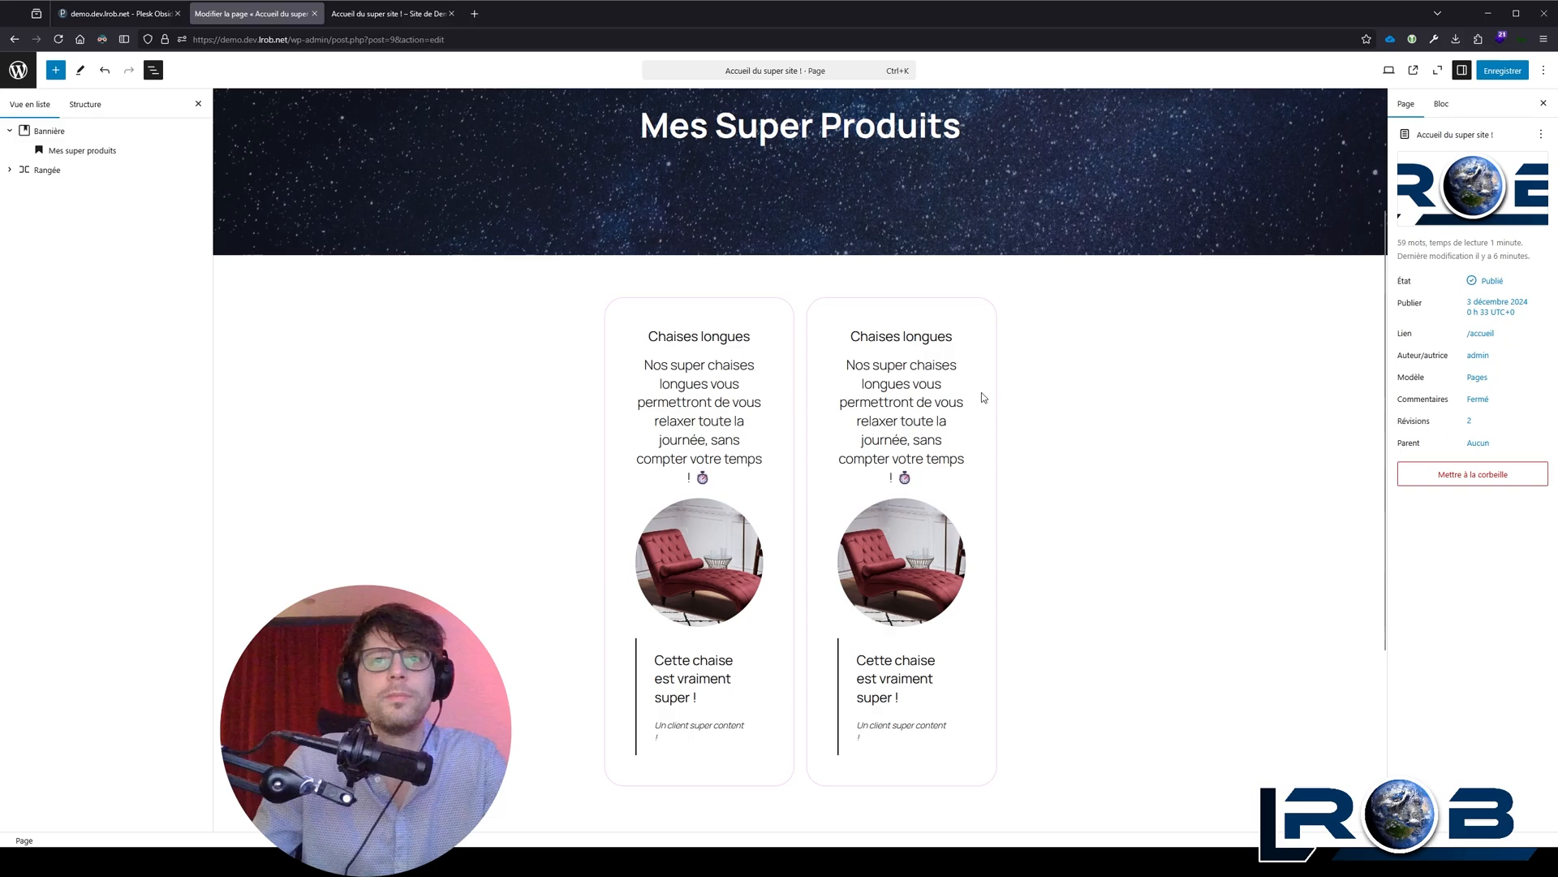
Step: Set the width of the Rangée block holding both stacks to Grande largeur
{"action": "left_click", "coordinate": [679, 319]}
{"action": "left_click", "coordinate": [622, 281]}
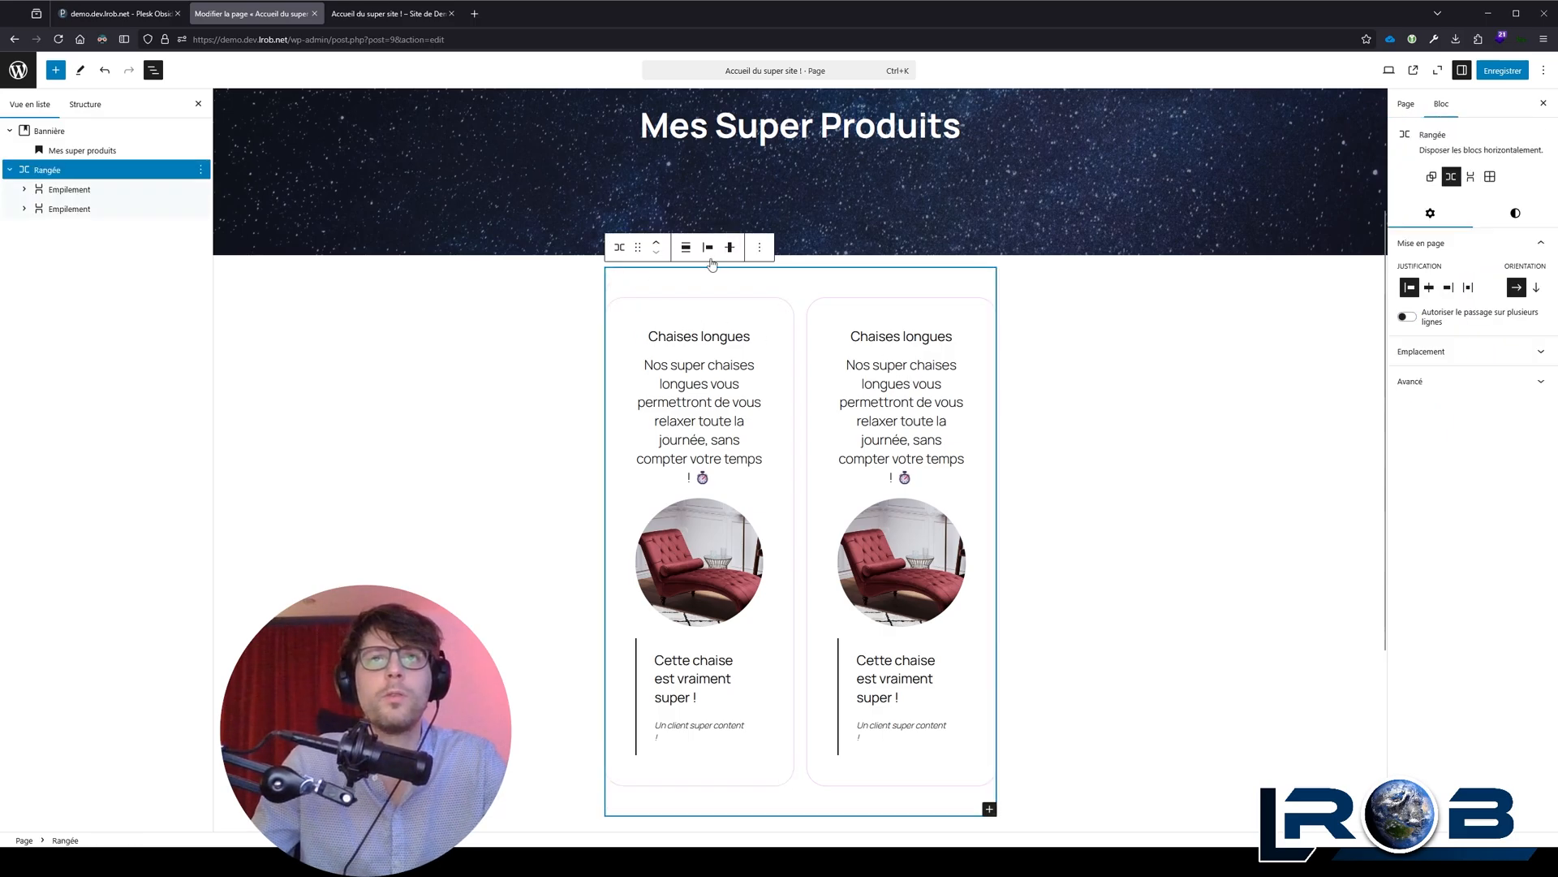
{"action": "left_click", "coordinate": [685, 247]}
{"action": "left_click", "coordinate": [721, 317]}
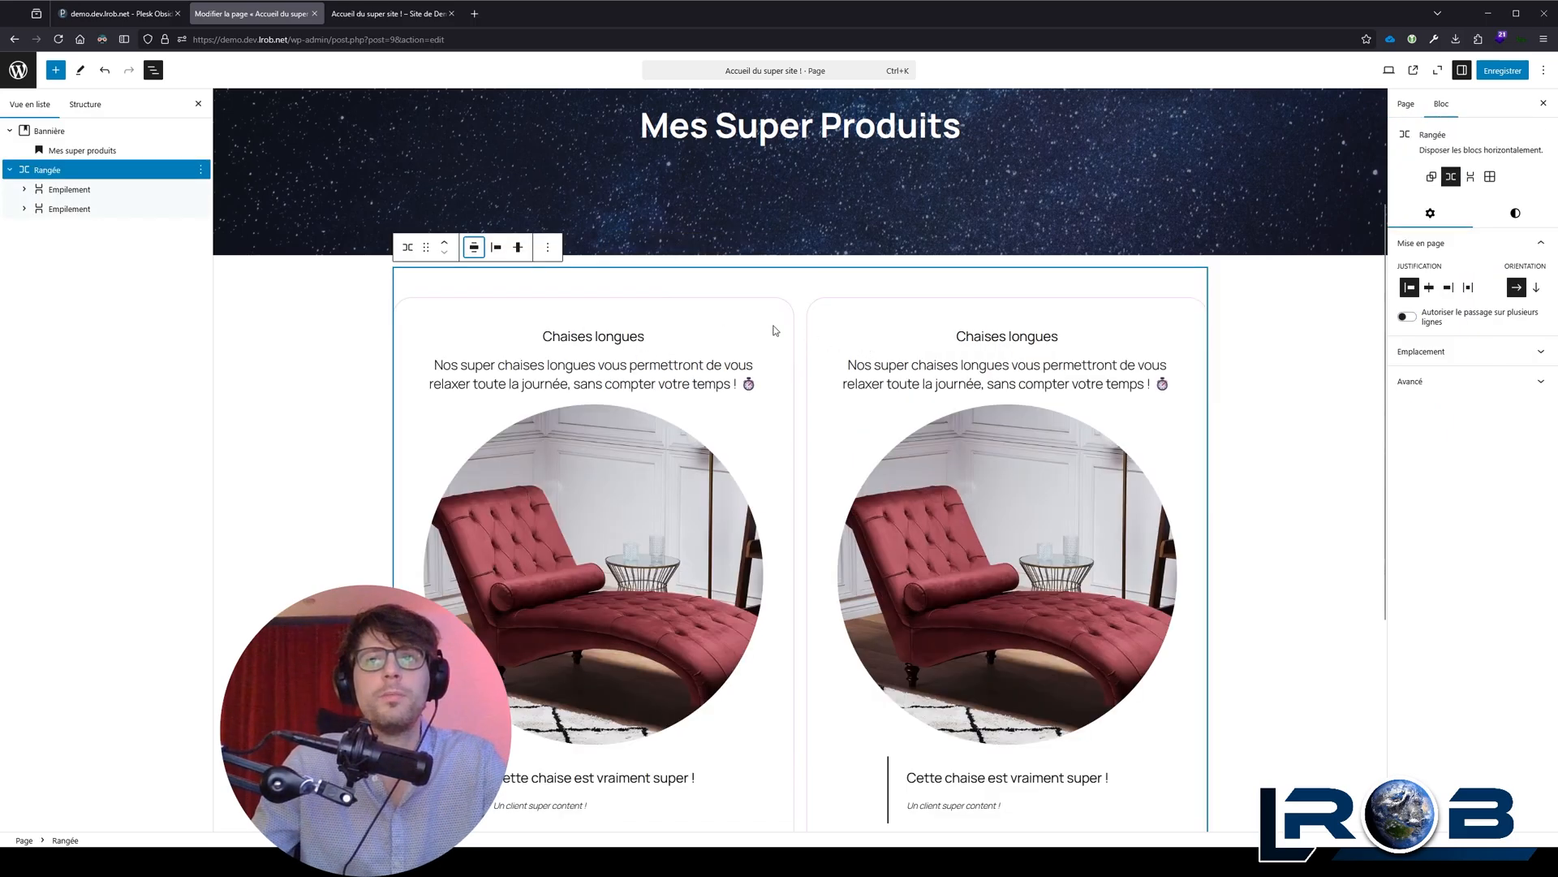
{"action": "left_click", "coordinate": [354, 302]}
{"action": "scroll", "coordinate": [354, 302], "scroll_direction": "down", "scroll_amount": 2}
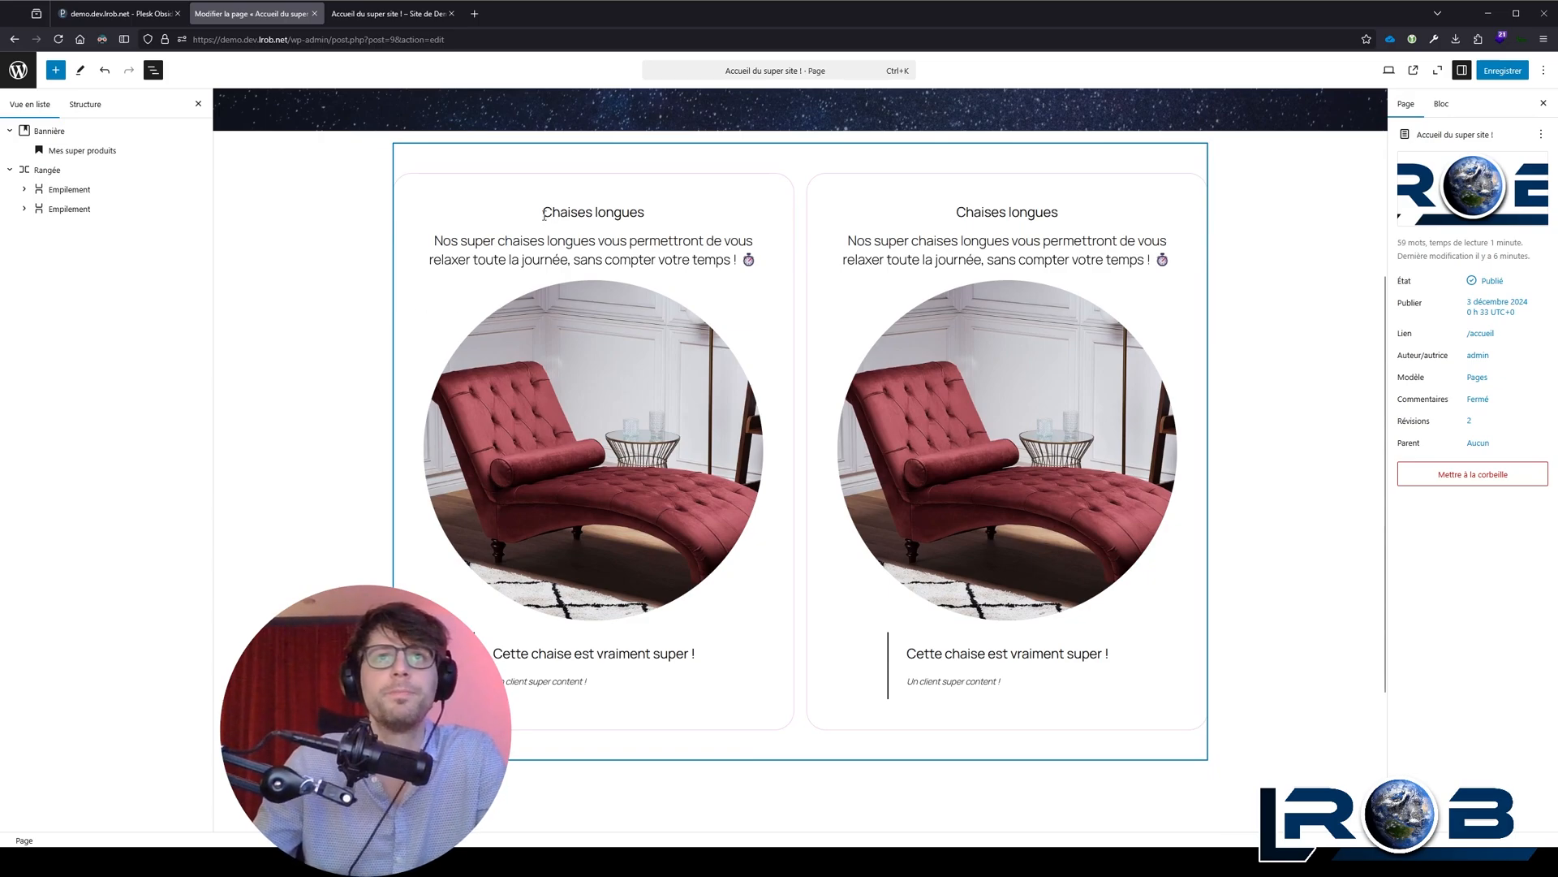
Step: Insert a Colonnes block with the 50 / 50 layout between the banner and the Rangée block
{"action": "left_click", "coordinate": [559, 185]}
{"action": "left_click", "coordinate": [675, 155]}
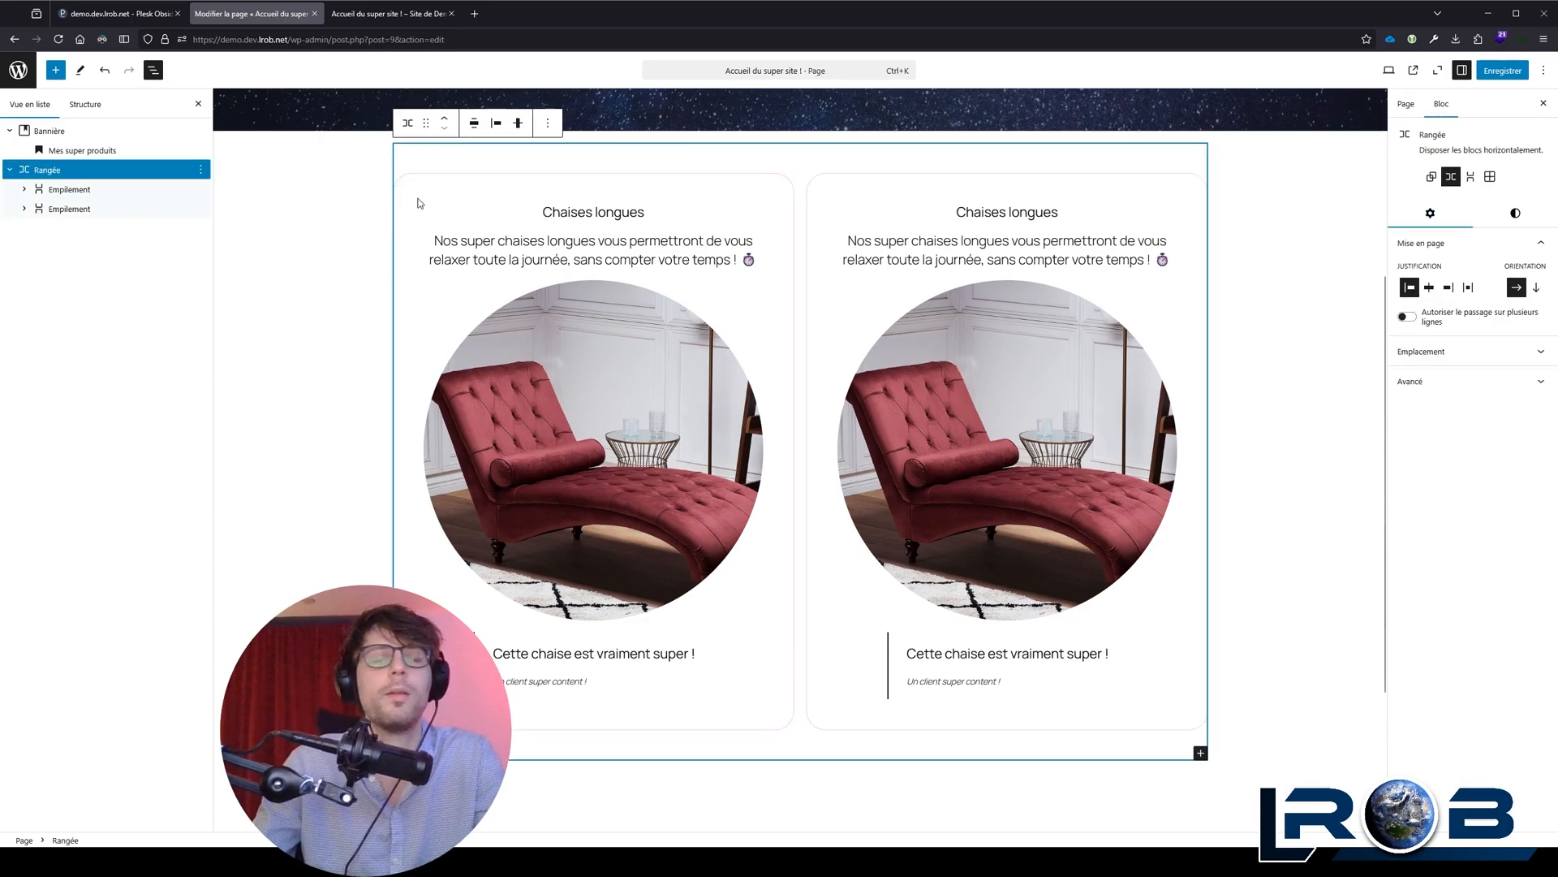
{"action": "left_click", "coordinate": [547, 123]}
{"action": "left_click", "coordinate": [610, 203]}
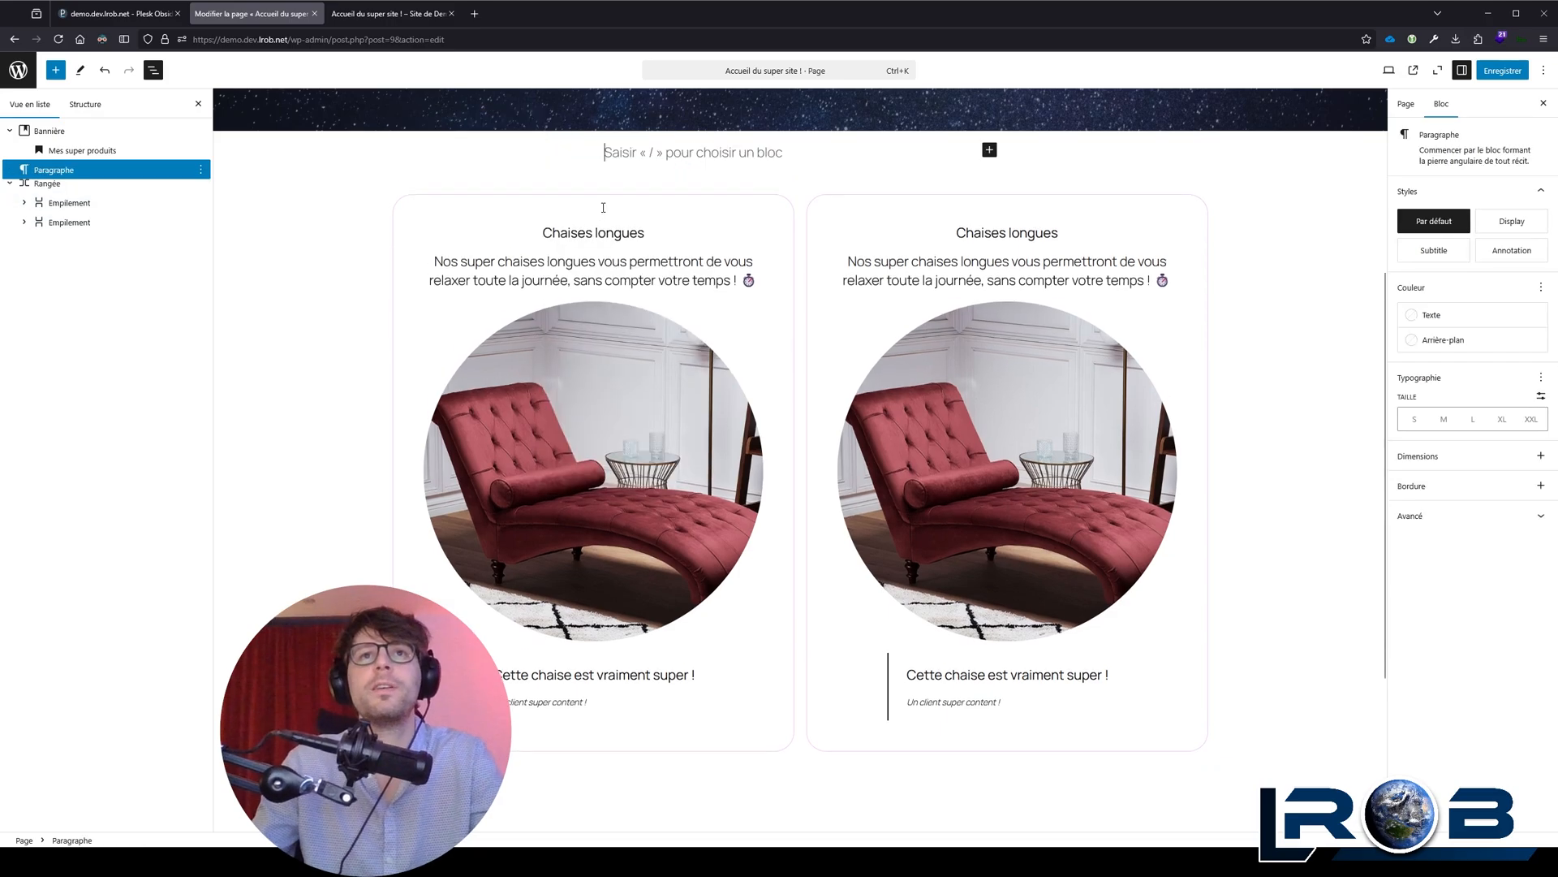
{"action": "type", "text": "/colo"}
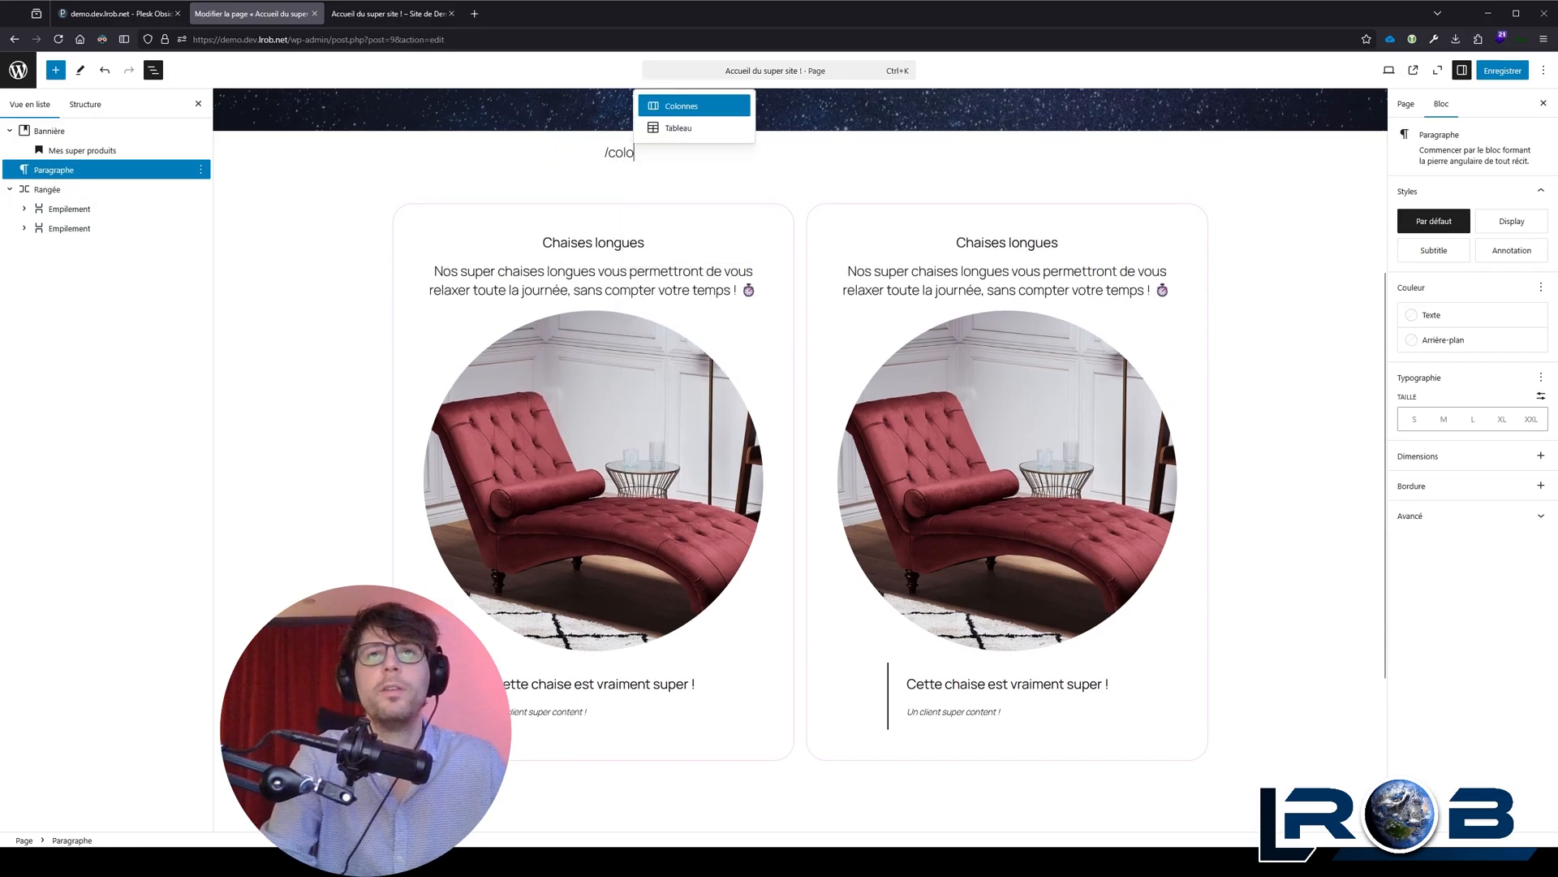
{"action": "key", "text": "Return"}
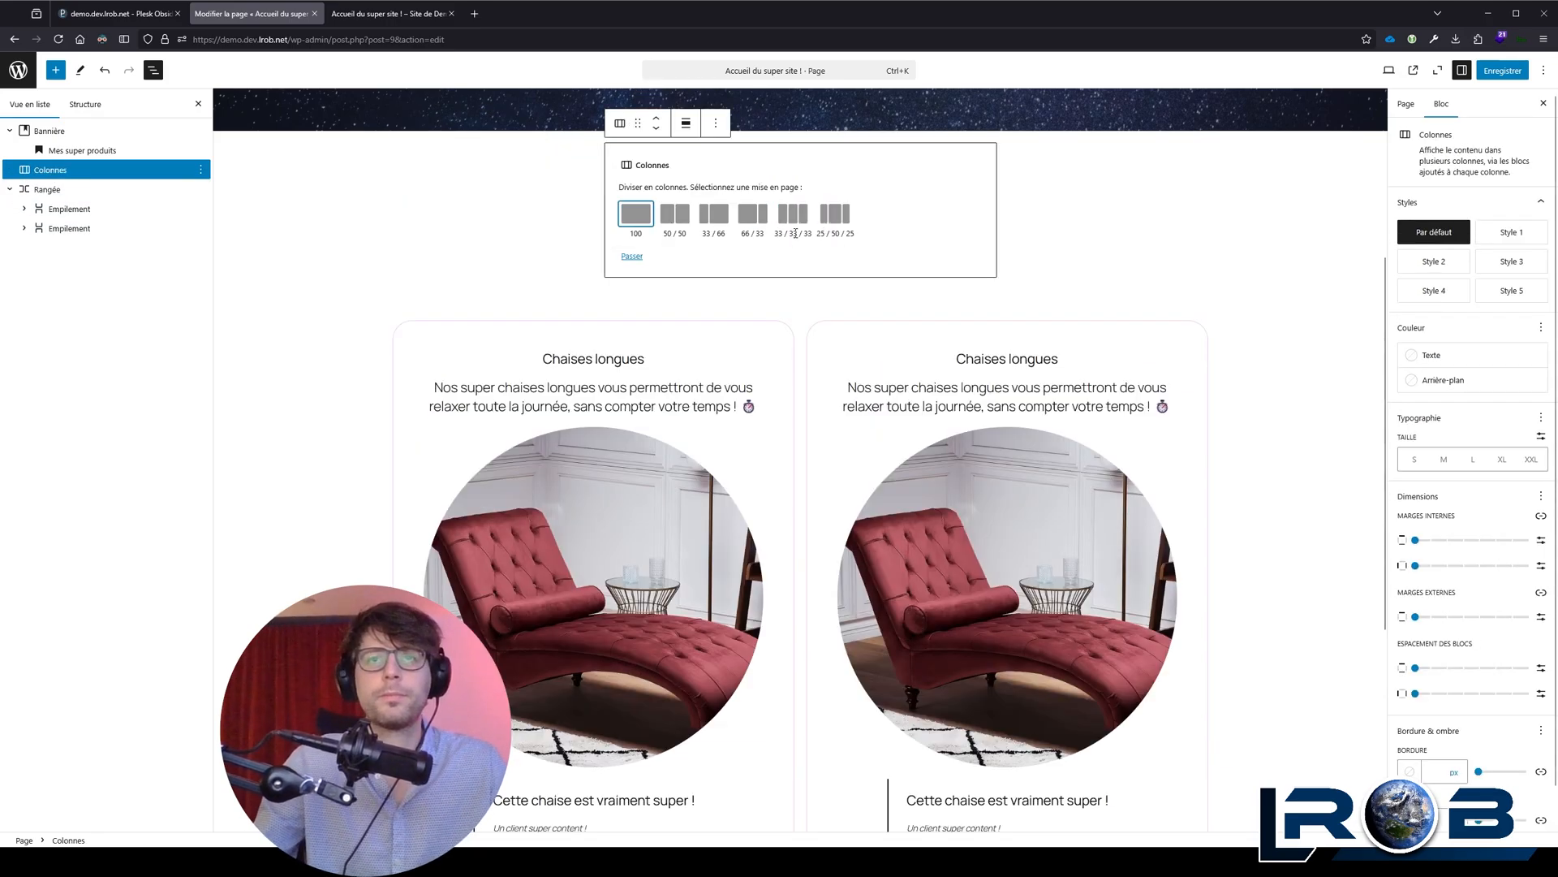
{"action": "left_click", "coordinate": [677, 218]}
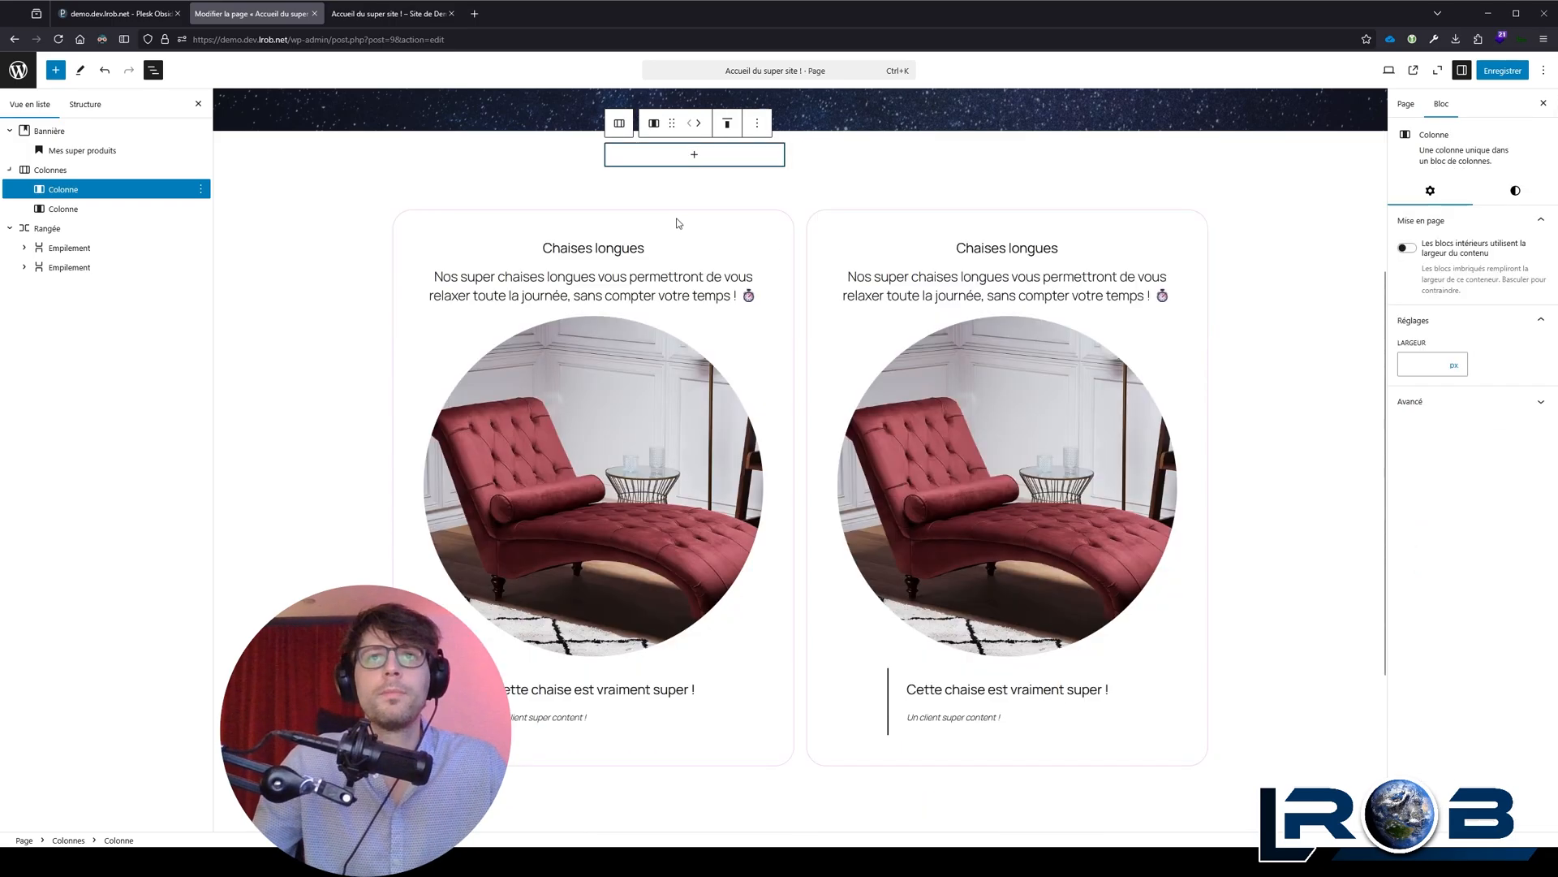
Step: Move the two stacks from the Rangée block into separate columns of the Colonnes block and delete the emptied Rangée
{"action": "left_click", "coordinate": [570, 238]}
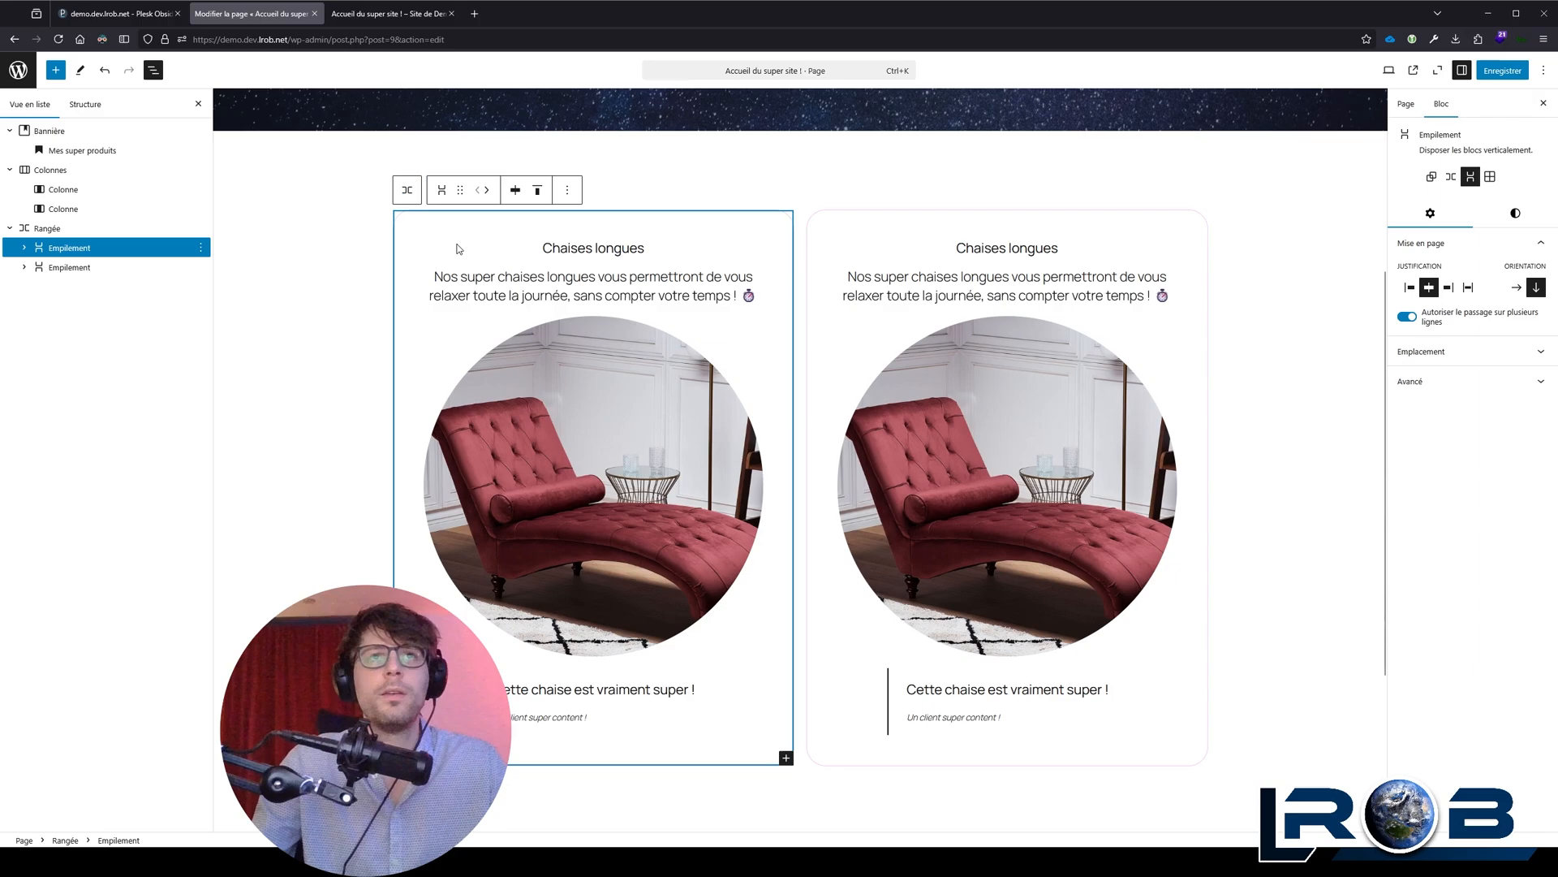
{"action": "left_click_drag", "start_coordinate": [460, 189], "coordinate": [645, 151]}
{"action": "scroll", "coordinate": [779, 485], "scroll_direction": "down", "scroll_amount": 3}
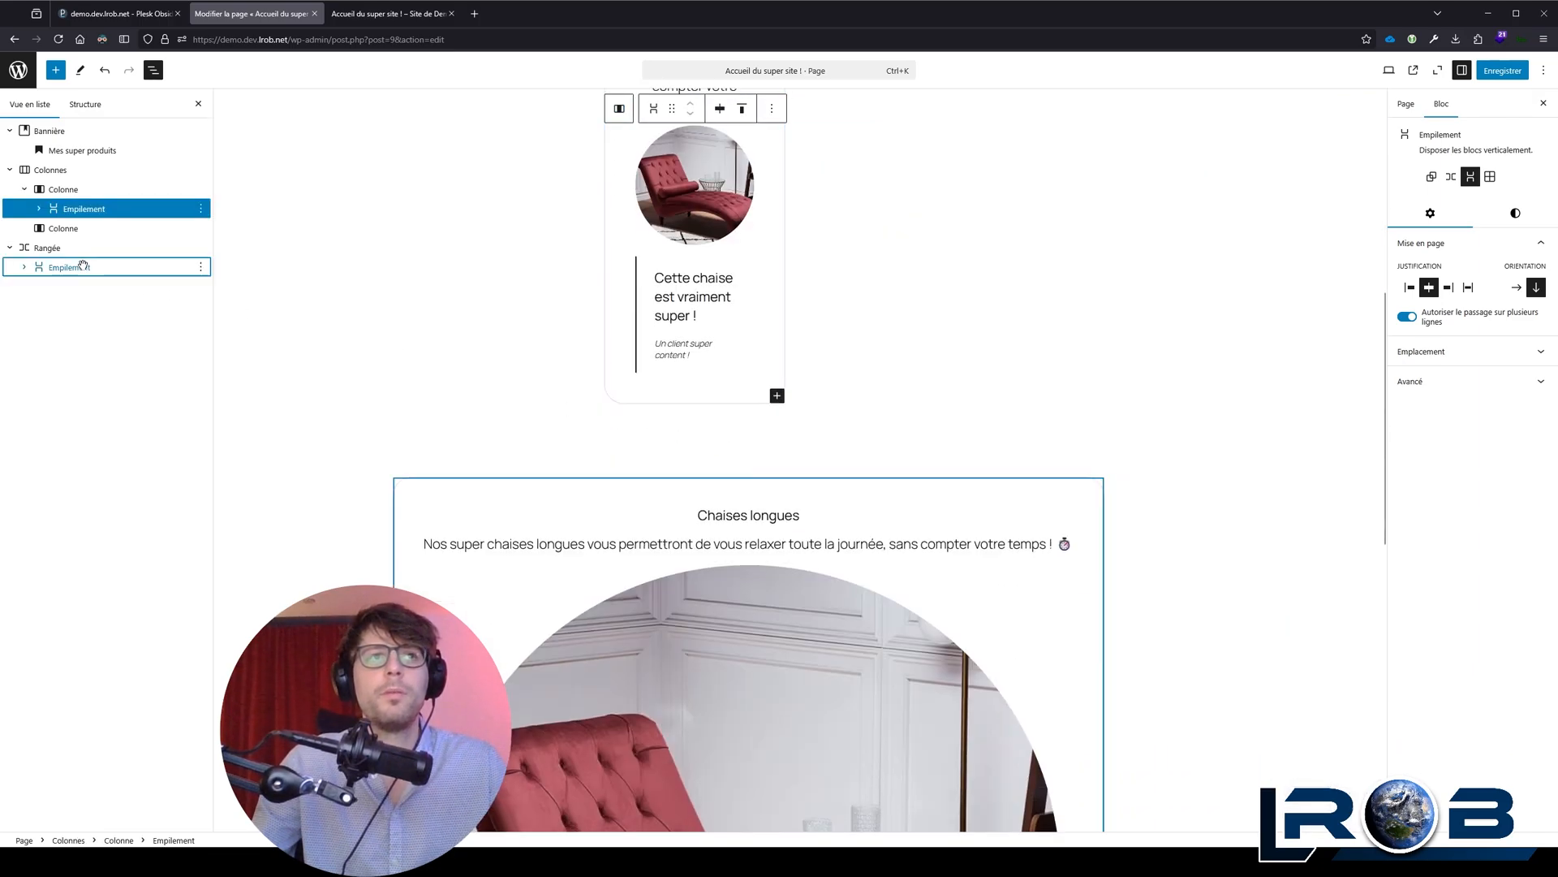
{"action": "left_click", "coordinate": [72, 267]}
{"action": "left_click_drag", "start_coordinate": [74, 265], "coordinate": [89, 240]}
{"action": "scroll", "coordinate": [890, 312], "scroll_direction": "up", "scroll_amount": 3}
{"action": "left_click", "coordinate": [951, 777]}
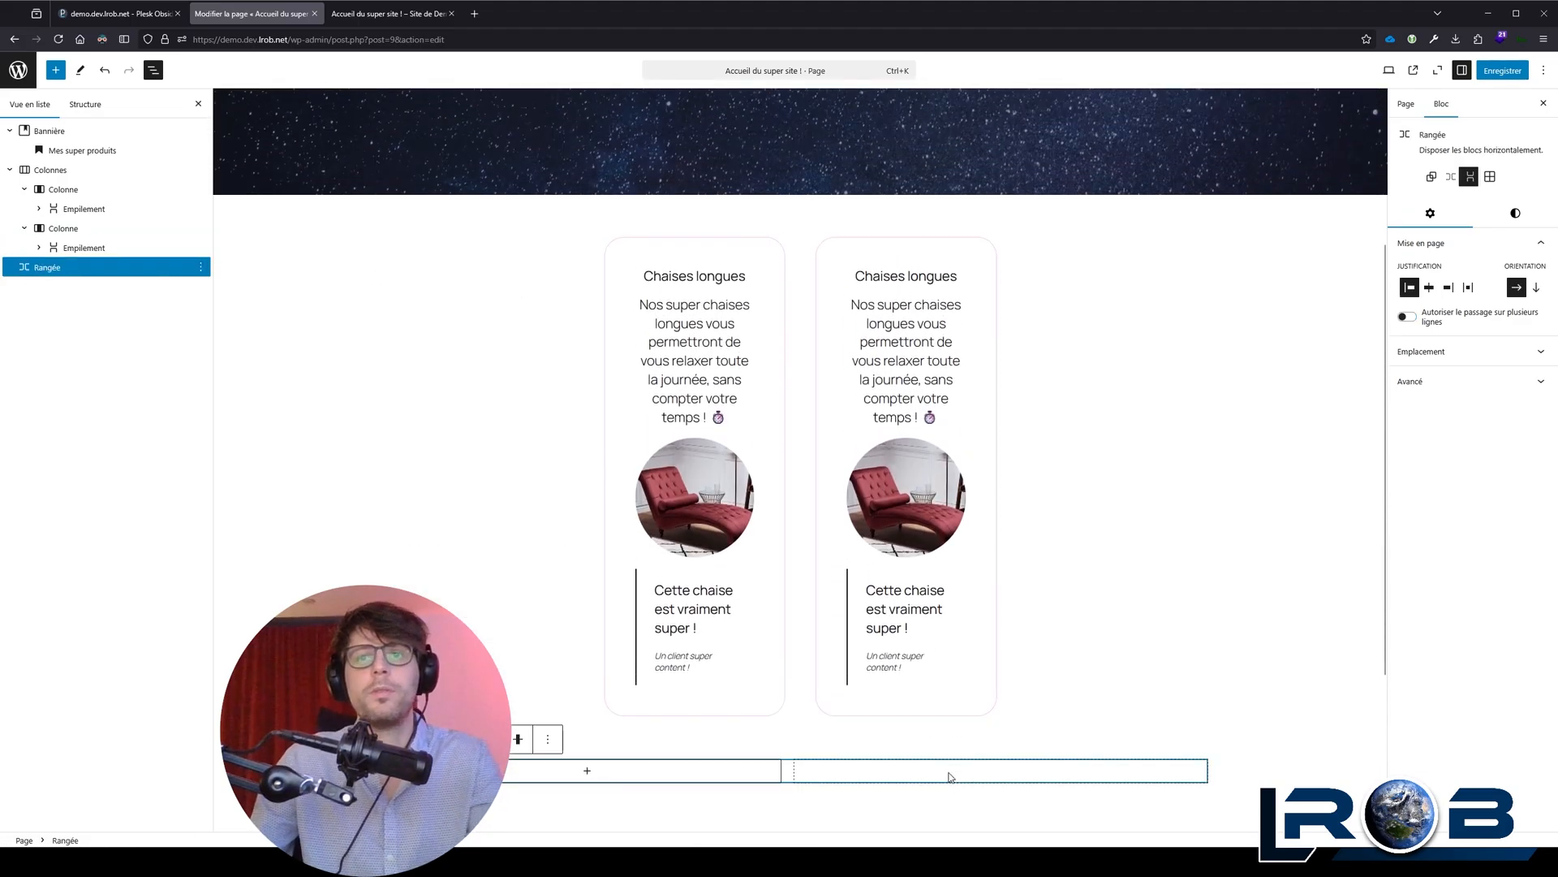
{"action": "key", "text": "Delete"}
Step: Set the Colonnes block's width to Grande largeur and narrow the browser window slightly
{"action": "left_click", "coordinate": [685, 186]}
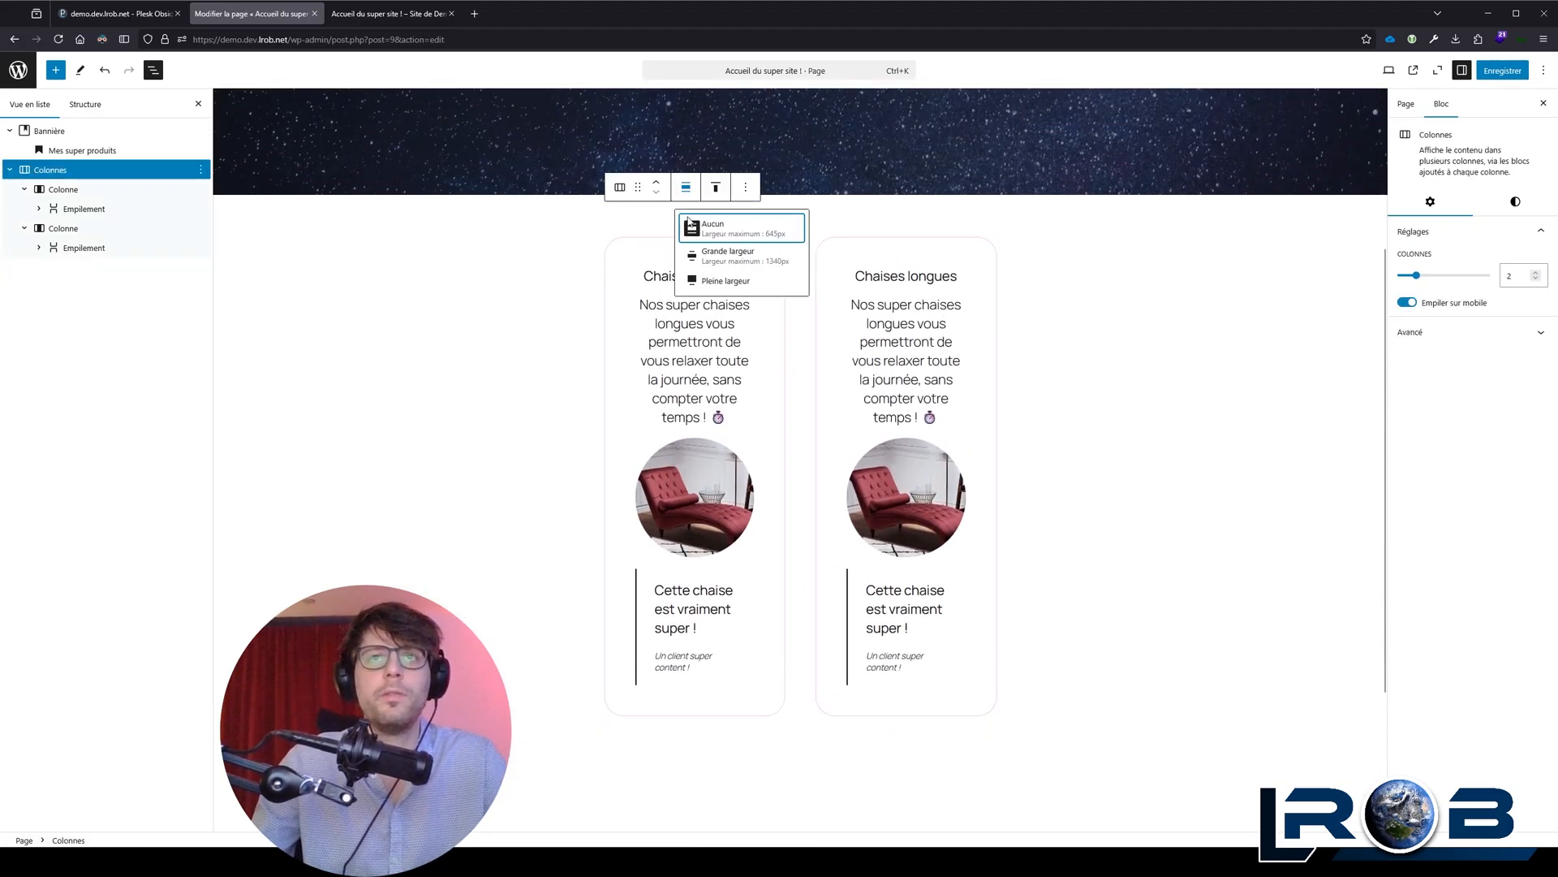
{"action": "left_click", "coordinate": [714, 256]}
{"action": "scroll", "coordinate": [659, 353], "scroll_direction": "down", "scroll_amount": 1}
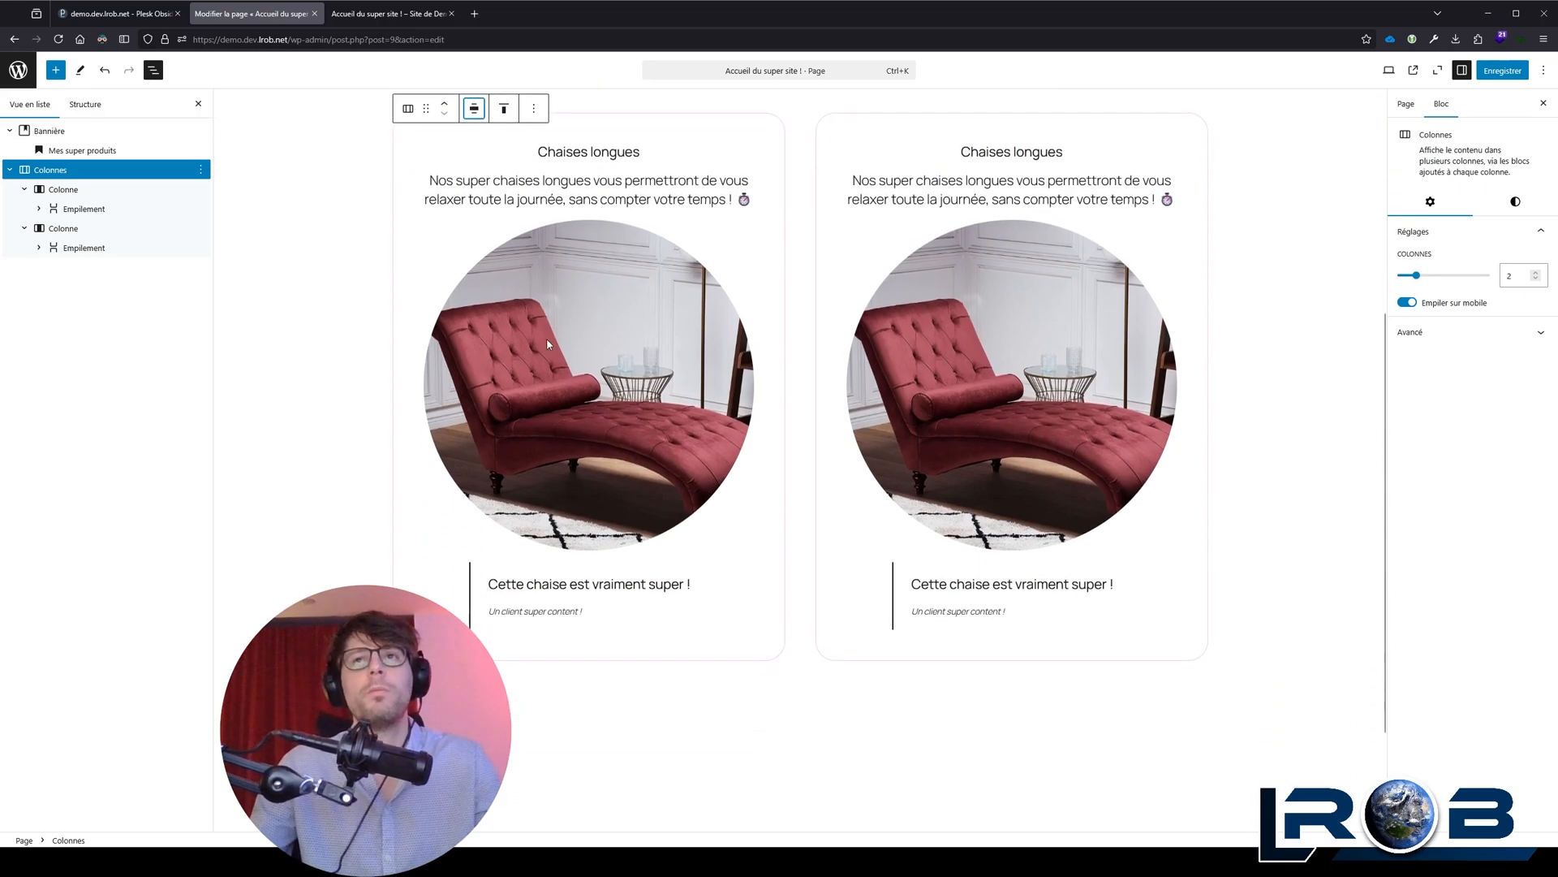
{"action": "scroll", "coordinate": [585, 325], "scroll_direction": "up", "scroll_amount": 1}
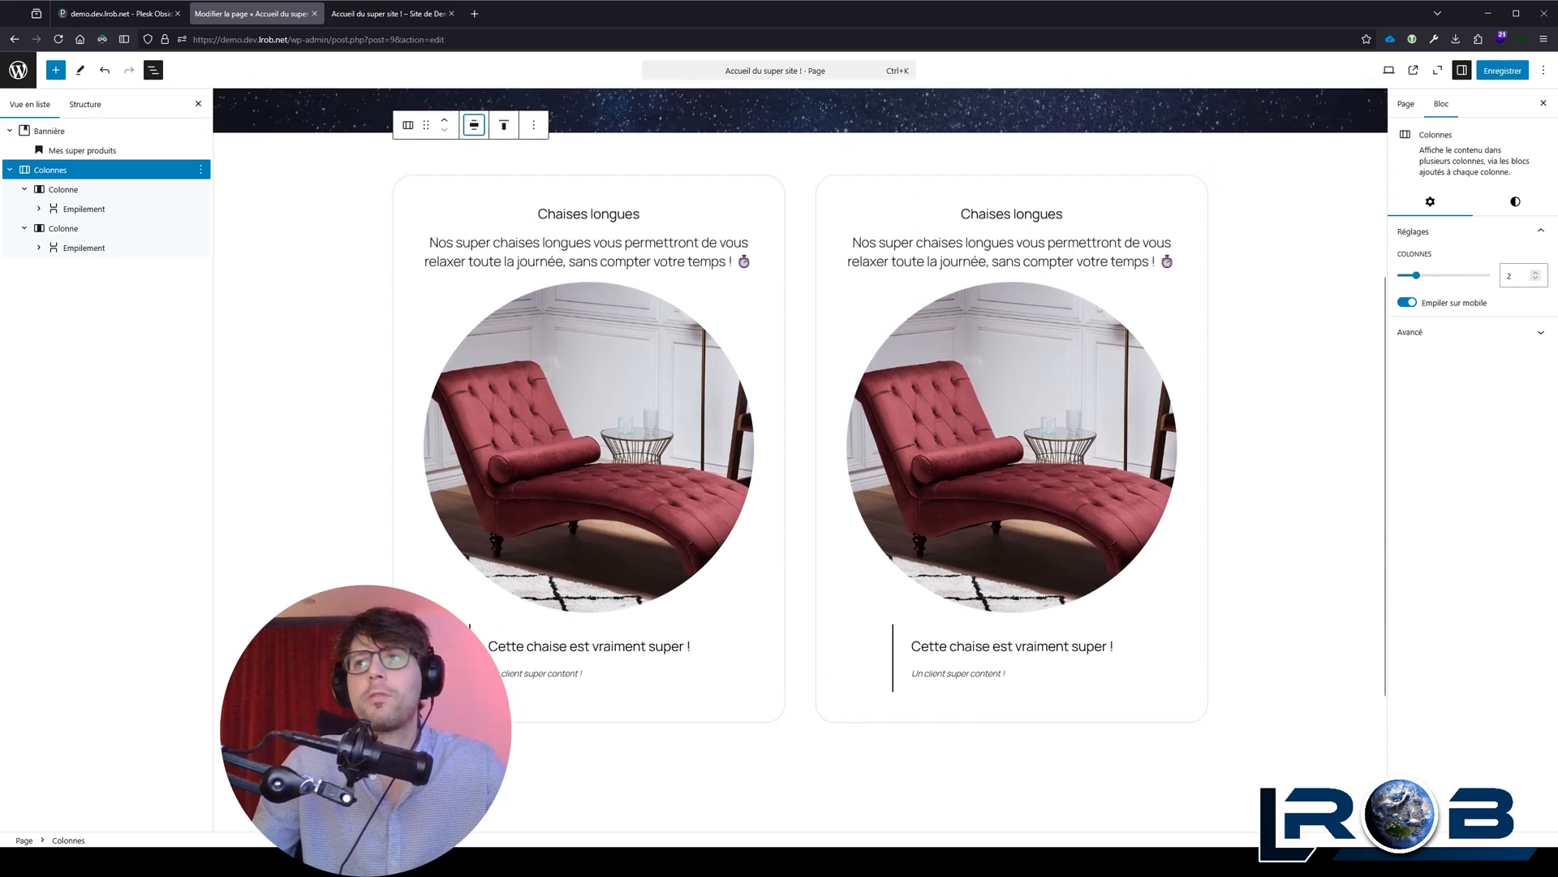
{"action": "left_click_drag", "start_coordinate": [1557, 454], "coordinate": [1445, 454]}
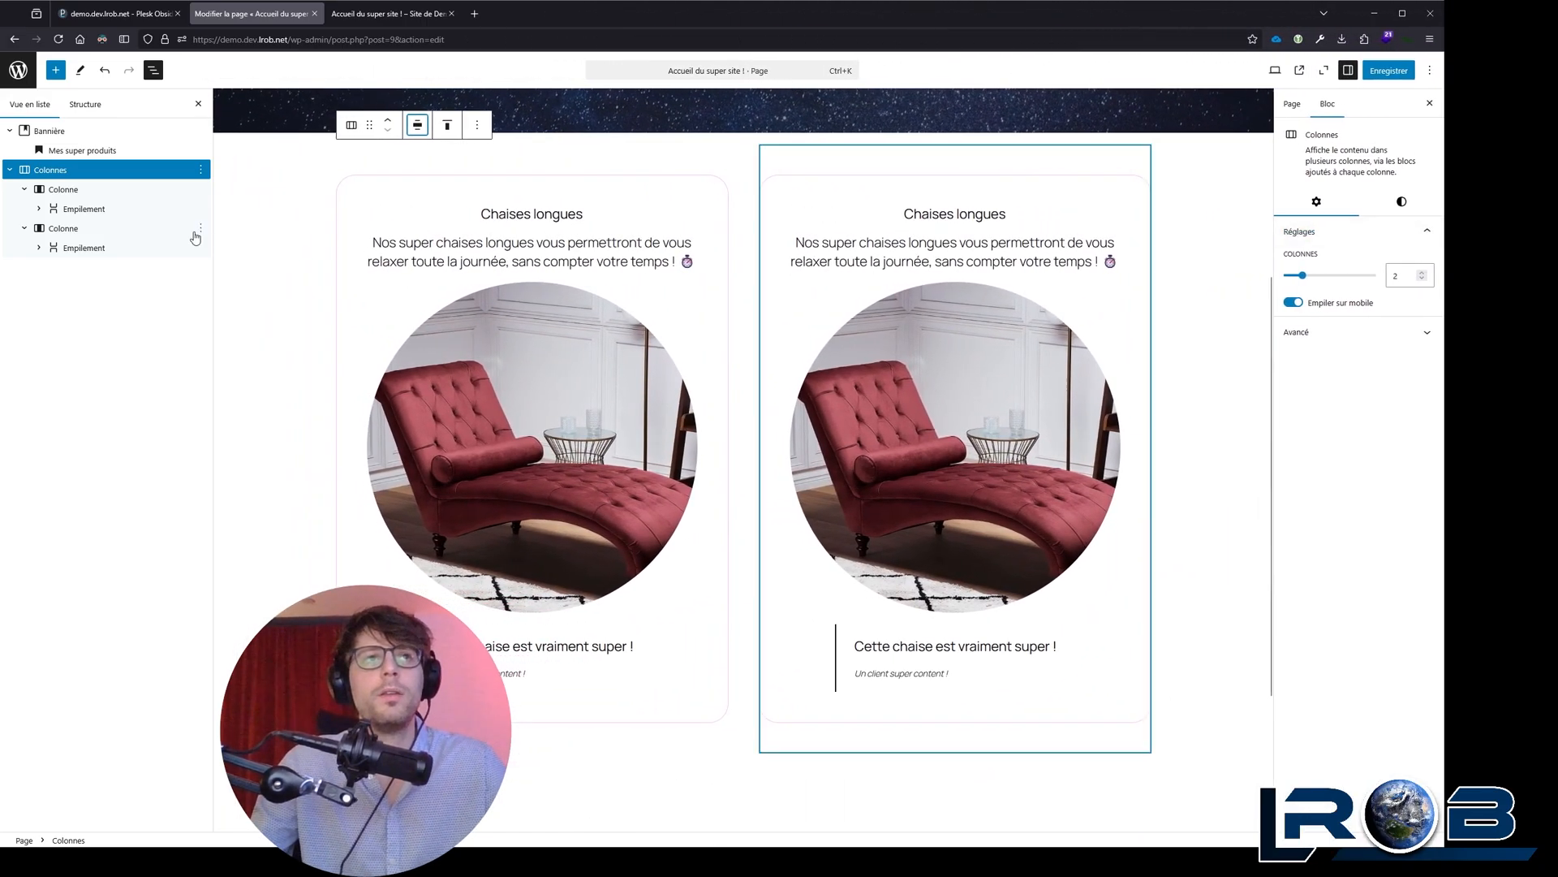
Step: Copy the first column's chaise longue stack and paste it beneath the Colonnes block
{"action": "left_click", "coordinate": [96, 209]}
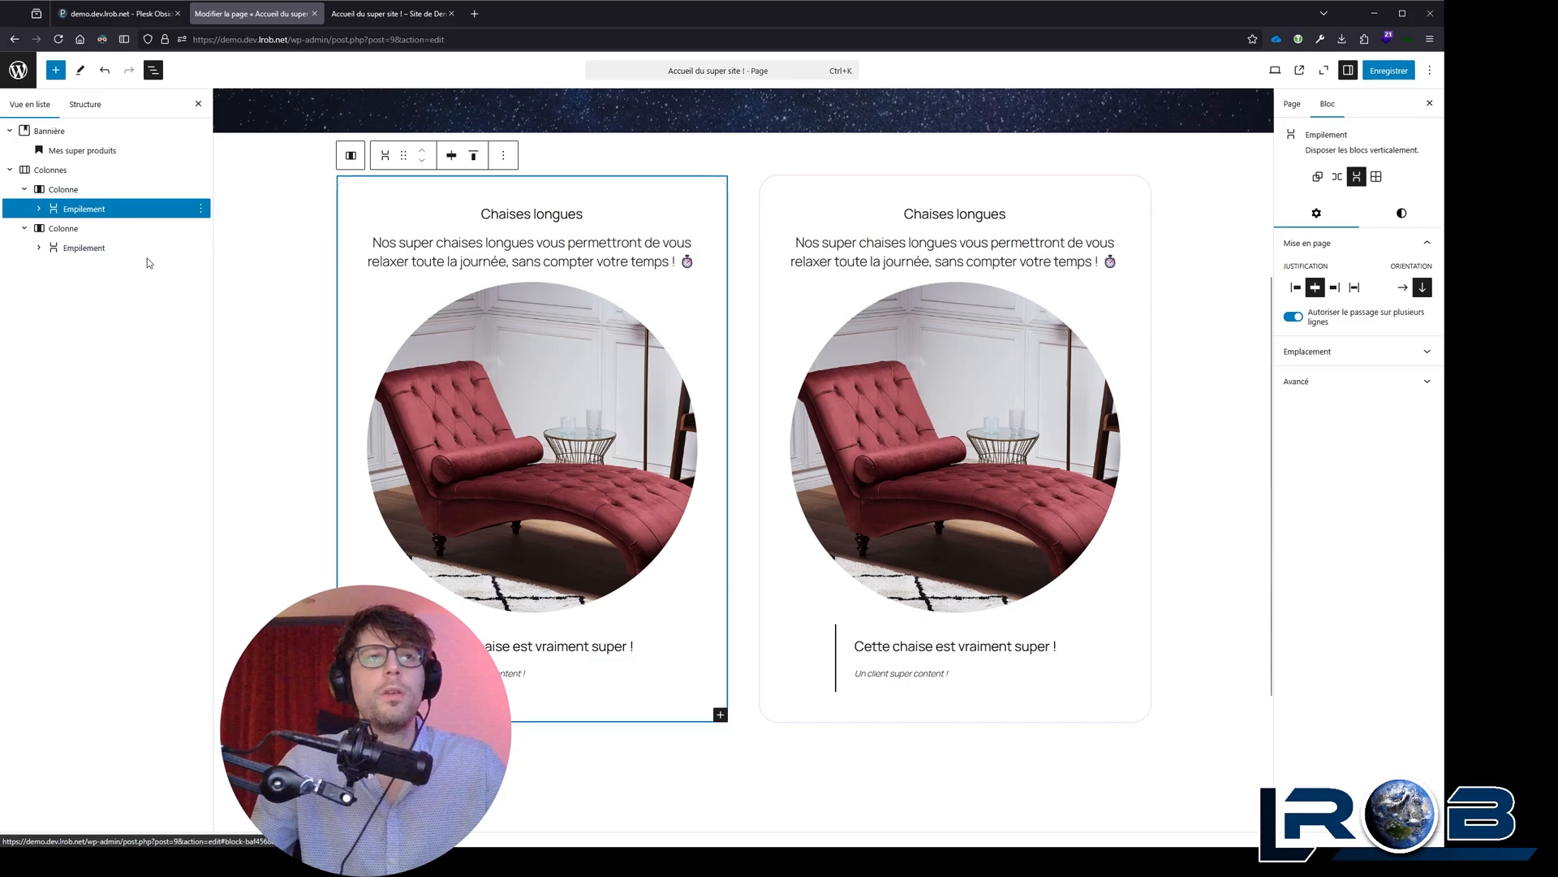
{"action": "key", "text": "ctrl+c"}
{"action": "left_click", "coordinate": [184, 171]}
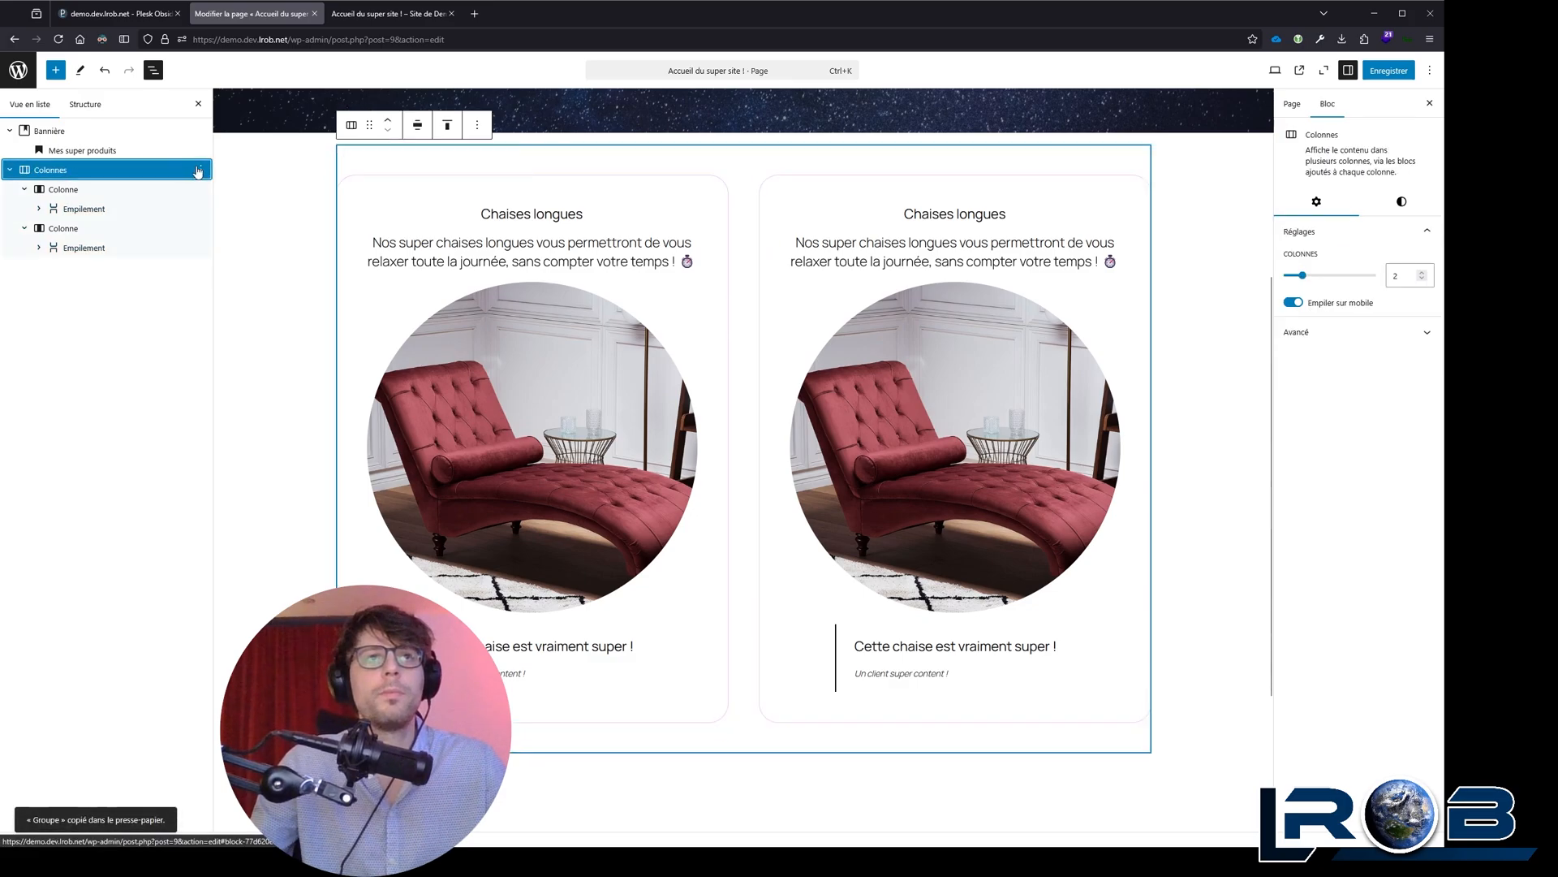
{"action": "left_click", "coordinate": [198, 170]}
{"action": "left_click", "coordinate": [219, 268]}
{"action": "key", "text": "ctrl+v"}
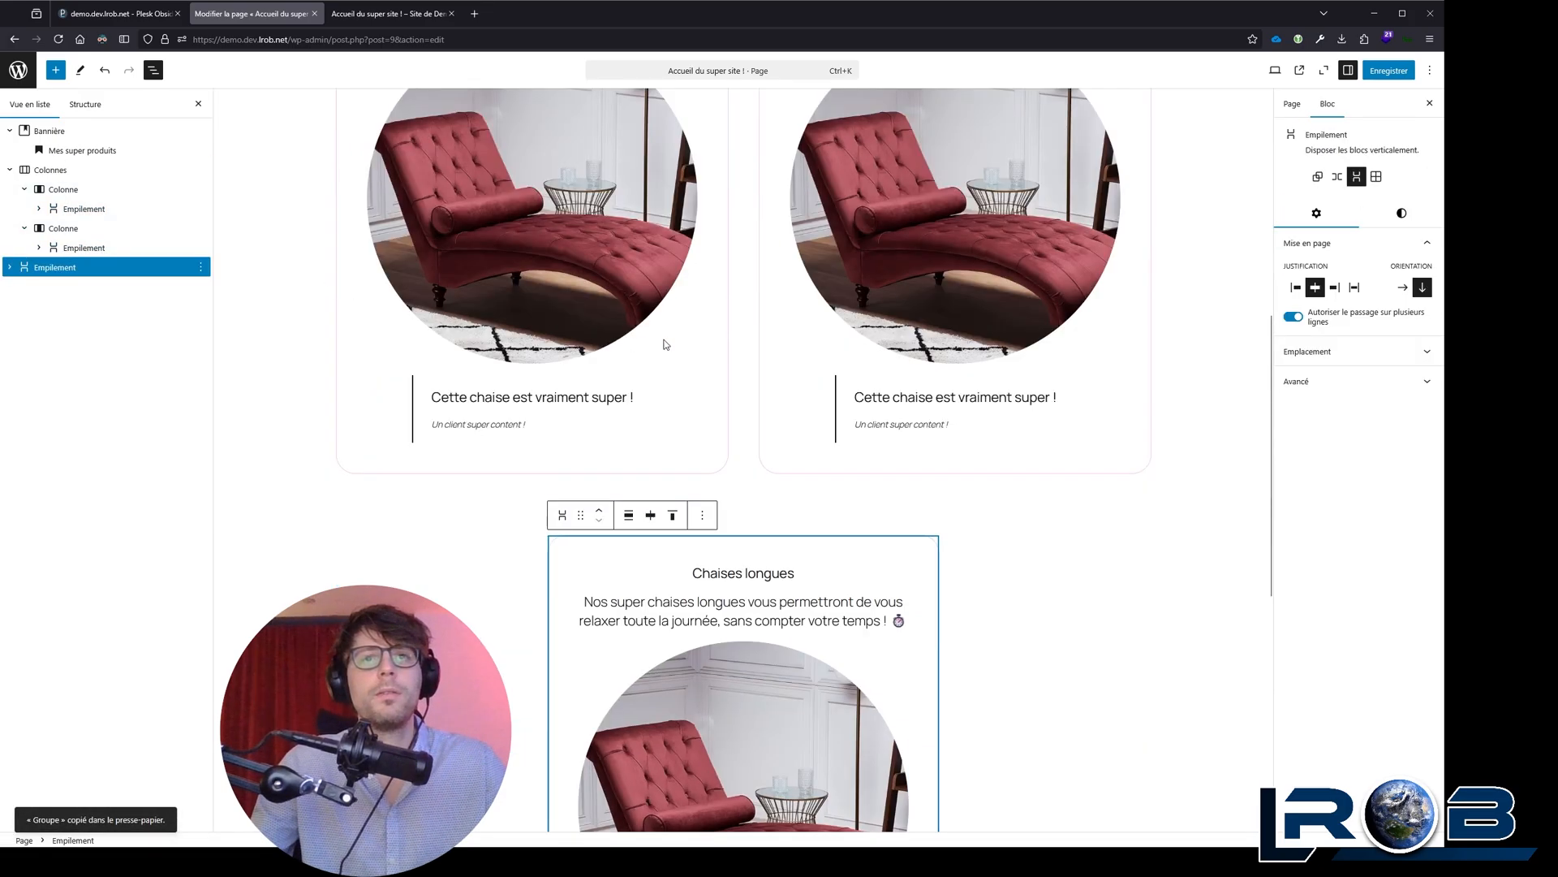
Step: Duplicate the chaise longue stack placed beneath the Colonnes block
{"action": "left_click", "coordinate": [702, 515]}
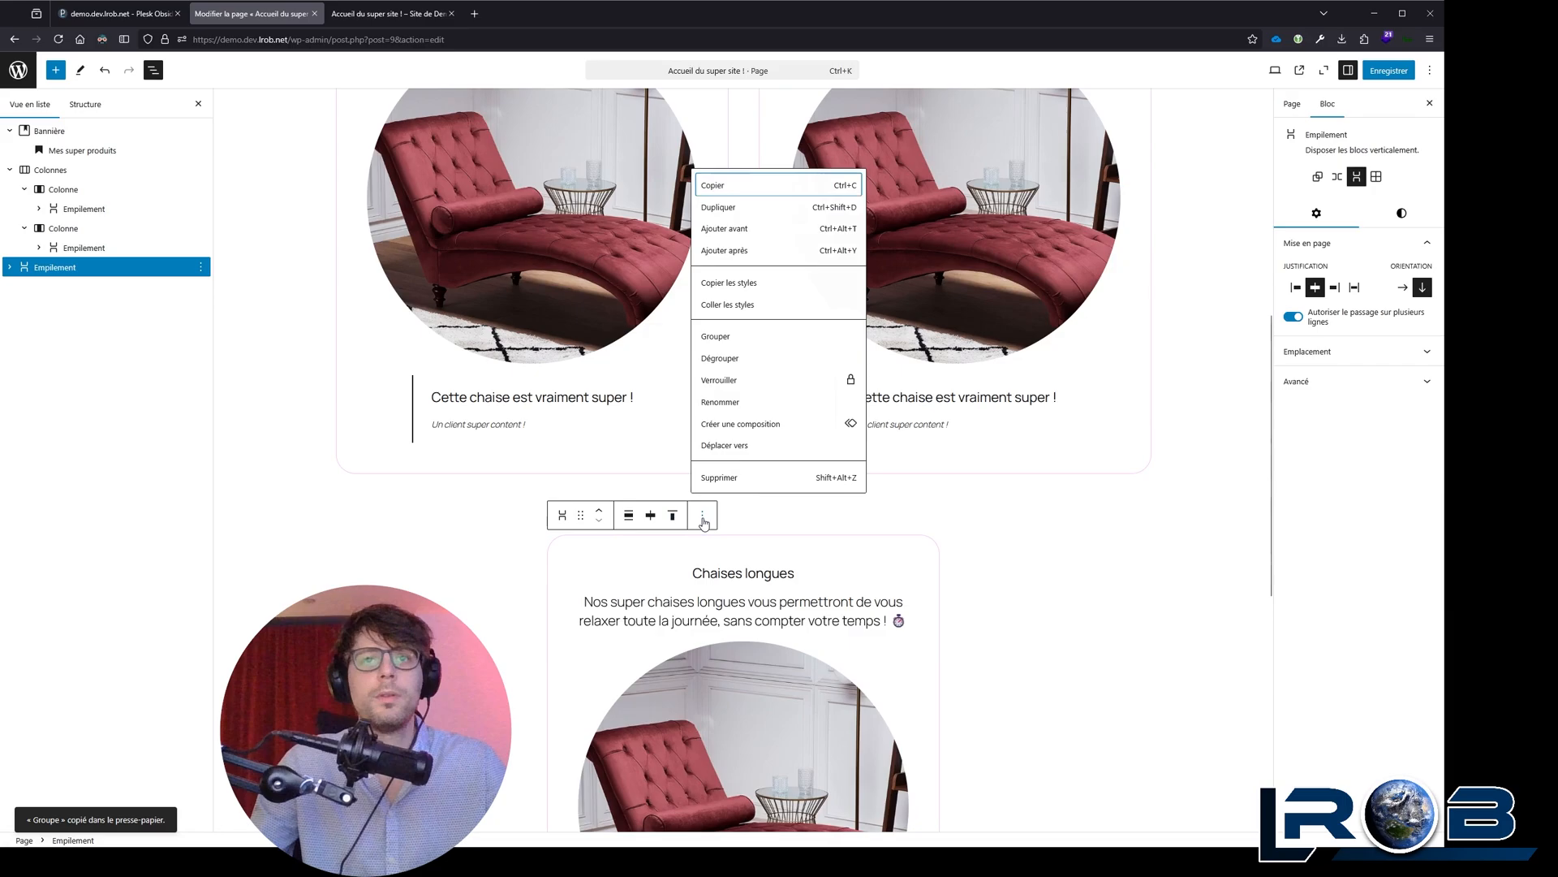
{"action": "left_click", "coordinate": [759, 207]}
{"action": "scroll", "coordinate": [951, 373], "scroll_direction": "up", "scroll_amount": 5}
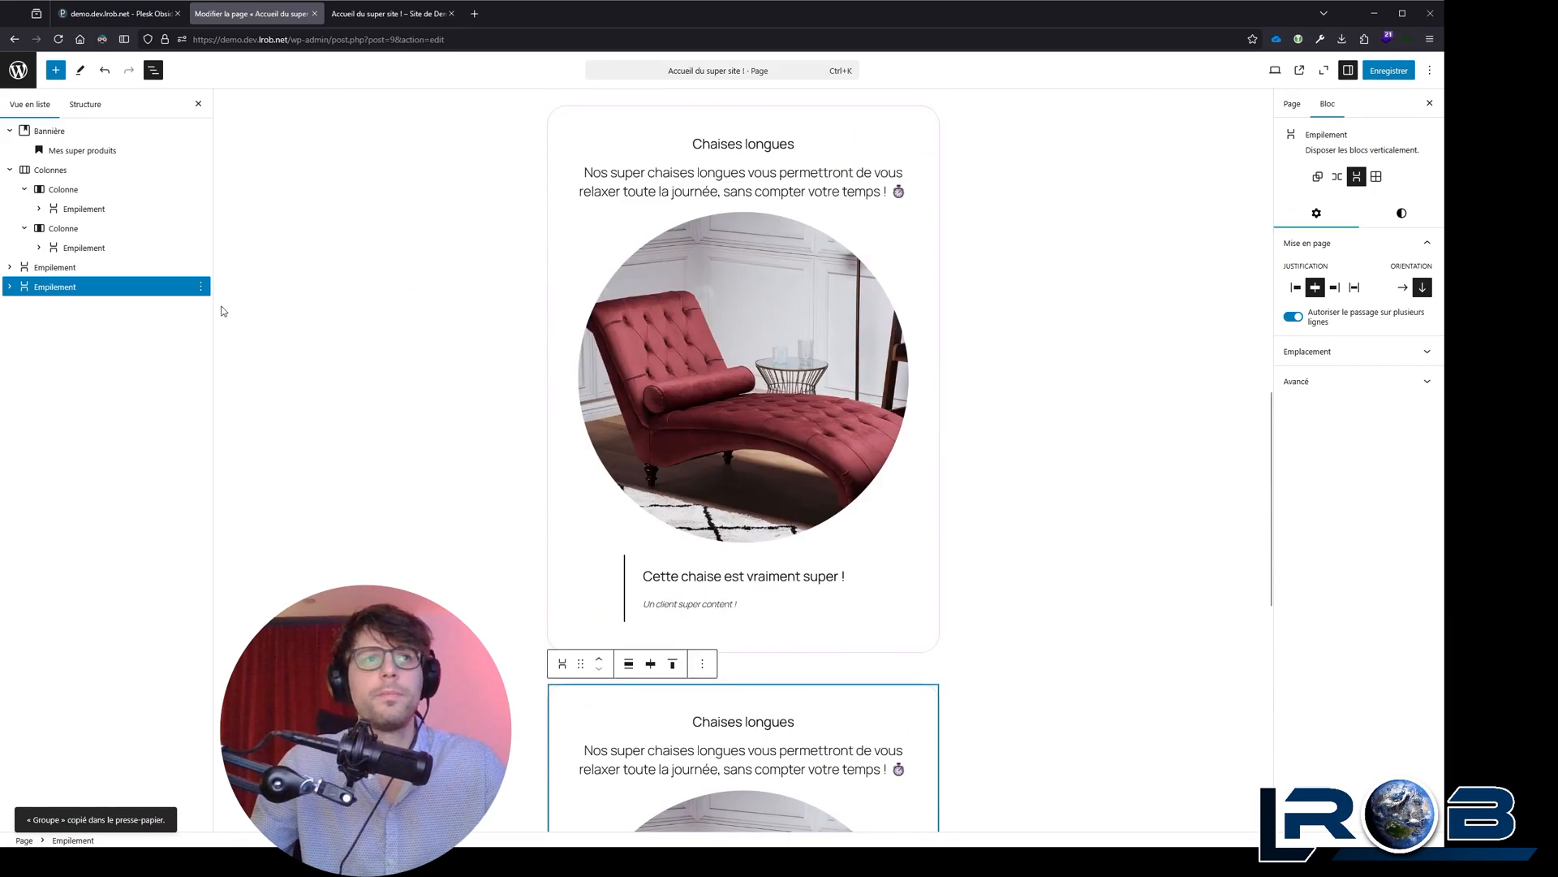
Step: Combine the two stacks beneath the Colonnes block into a Rangée and set its width to Grande largeur
{"action": "left_click", "coordinate": [110, 268], "text": "shift"}
{"action": "scroll", "coordinate": [649, 324], "scroll_direction": "up", "scroll_amount": 2}
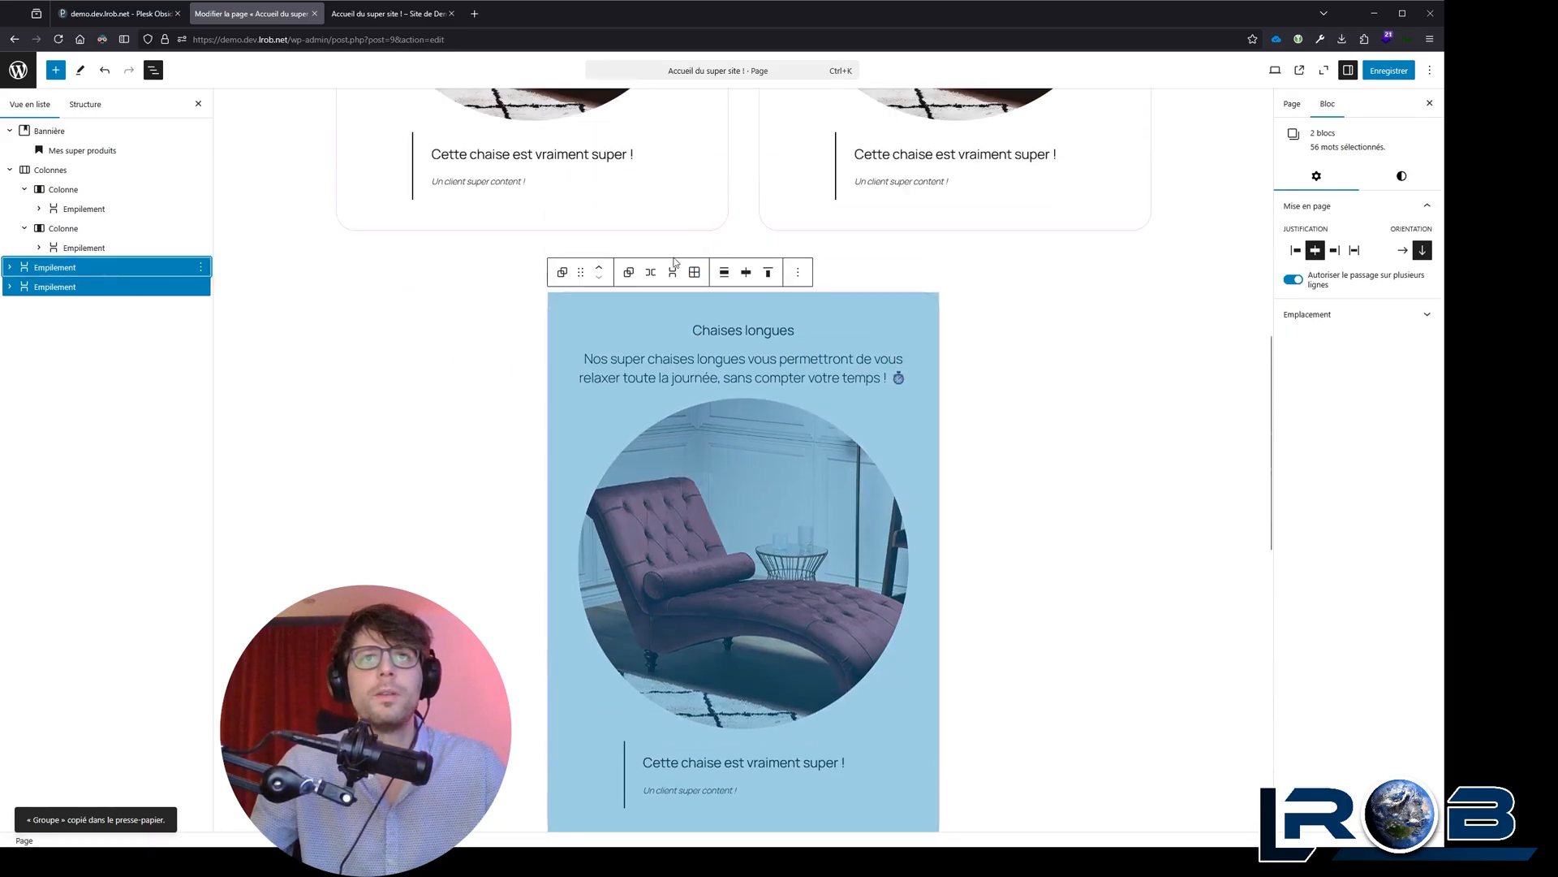
{"action": "left_click", "coordinate": [640, 272]}
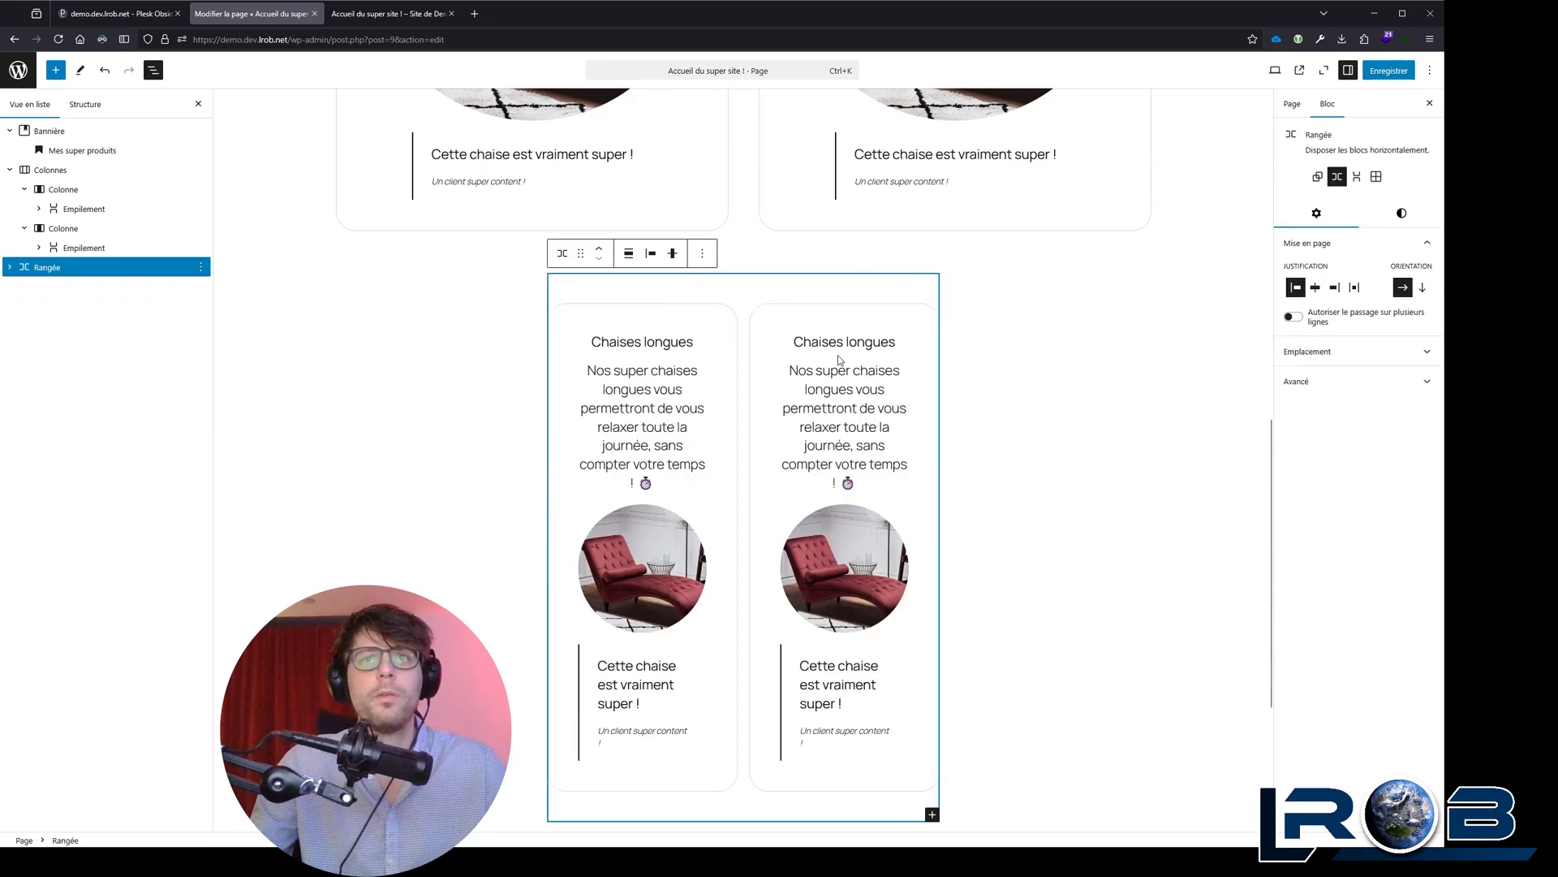
{"action": "left_click", "coordinate": [651, 255]}
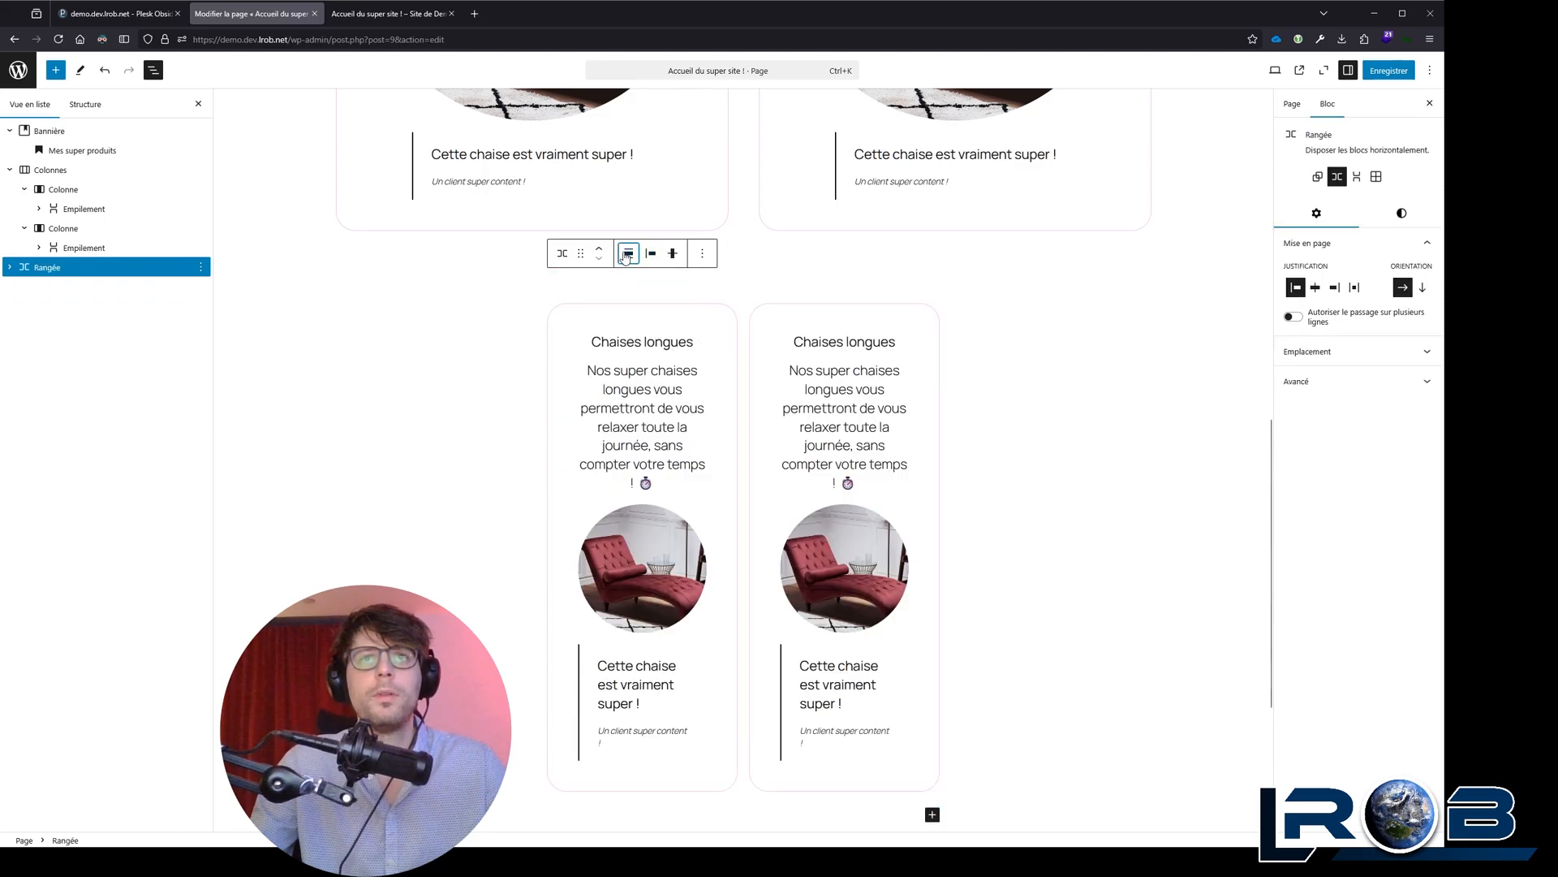
{"action": "left_click", "coordinate": [670, 323]}
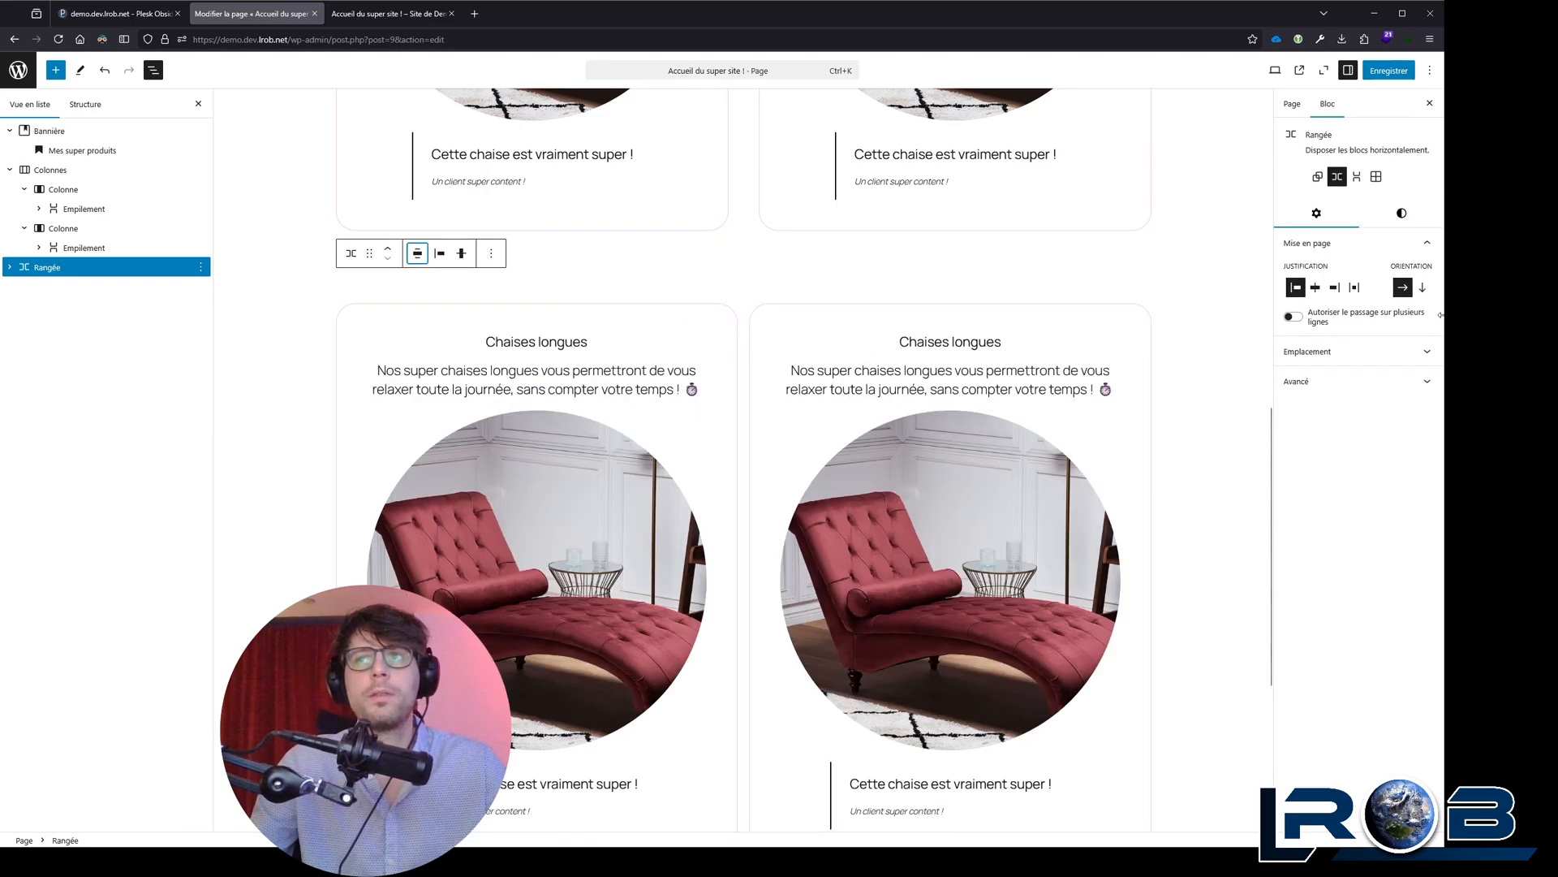
Step: Narrow the browser window to compare how the Colonnes and Rangée blocks adapt to a small width
{"action": "left_click_drag", "start_coordinate": [1440, 315], "coordinate": [844, 304]}
{"action": "scroll", "coordinate": [479, 307], "scroll_direction": "up", "scroll_amount": 10}
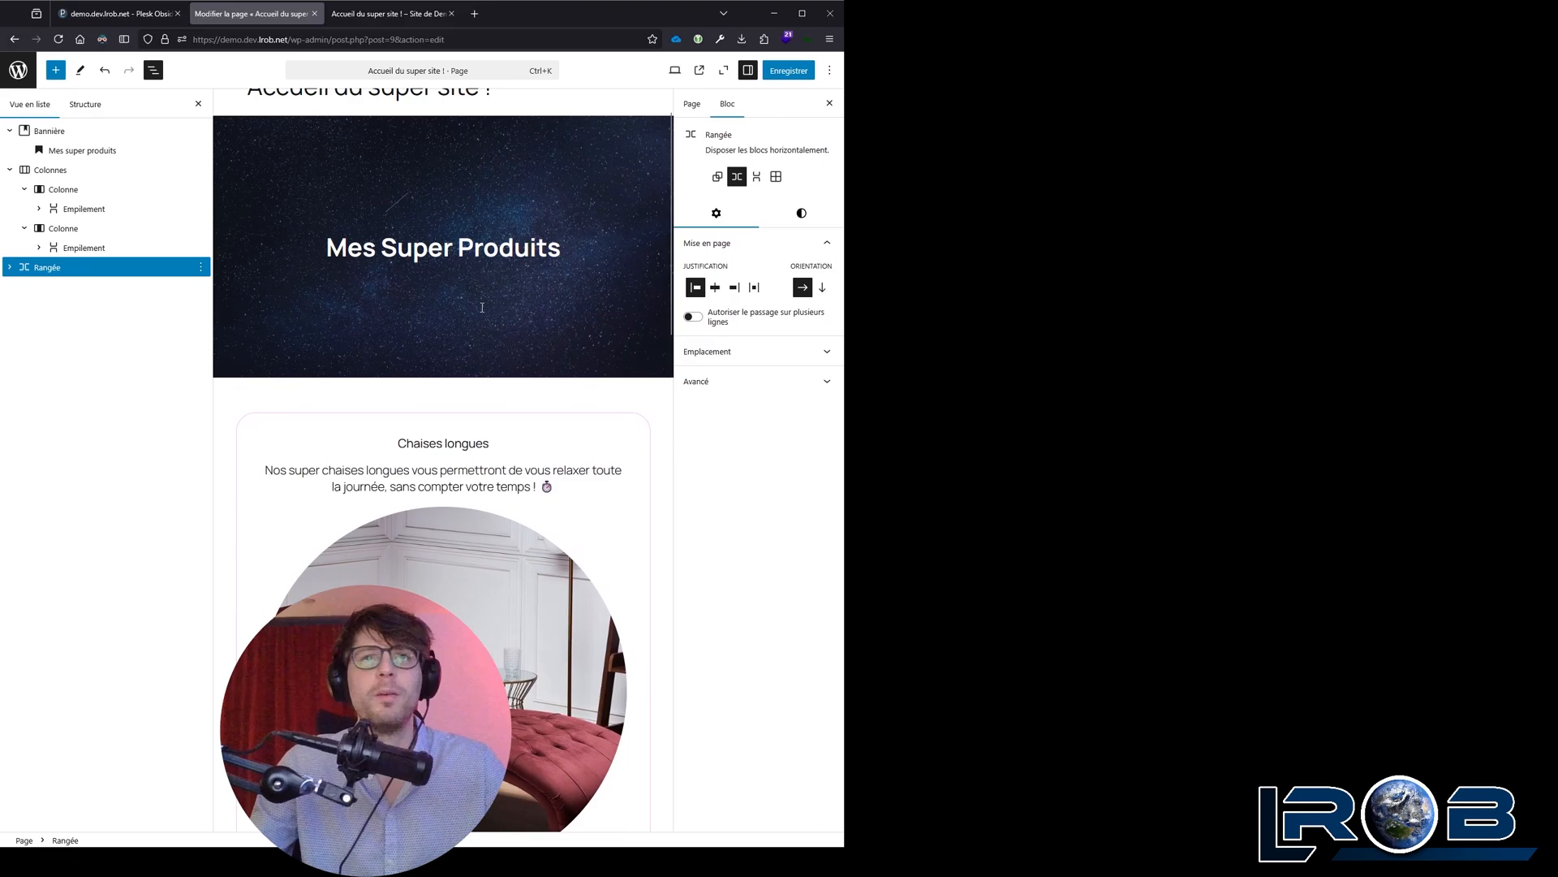
{"action": "scroll", "coordinate": [483, 307], "scroll_direction": "down", "scroll_amount": 10}
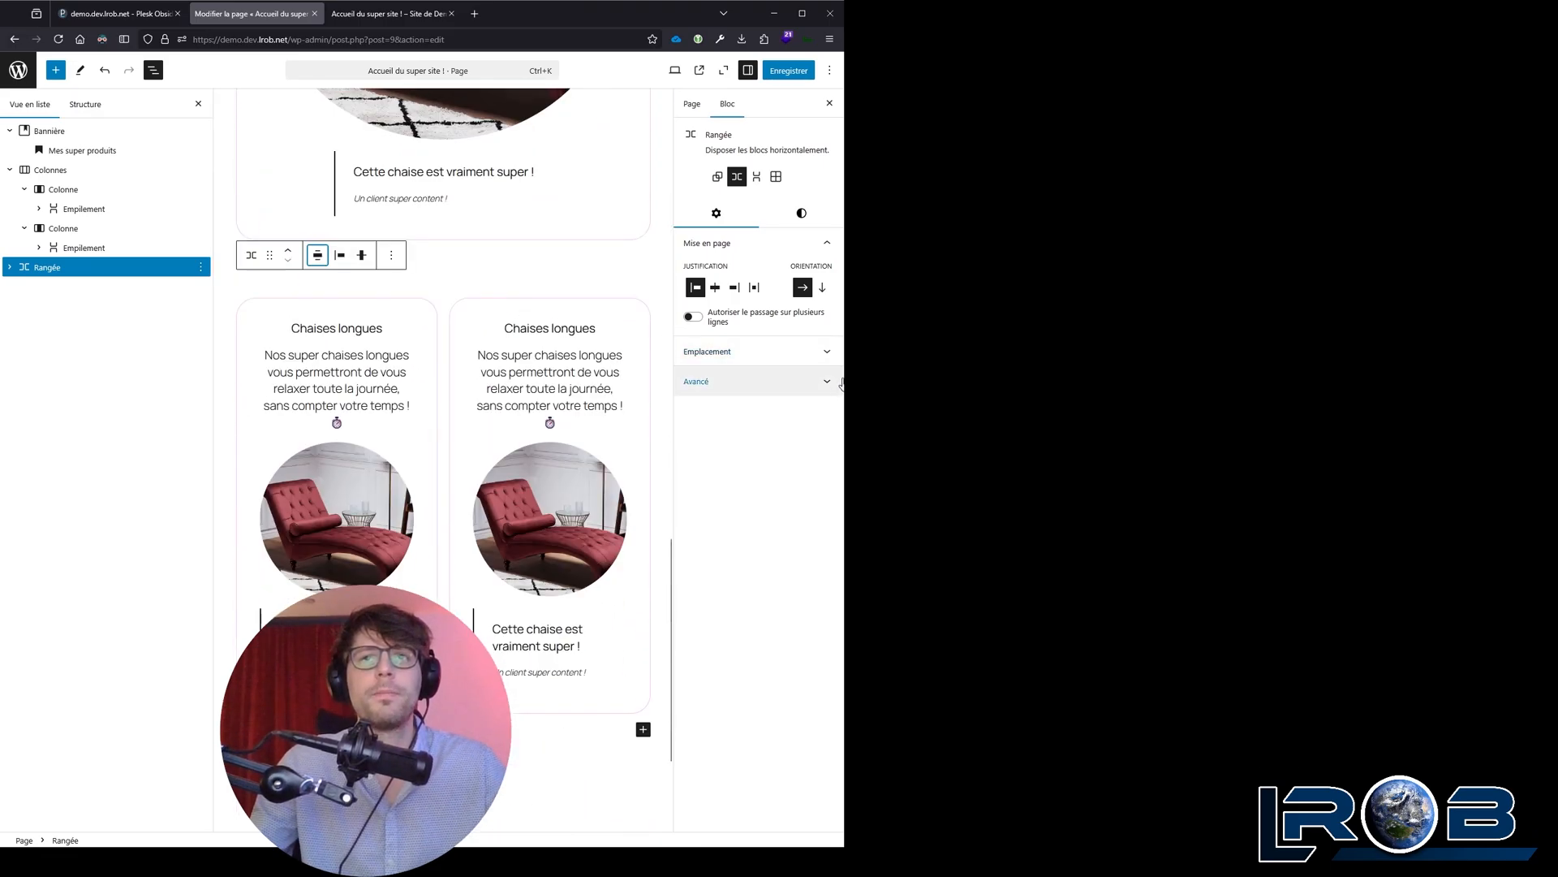
{"action": "mouse_move", "coordinate": [840, 435]}
{"action": "left_mouse_down"}
{"action": "mouse_move", "coordinate": [740, 433]}
{"action": "mouse_move", "coordinate": [862, 431]}
{"action": "left_mouse_up"}
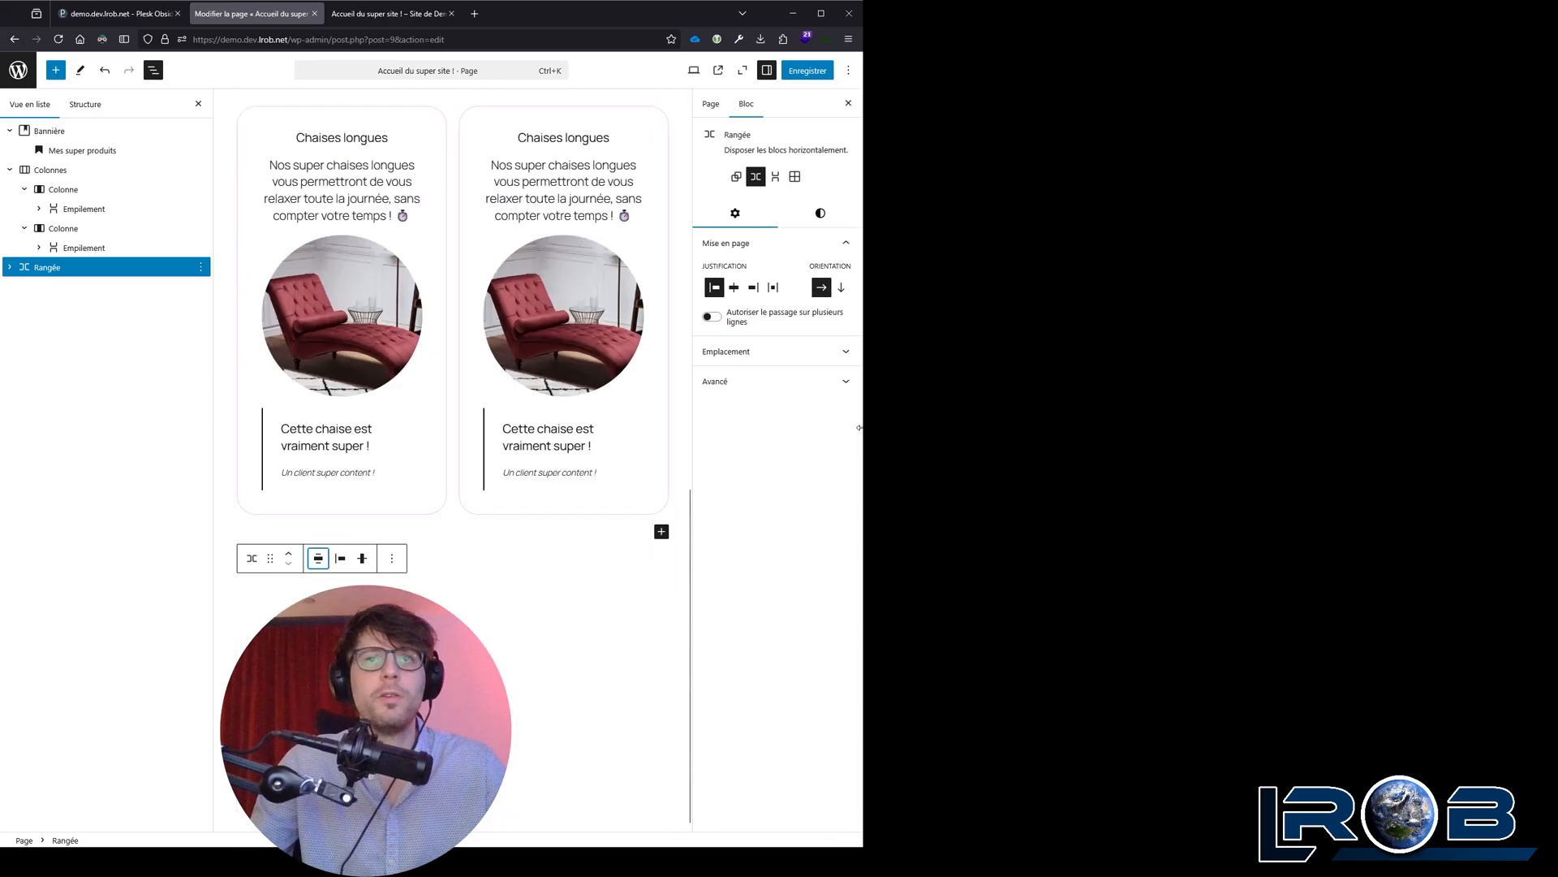
Step: Try allowing the Rangée to wrap onto several lines, check it in a widened browser window, and disable the option again
{"action": "left_click", "coordinate": [711, 318]}
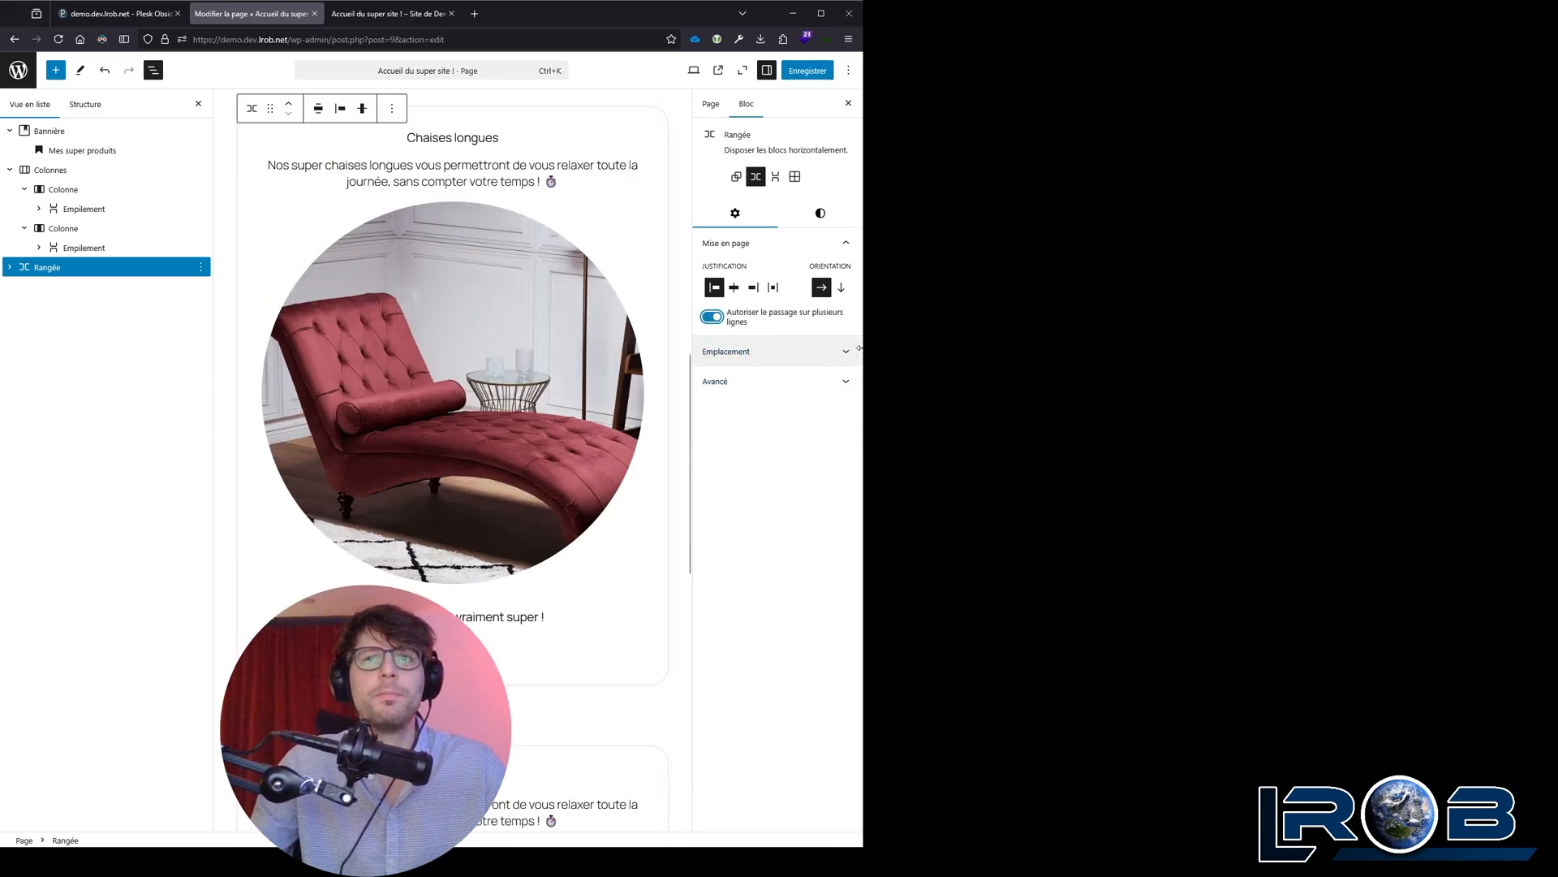
{"action": "left_click_drag", "start_coordinate": [862, 350], "coordinate": [1418, 334]}
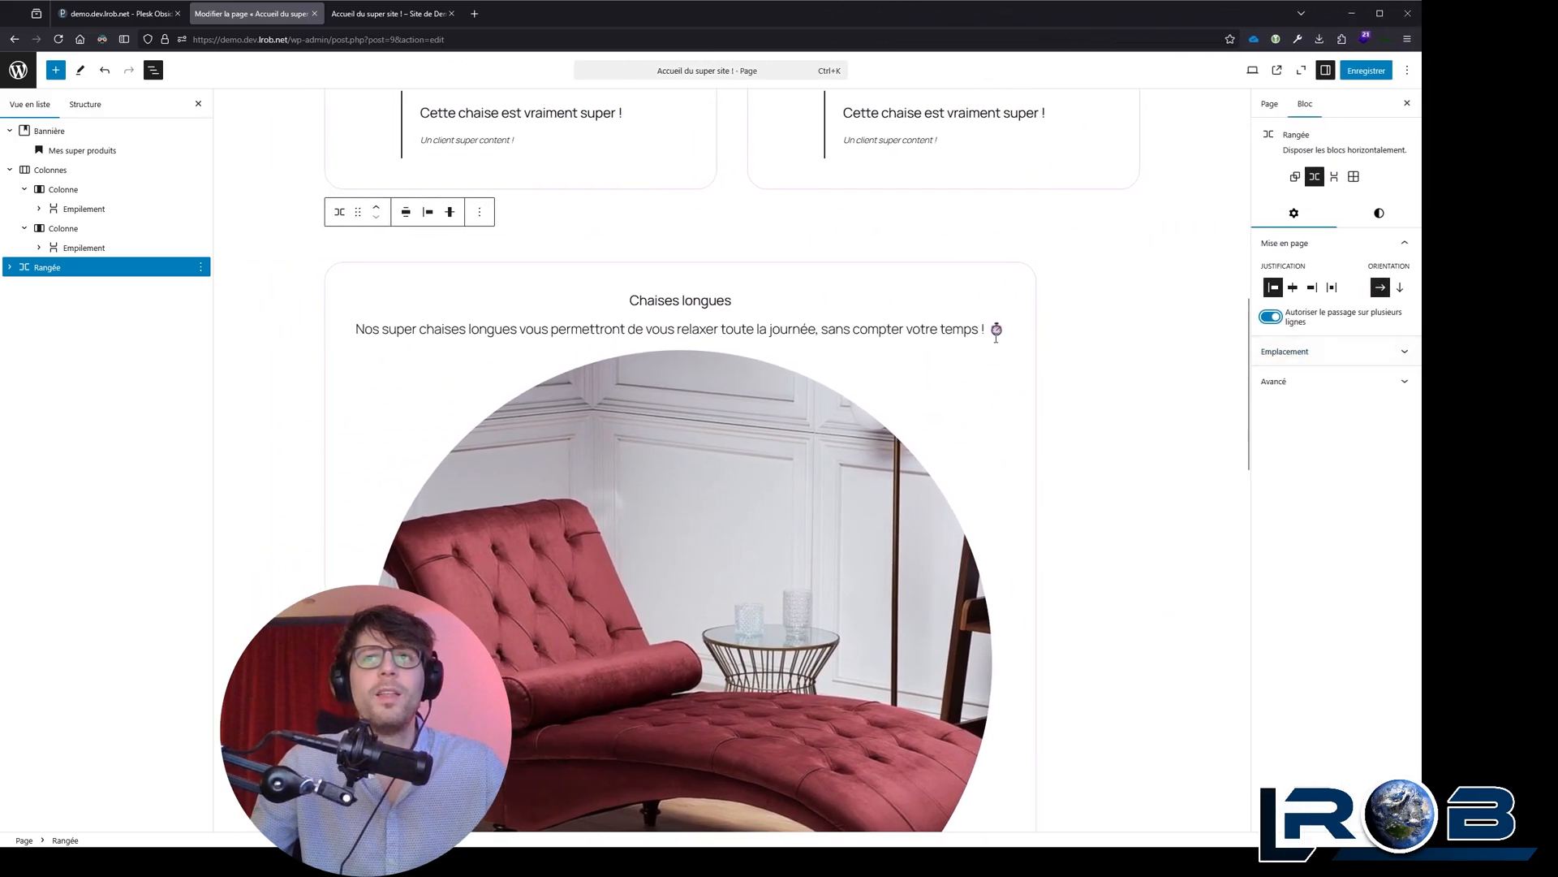
{"action": "scroll", "coordinate": [1046, 349], "scroll_direction": "down", "scroll_amount": 10}
{"action": "scroll", "coordinate": [1143, 347], "scroll_direction": "up", "scroll_amount": 10}
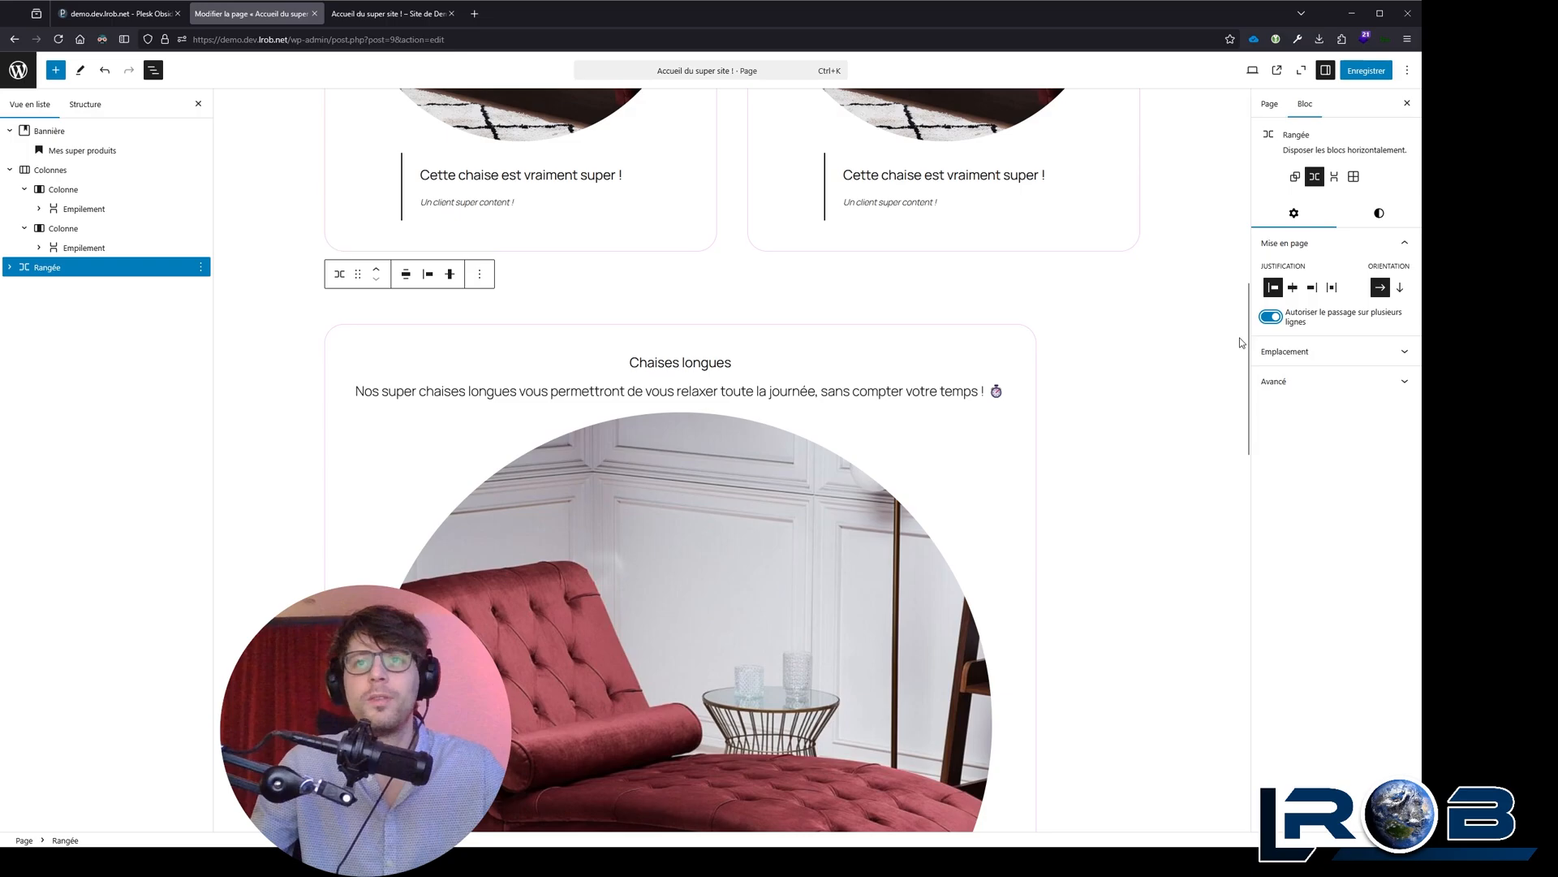
{"action": "left_click", "coordinate": [1278, 318]}
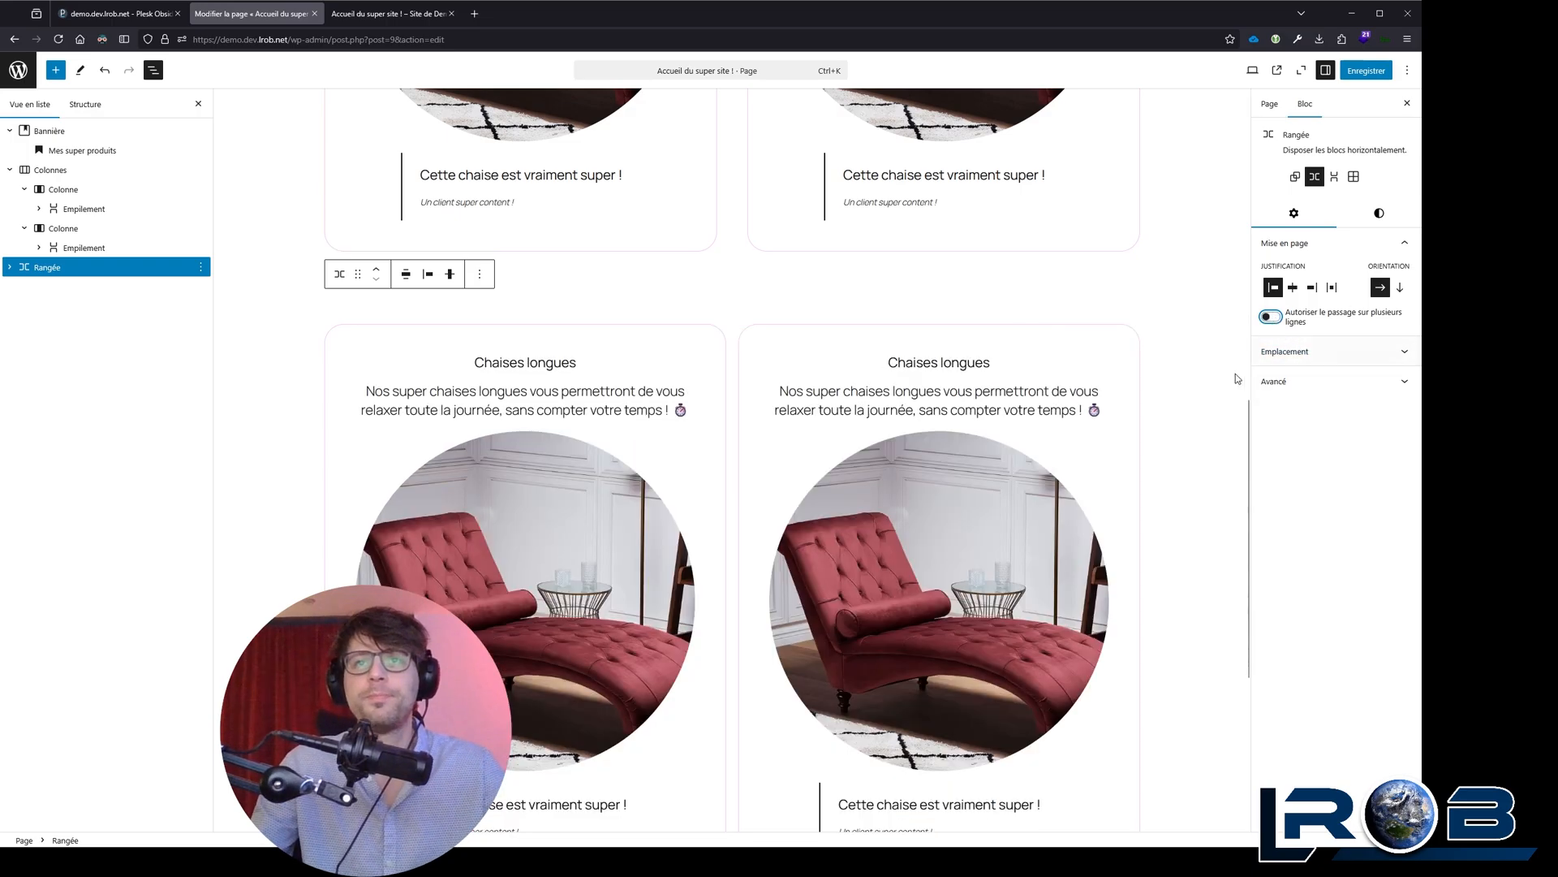
Step: Widen the browser window around the Colonnes layout and remove the Rangée block beneath it
{"action": "scroll", "coordinate": [714, 380], "scroll_direction": "up", "scroll_amount": 5}
{"action": "scroll", "coordinate": [649, 380], "scroll_direction": "up", "scroll_amount": 3}
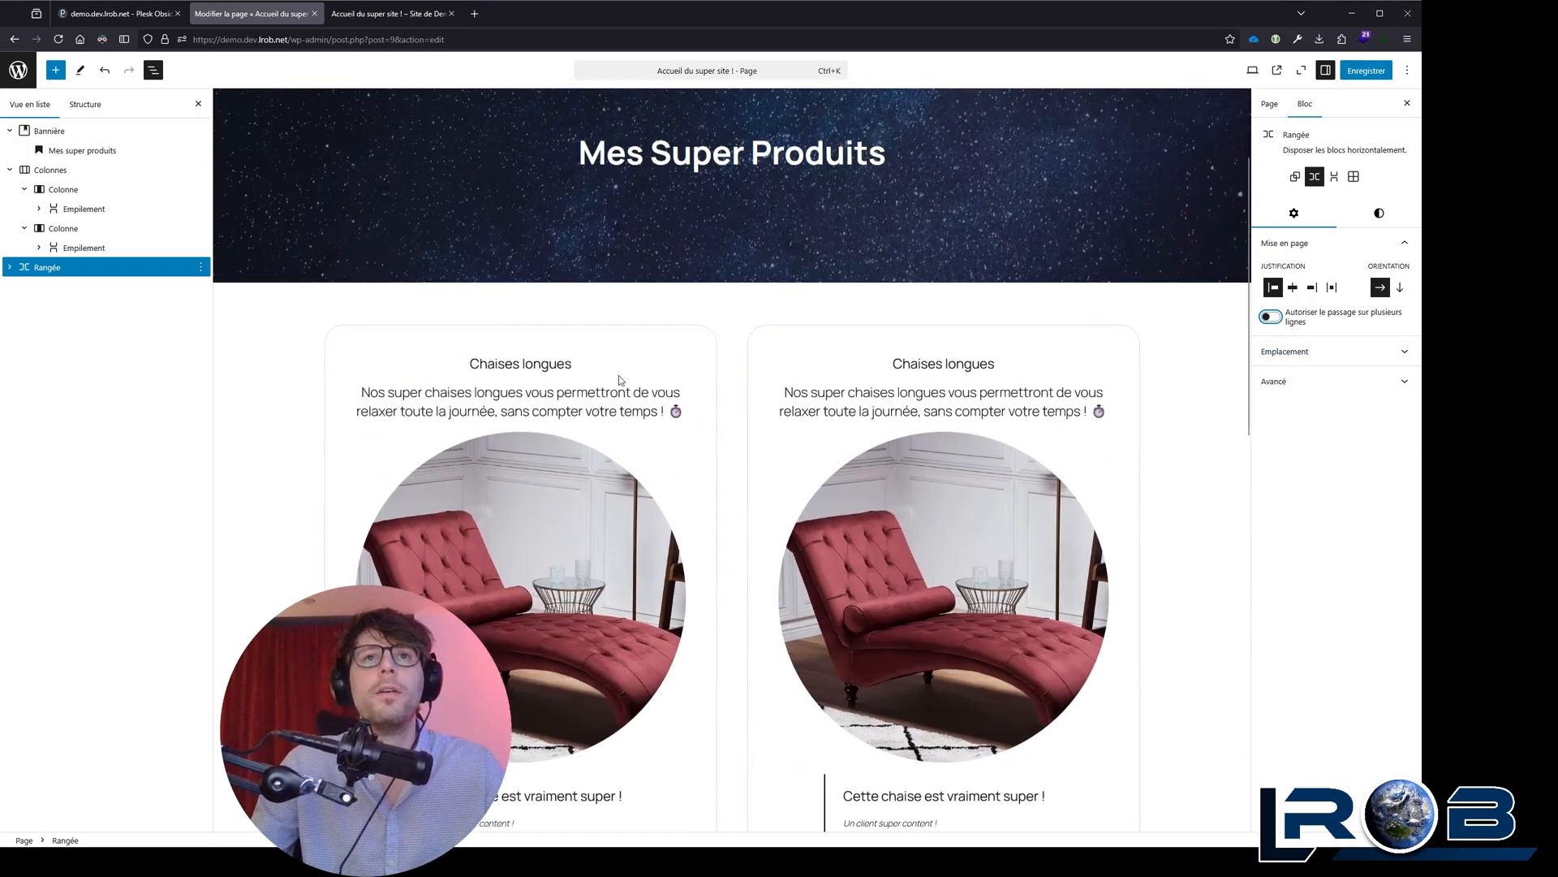
{"action": "left_click", "coordinate": [692, 329]}
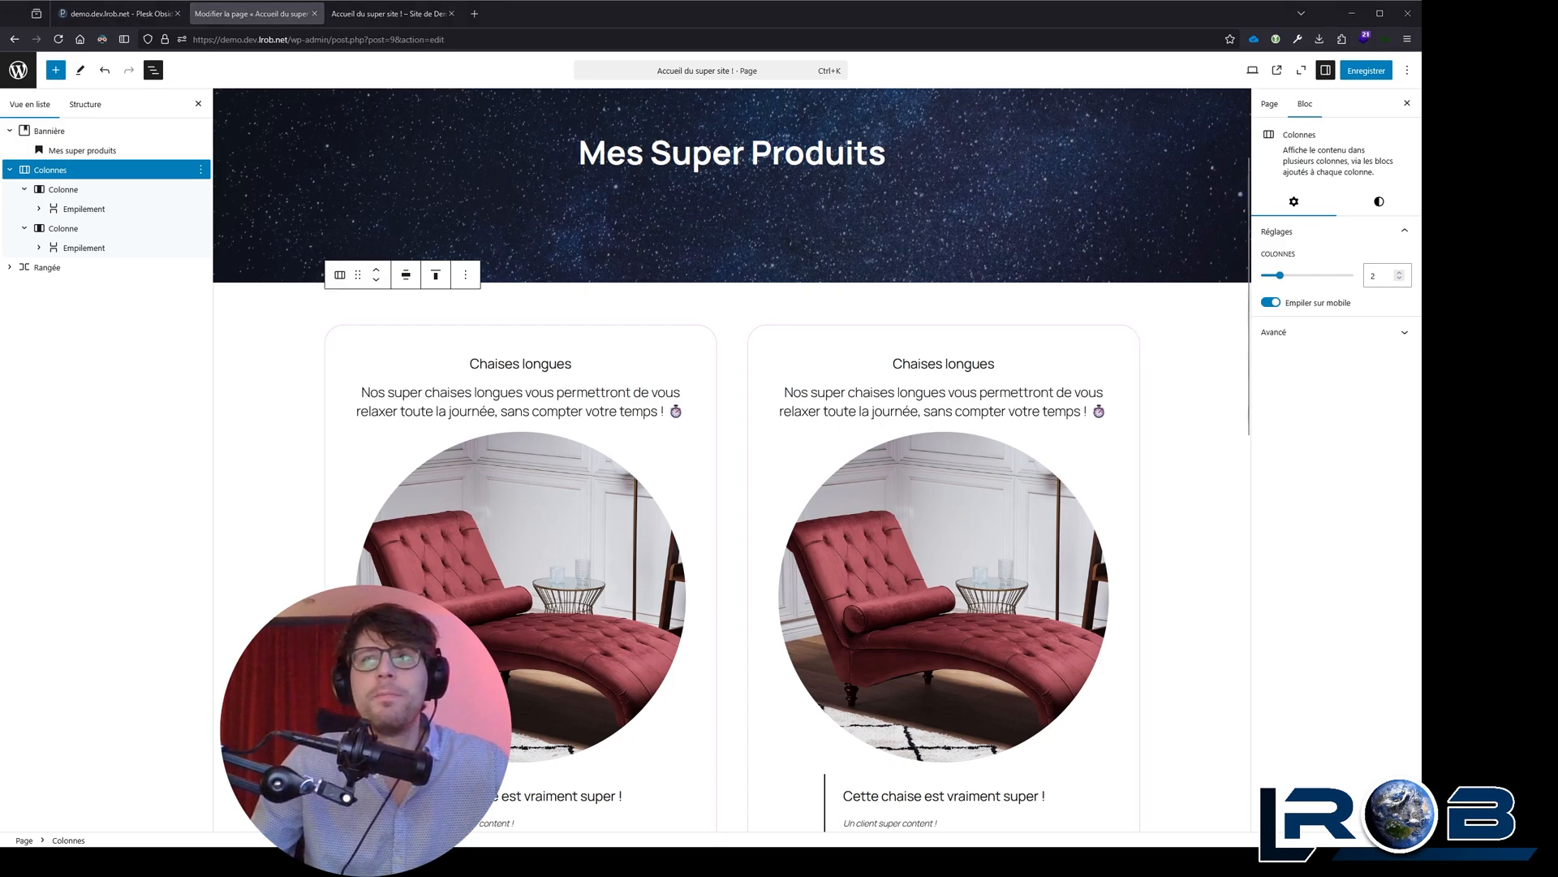
{"action": "left_click_drag", "start_coordinate": [1422, 487], "coordinate": [1510, 487]}
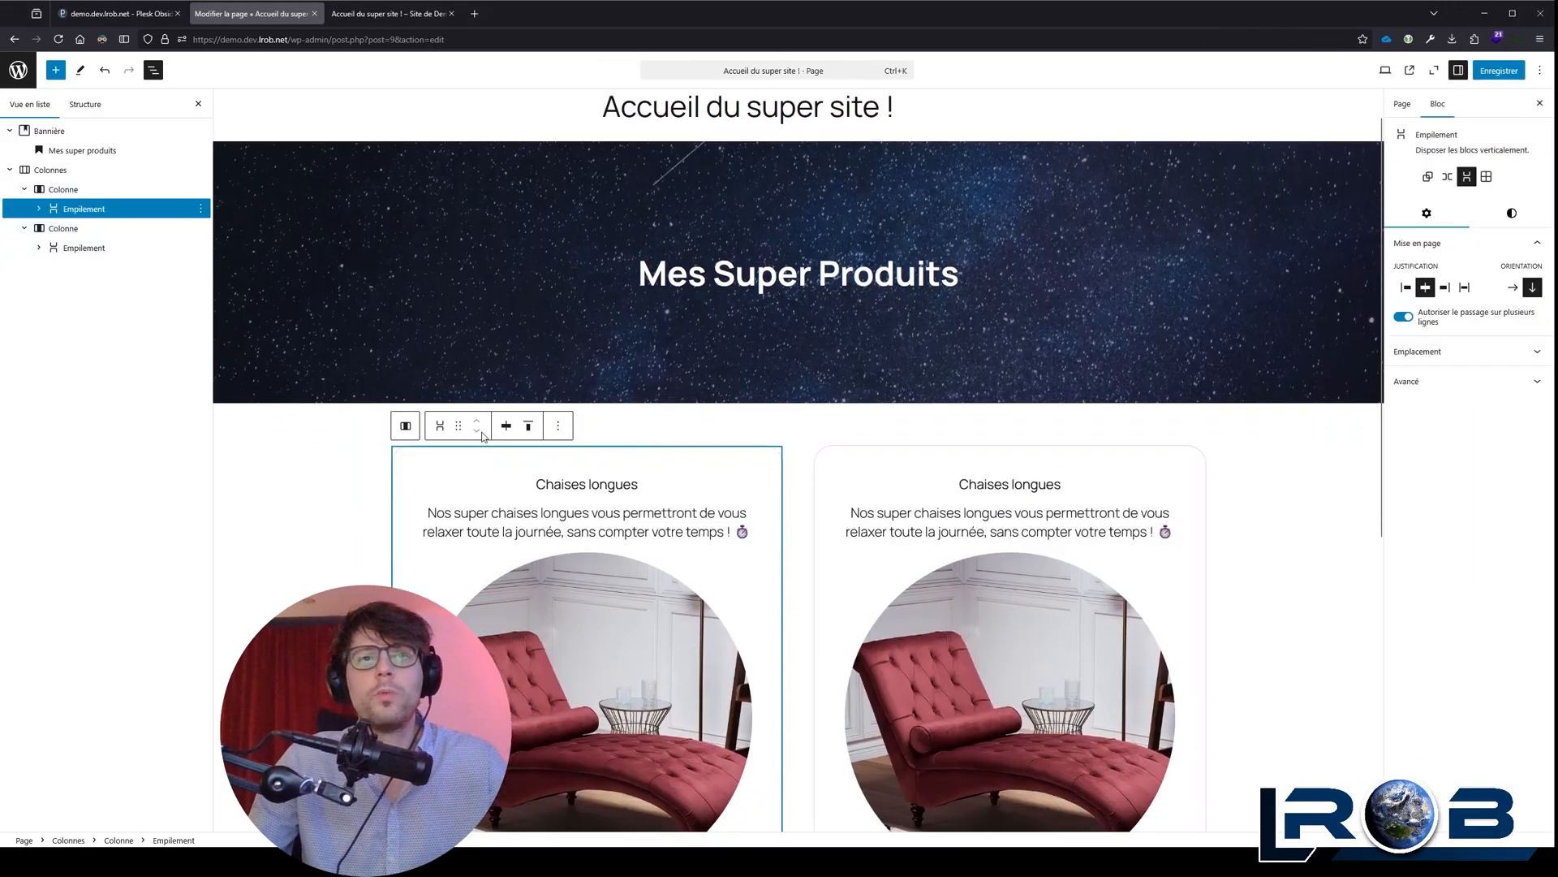
{"action": "scroll", "coordinate": [496, 398], "scroll_direction": "down", "scroll_amount": 2}
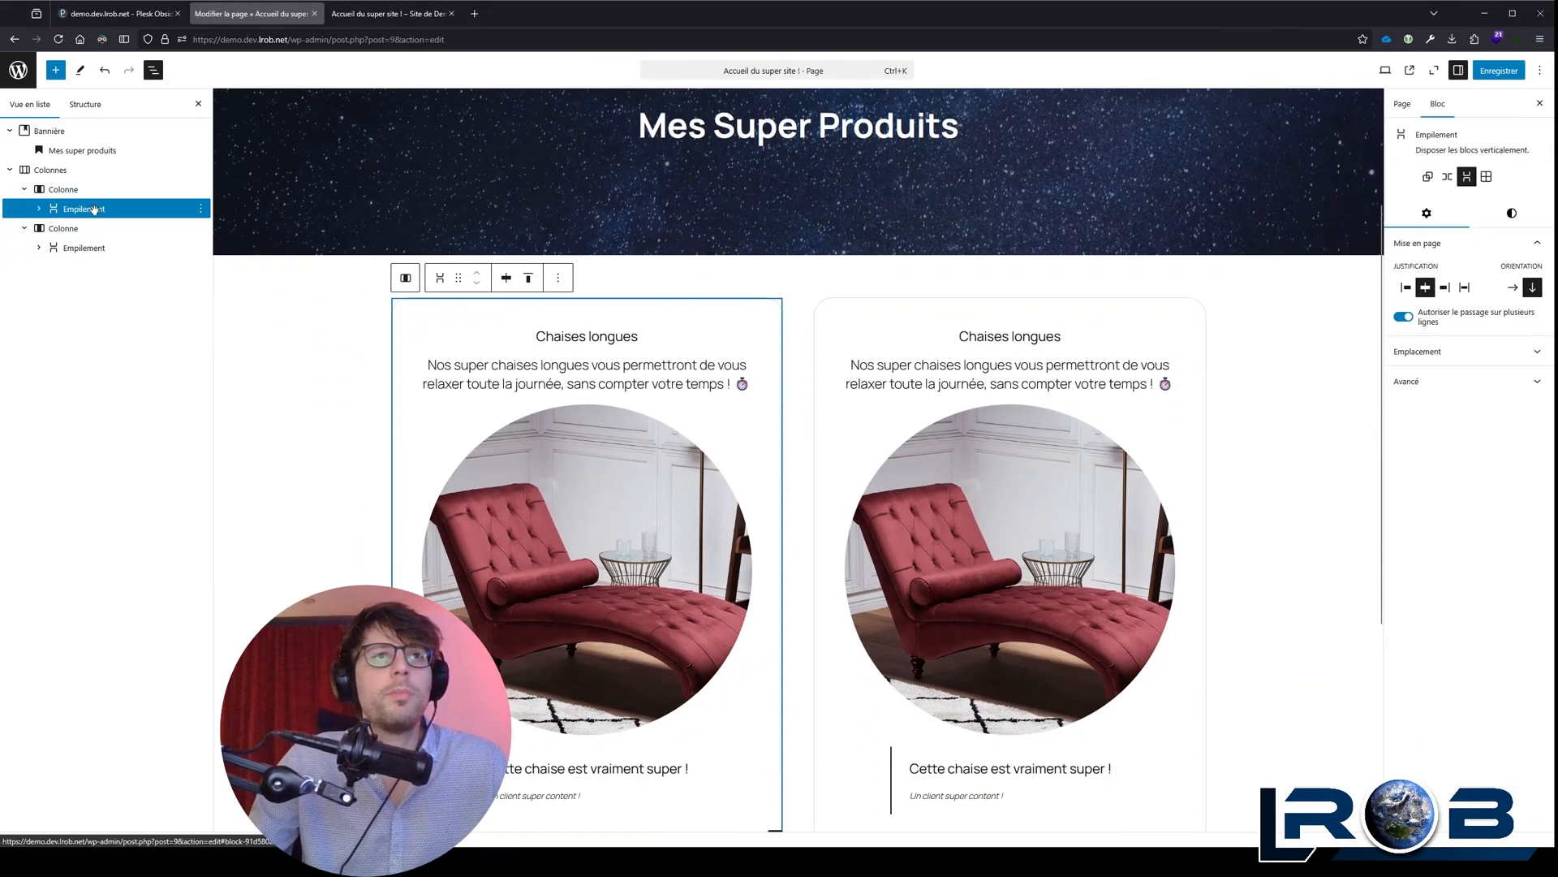
Step: Try the preset styles on the first column's stack and apply Style 3
{"action": "left_click", "coordinate": [1513, 213]}
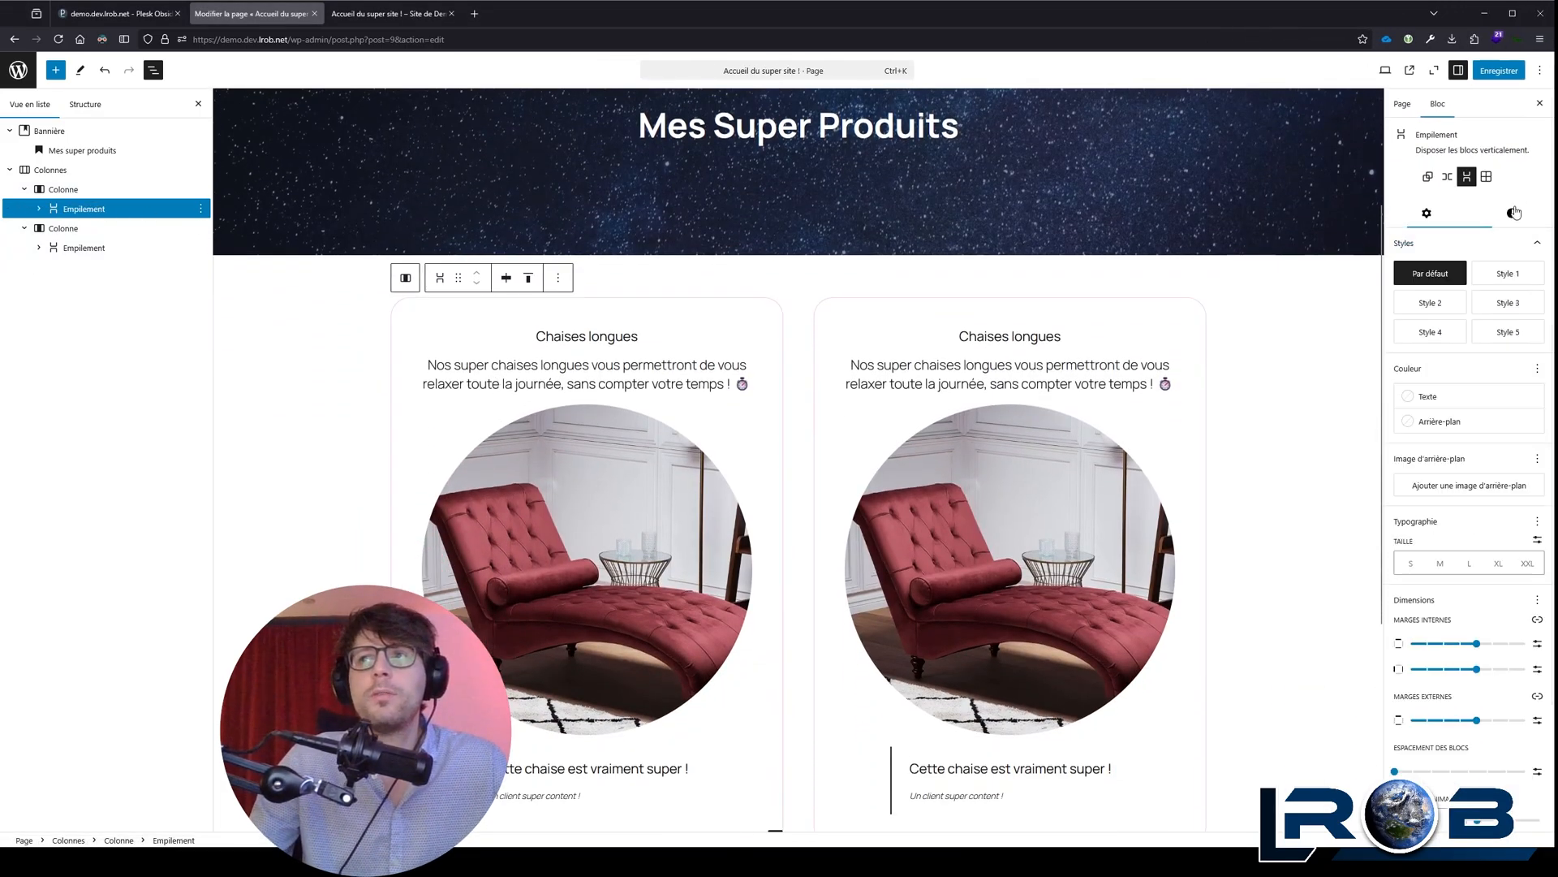
{"action": "left_click", "coordinate": [1507, 274]}
{"action": "left_click", "coordinate": [1512, 304]}
{"action": "left_click", "coordinate": [1431, 303]}
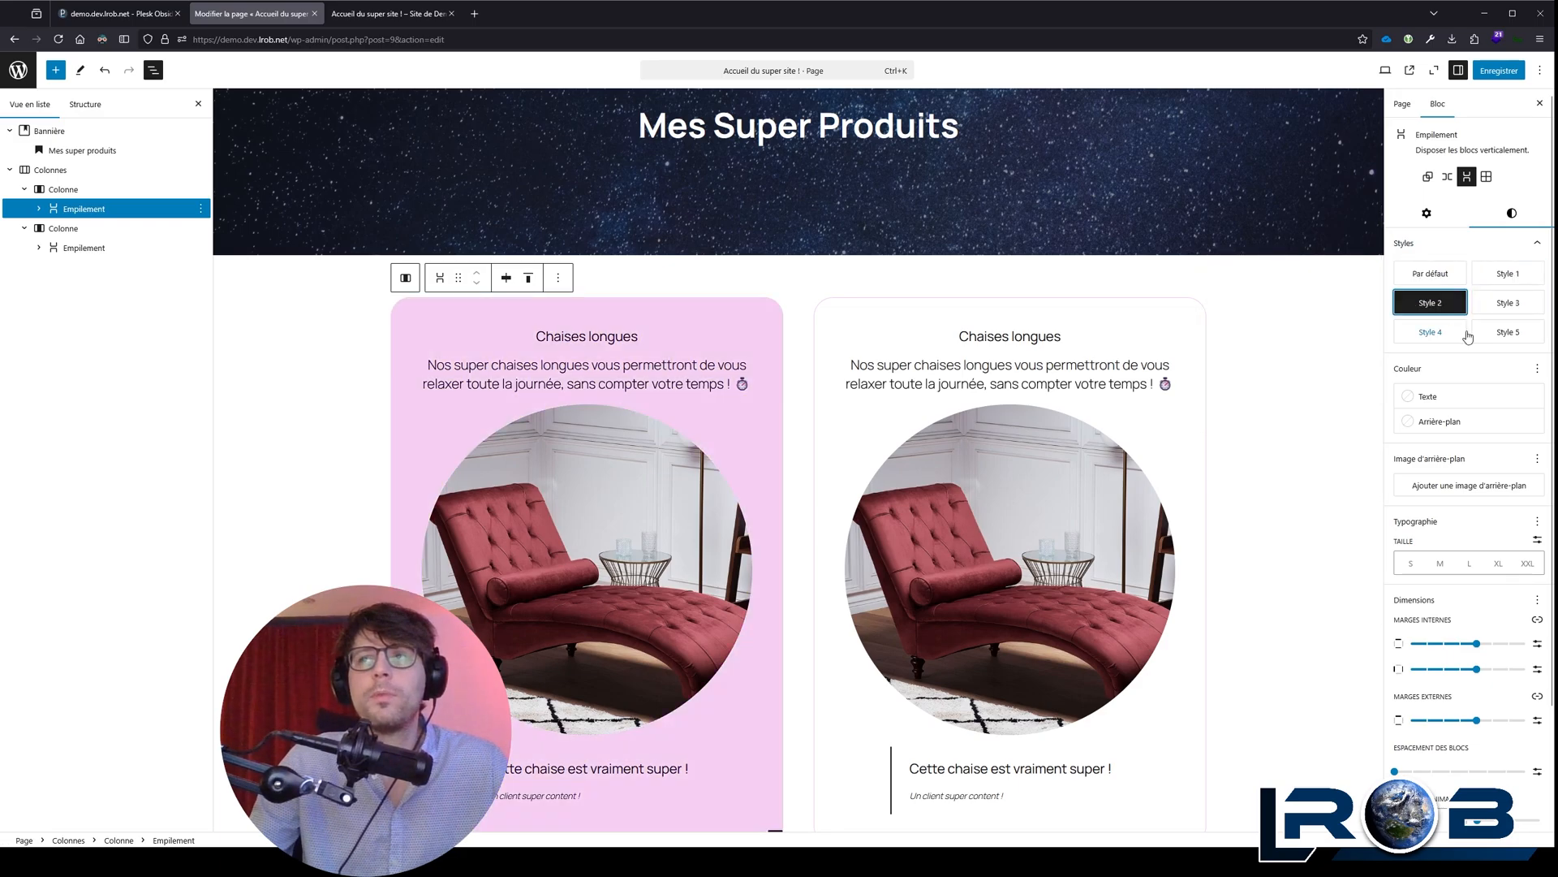
{"action": "left_click", "coordinate": [1431, 333]}
{"action": "left_click", "coordinate": [1515, 332]}
{"action": "left_click", "coordinate": [1507, 303]}
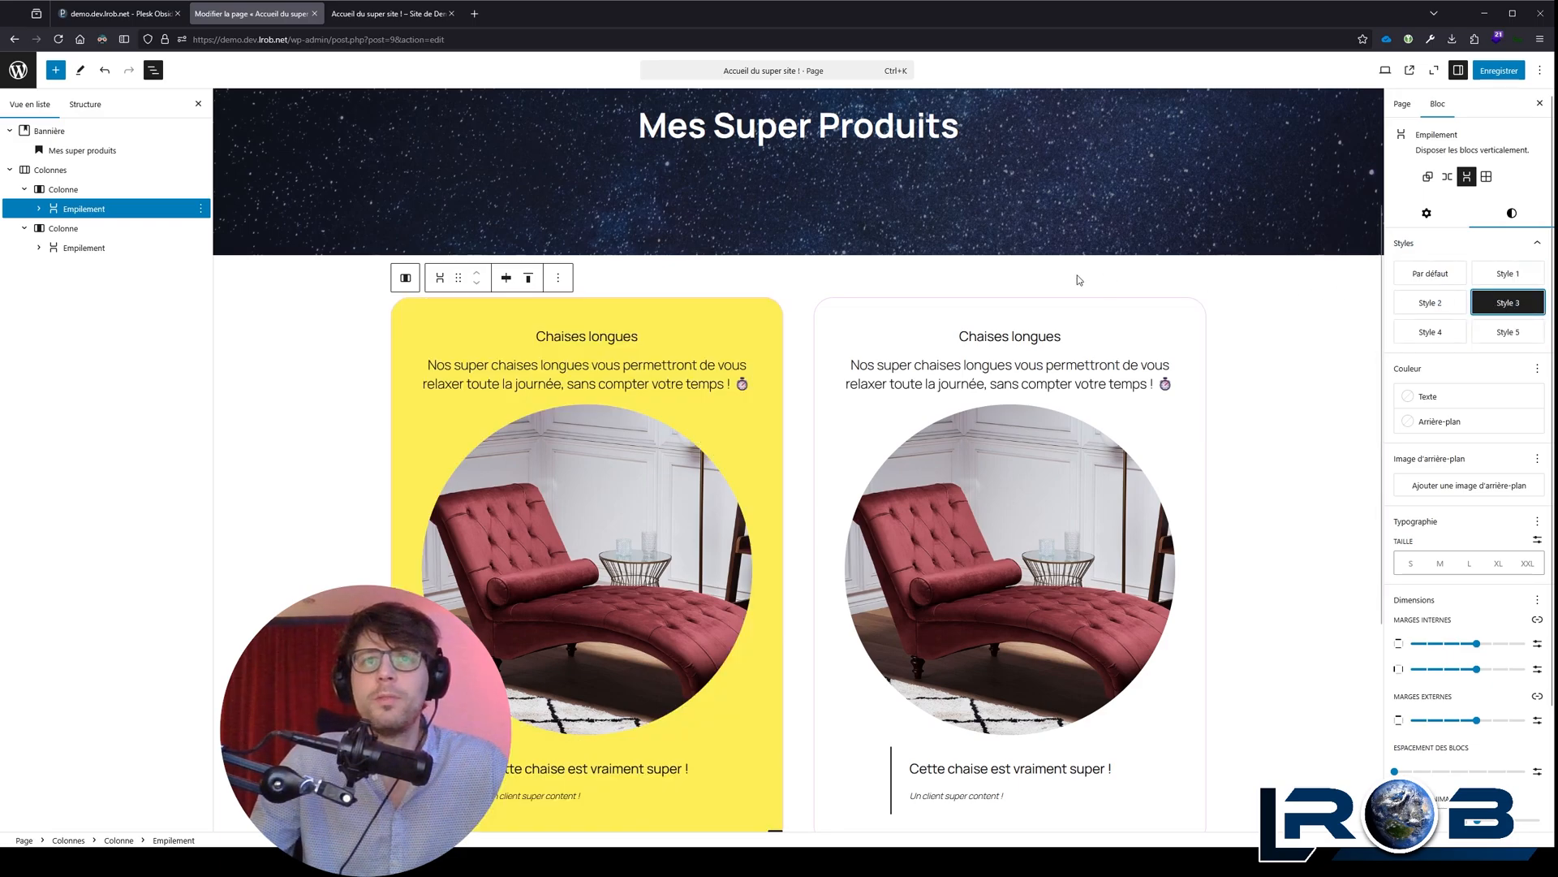
Step: Apply Style 2 to the second column's stack
{"action": "scroll", "coordinate": [859, 201], "scroll_direction": "down", "scroll_amount": 2}
{"action": "left_click", "coordinate": [859, 201]}
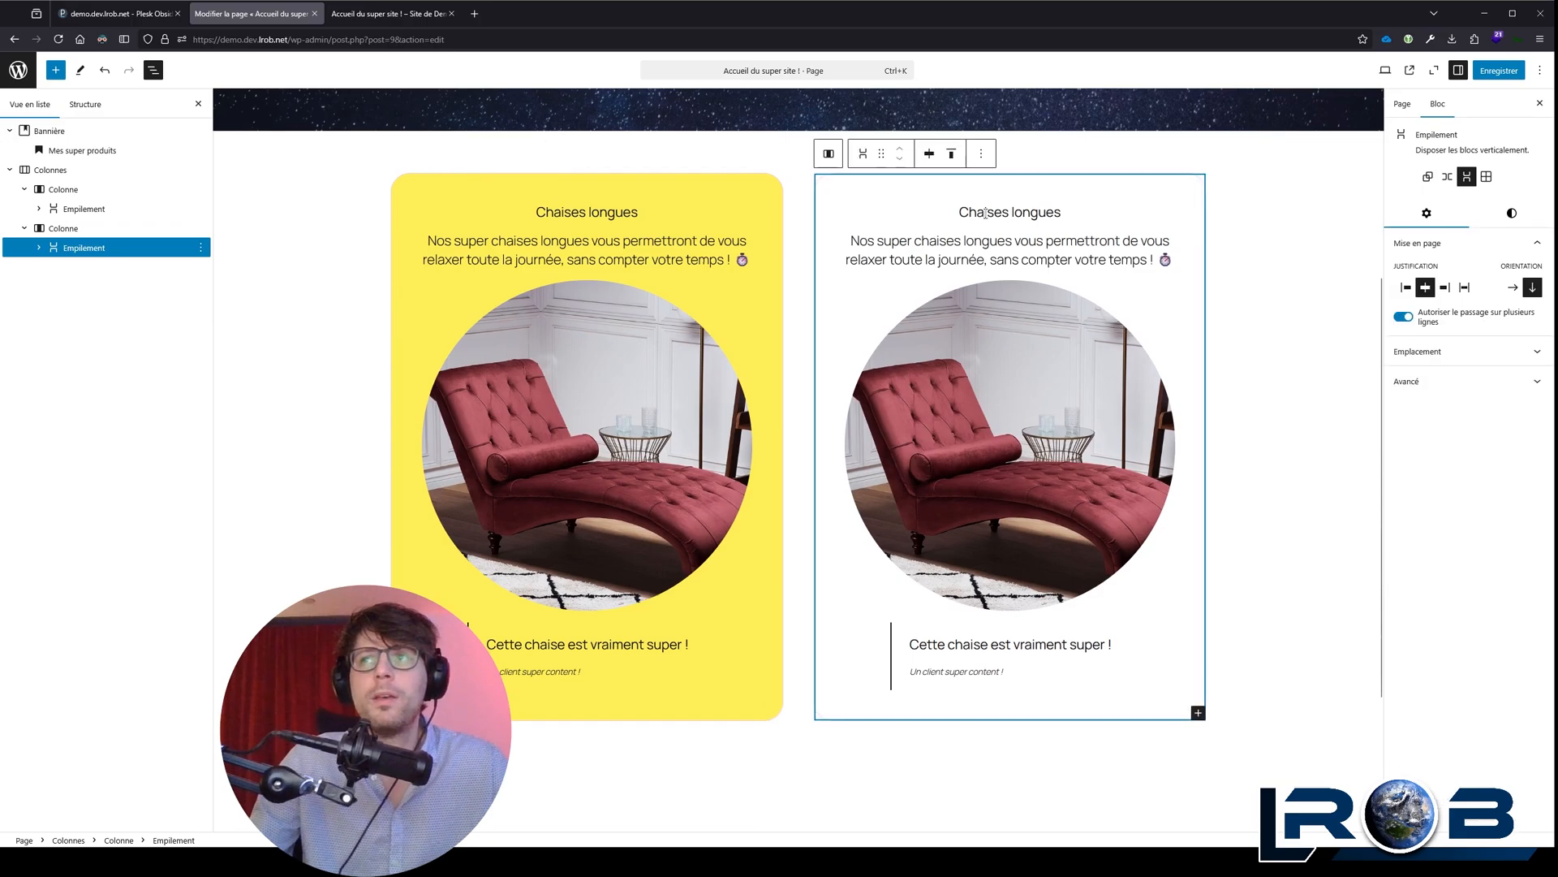
{"action": "left_click", "coordinate": [1513, 214]}
{"action": "left_click", "coordinate": [1439, 304]}
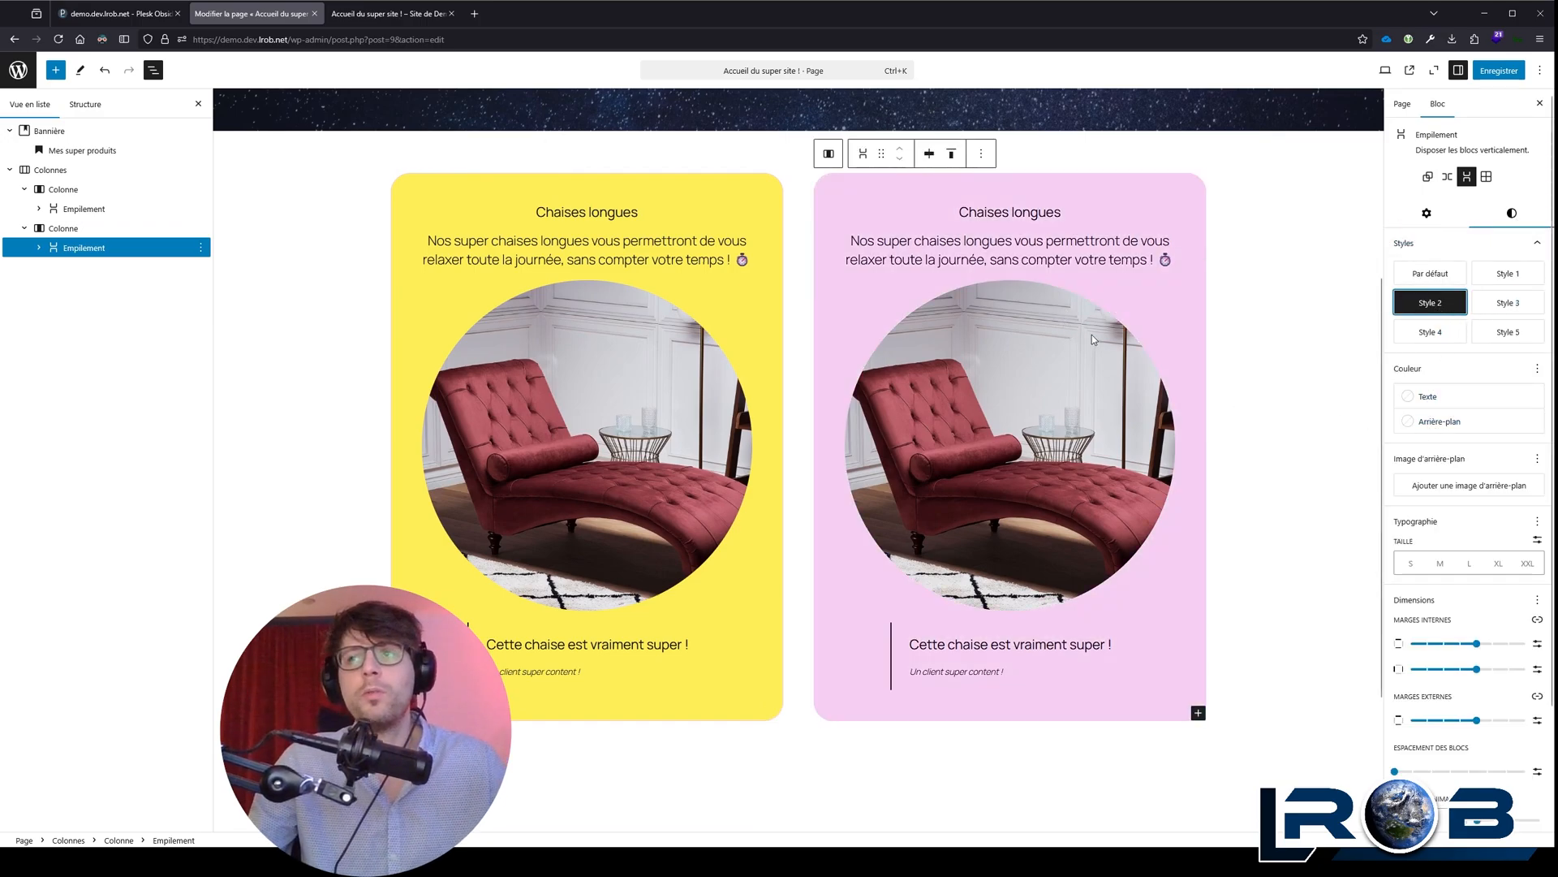
Step: Try the Accent 2 background on the second column's stack, and replace it with custom light red #FFAAAA
{"action": "left_click", "coordinate": [1452, 425]}
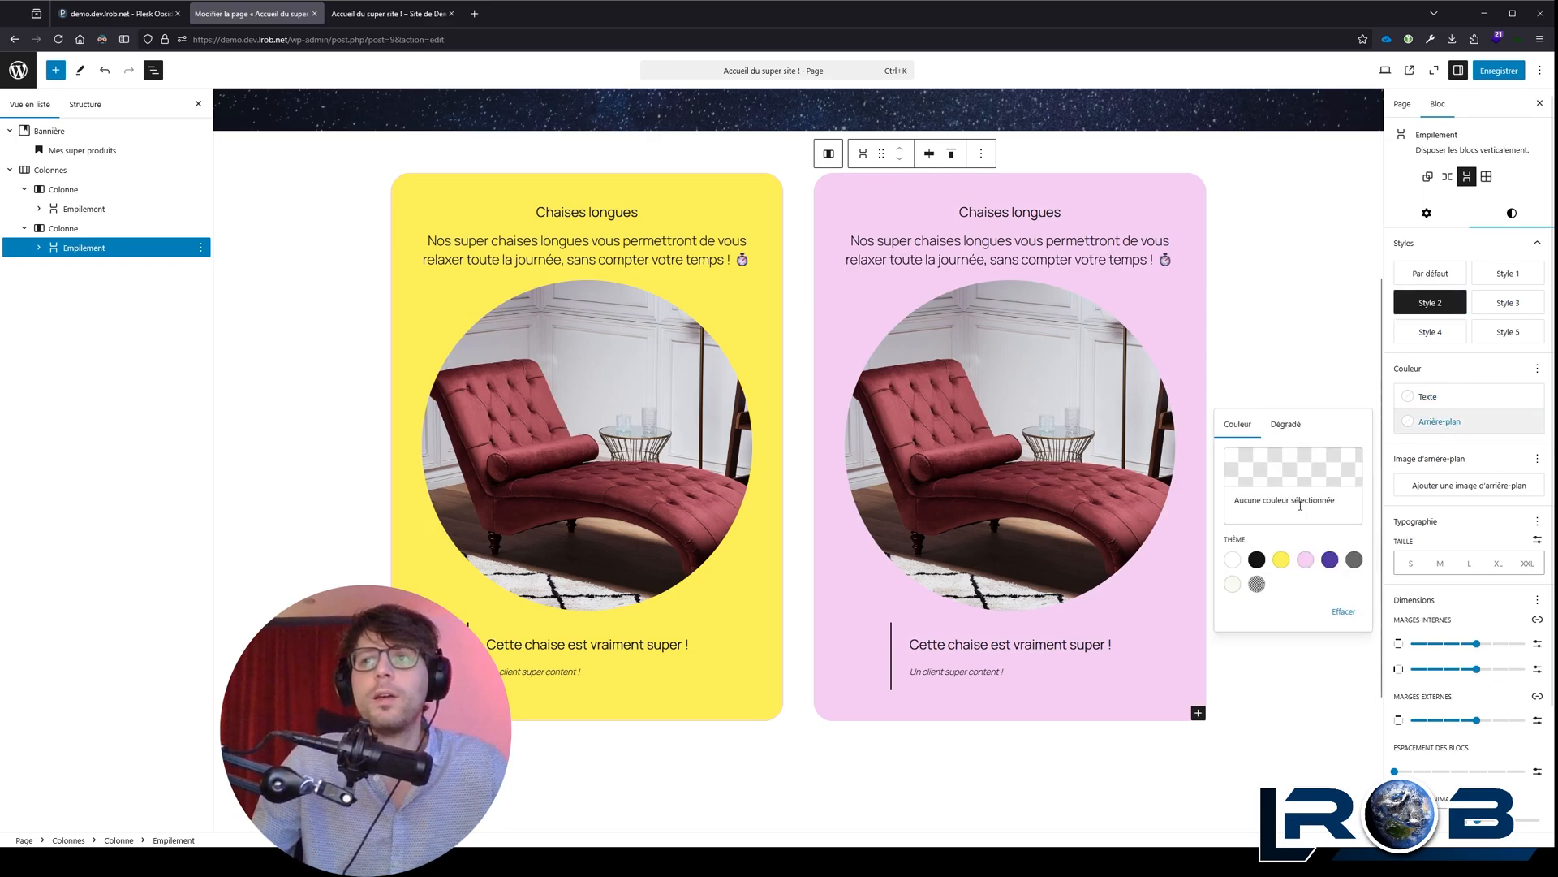
{"action": "left_click", "coordinate": [1304, 560]}
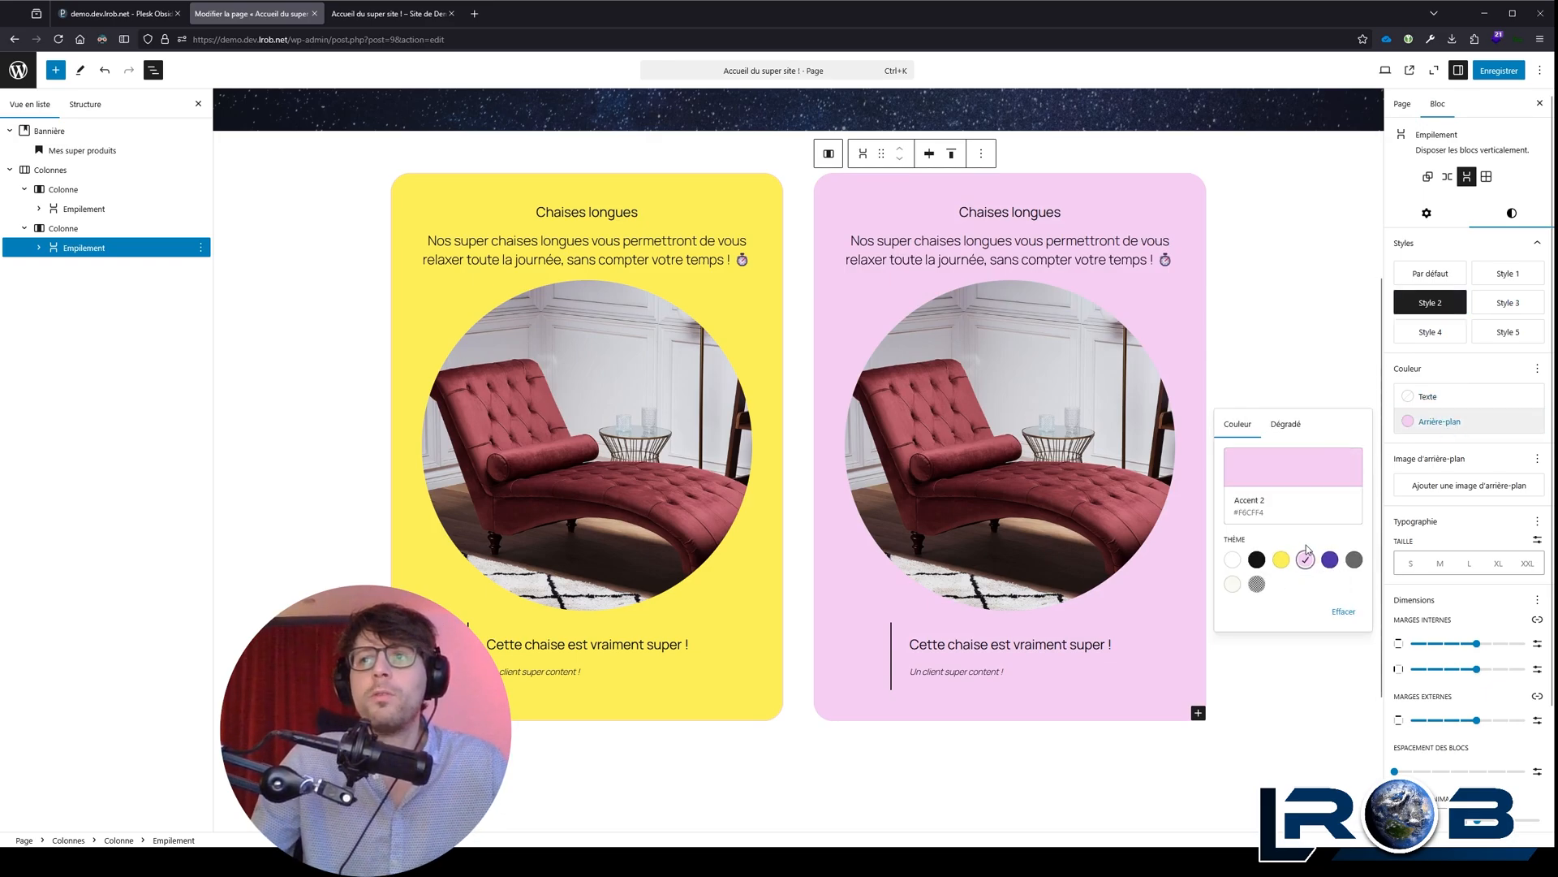
{"action": "left_click", "coordinate": [1294, 469]}
{"action": "left_click", "coordinate": [1149, 459]}
{"action": "left_click_drag", "start_coordinate": [1152, 461], "coordinate": [1123, 447]}
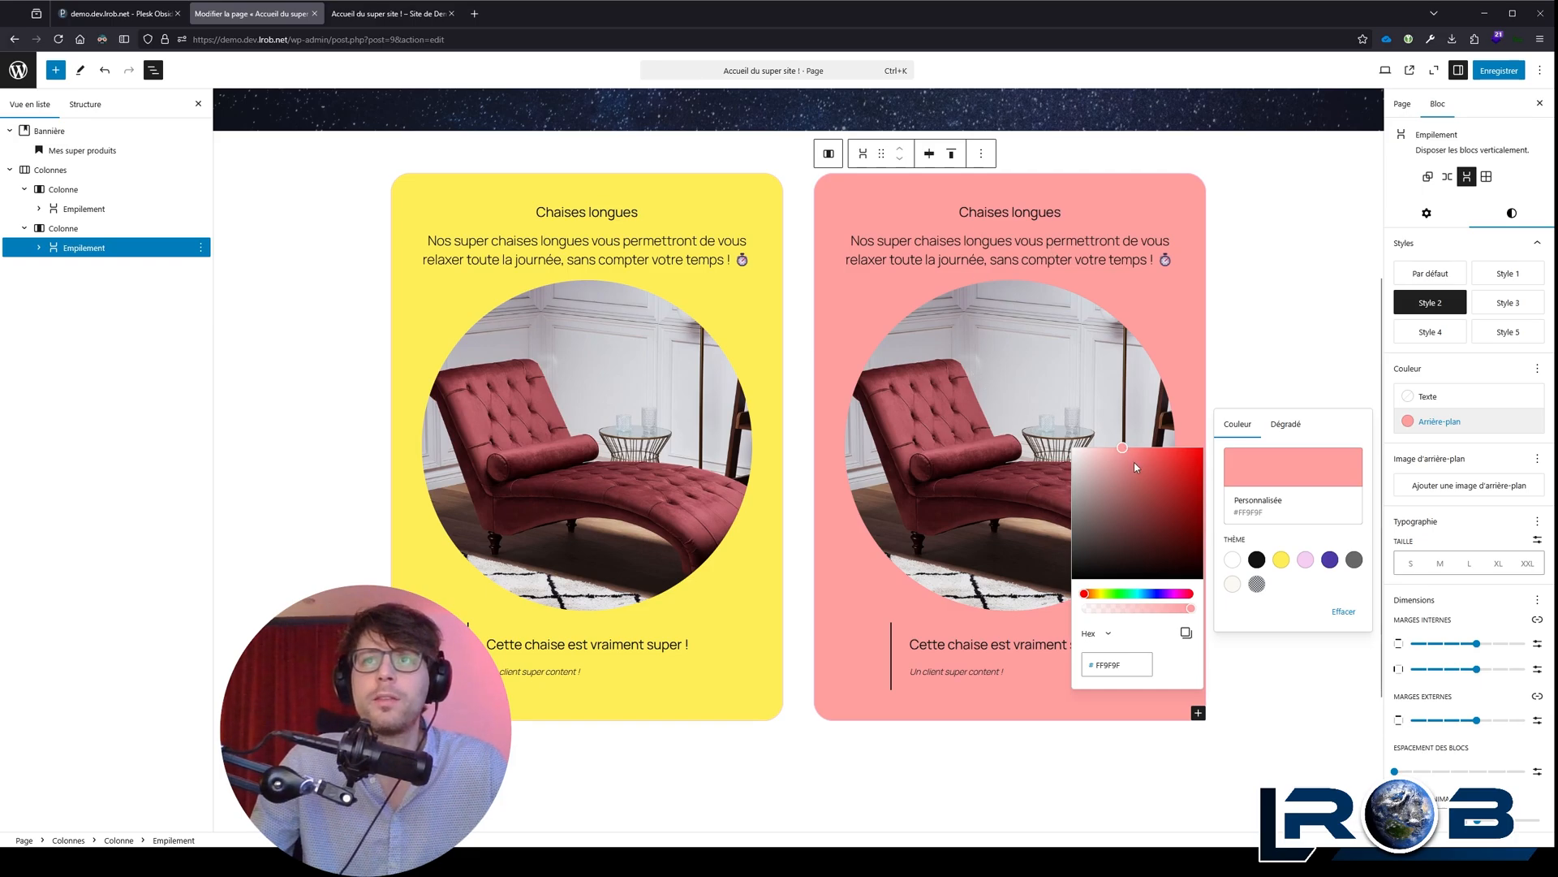
{"action": "left_click_drag", "start_coordinate": [1138, 456], "coordinate": [1117, 426]}
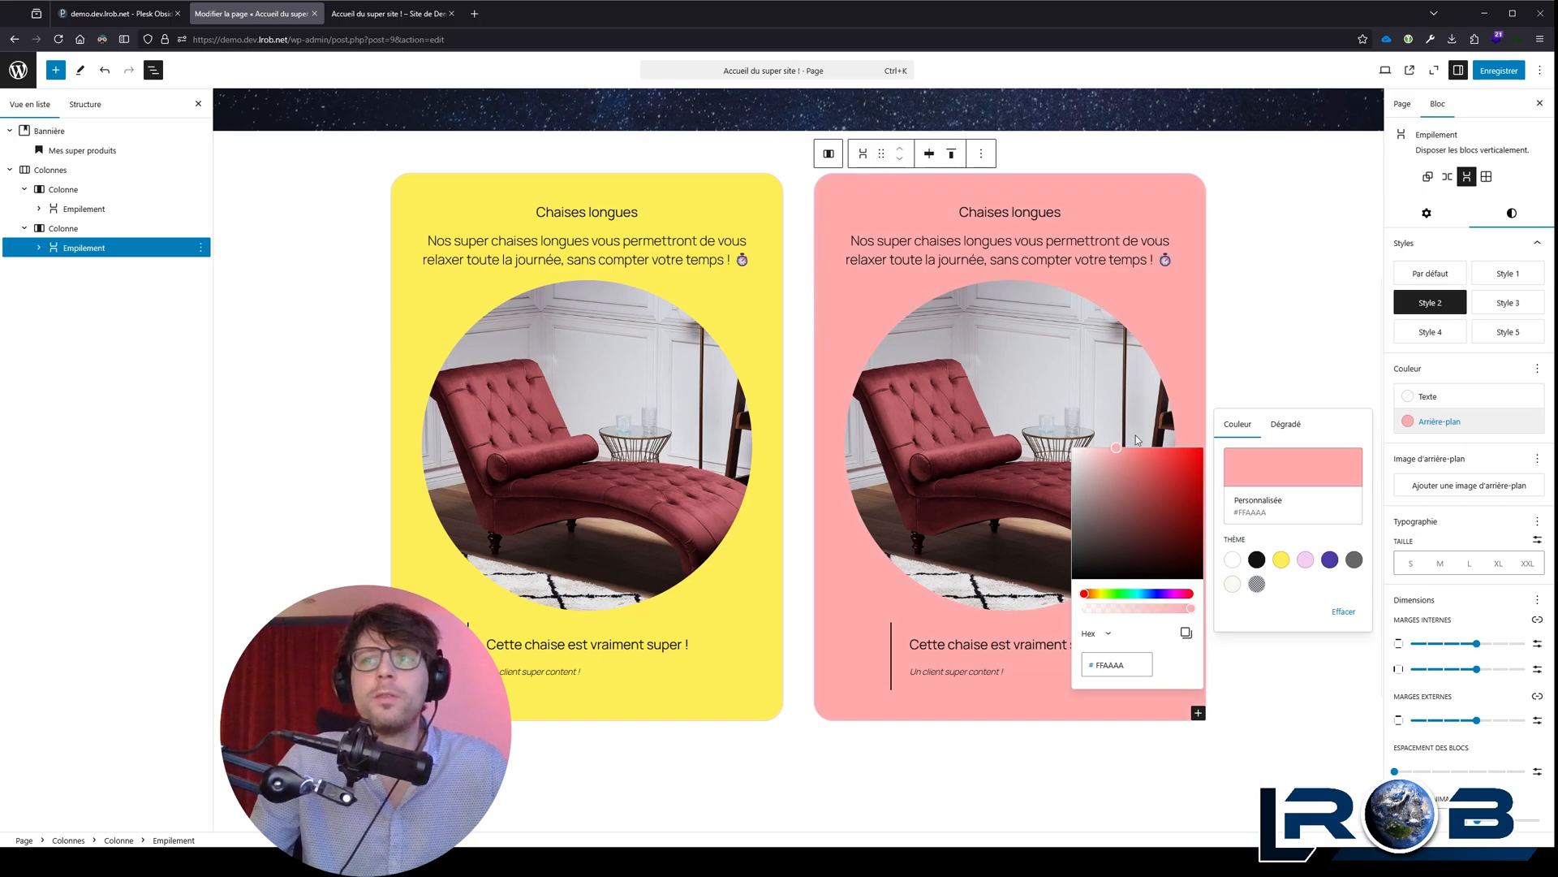
Step: Reset the stack's background to Accent 2 and shift its hue to light green #E9F5CE
{"action": "left_click", "coordinate": [1305, 560]}
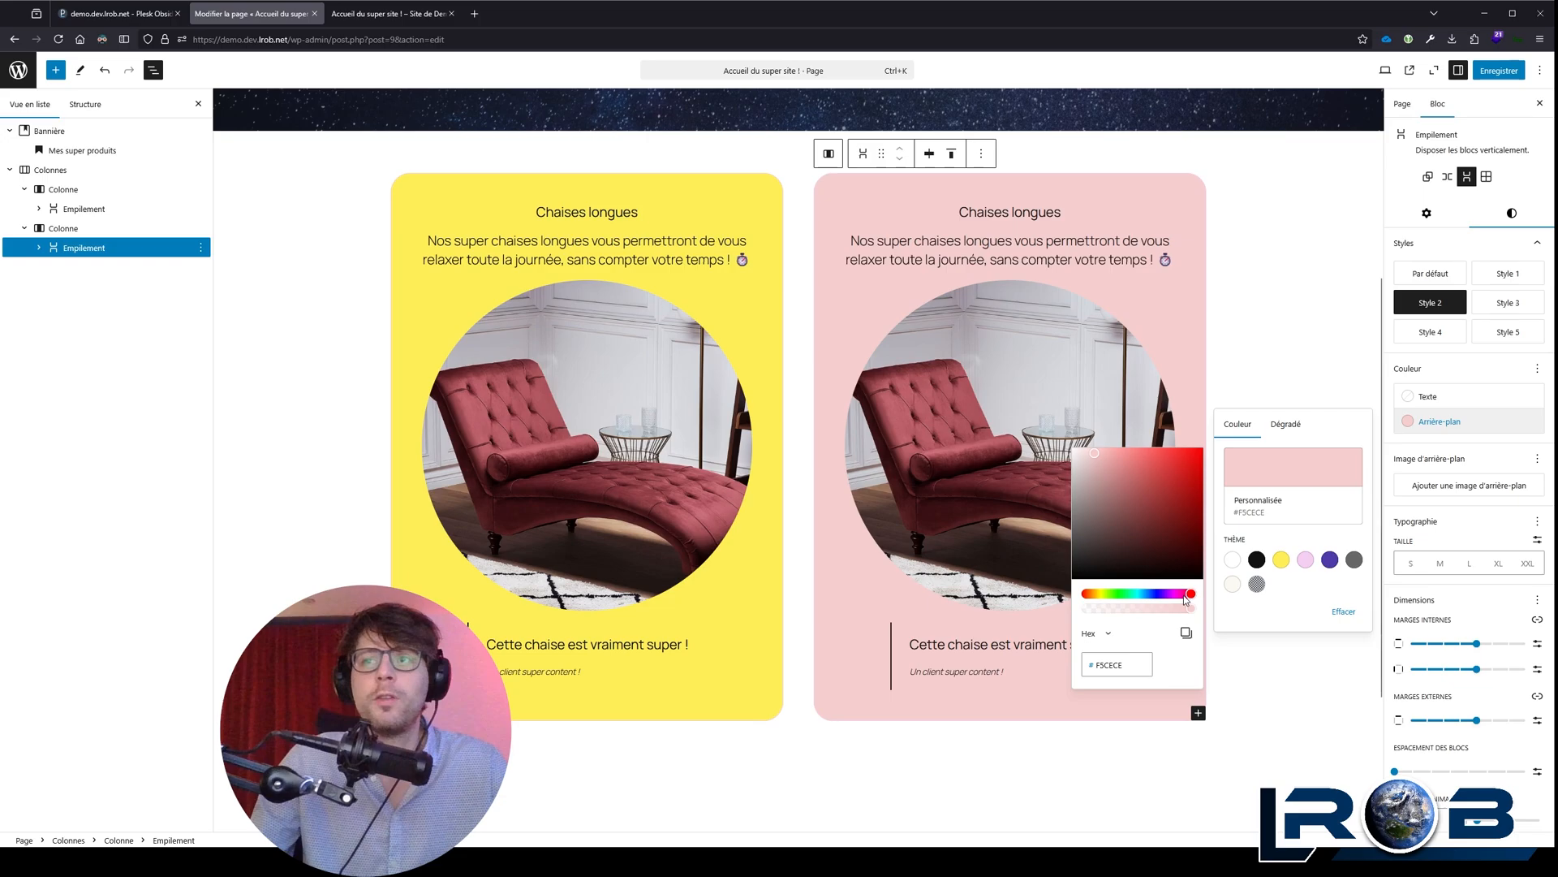
{"action": "left_click", "coordinate": [1305, 560]}
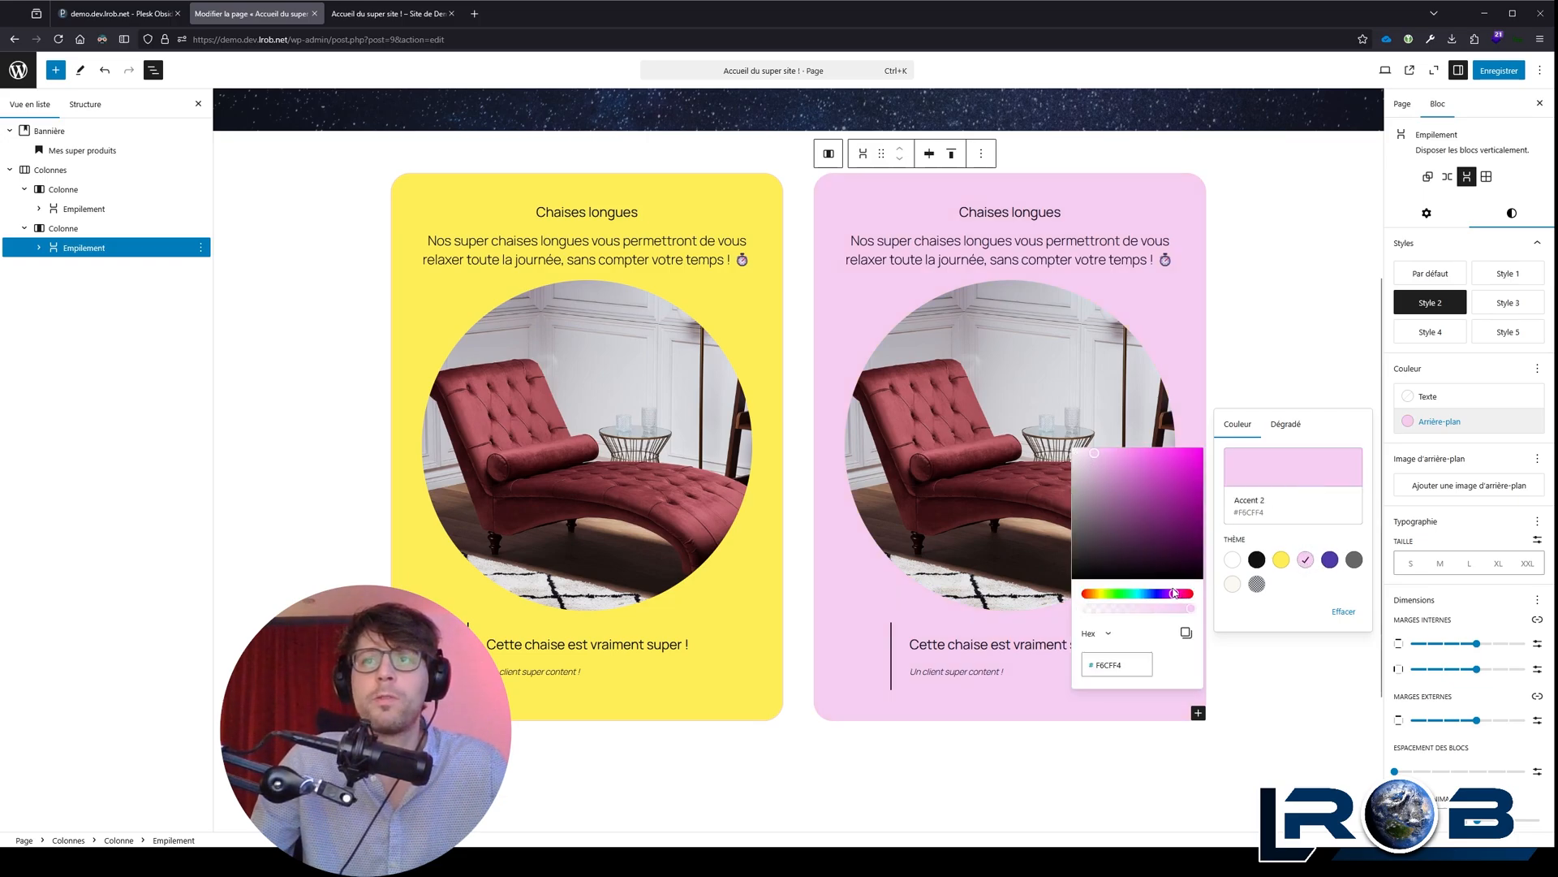
{"action": "left_click_drag", "start_coordinate": [1174, 594], "coordinate": [1084, 563]}
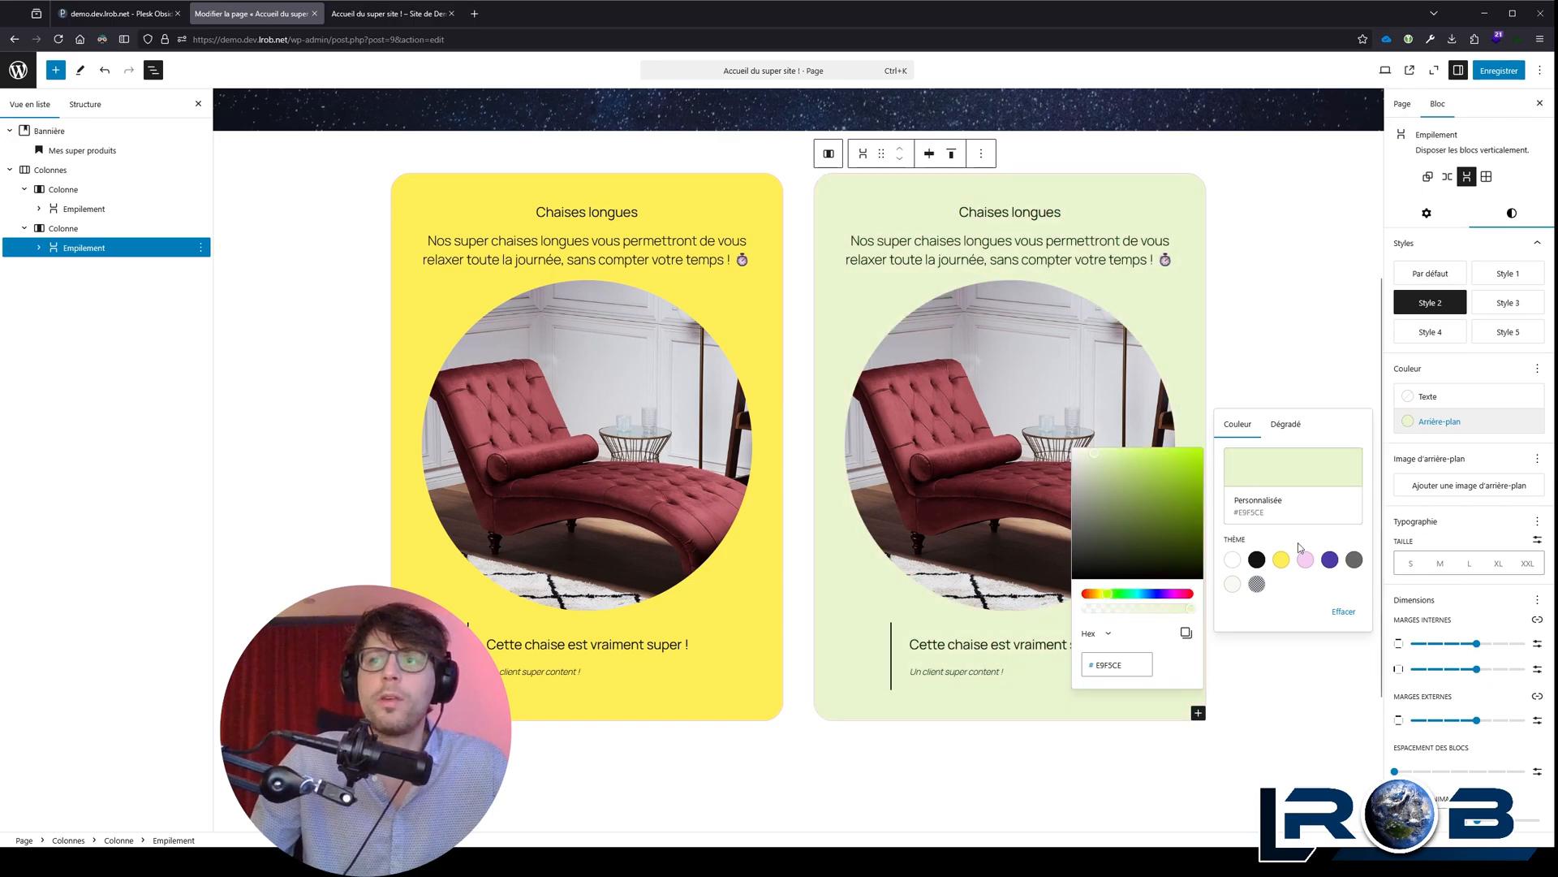
Step: Try the white, Contrast and Accent 1 to Accent 4 theme backgrounds on the second column's stack
{"action": "left_click", "coordinate": [1232, 559]}
{"action": "left_click", "coordinate": [1258, 559]}
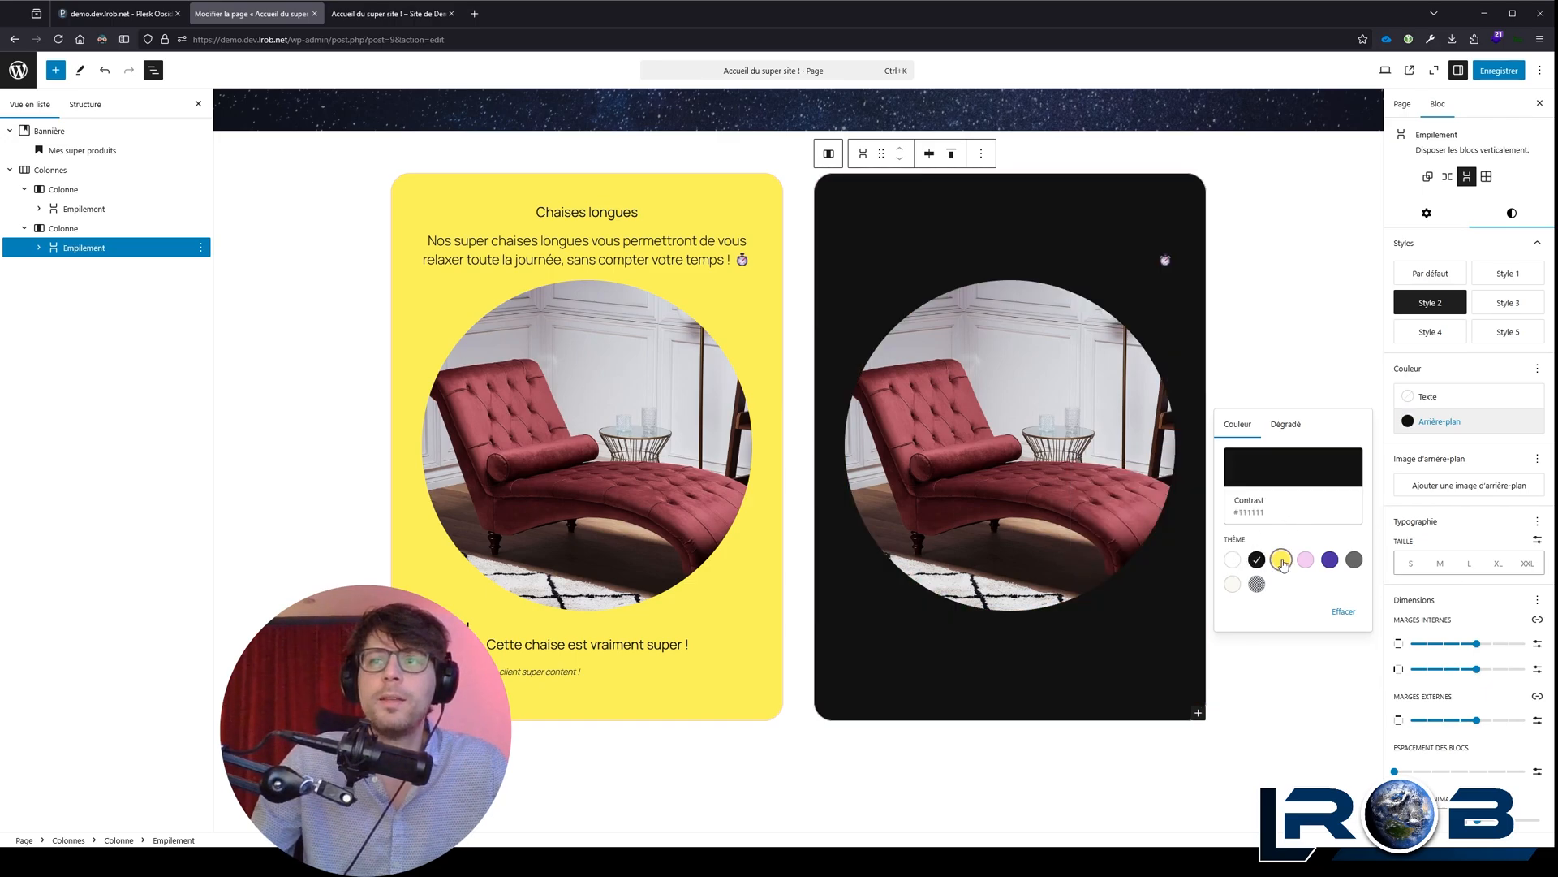
{"action": "left_click", "coordinate": [1281, 559]}
{"action": "left_click", "coordinate": [1306, 559]}
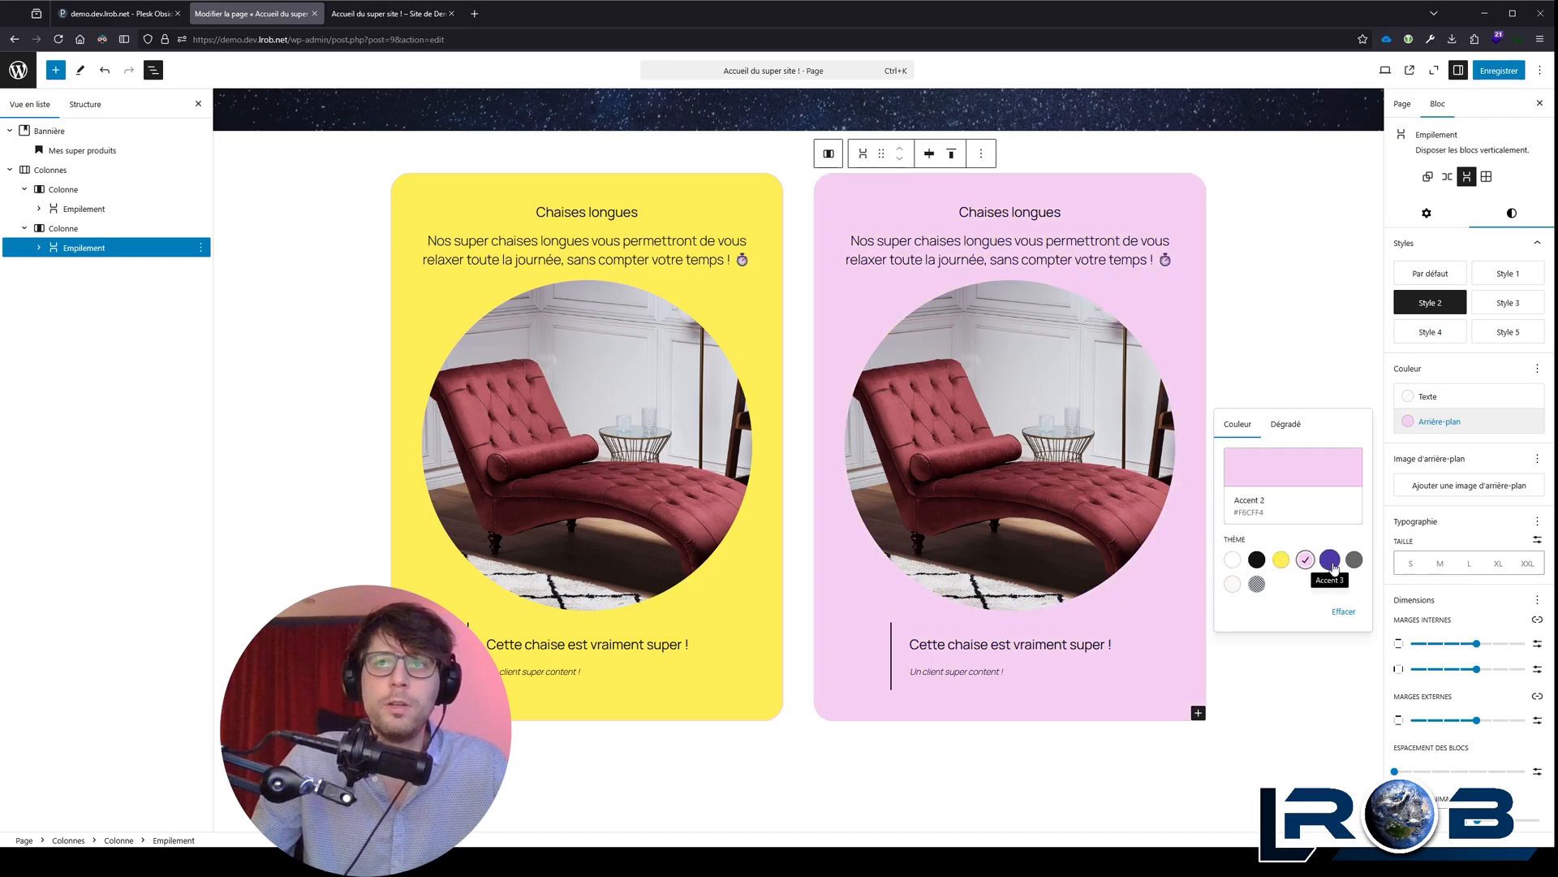
{"action": "left_click", "coordinate": [1335, 562]}
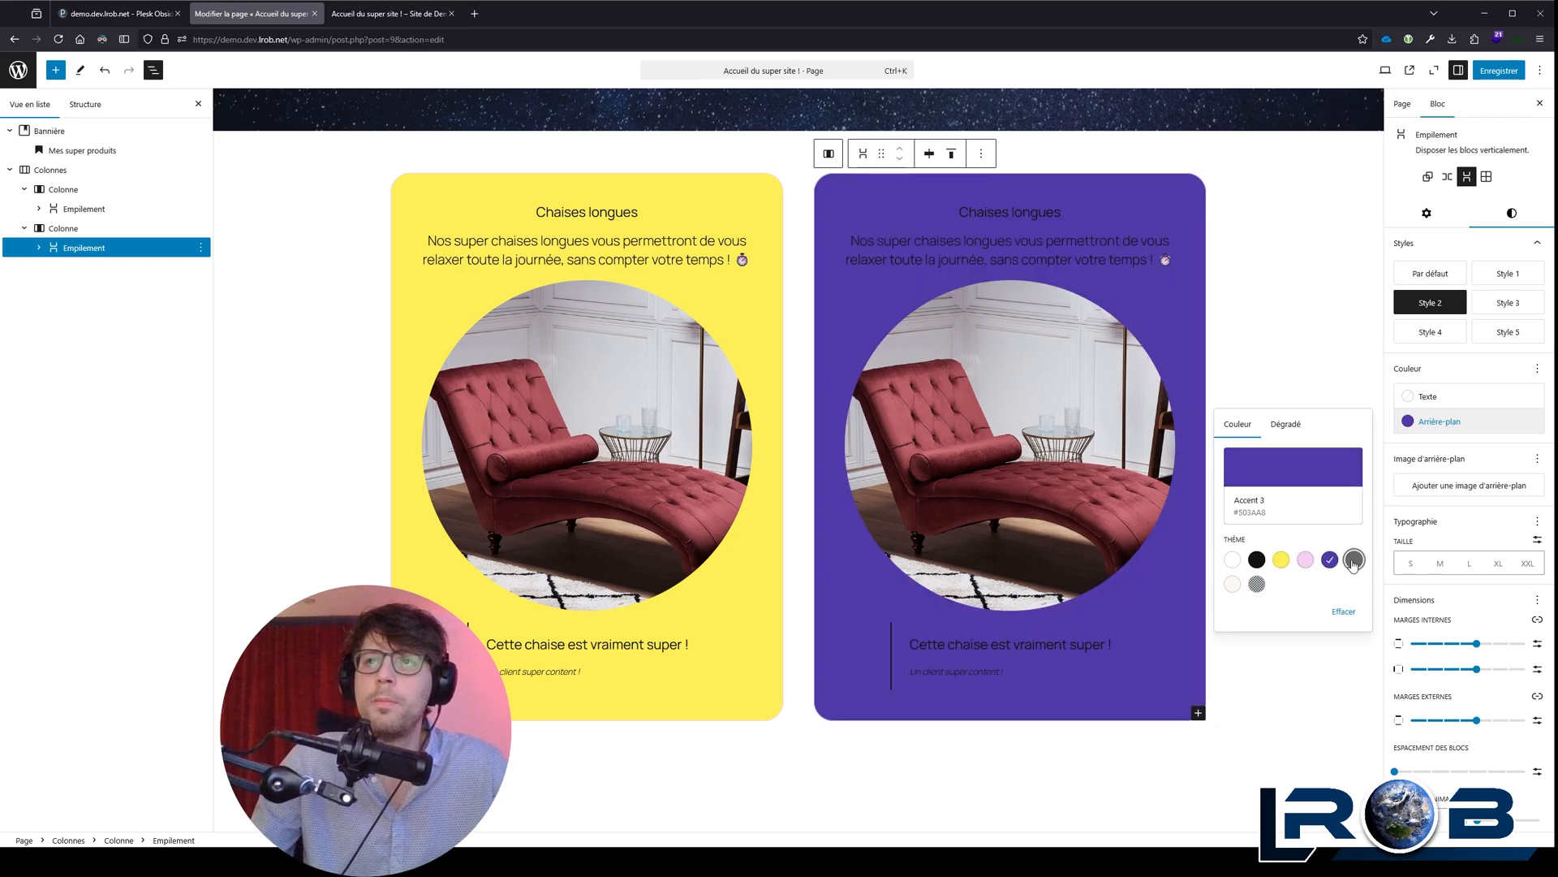
{"action": "left_click", "coordinate": [1353, 562]}
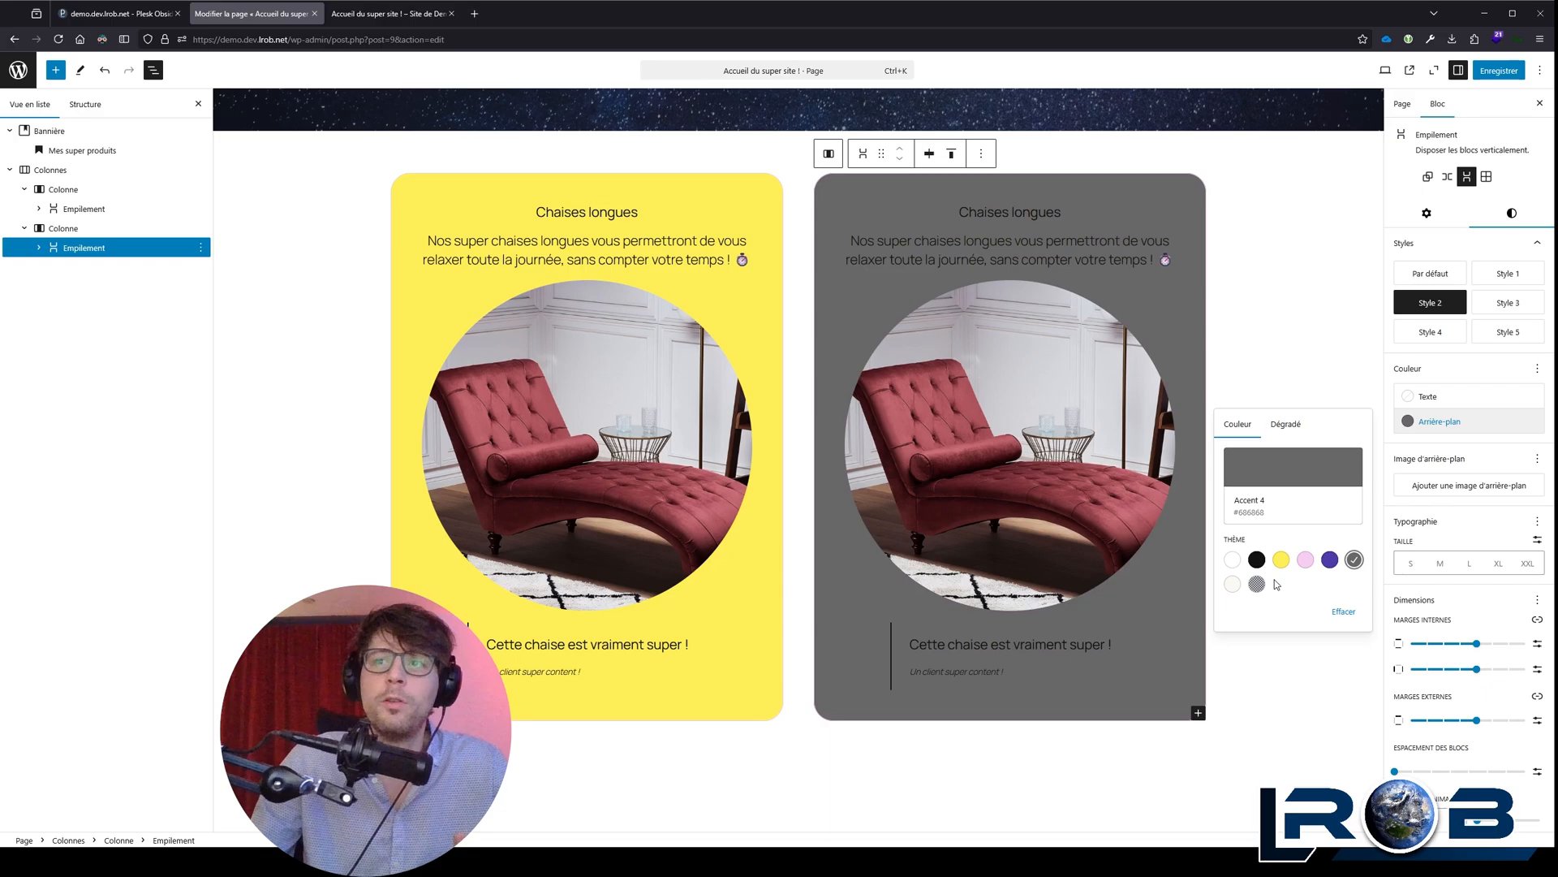
Step: Try a custom grey #696969 background on the second column's stack, and return it to Accent 4
{"action": "left_click", "coordinate": [1321, 482]}
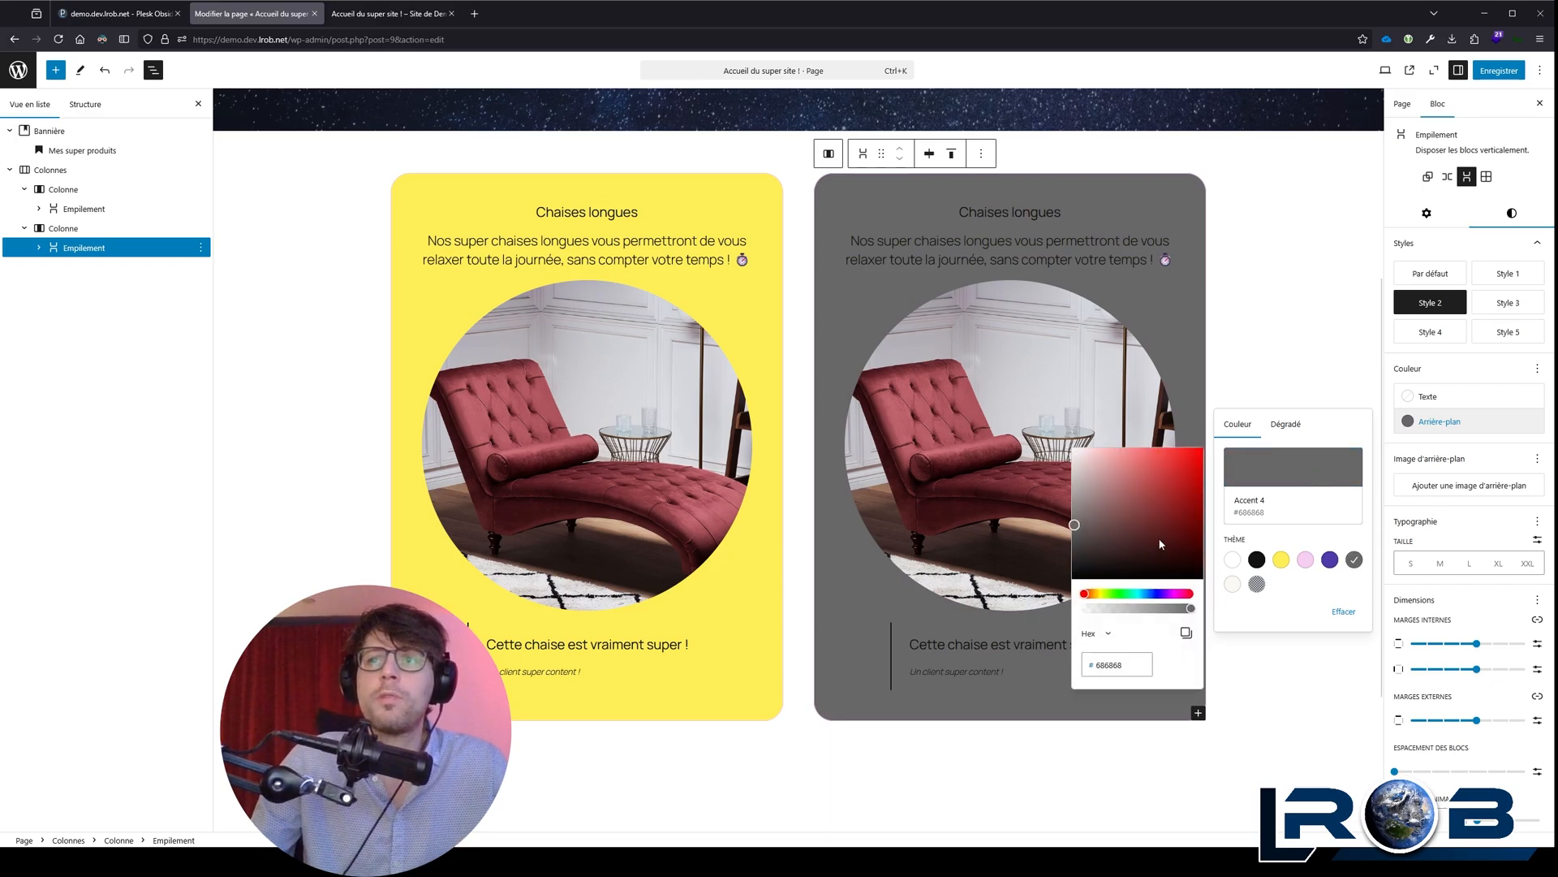
{"action": "left_click_drag", "start_coordinate": [1092, 599], "coordinate": [1096, 595]}
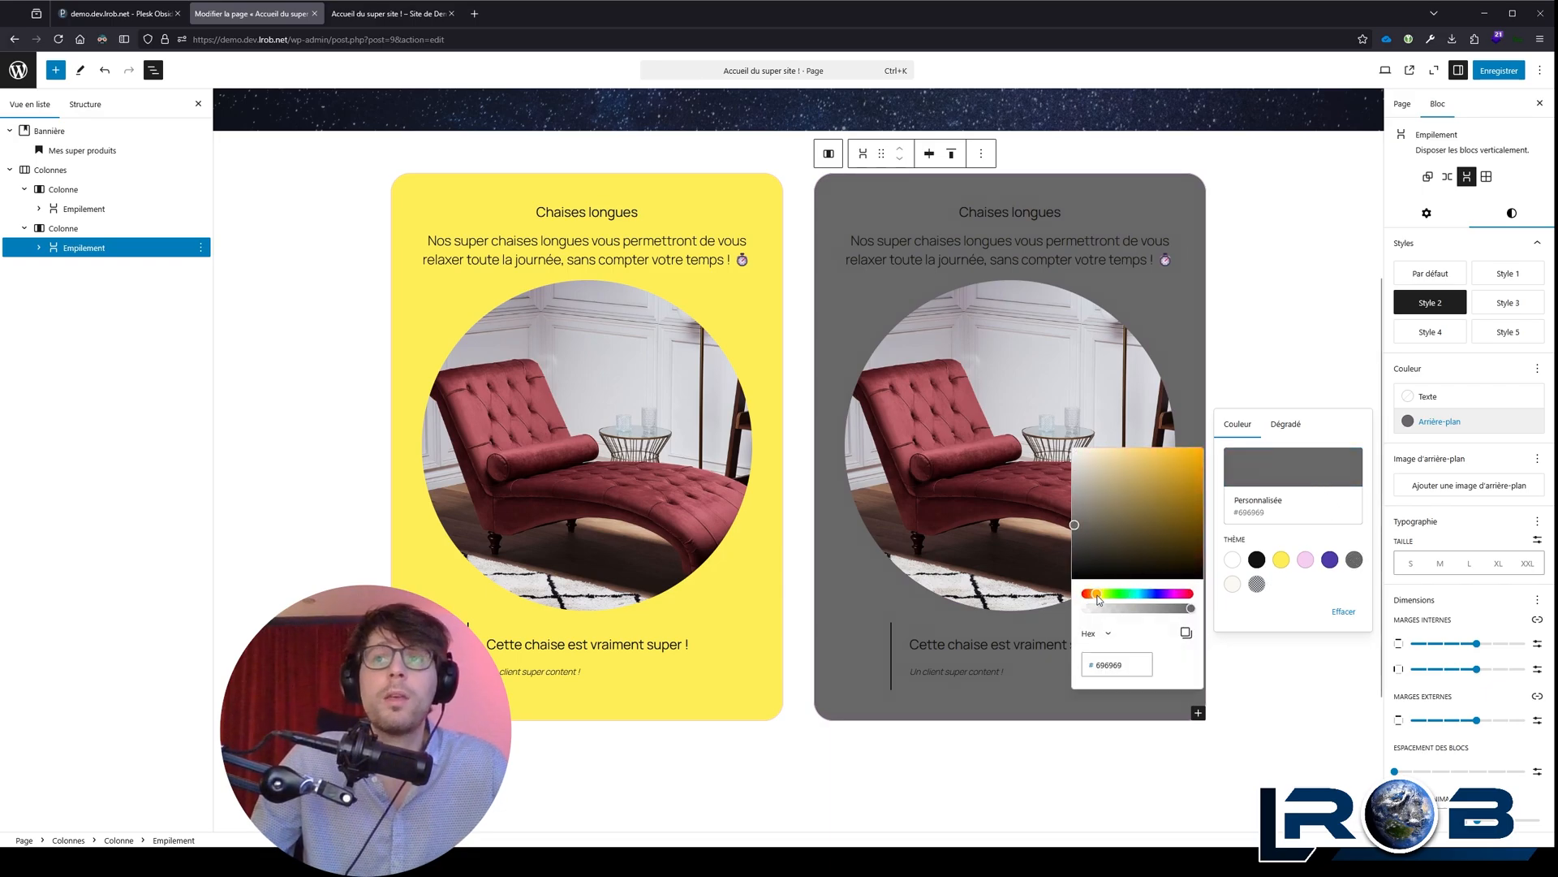
{"action": "left_click", "coordinate": [1354, 559]}
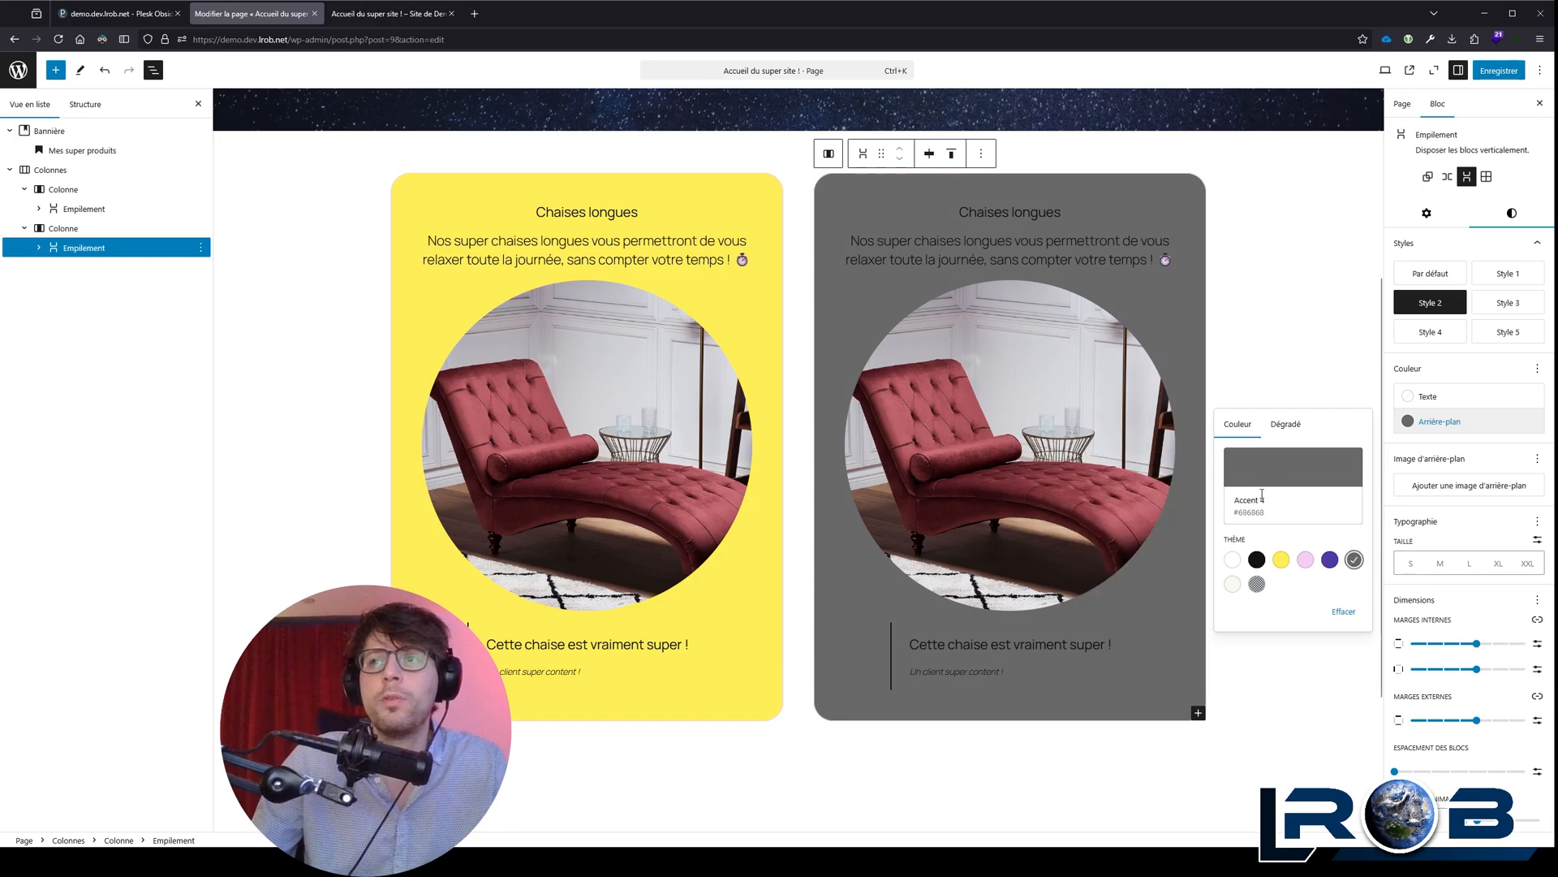
Step: Try the Accent 3, Accent 2, Accent 1 and white backgrounds on the second column's stack, ending on Contrast
{"action": "triple_click", "coordinate": [1250, 501]}
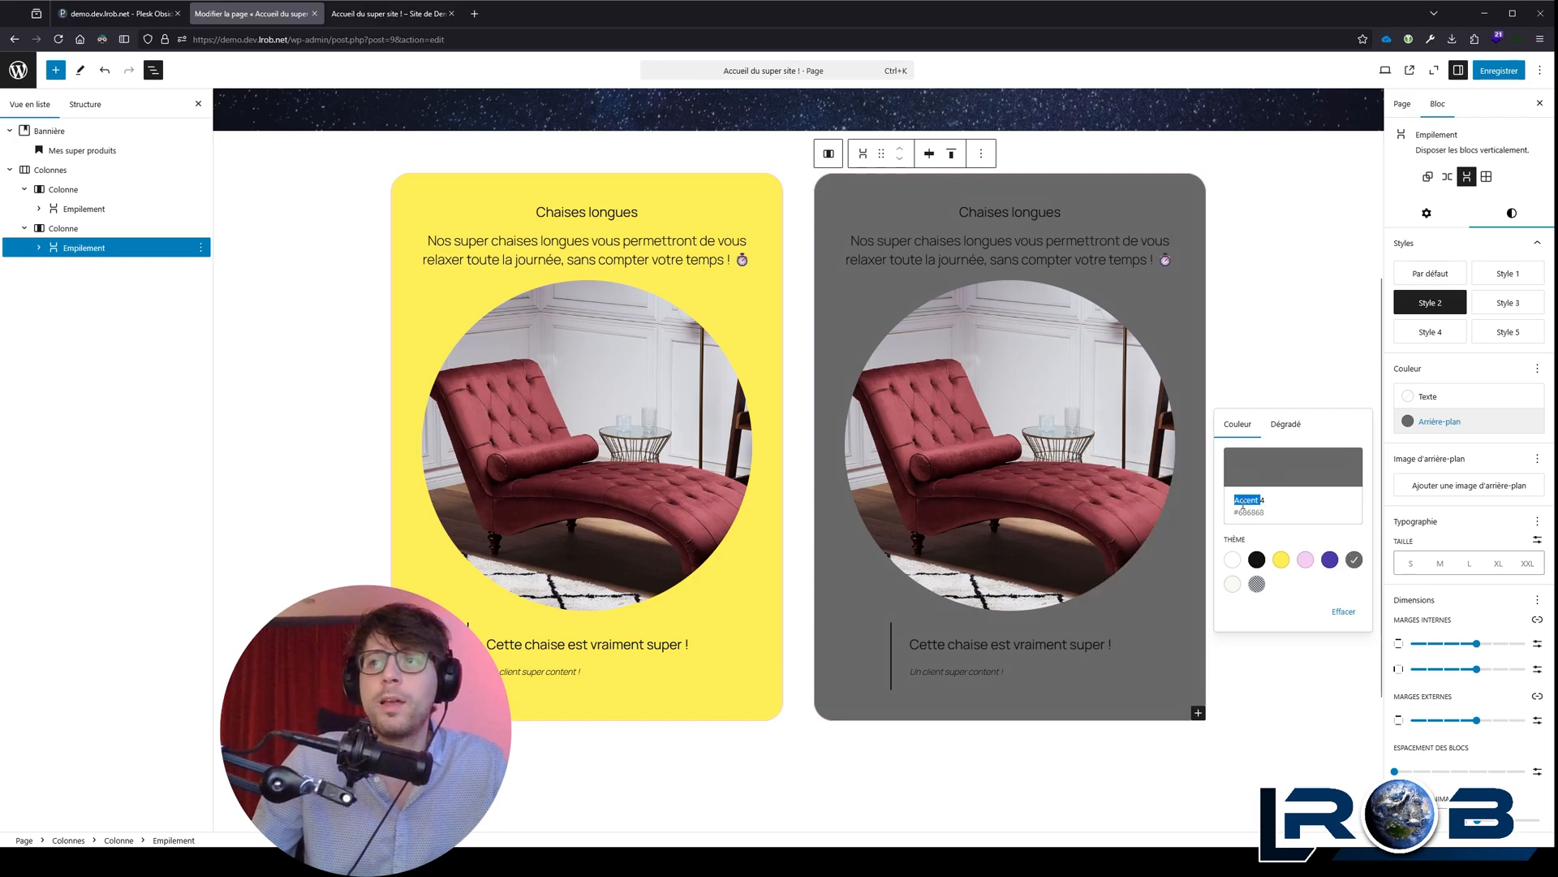
{"action": "left_click", "coordinate": [1330, 559]}
{"action": "left_click", "coordinate": [1305, 559]}
{"action": "left_click", "coordinate": [1281, 559]}
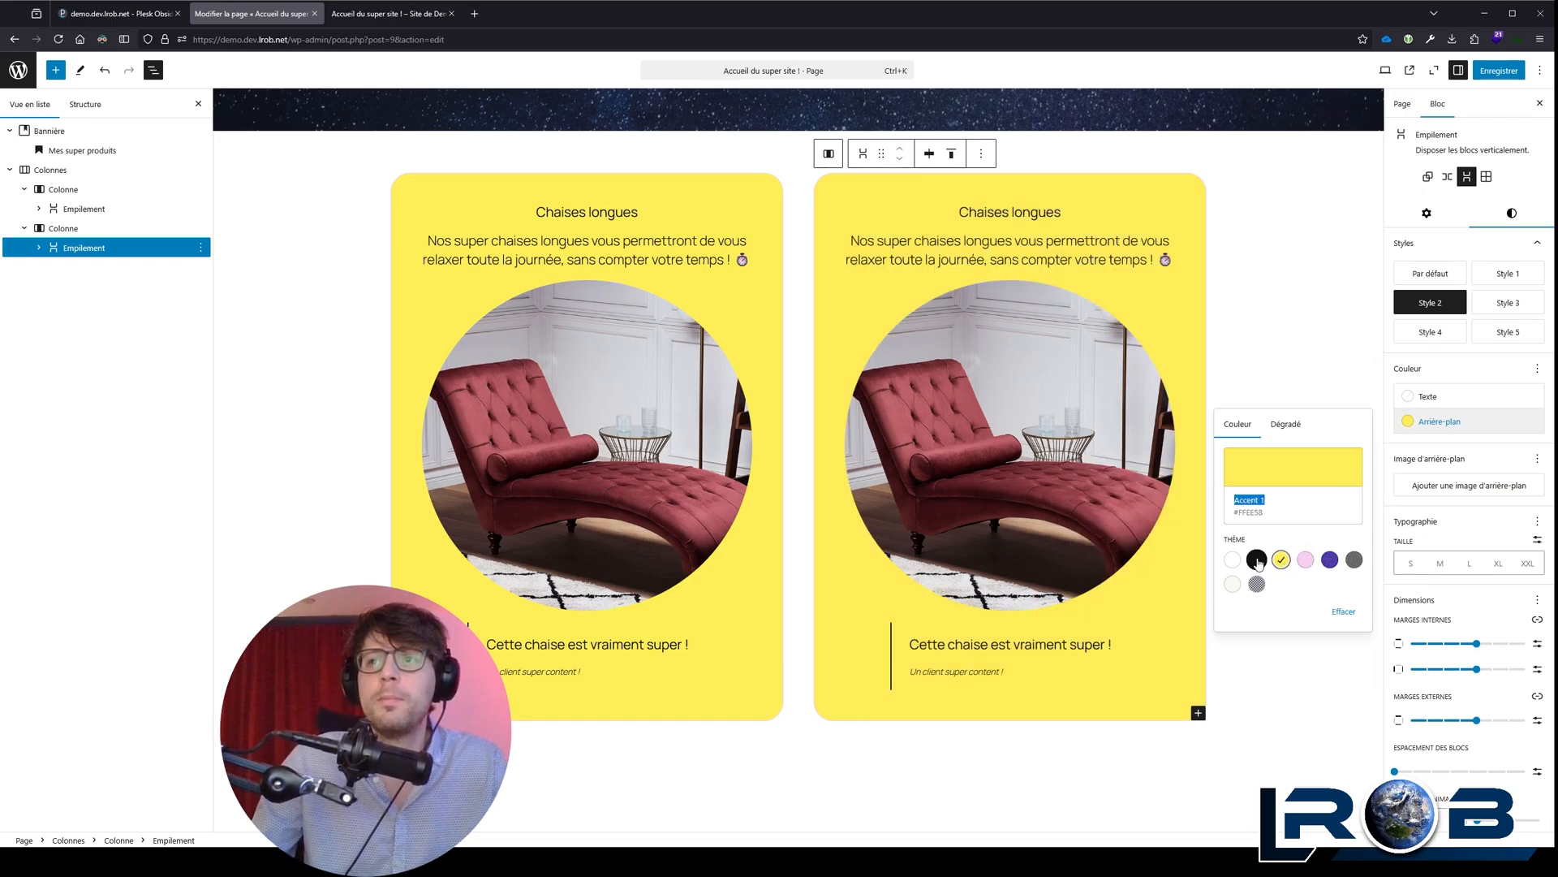
{"action": "left_click", "coordinate": [1256, 559]}
{"action": "left_click", "coordinate": [1232, 559]}
{"action": "left_click", "coordinate": [1257, 559]}
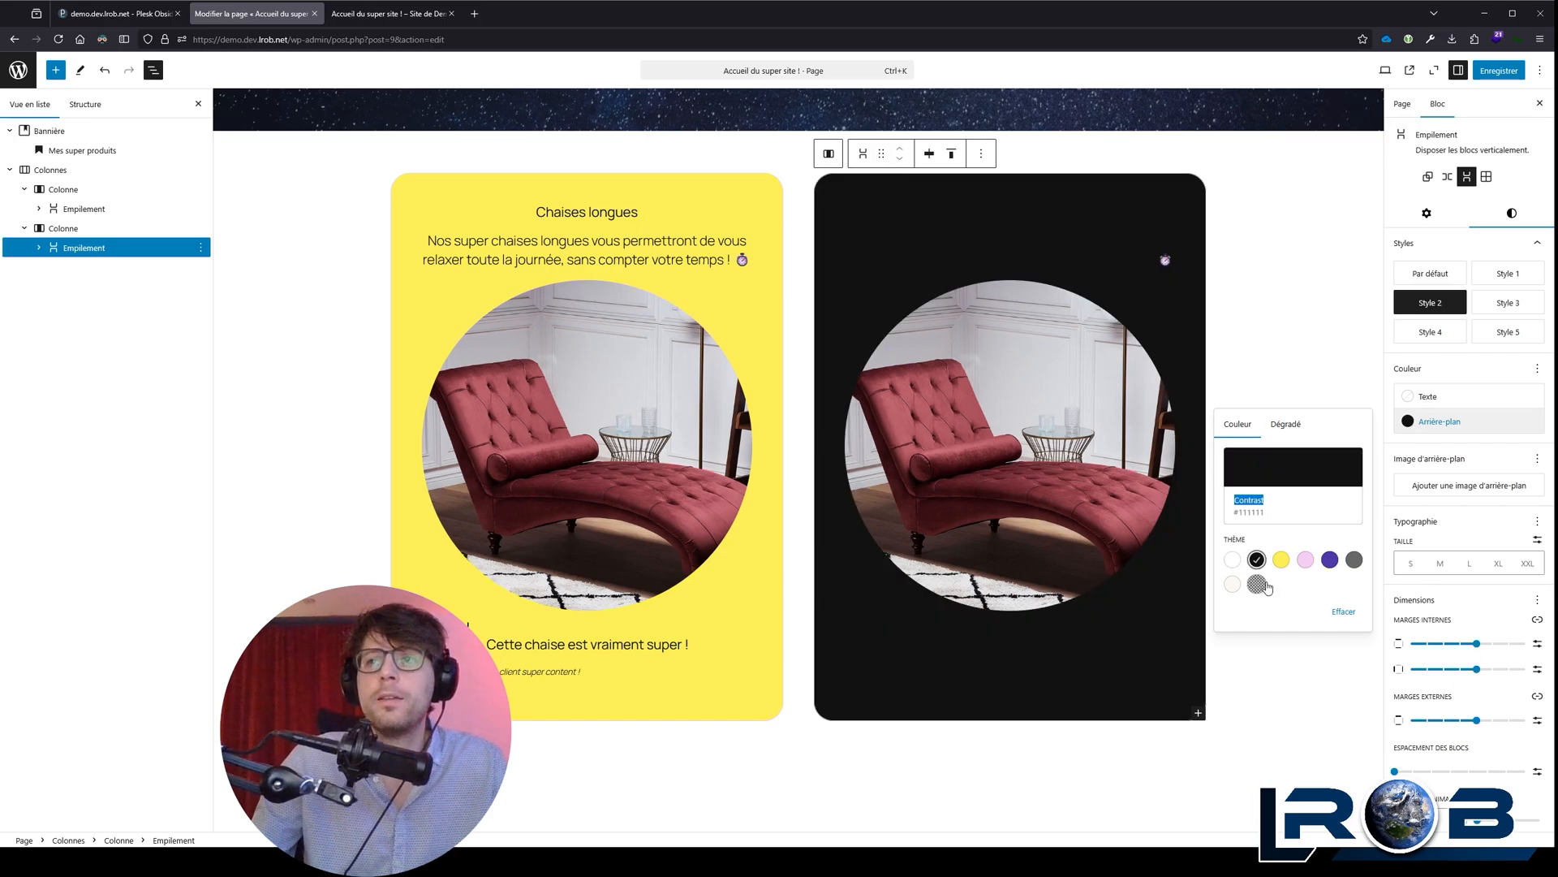
Step: Apply the Accent 2 background to the second column's stack and shift its hue to lilac #EDCEF5
{"action": "left_click", "coordinate": [1281, 559]}
{"action": "left_click", "coordinate": [1305, 559]}
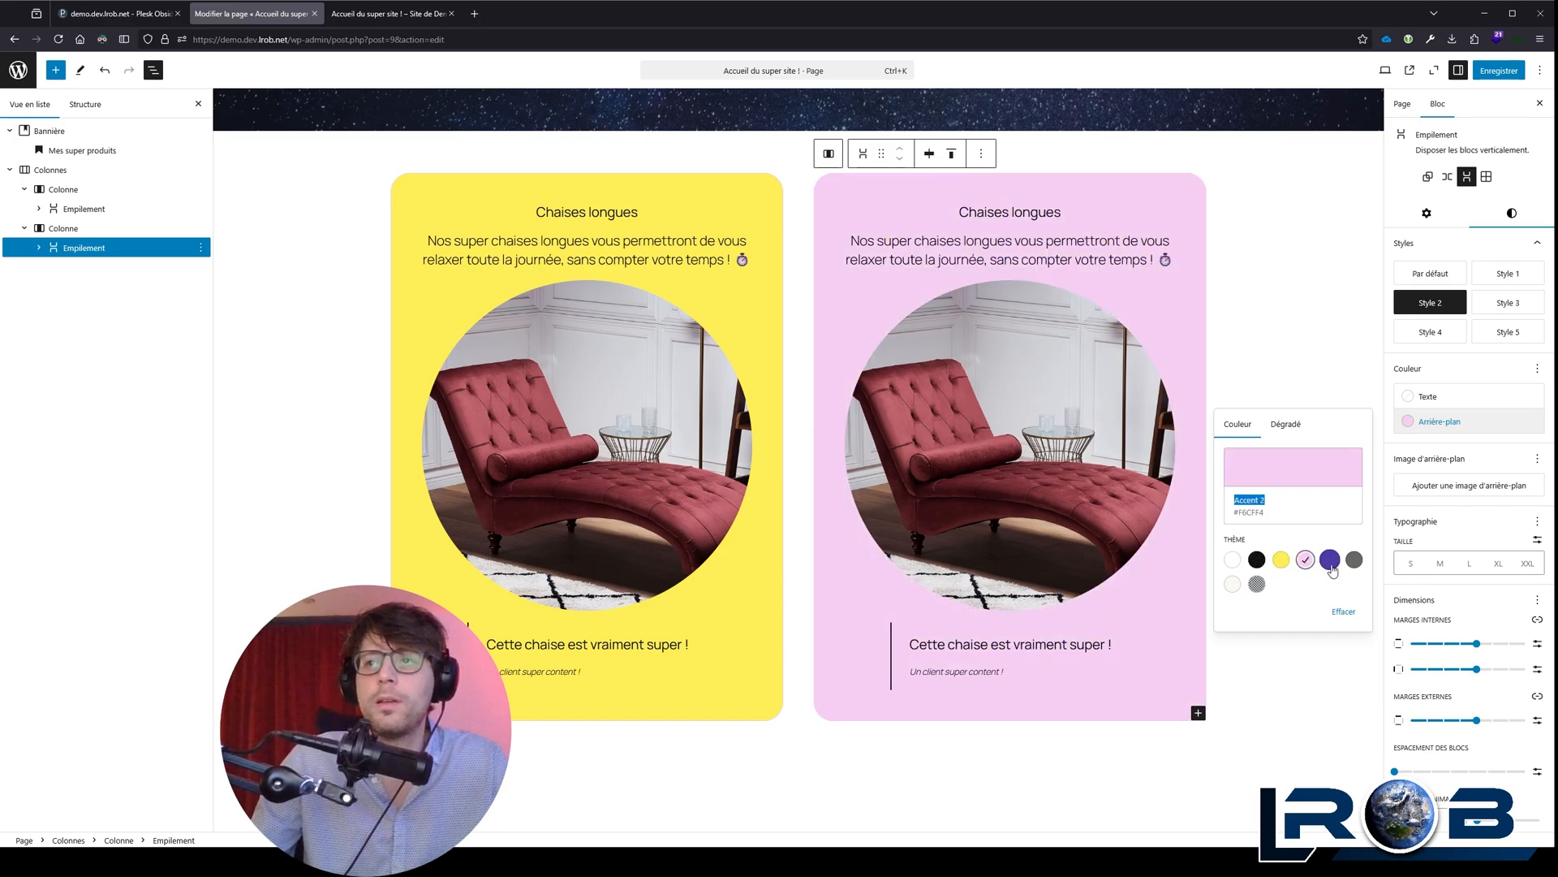
{"action": "left_click", "coordinate": [1279, 471]}
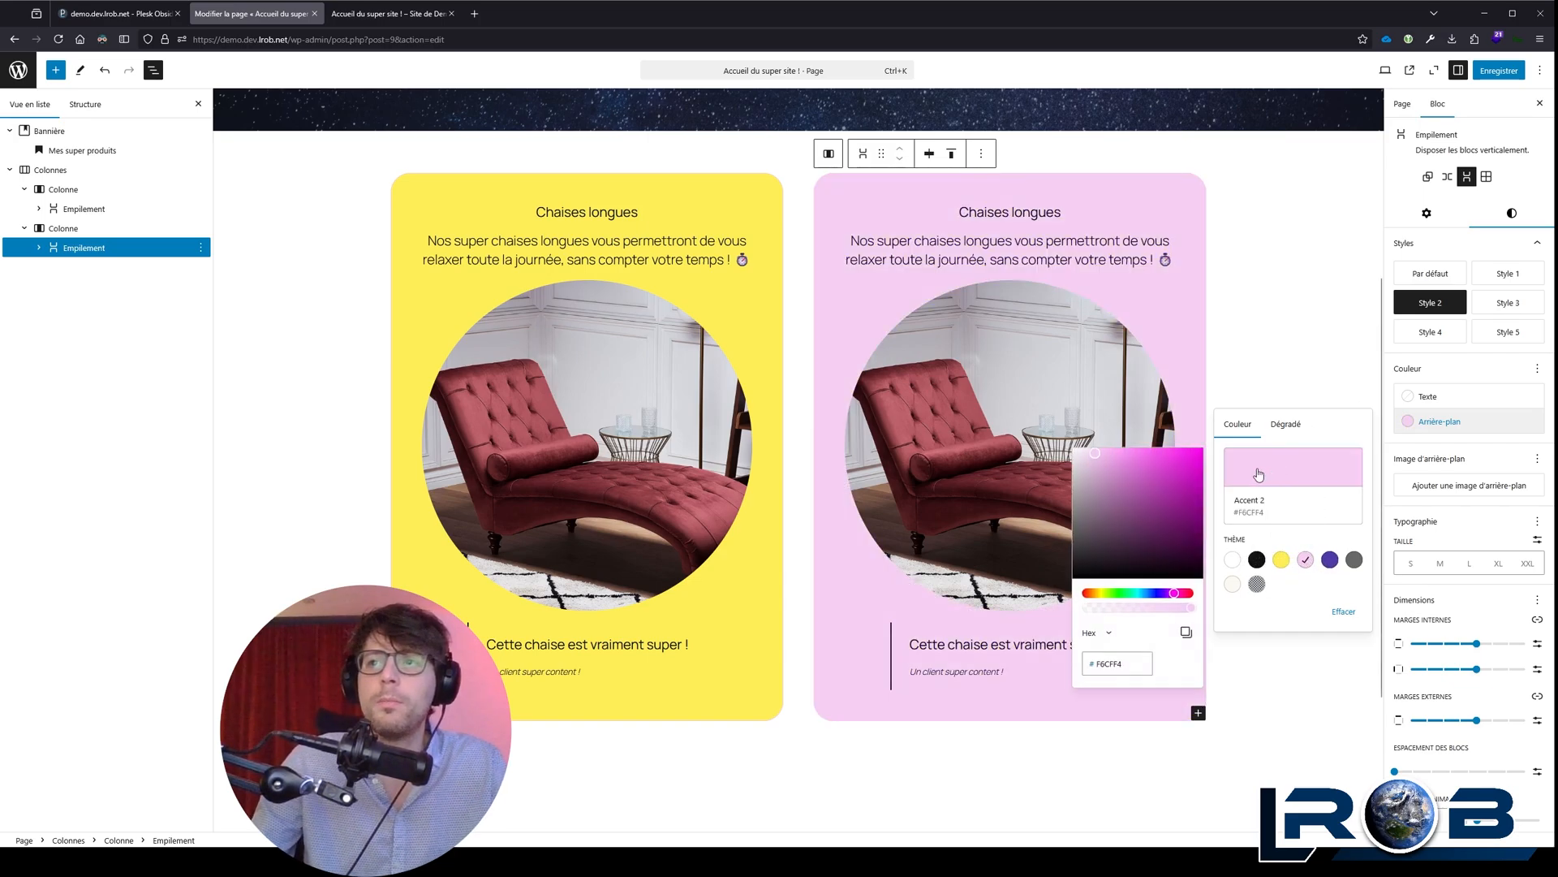
{"action": "left_click_drag", "start_coordinate": [1181, 598], "coordinate": [1170, 595]}
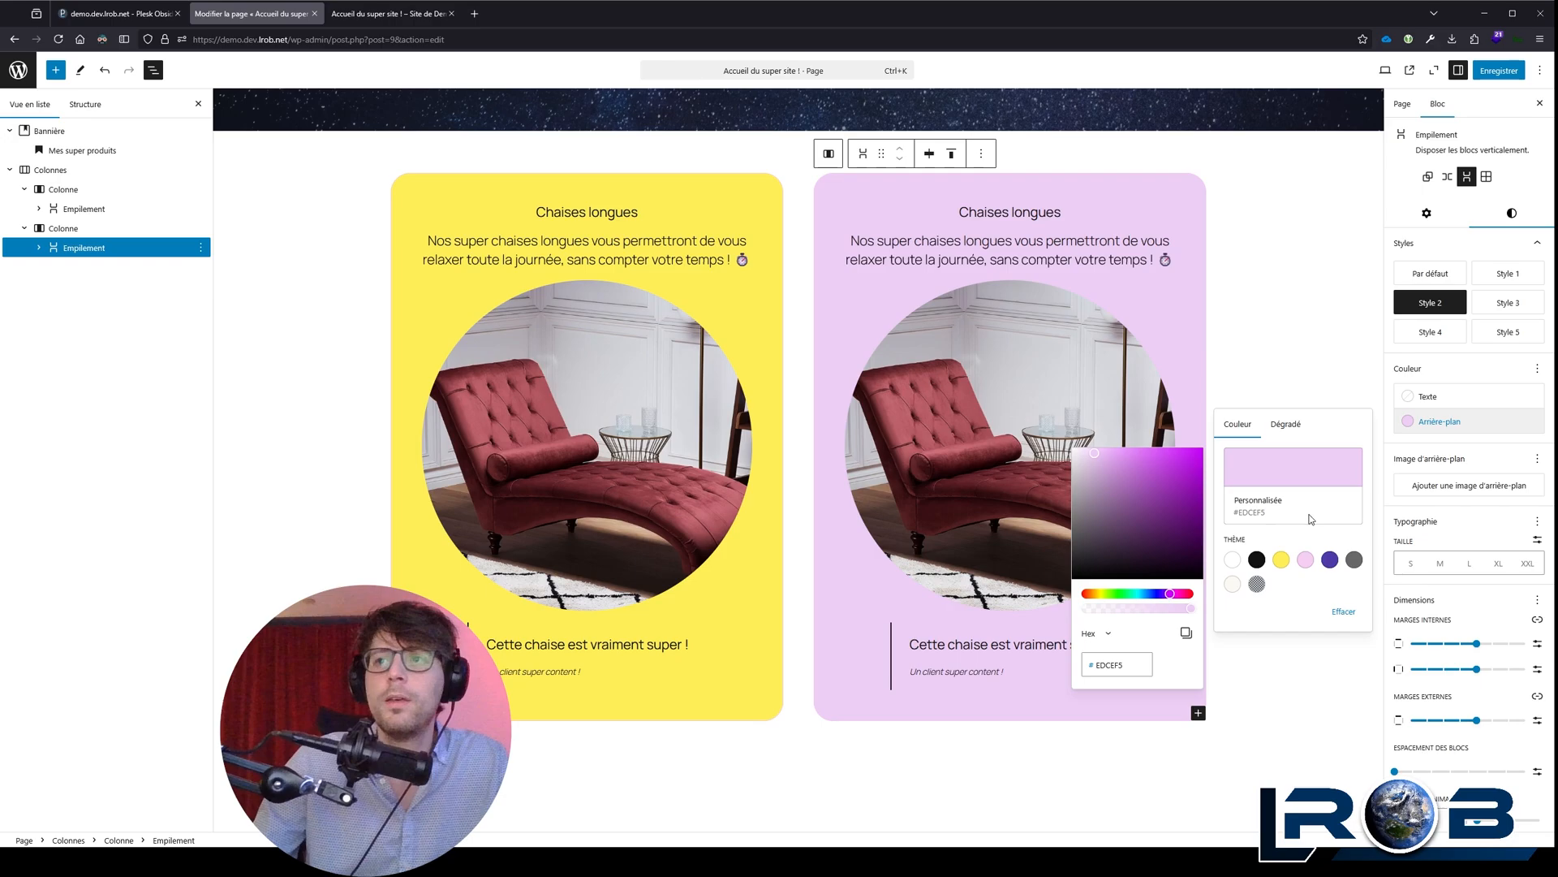
Step: Set the background of the second column's stack to the theme colour Accent 2
{"action": "left_click", "coordinate": [1281, 559]}
{"action": "left_click", "coordinate": [1305, 560]}
{"action": "left_click", "coordinate": [1325, 485]}
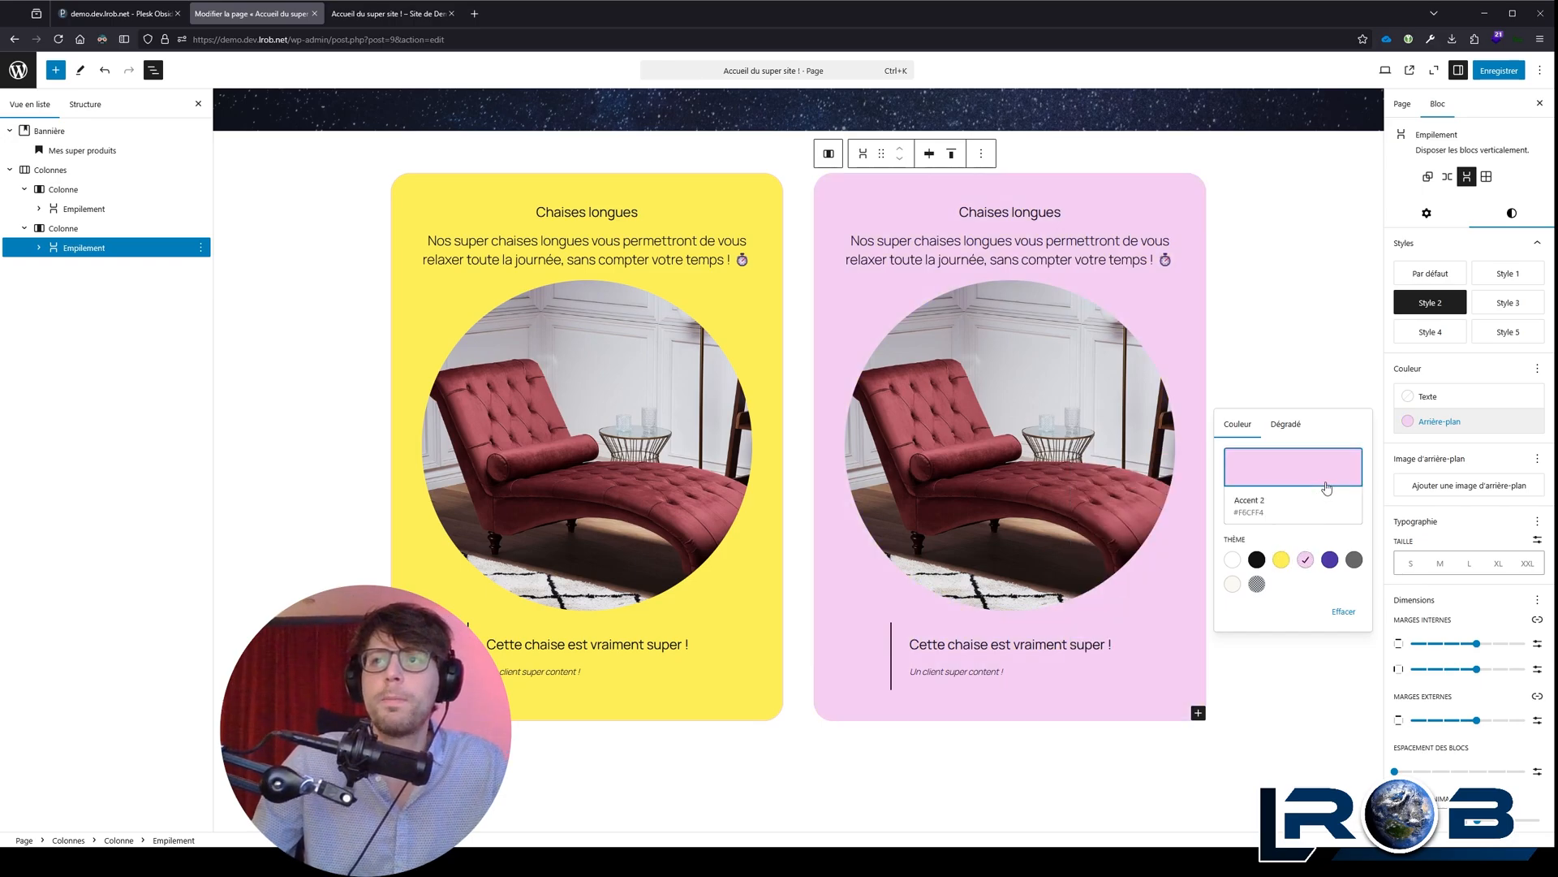
{"action": "left_click", "coordinate": [1466, 364]}
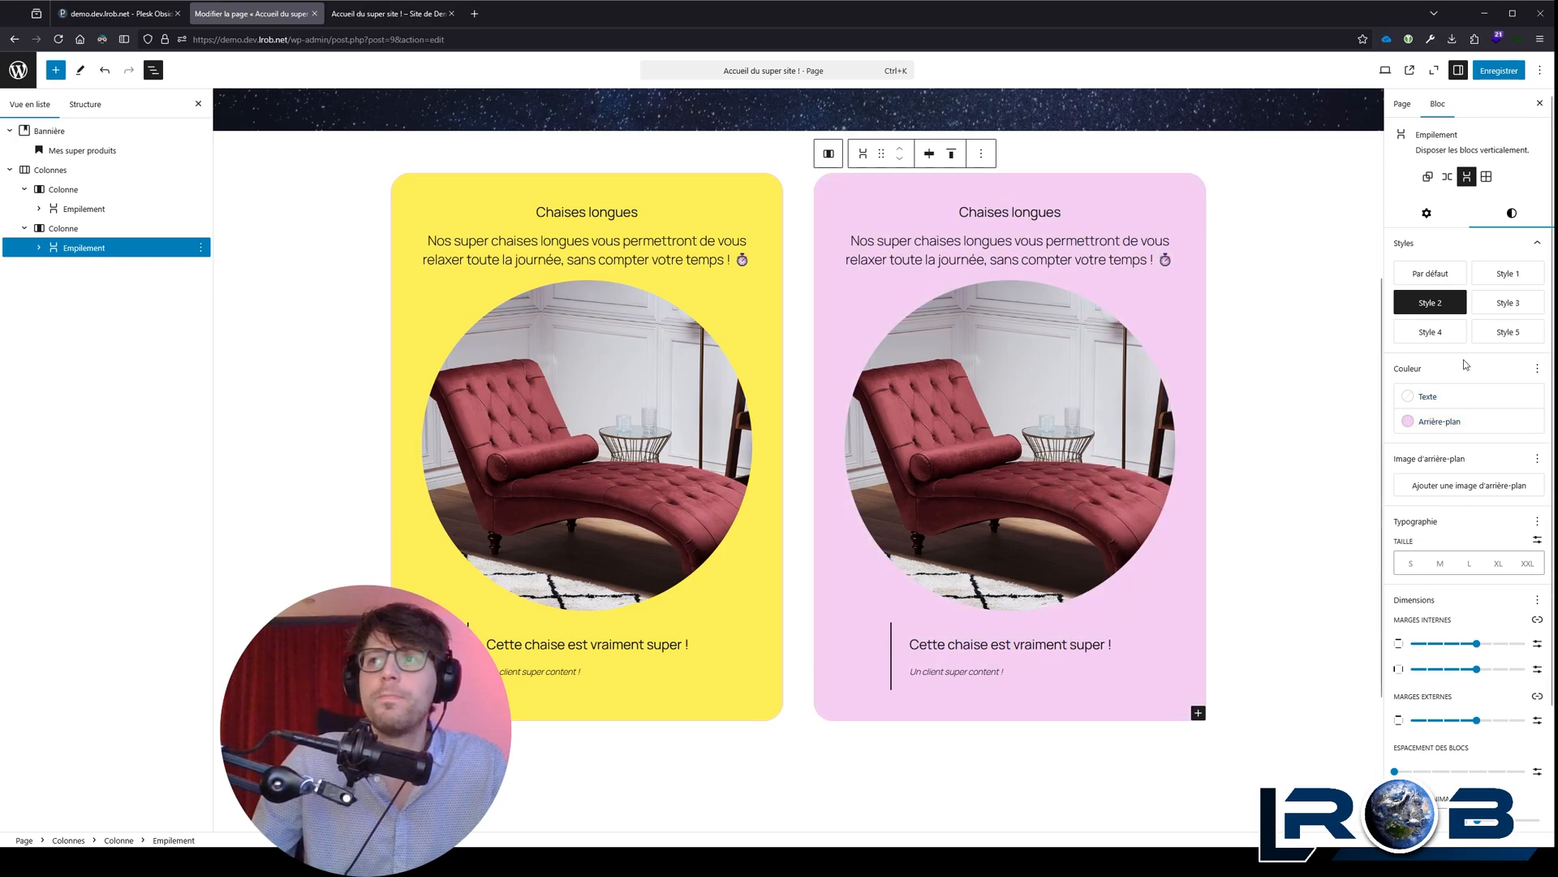
{"action": "left_click", "coordinate": [1440, 425]}
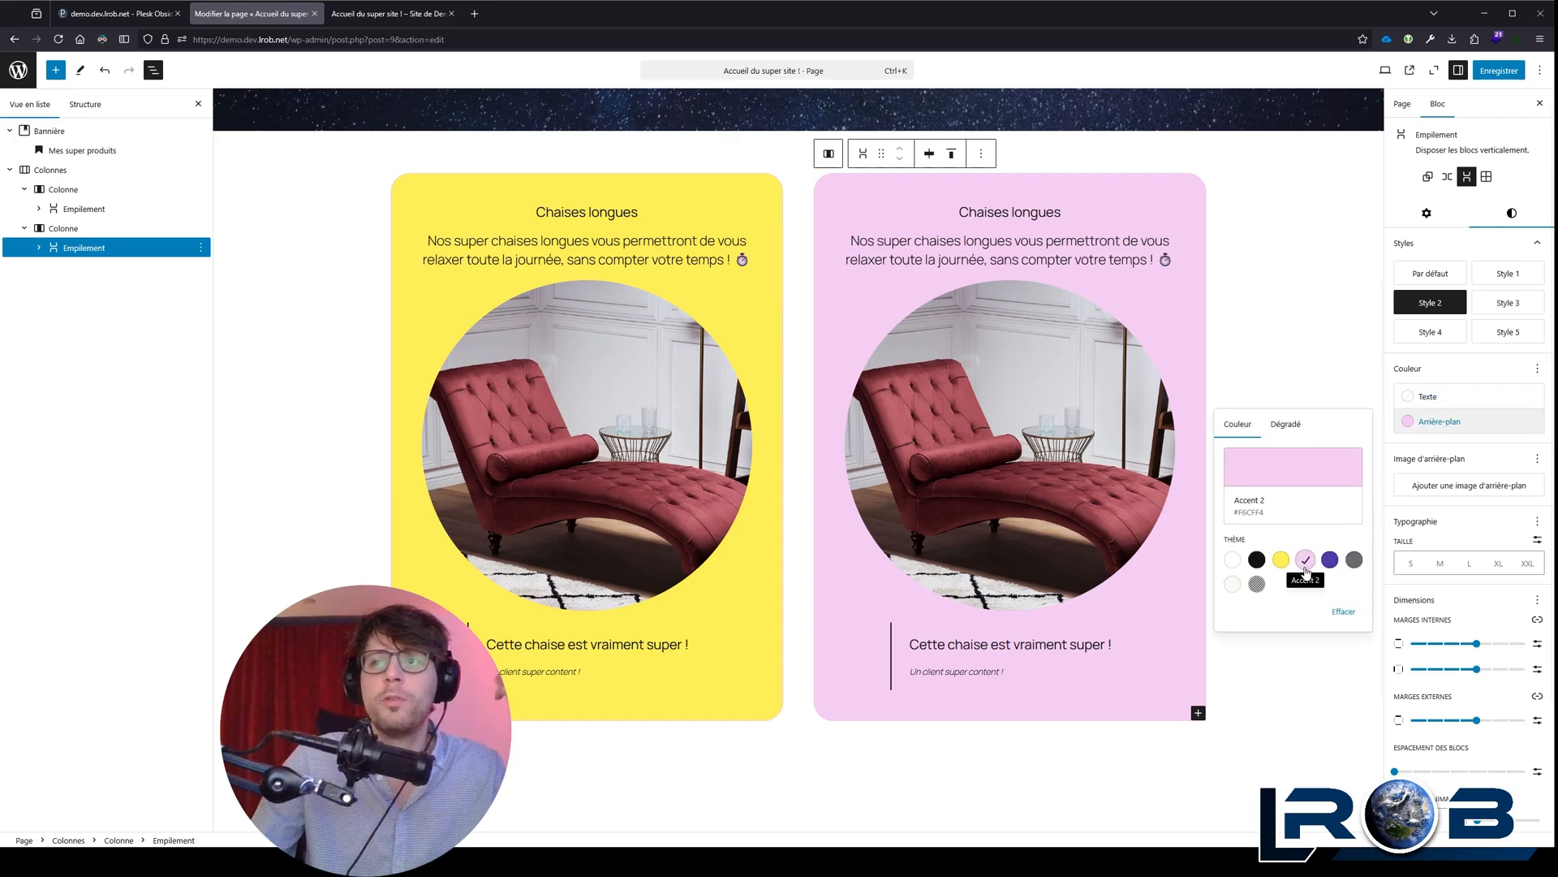
{"action": "double_click", "coordinate": [1442, 355]}
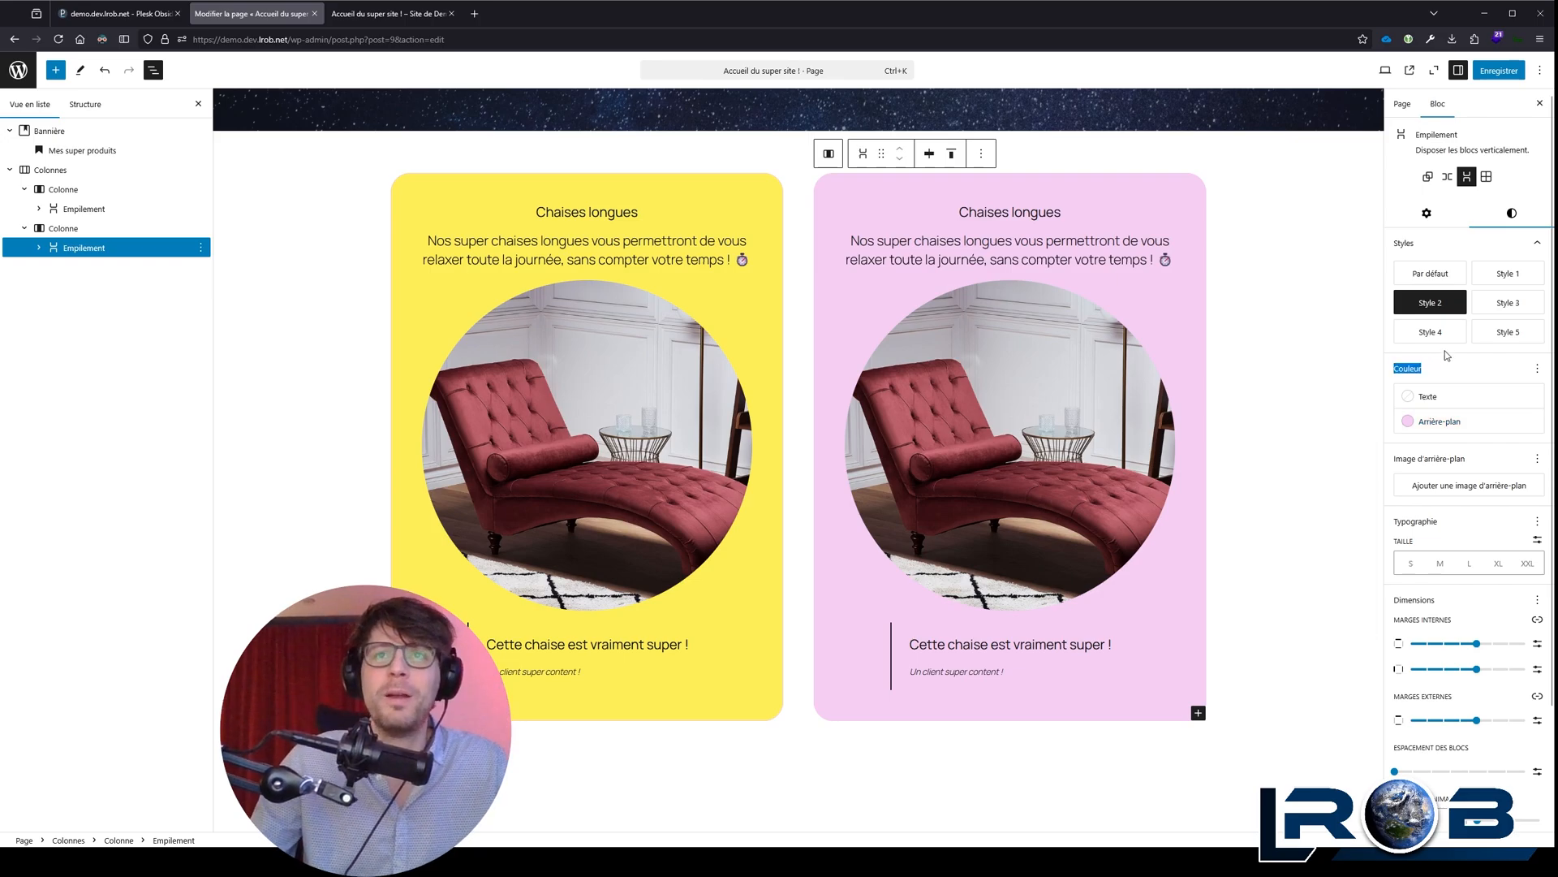
Step: Save the home page and view it on the live site
{"action": "scroll", "coordinate": [1160, 309], "scroll_direction": "up", "scroll_amount": 1}
{"action": "scroll", "coordinate": [1164, 307], "scroll_direction": "up", "scroll_amount": 2}
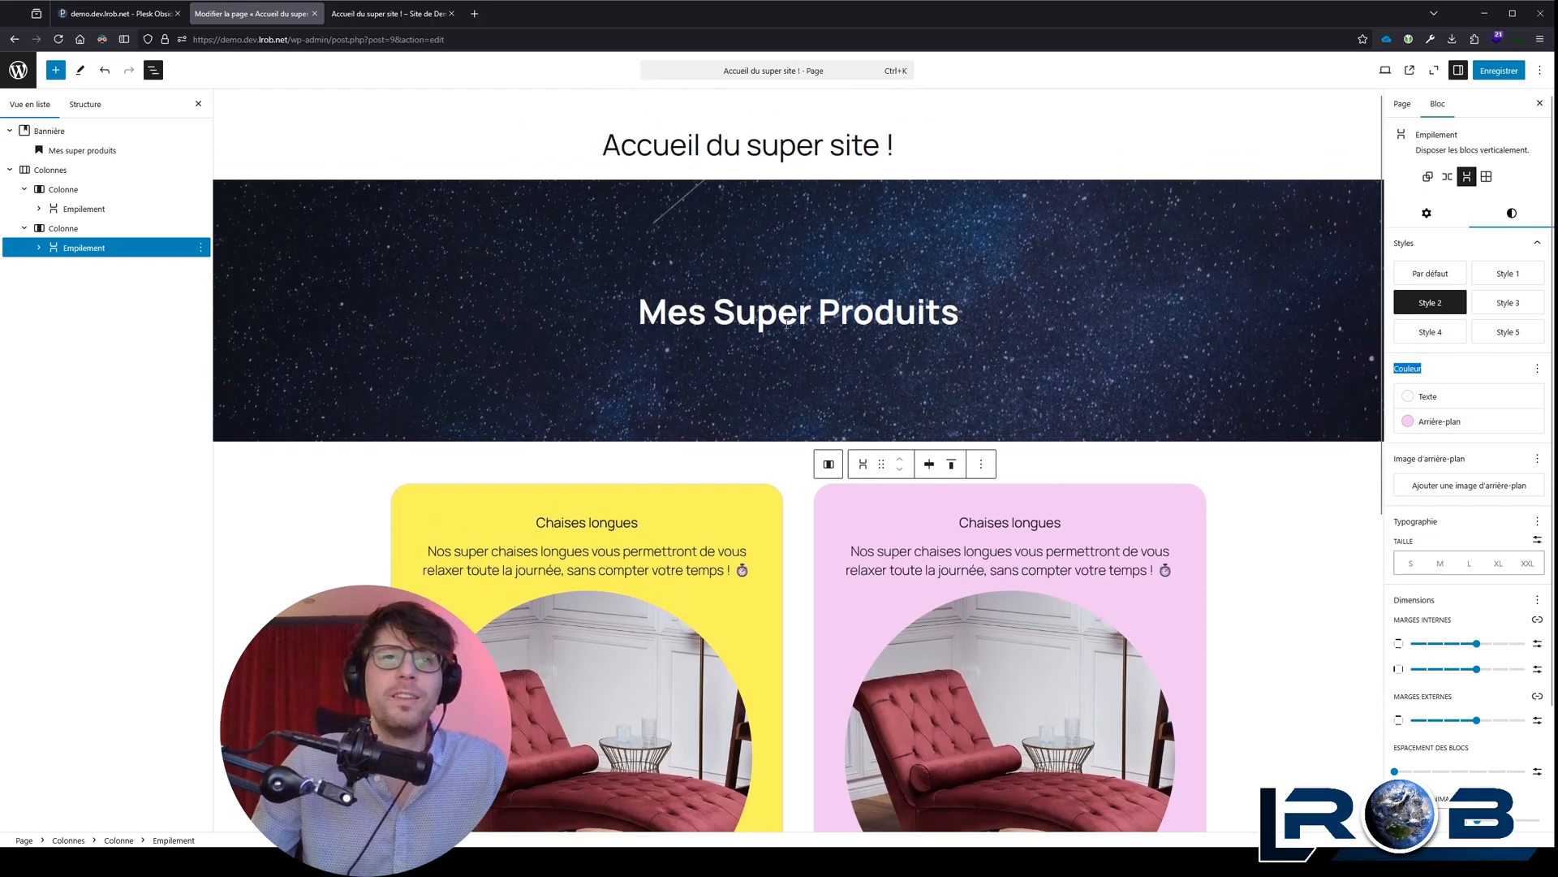
{"action": "scroll", "coordinate": [852, 317], "scroll_direction": "down", "scroll_amount": 4}
{"action": "scroll", "coordinate": [853, 317], "scroll_direction": "up", "scroll_amount": 4}
{"action": "key", "text": "ctrl+s"}
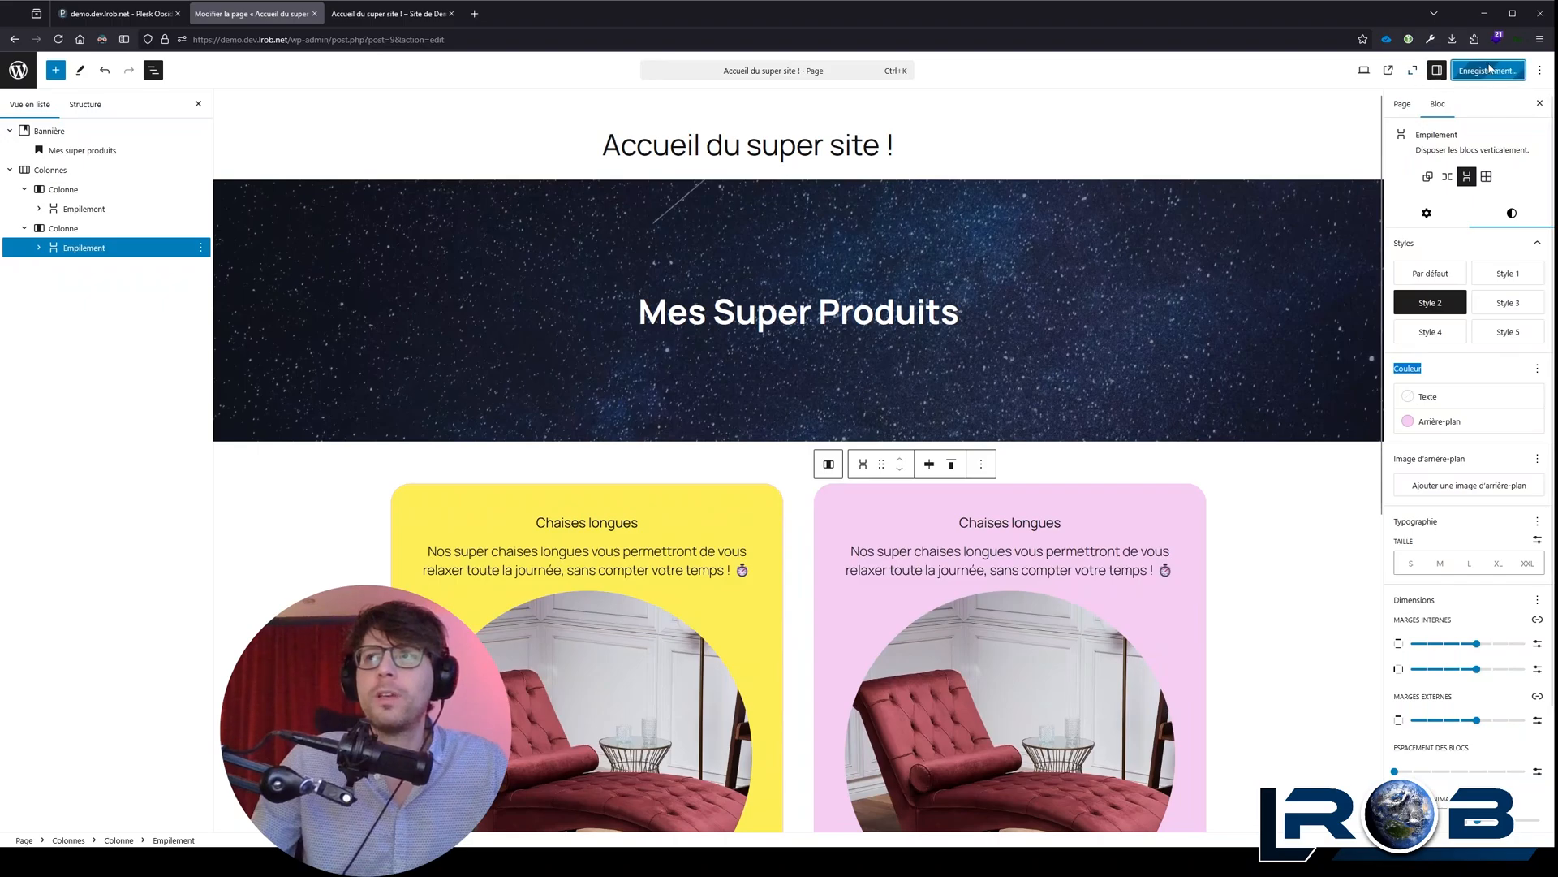
{"action": "left_click", "coordinate": [126, 819]}
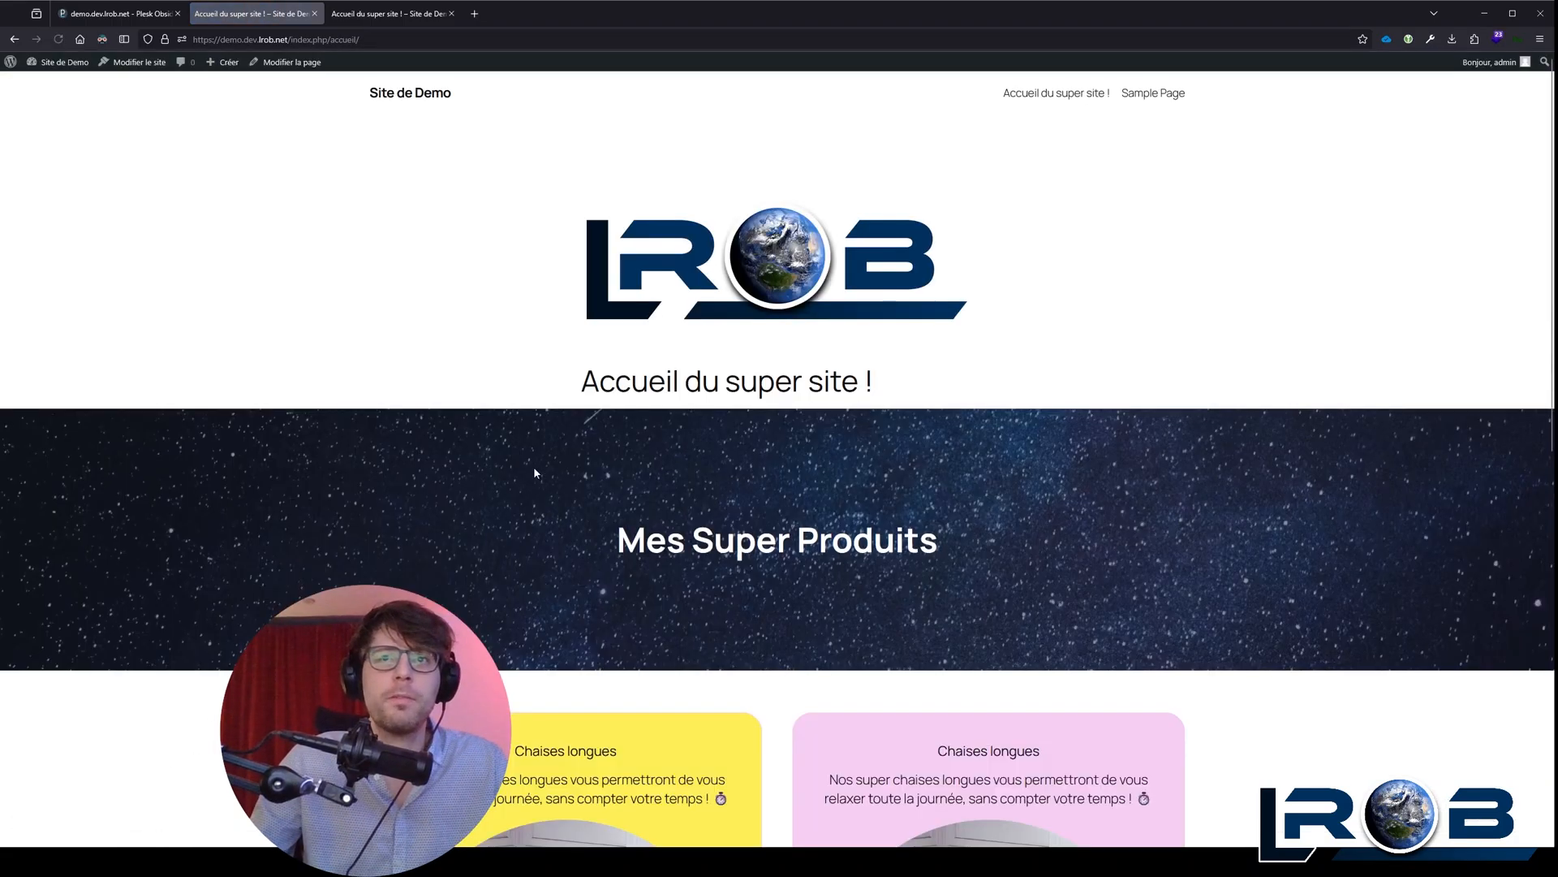
Step: Examine the published home page's logo, title, banner and the two coloured product columns
{"action": "scroll", "coordinate": [533, 466], "scroll_direction": "down", "scroll_amount": 3}
{"action": "scroll", "coordinate": [518, 440], "scroll_direction": "up", "scroll_amount": 3}
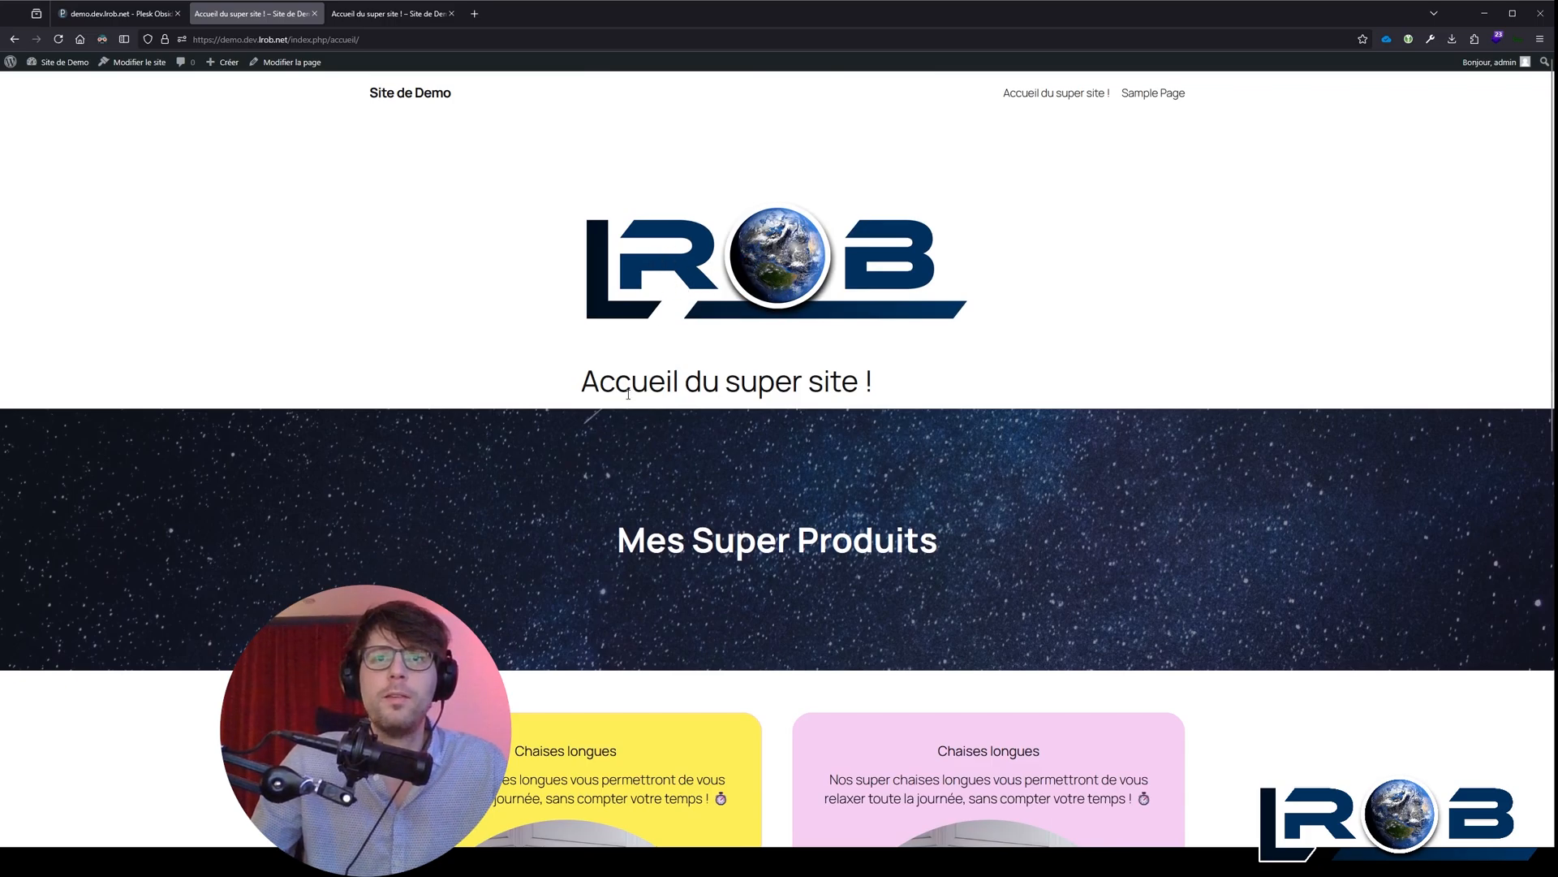
{"action": "scroll", "coordinate": [628, 394], "scroll_direction": "down", "scroll_amount": 1}
{"action": "triple_click", "coordinate": [648, 323]}
{"action": "left_click", "coordinate": [467, 375]}
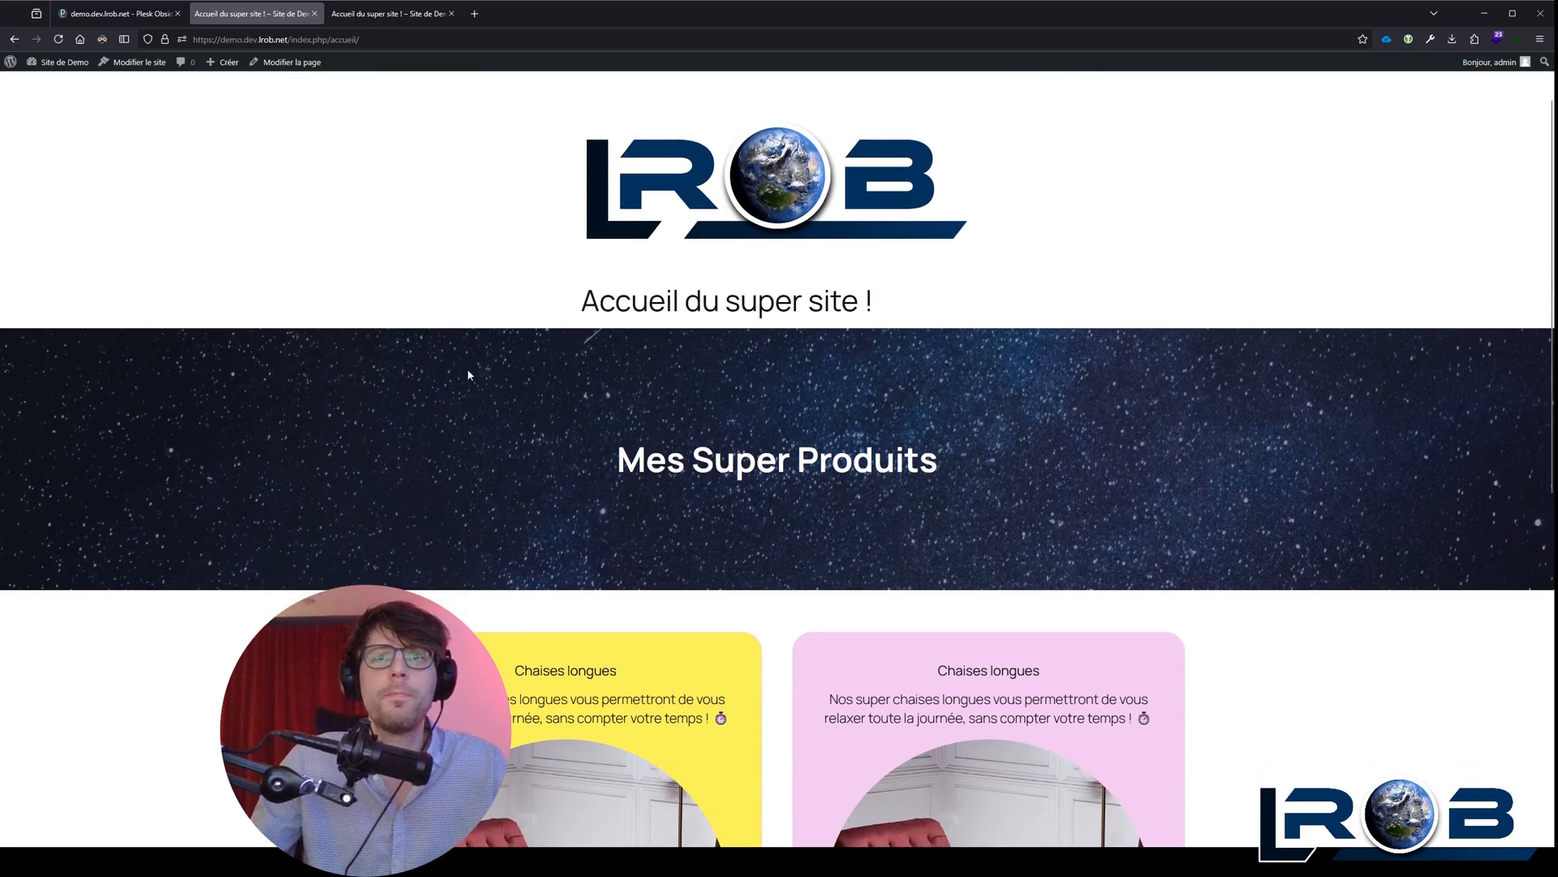
{"action": "scroll", "coordinate": [608, 358], "scroll_direction": "down", "scroll_amount": 1}
{"action": "scroll", "coordinate": [456, 196], "scroll_direction": "up", "scroll_amount": 2}
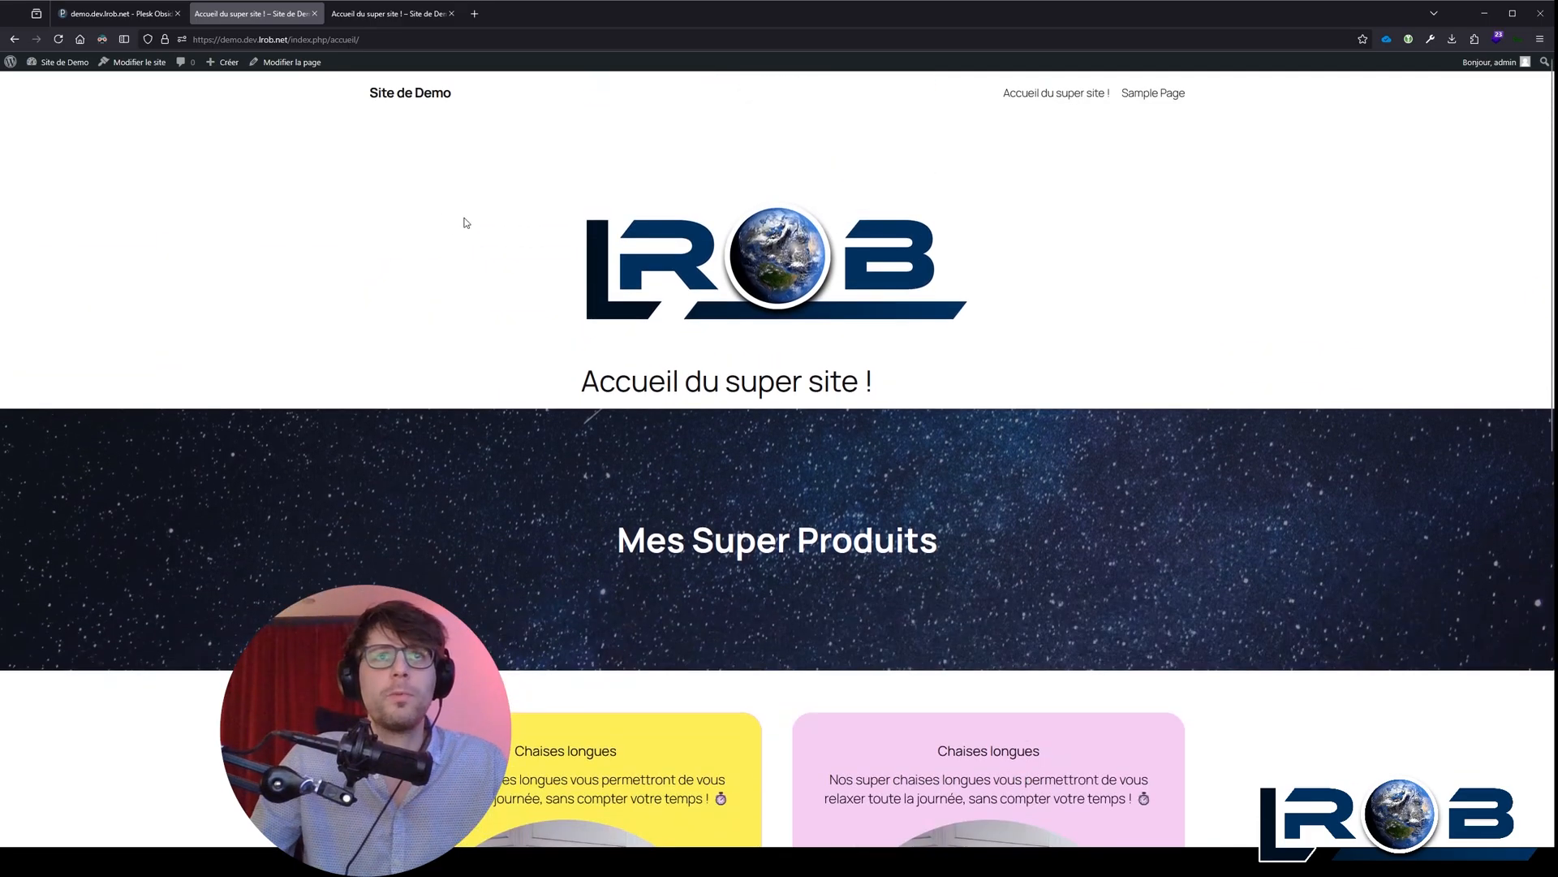
{"action": "scroll", "coordinate": [572, 243], "scroll_direction": "down", "scroll_amount": 1}
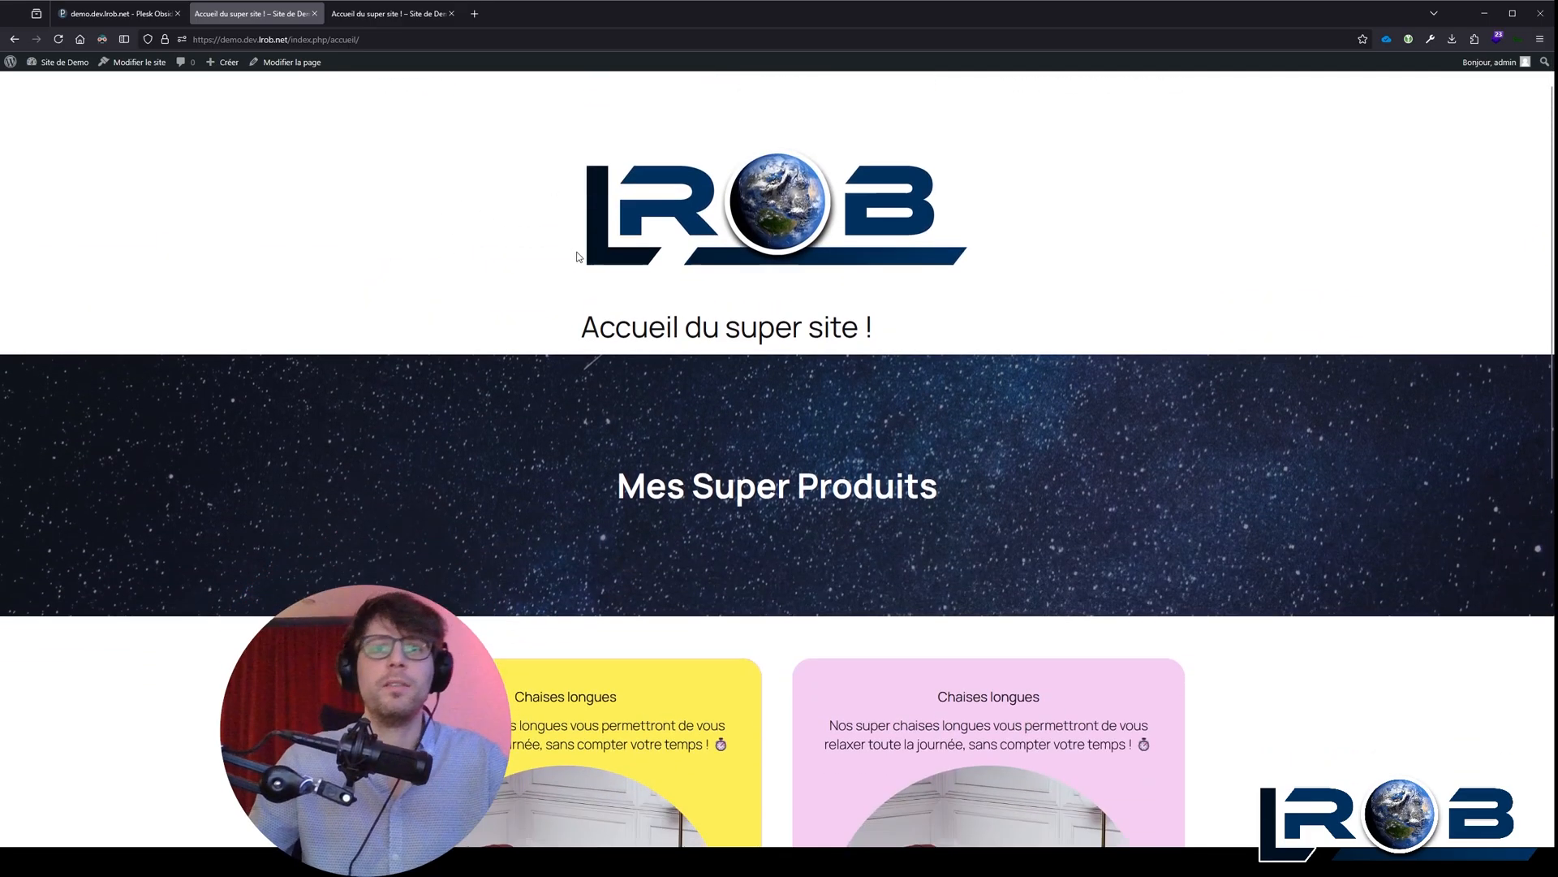
{"action": "scroll", "coordinate": [578, 257], "scroll_direction": "down", "scroll_amount": 4}
{"action": "scroll", "coordinate": [577, 239], "scroll_direction": "up", "scroll_amount": 4}
{"action": "scroll", "coordinate": [462, 187], "scroll_direction": "up", "scroll_amount": 1}
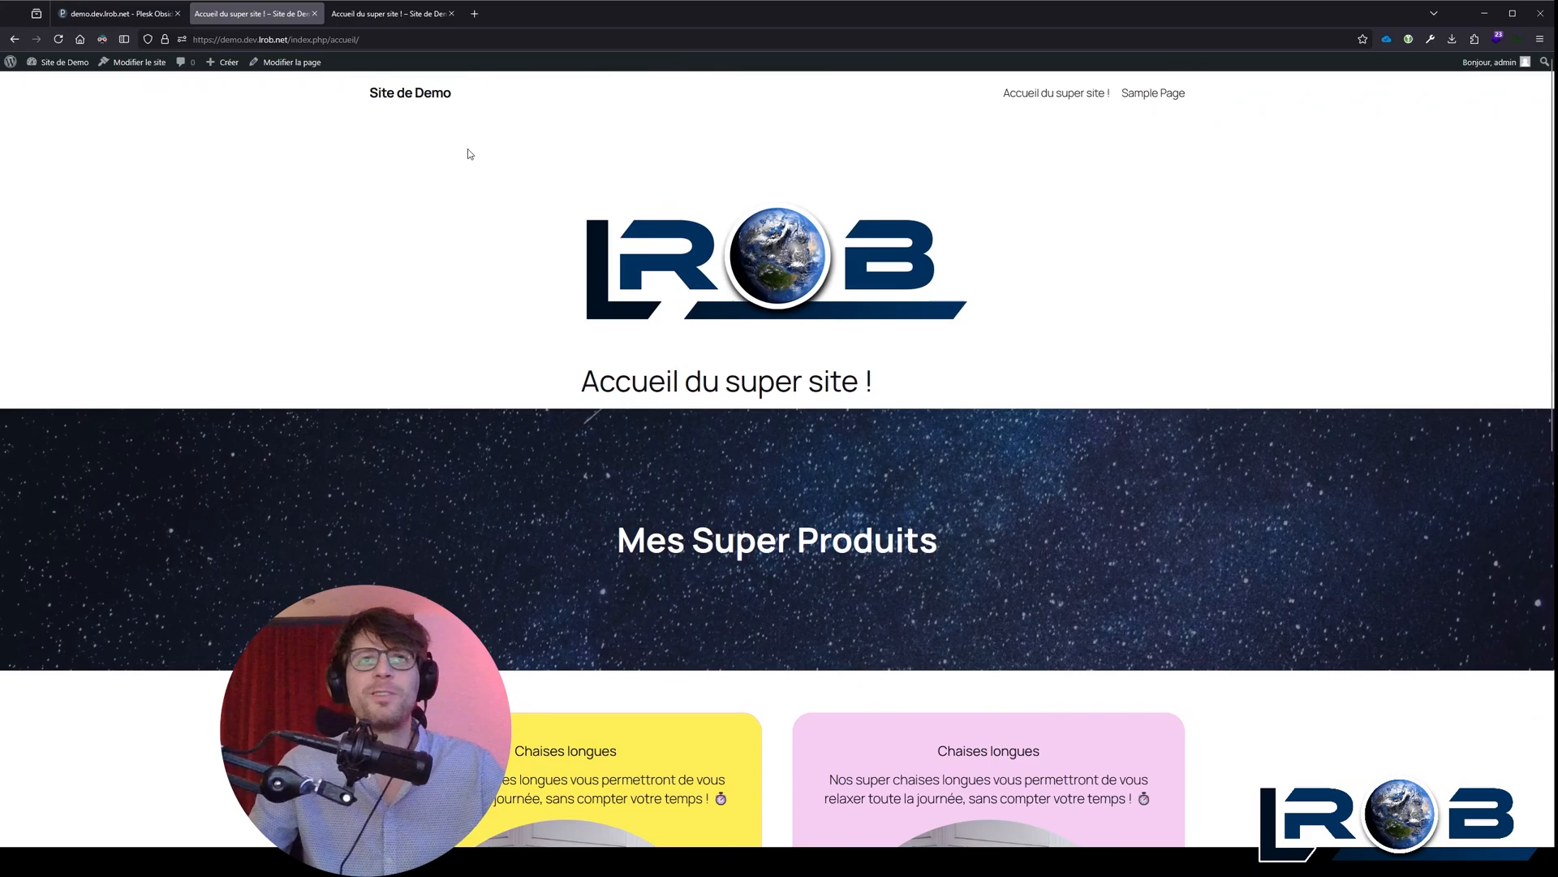
{"action": "scroll", "coordinate": [373, 162], "scroll_direction": "down", "scroll_amount": 5}
{"action": "scroll", "coordinate": [278, 154], "scroll_direction": "up", "scroll_amount": 5}
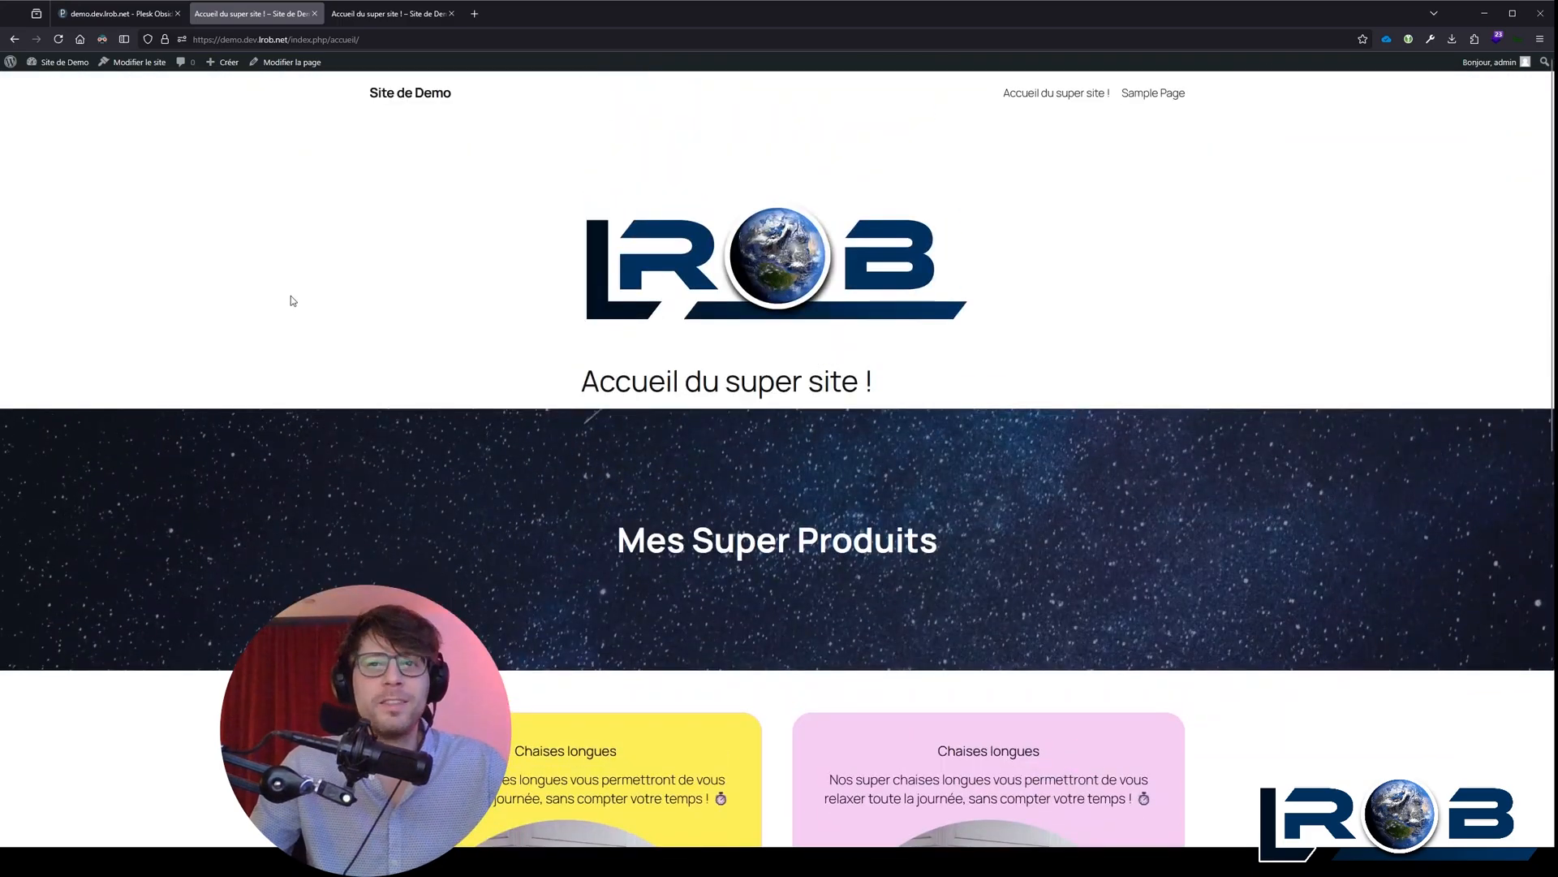
{"action": "scroll", "coordinate": [292, 301], "scroll_direction": "down", "scroll_amount": 3}
{"action": "scroll", "coordinate": [298, 200], "scroll_direction": "up", "scroll_amount": 3}
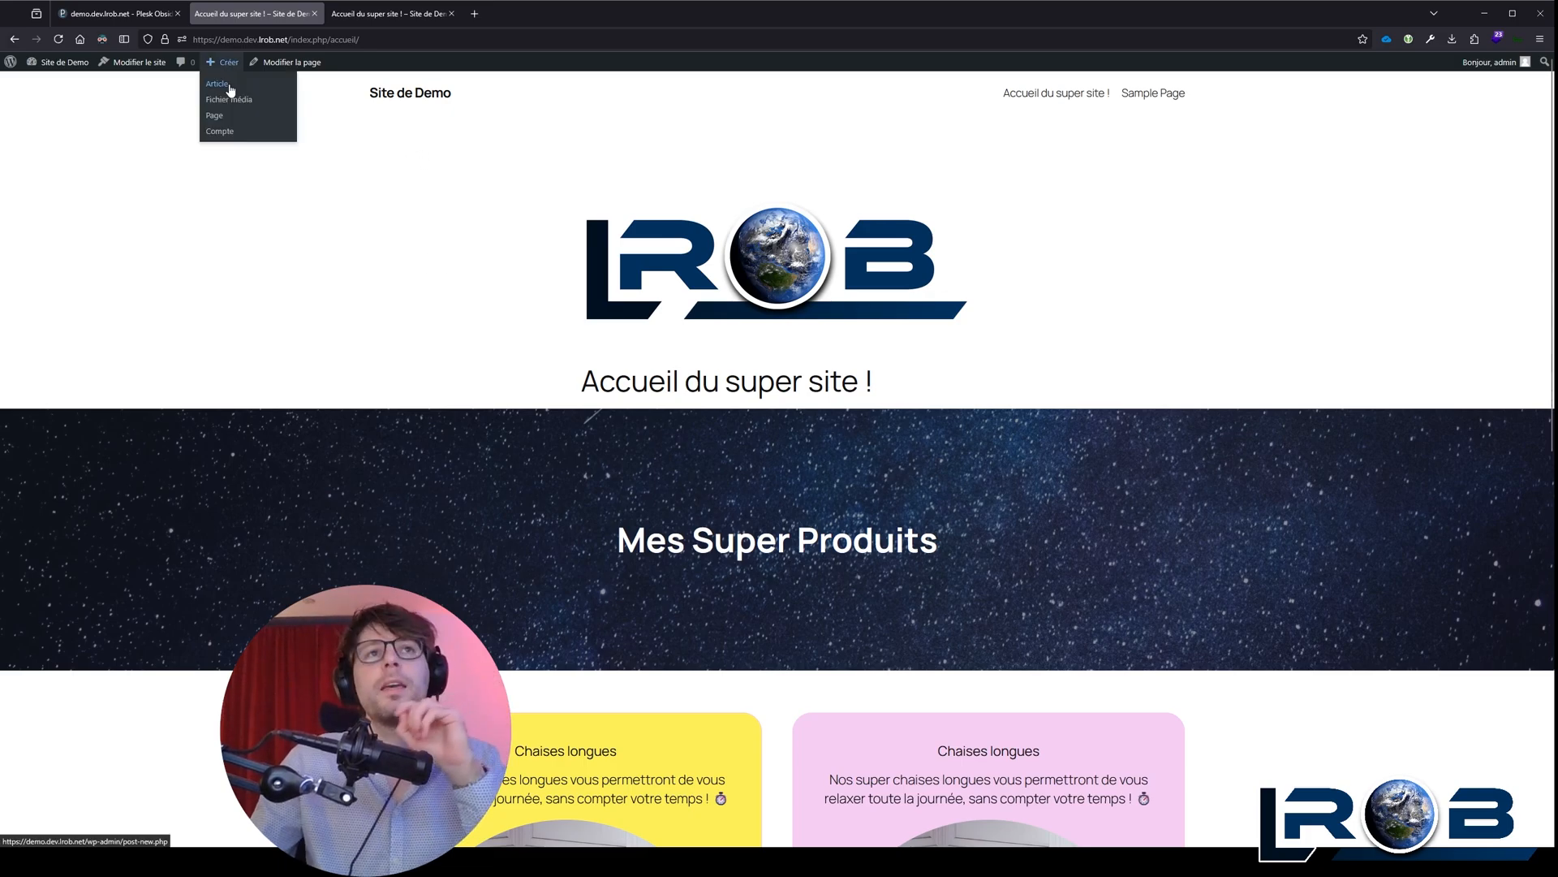
Step: Create a new article and add a category named Blog to it
{"action": "left_click", "coordinate": [229, 86]}
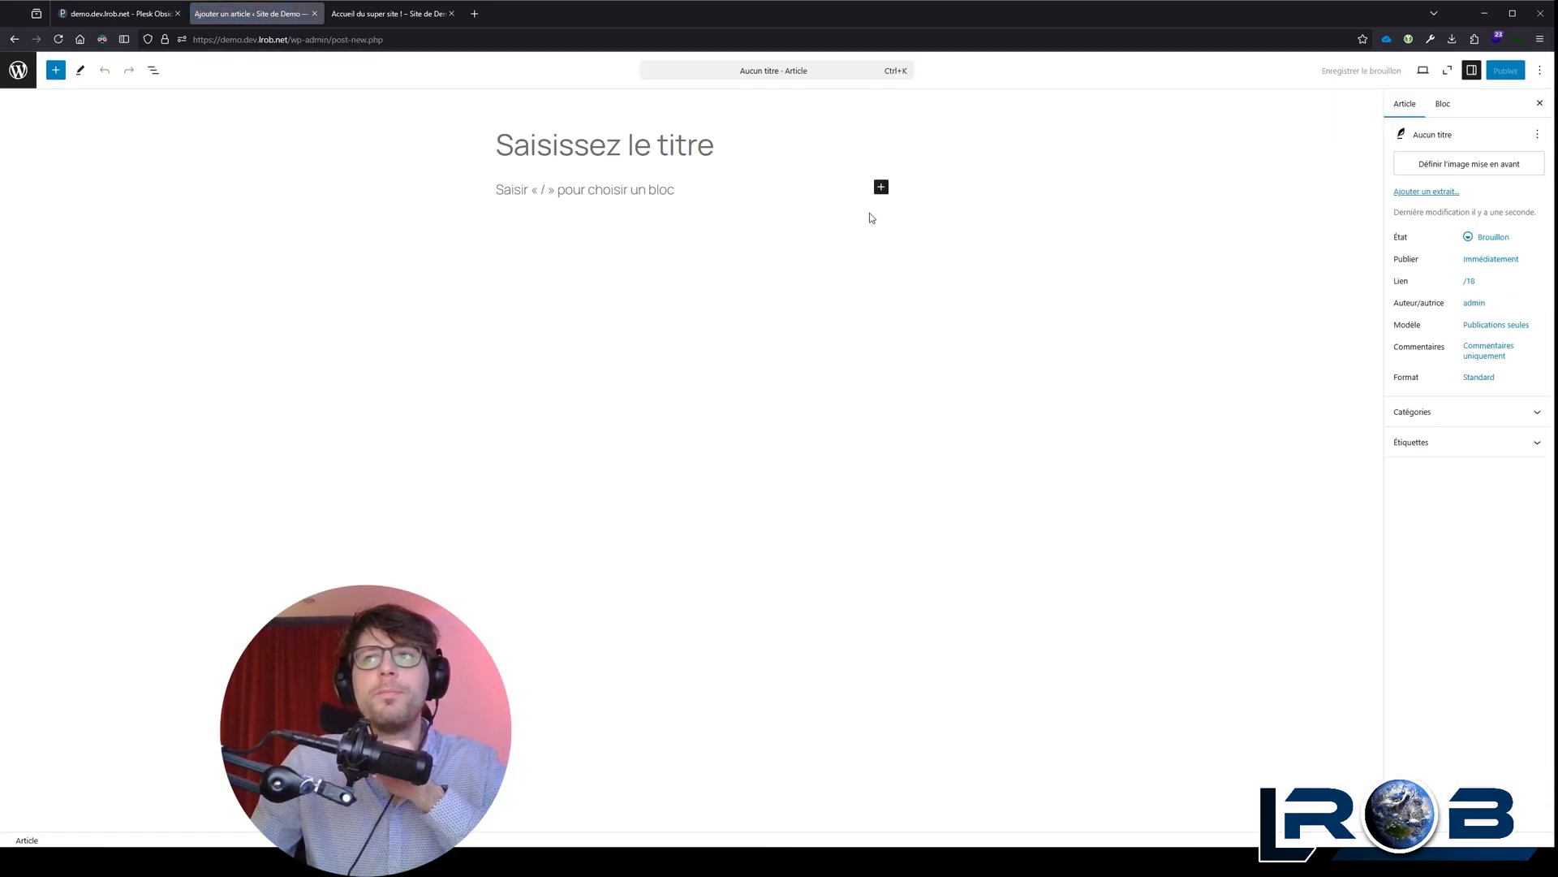
{"action": "left_click", "coordinate": [1526, 407]}
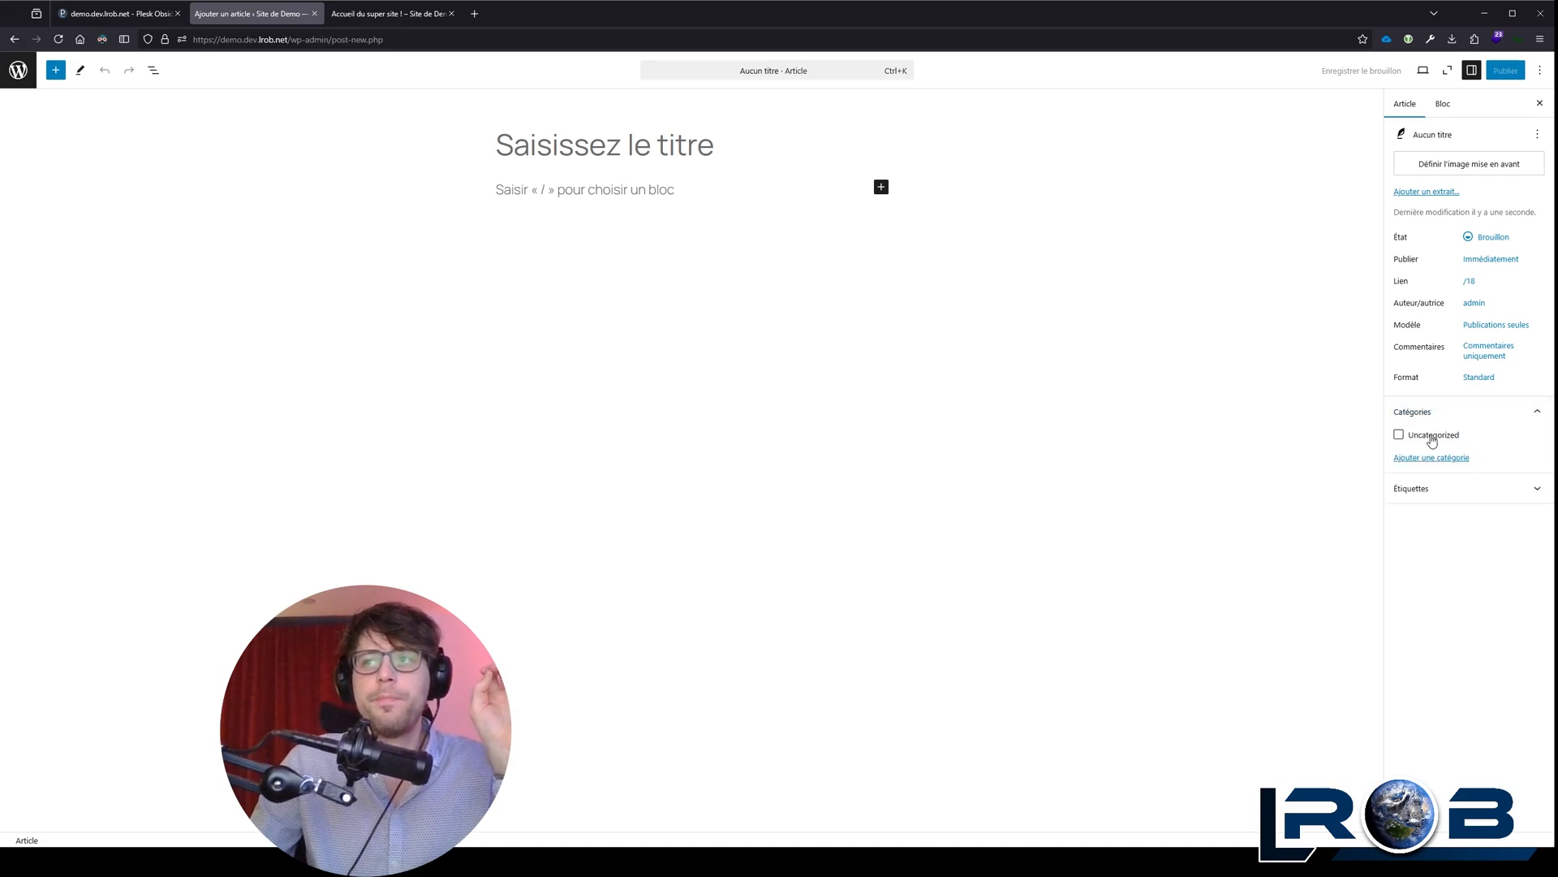
{"action": "left_click", "coordinate": [1432, 439]}
{"action": "left_click", "coordinate": [1432, 439]}
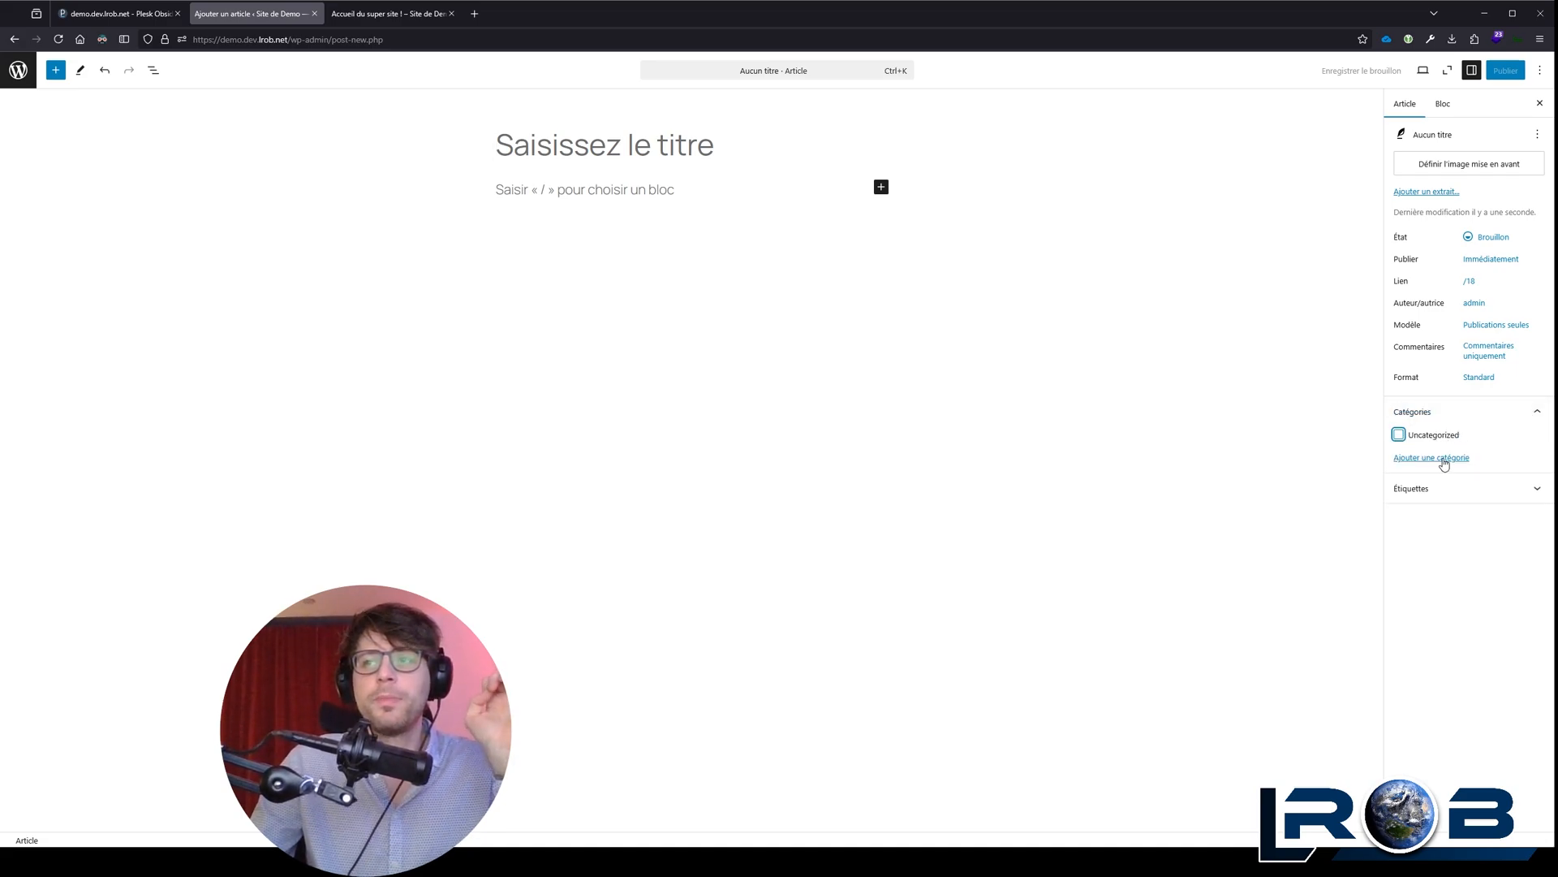
{"action": "left_click", "coordinate": [1448, 460]}
{"action": "left_click", "coordinate": [1500, 496]}
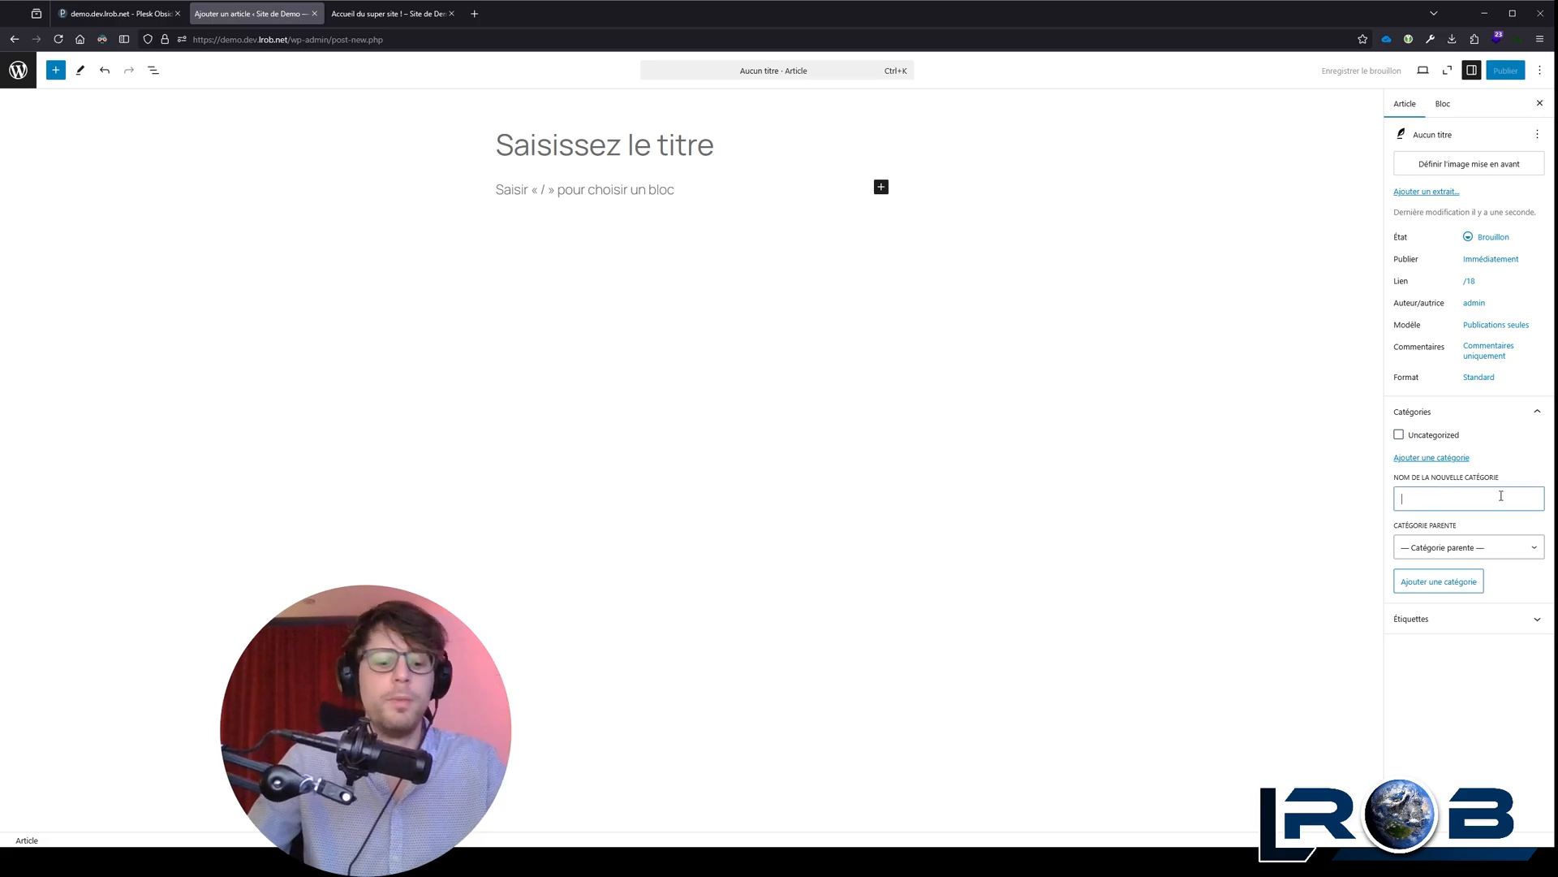
{"action": "type", "text": "Blog"}
{"action": "key", "text": "Return"}
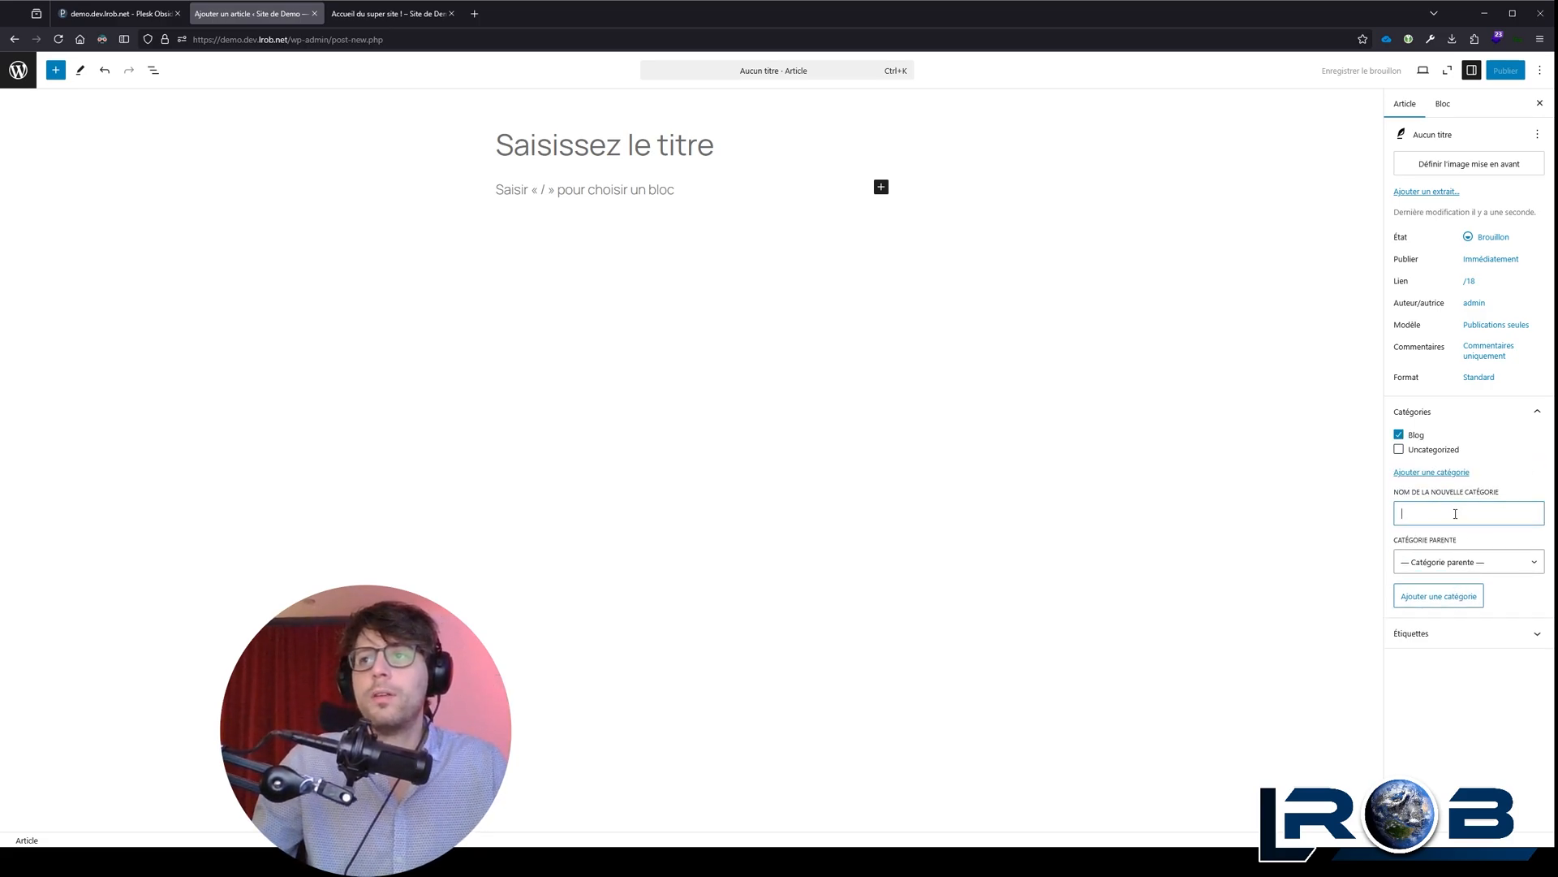
Step: Add a category named News Harware, select it as the parent category, and unassign it from the article
{"action": "left_click", "coordinate": [1433, 580]}
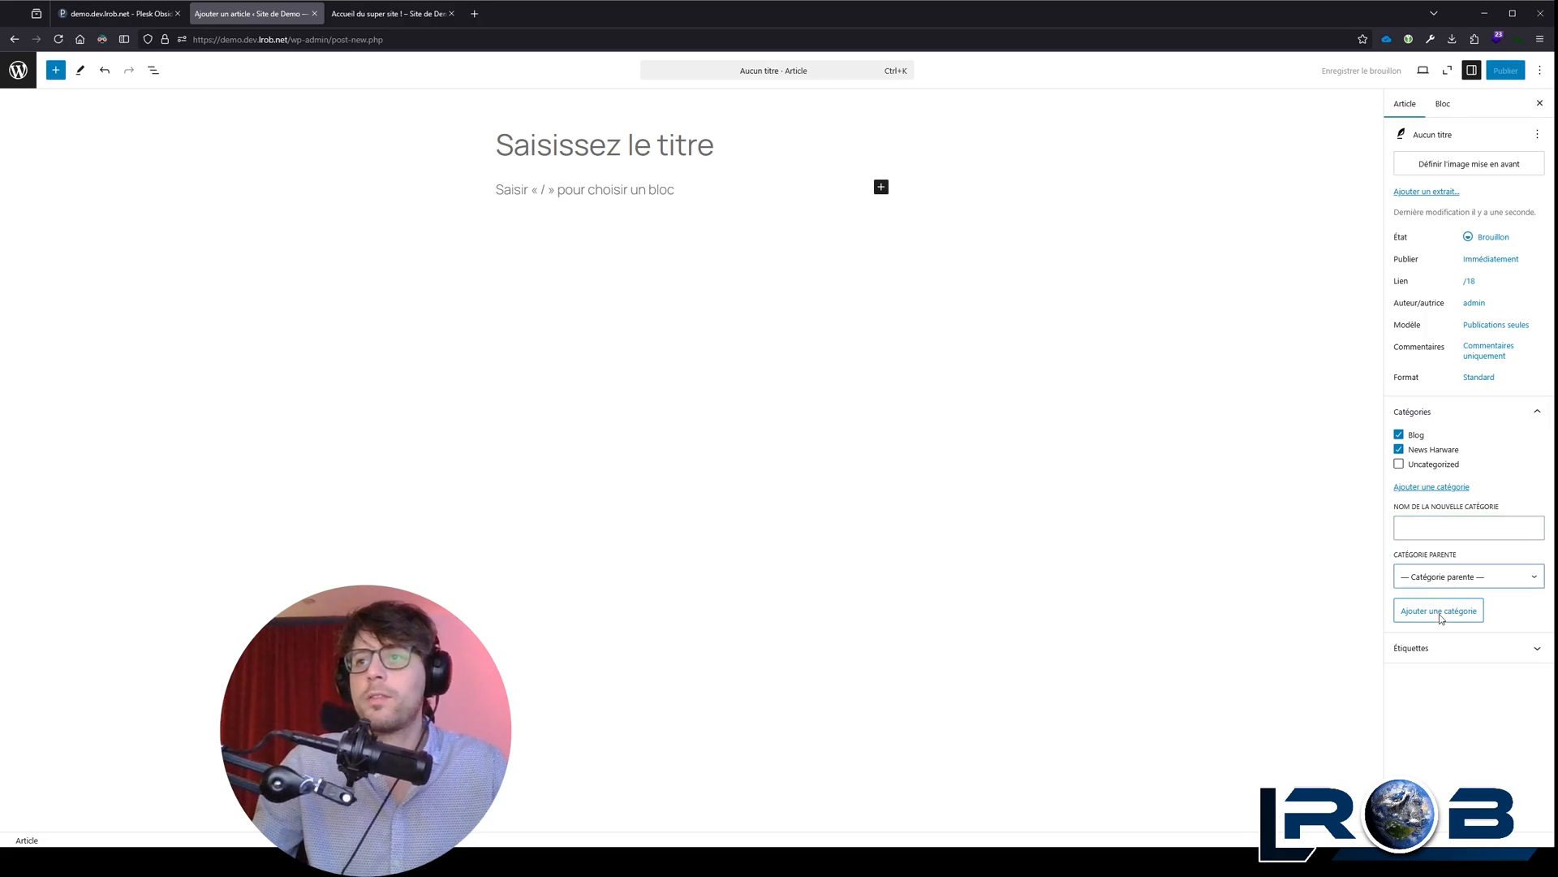
{"action": "left_click", "coordinate": [1470, 631]}
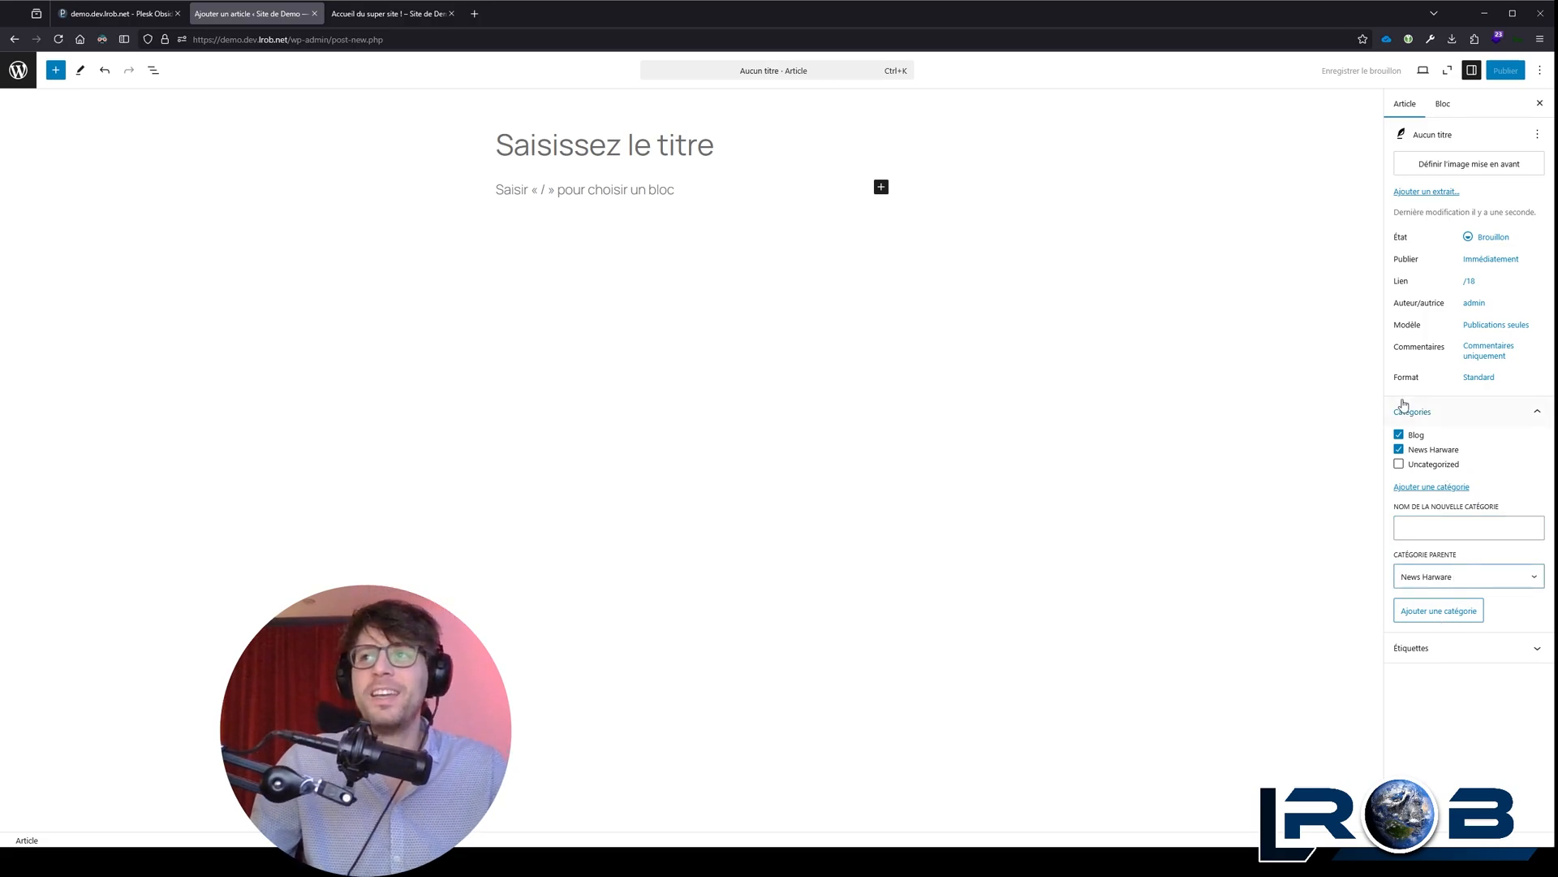
{"action": "left_click", "coordinate": [1401, 449]}
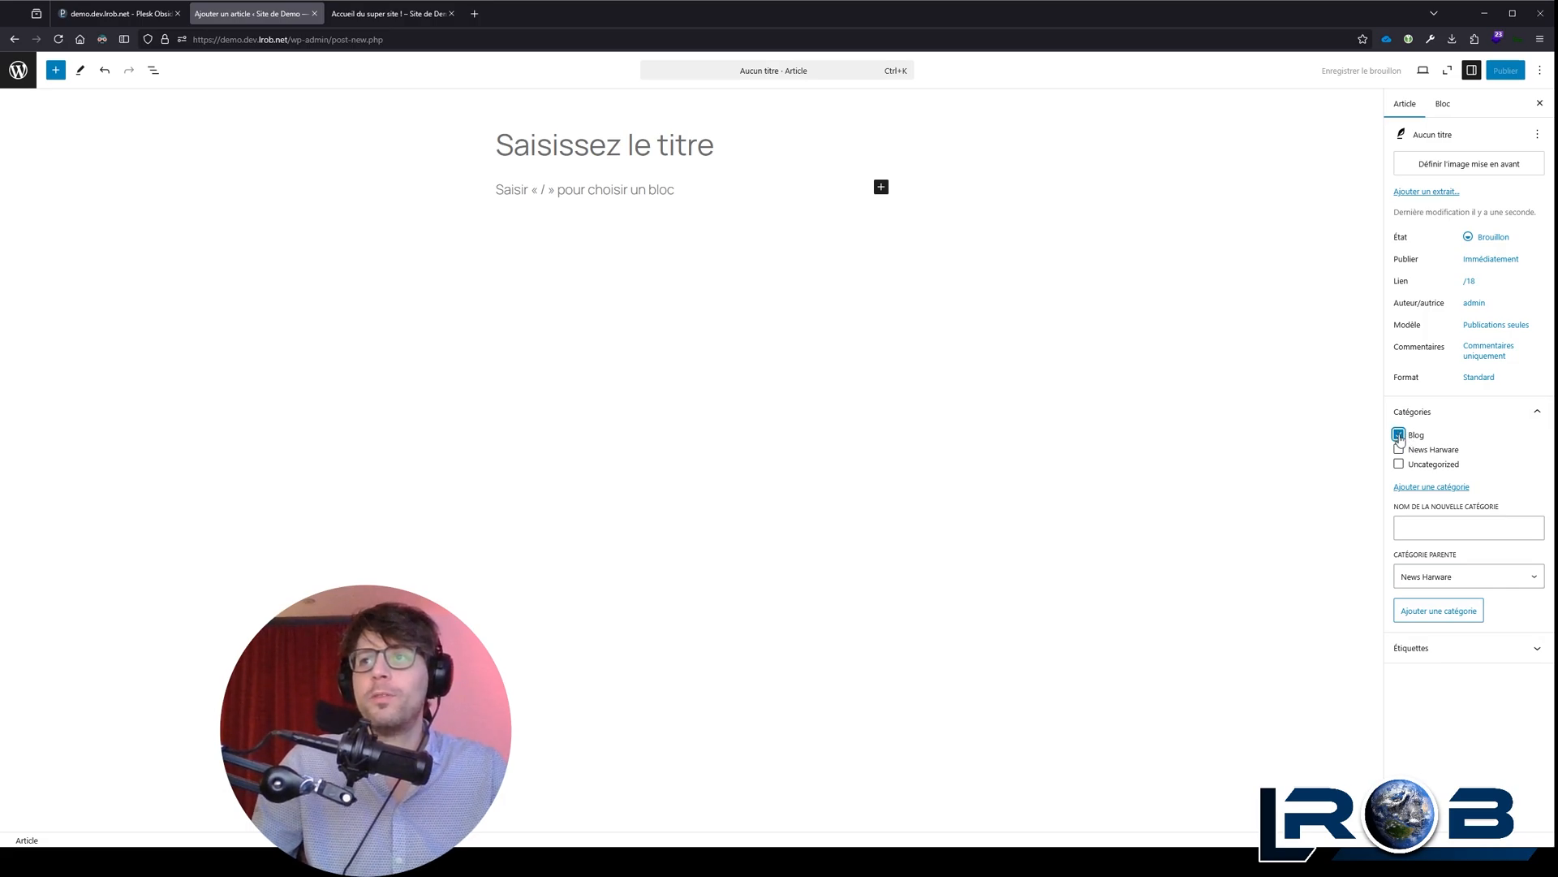
Step: Toggle the Blog and News Harware category assignments of the new article
{"action": "left_click", "coordinate": [1399, 436]}
{"action": "left_click", "coordinate": [1399, 449]}
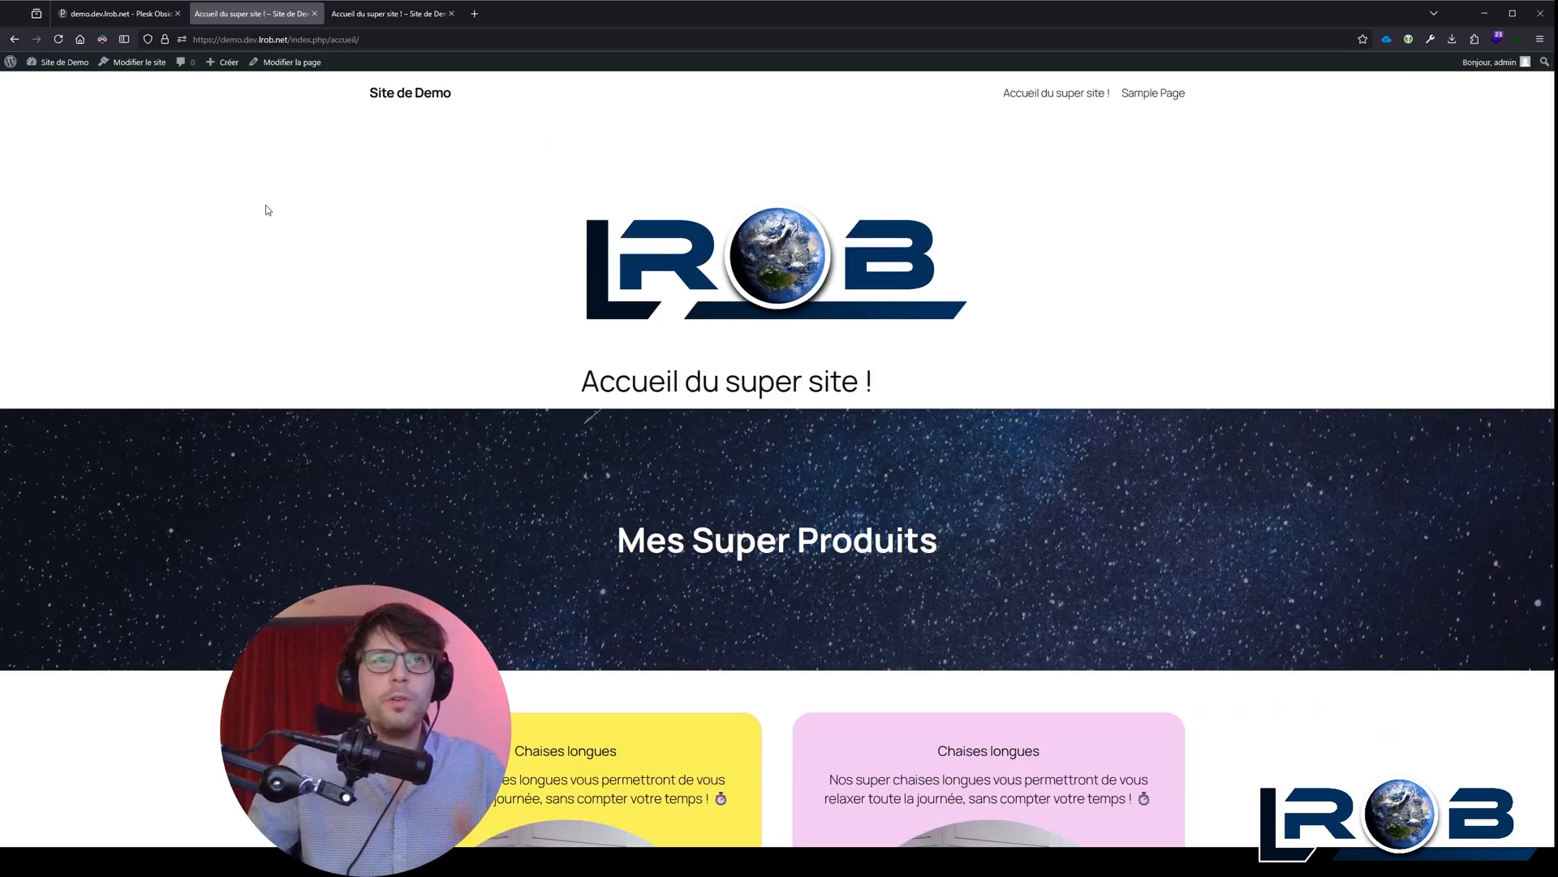
Step: Open the published home page for editing and add an empty paragraph below the product columns
{"action": "scroll", "coordinate": [386, 198], "scroll_direction": "down", "scroll_amount": 8}
{"action": "scroll", "coordinate": [282, 230], "scroll_direction": "up", "scroll_amount": 10}
{"action": "scroll", "coordinate": [307, 322], "scroll_direction": "down", "scroll_amount": 1}
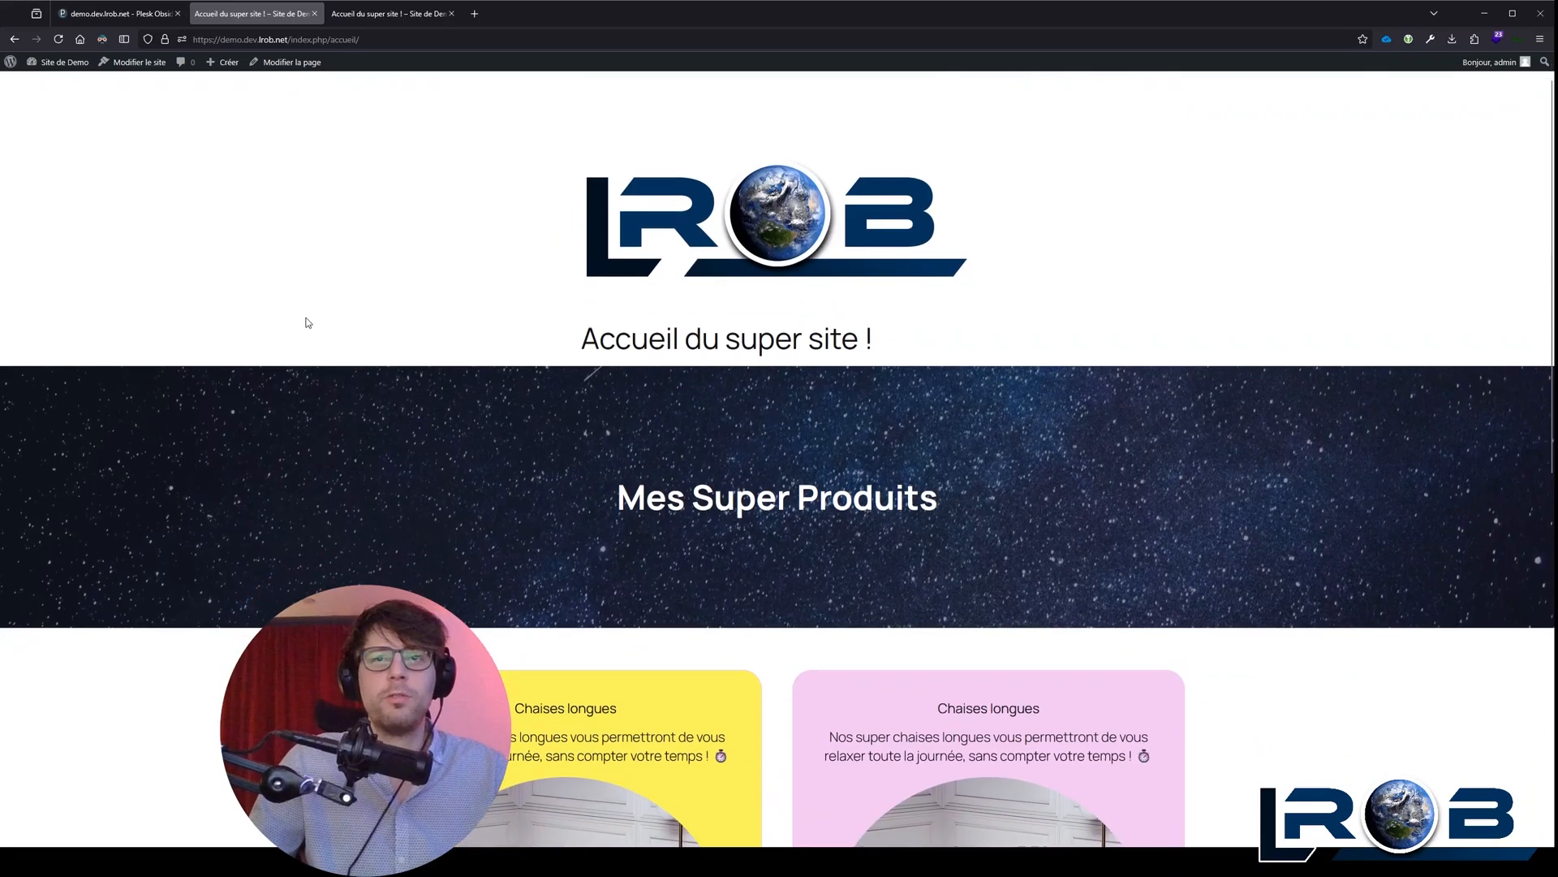
{"action": "scroll", "coordinate": [308, 322], "scroll_direction": "down", "scroll_amount": 8}
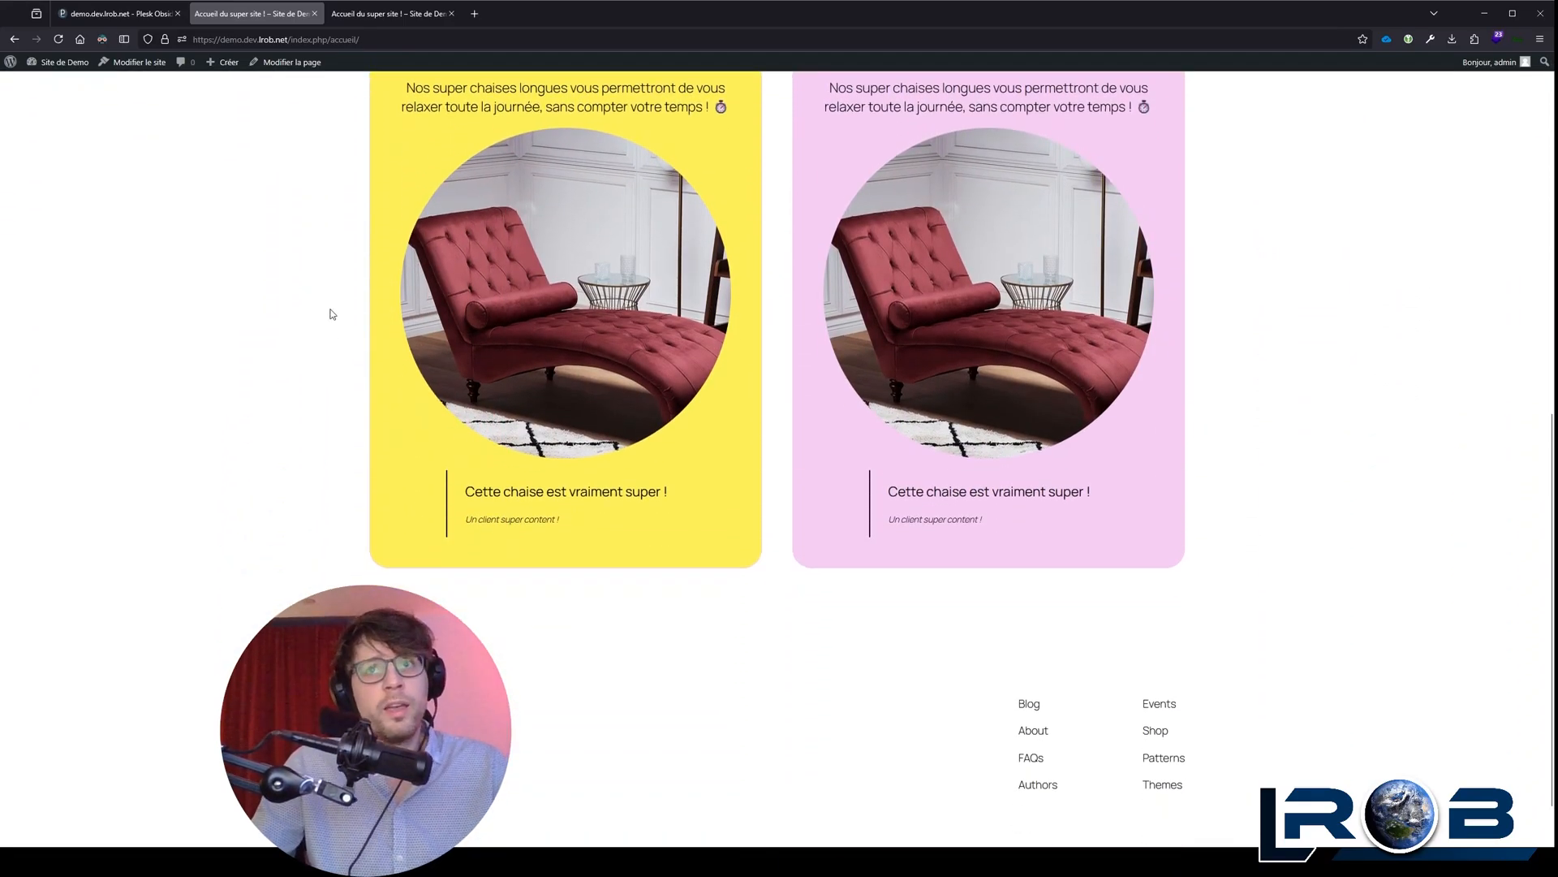
{"action": "scroll", "coordinate": [333, 312], "scroll_direction": "up", "scroll_amount": 8}
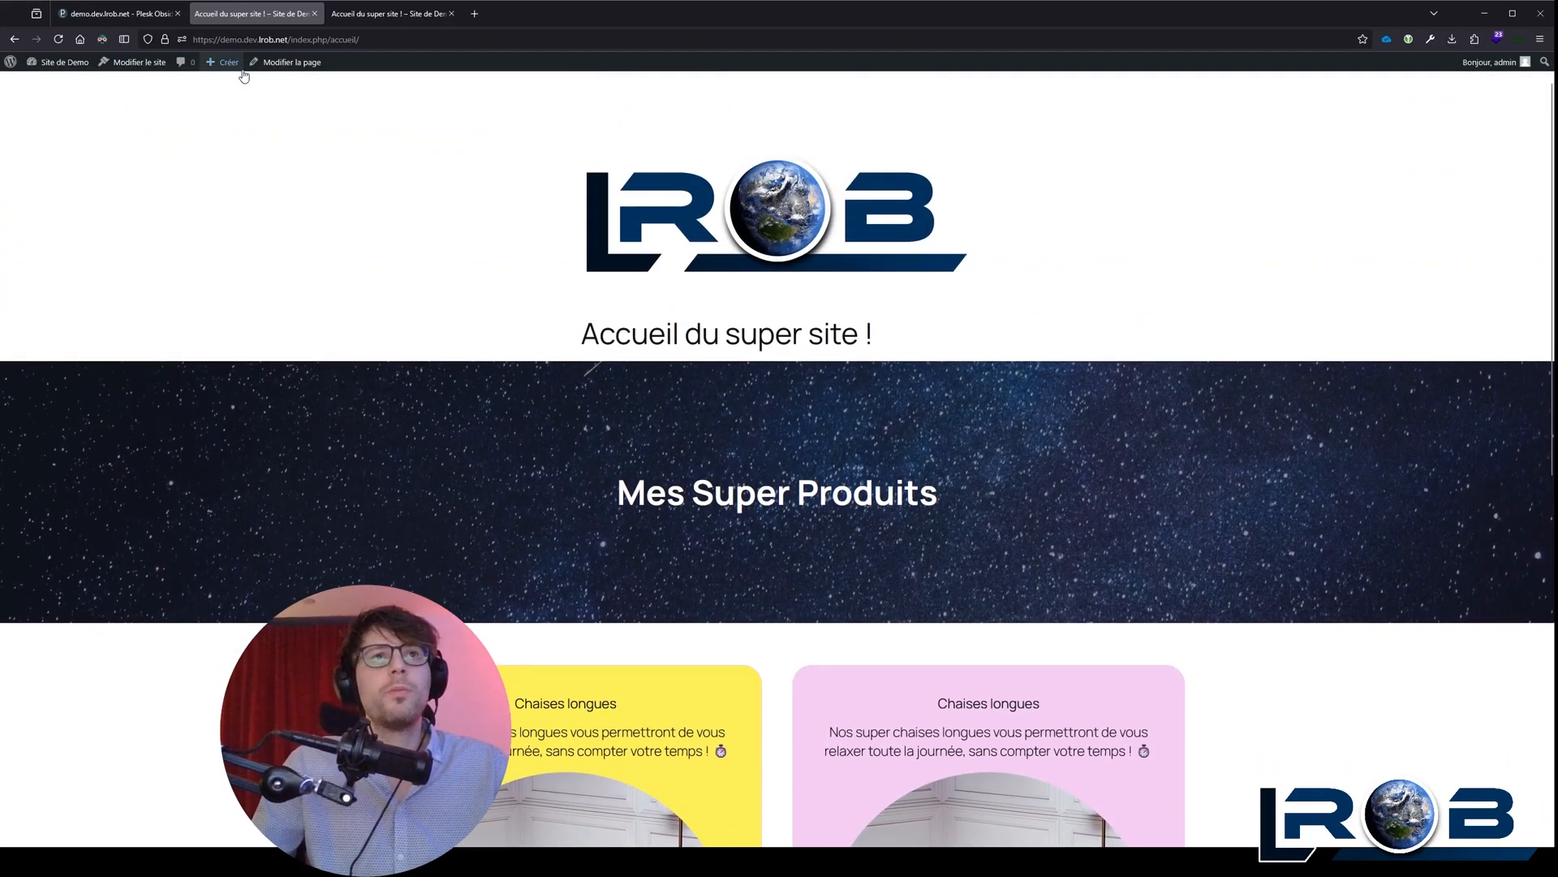
{"action": "left_click", "coordinate": [289, 63]}
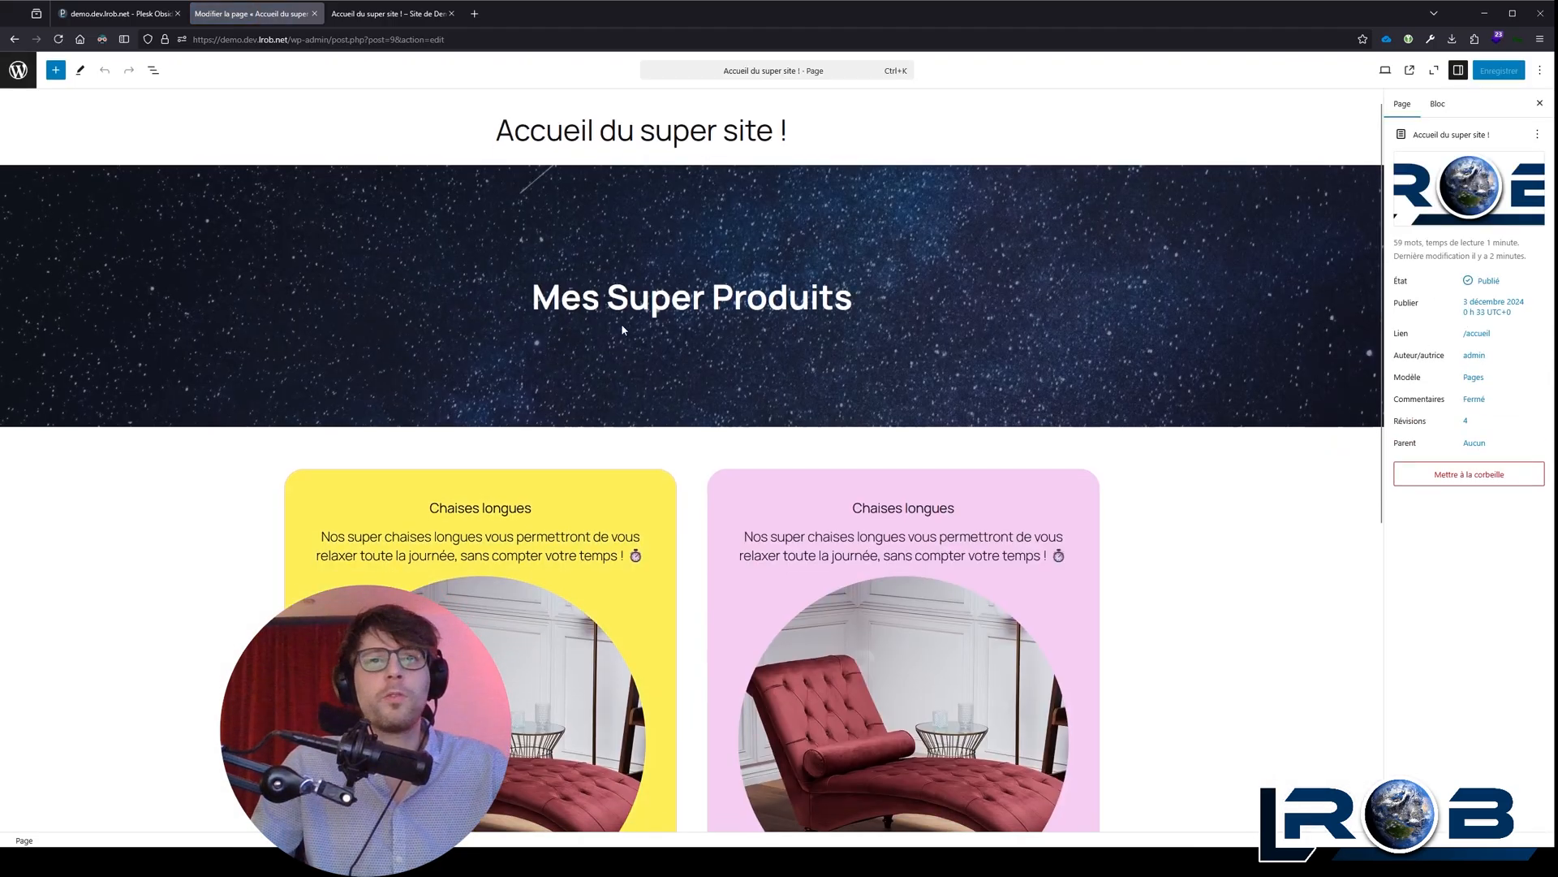
{"action": "scroll", "coordinate": [621, 323], "scroll_direction": "down", "scroll_amount": 6}
{"action": "left_click", "coordinate": [728, 544]}
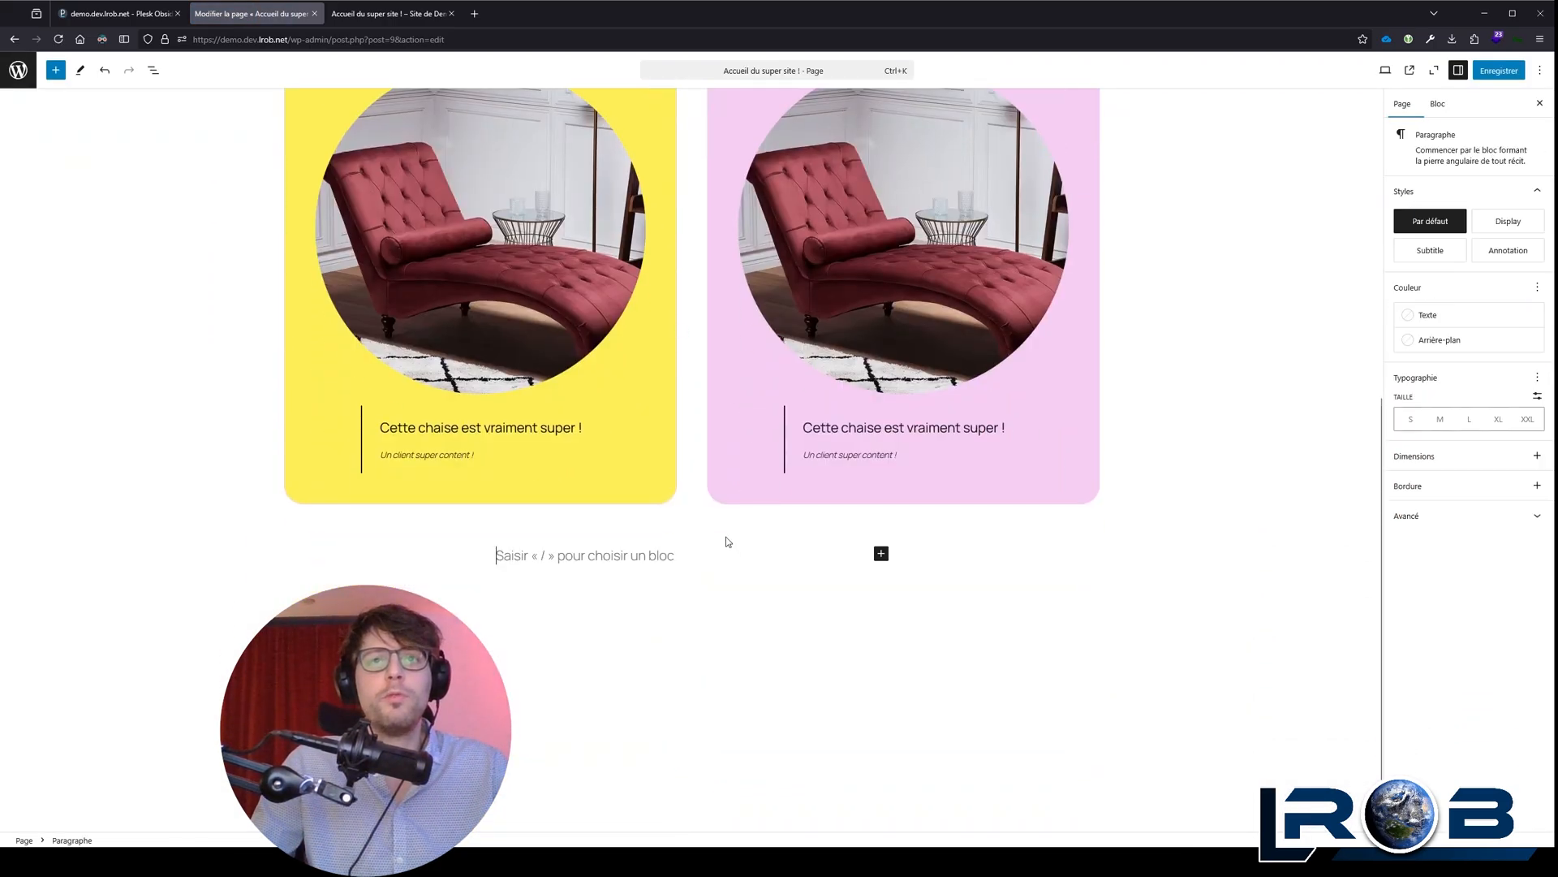
Step: Insert a Détails block from the full block library below the product columns
{"action": "left_click", "coordinate": [881, 553]}
{"action": "left_click", "coordinate": [982, 742]}
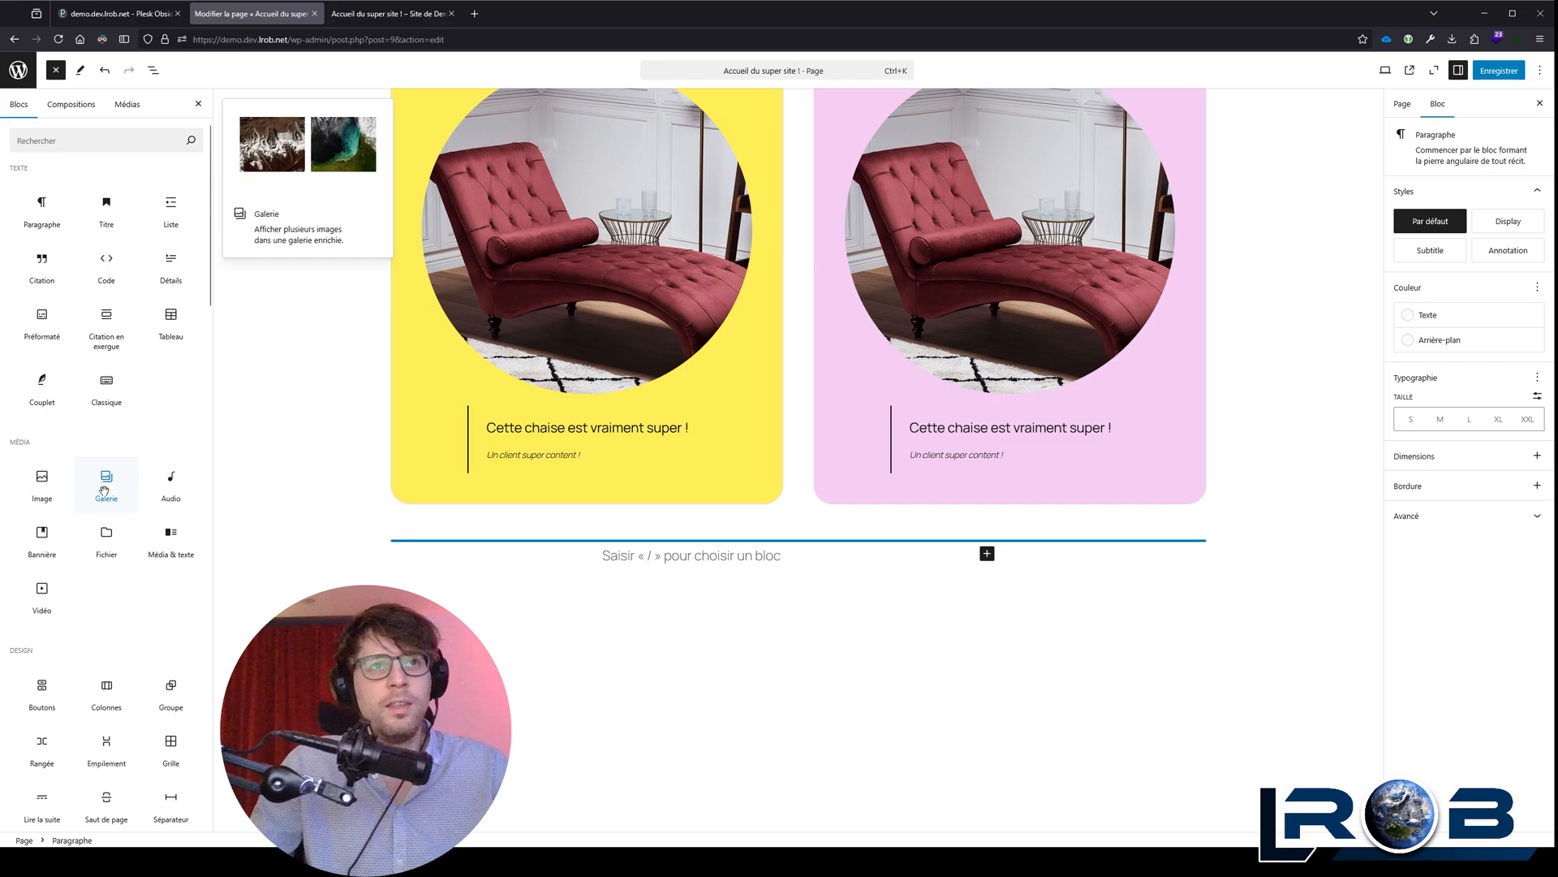
{"action": "left_click", "coordinate": [188, 266]}
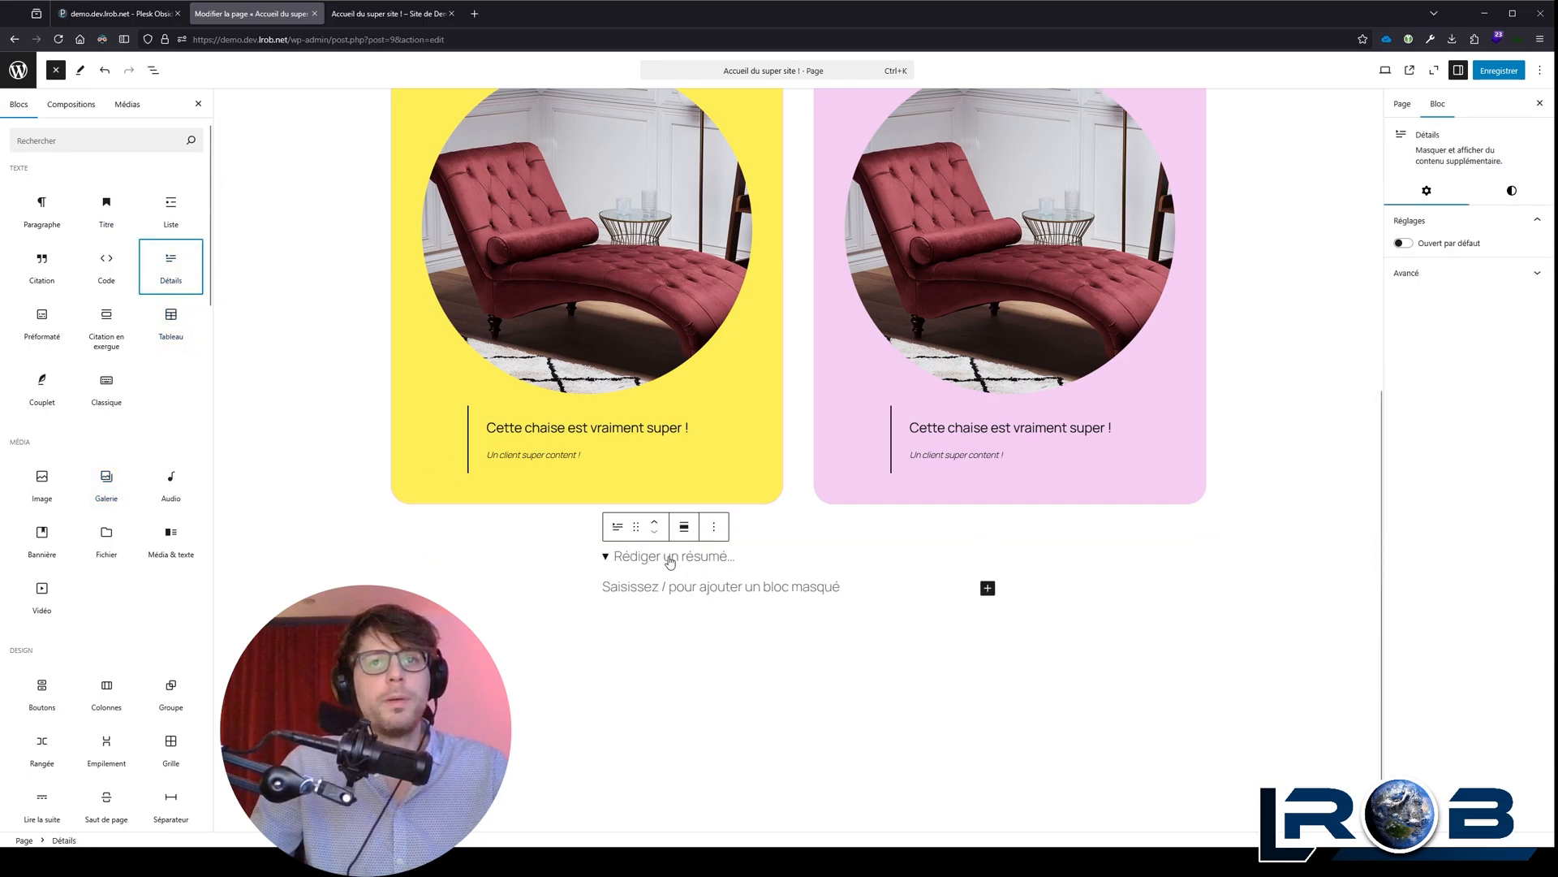
Step: Place the Détails block in the yellow column, with the summary "Description du produit" and repeated lines "Ceci est ma description"
{"action": "left_click", "coordinate": [574, 534]}
{"action": "left_click", "coordinate": [663, 562]}
{"action": "left_click", "coordinate": [582, 531]}
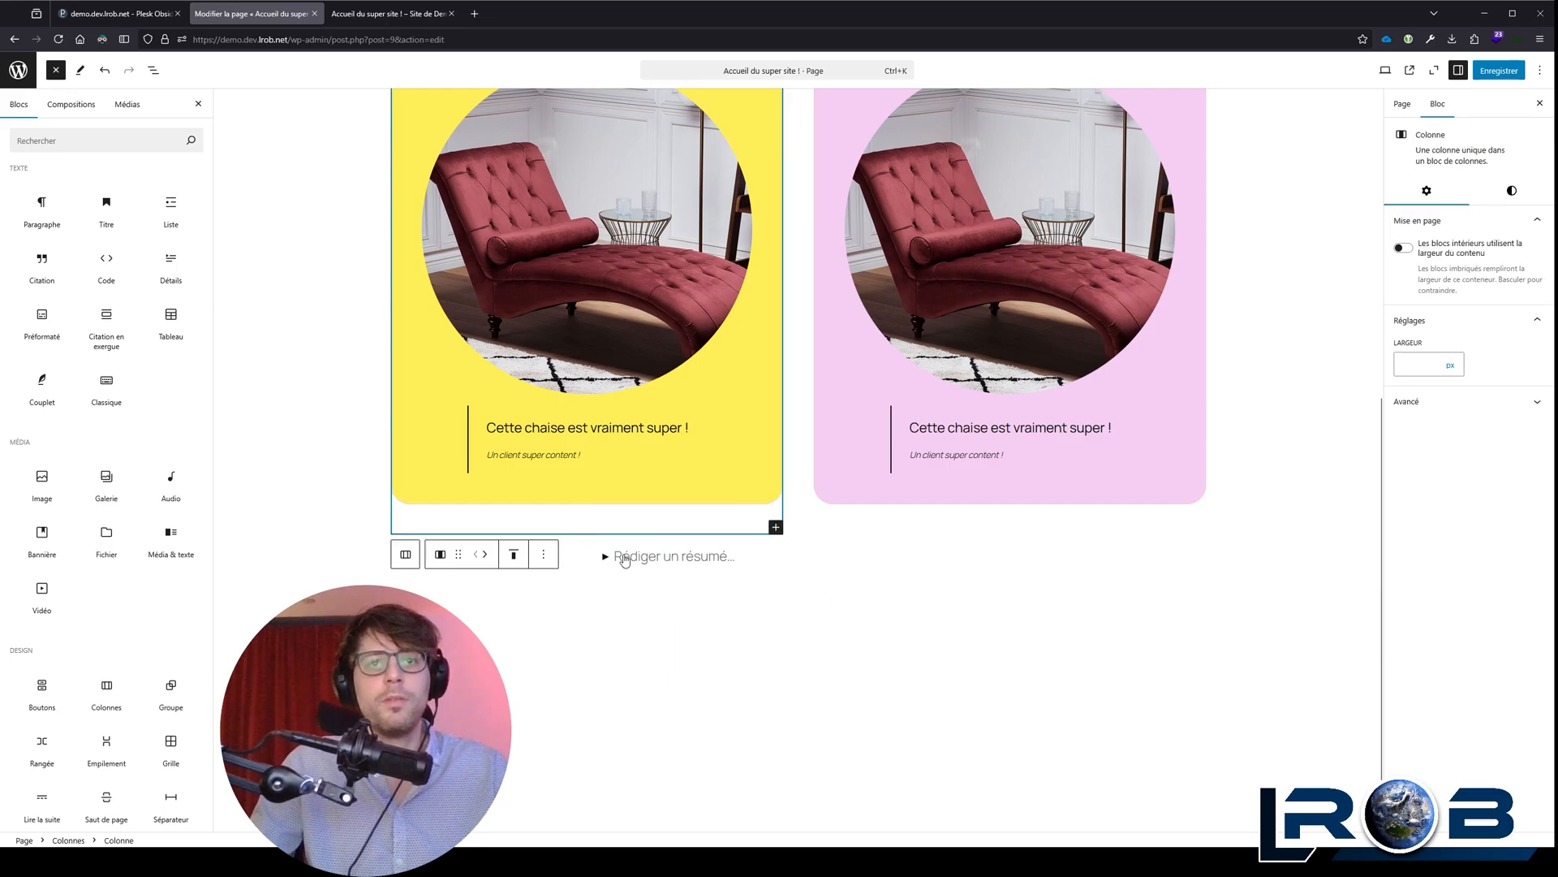
{"action": "left_click", "coordinate": [654, 558]}
{"action": "left_click", "coordinate": [599, 550]}
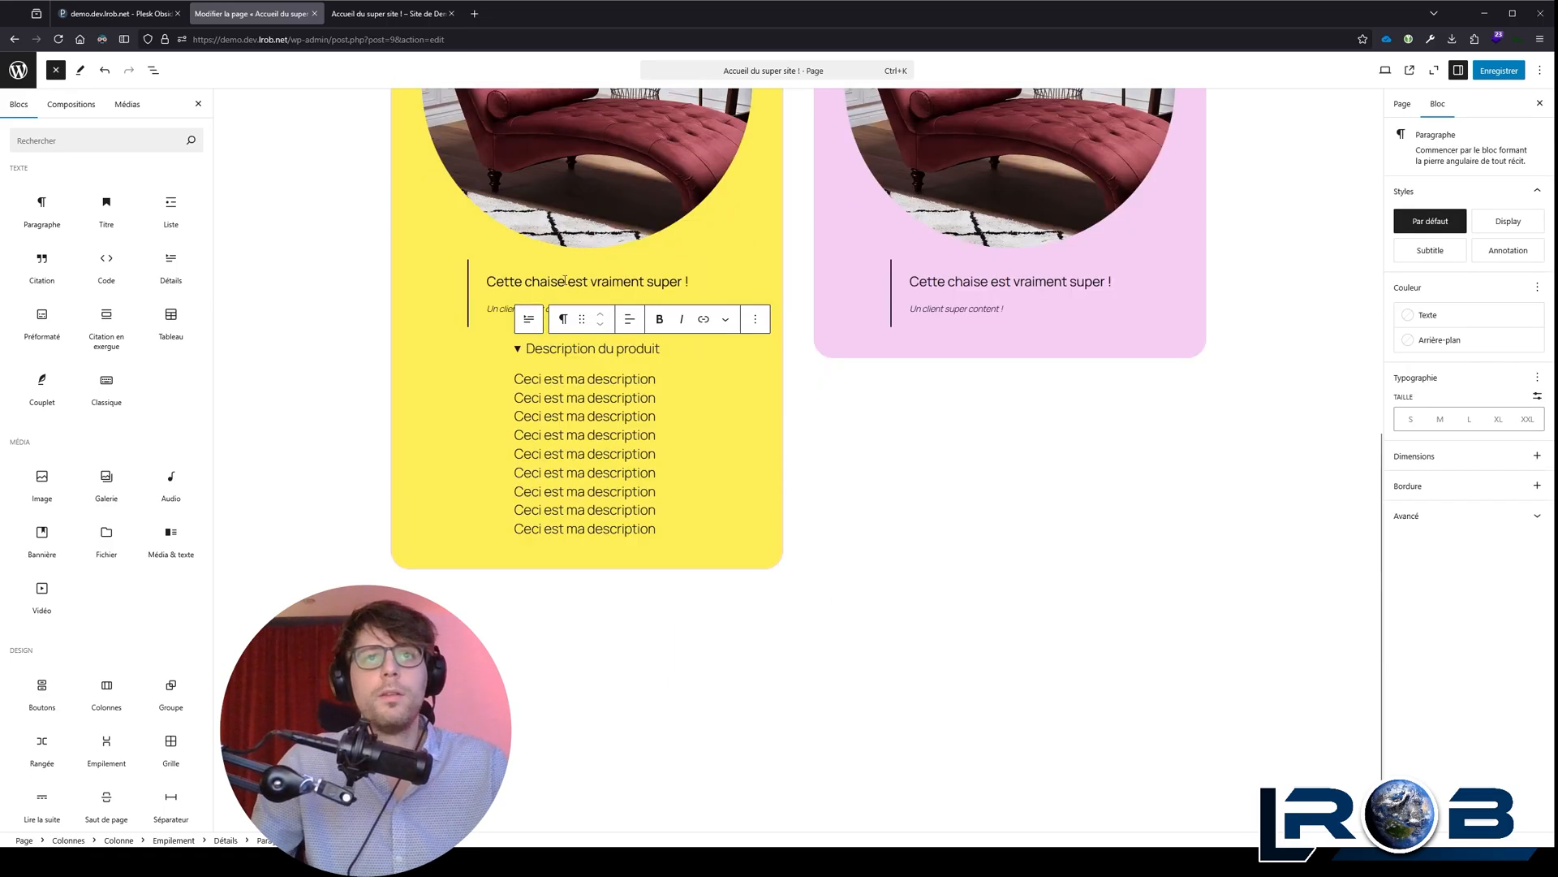
Step: Test expanding and collapsing the product description in the yellow column
{"action": "left_click", "coordinate": [570, 286]}
{"action": "left_click", "coordinate": [573, 469]}
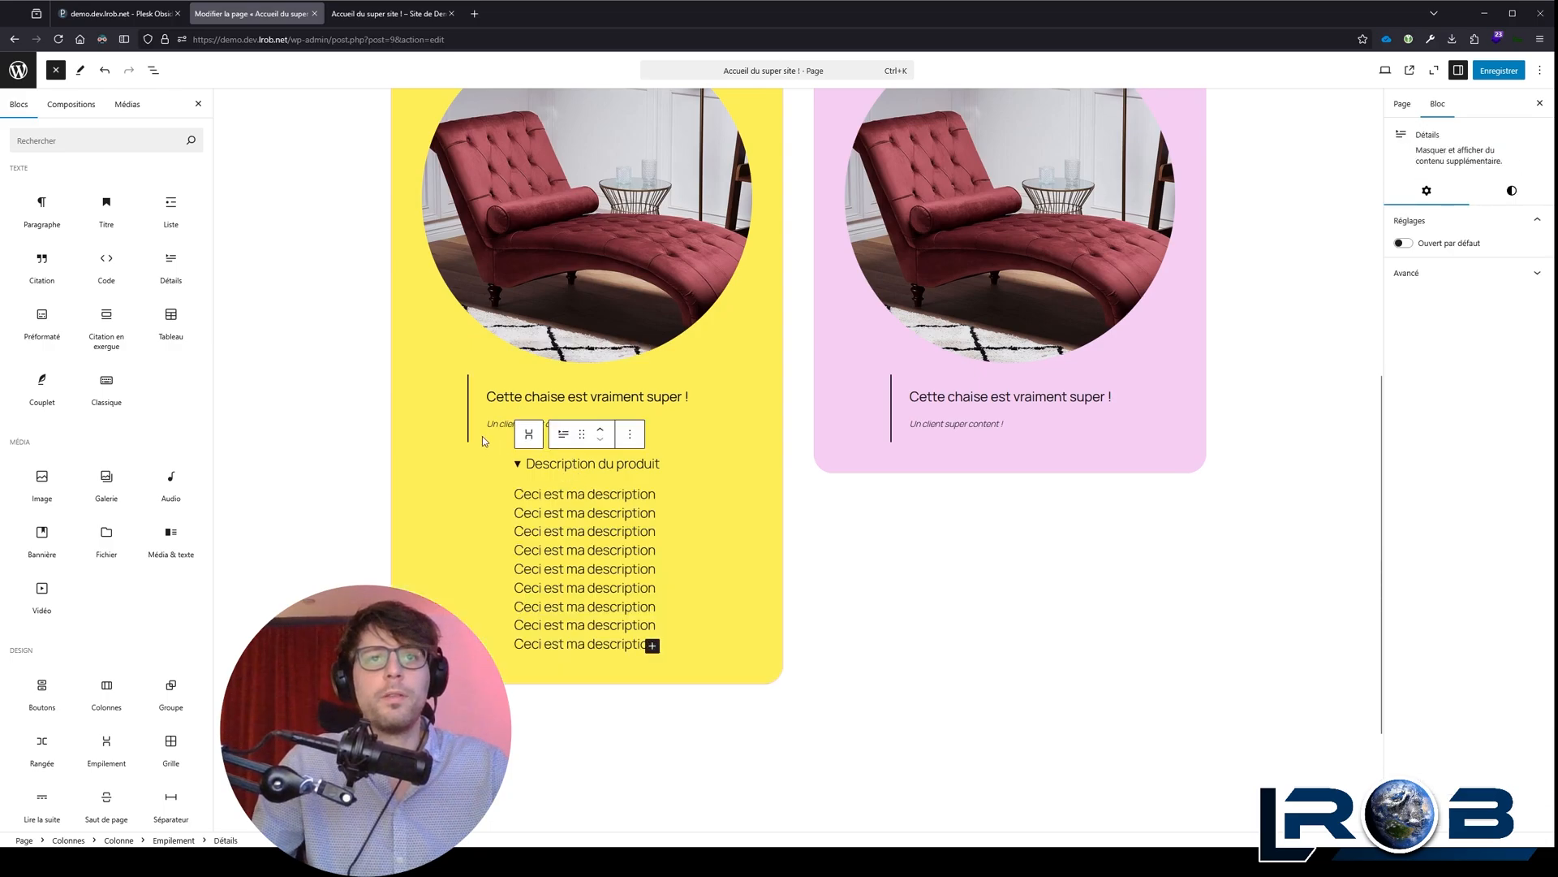
{"action": "left_click", "coordinate": [472, 412]}
{"action": "left_click", "coordinate": [570, 472]}
{"action": "left_click", "coordinate": [445, 409]}
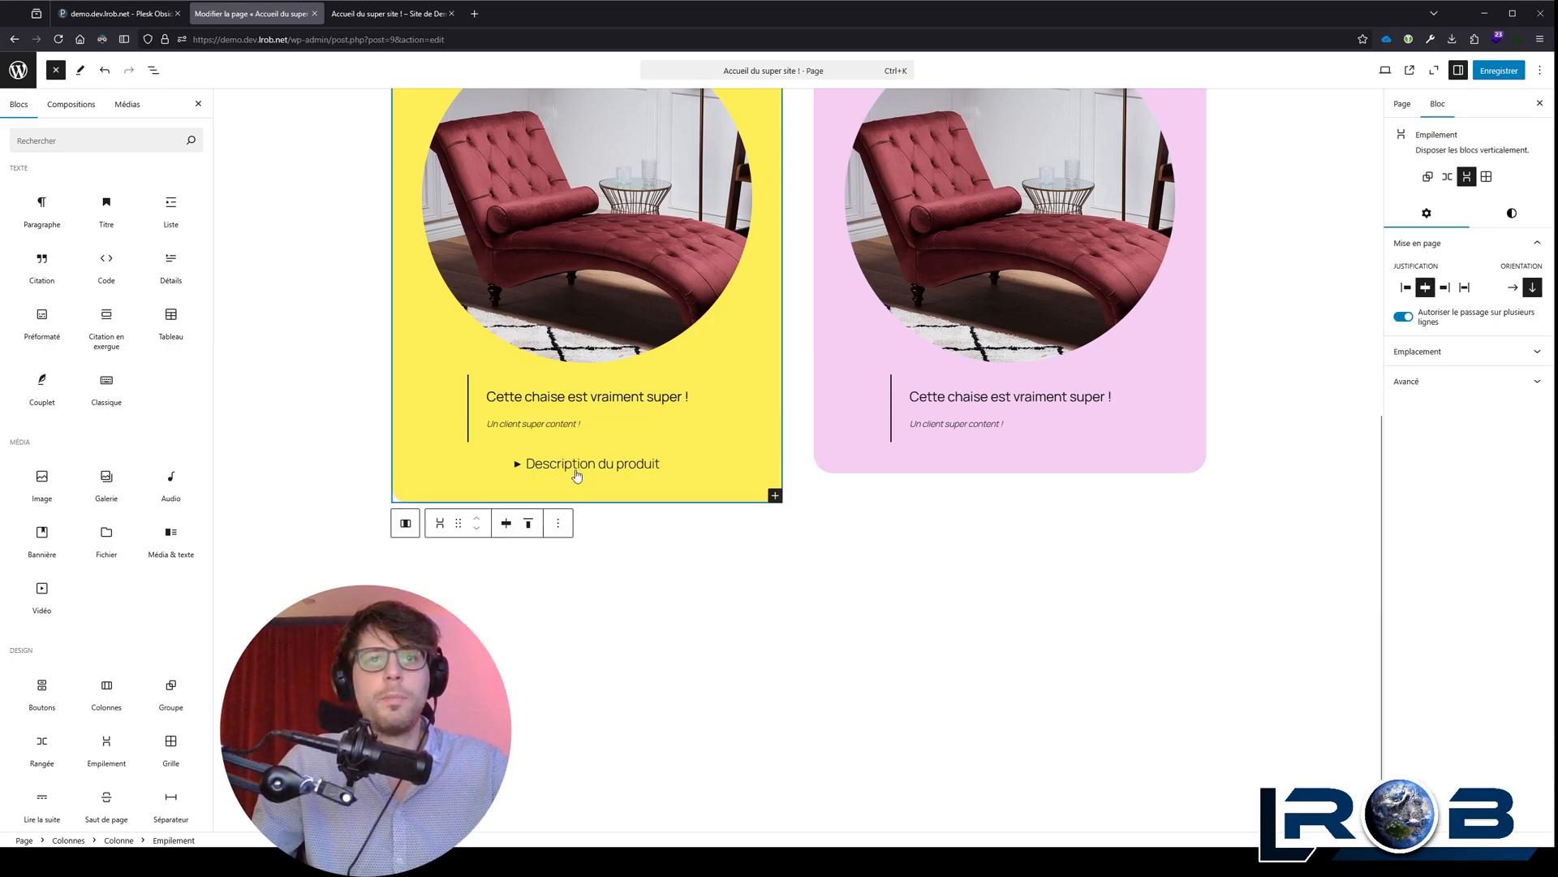
{"action": "left_click", "coordinate": [573, 470]}
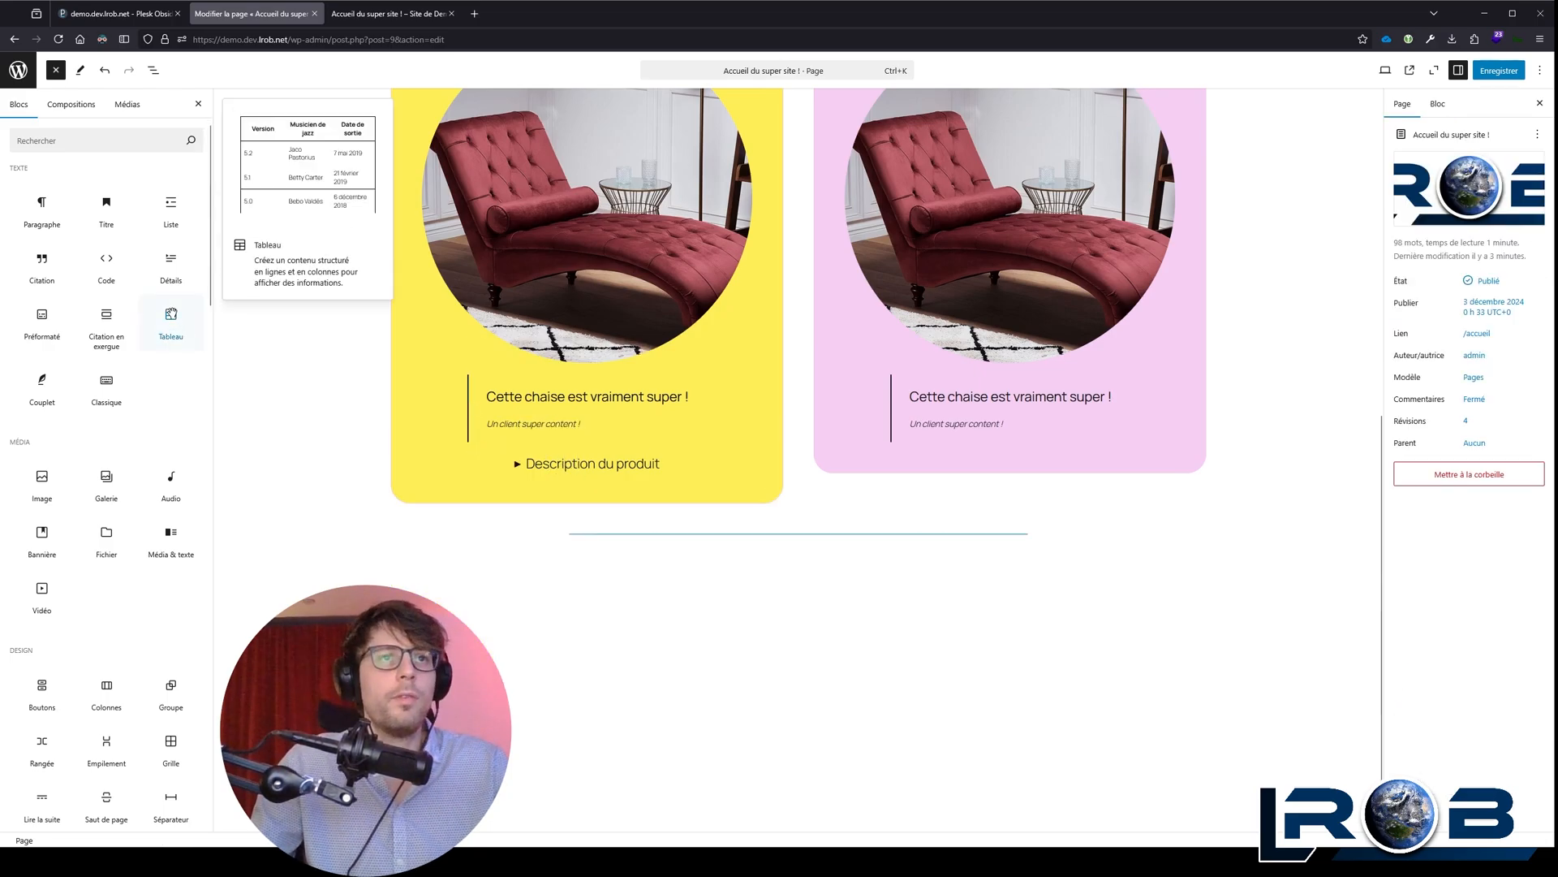
Step: Insert a table of 4 columns and 2 rows below the product columns, with header cells Produit, Tarif, Quantité and HT/TTC
{"action": "left_click_drag", "start_coordinate": [170, 321], "coordinate": [708, 552]}
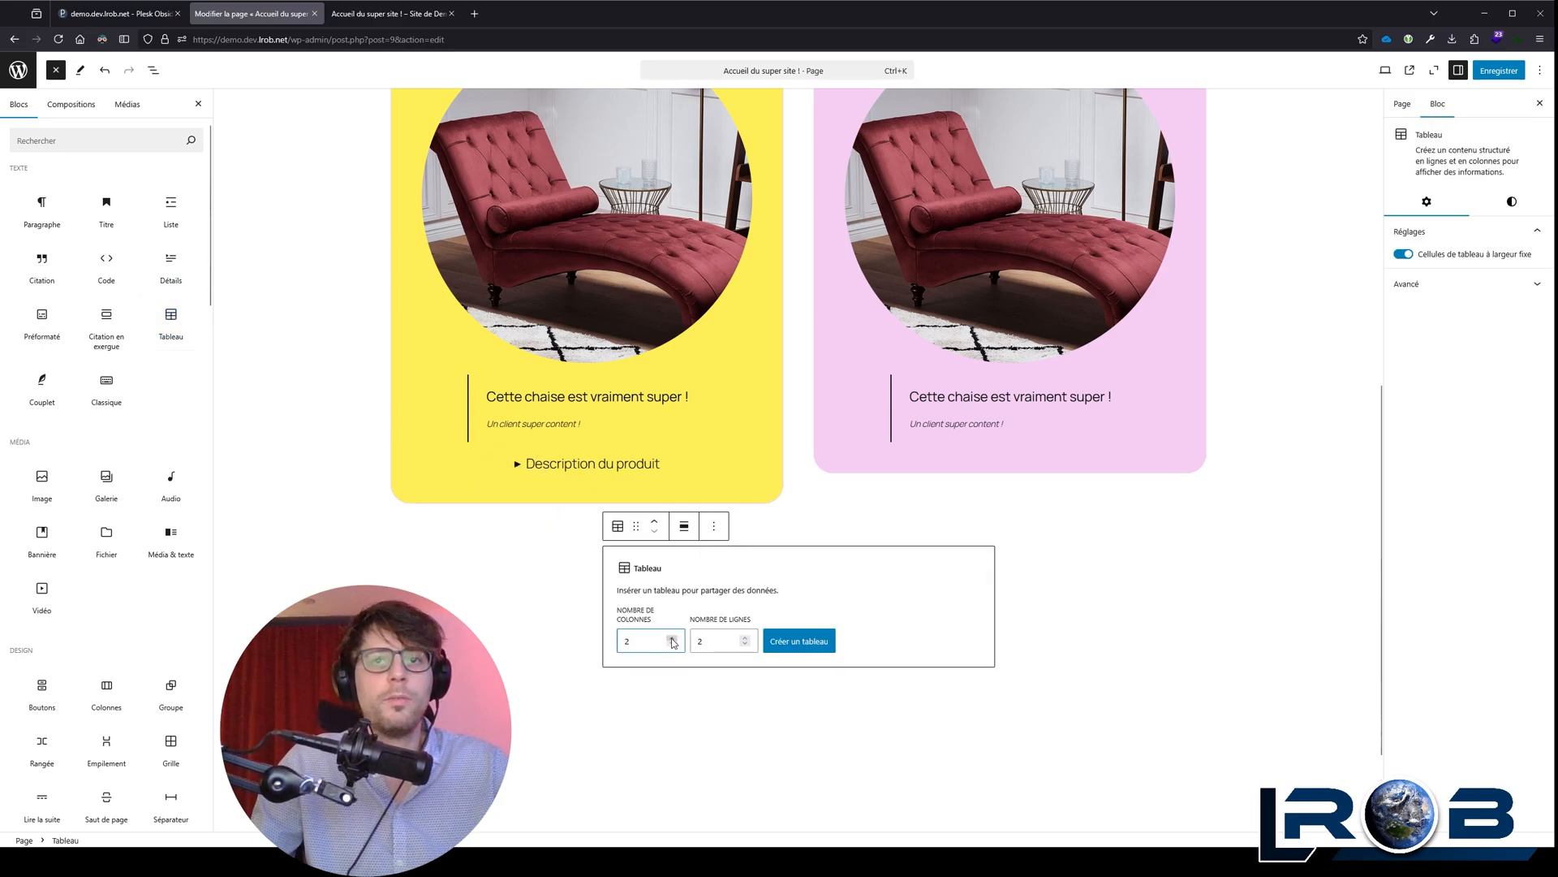
{"action": "left_click", "coordinate": [799, 641]}
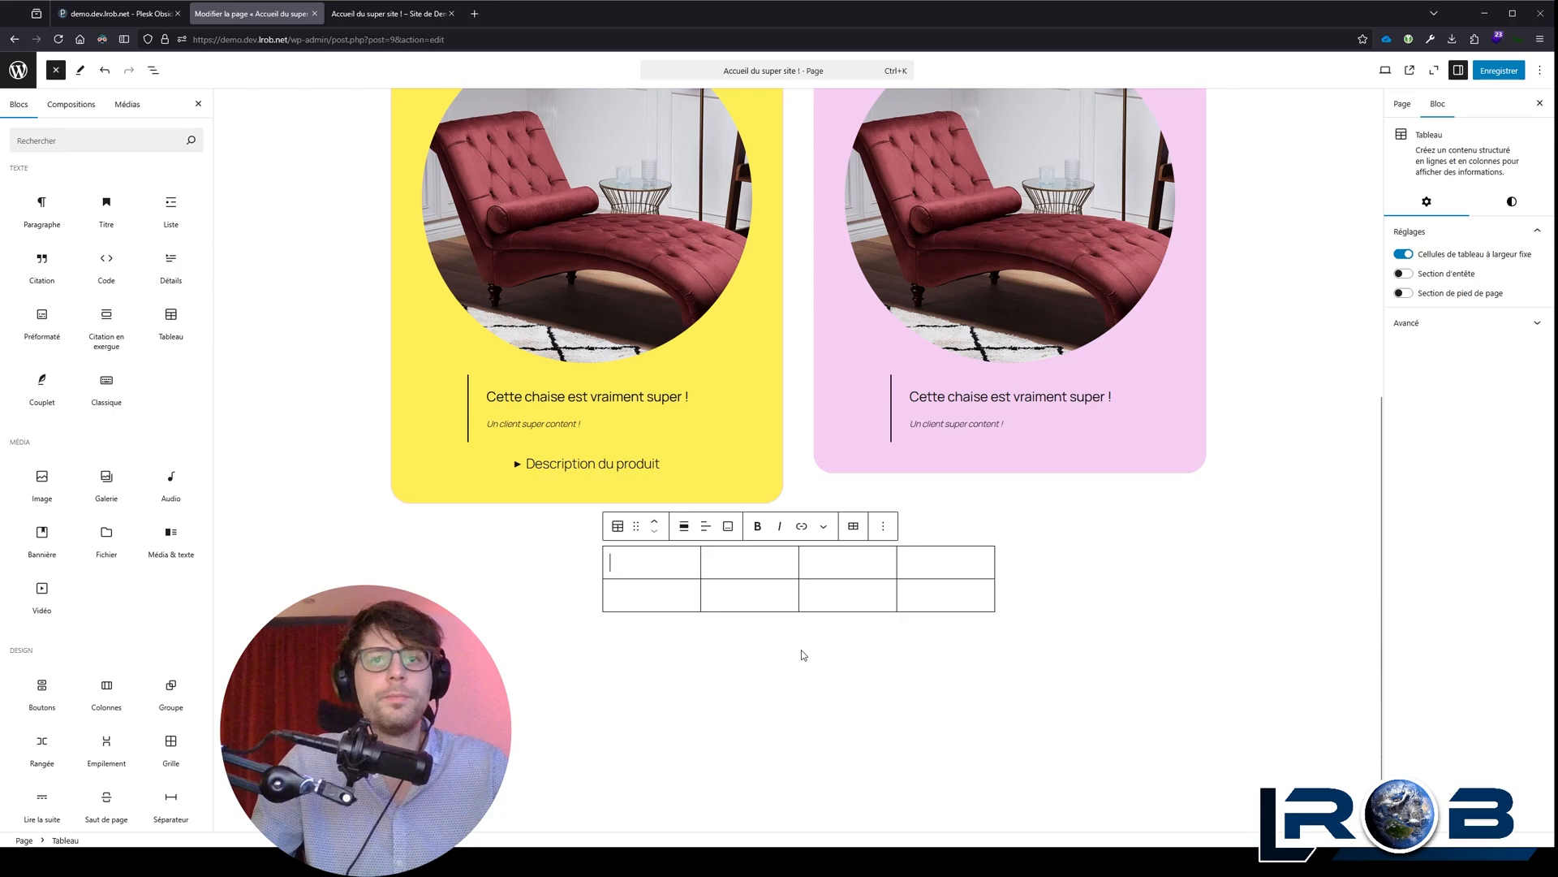
{"action": "left_click", "coordinate": [883, 526]}
{"action": "left_click", "coordinate": [883, 526]}
{"action": "left_click", "coordinate": [1401, 274]}
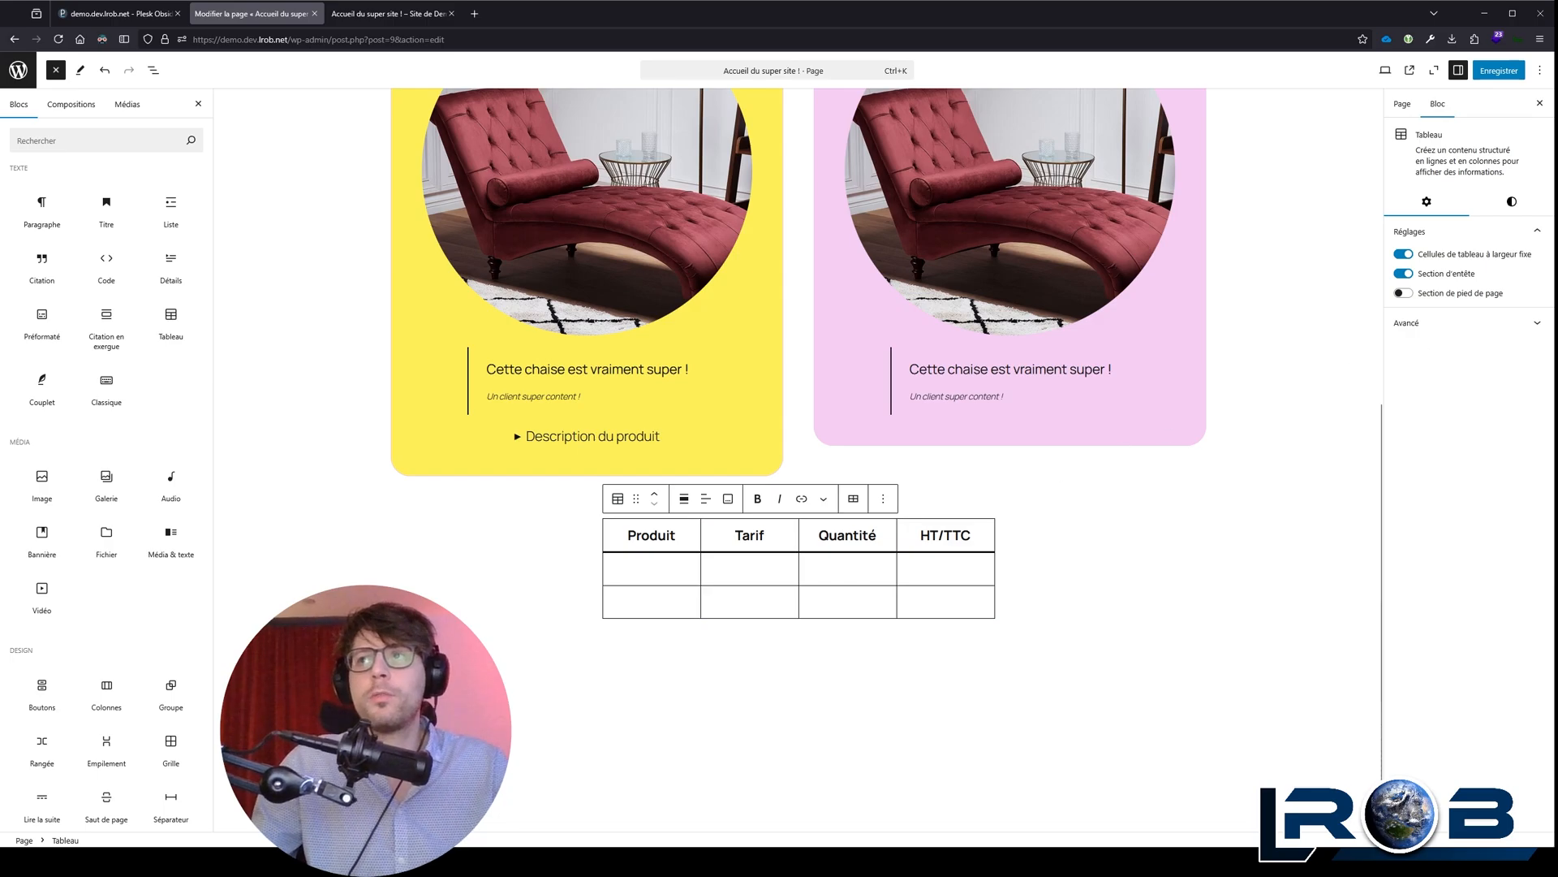
Step: Try a 0 px border width on the table and clear the value again
{"action": "left_click", "coordinate": [1512, 201]}
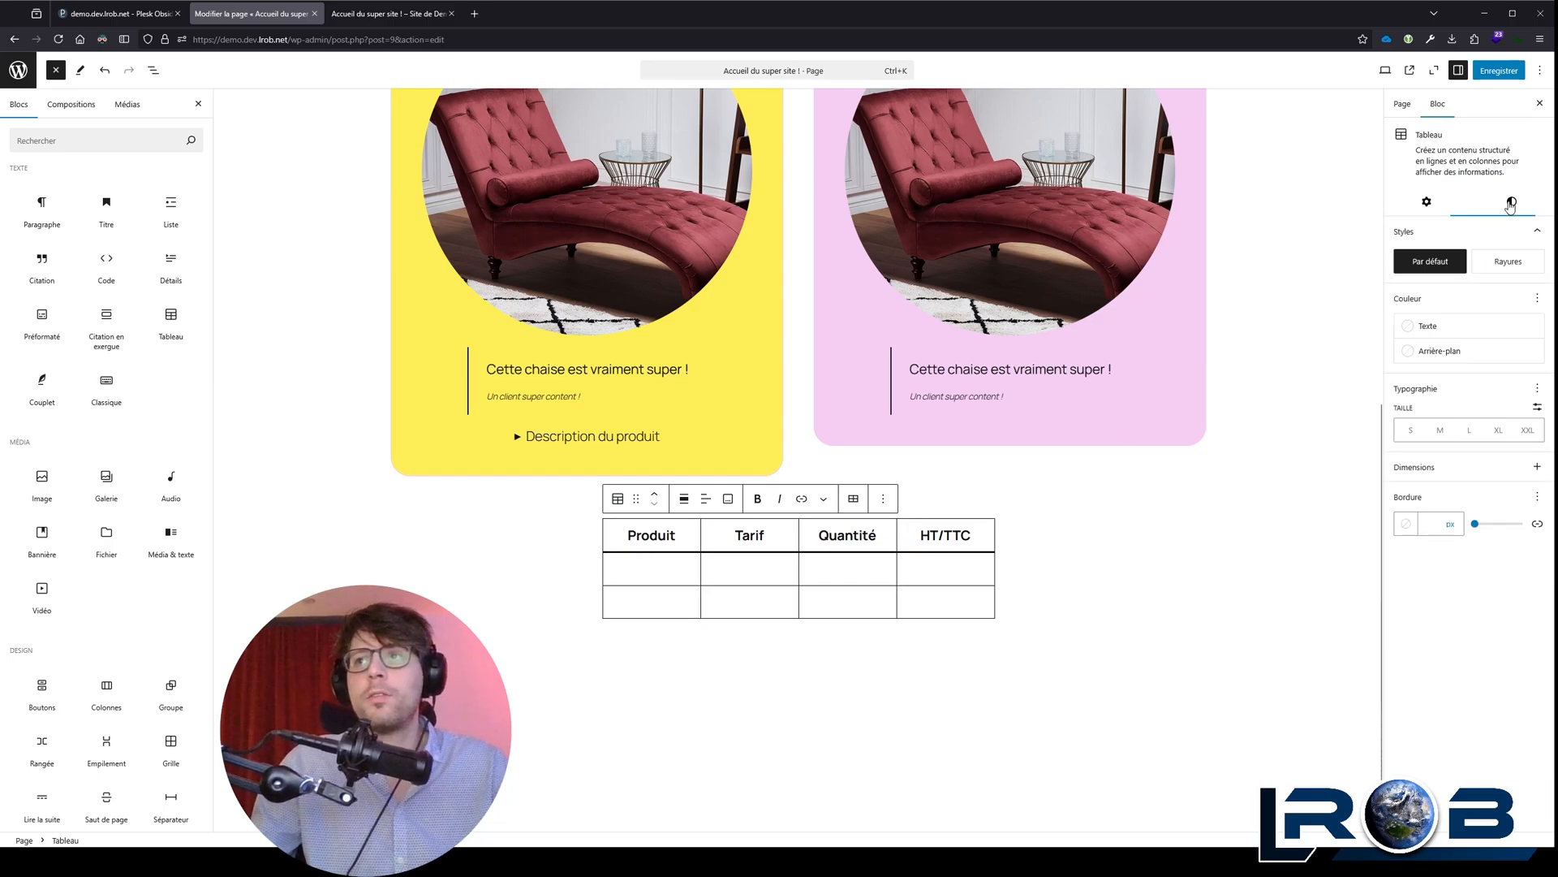
{"action": "left_click", "coordinate": [1429, 524]}
{"action": "type", "text": "0"}
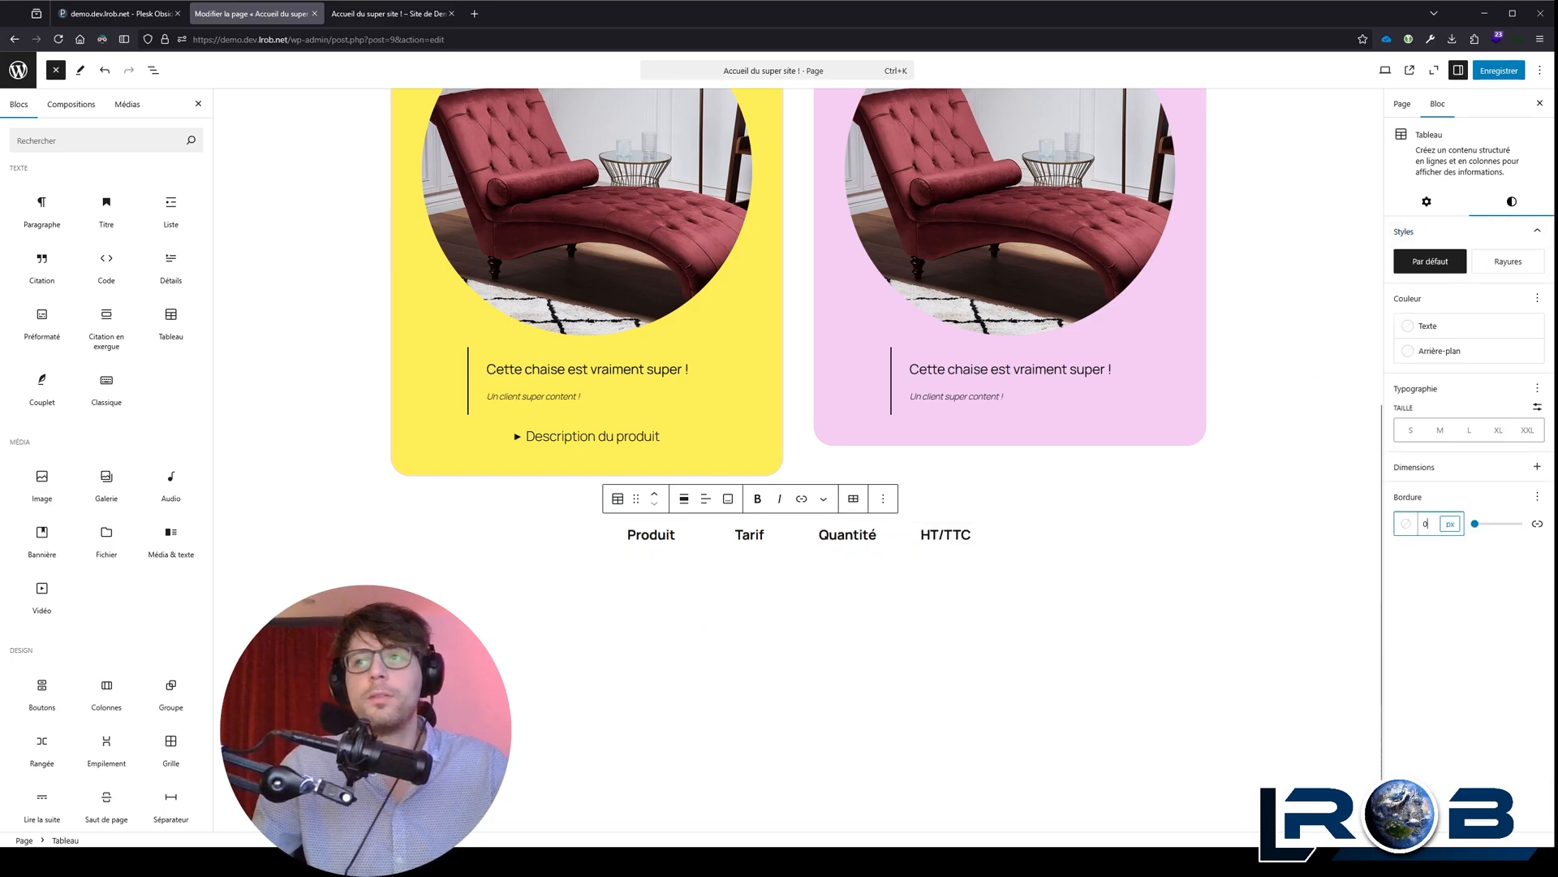
{"action": "key", "text": "BackSpace"}
Step: Try several theme colours for the table border and set it to the pink Accent 2
{"action": "left_click", "coordinate": [1406, 523]}
{"action": "left_click", "coordinate": [1302, 633]}
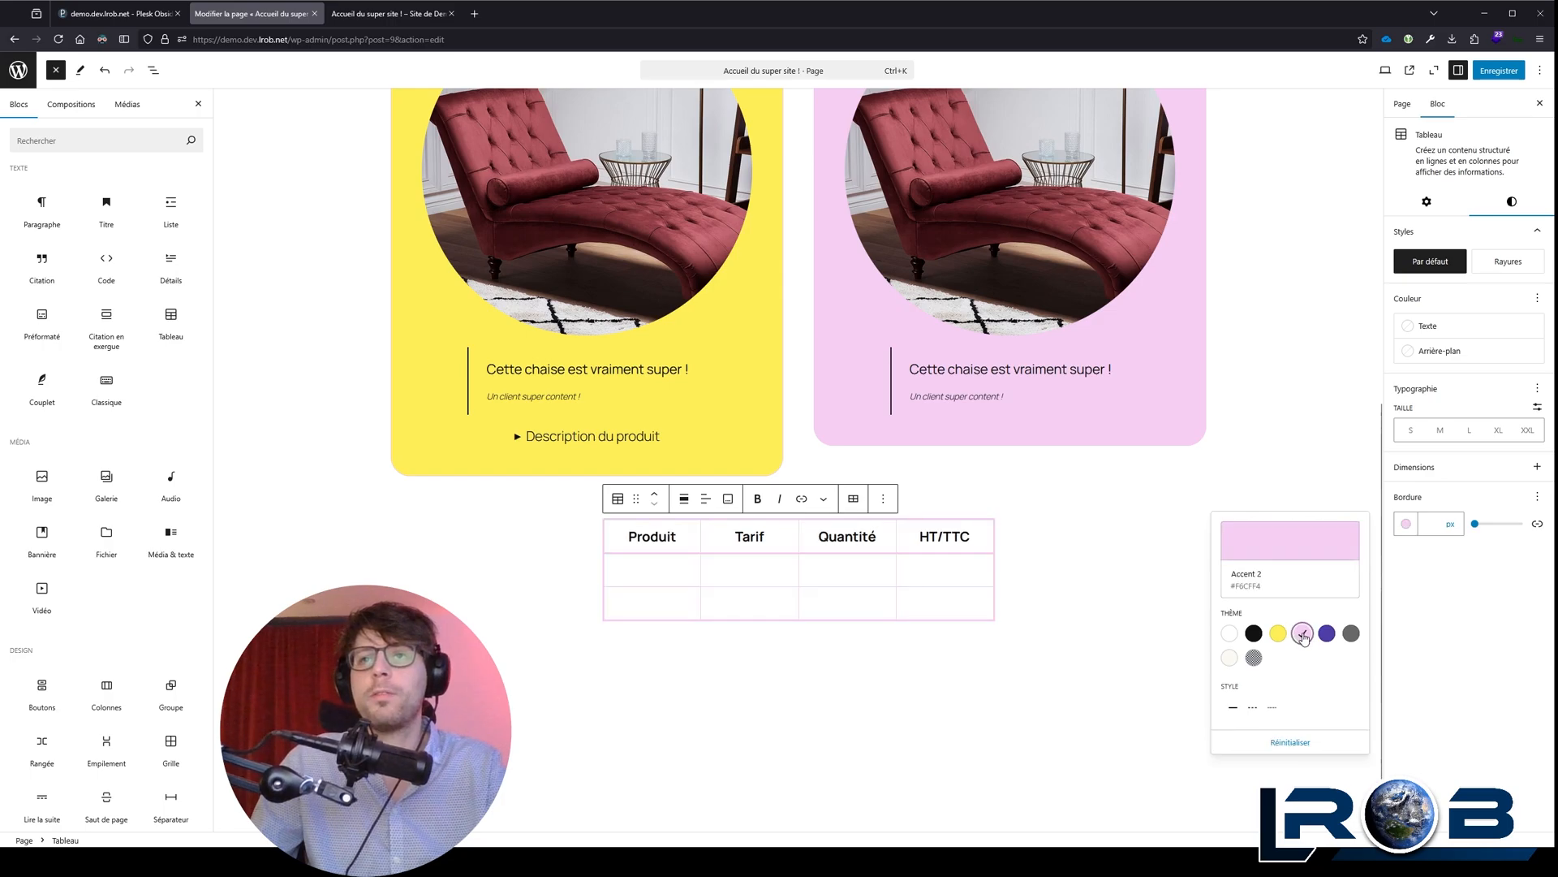
{"action": "left_click", "coordinate": [1327, 633]}
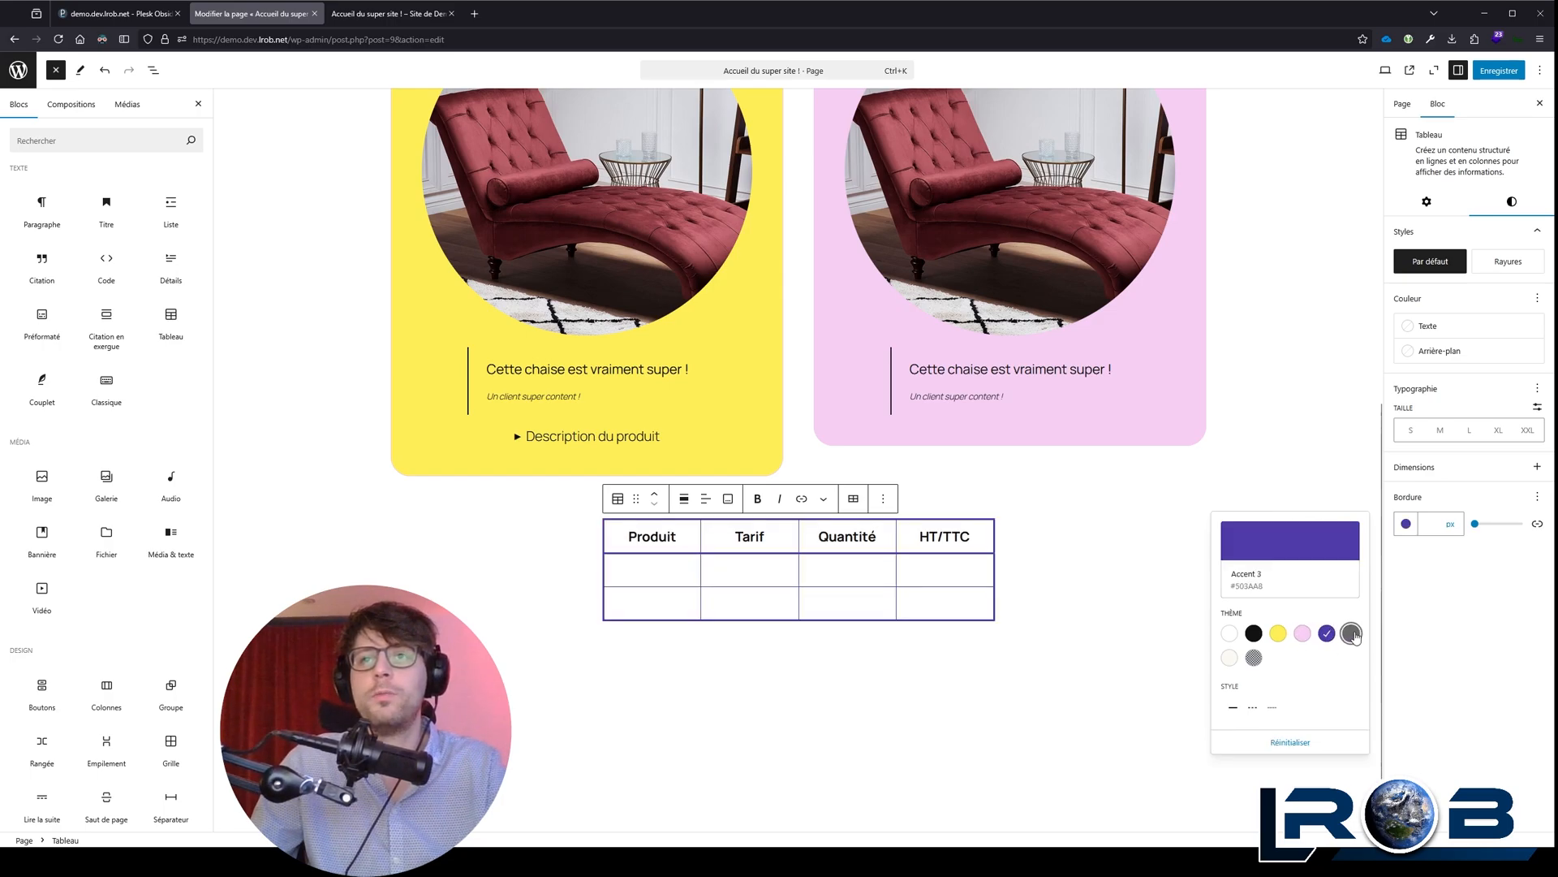
{"action": "left_click", "coordinate": [1352, 634]}
{"action": "left_click", "coordinate": [1279, 633]}
{"action": "left_click", "coordinate": [1302, 633]}
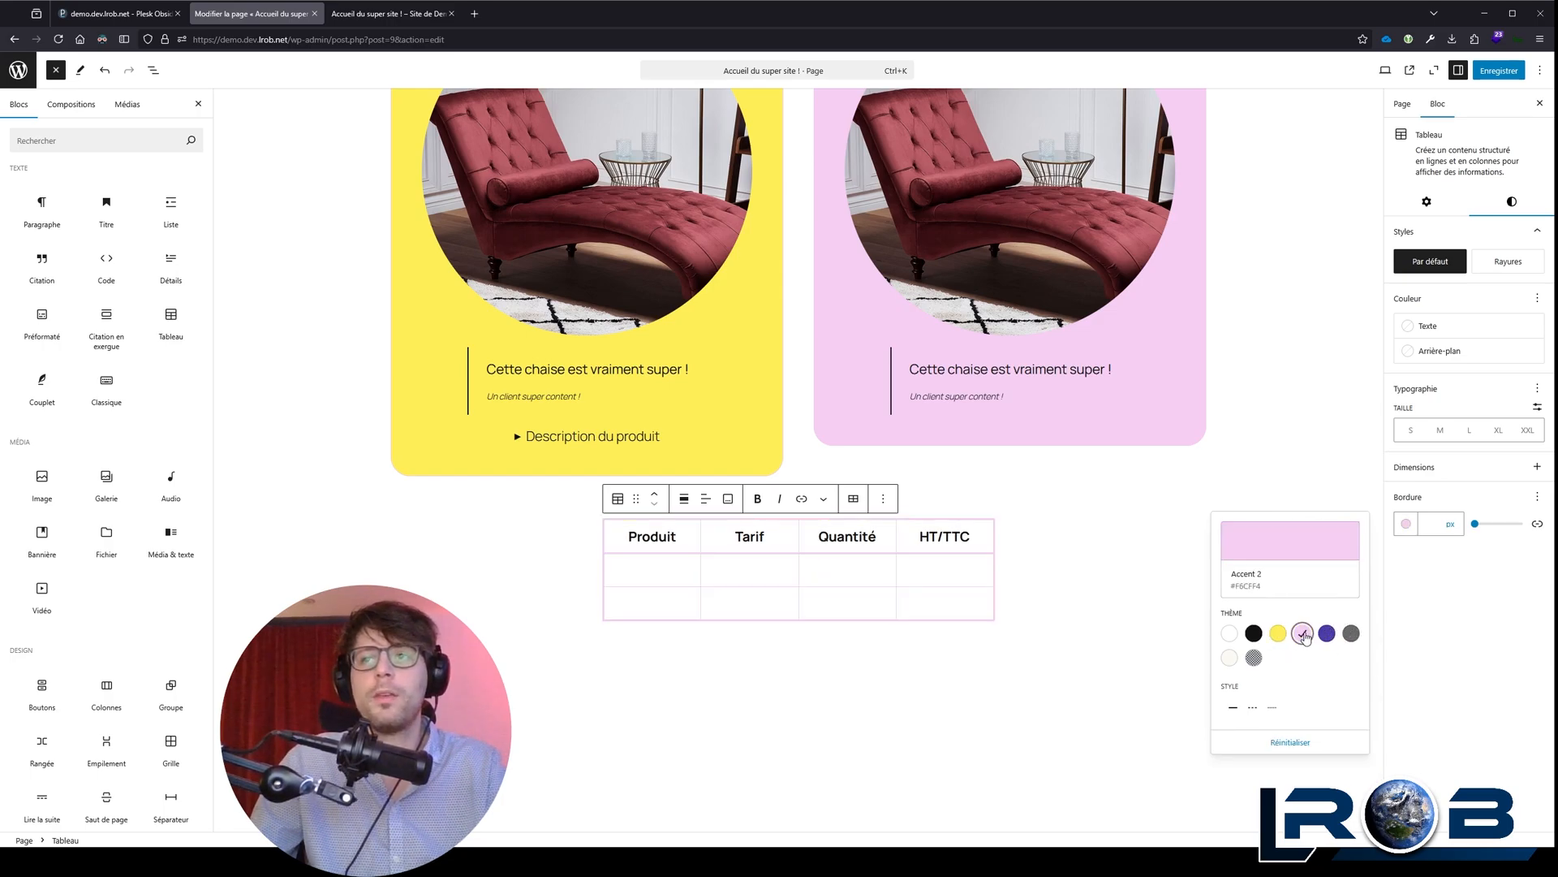
{"action": "left_click", "coordinate": [1524, 634]}
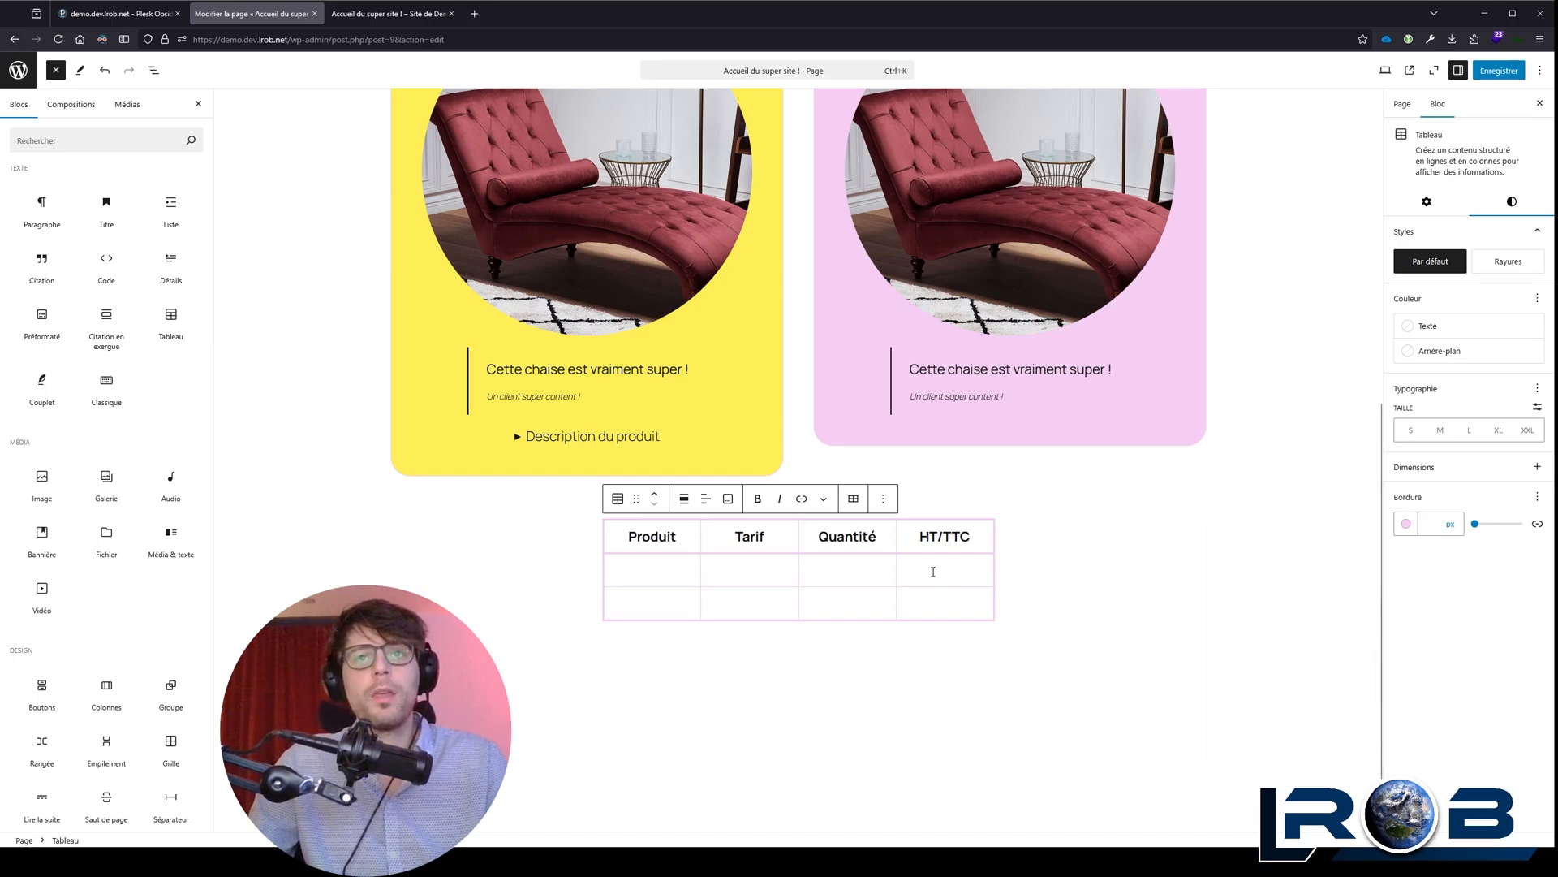
Step: Look through the available block types and review the home page layout from the banner to the table
{"action": "scroll", "coordinate": [89, 503], "scroll_direction": "down", "scroll_amount": 4}
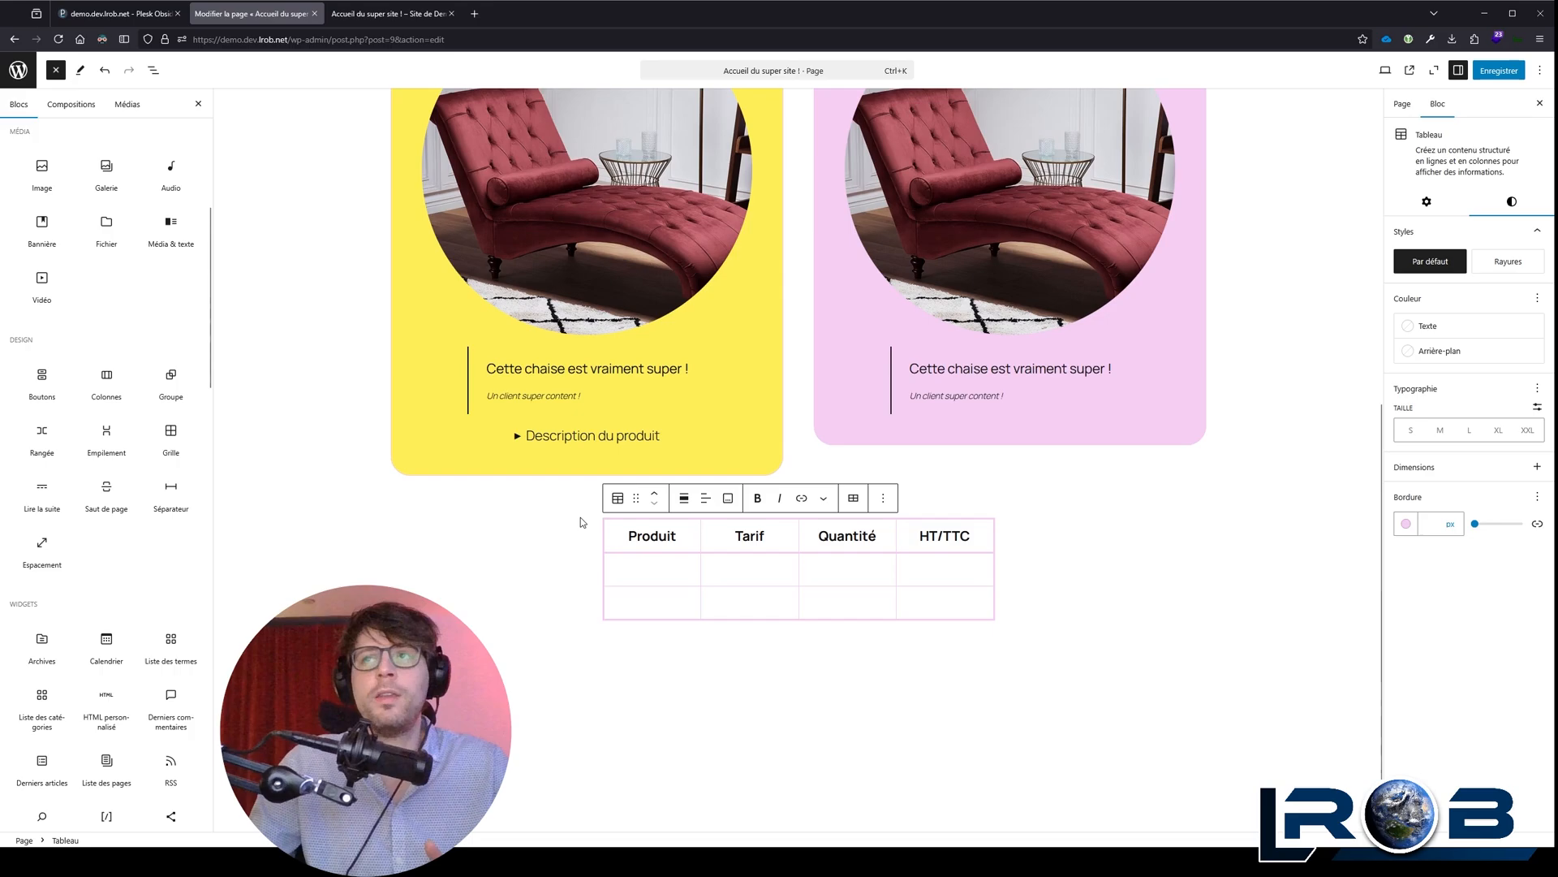
{"action": "scroll", "coordinate": [583, 520], "scroll_direction": "down", "scroll_amount": 1}
{"action": "scroll", "coordinate": [583, 519], "scroll_direction": "up", "scroll_amount": 4}
{"action": "left_click", "coordinate": [644, 188]}
{"action": "scroll", "coordinate": [536, 233], "scroll_direction": "up", "scroll_amount": 3}
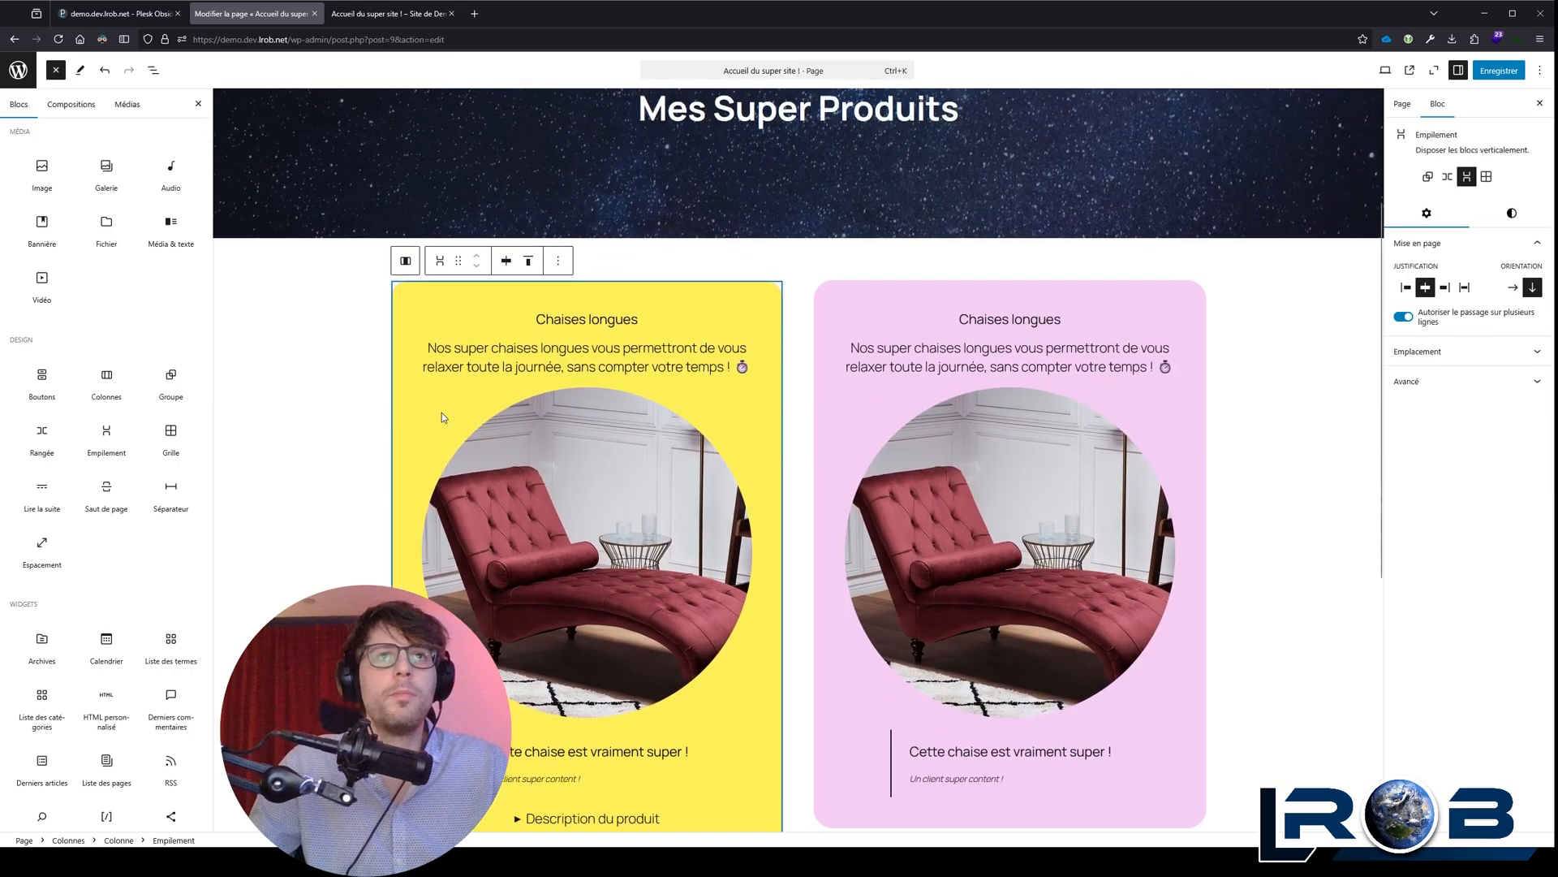
{"action": "scroll", "coordinate": [400, 424], "scroll_direction": "down", "scroll_amount": 3}
{"action": "scroll", "coordinate": [390, 429], "scroll_direction": "up", "scroll_amount": 4}
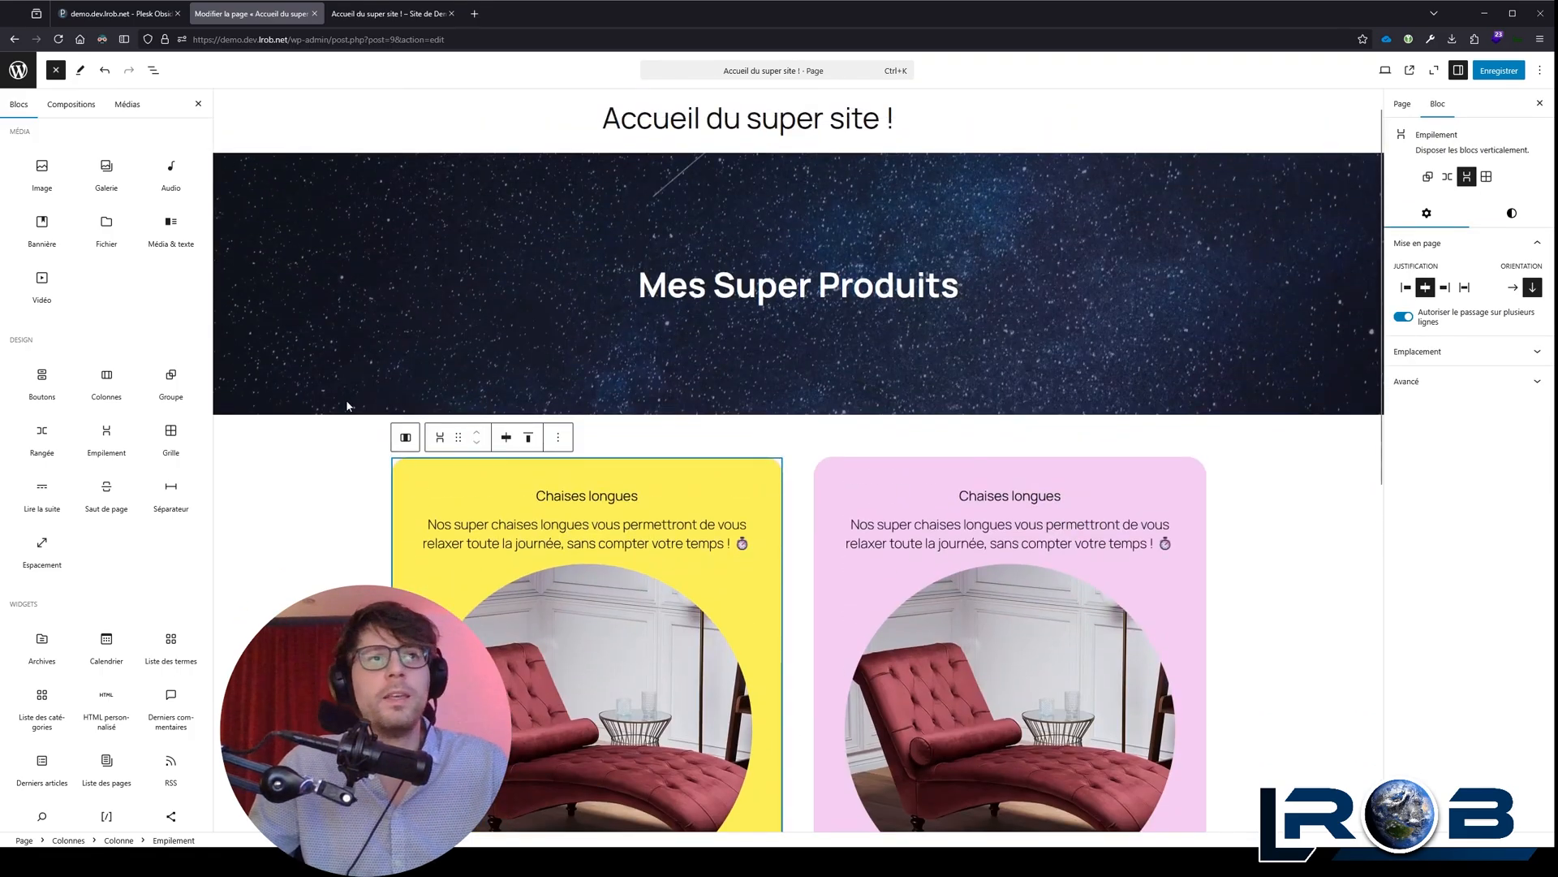
{"action": "scroll", "coordinate": [340, 416], "scroll_direction": "down", "scroll_amount": 4}
Step: View the layout settings and style options of the yellow column's stack
{"action": "left_click", "coordinate": [1511, 214]}
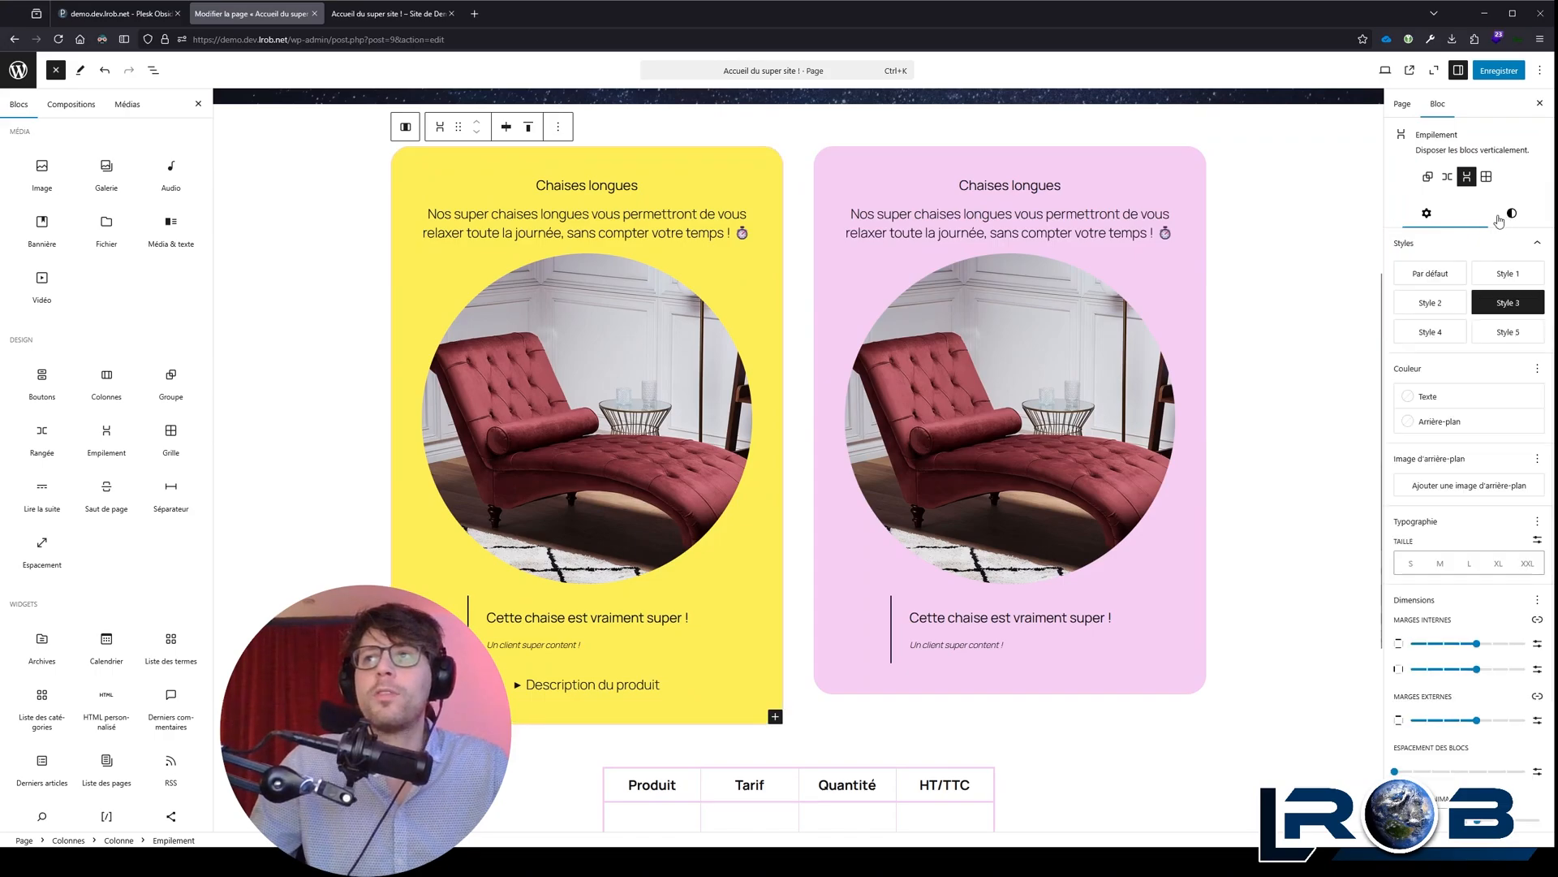
{"action": "left_click", "coordinate": [1426, 214]}
{"action": "left_click", "coordinate": [1506, 215]}
Step: Select the parent column of the pink stack and expand that column in the block list view
{"action": "left_click", "coordinate": [896, 153]}
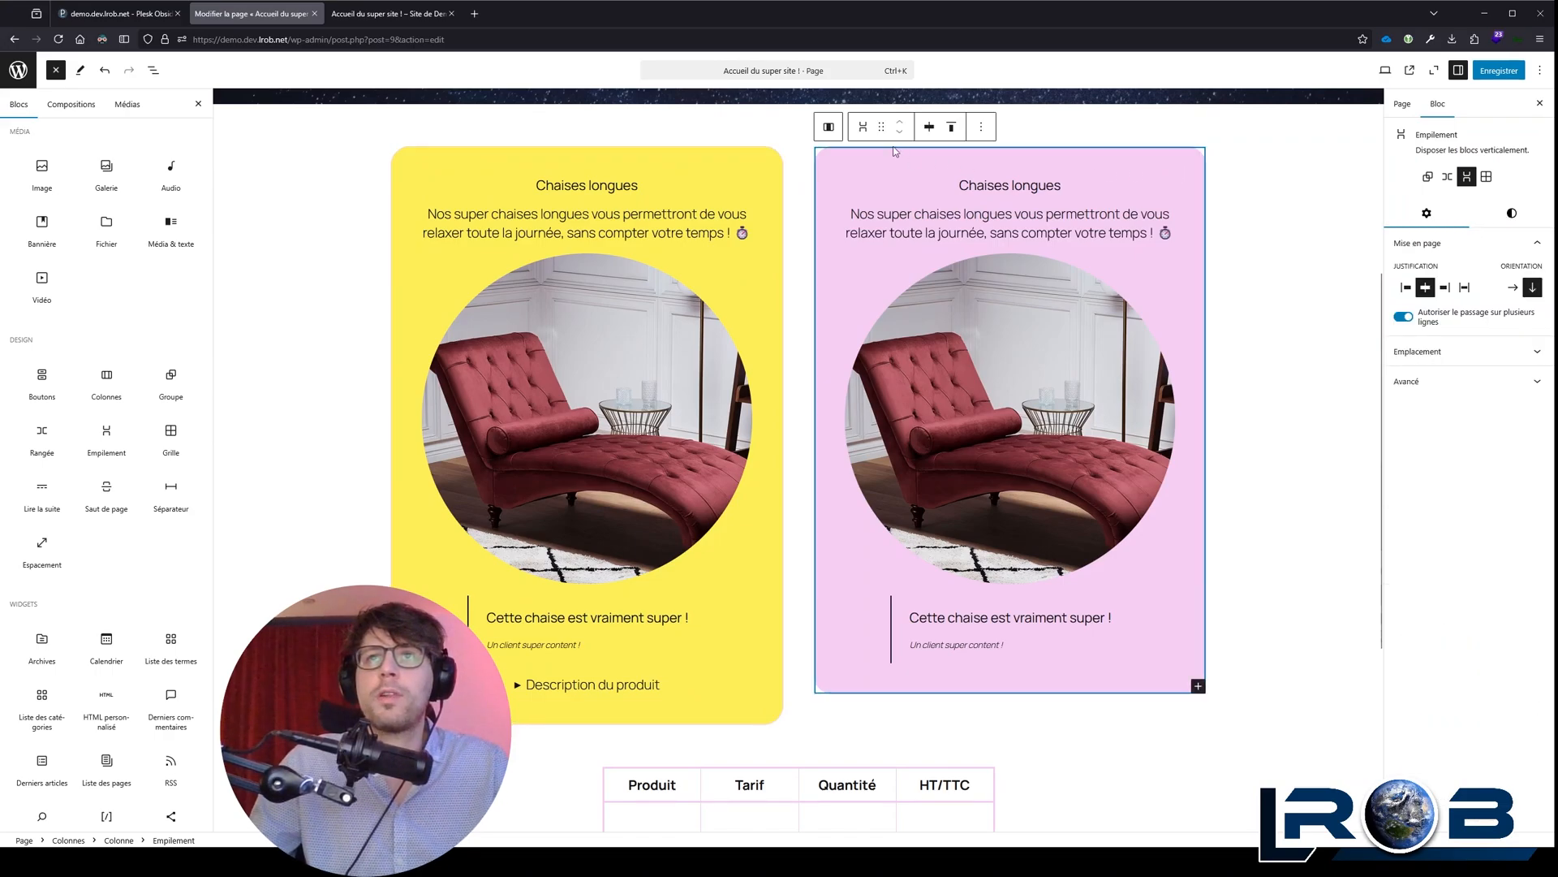
{"action": "left_click", "coordinate": [829, 128]}
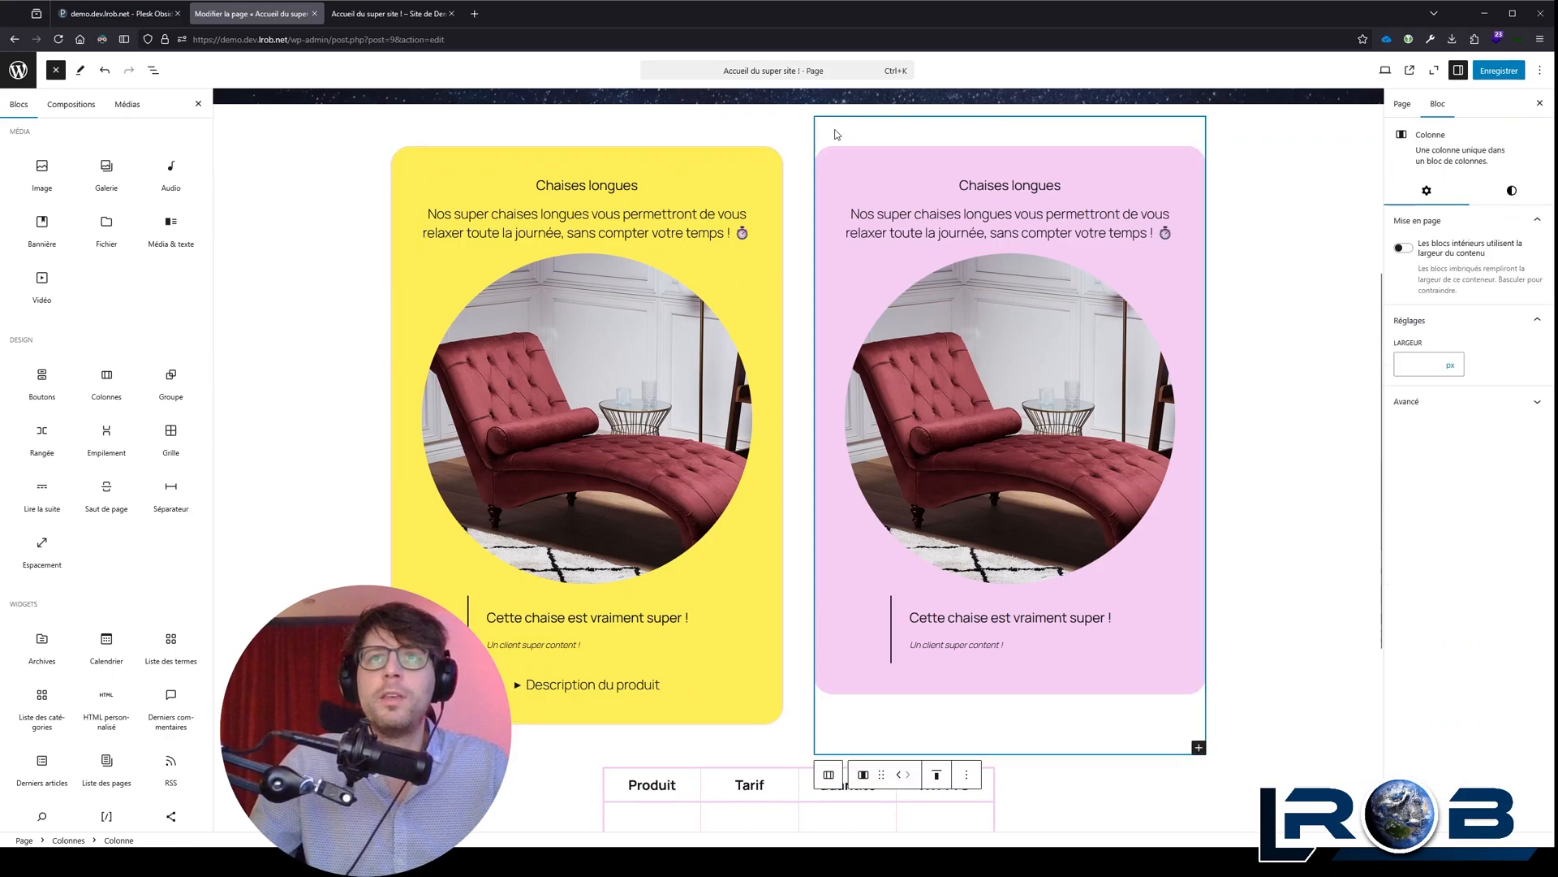
{"action": "left_click", "coordinate": [153, 71]}
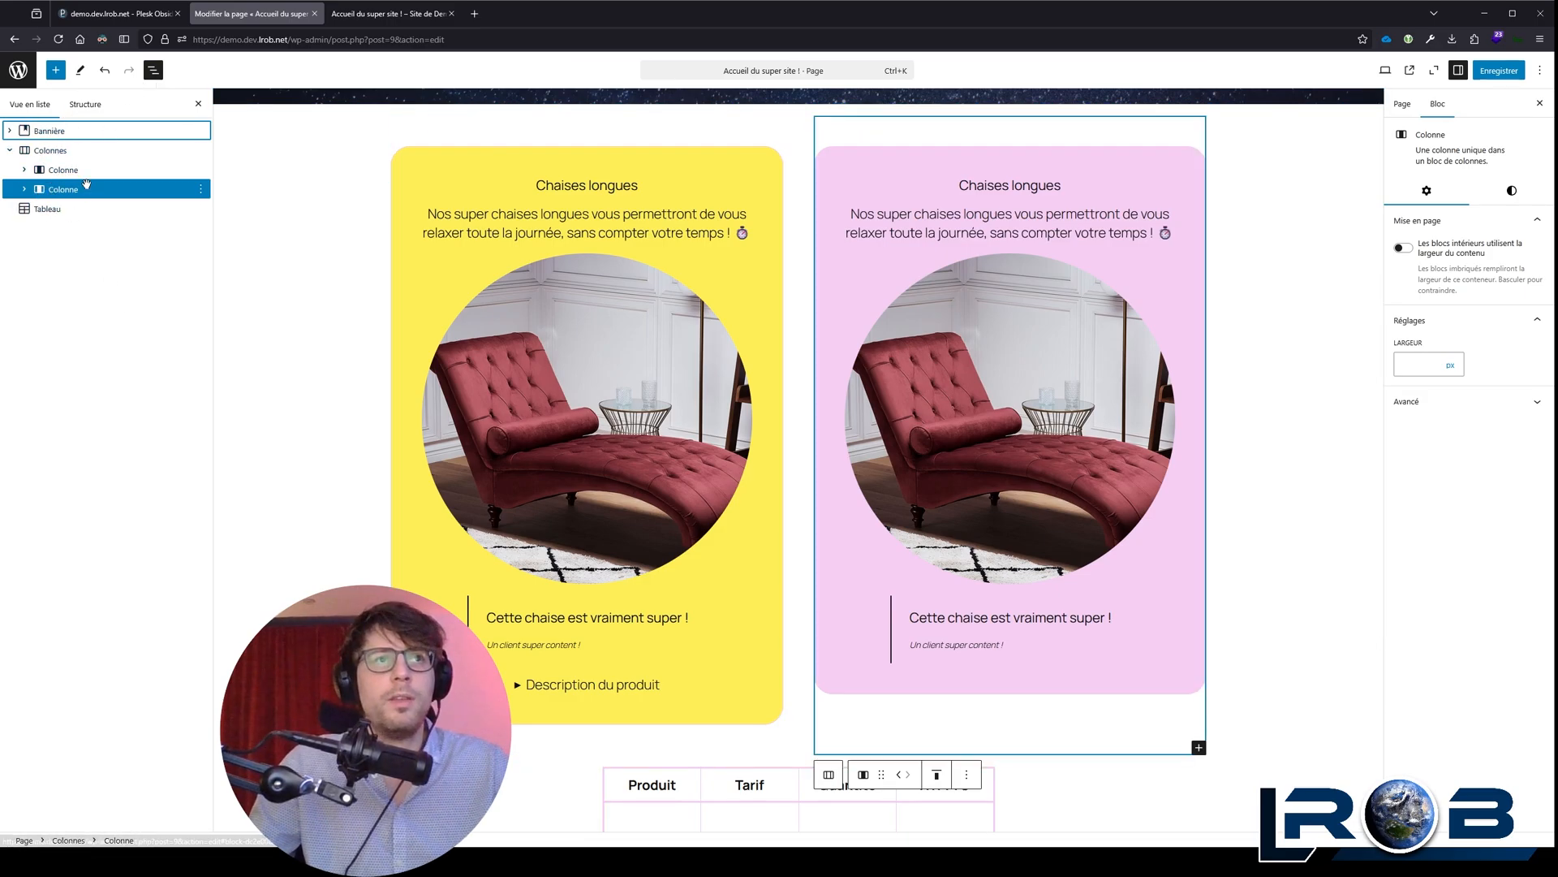
{"action": "left_click", "coordinate": [25, 189]}
Step: Delete the table below the product columns
{"action": "scroll", "coordinate": [849, 349], "scroll_direction": "down", "scroll_amount": 4}
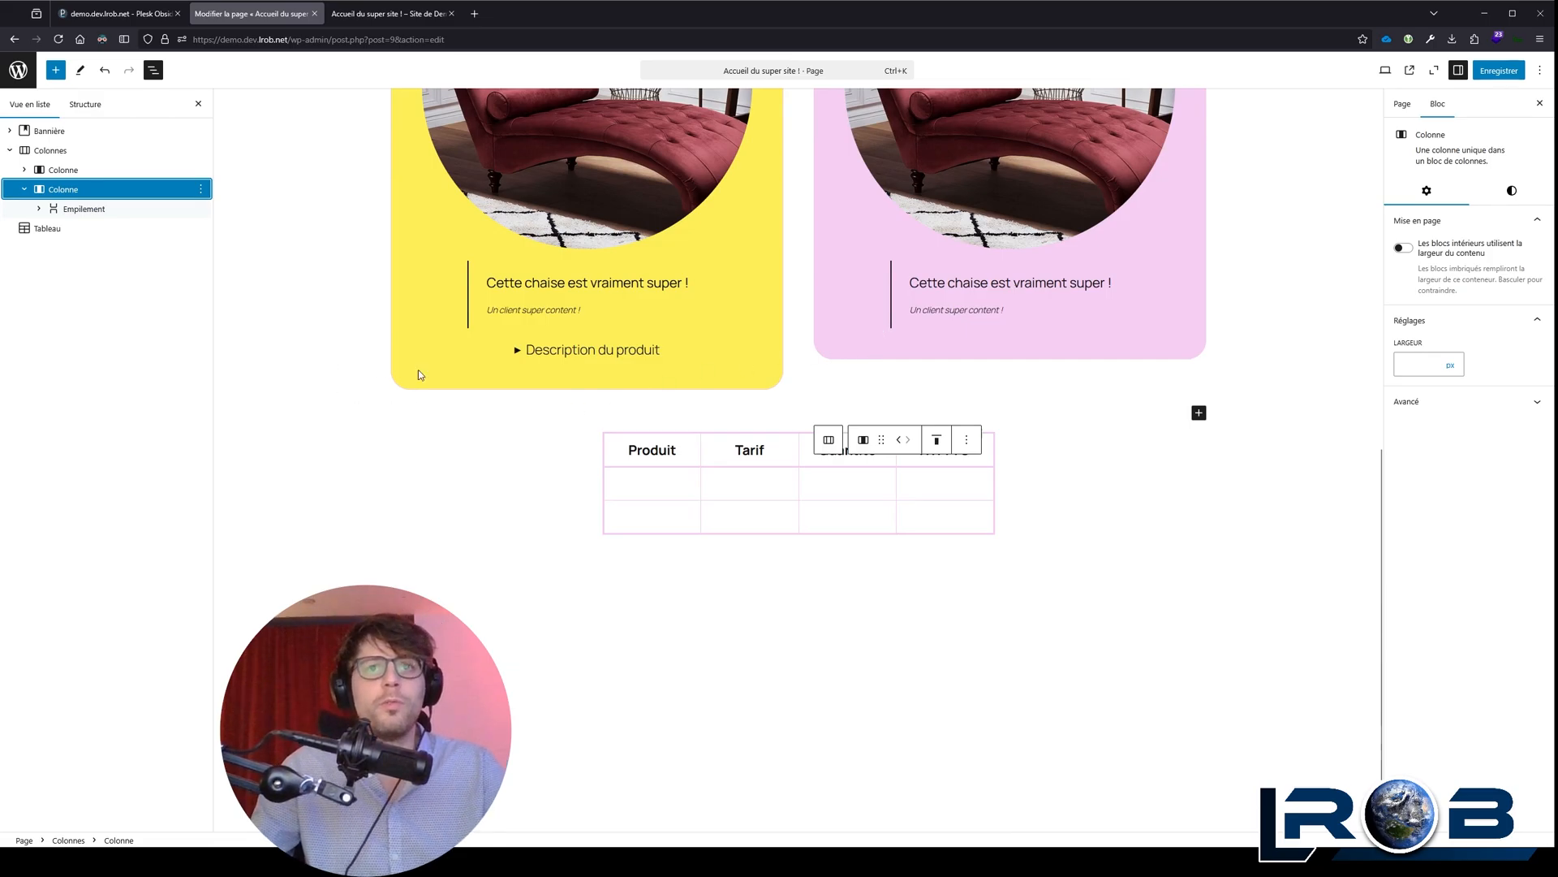
{"action": "left_click", "coordinate": [681, 453]}
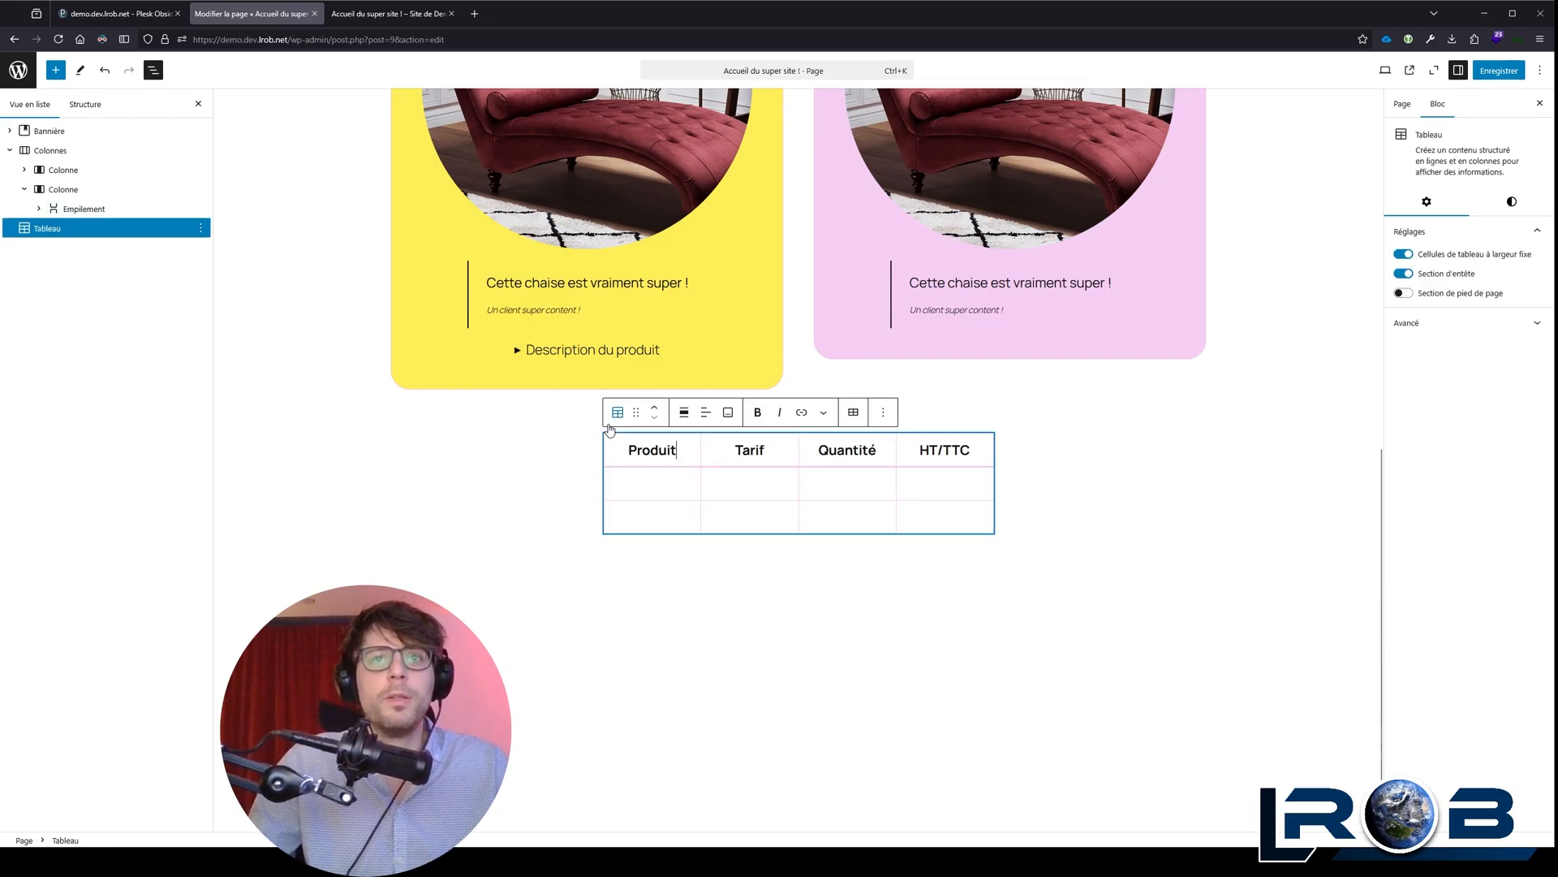
{"action": "left_click", "coordinate": [884, 415]}
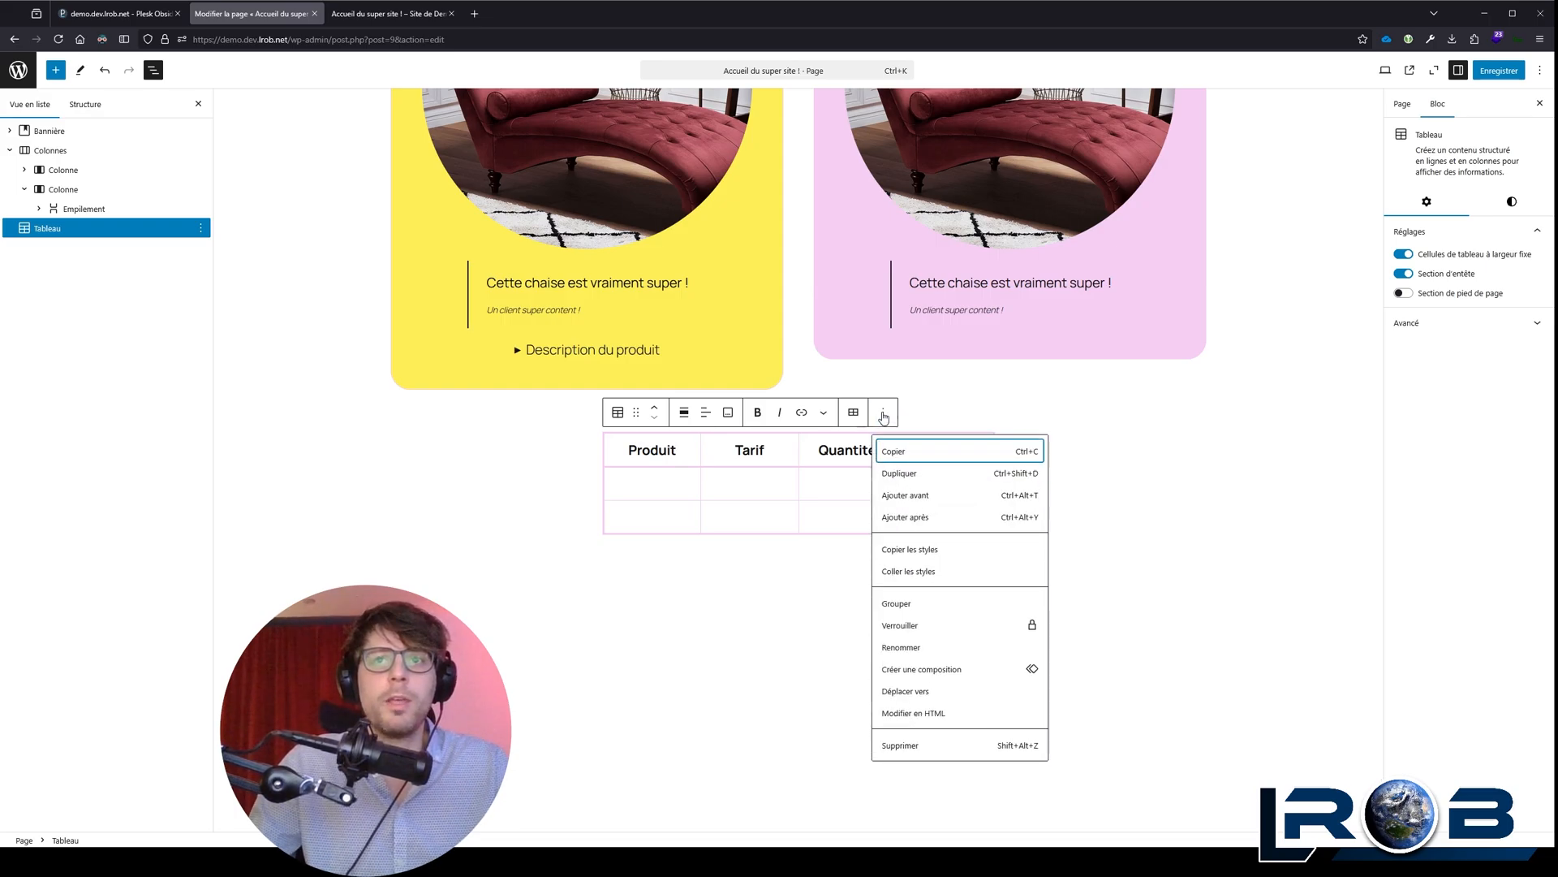
{"action": "left_click", "coordinate": [897, 746]}
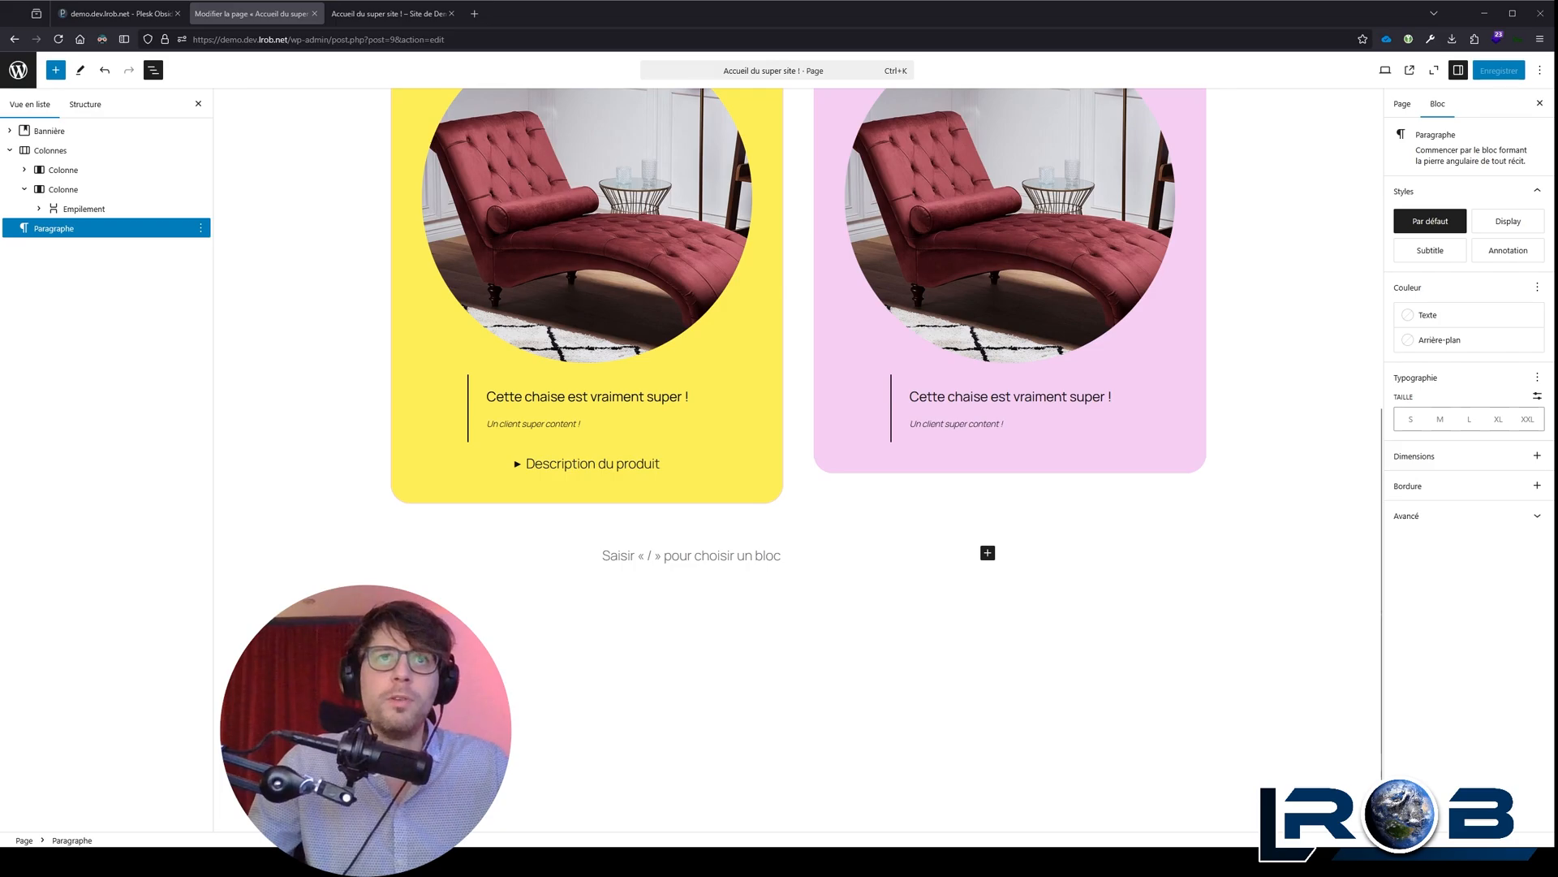
Step: Leave the page editor and return to the WordPress dashboard
{"action": "scroll", "coordinate": [410, 358], "scroll_direction": "up", "scroll_amount": 7}
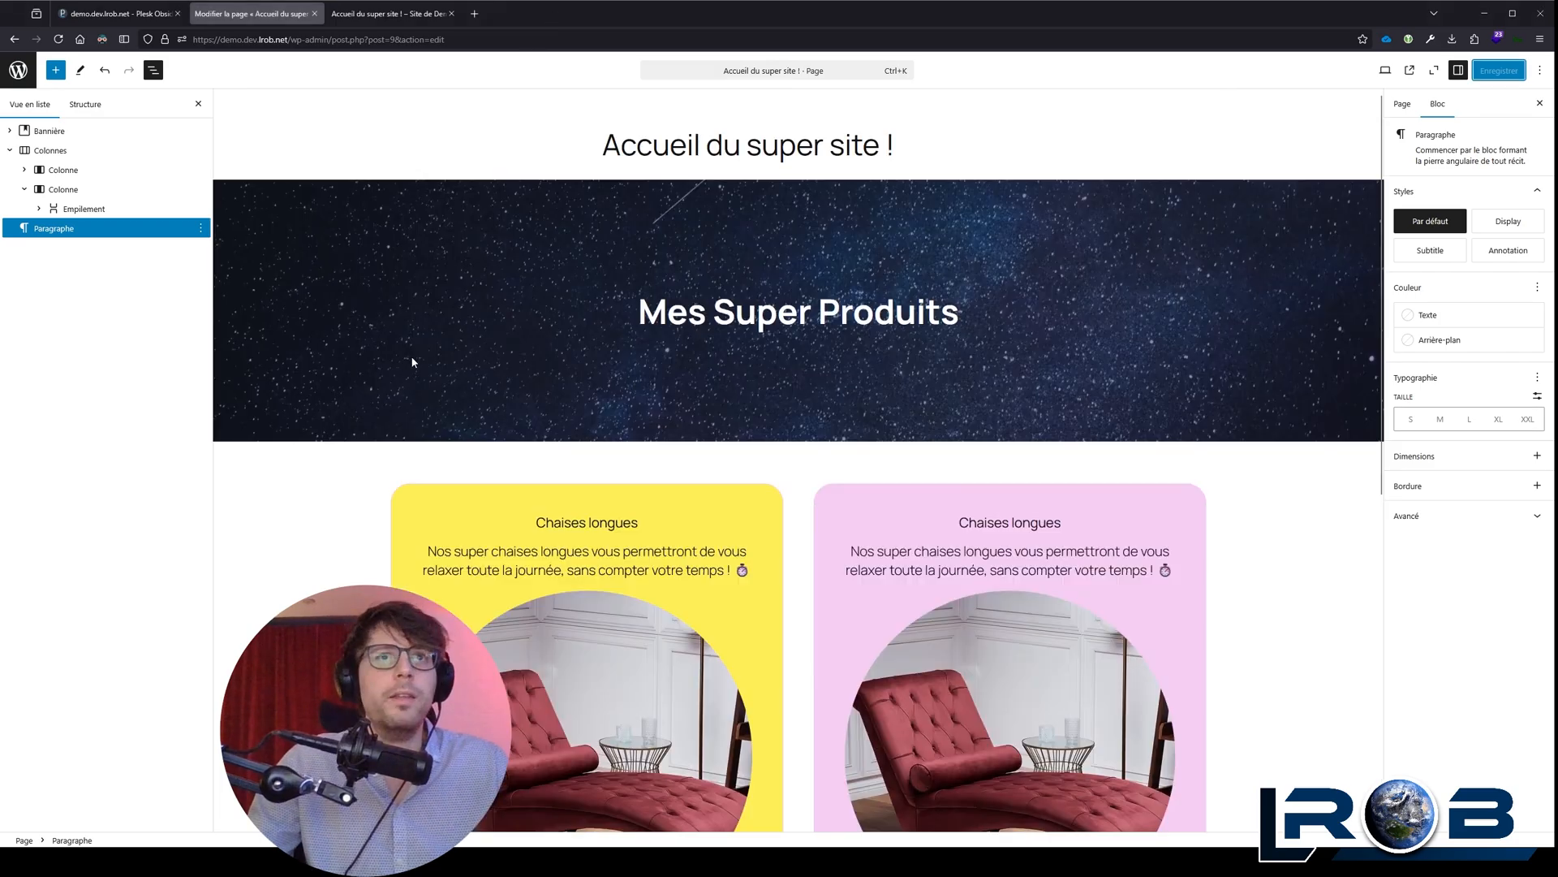
{"action": "left_click", "coordinate": [23, 74]}
{"action": "left_click", "coordinate": [49, 67]}
{"action": "left_click", "coordinate": [59, 66]}
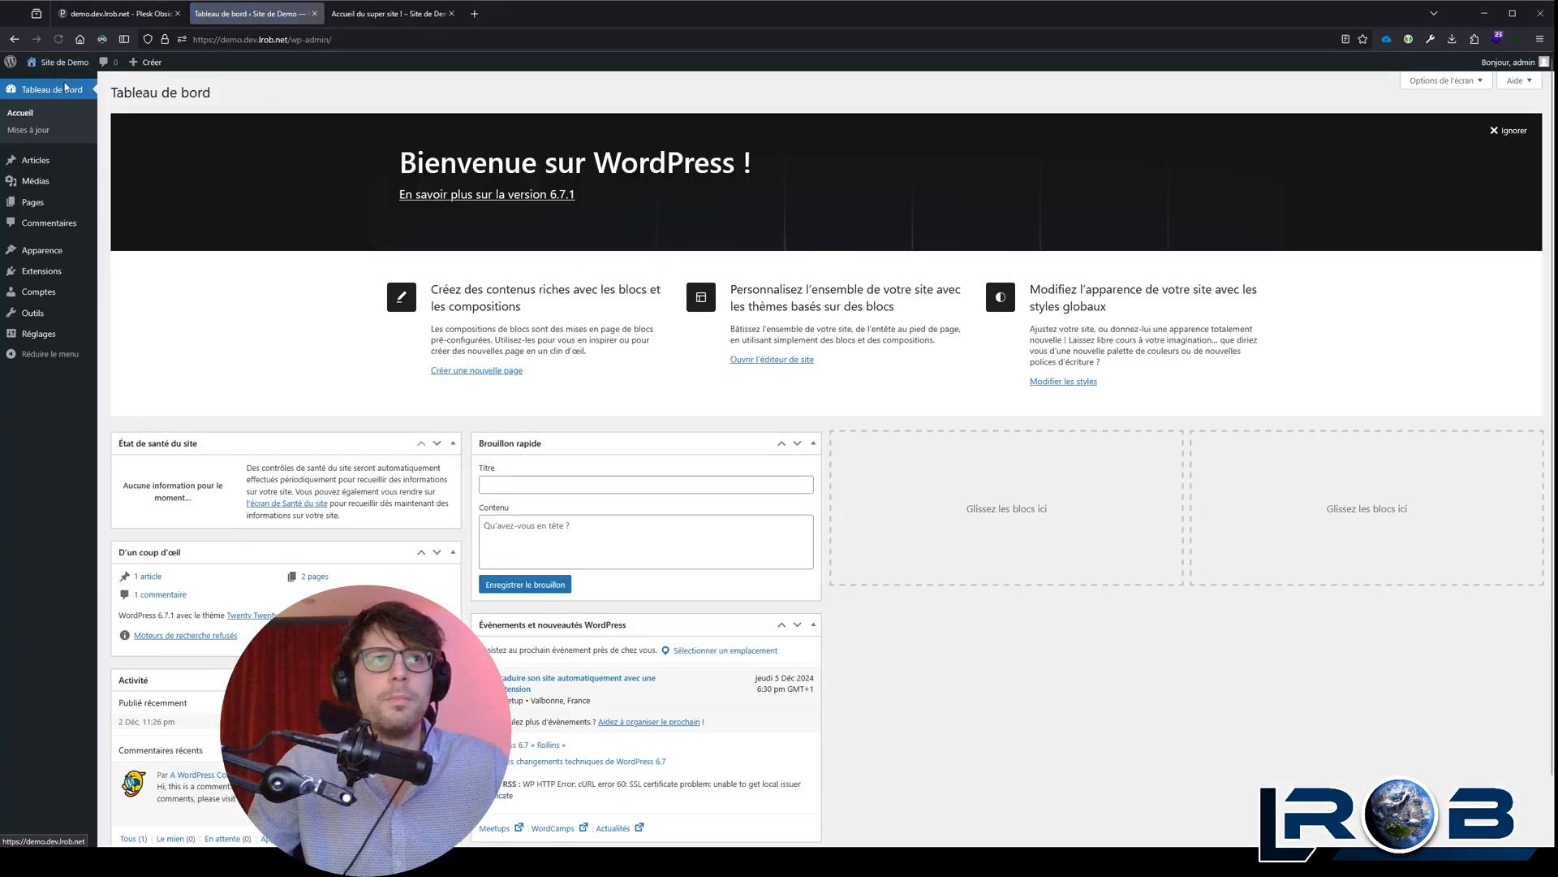